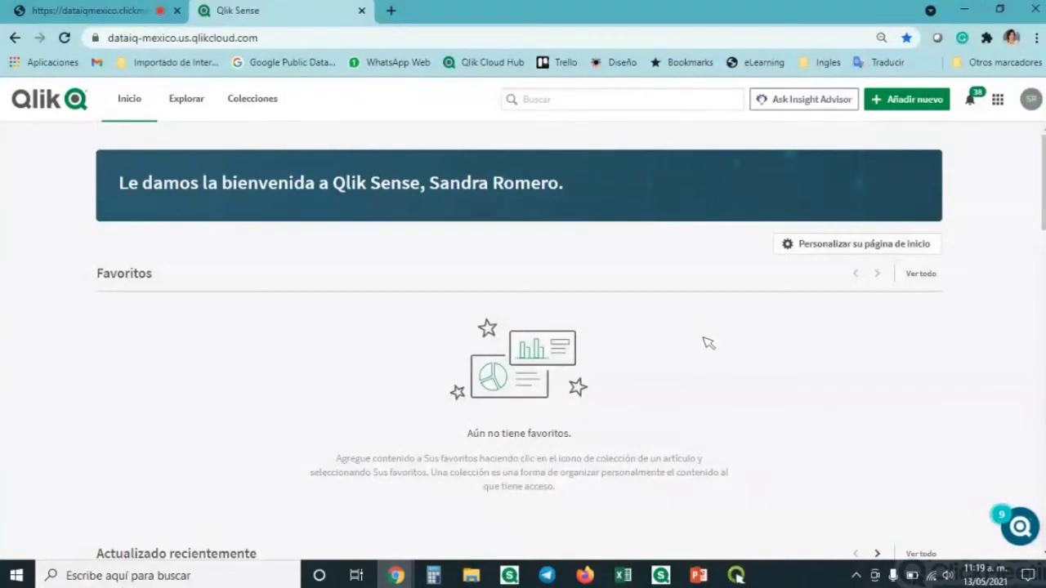
- View the collections offered in the home page personalization settings and close them
scroll(709, 343, "down", 1)
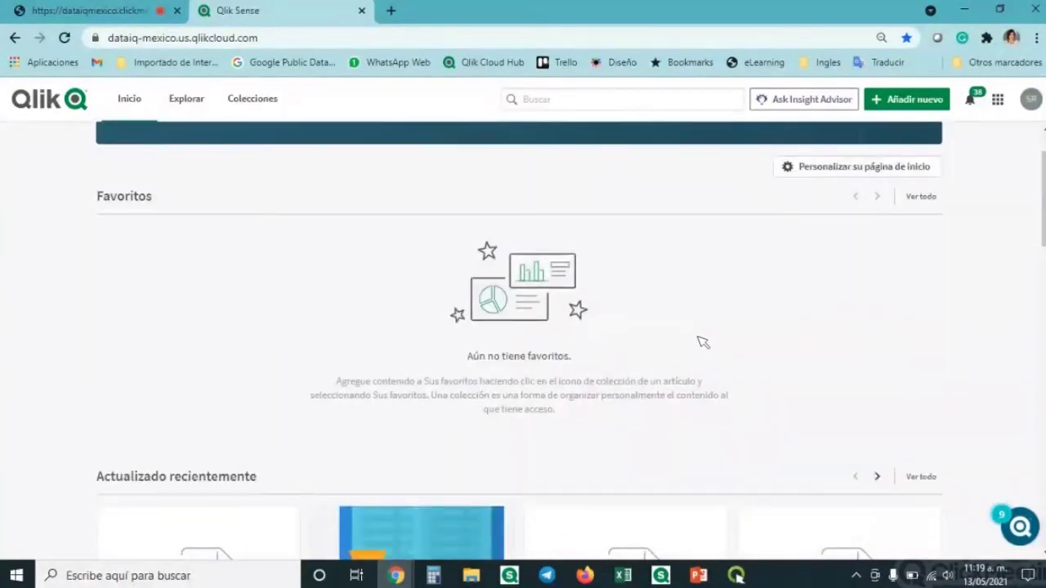
left_click(865, 168)
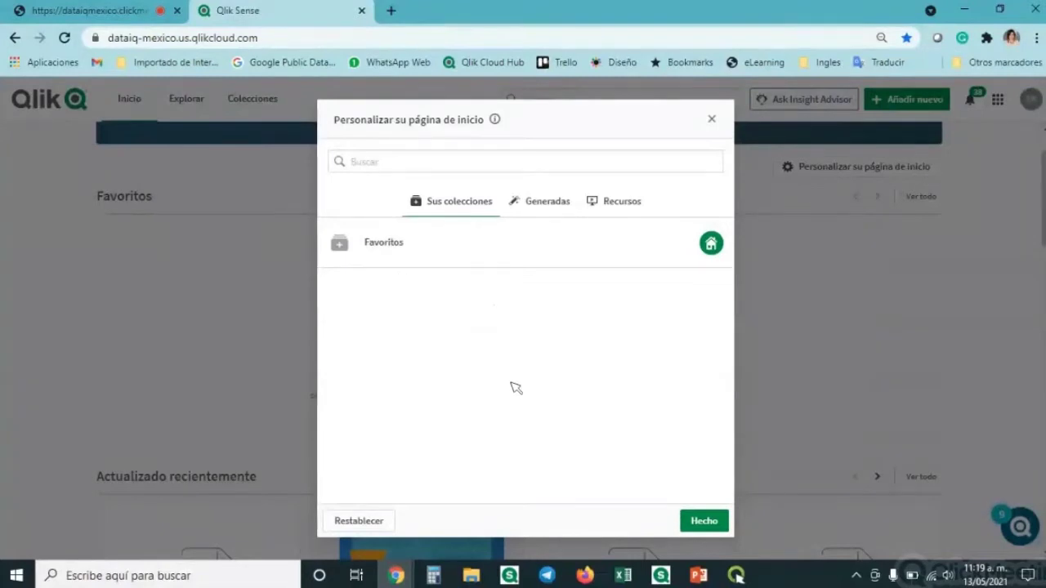
left_click(773, 451)
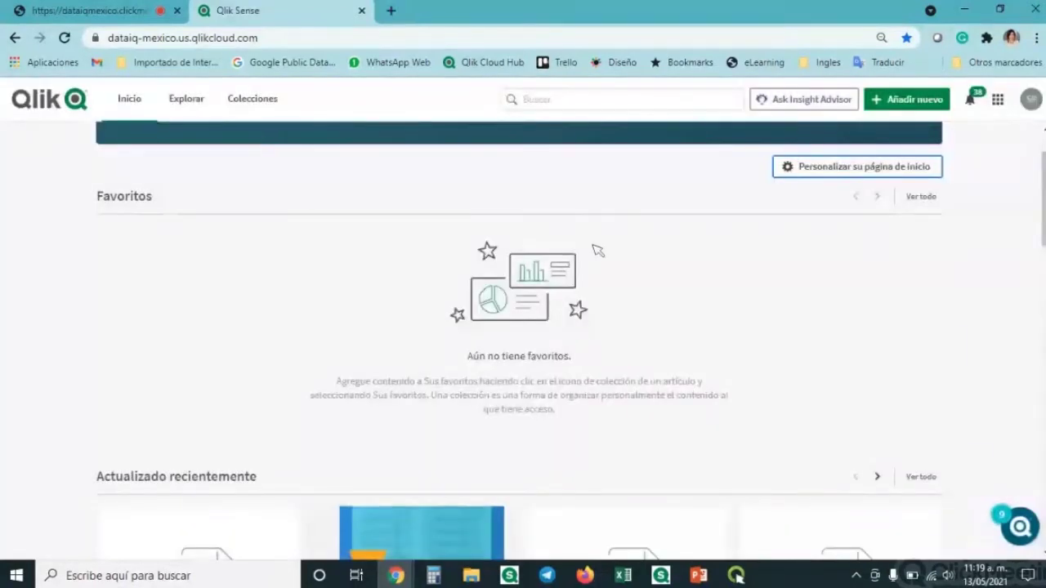
scroll(902, 375, "up", 1)
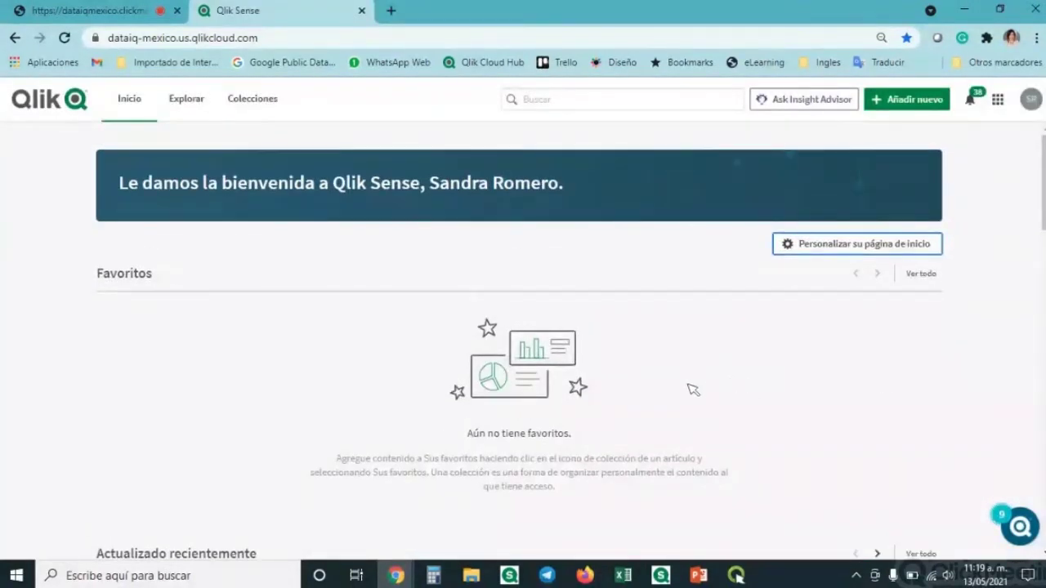
- Review the home page sections from recently updated content through apps, data, charts and links, and return to the page's beginning
scroll(696, 383, "down", 3)
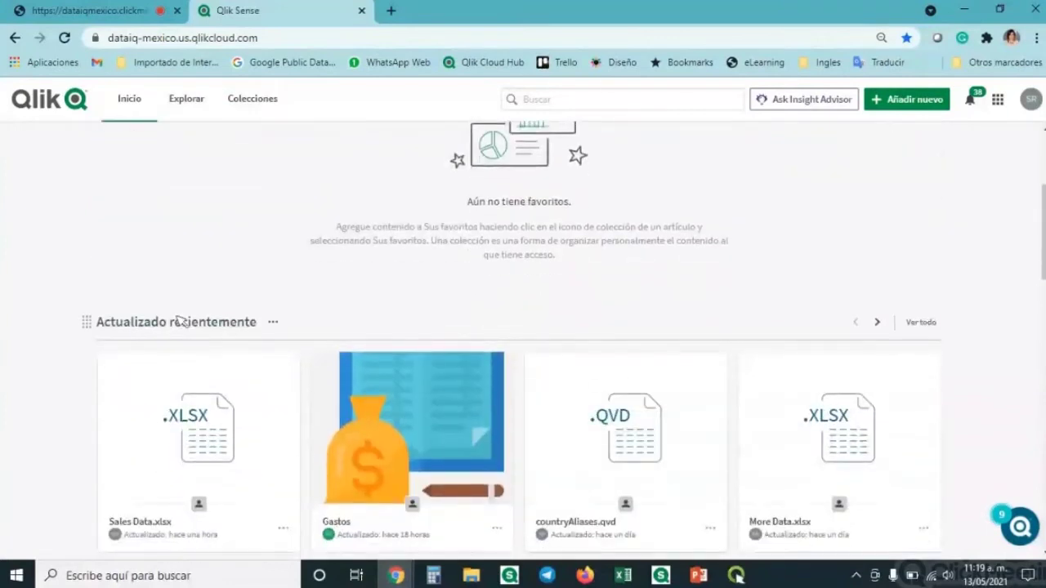
scroll(264, 264, "down", 2)
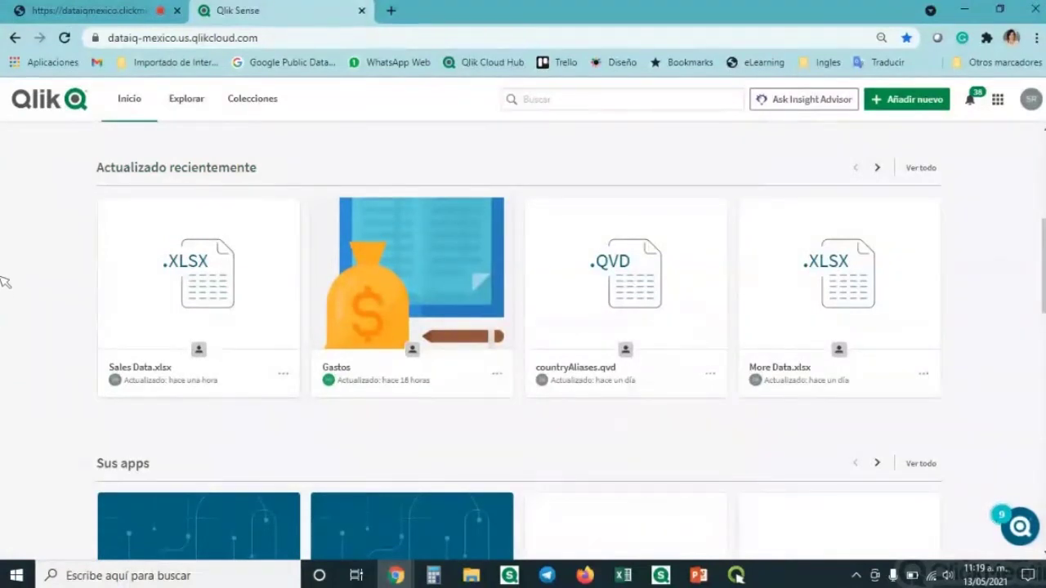
scroll(4, 282, "down", 1)
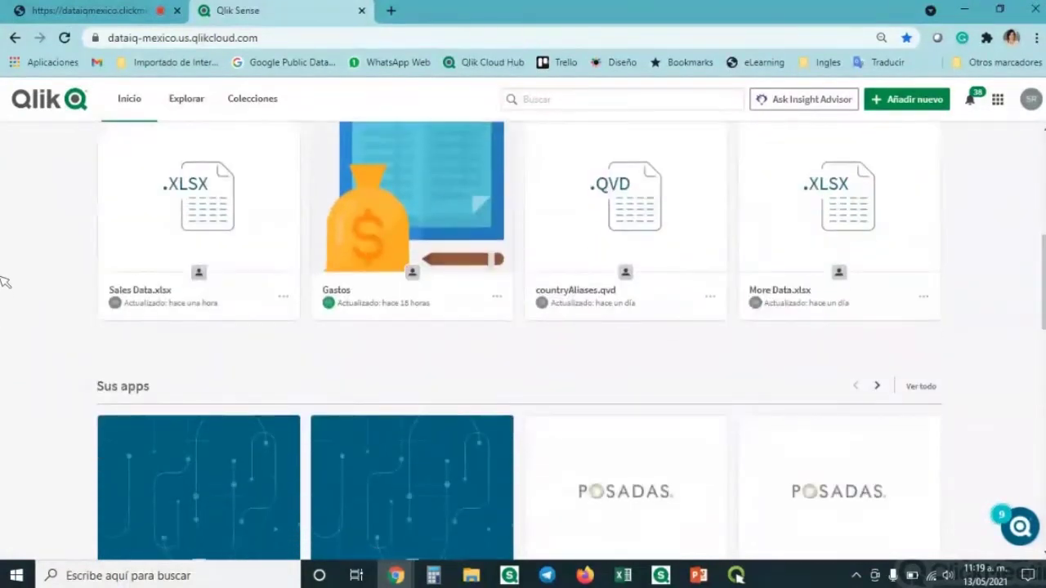
scroll(4, 282, "down", 2)
scroll(4, 282, "down", 1)
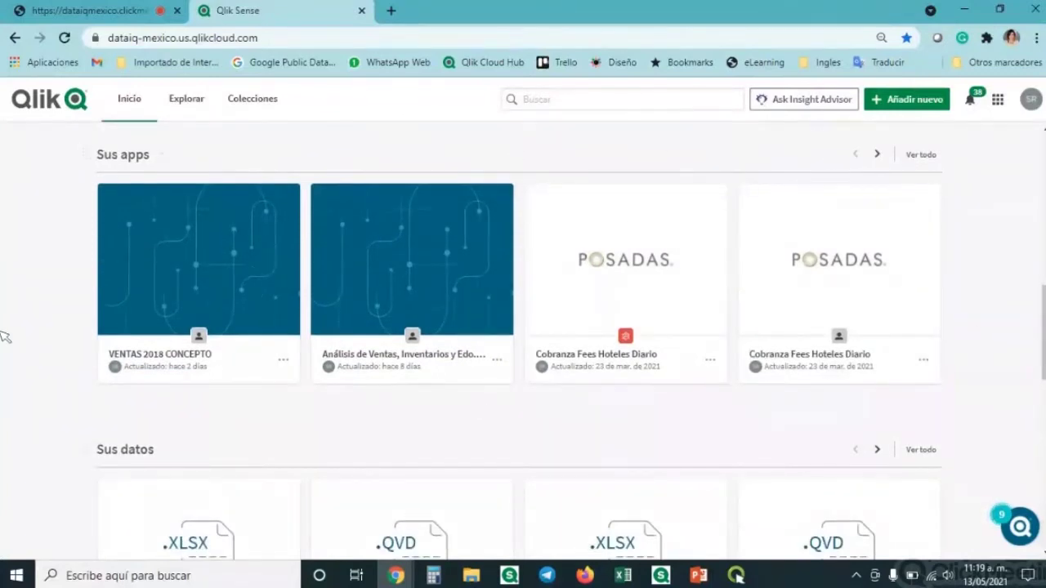
scroll(4, 338, "down", 3)
scroll(4, 338, "down", 2)
scroll(4, 343, "up", 2)
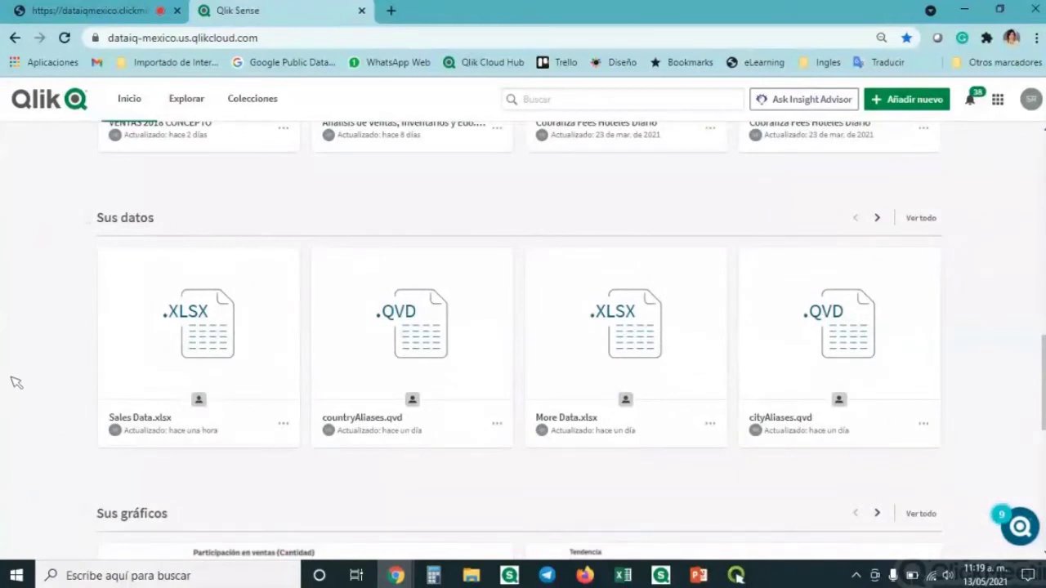
scroll(16, 382, "down", 4)
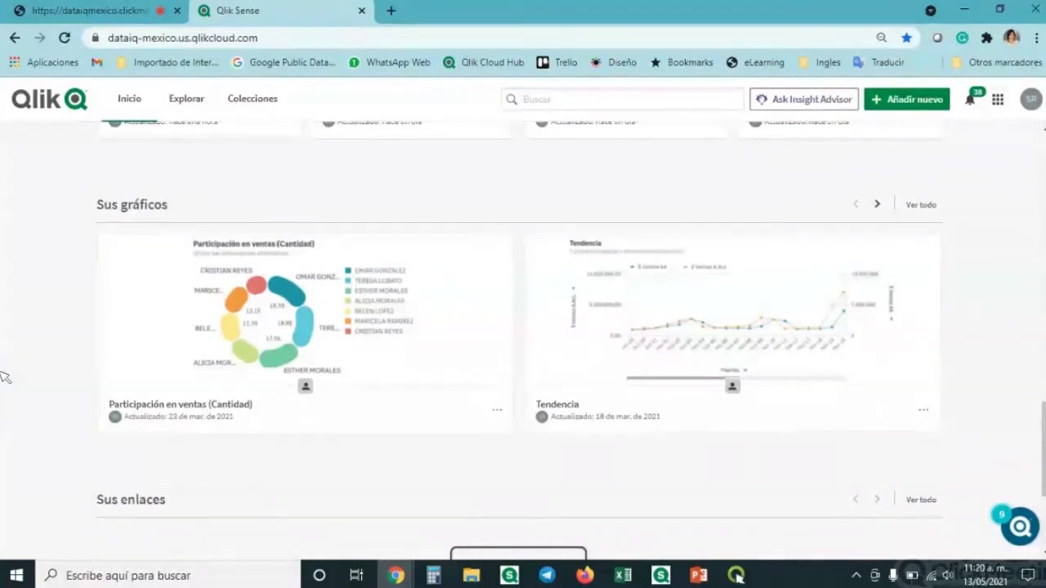
mouse_move(207, 344)
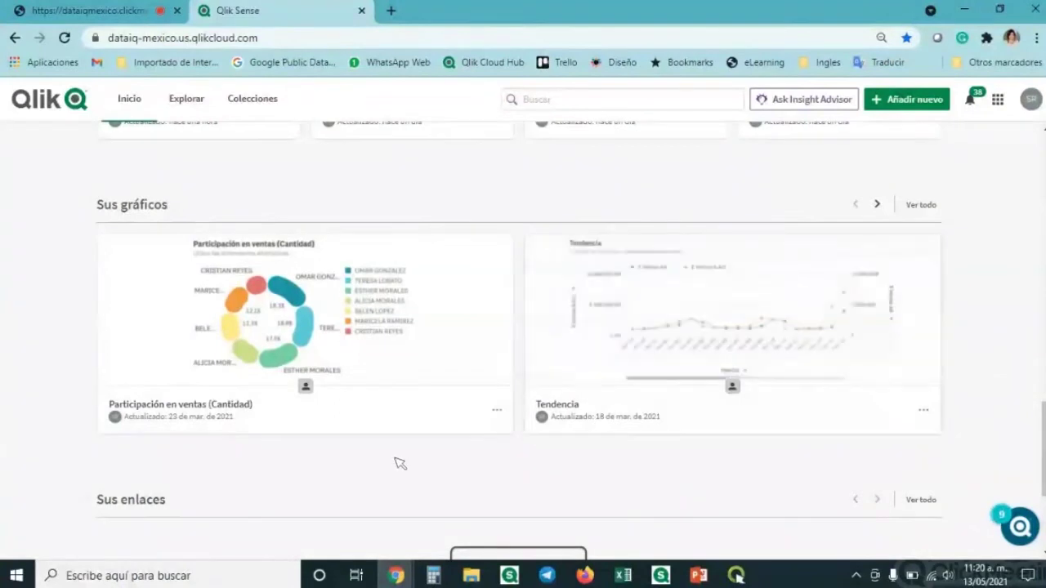
scroll(386, 462, "down", 2)
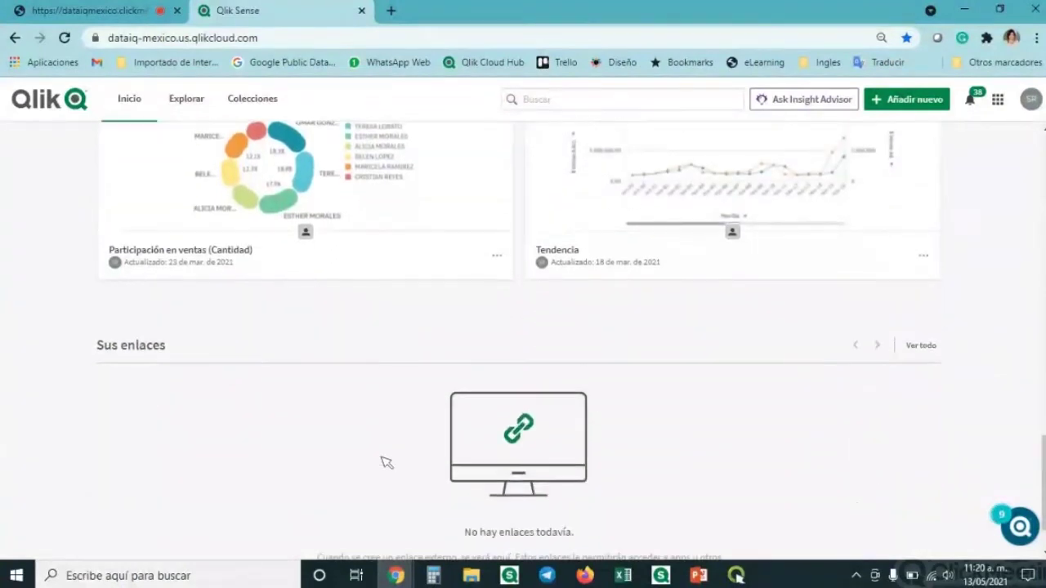
scroll(387, 462, "down", 1)
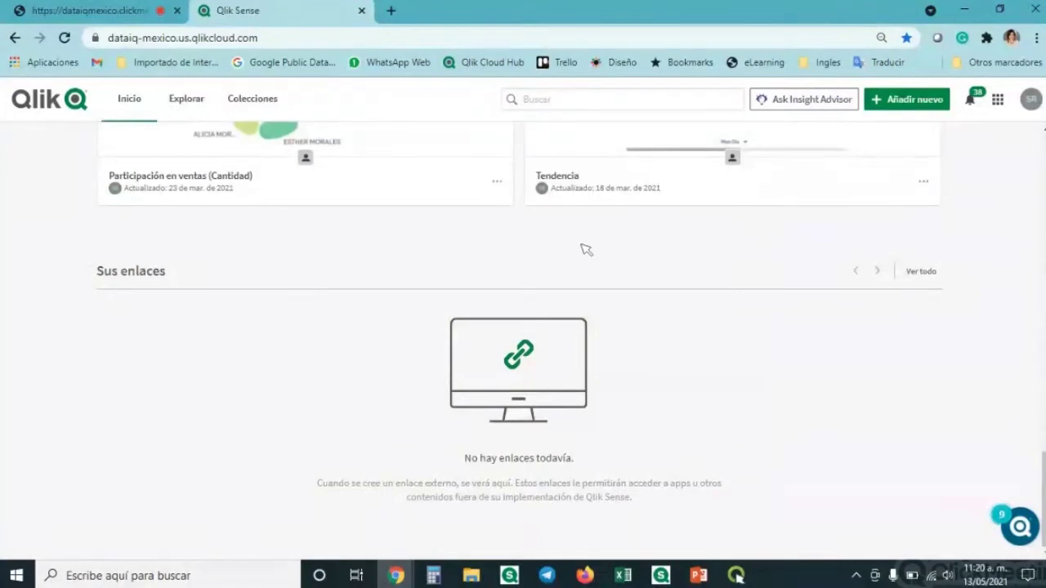
scroll(858, 468, "up", 15)
scroll(849, 469, "up", 5)
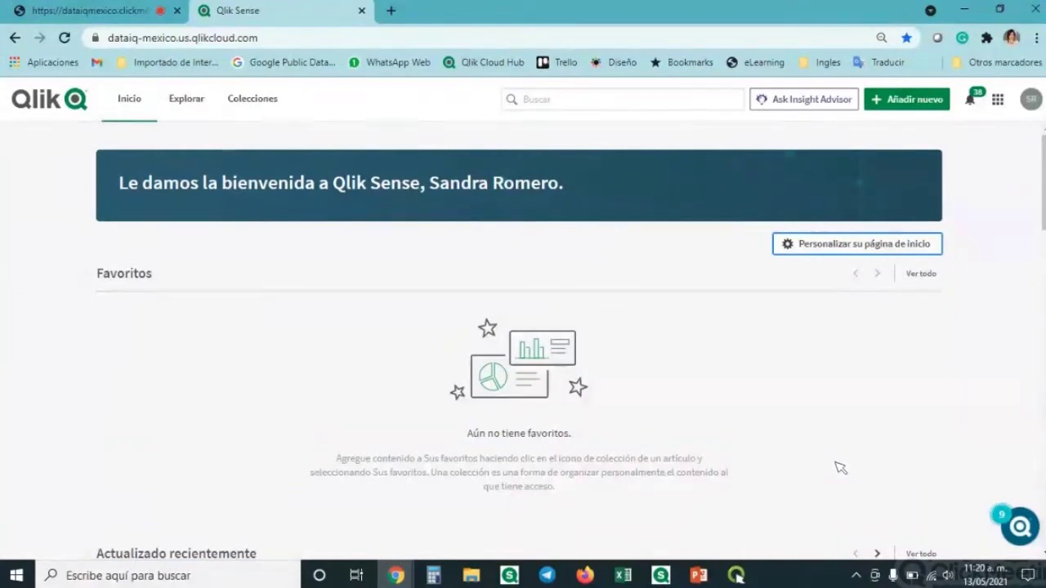
- Open the Explorar catalog and show content of all types
left_click(178, 106)
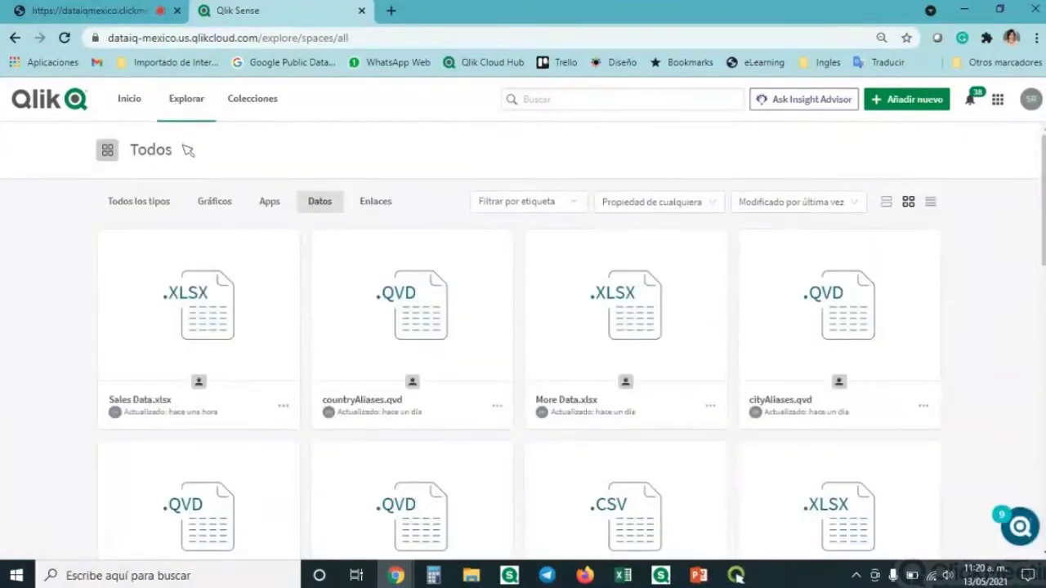
left_click(135, 205)
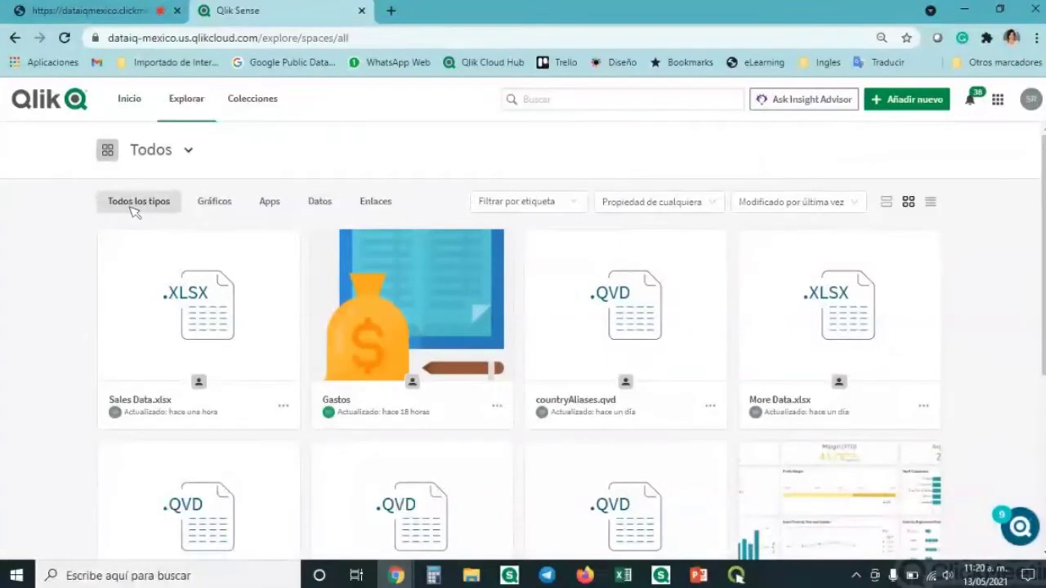
mouse_move(157, 250)
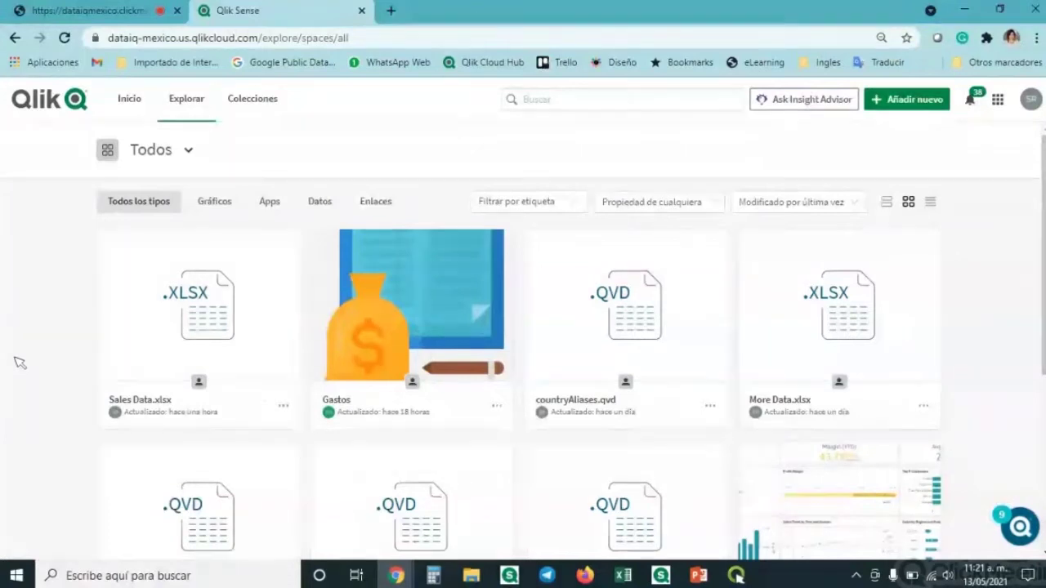
mouse_move(211, 270)
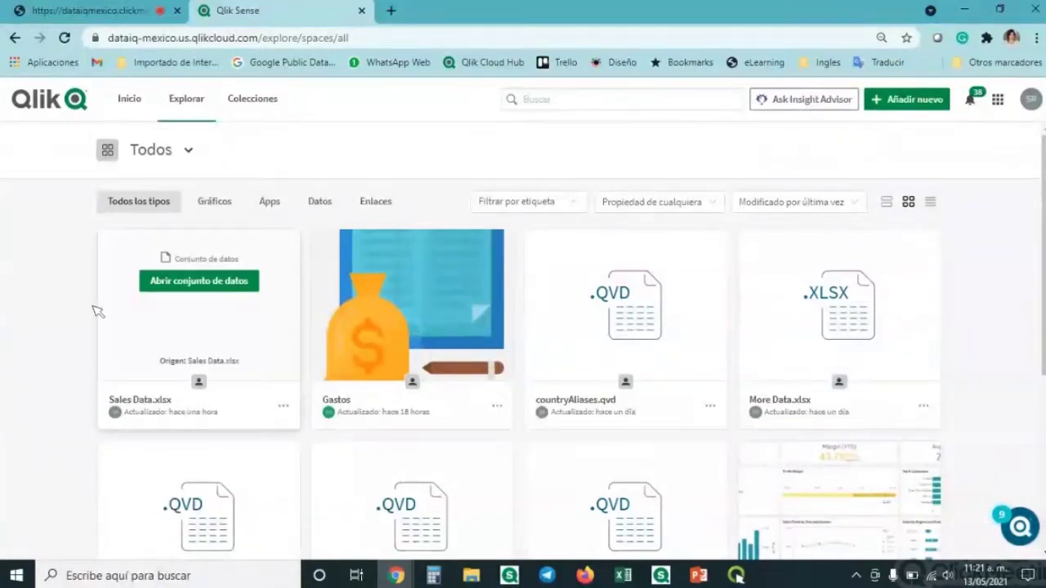
mouse_move(368, 303)
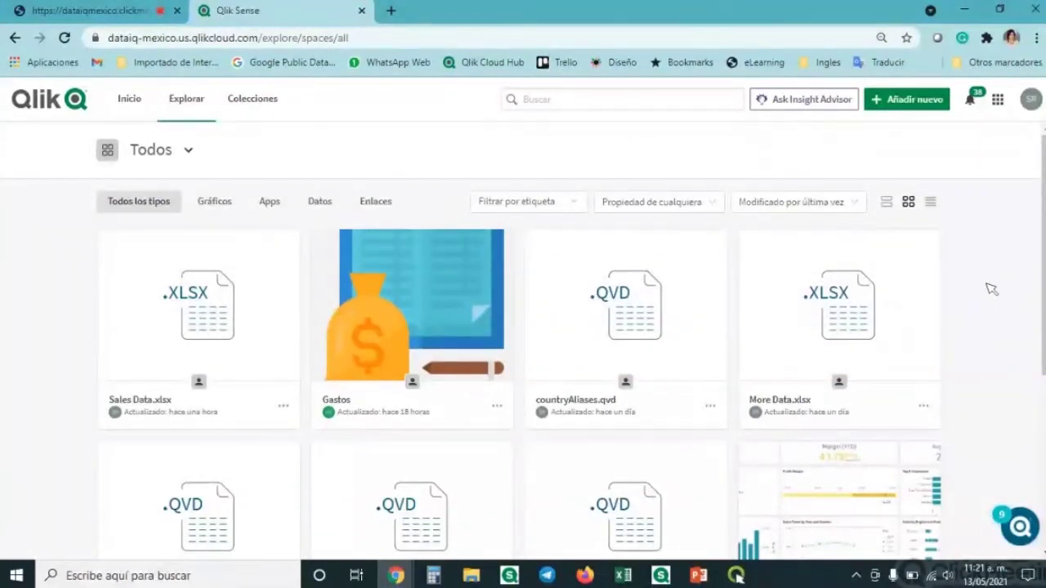
- Examine the catalog's data sets and apps across all content types, including the owner and space markers on their cards
scroll(991, 289, "down", 10)
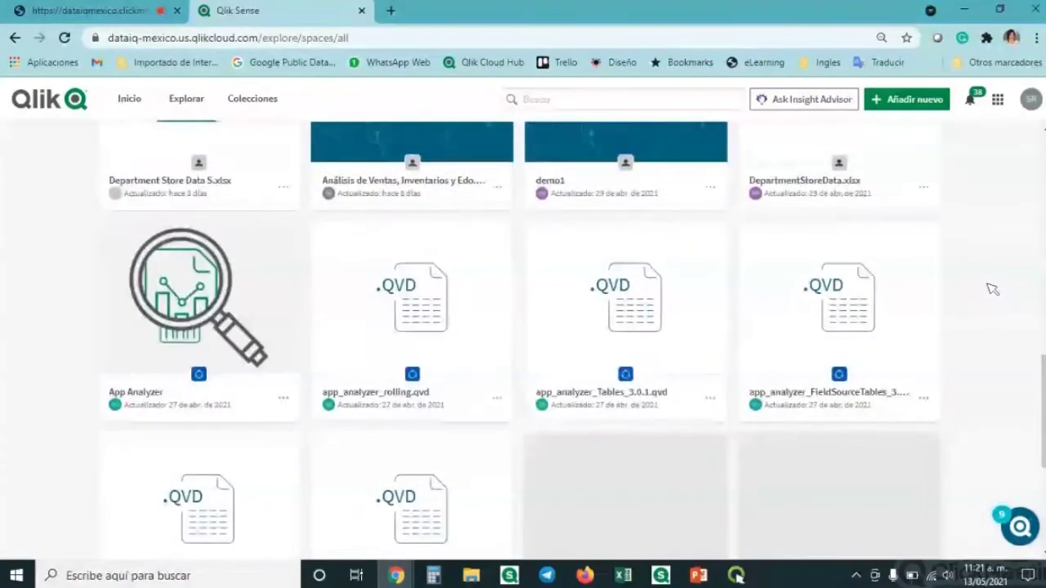
scroll(991, 289, "down", 3)
scroll(991, 310, "up", 8)
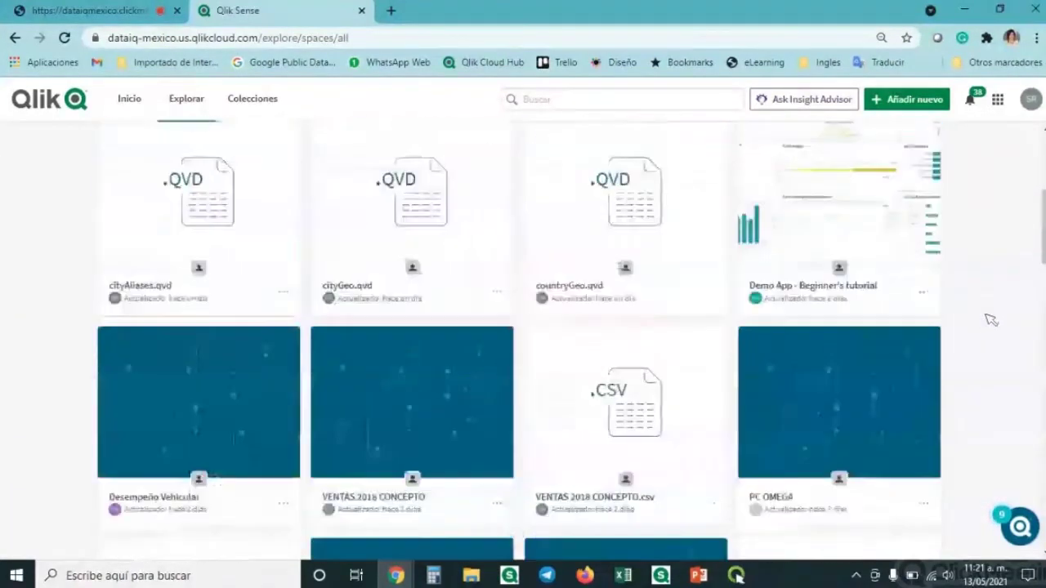
scroll(991, 320, "up", 5)
mouse_move(775, 337)
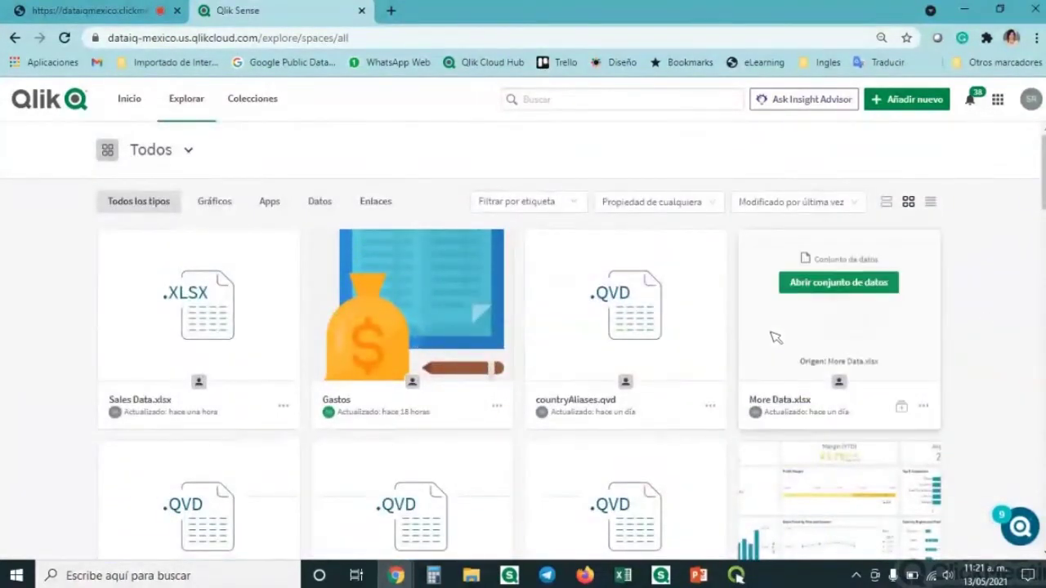
mouse_move(253, 354)
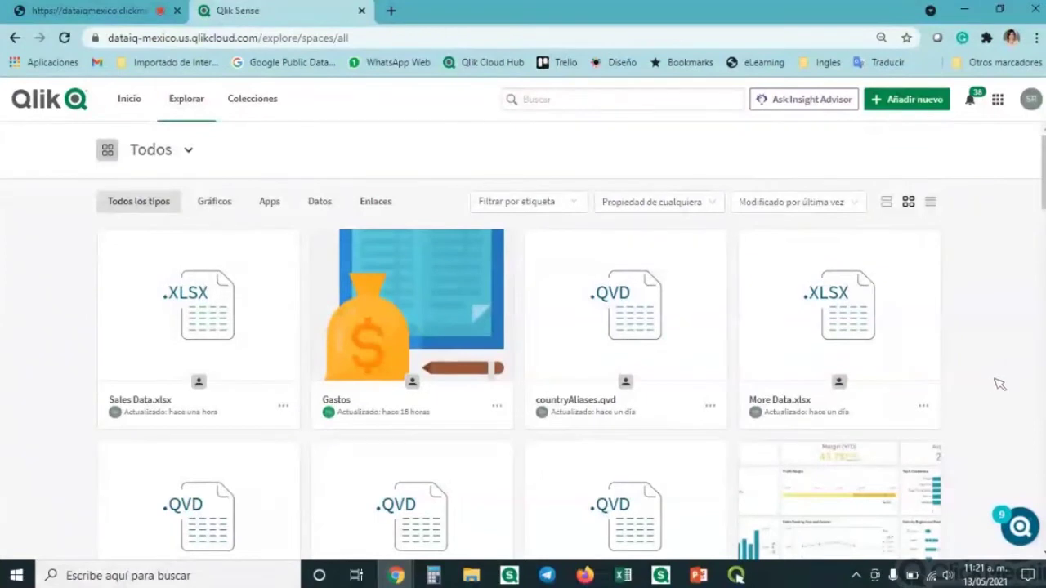
mouse_move(620, 332)
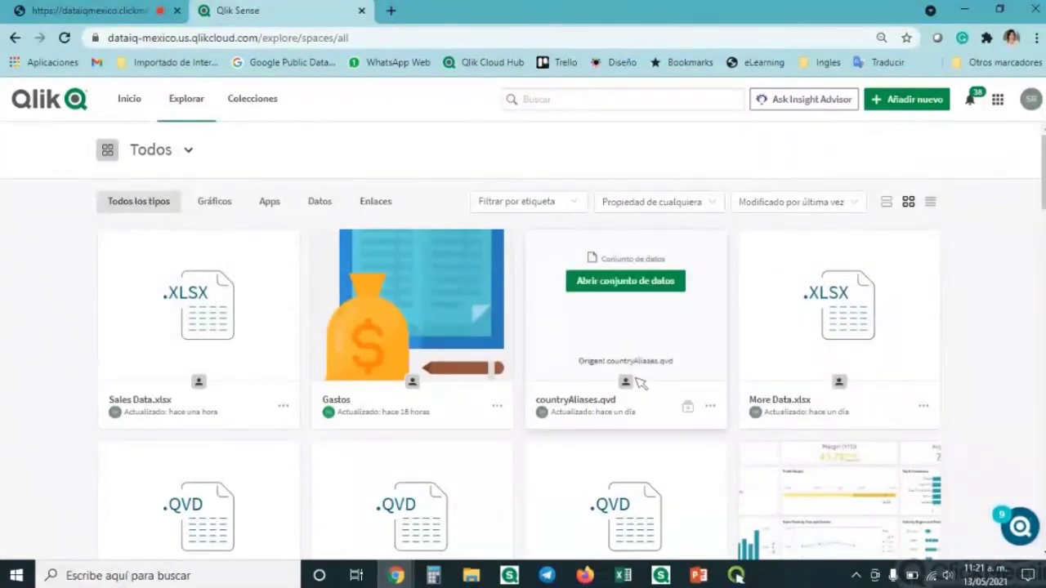
mouse_move(655, 342)
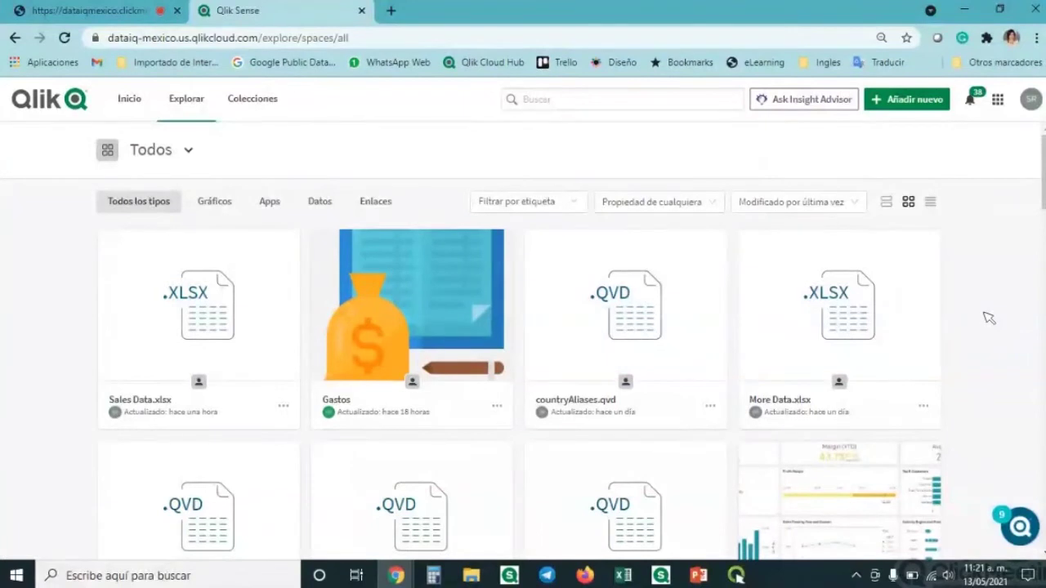
mouse_move(555, 345)
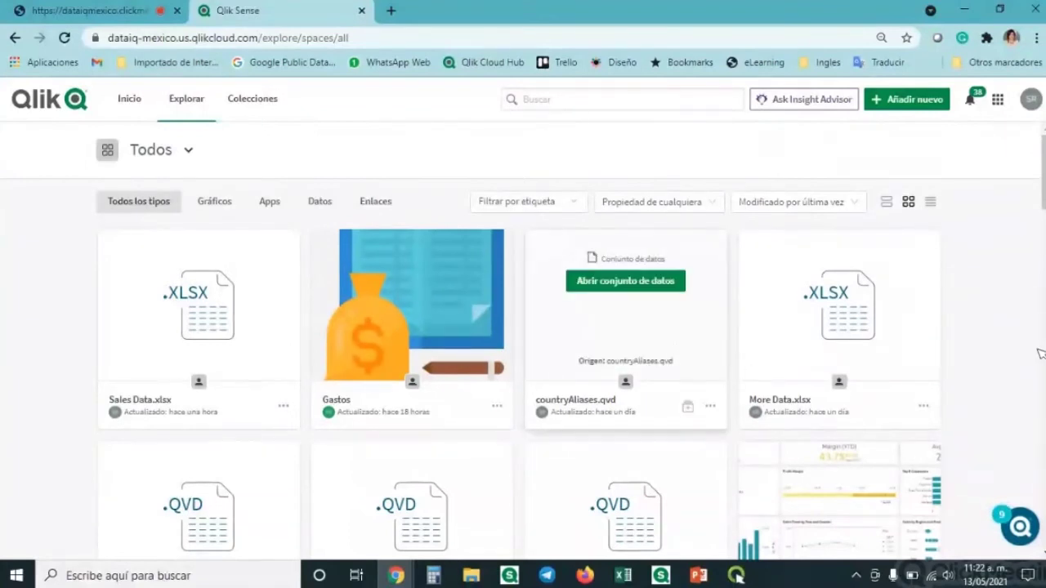
scroll(1005, 358, "down", 2)
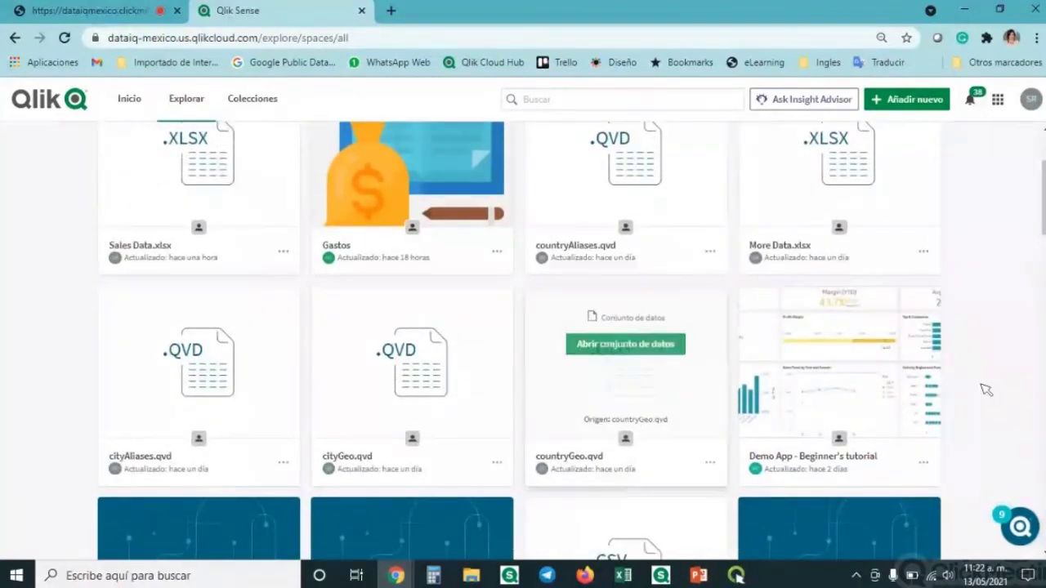
scroll(986, 390, "down", 2)
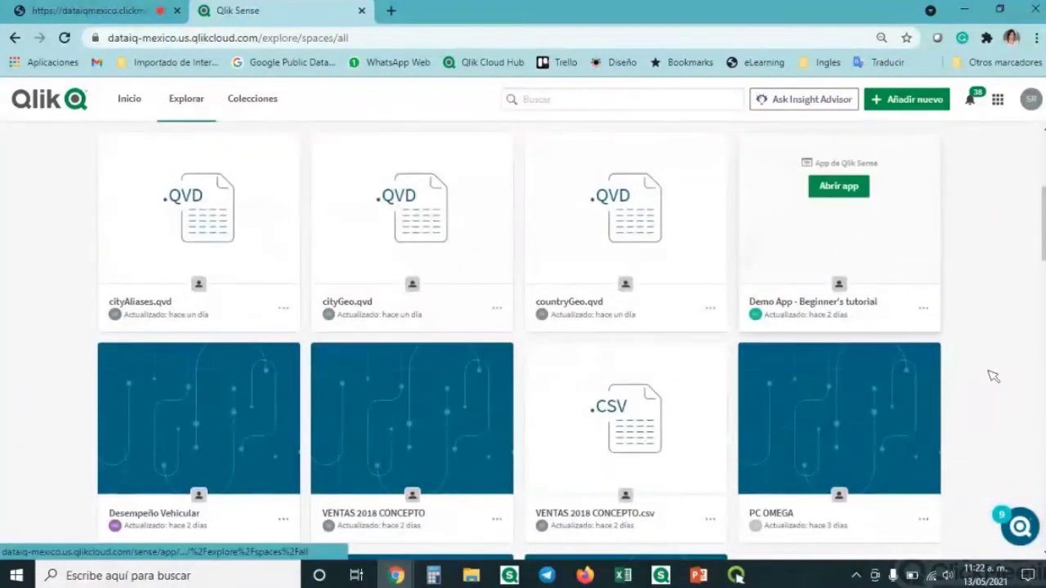
scroll(993, 375, "up", 5)
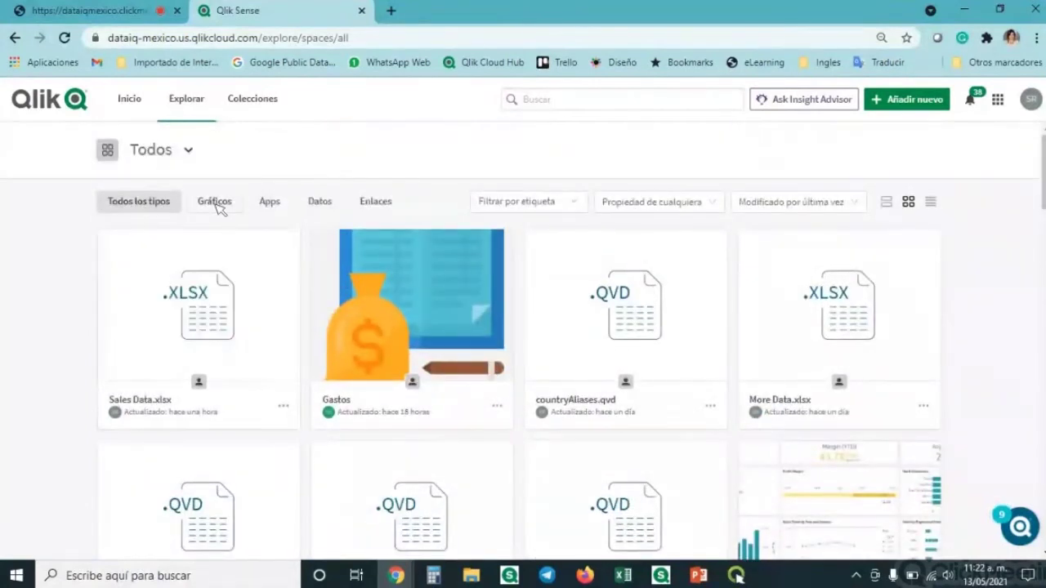
- Filter the catalog to charts, view the Participación en ventas (Cantidad) chart with its details, and close it
left_click(216, 203)
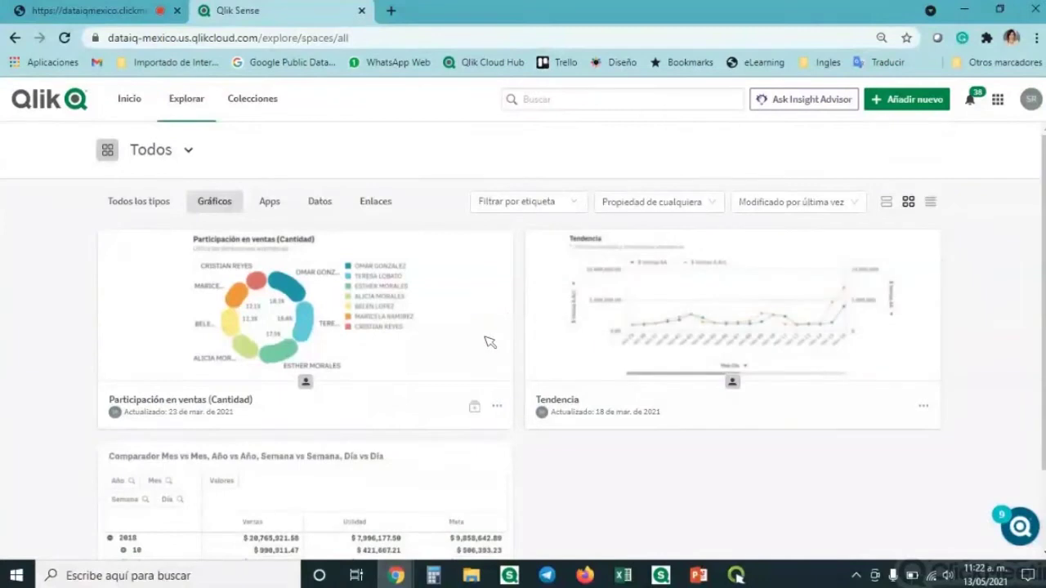
scroll(451, 491, "down", 1)
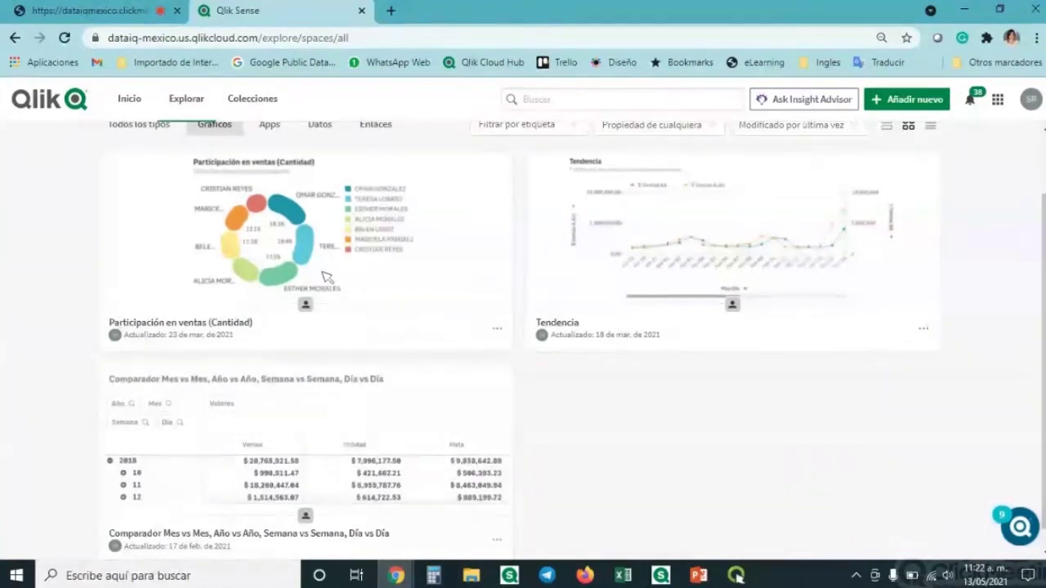
mouse_move(242, 238)
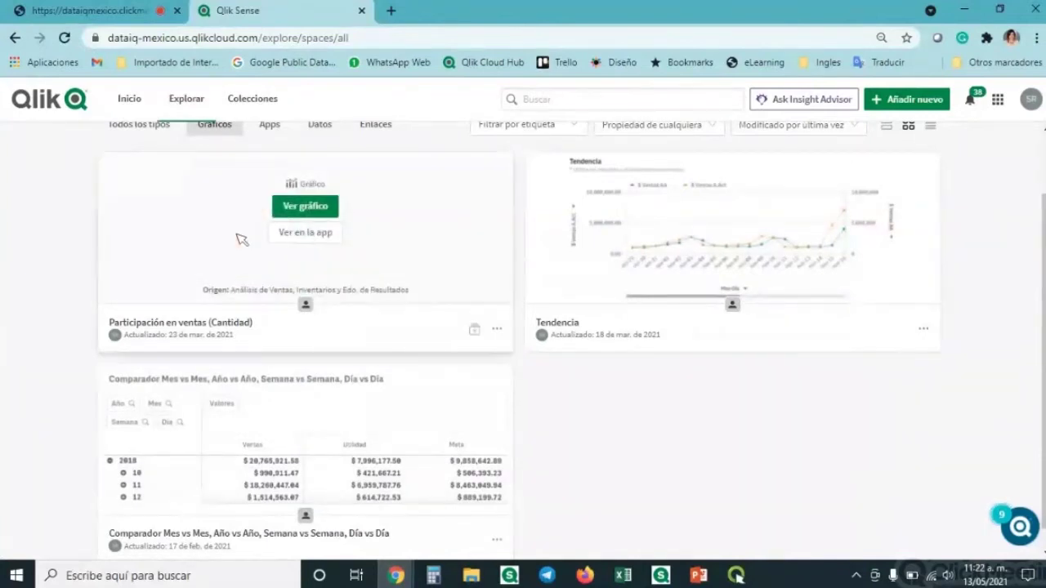
left_click(319, 208)
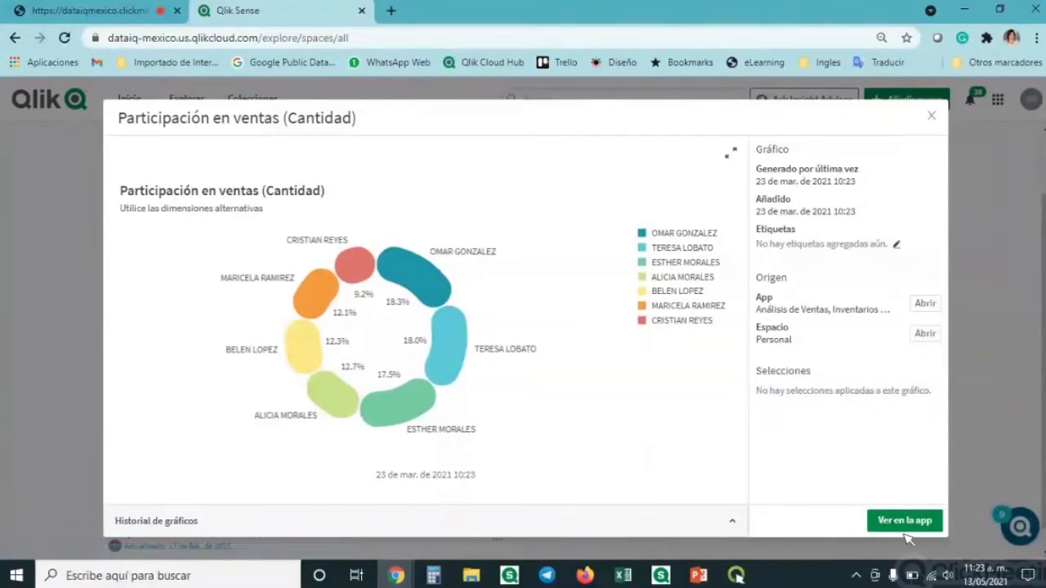
left_click(921, 331)
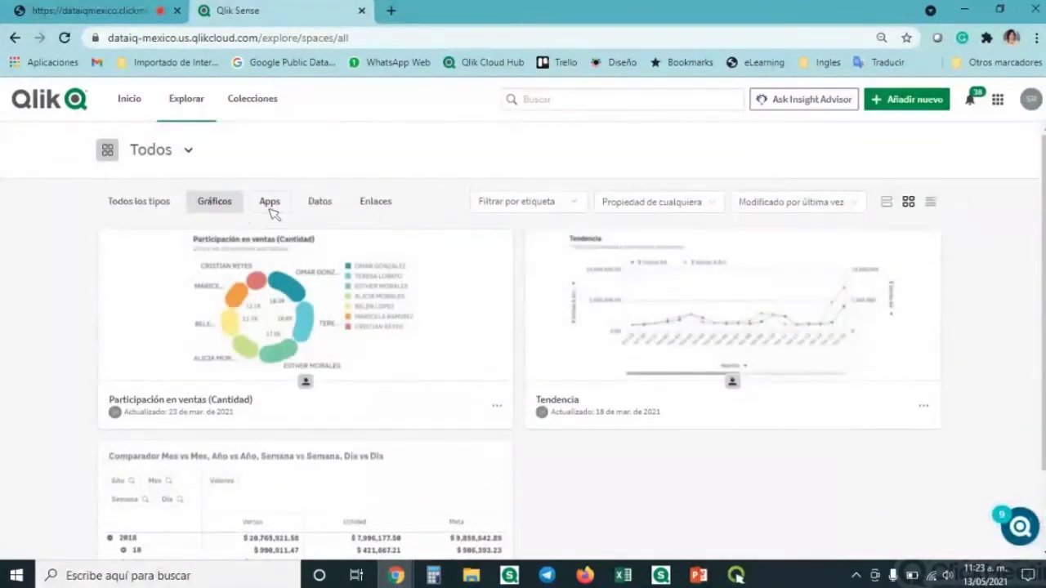
- Filter the catalog to apps and look through the app cards
left_click(269, 205)
scroll(143, 339, "down", 2)
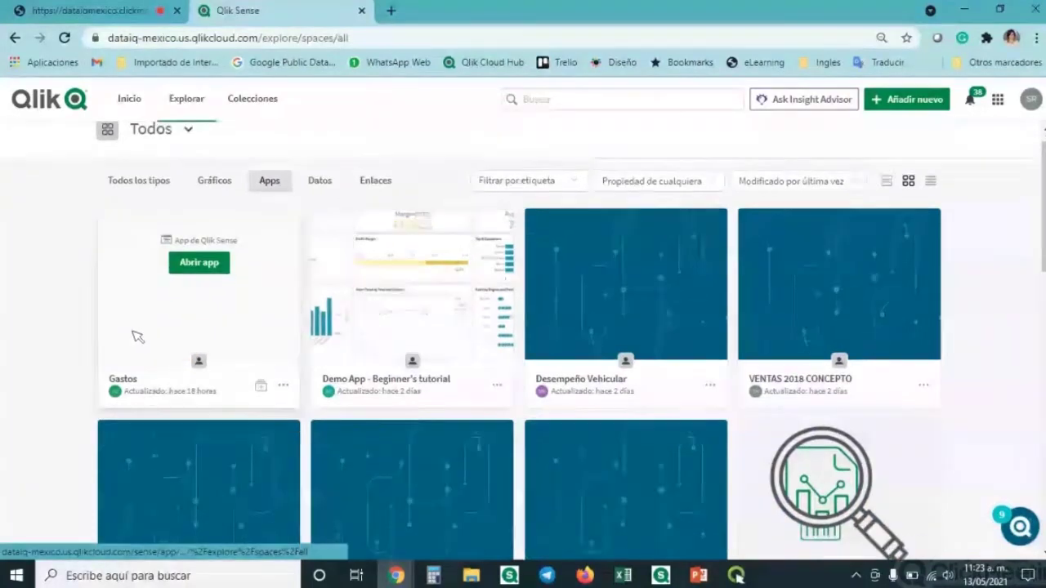
- Filter the apps by ownership to Propiedad mía and Propiedad de otros, and restore Propiedad de cualquiera
scroll(119, 332, "down", 2)
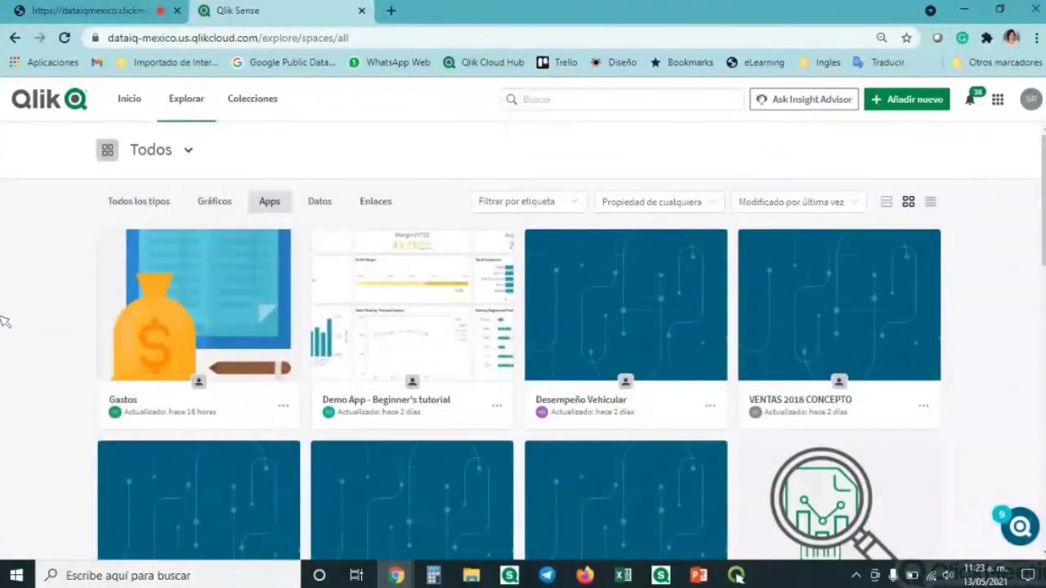
left_click(672, 204)
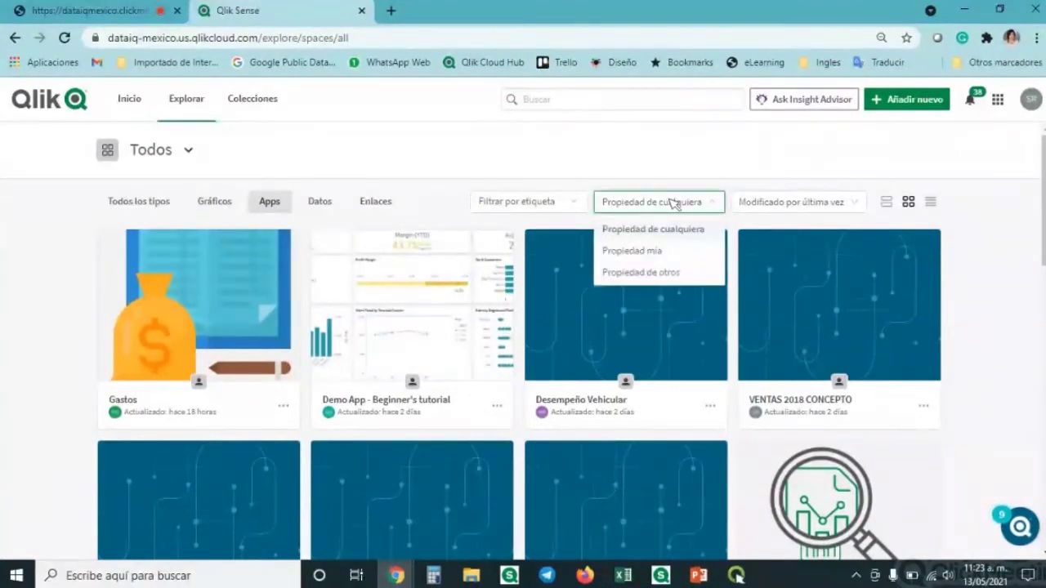
left_click(635, 250)
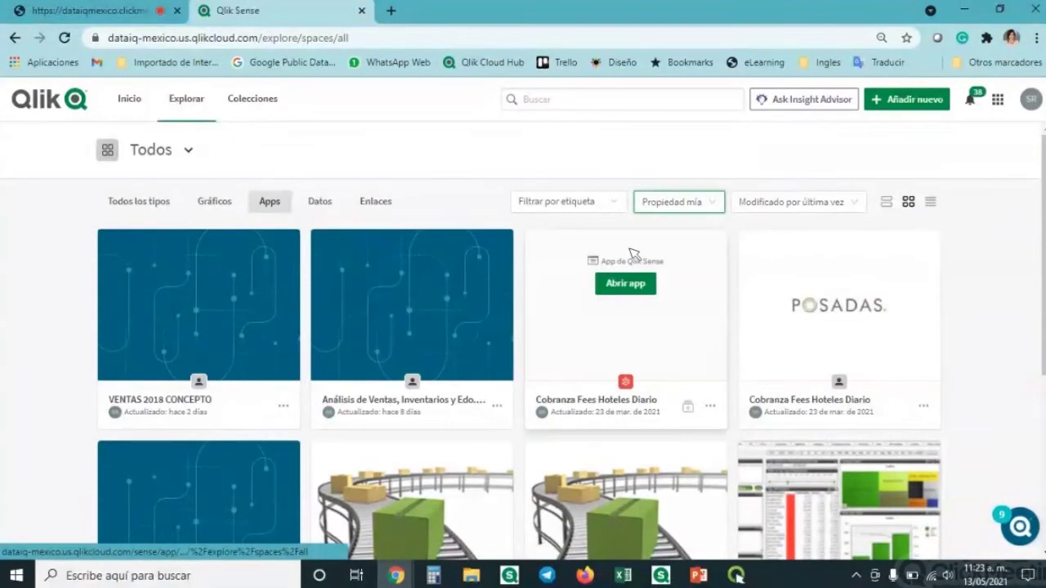
left_click(677, 199)
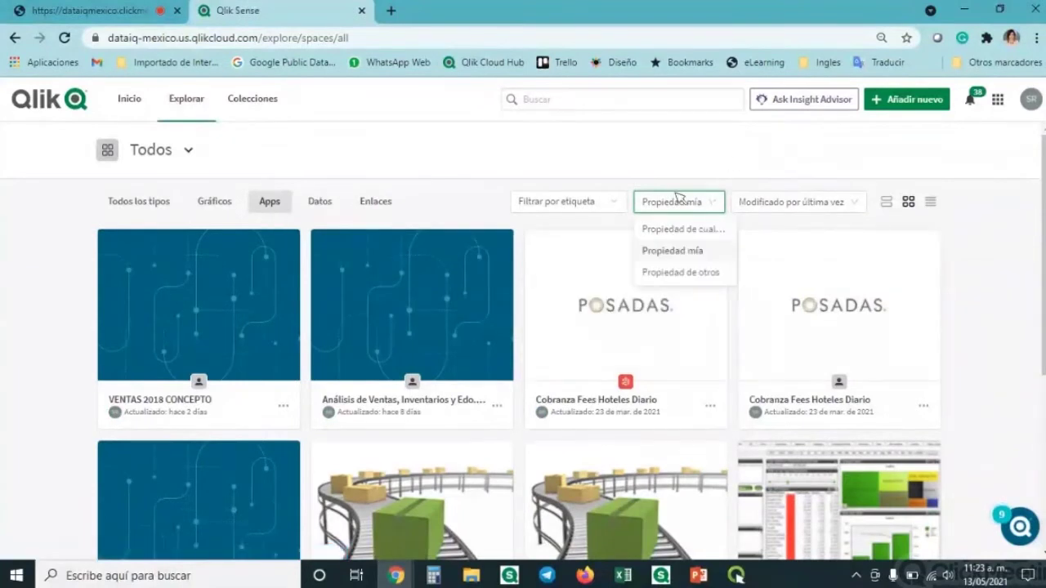
left_click(667, 273)
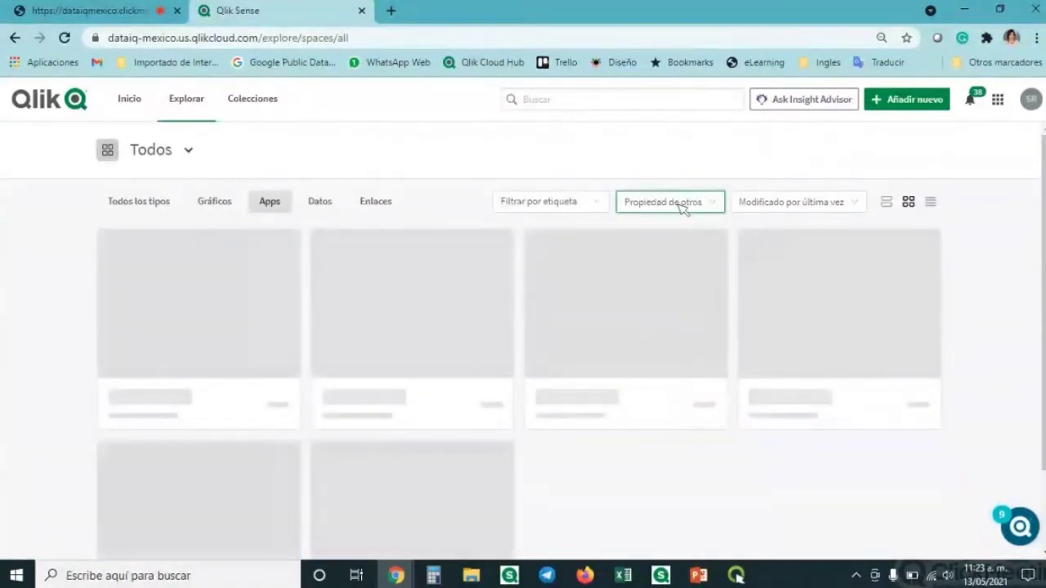
left_click(682, 203)
left_click(654, 231)
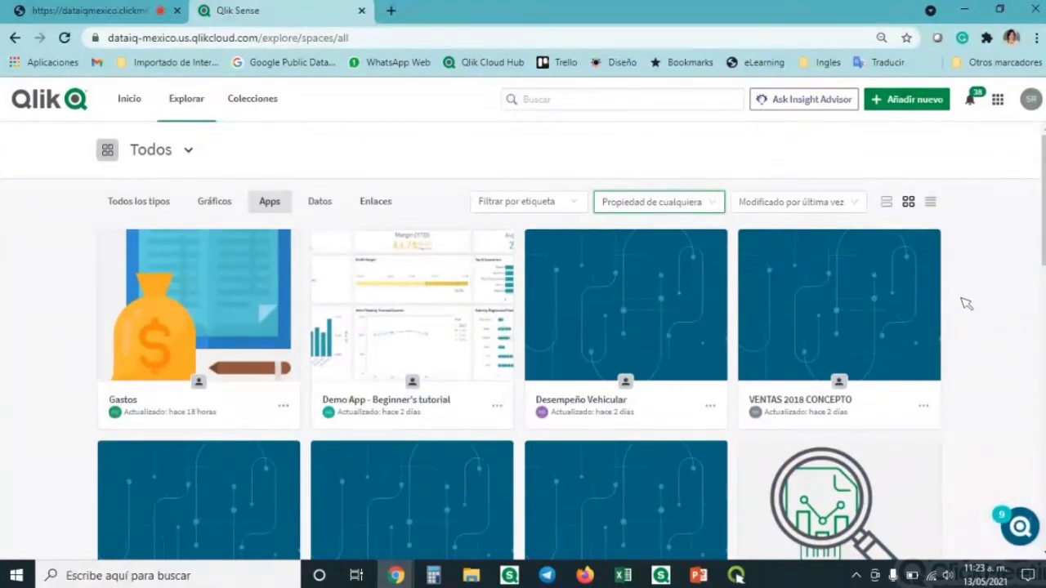
- Filter the catalog to data and open the Sales Data.xlsx data set to view its details
left_click(319, 203)
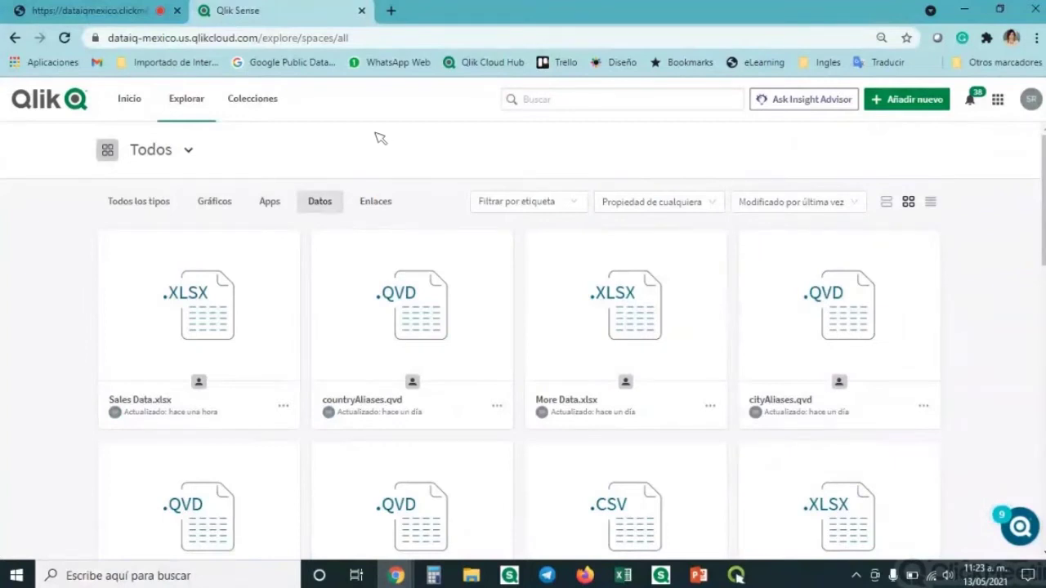
mouse_move(260, 284)
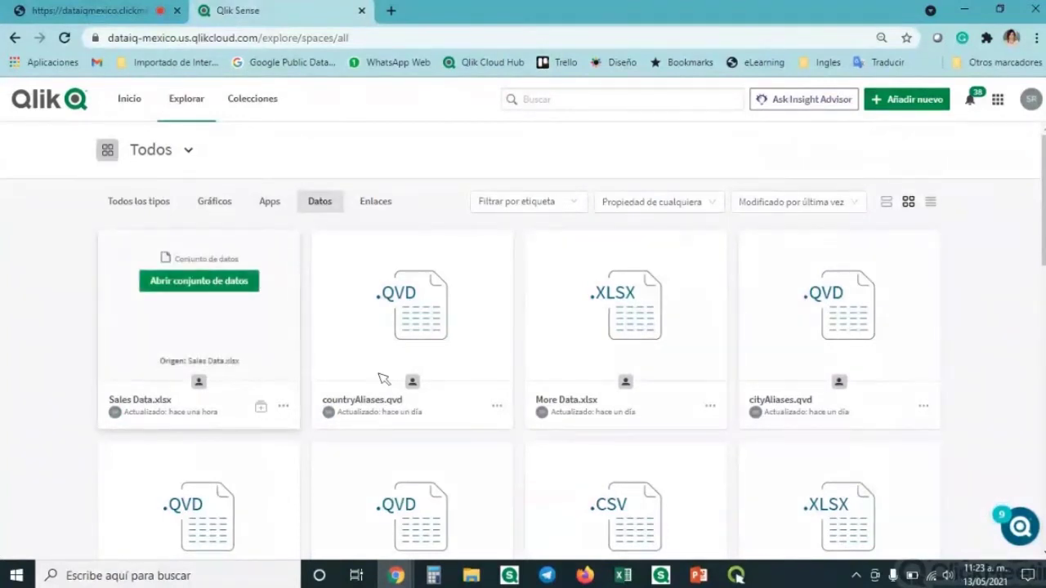
left_click(206, 283)
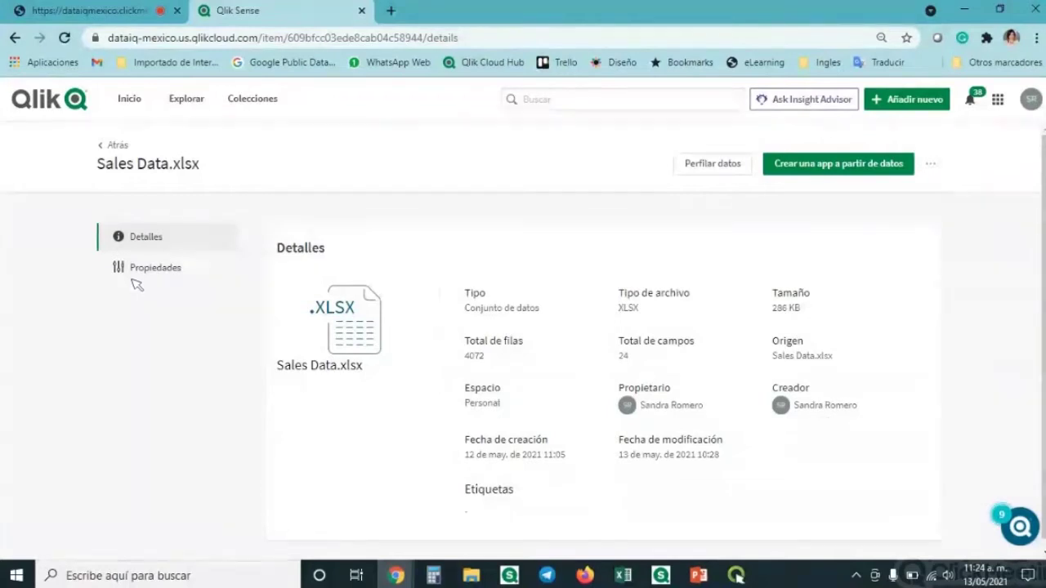
- View the properties of Sales Data.xlsx and the list of properties that can be added, without adding any
left_click(155, 268)
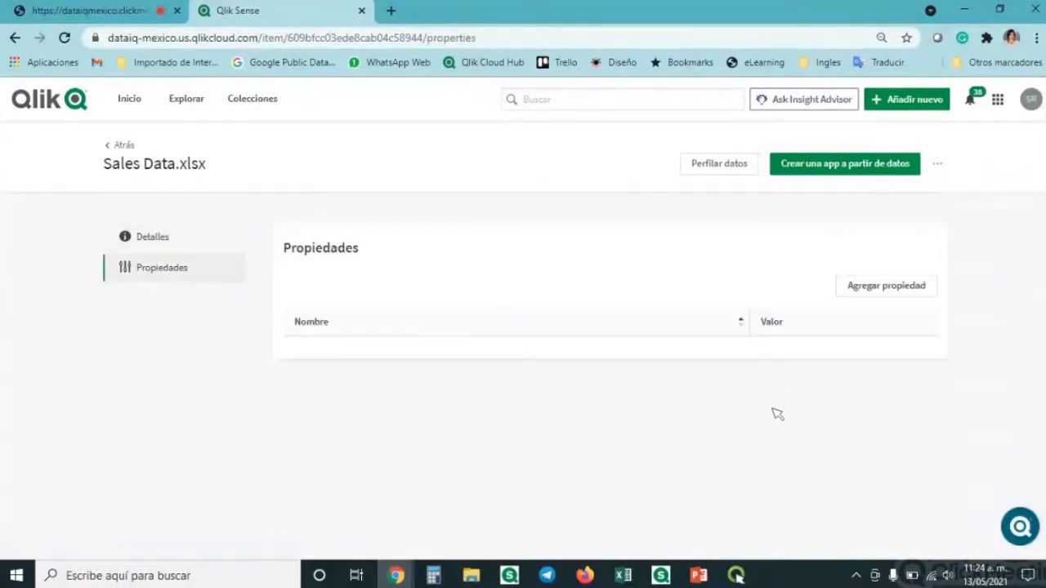
left_click(871, 290)
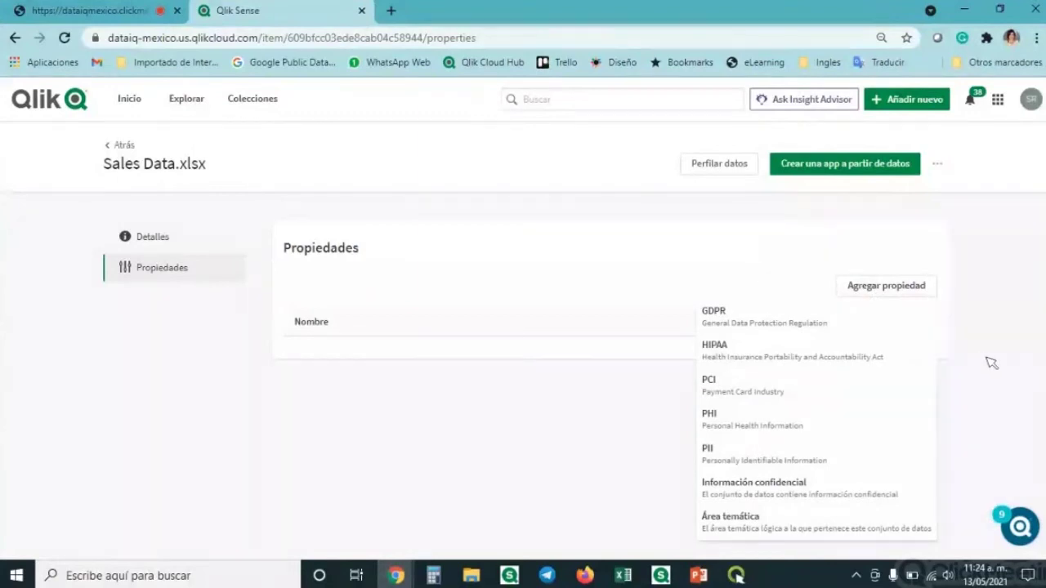
left_click(1005, 381)
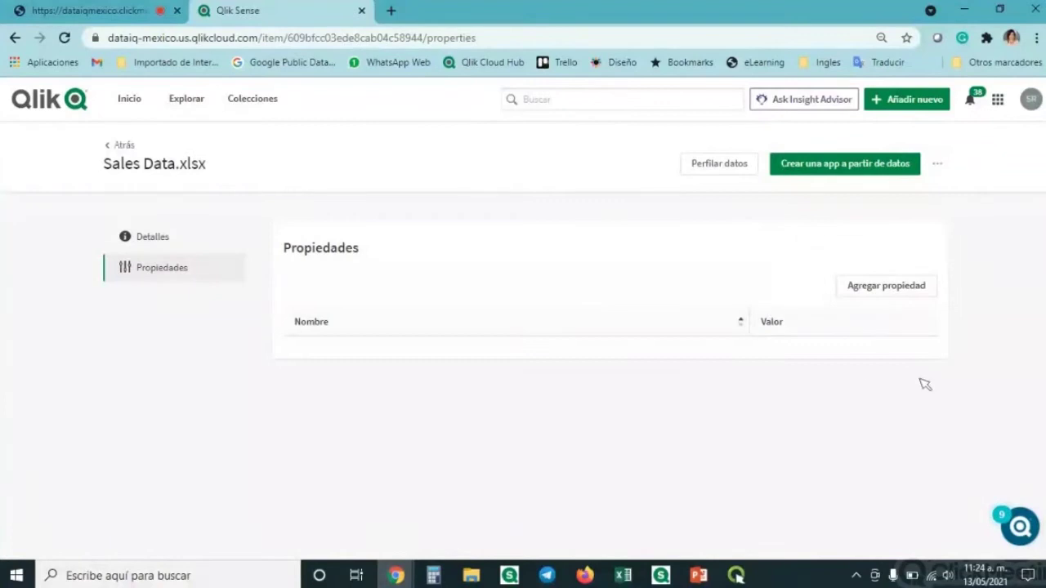
- Profile the Sales Data.xlsx data, examine its fields' data types, null values and statistics, and close the profile
left_click(719, 167)
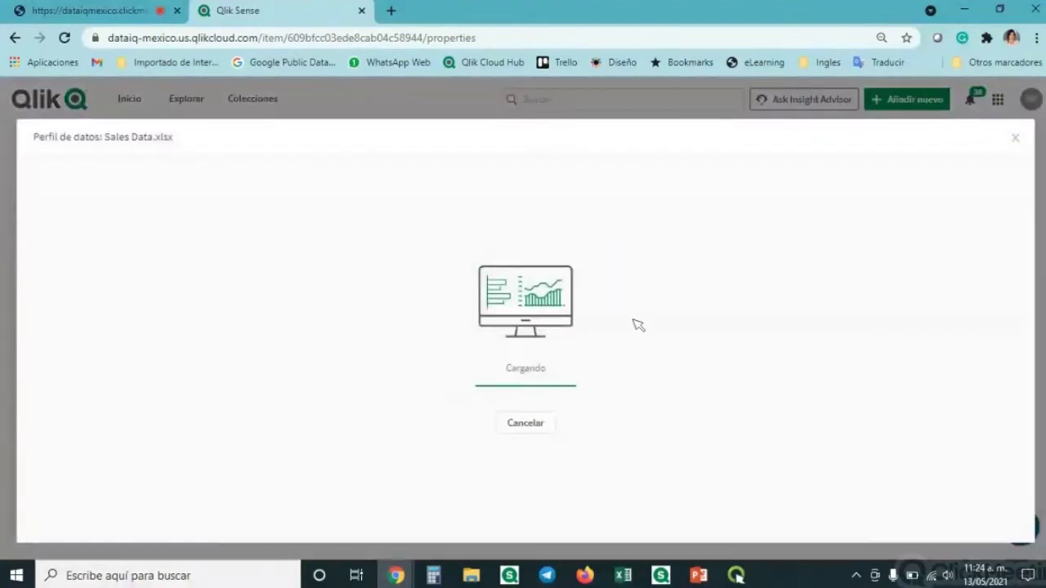
scroll(592, 421, "down", 5)
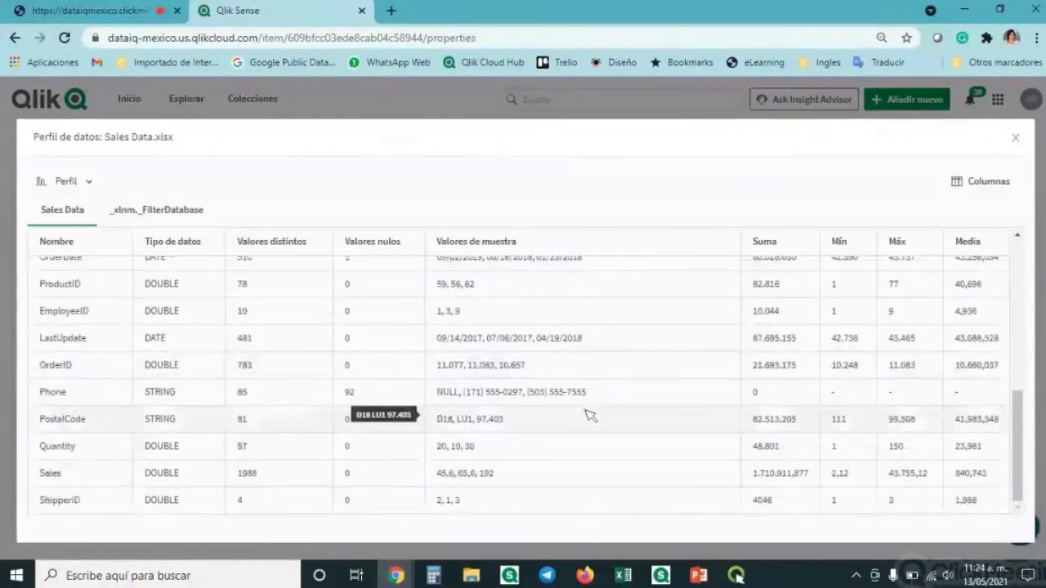
scroll(591, 416, "up", 5)
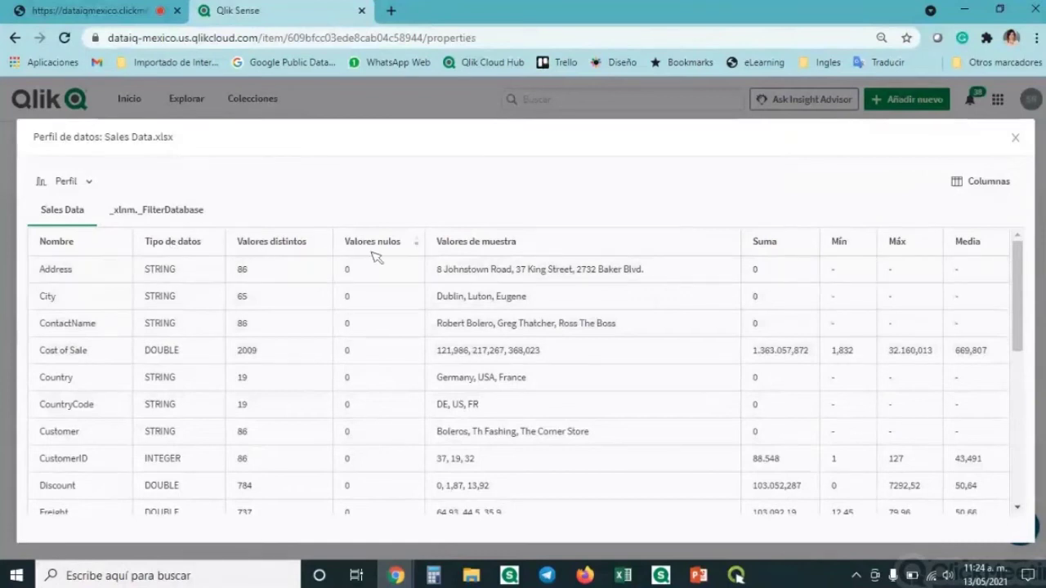
scroll(370, 347, "down", 4)
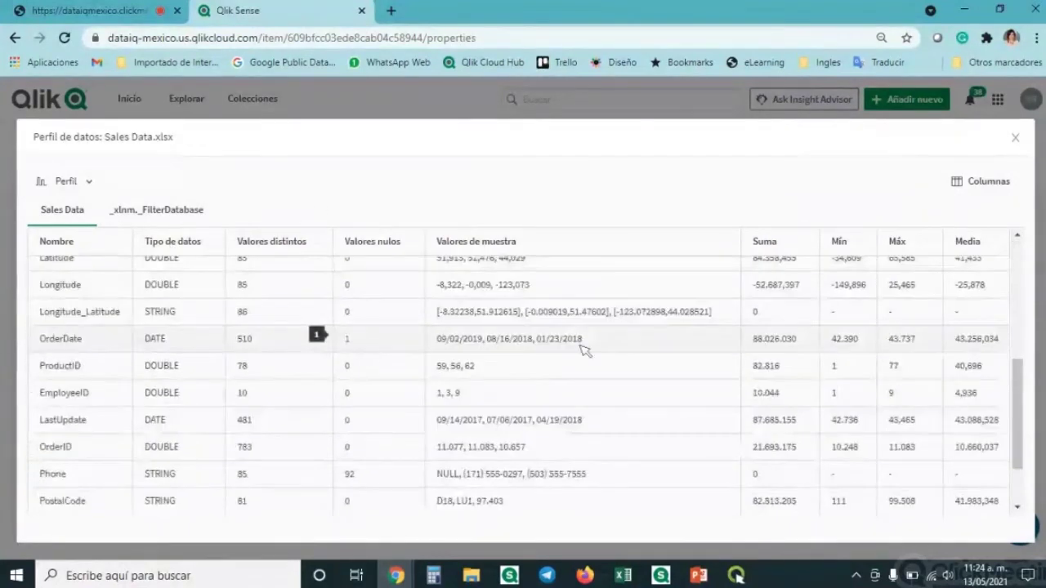
scroll(719, 384, "up", 4)
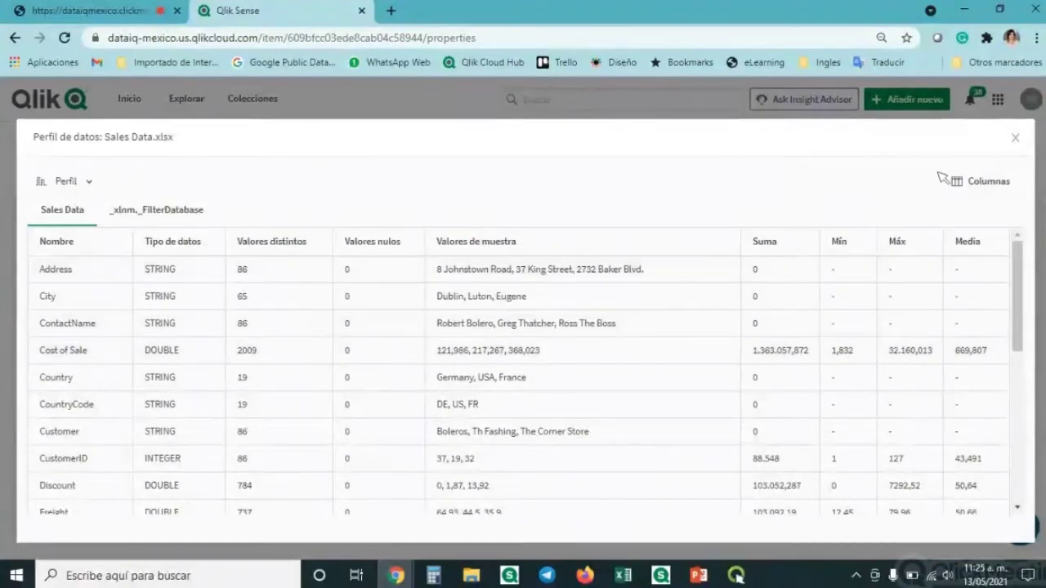
left_click(1015, 139)
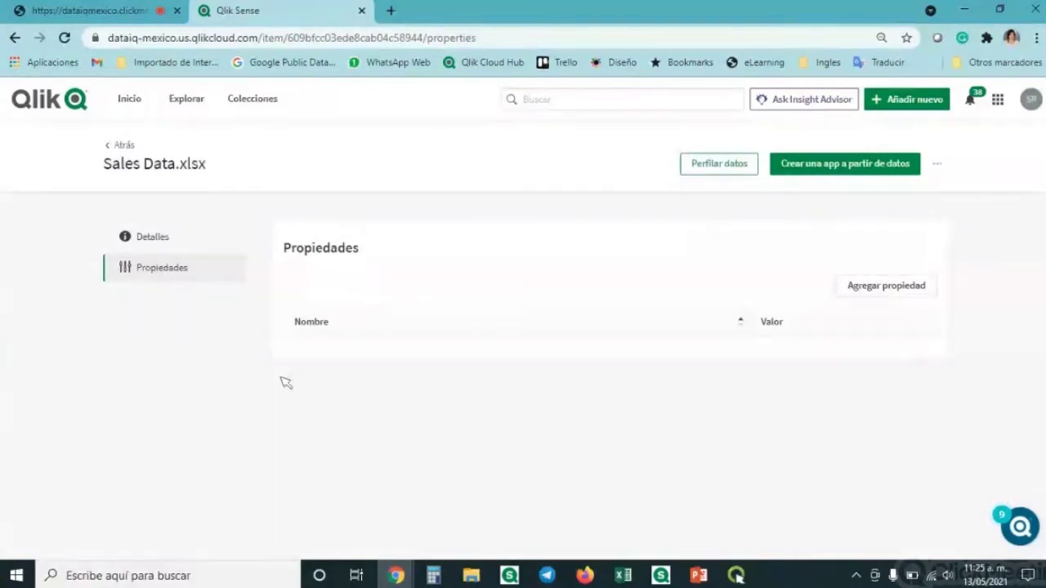
- View the form for creating an app from Sales Data.xlsx, close it without creating one, and return to the catalog
left_click(183, 246)
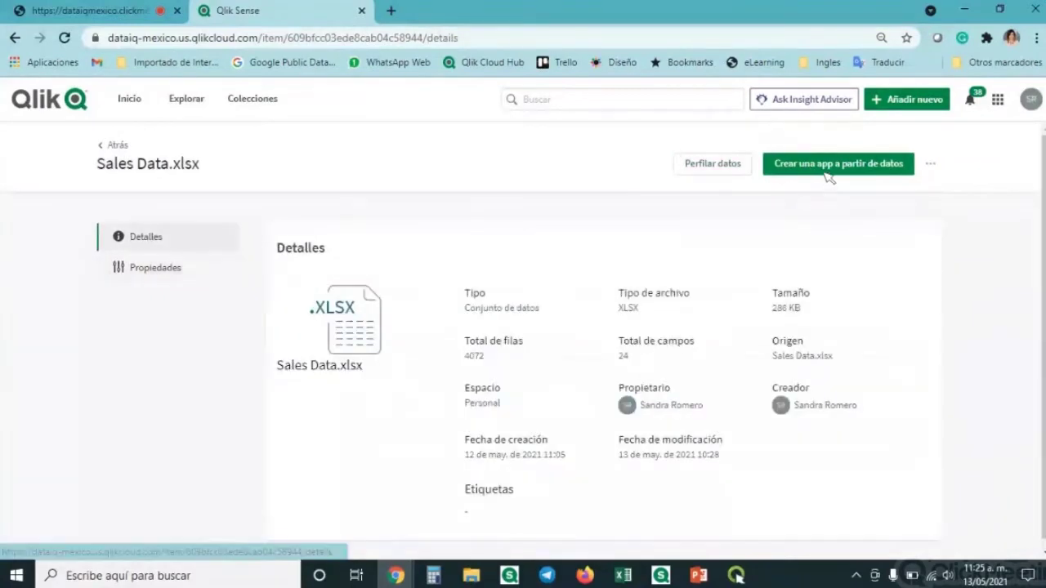
left_click(826, 169)
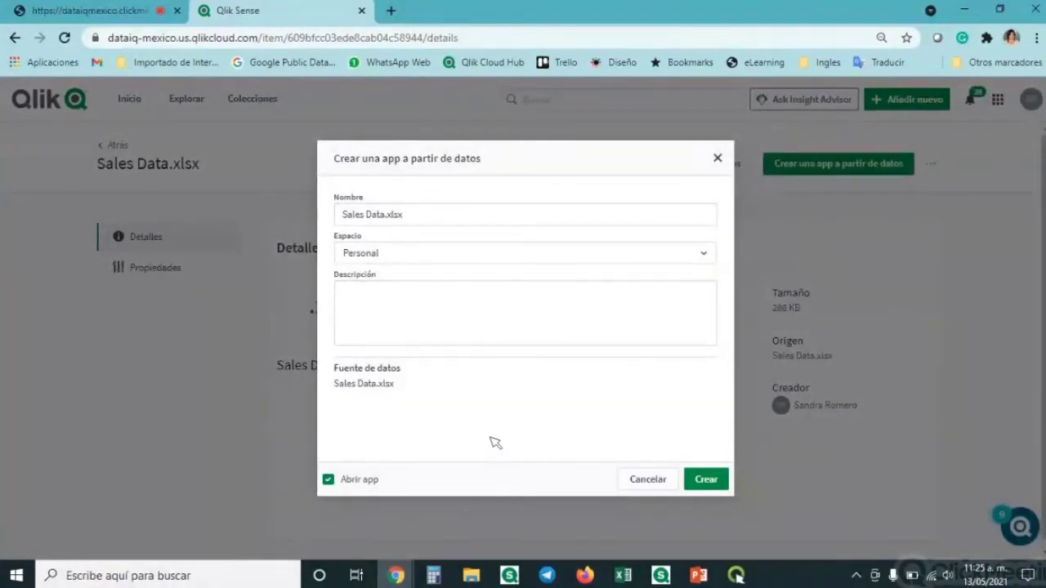
left_click(717, 159)
left_click(112, 146)
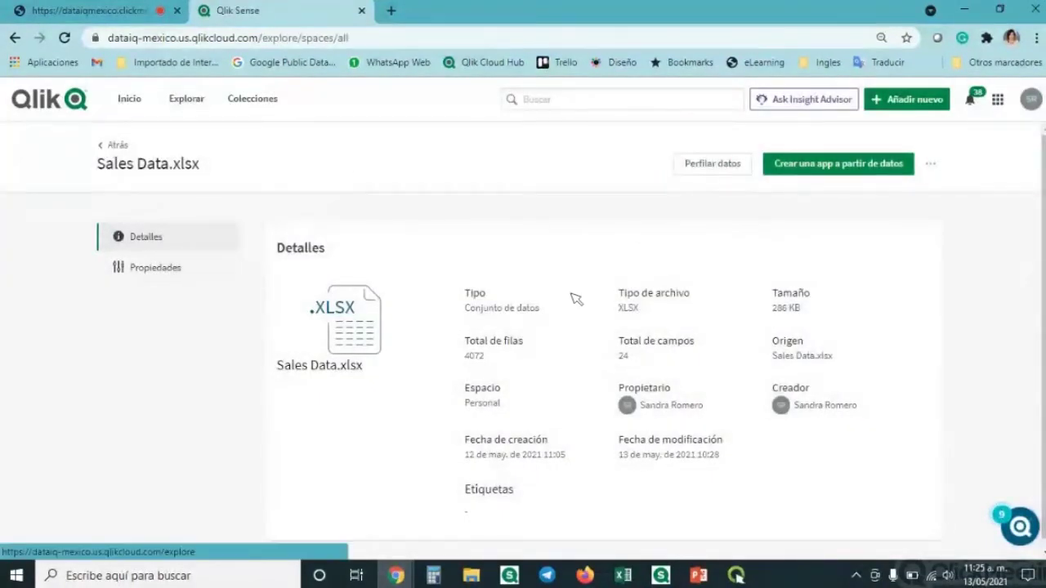
- Filter the catalog to links, open the DataIQ Monitoring link to view its app overview, and close that page
left_click(396, 202)
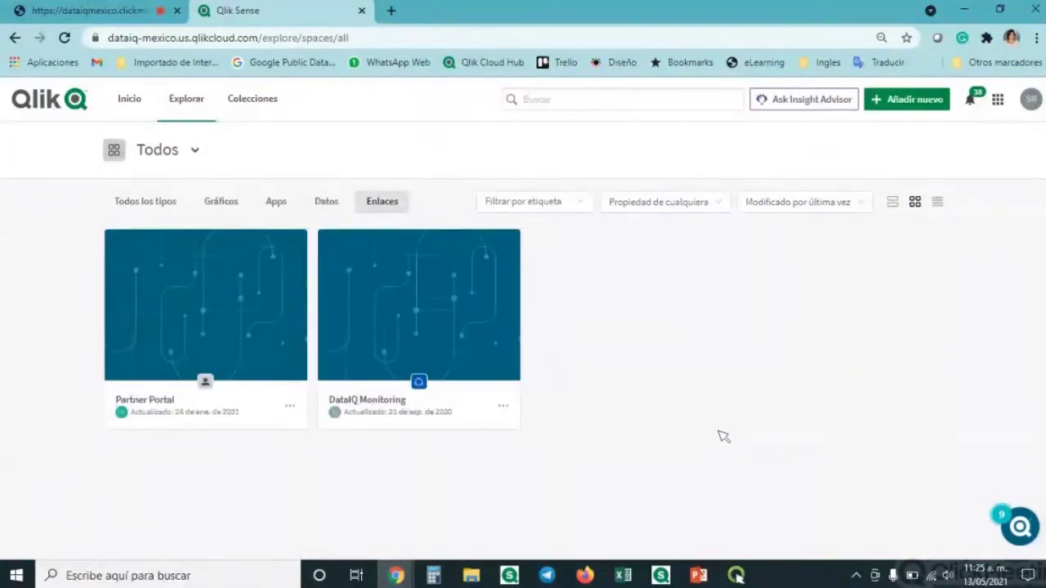
mouse_move(378, 282)
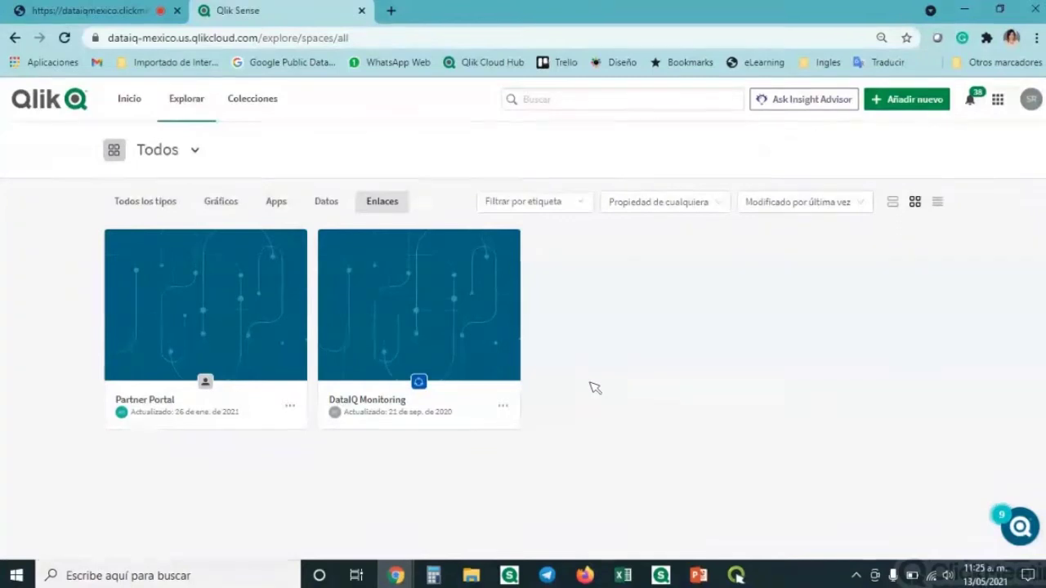
mouse_move(474, 275)
left_click(431, 286)
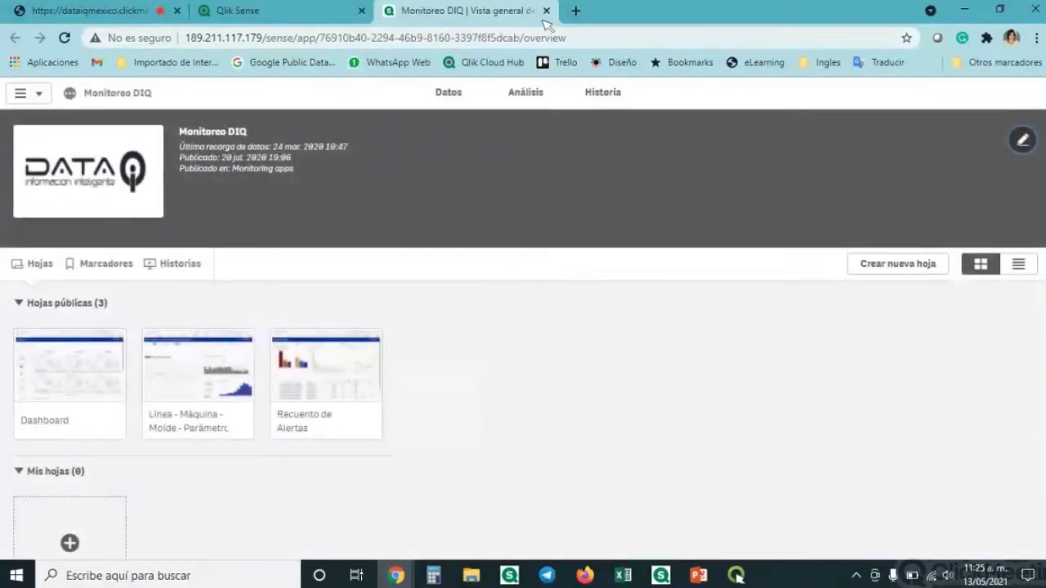
left_click(546, 11)
- Open the Partner Portal link, look through the page, and close it
mouse_move(275, 346)
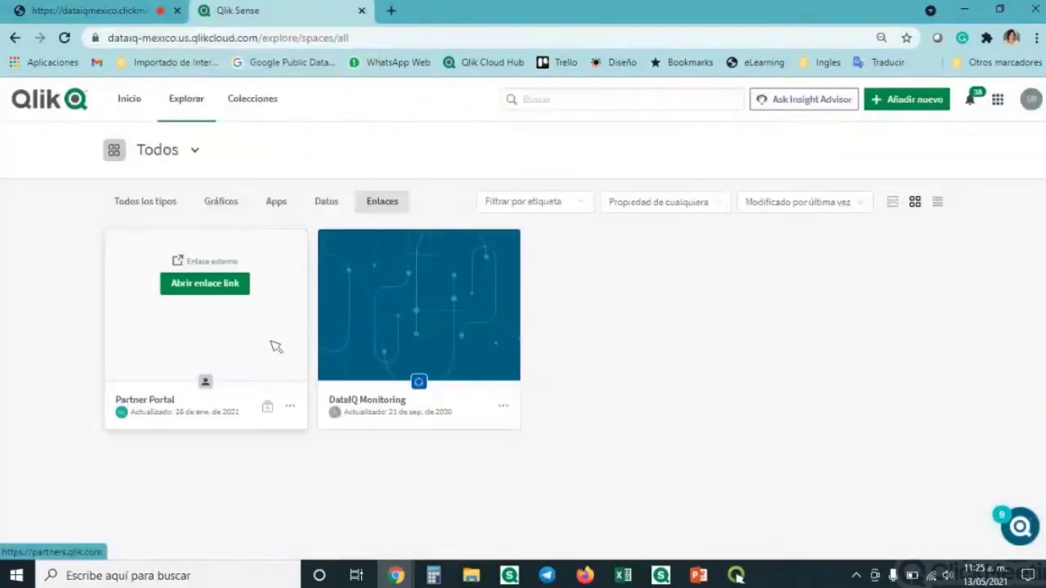
left_click(227, 287)
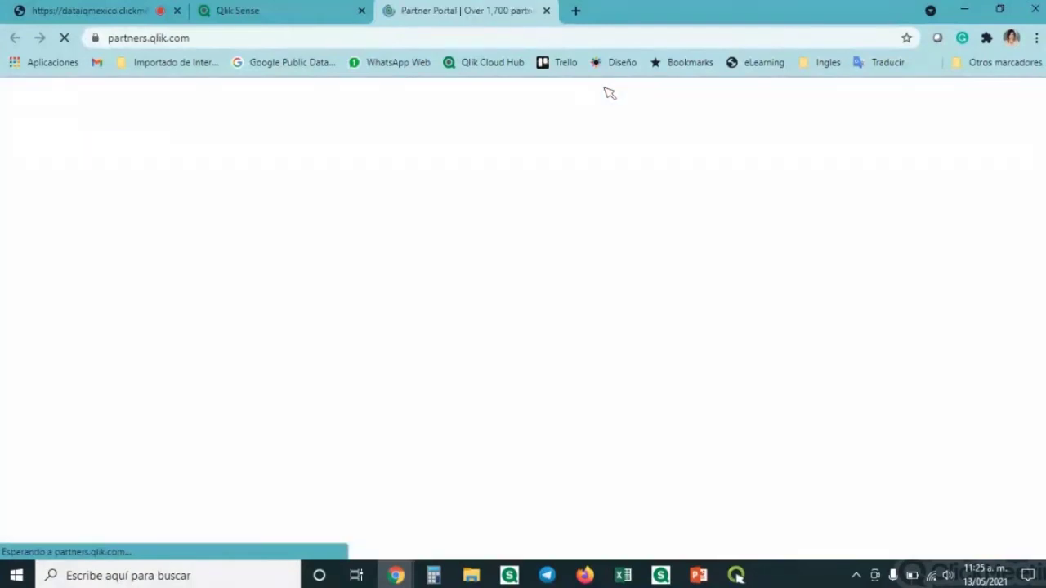
scroll(495, 309, "down", 3)
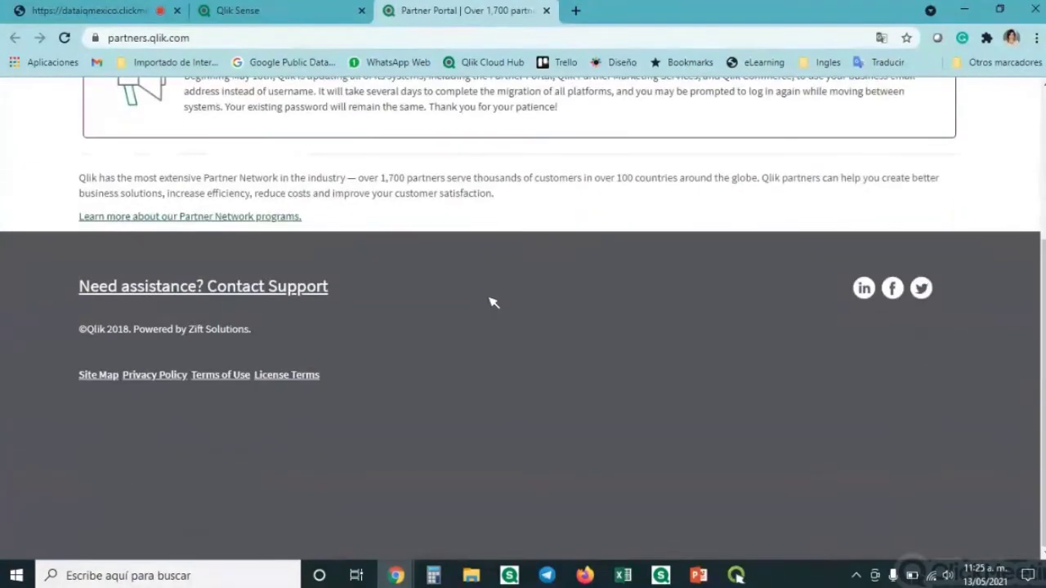
scroll(493, 302, "up", 3)
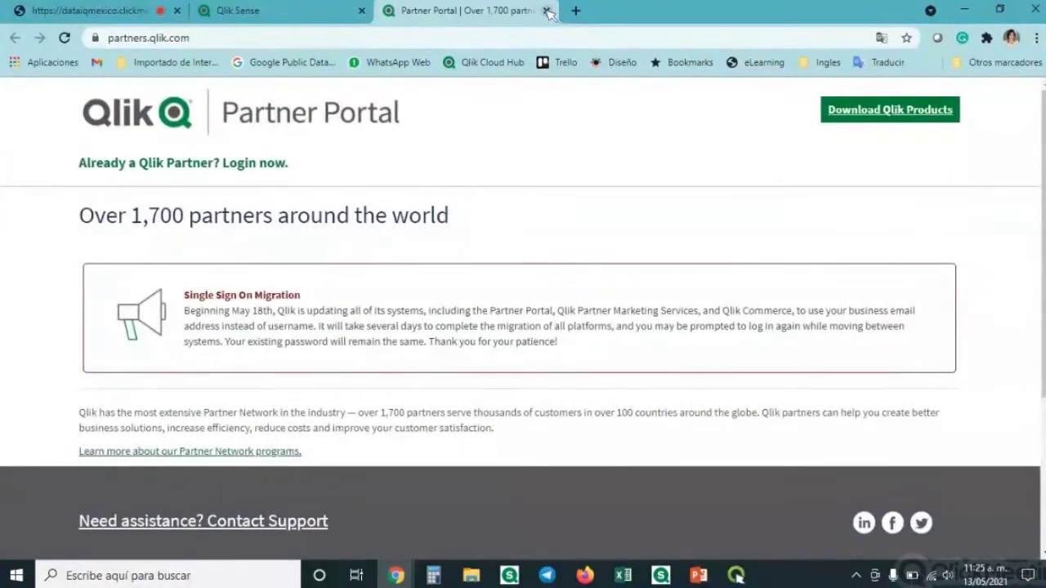
left_click(546, 10)
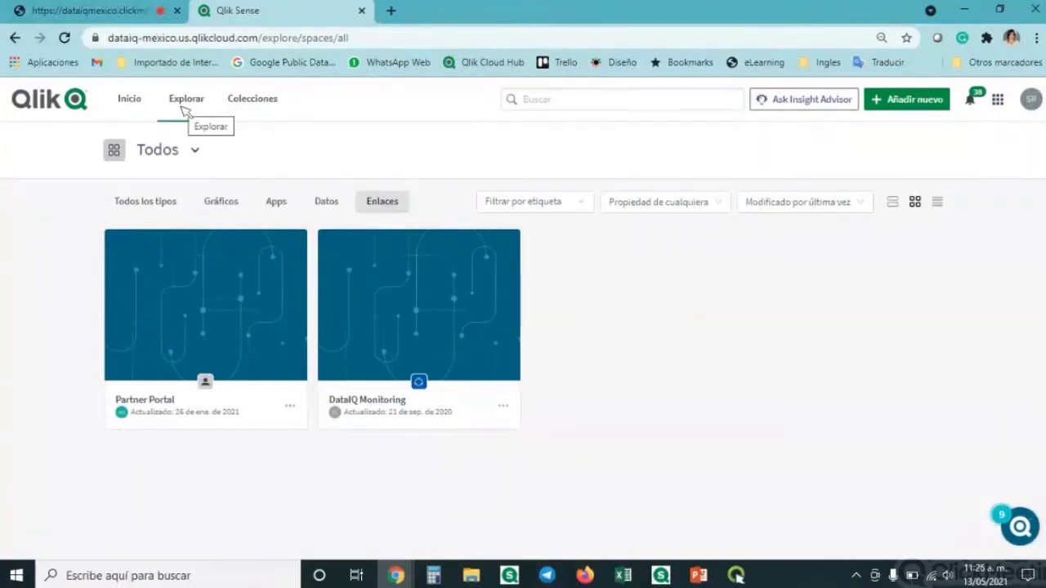
- Open Colecciones and review the user's own collections, the generated collections and the resources
left_click(253, 102)
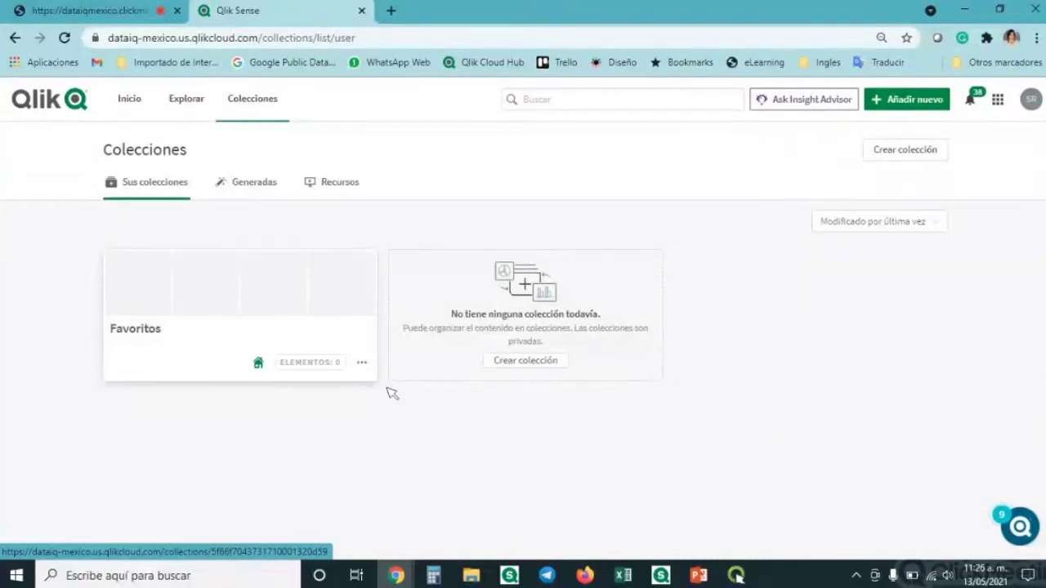
left_click(231, 196)
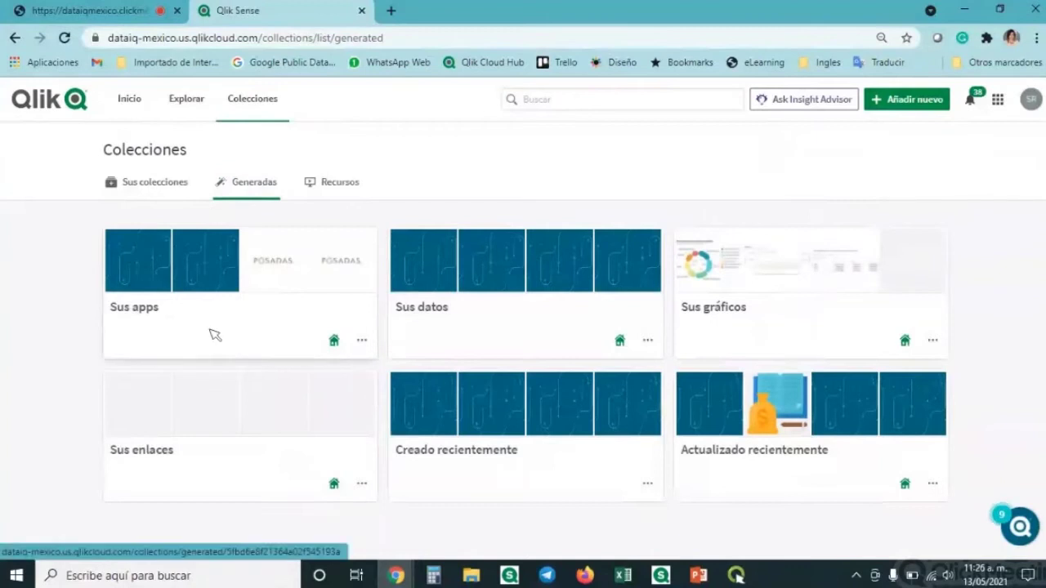
left_click(334, 185)
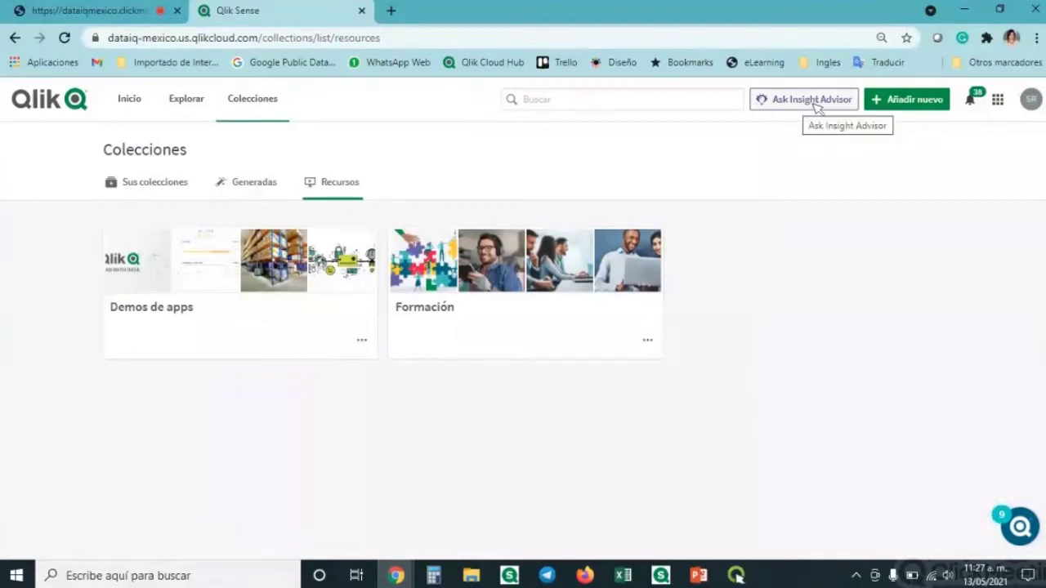
- Review the options for adding new content, data and spaces, close them, and show the notifications
left_click(905, 100)
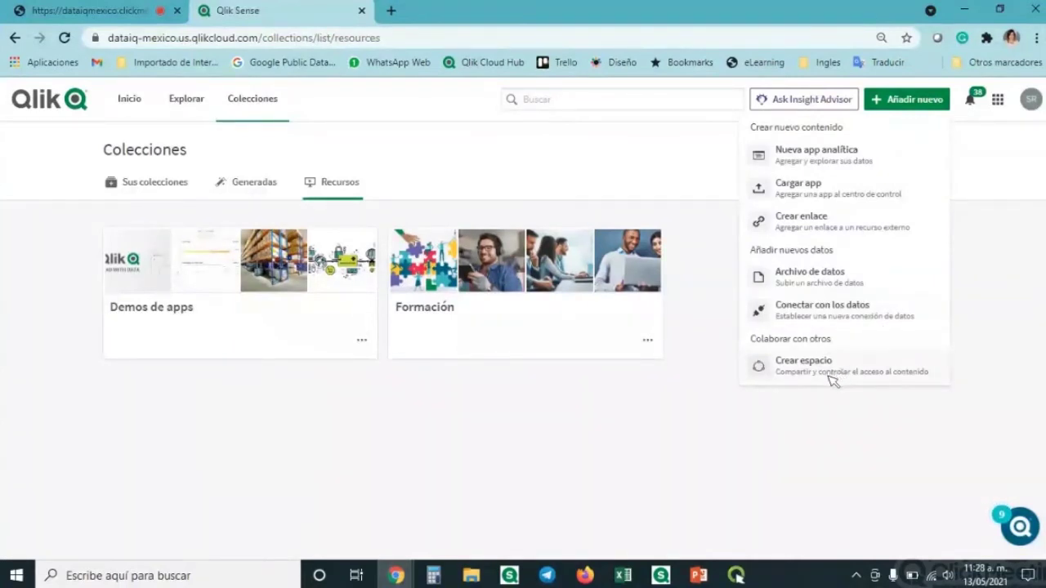
left_click(966, 136)
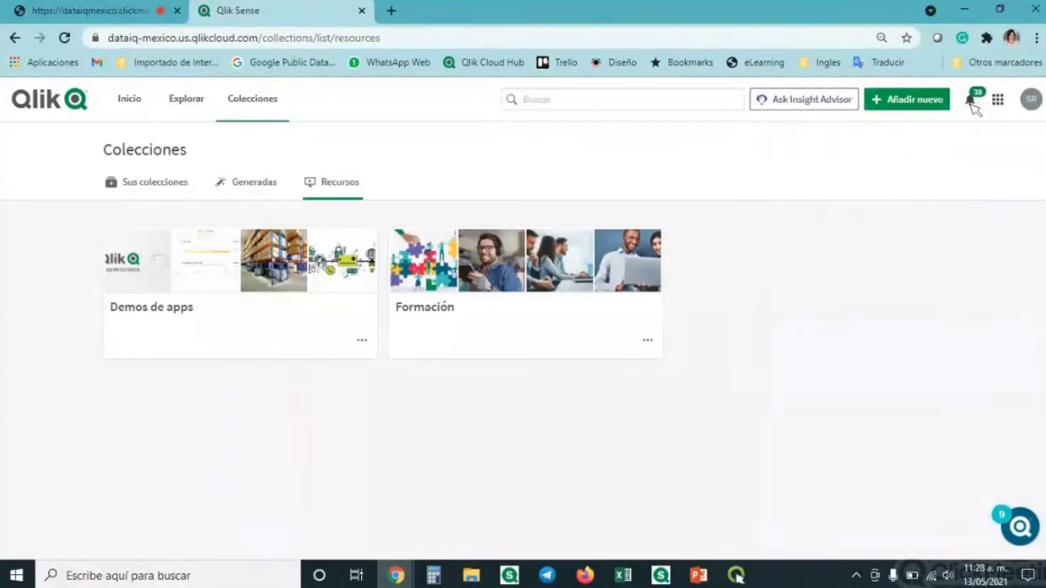
left_click(971, 101)
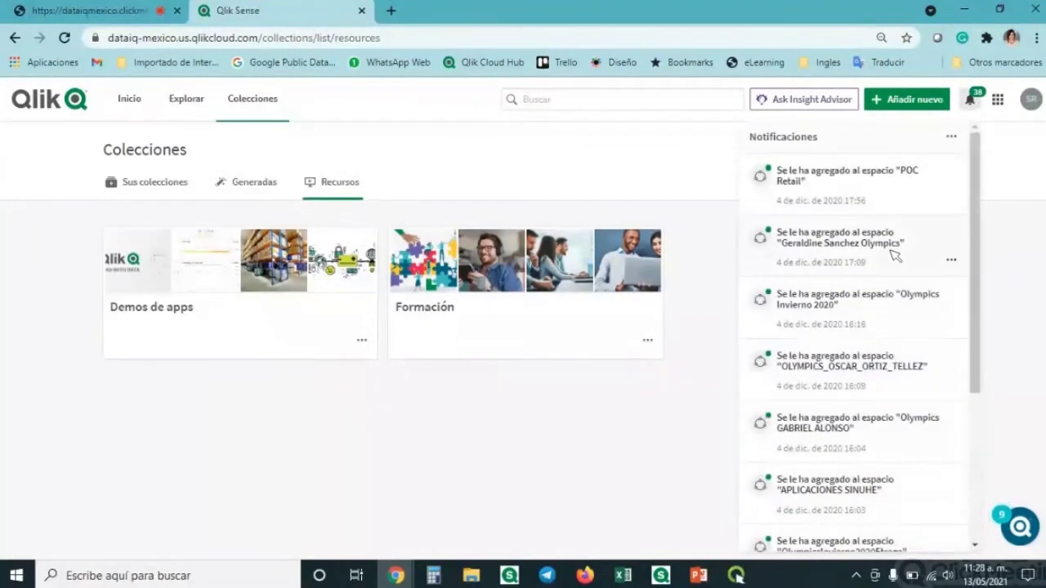
- Look through the list of space notifications from the newest to the oldest entries shown
scroll(881, 331, "down", 5)
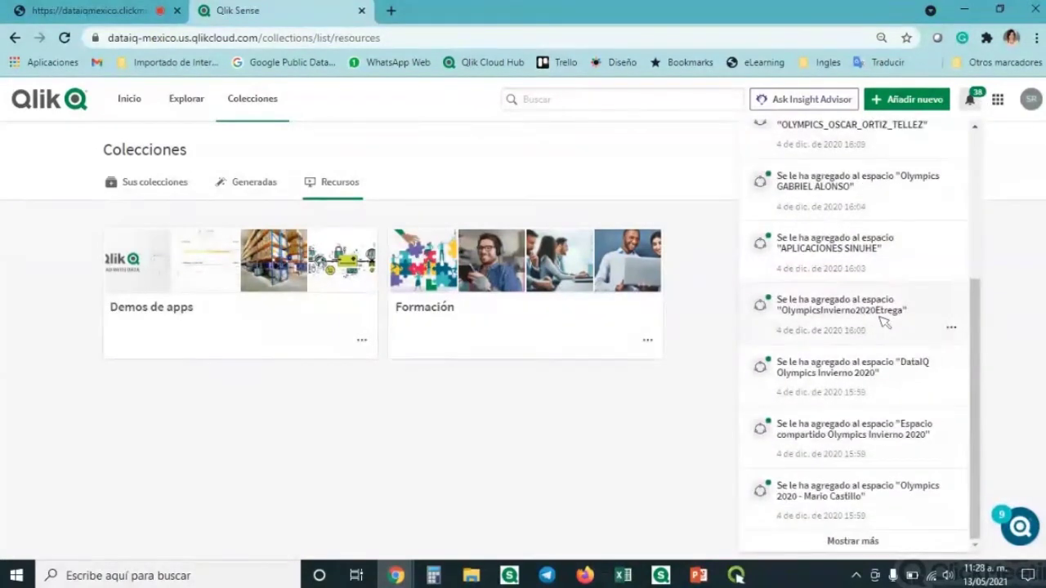
scroll(903, 314, "up", 3)
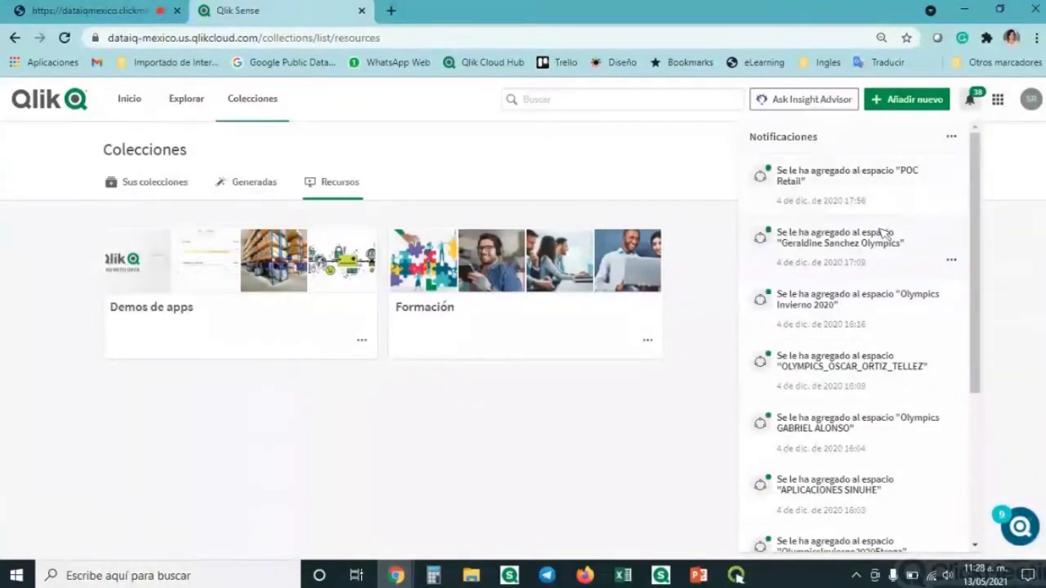
scroll(883, 235, "down", 3)
scroll(882, 240, "down", 1)
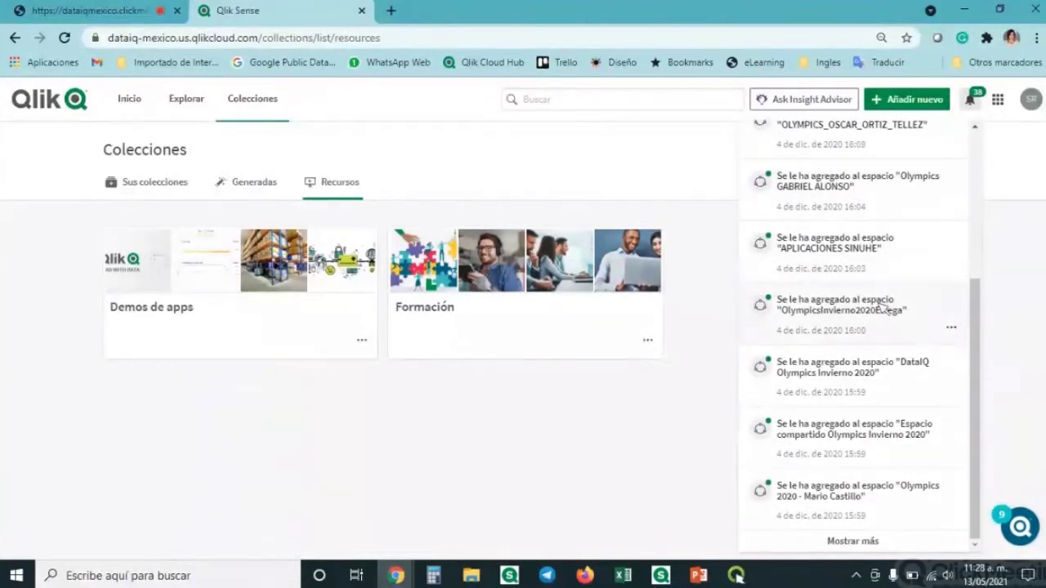
scroll(884, 314, "up", 3)
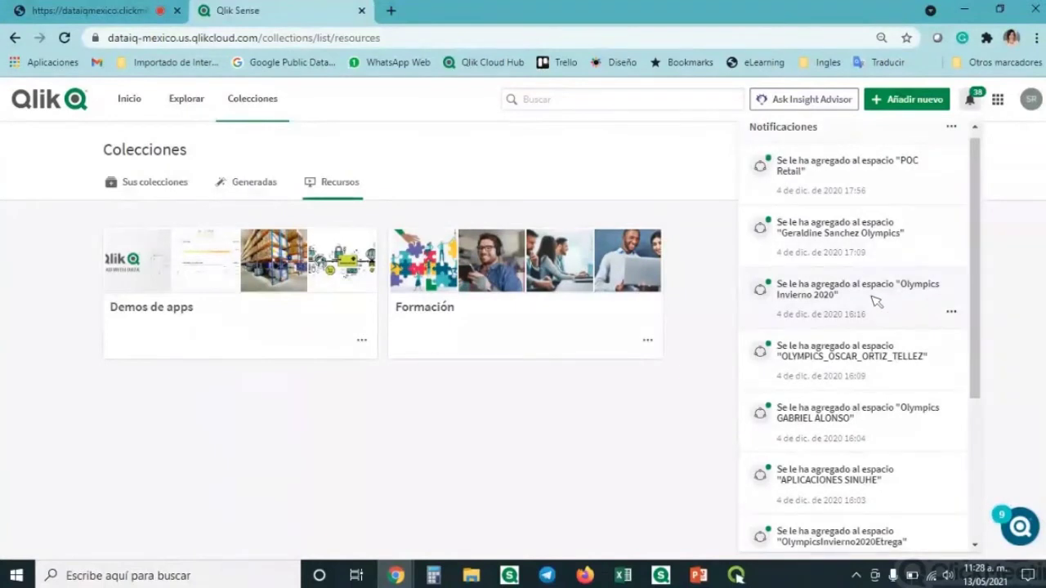
- Open the Management Console and review the full list of users with their roles and status
left_click(999, 113)
left_click(998, 99)
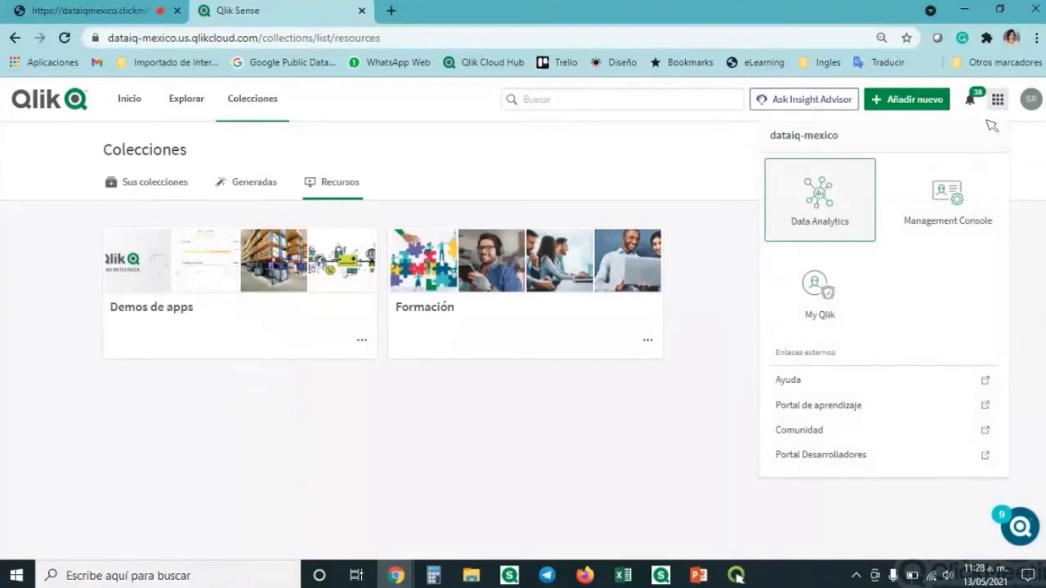
left_click(946, 216)
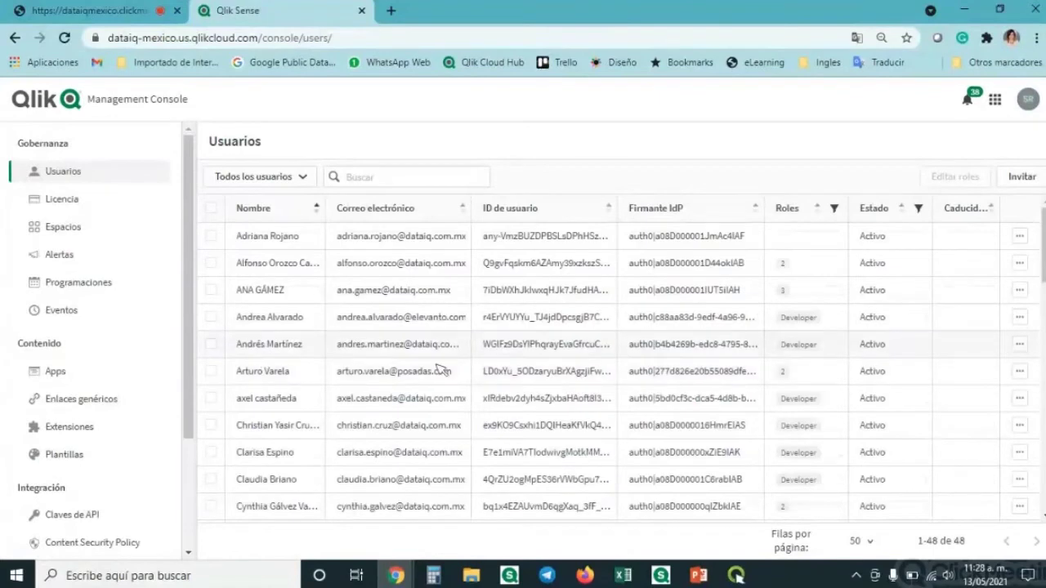
scroll(426, 372, "down", 12)
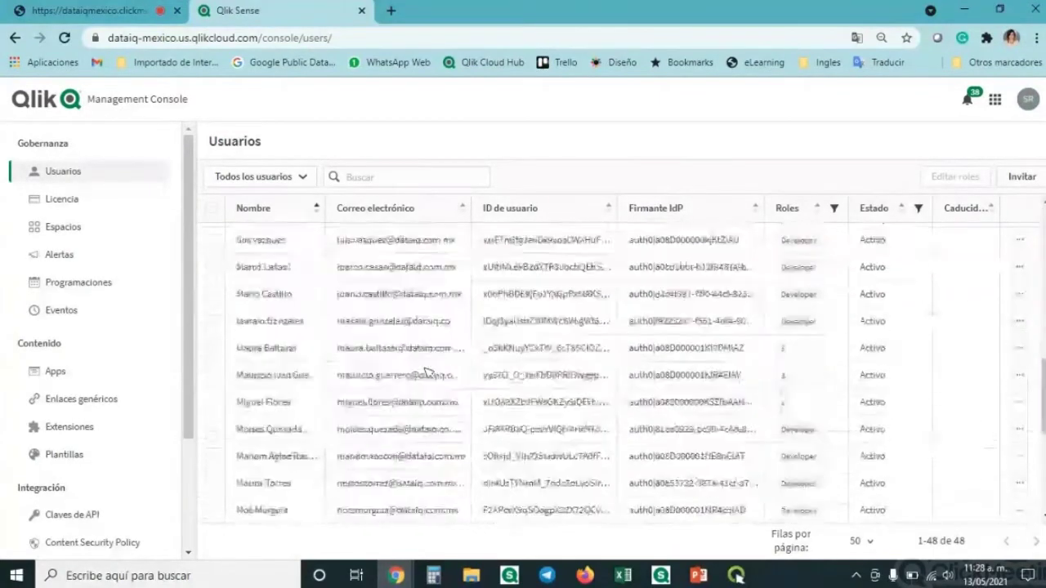
scroll(426, 373, "up", 12)
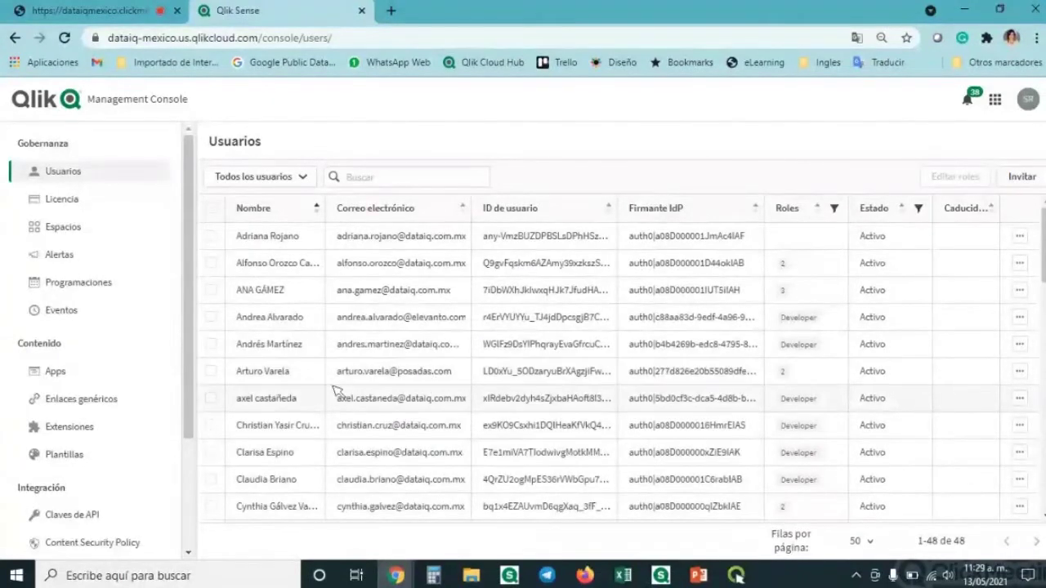
- Open Licencia and review the general license information, from the Professional and Analyzer consumption to the space and capacity quotas
left_click(139, 204)
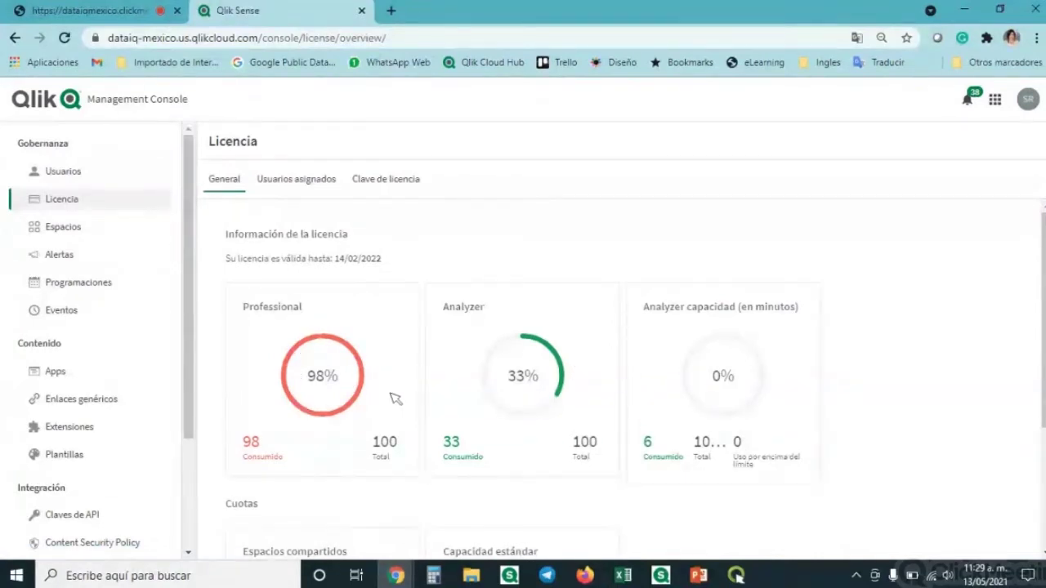
scroll(948, 350, "down", 2)
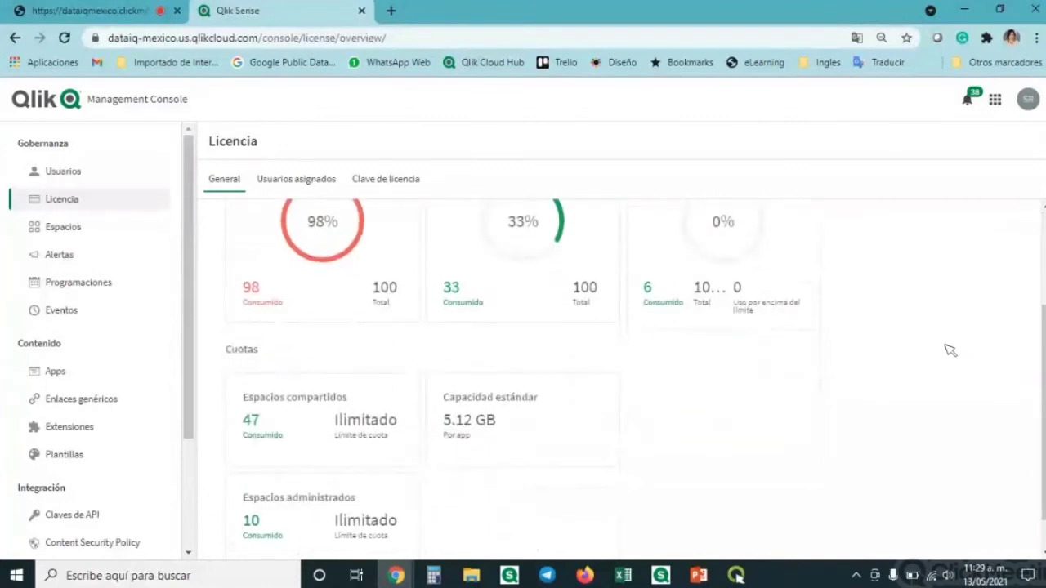
scroll(945, 349, "down", 1)
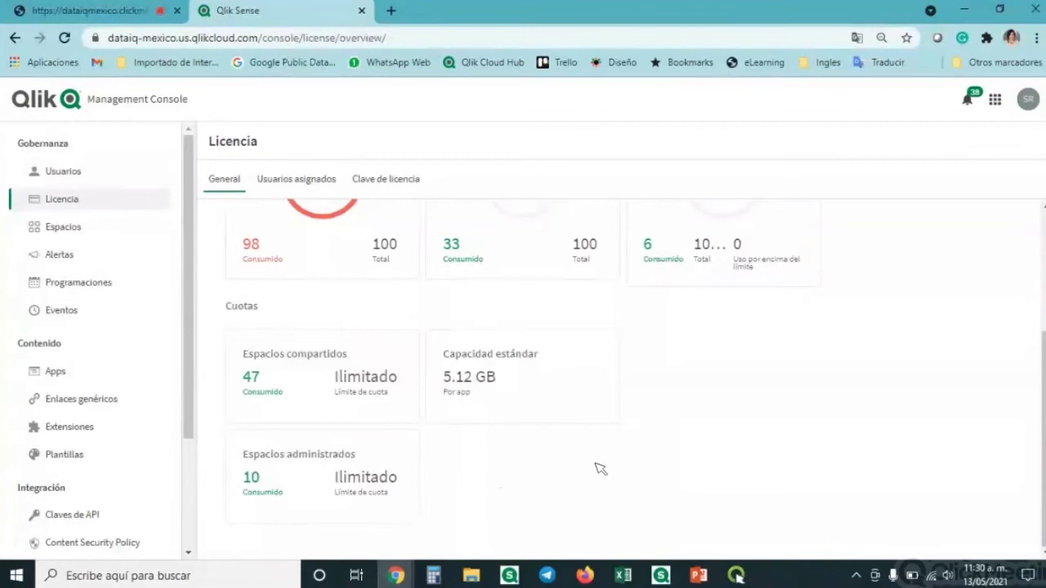
- Open Espacios, review the list of spaces, and show the available actions for the 183Olympics2020 space
left_click(75, 228)
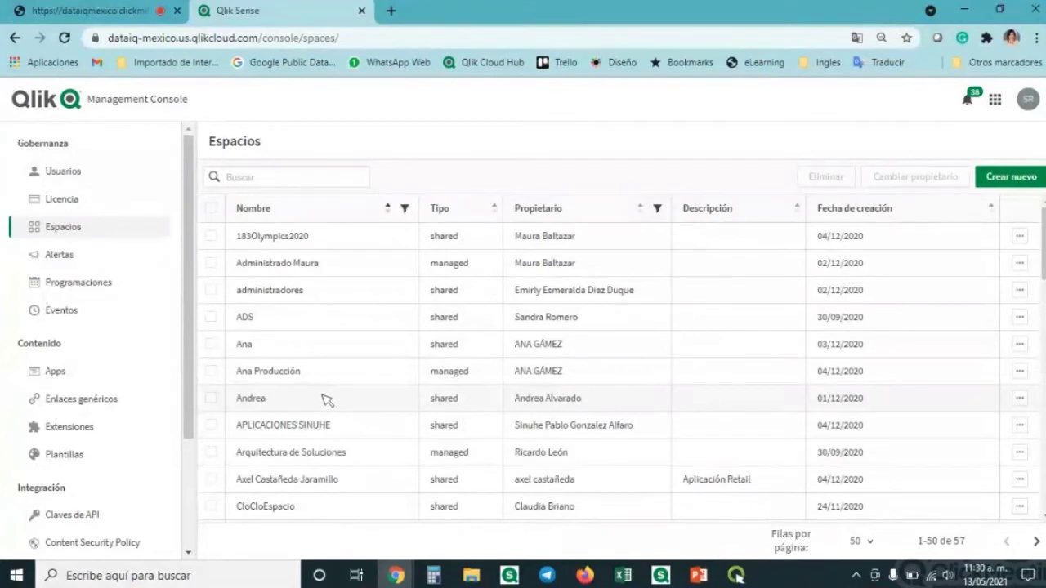
scroll(327, 400, "down", 4)
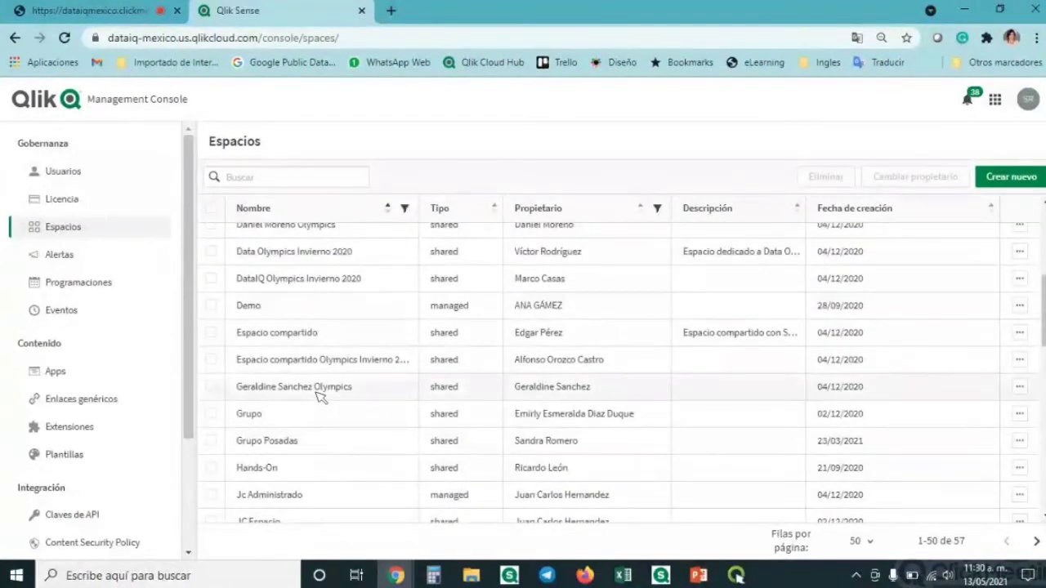
scroll(319, 396, "up", 4)
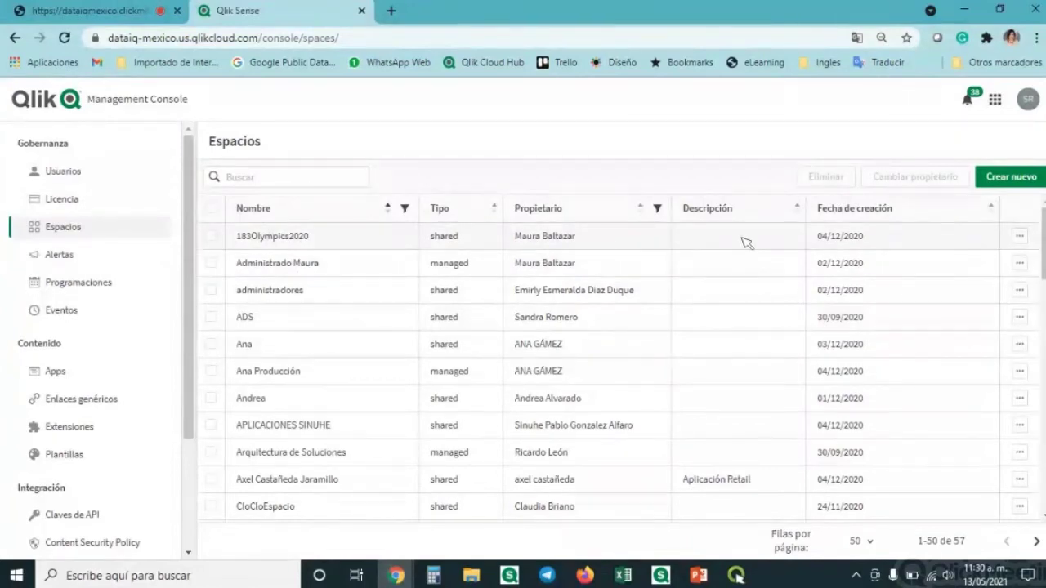
scroll(746, 388, "down", 3)
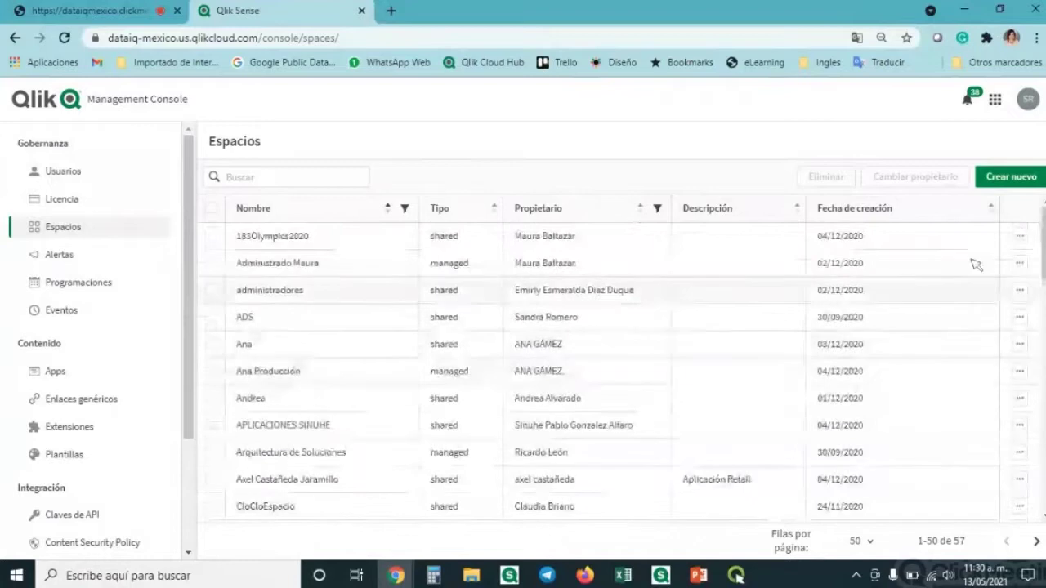
left_click(1019, 235)
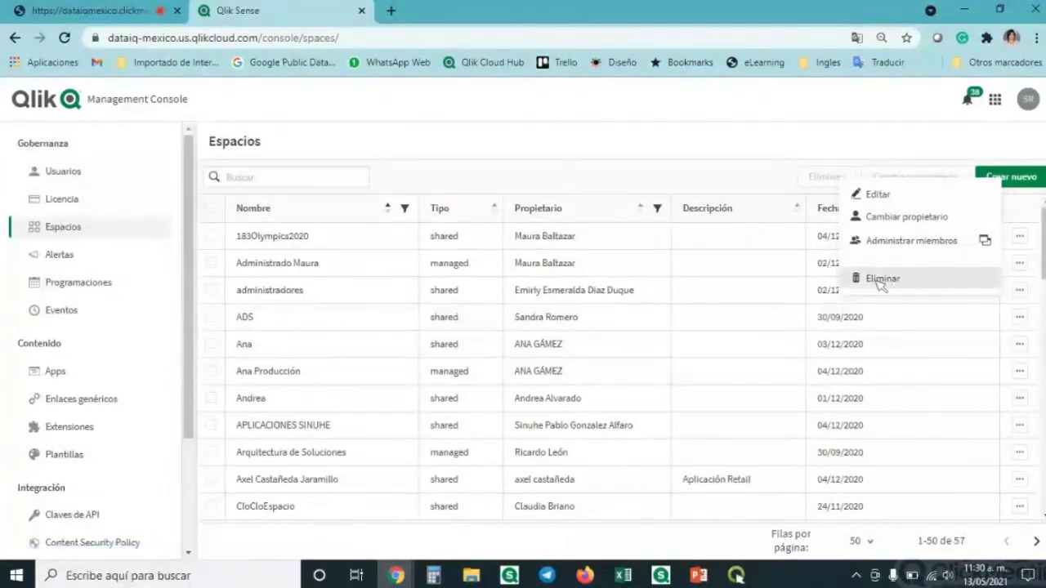
- Open Alertas, look through the list of data alerts, and show the available actions for the alert named Alerta
left_click(77, 254)
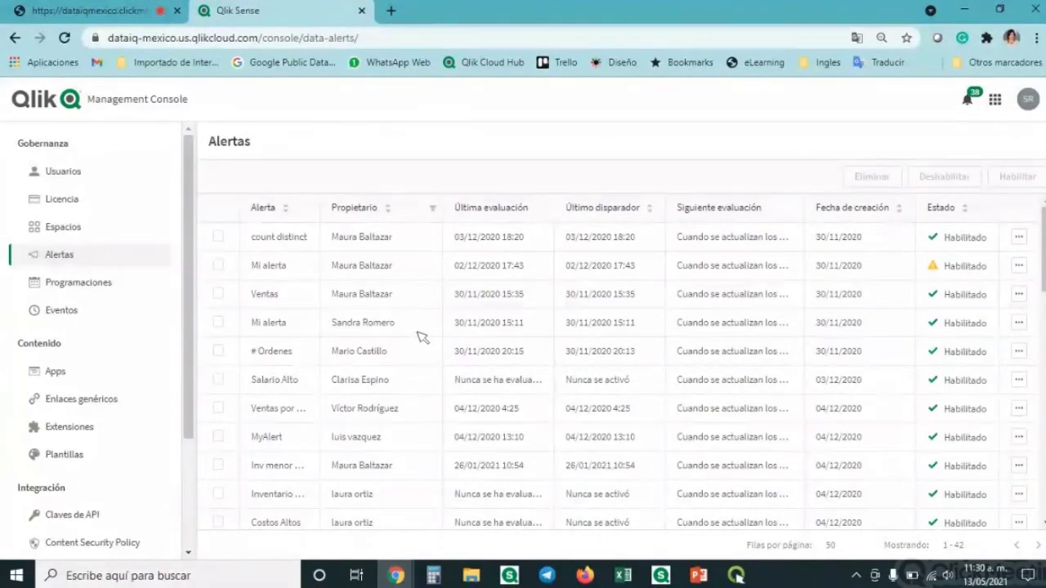
scroll(423, 337, "down", 1)
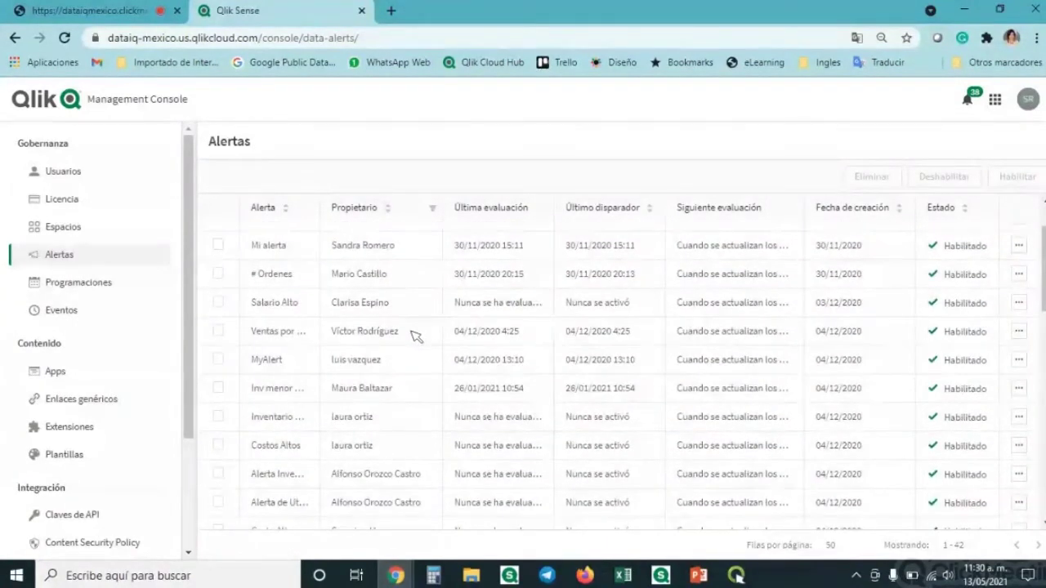
scroll(413, 335, "down", 5)
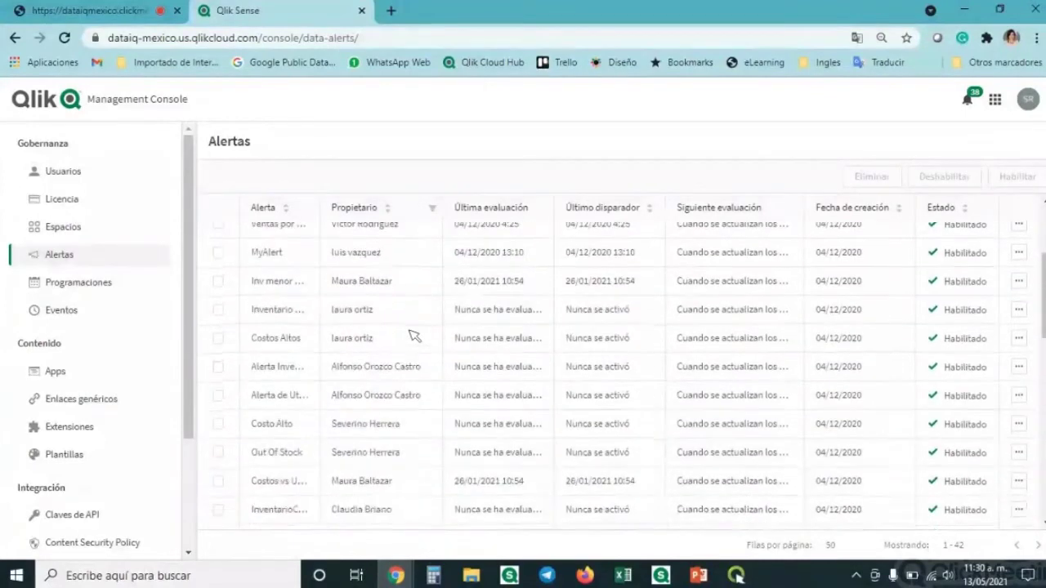
scroll(413, 335, "down", 3)
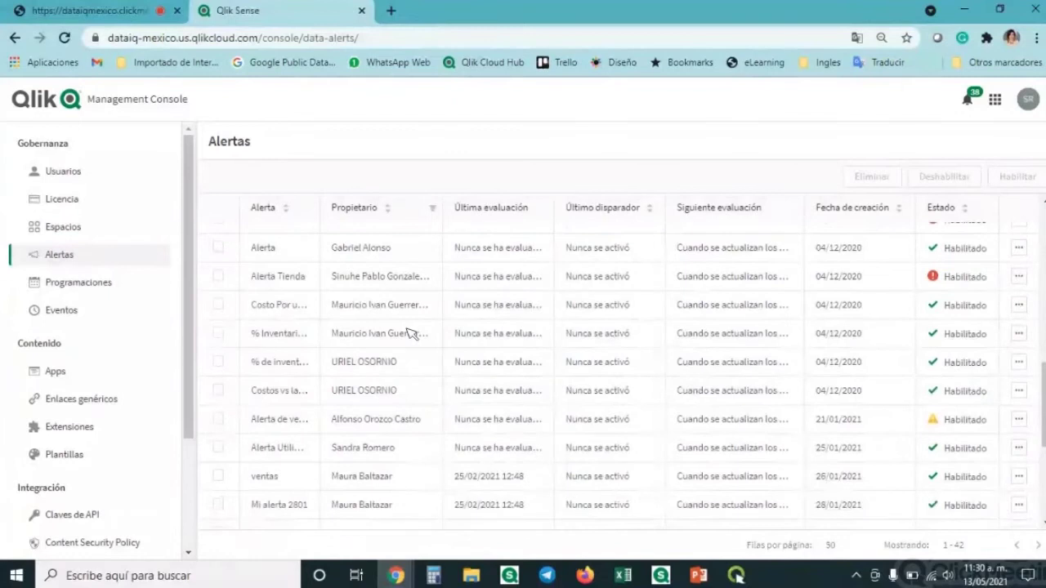
left_click(1019, 247)
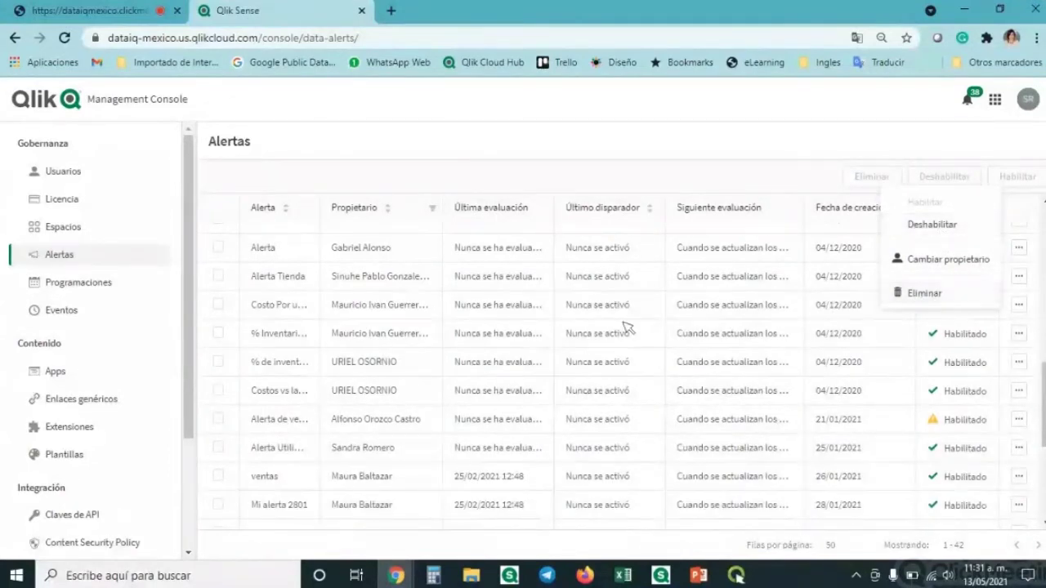
- View the scheduled app reloads in Programaciones and look through the event log in Eventos
left_click(81, 284)
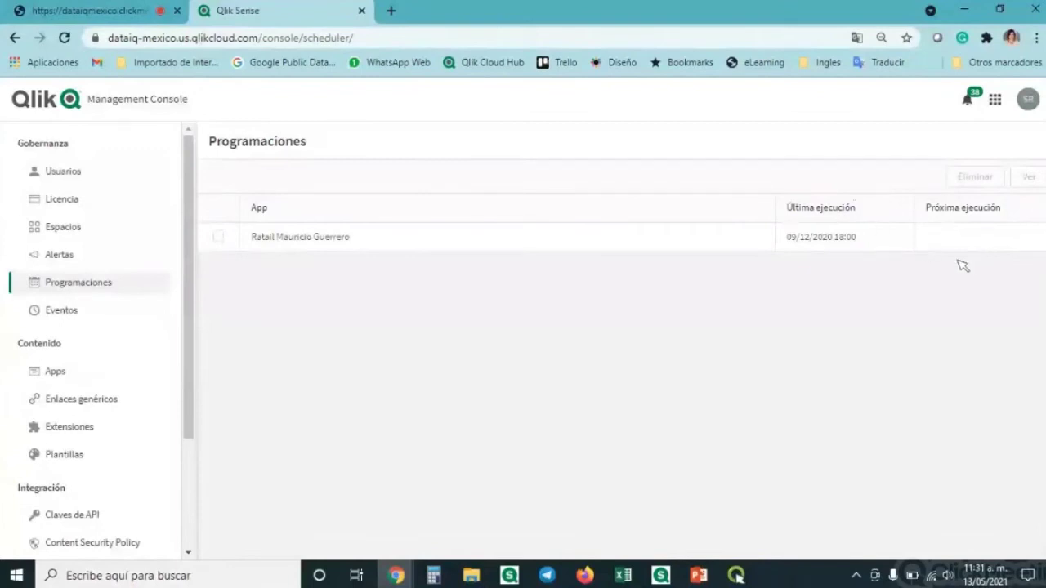
left_click_drag(194, 384, 205, 477)
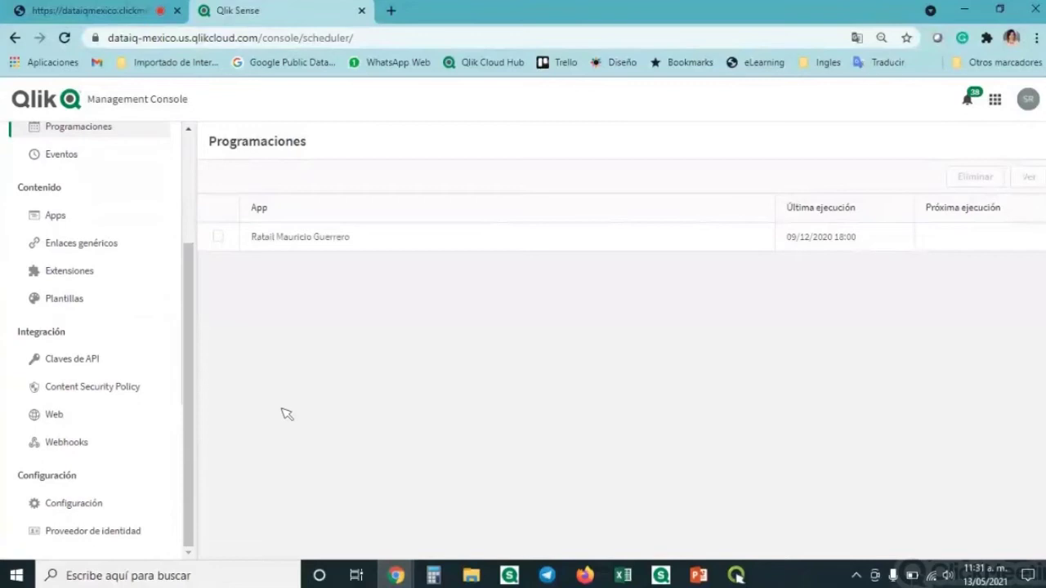
left_click(52, 158)
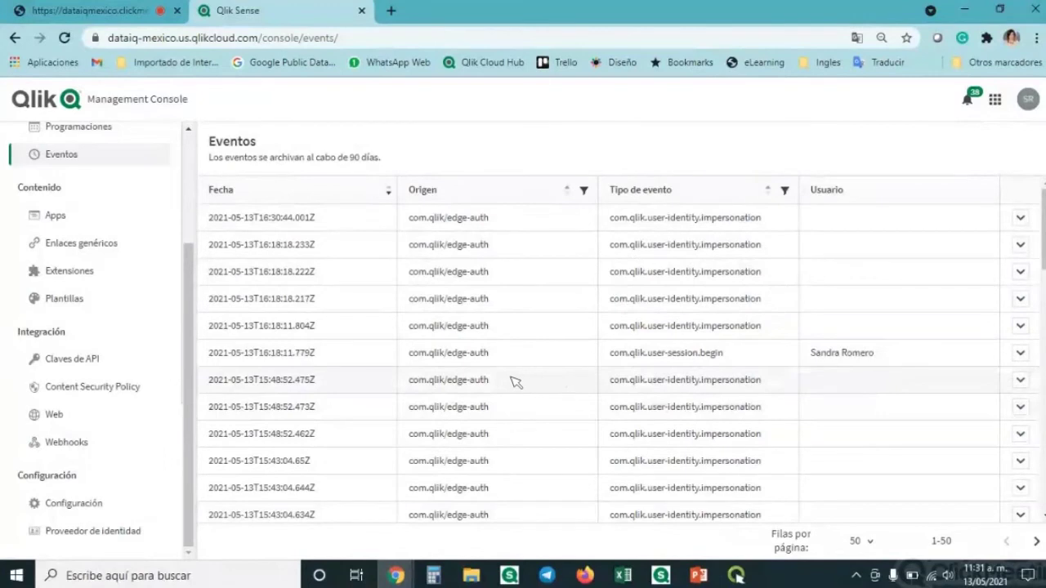
scroll(515, 383, "down", 5)
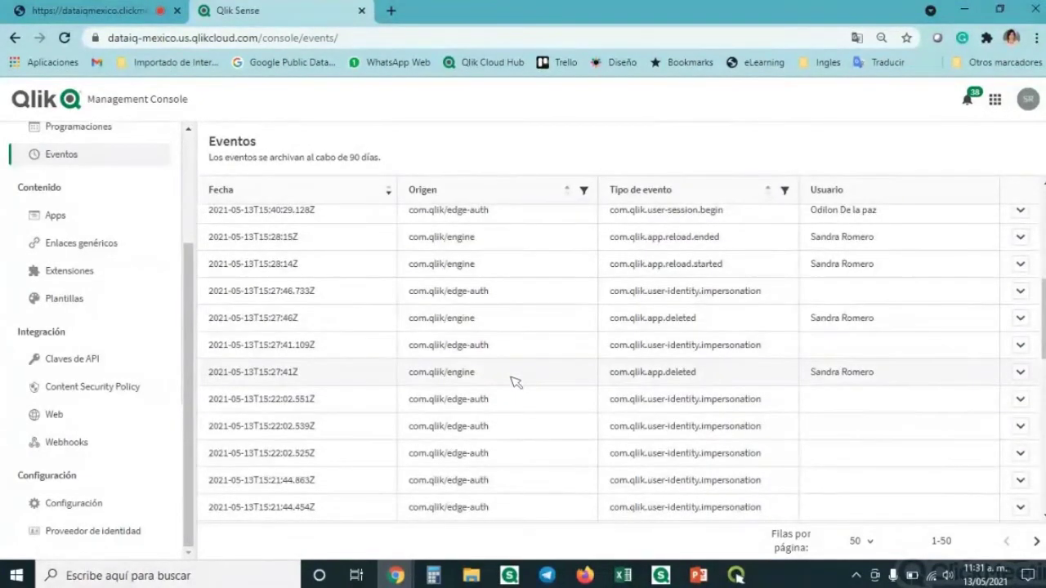
scroll(515, 382, "down", 5)
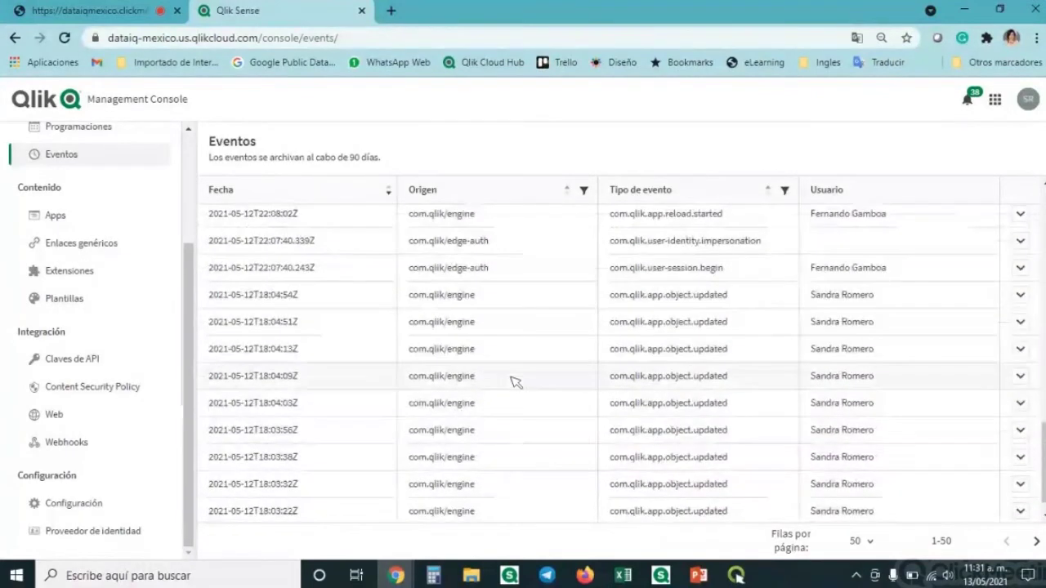
scroll(515, 382, "up", 10)
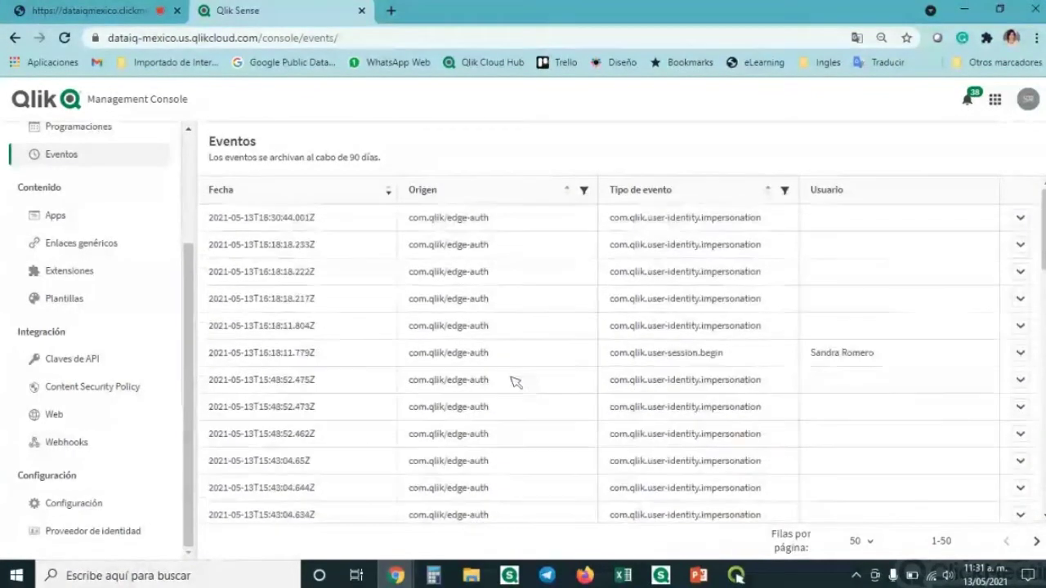
- Open Apps, look through the source apps, and show the space, owner and delete actions for one of them
left_click(55, 216)
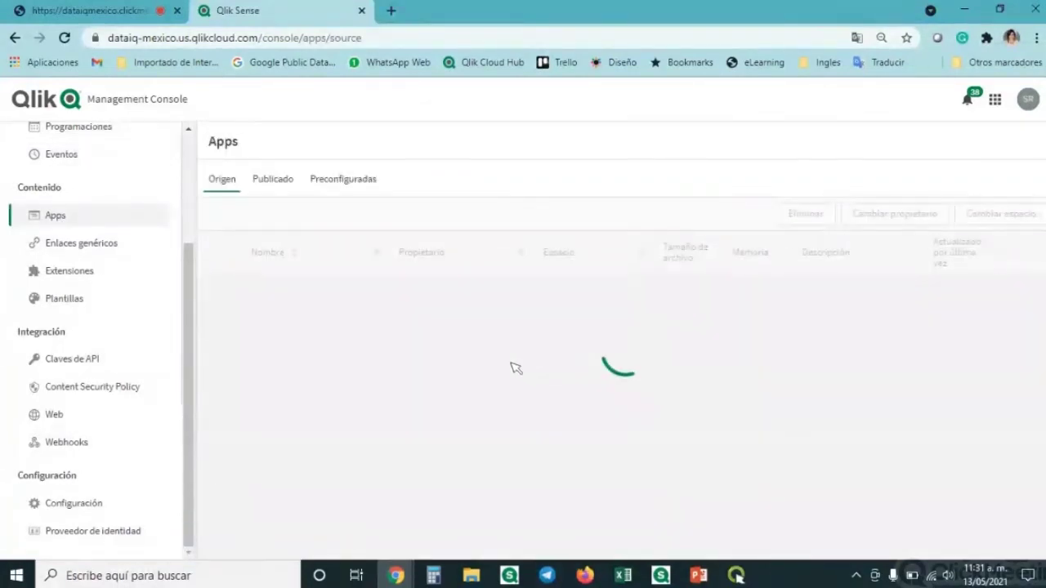
scroll(493, 370, "down", 10)
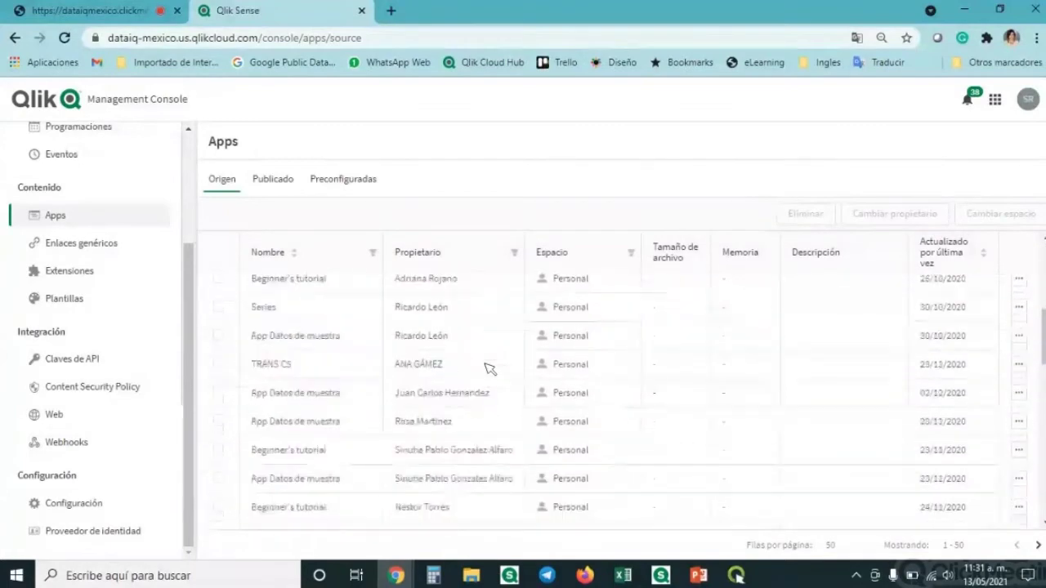
scroll(489, 369, "down", 5)
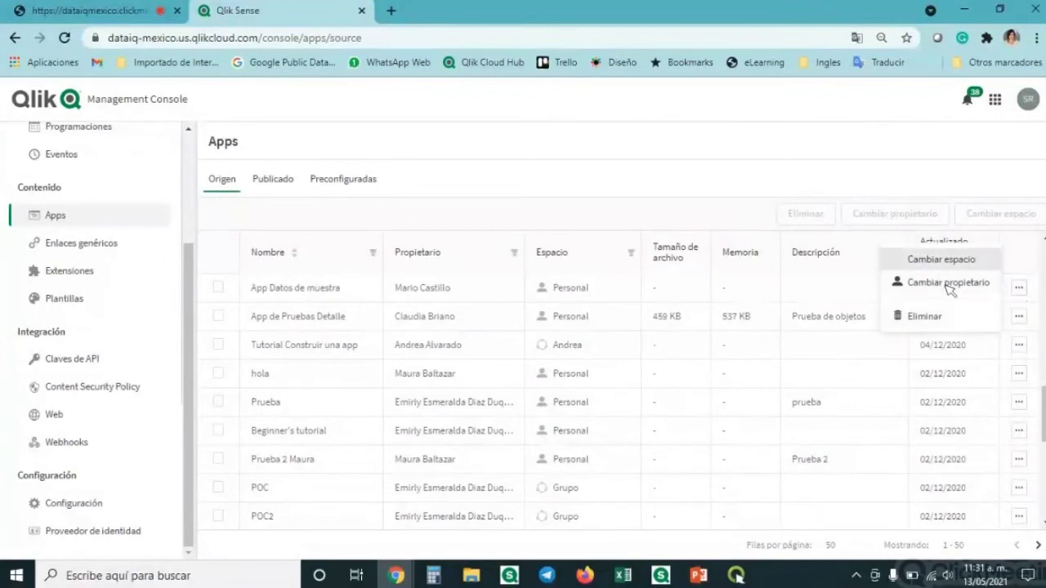
- Review the content pages for generic links, extensions and templates one after another
left_click(104, 243)
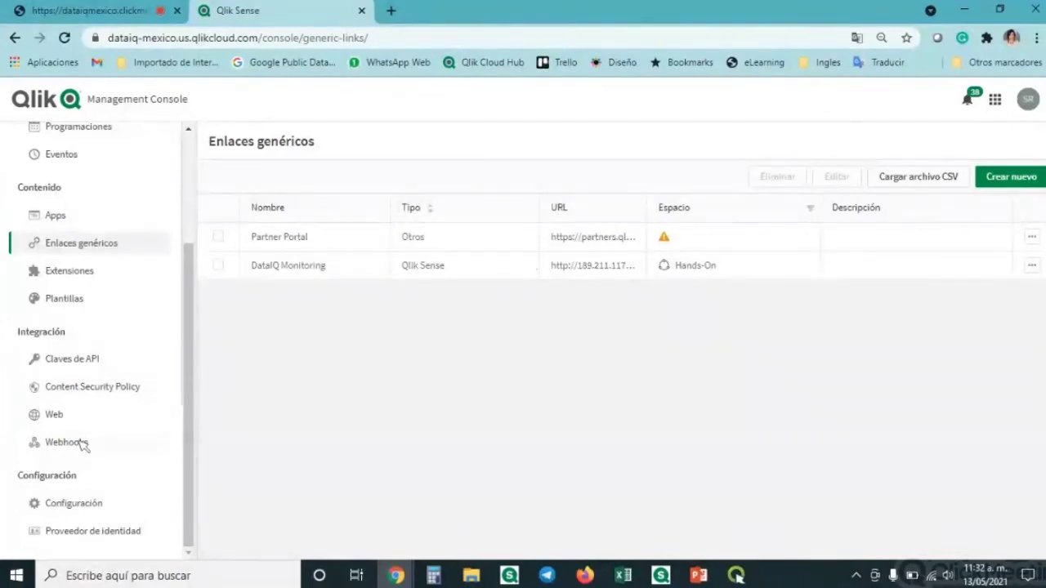
left_click(77, 275)
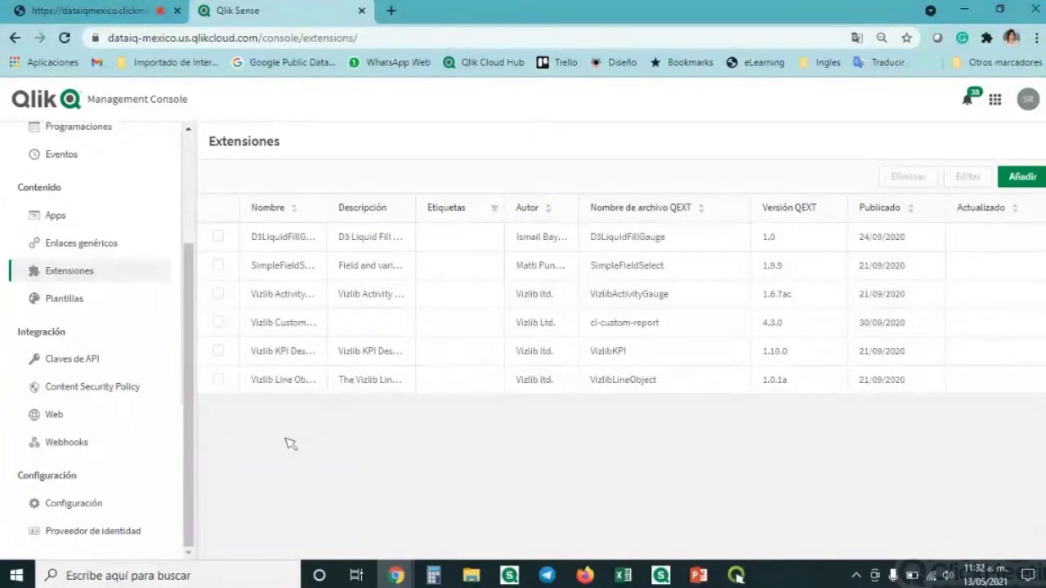
left_click(81, 301)
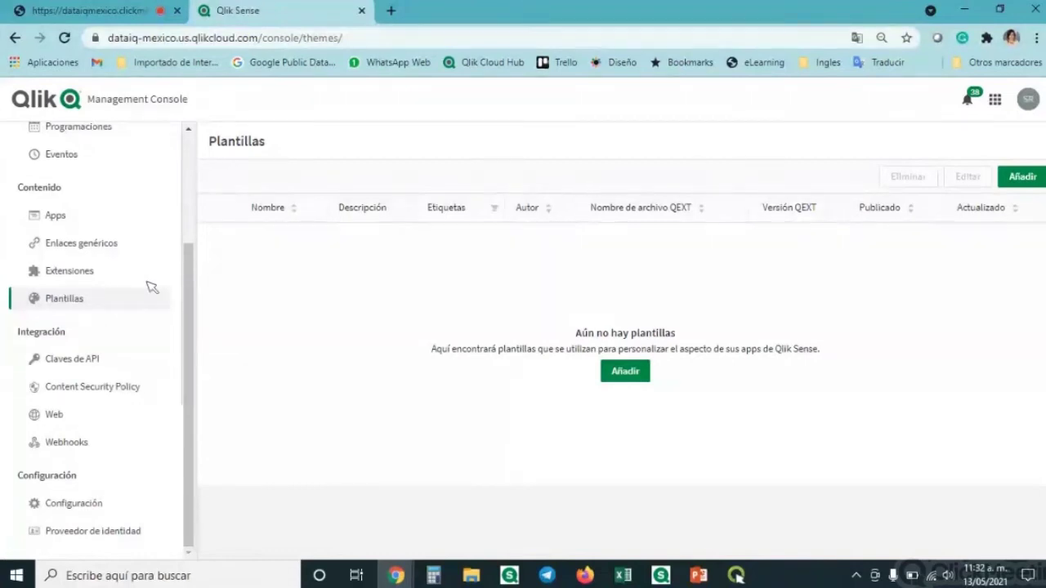
- Open Claves de API and select the Data Transfer key in the list
left_click(90, 361)
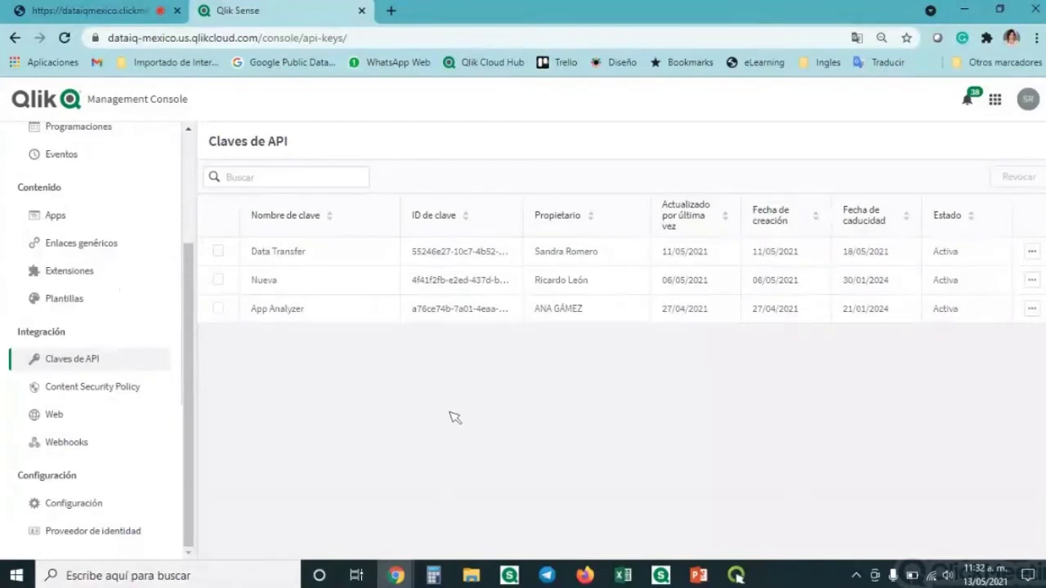
left_click(307, 265)
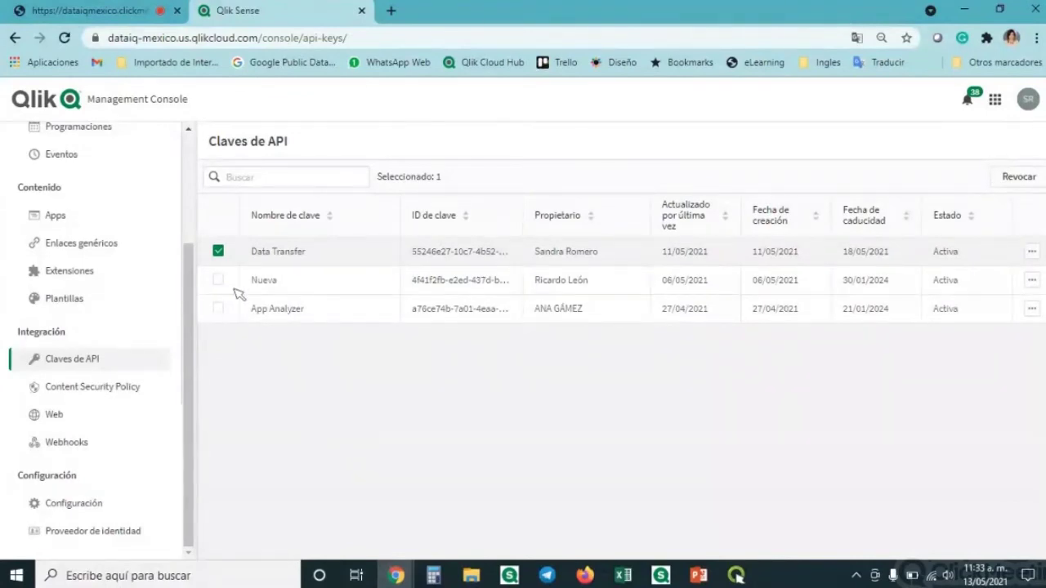
- Deselect the Data Transfer key and review the integration pages Content Security Policy, Web and Webhooks one after another
left_click(218, 251)
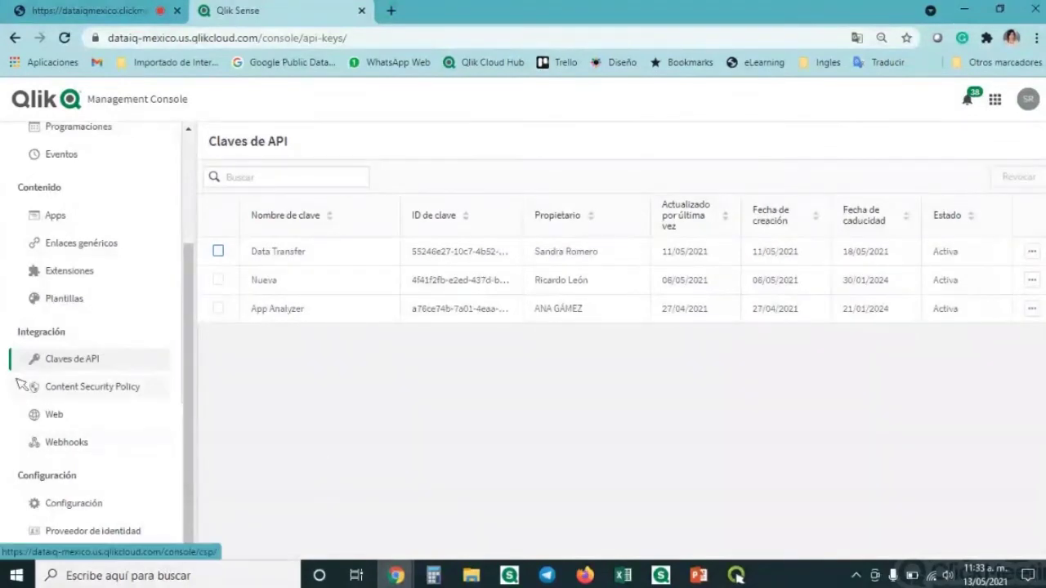
left_click(90, 388)
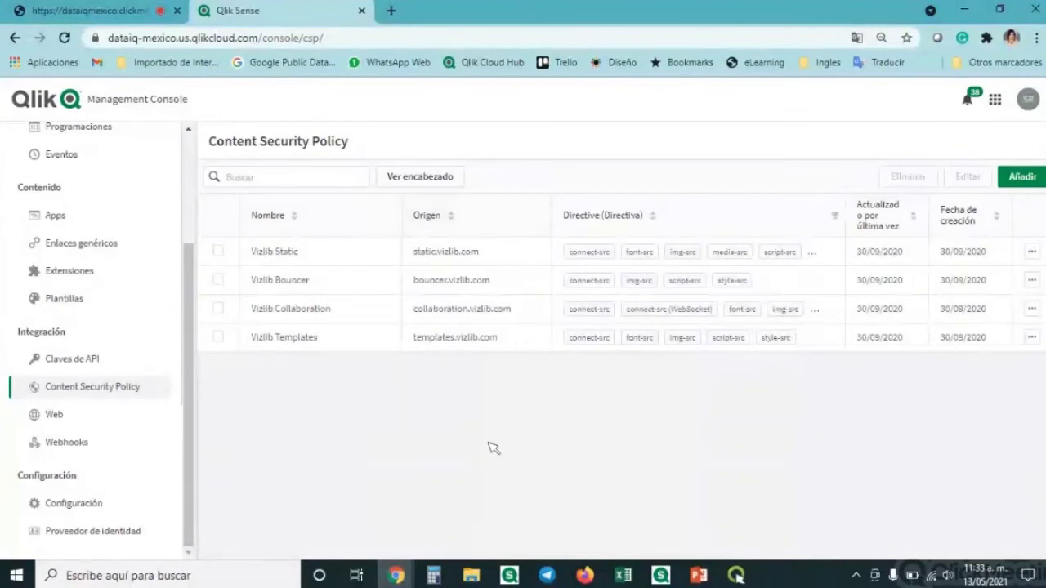
left_click(81, 425)
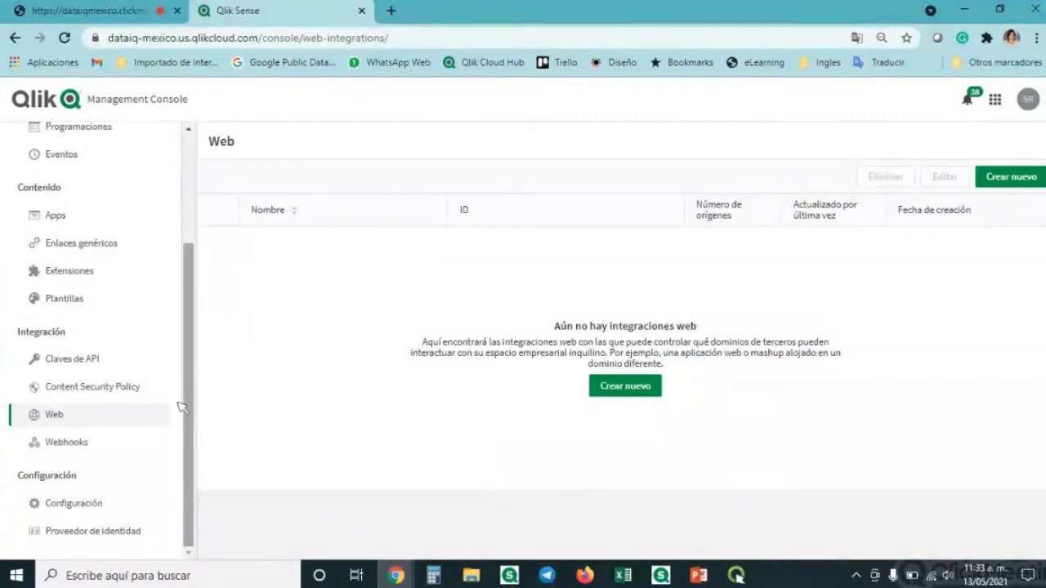
left_click(70, 443)
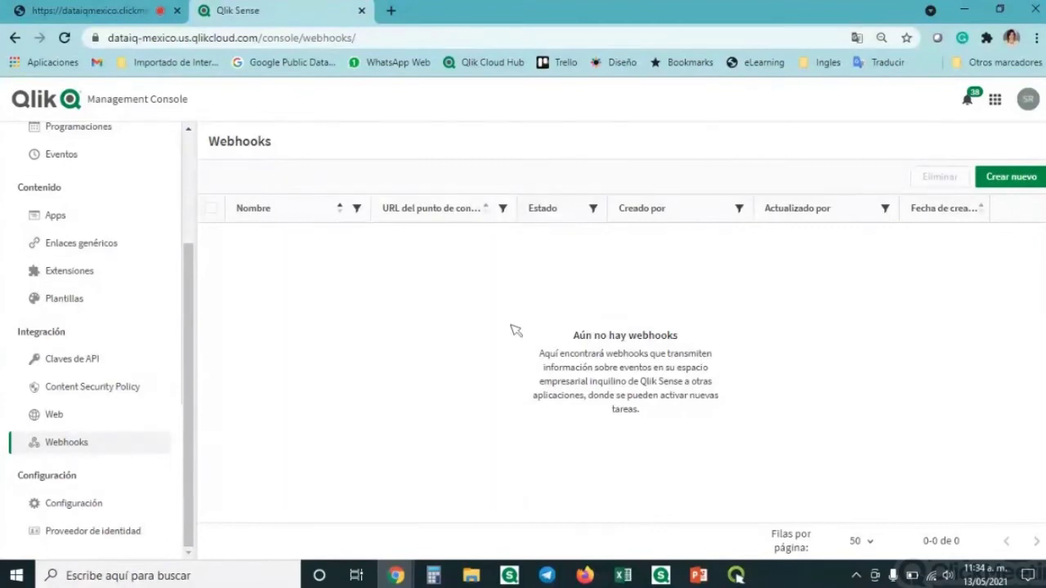
- Look through the tenant settings in Configuración and view the Proveedor de identidad page
left_click(87, 502)
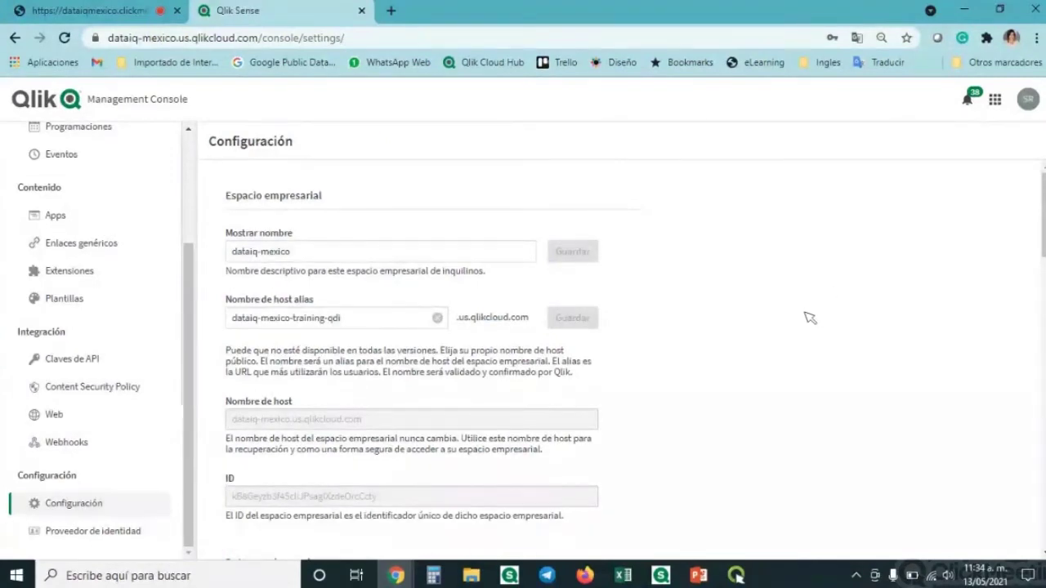
scroll(799, 315, "down", 3)
scroll(335, 466, "down", 2)
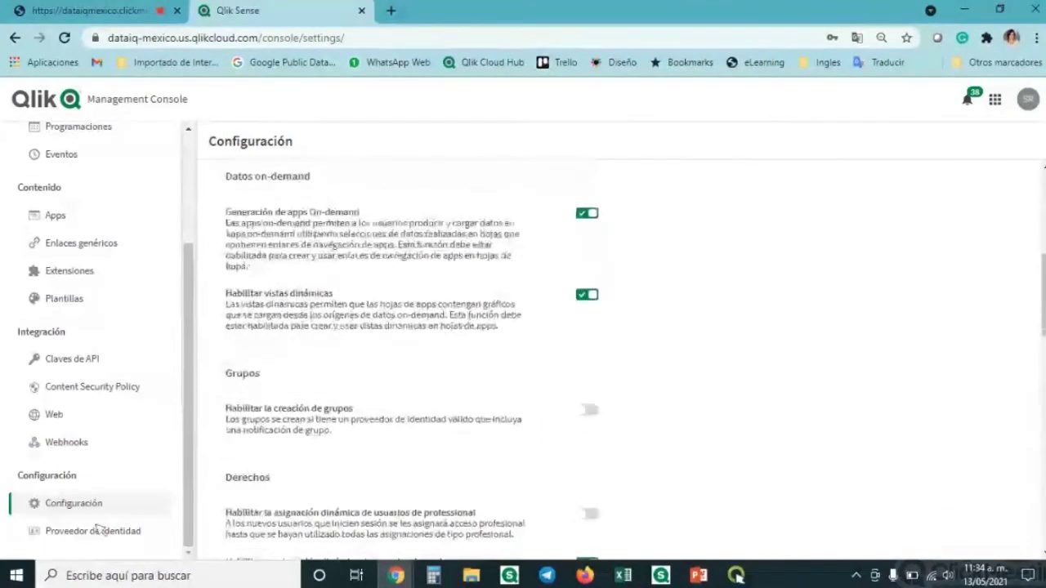
left_click(73, 530)
scroll(127, 418, "up", 1)
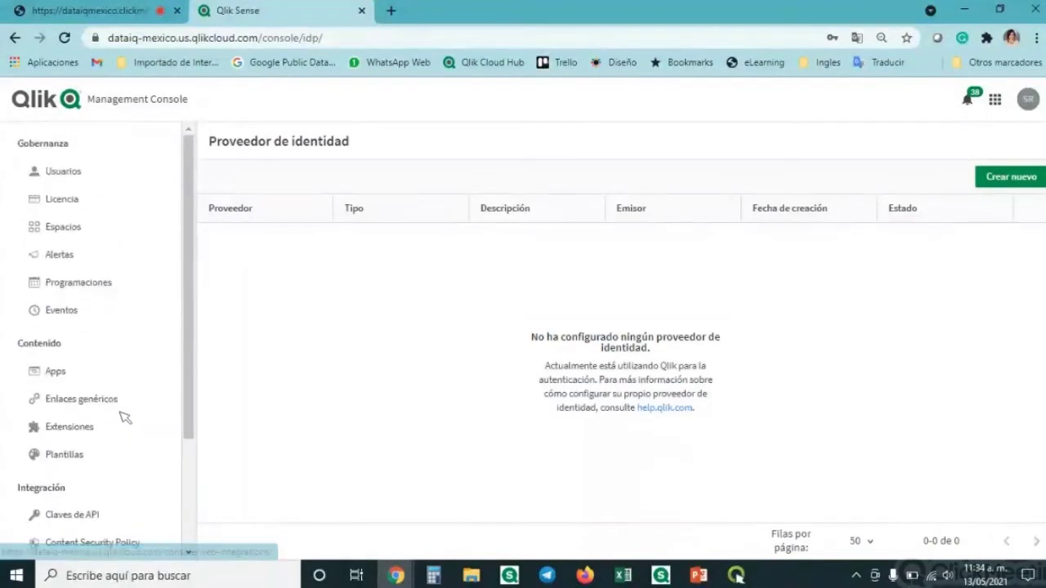
- Return to the Data Analytics hub and create a shared (Compartido) space named "Webinar Qlik Sense Saas" without a description
left_click(995, 101)
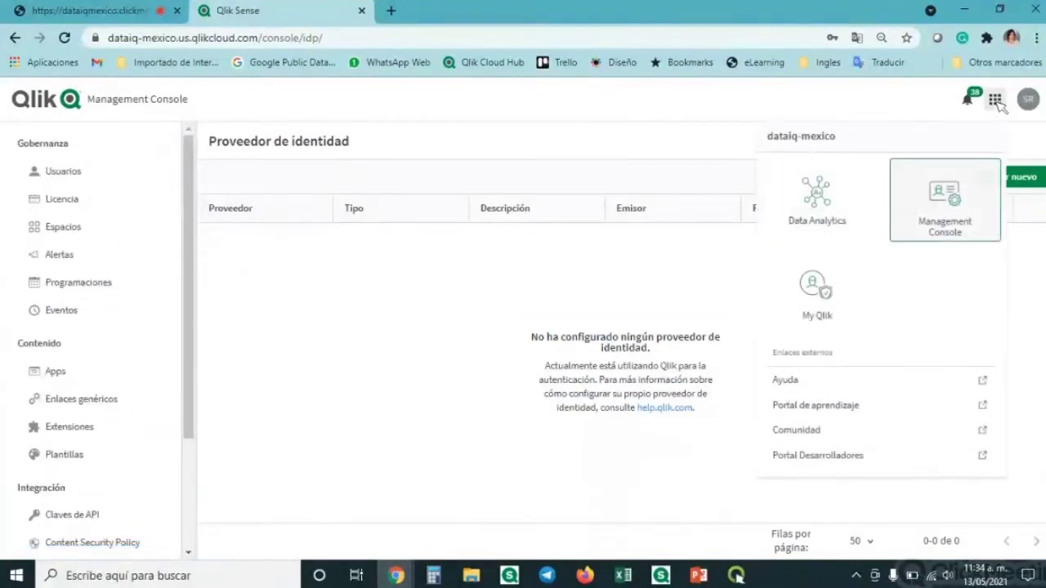
left_click(810, 209)
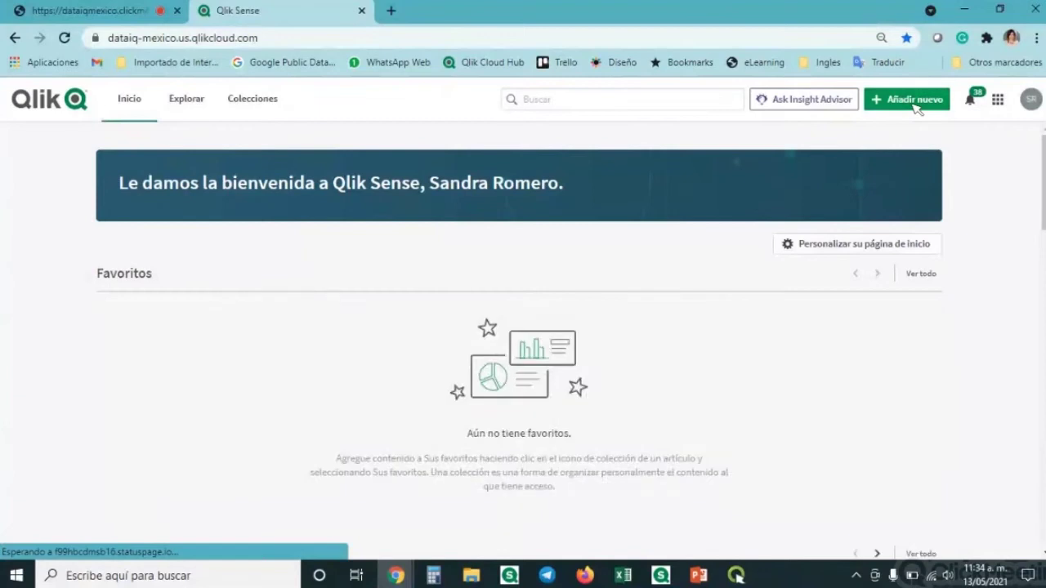
left_click(913, 102)
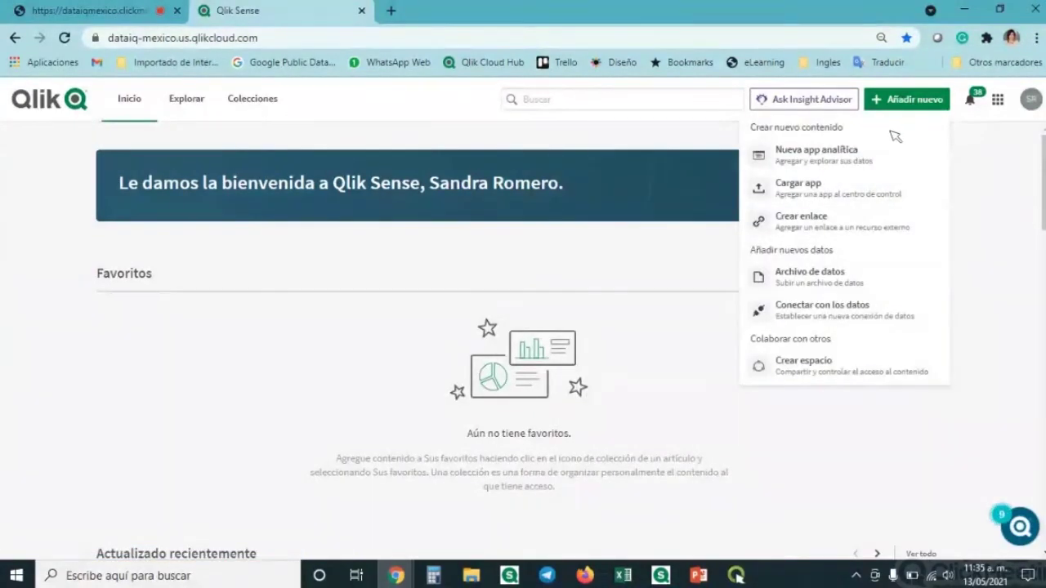
left_click(808, 370)
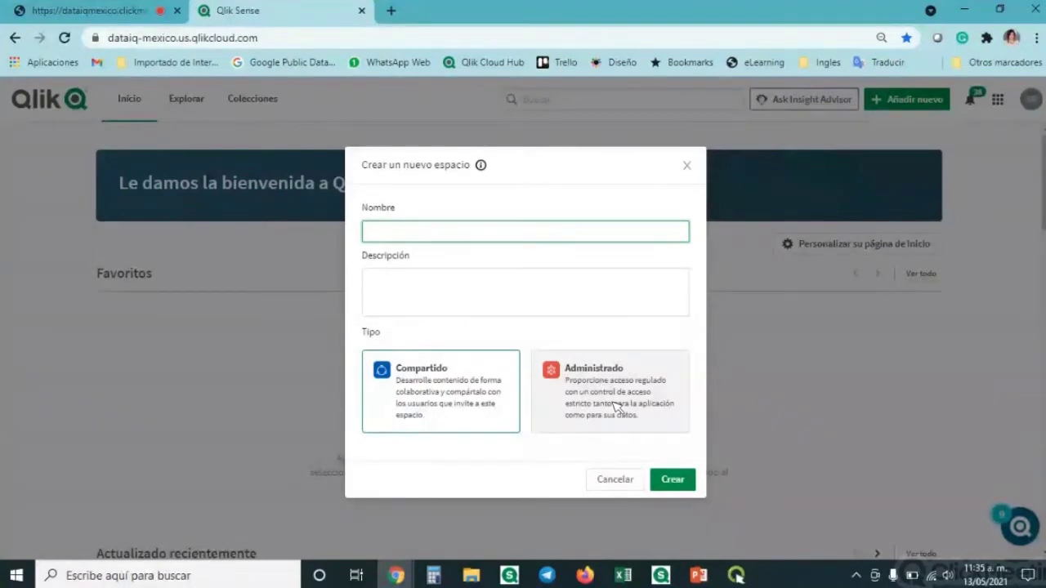
left_click(406, 234)
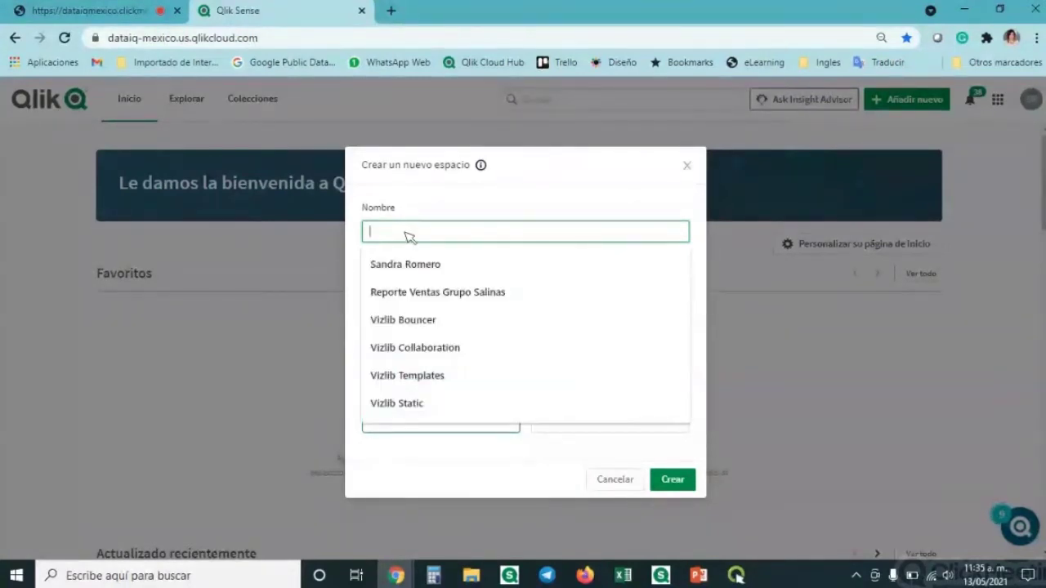
type("Webinar Ql")
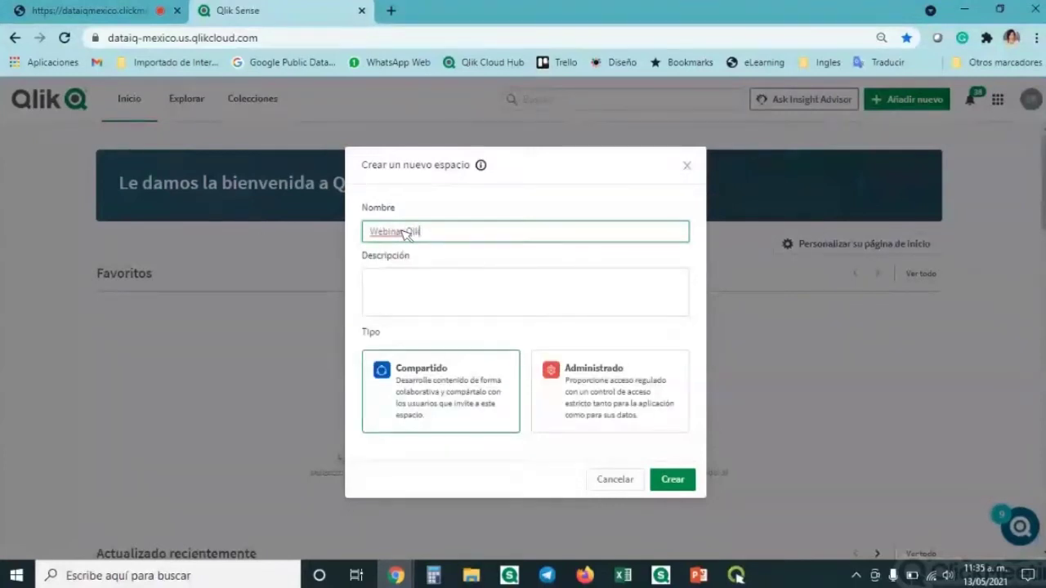
type("ik Sense Saas")
left_click(410, 286)
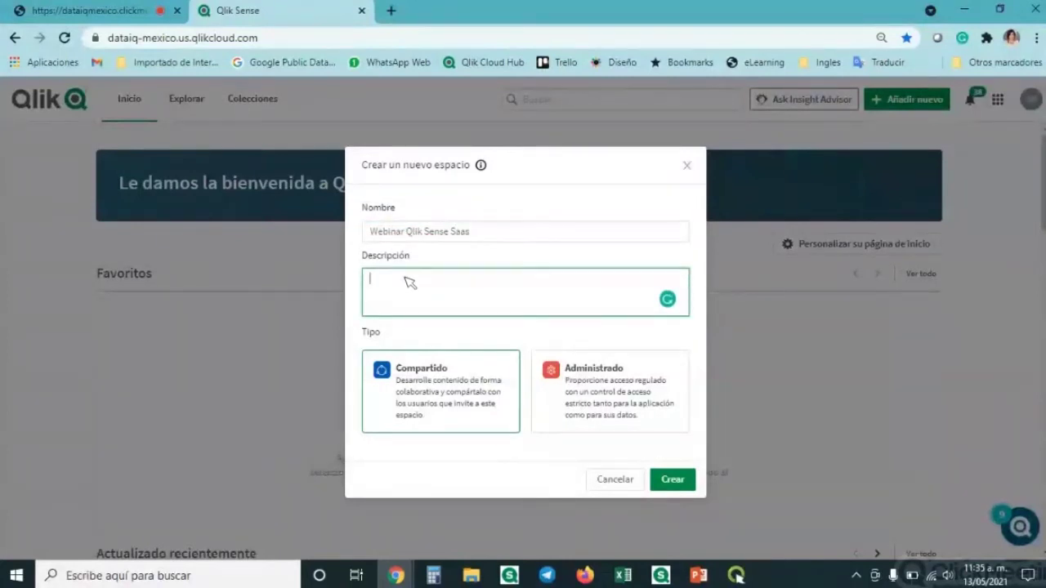
left_click(672, 479)
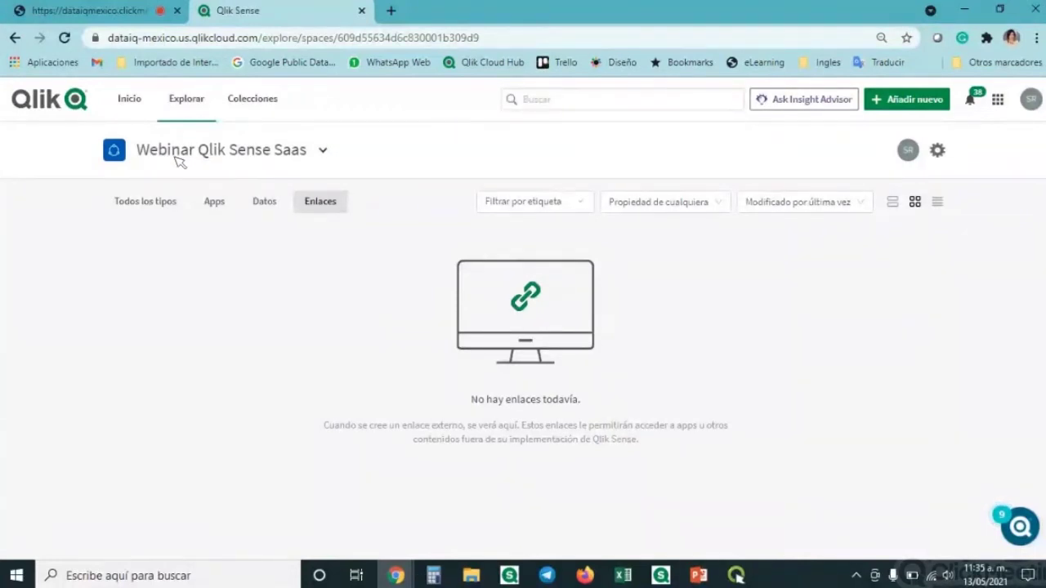
- Open the new space's Miembros page and add two users as members with the "Puede verlo" role
left_click(937, 150)
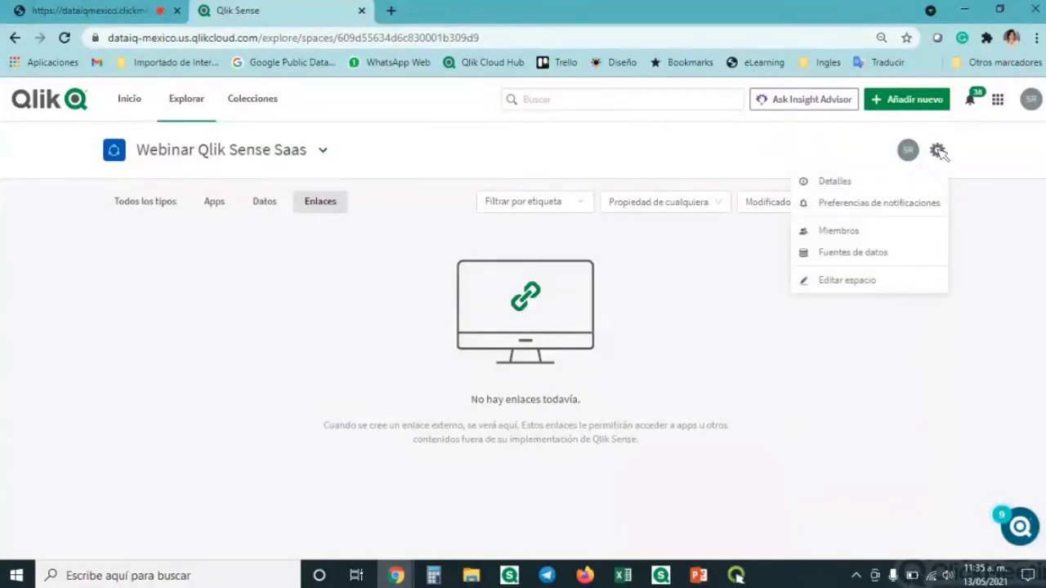
left_click(902, 237)
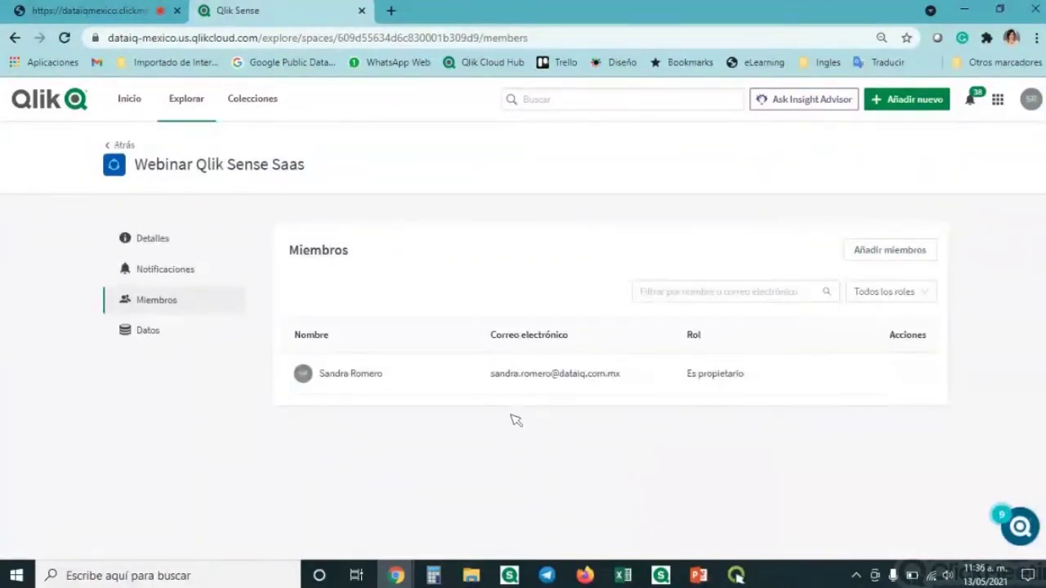
left_click(876, 253)
left_click(504, 227)
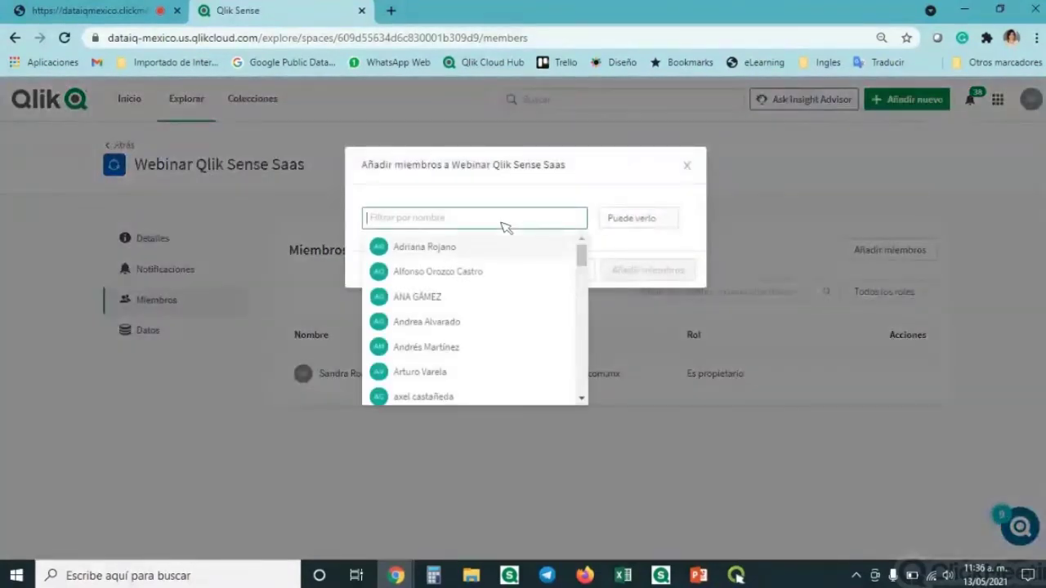
left_click(476, 296)
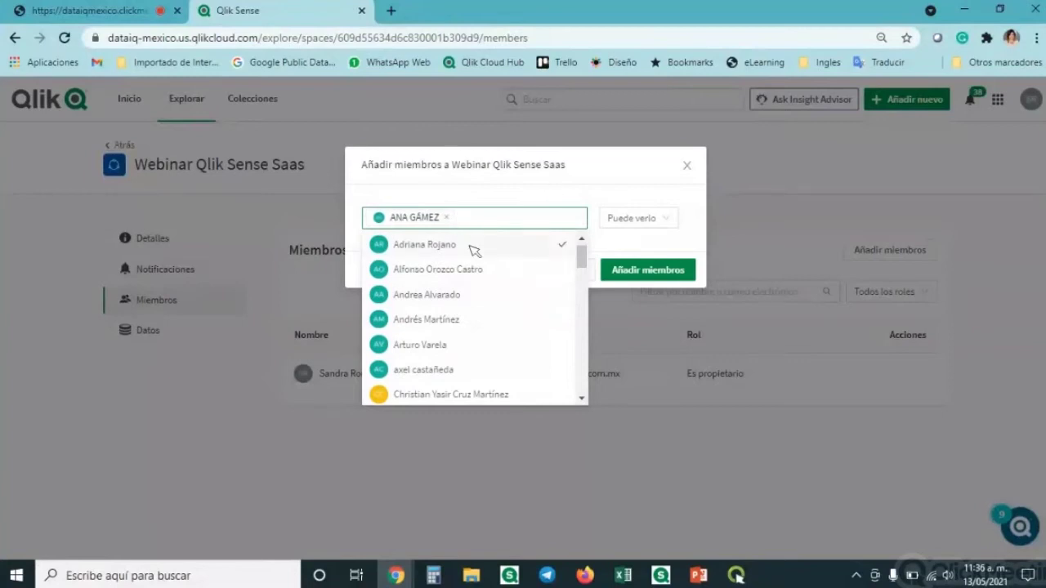
left_click(472, 246)
left_click(658, 271)
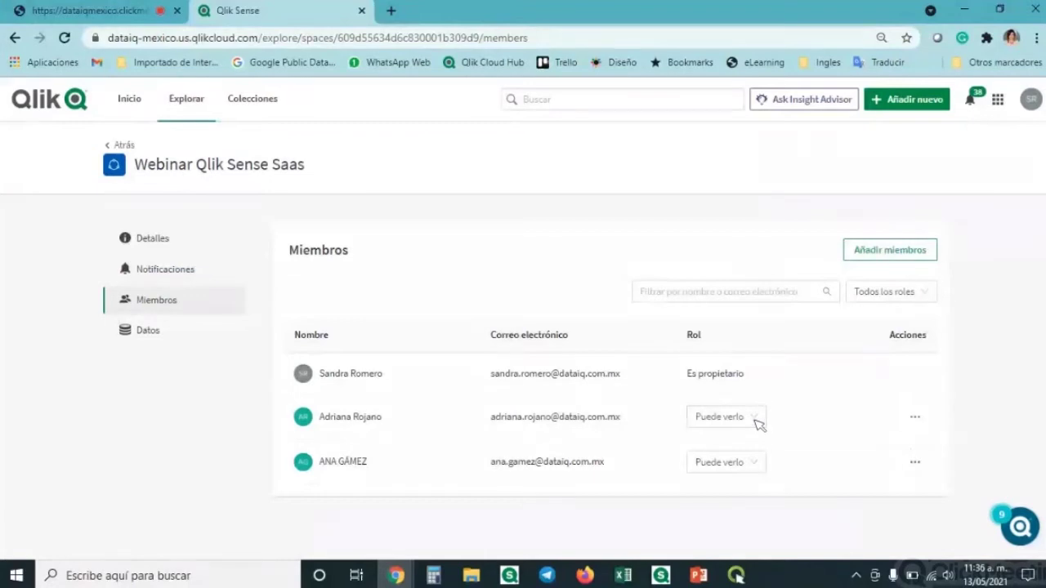
- Show the role options for the first added member without changing the role, and return to the space
left_click(758, 422)
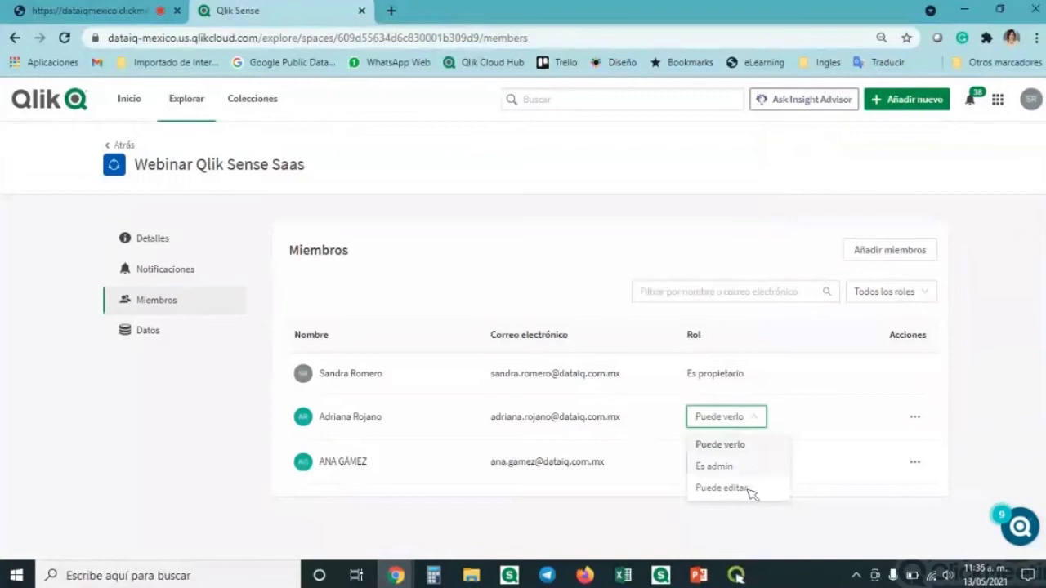
left_click(838, 522)
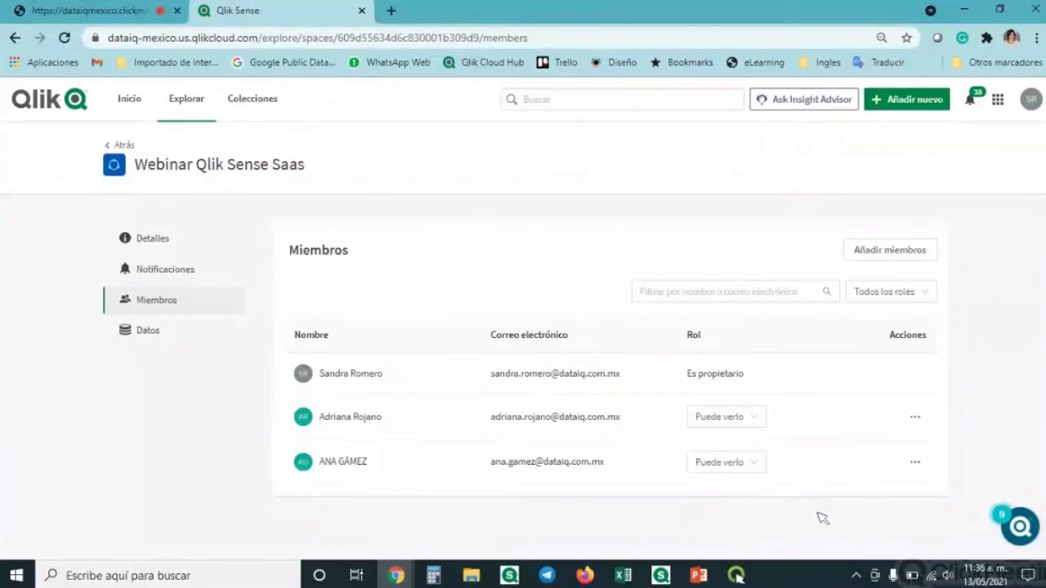
left_click(122, 147)
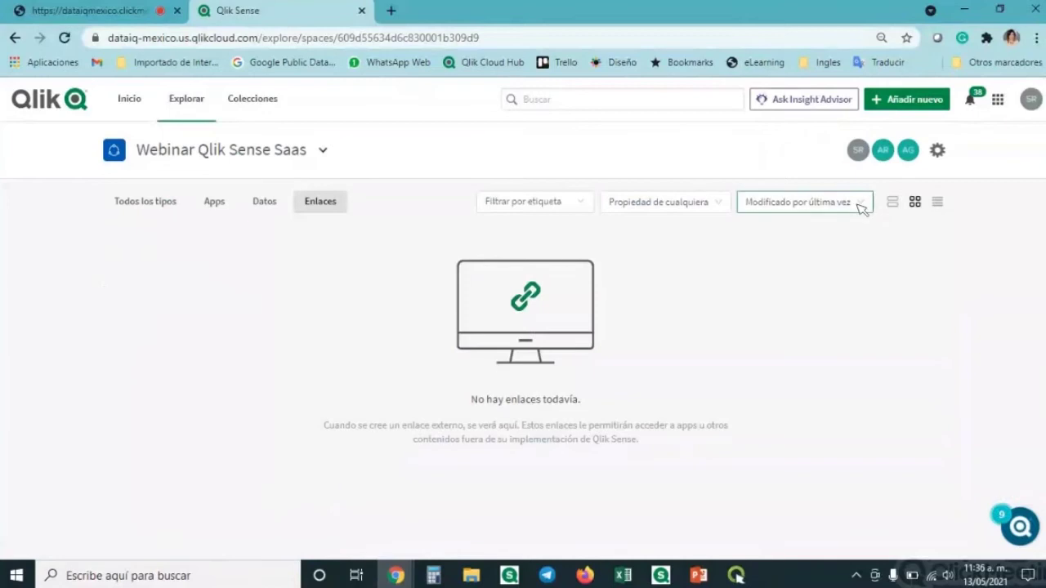
- Open the space's data sources page (Fuentes de datos) and look at its Archivos de datos section
left_click(937, 150)
left_click(856, 254)
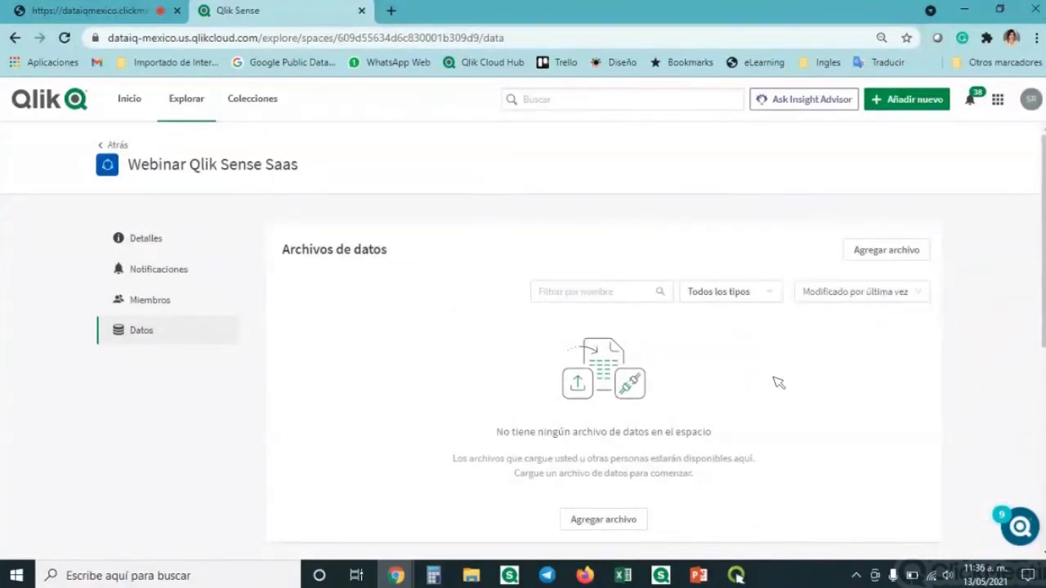
scroll(763, 379, "down", 1)
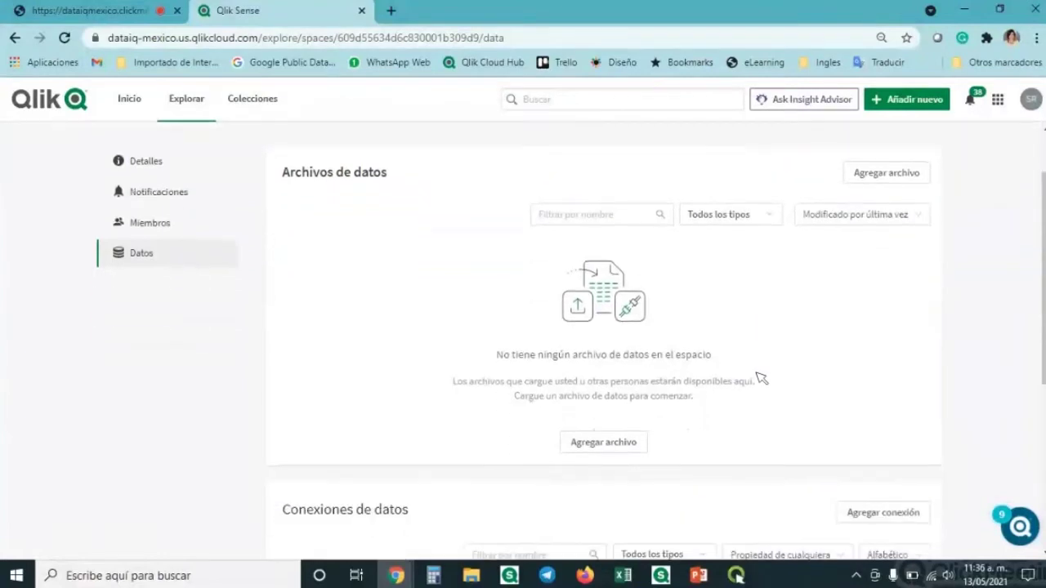
- Switch to File Explorer, select all five files in the Datos folder and try to drop them directly onto the space's data page
left_click(483, 578)
left_click_drag(651, 89, 998, 184)
left_click_drag(962, 431, 841, 337)
left_click_drag(891, 401, 603, 360)
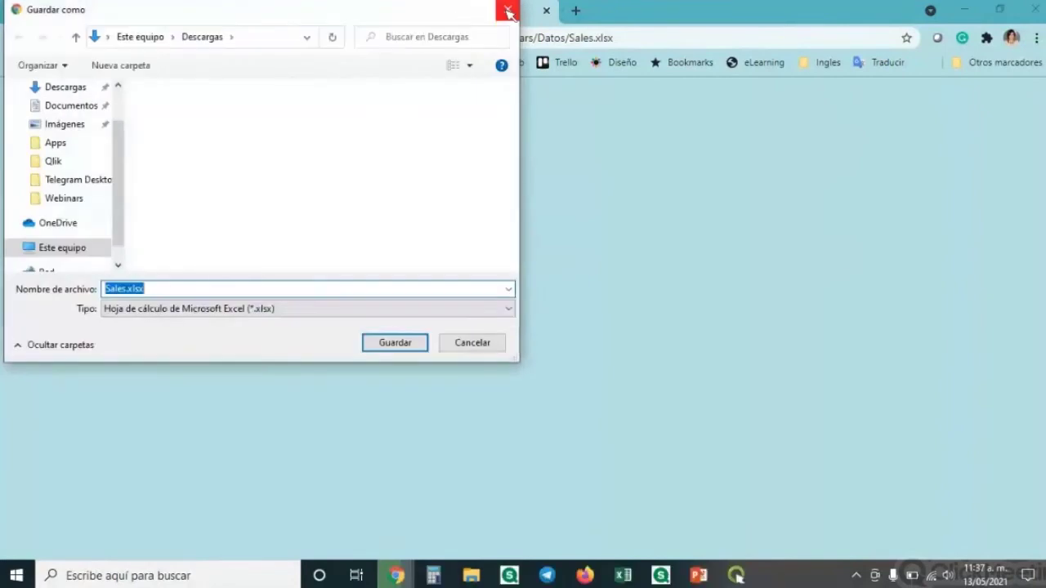
left_click(508, 12)
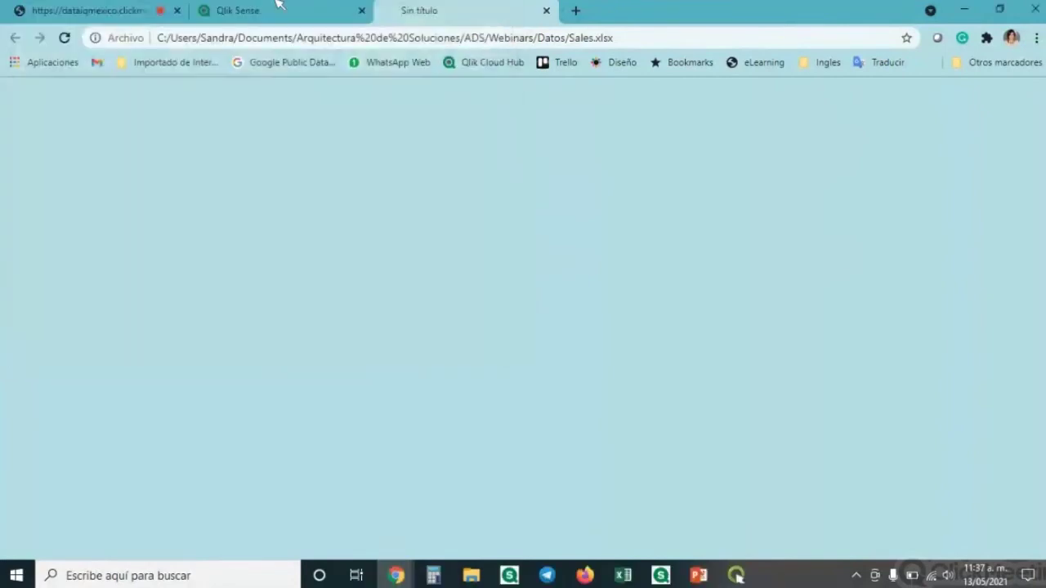
- Upload Cities.xlsx, Customers.xlsx, Item master.xlsx, Sales rep.csv and Sales.xlsx from File Explorer to the Webinar Qlik Sense Saas space as data files
left_click(589, 444)
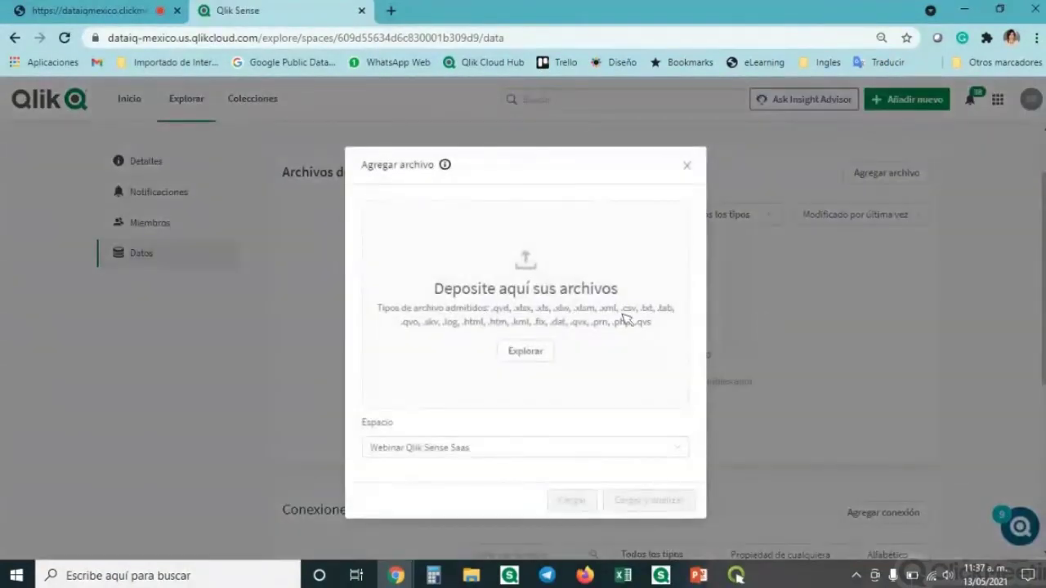
left_click(471, 575)
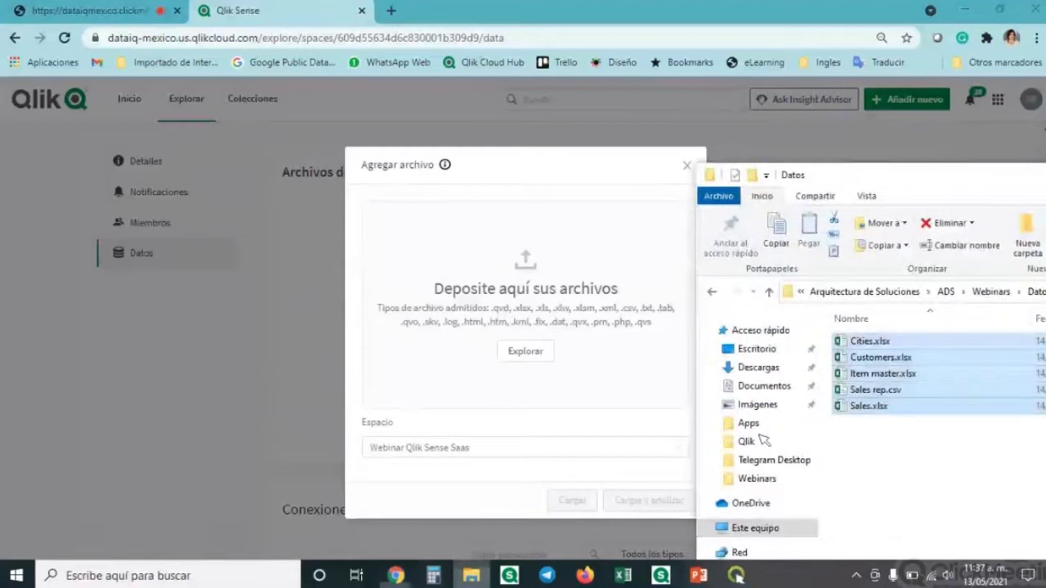
left_click_drag(911, 373, 532, 351)
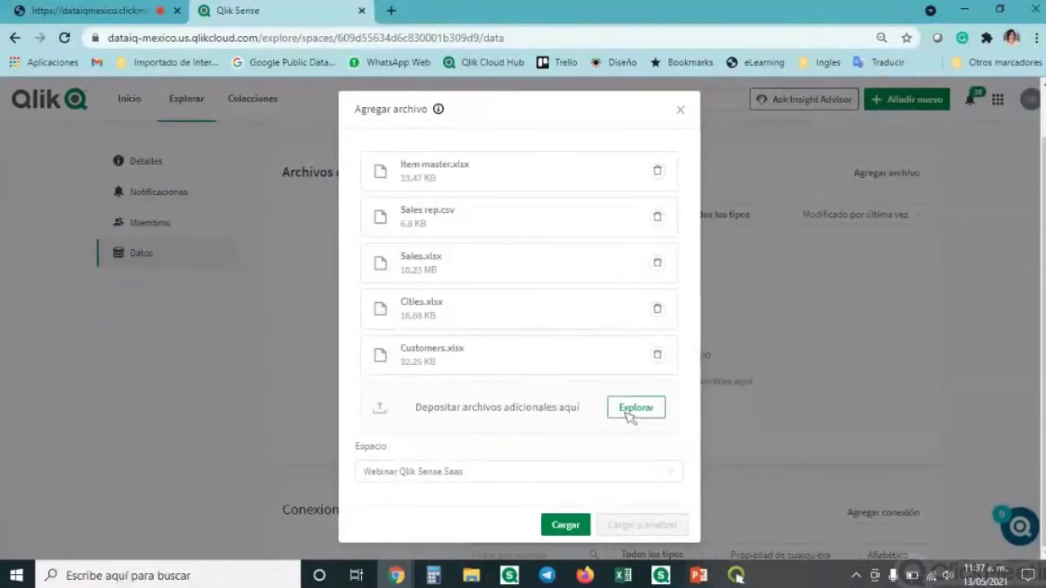
left_click(562, 480)
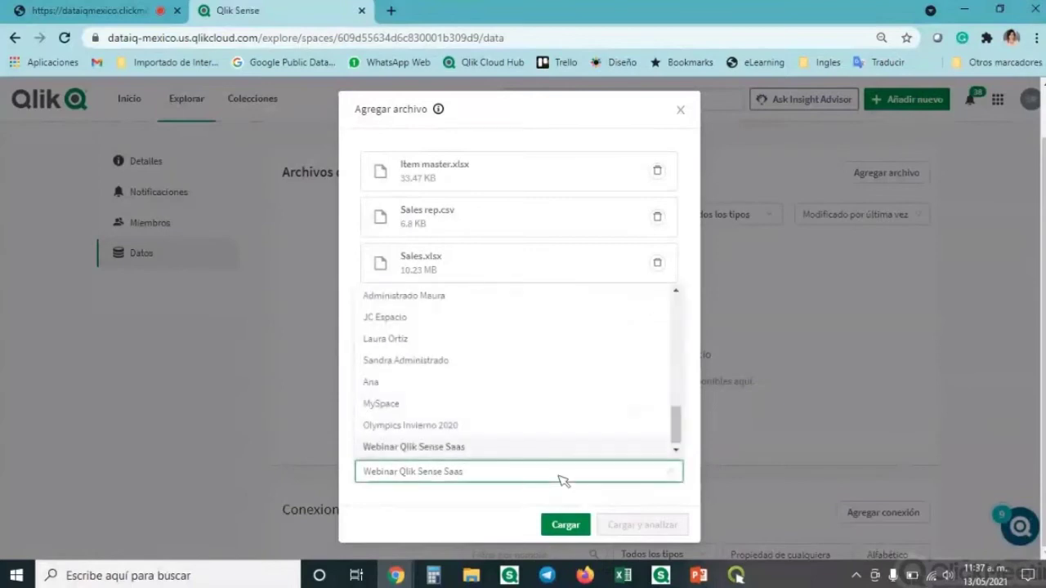
left_click(562, 479)
left_click(564, 523)
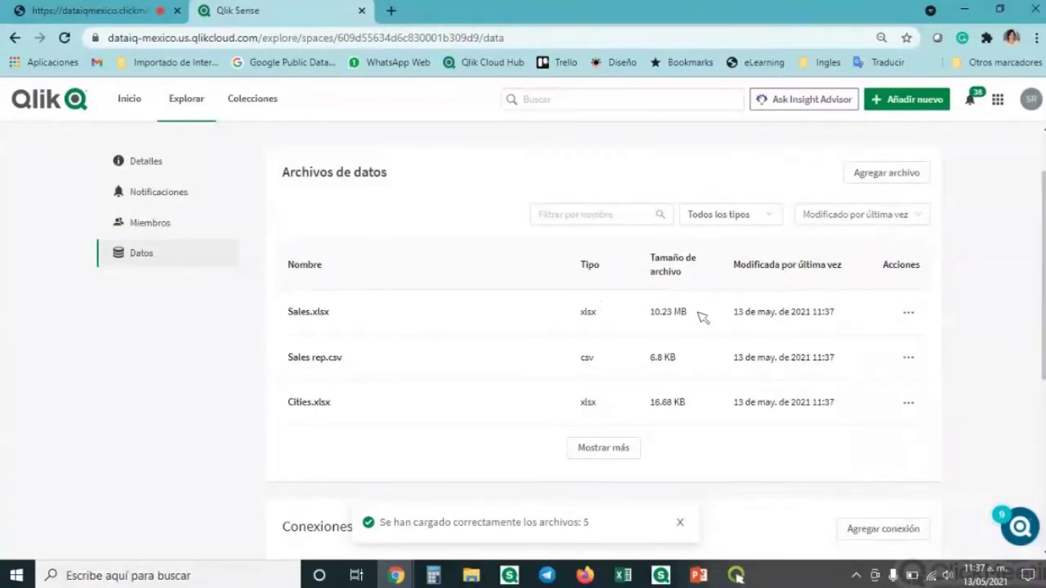
- Show the actions available for the uploaded Sales.xlsx file and view the Conexiones de datos section
left_click(909, 313)
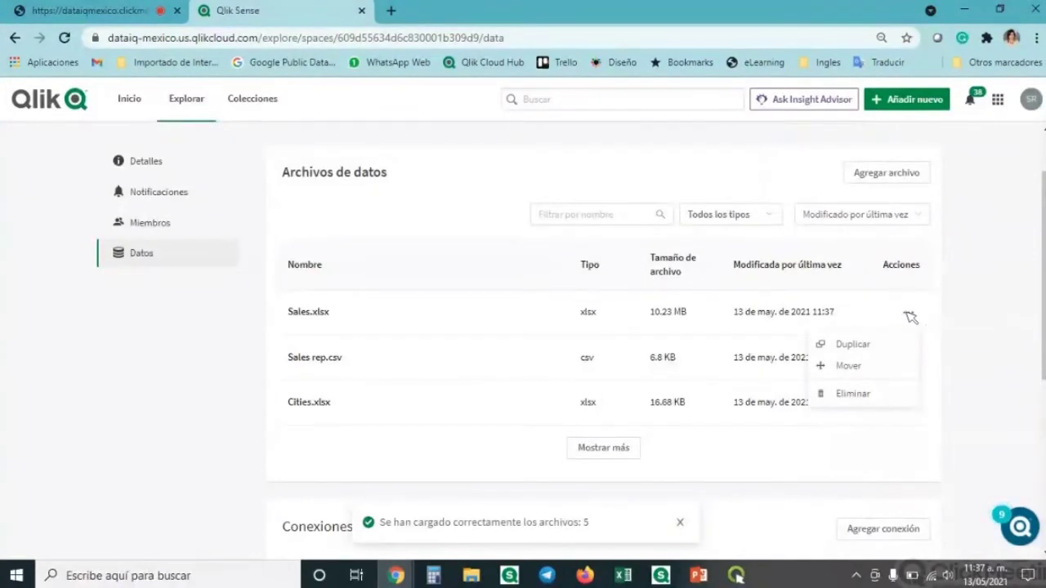
left_click(980, 372)
scroll(982, 370, "down", 2)
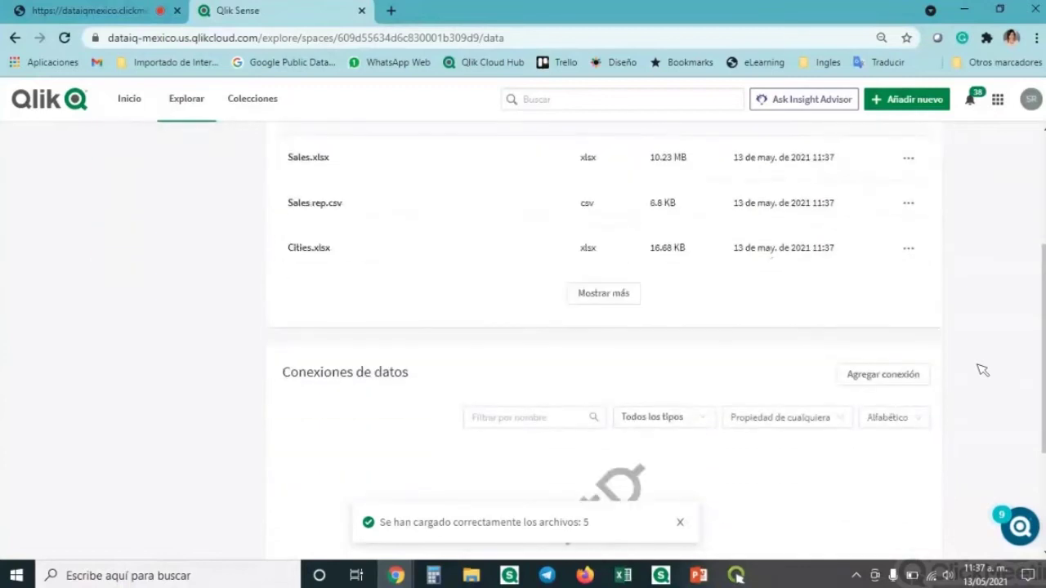
scroll(982, 370, "down", 2)
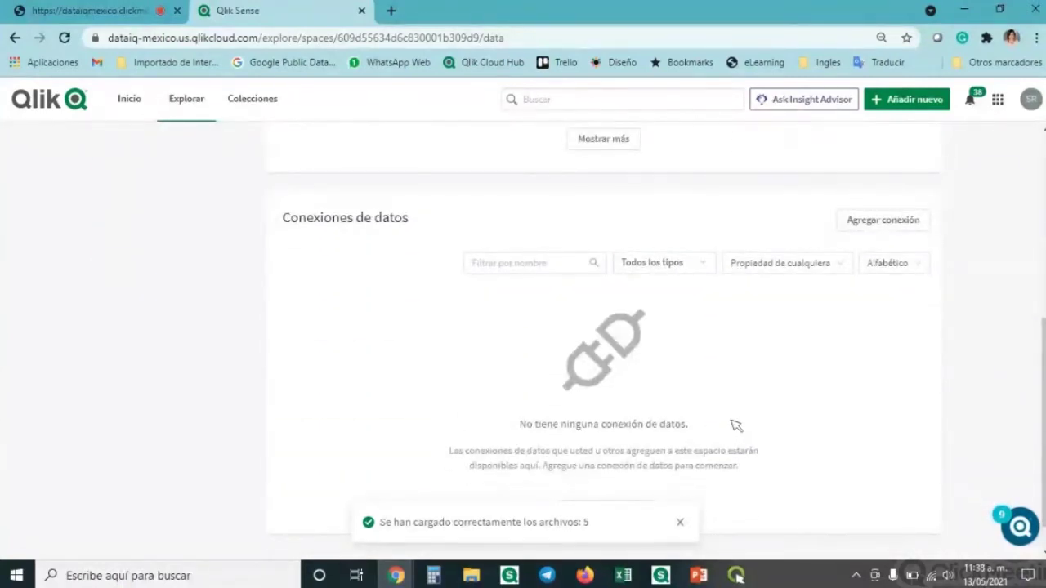
- Browse the full list of source types offered for a new data connection and close it without adding one
left_click(881, 220)
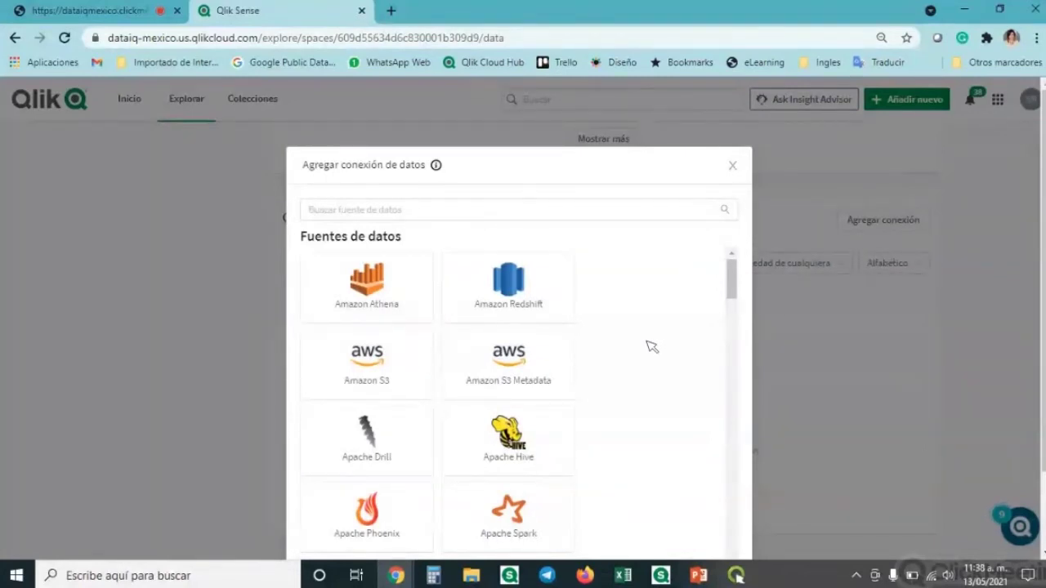
scroll(651, 347, "down", 5)
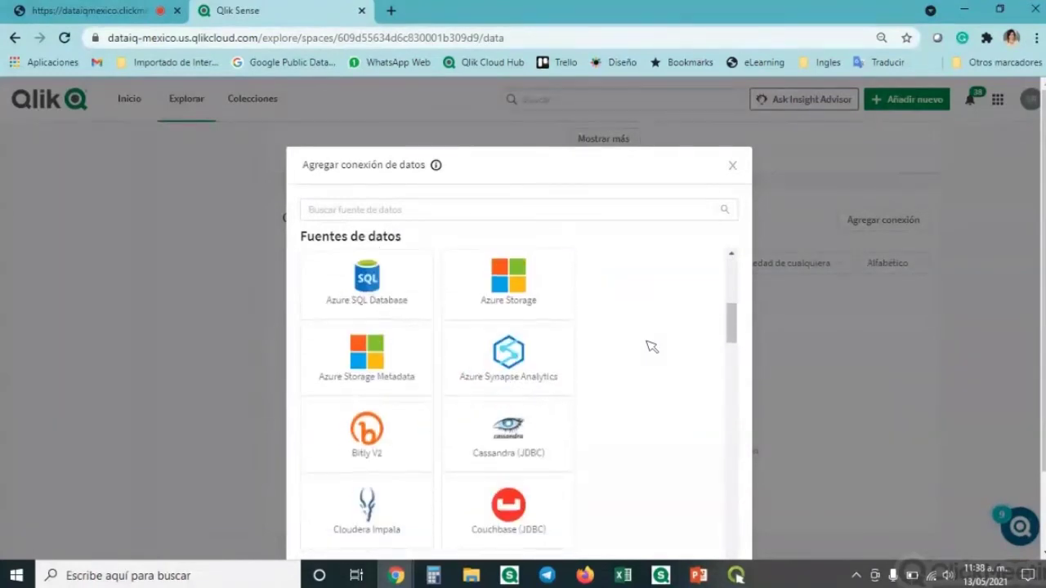
scroll(686, 351, "down", 2)
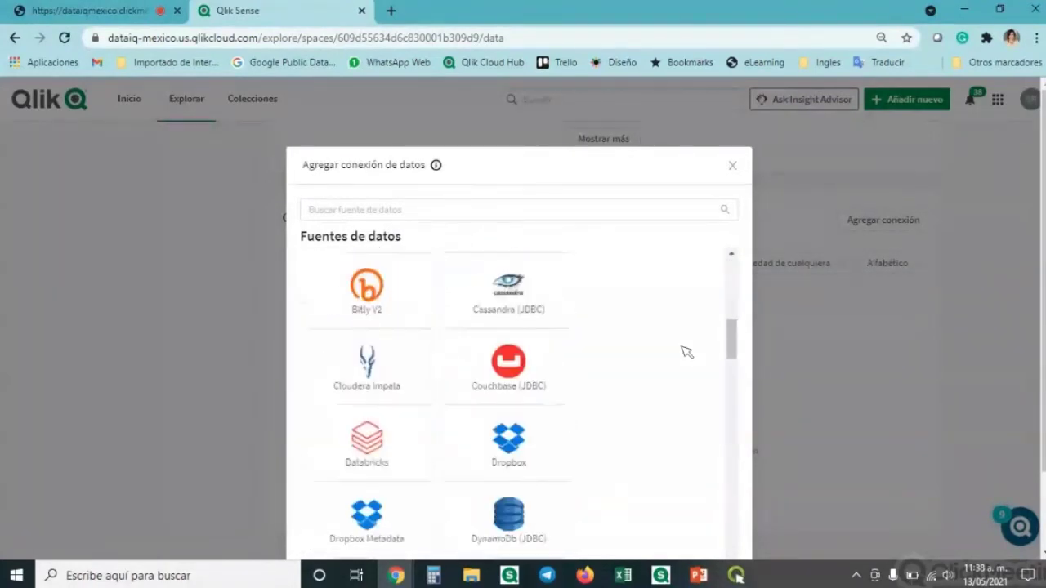
scroll(686, 352, "down", 3)
scroll(686, 351, "down", 5)
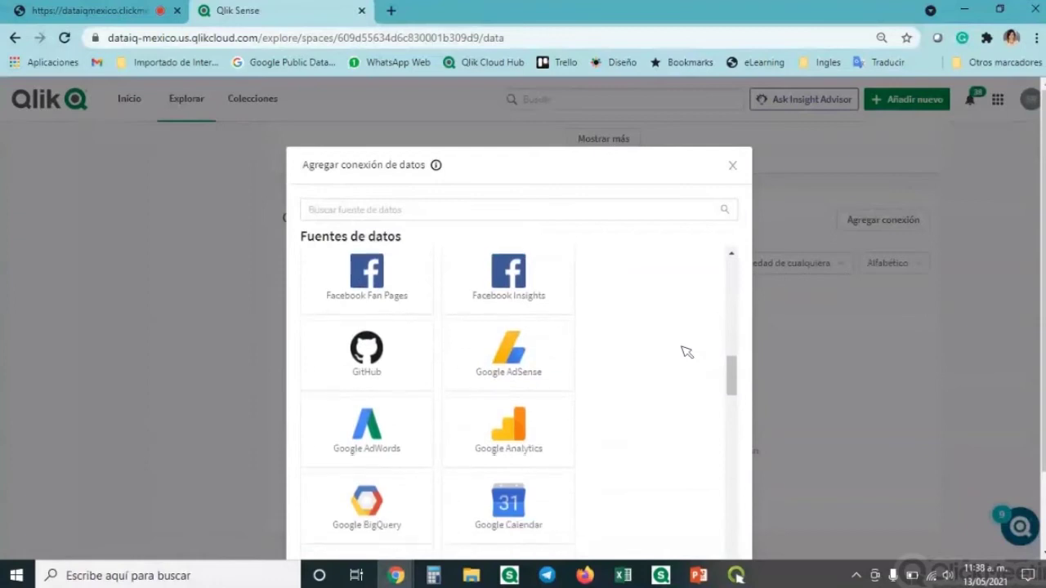
scroll(687, 351, "down", 2)
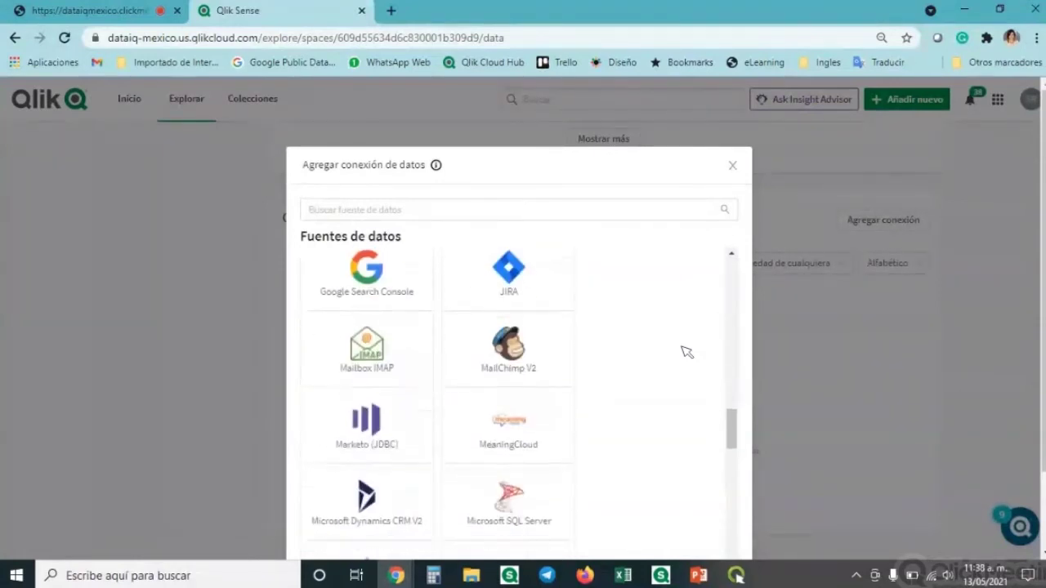
scroll(686, 352, "down", 2)
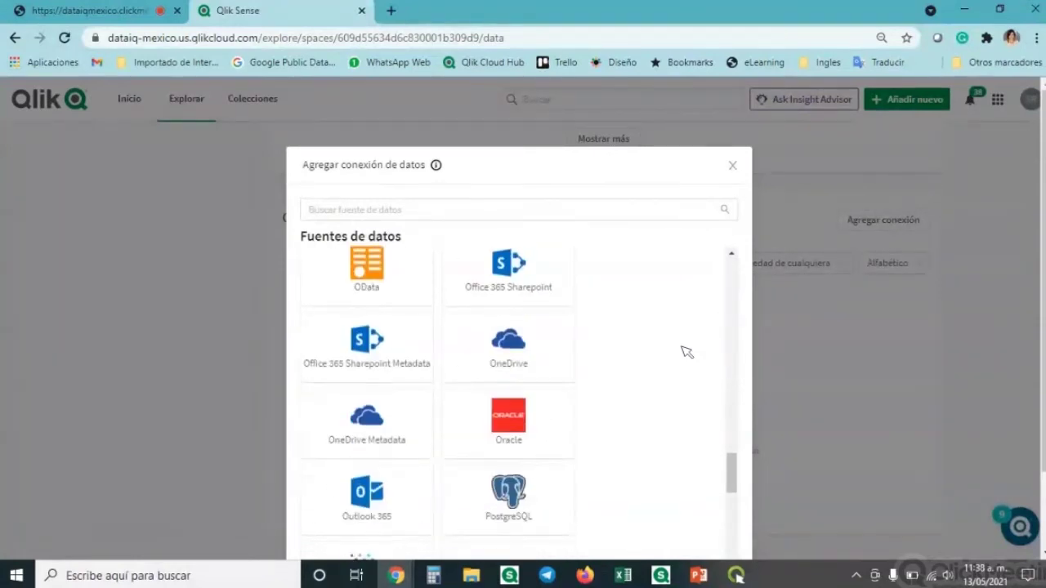
scroll(686, 352, "down", 15)
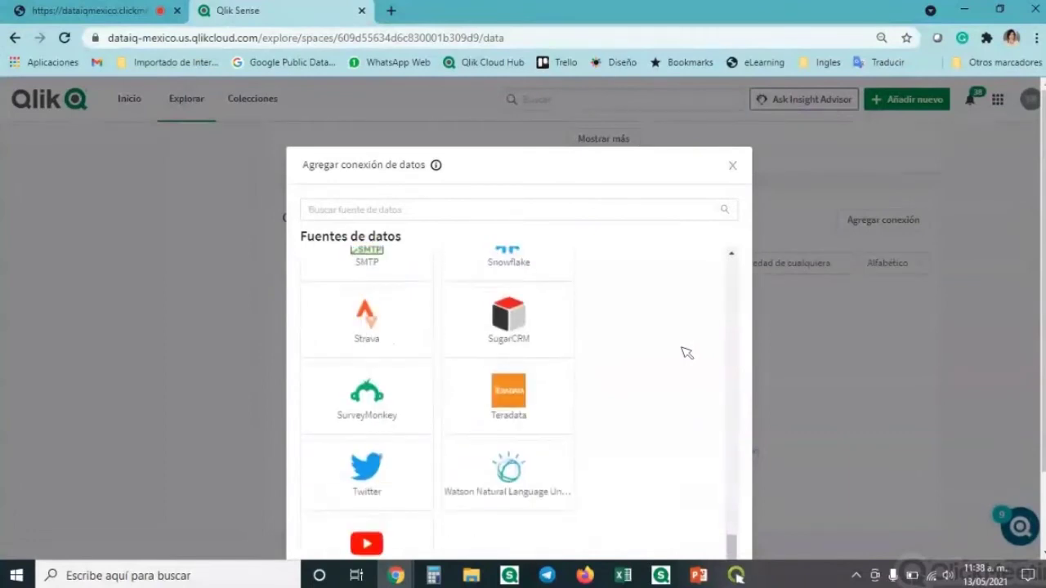
scroll(686, 351, "up", 15)
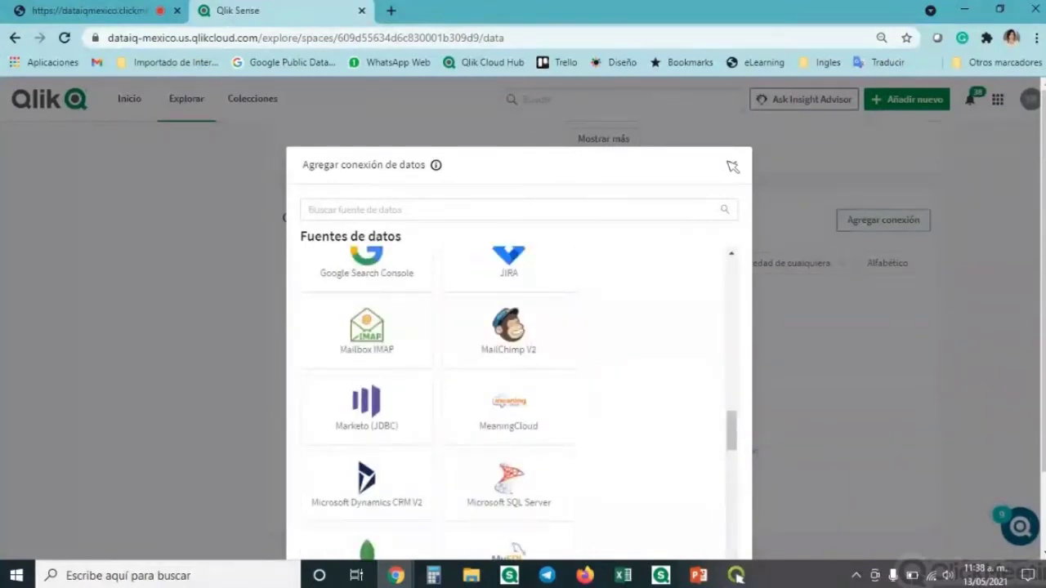
left_click(732, 167)
- Review the space's Archivos de datos list, return to the Webinar Qlik Sense Saas space's content page and show its settings options
scroll(852, 428, "up", 5)
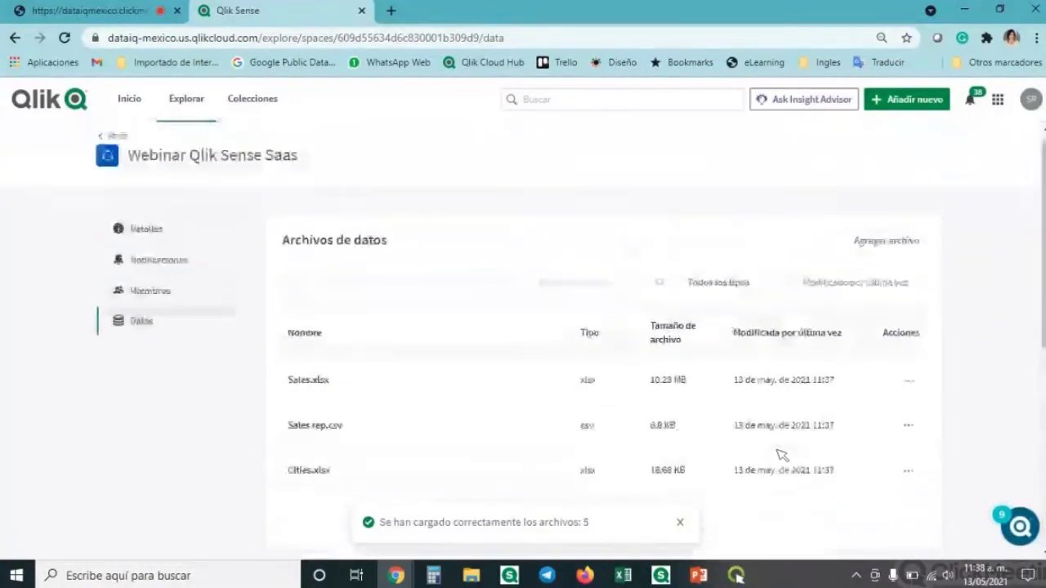
scroll(998, 360, "down", 1)
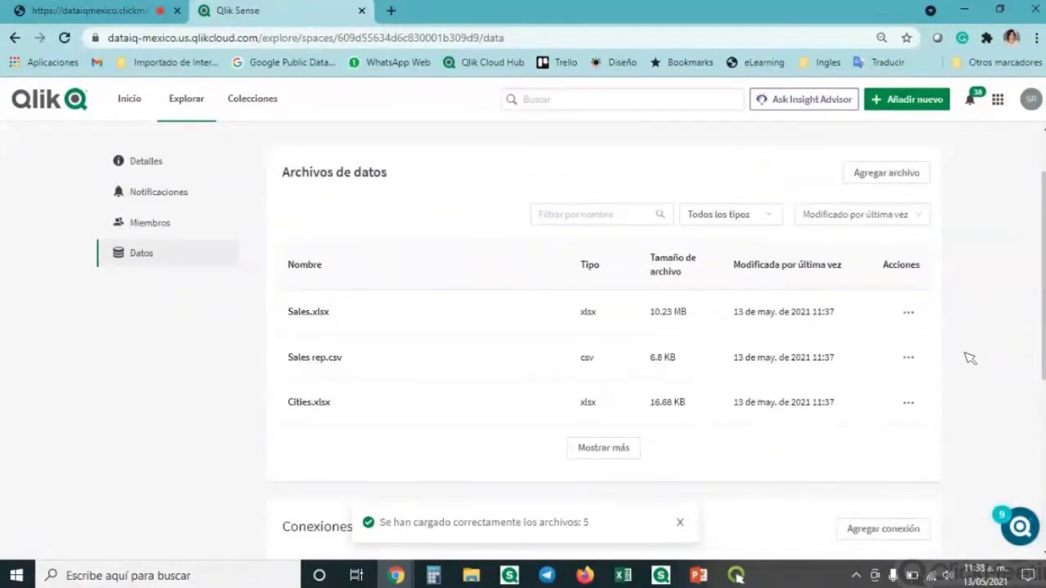
scroll(946, 346, "up", 1)
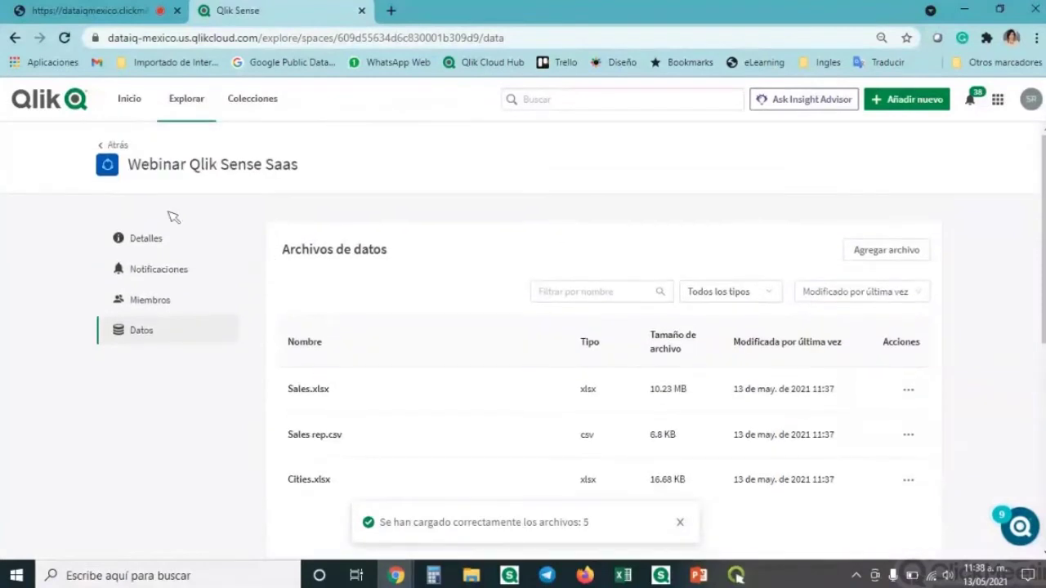
left_click(151, 171)
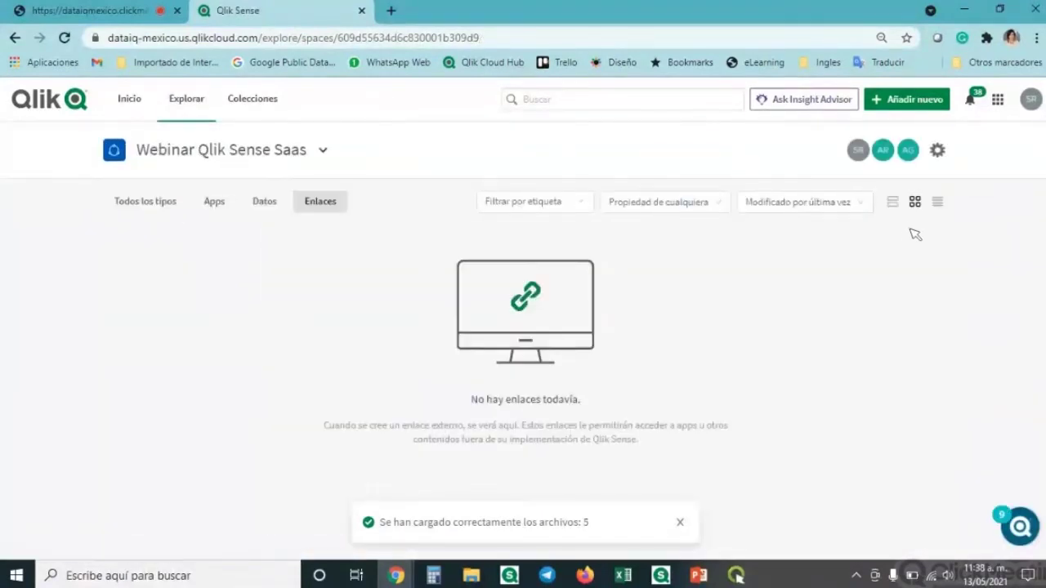
left_click(938, 152)
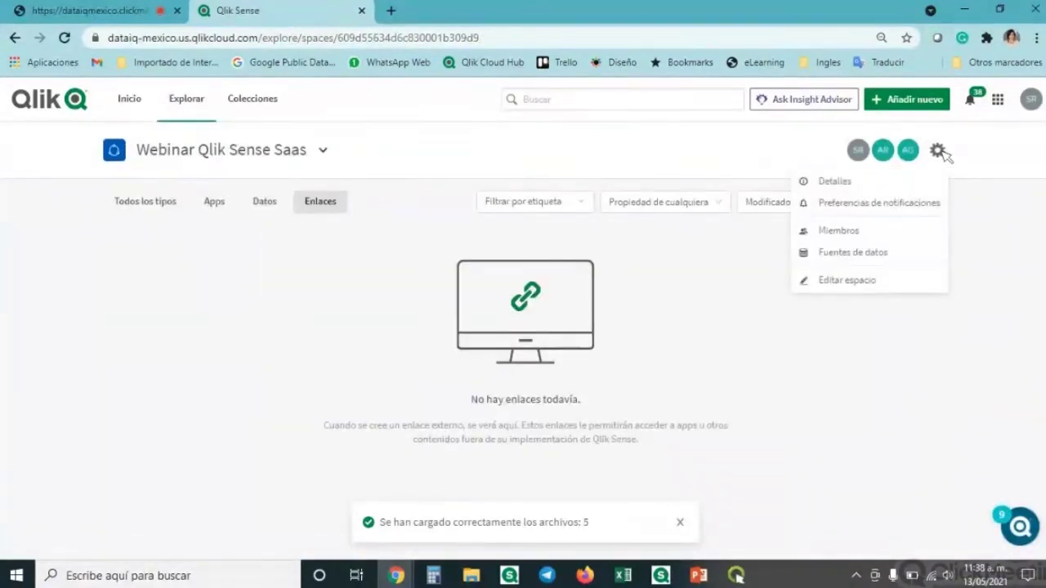
left_click(988, 322)
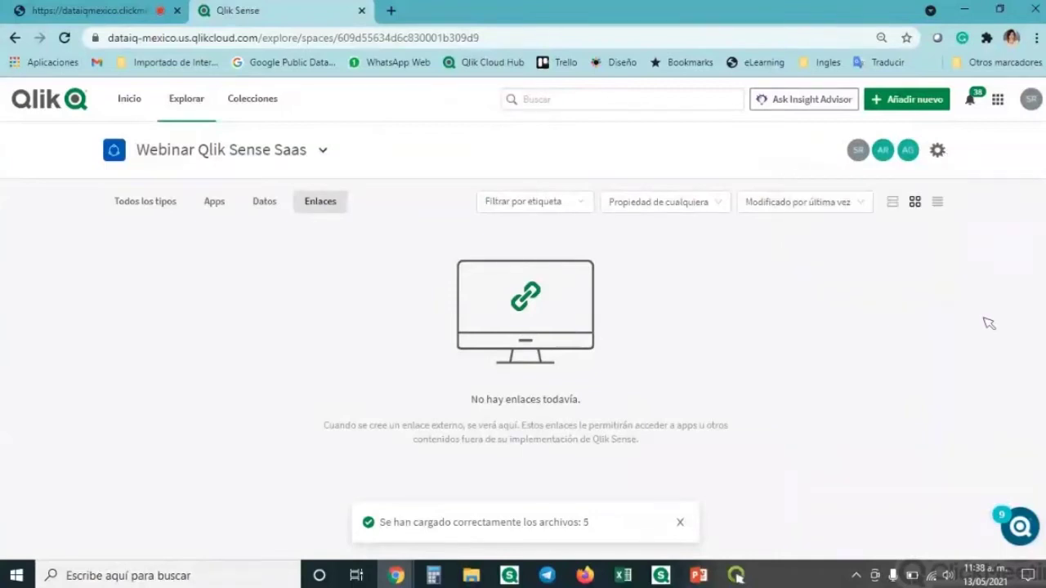
- View the uploaded files in the space's Datos content and dismiss the upload notification
left_click(264, 201)
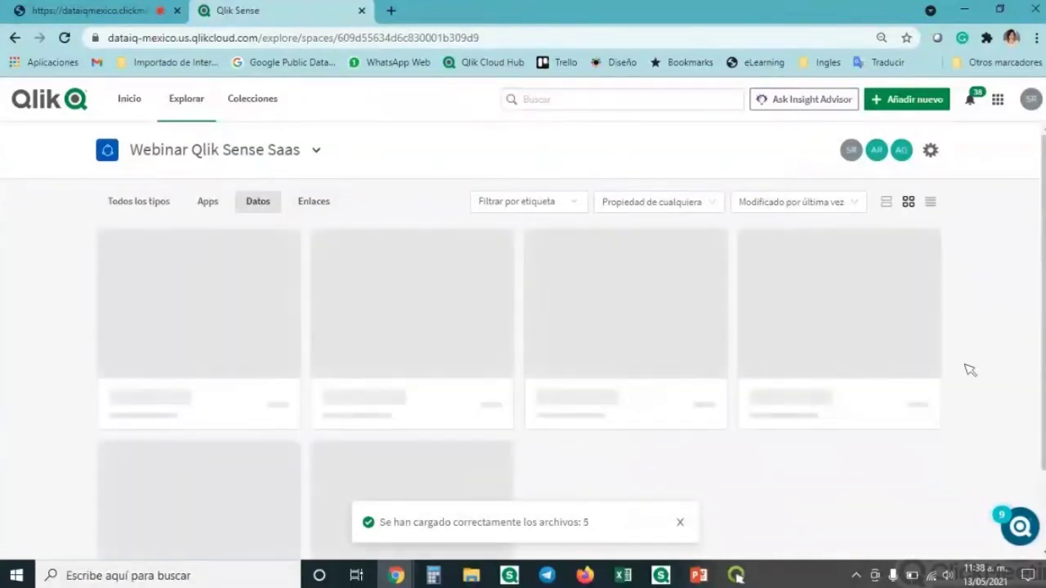
scroll(1035, 360, "down", 3)
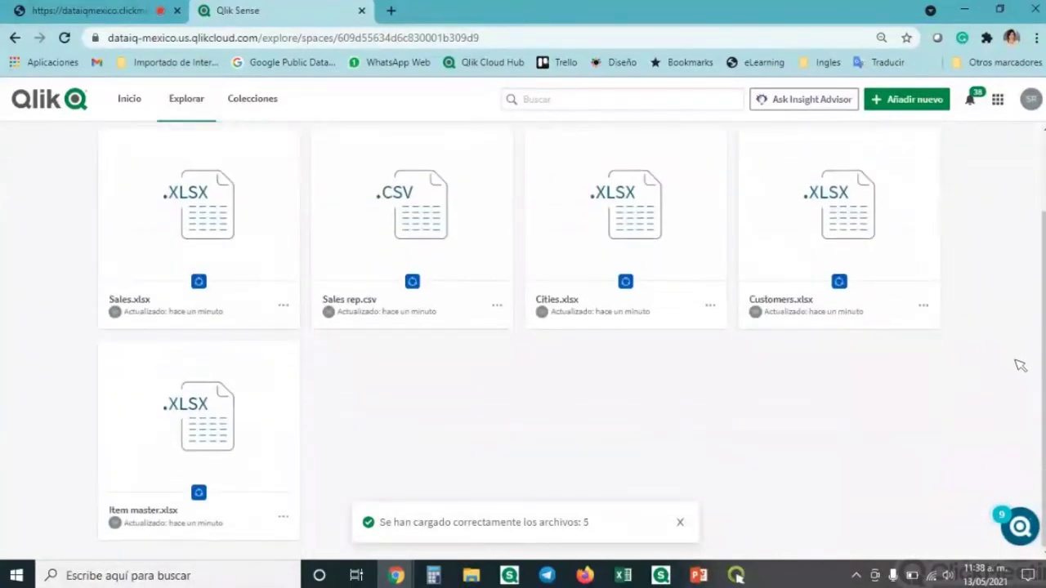
scroll(1020, 365, "up", 3)
left_click(679, 522)
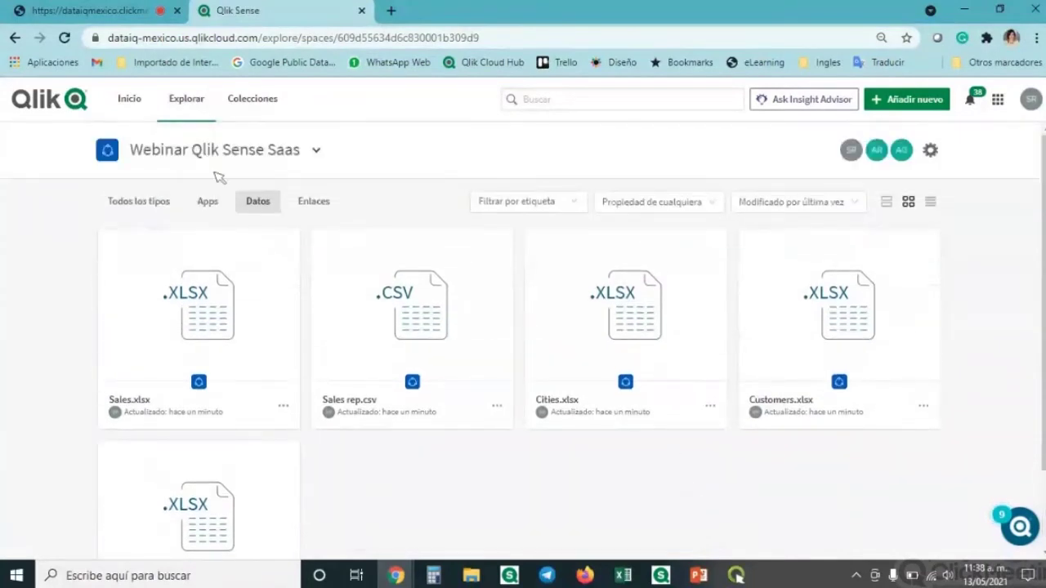
- View the space's Apps content and briefly show the space settings options again
left_click(206, 202)
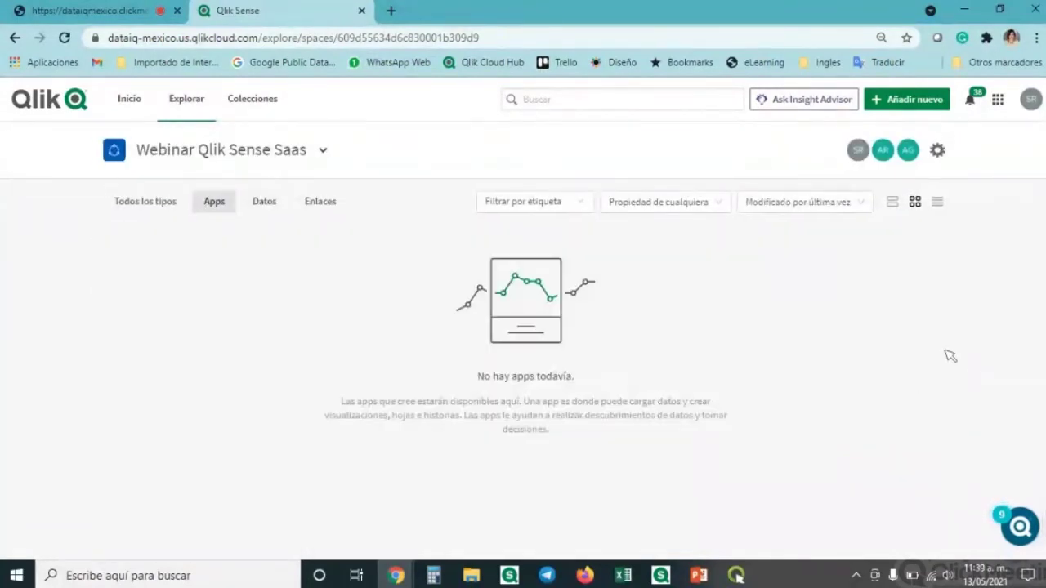
left_click(938, 152)
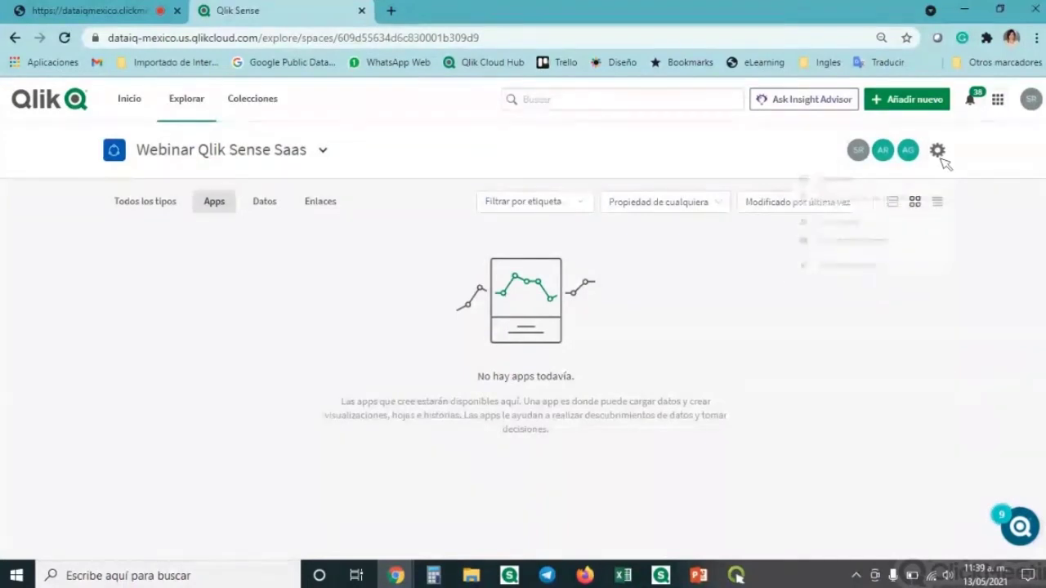
left_click(871, 428)
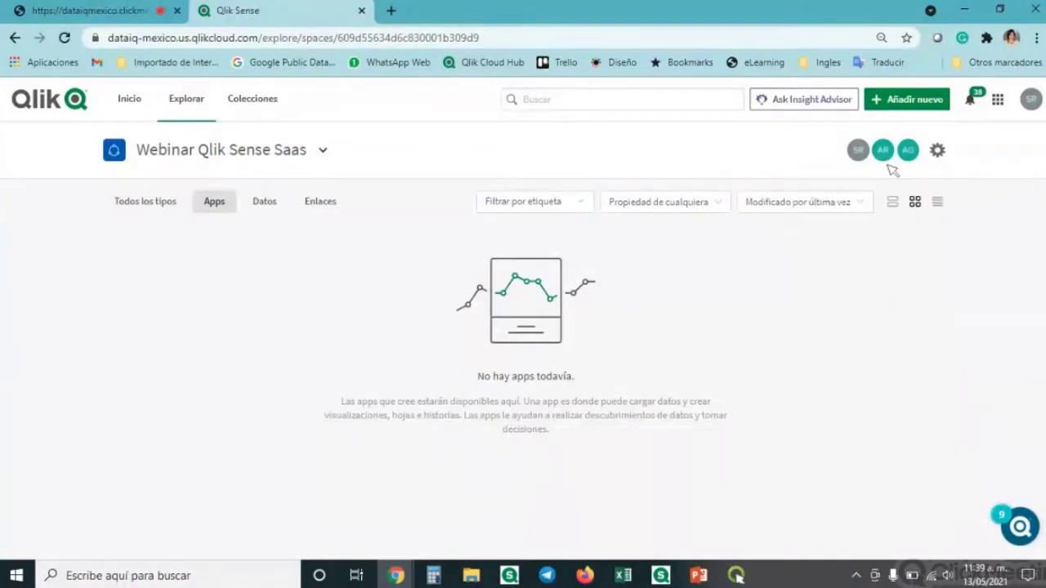
- Start a new analytics app named Ventas 2021, keeping Webinar Qlik Sense Saas as its space and leaving the description empty
left_click(915, 101)
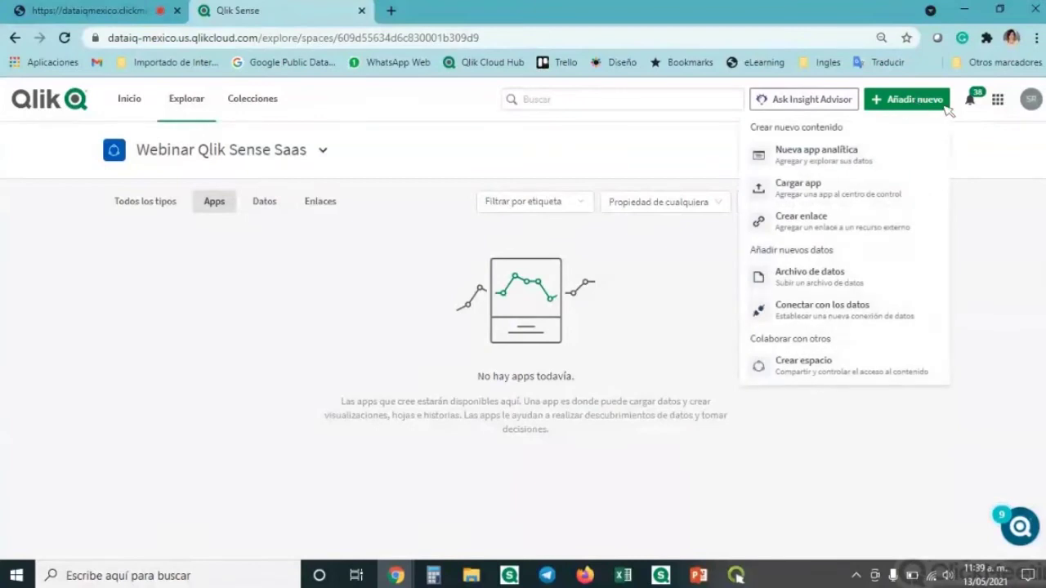
left_click(828, 157)
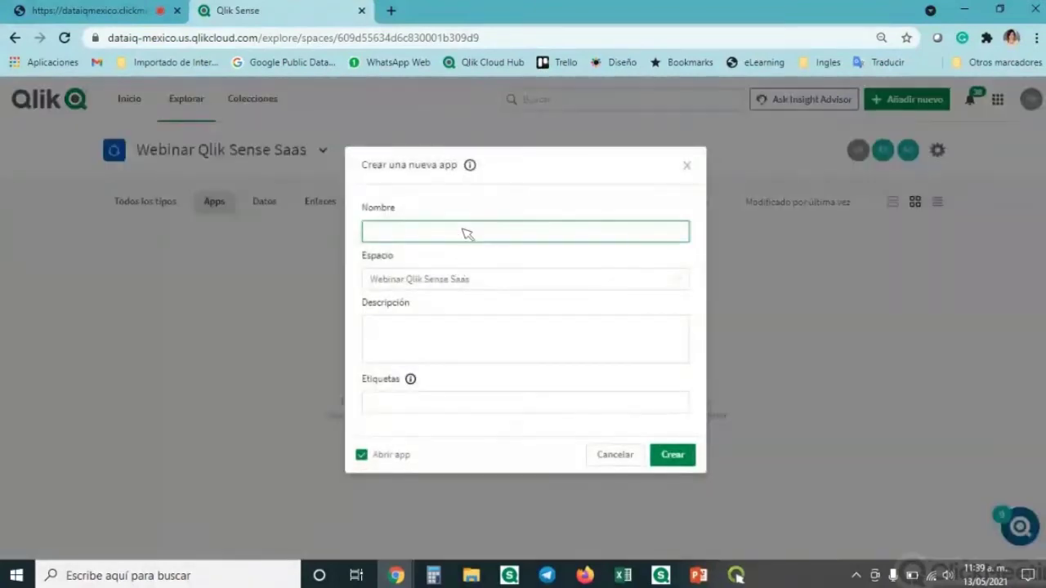
left_click(467, 232)
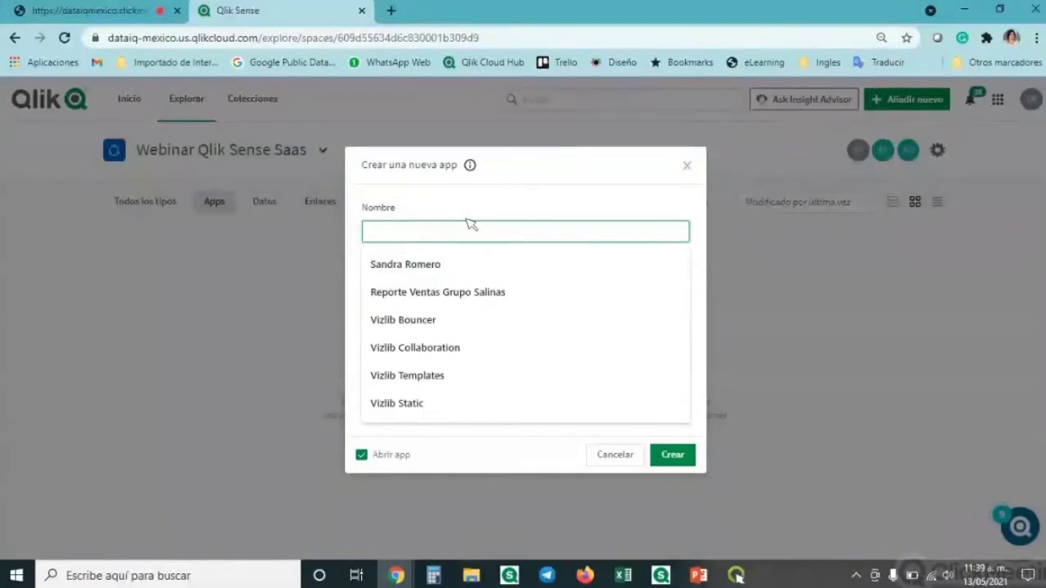
type("Qlik")
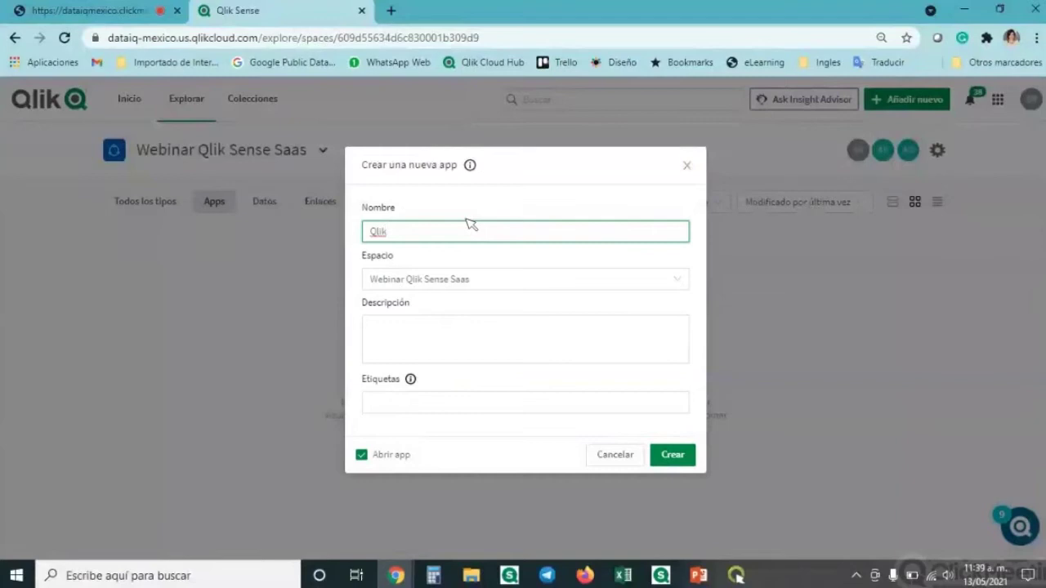
key("BackSpace")
type("Ventas 2021")
left_click(431, 286)
left_click(429, 287)
left_click(432, 350)
- Add the tags Ventas Qlik and Webinar to the new app and create it
left_click(471, 404)
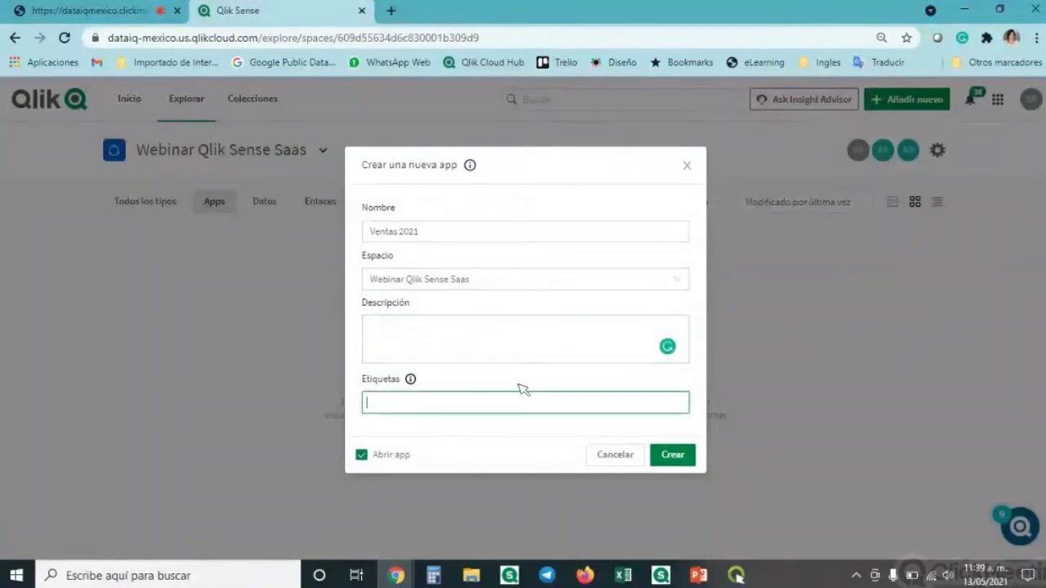
type("Ventas Qlik")
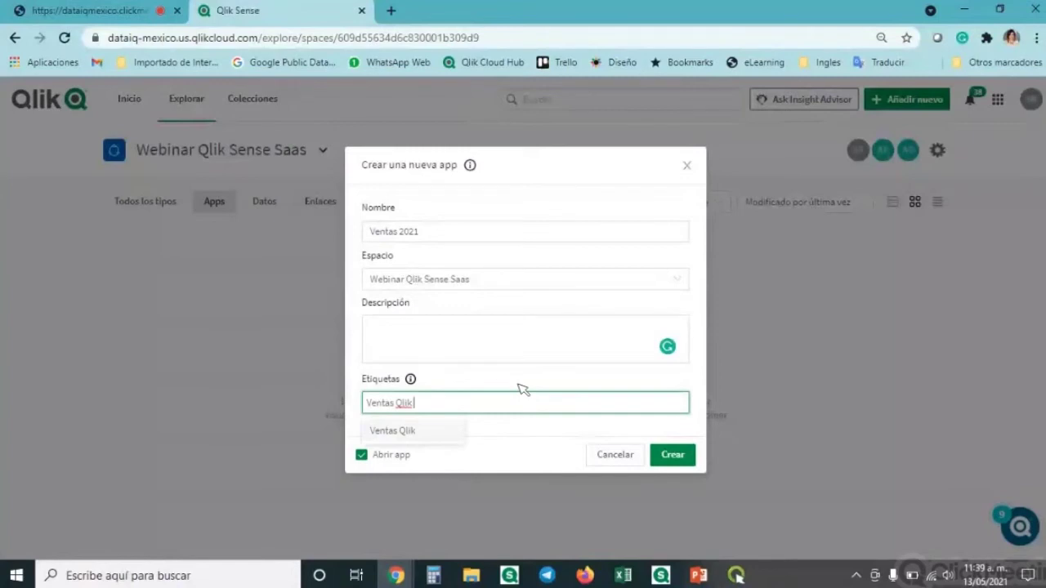
key("Return")
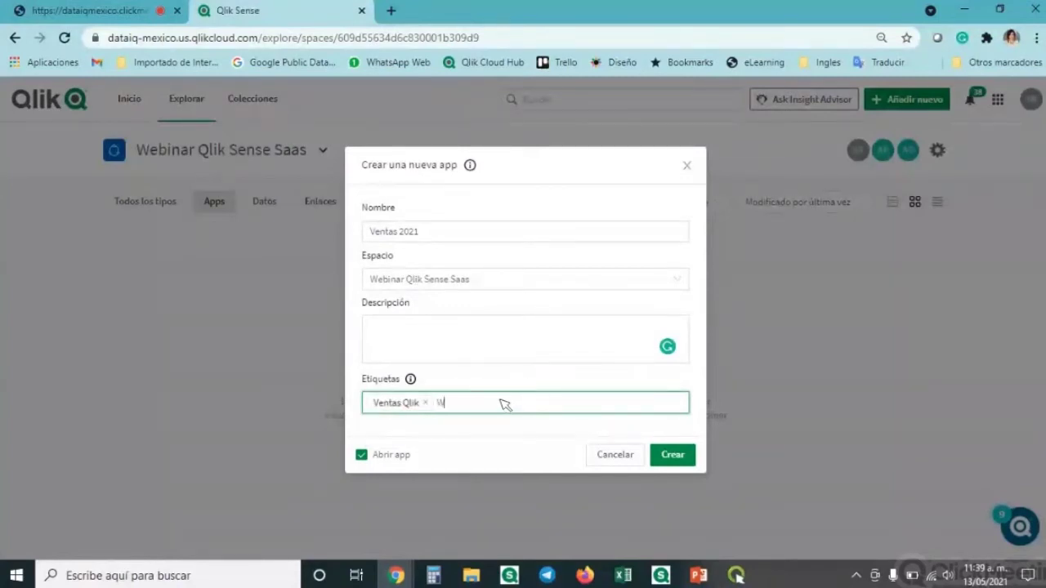
type("Webinar")
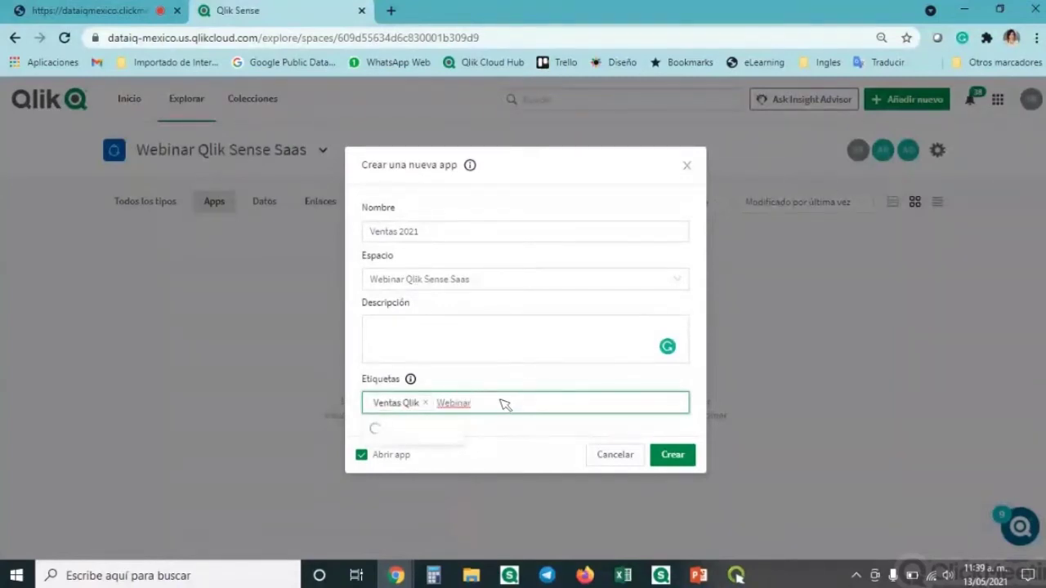
left_click(428, 441)
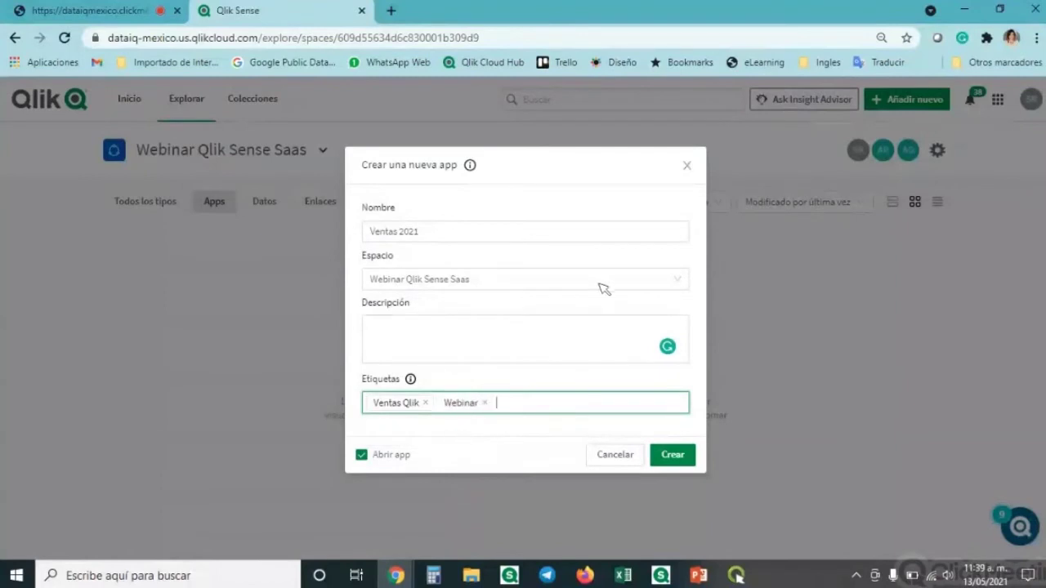
left_click(672, 455)
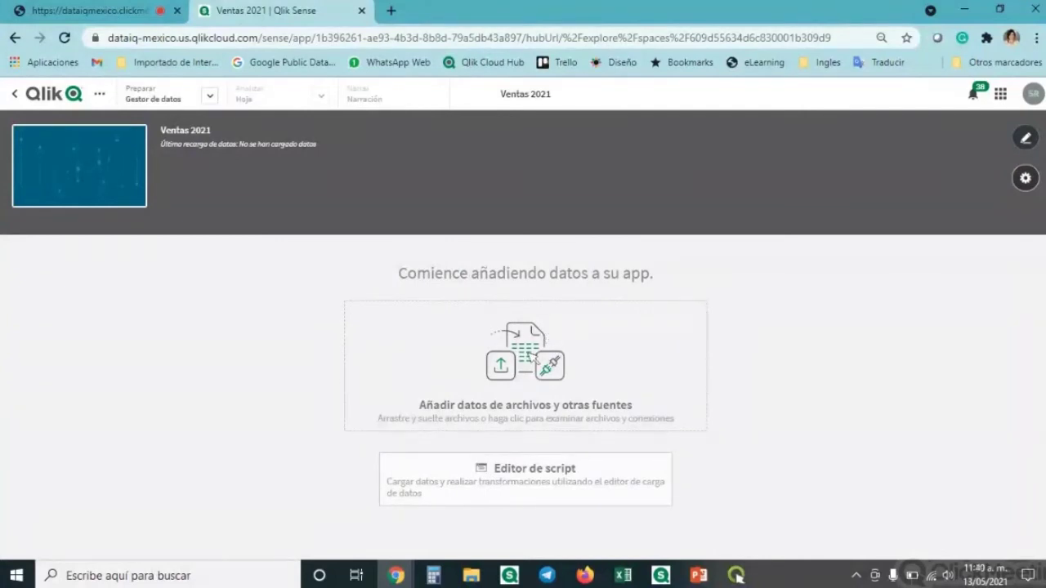
- Start adding data to Ventas 2021 from the space's Archivos de datos, choosing Sales.xlsx and previewing the fields of its Sales table
left_click(532, 353)
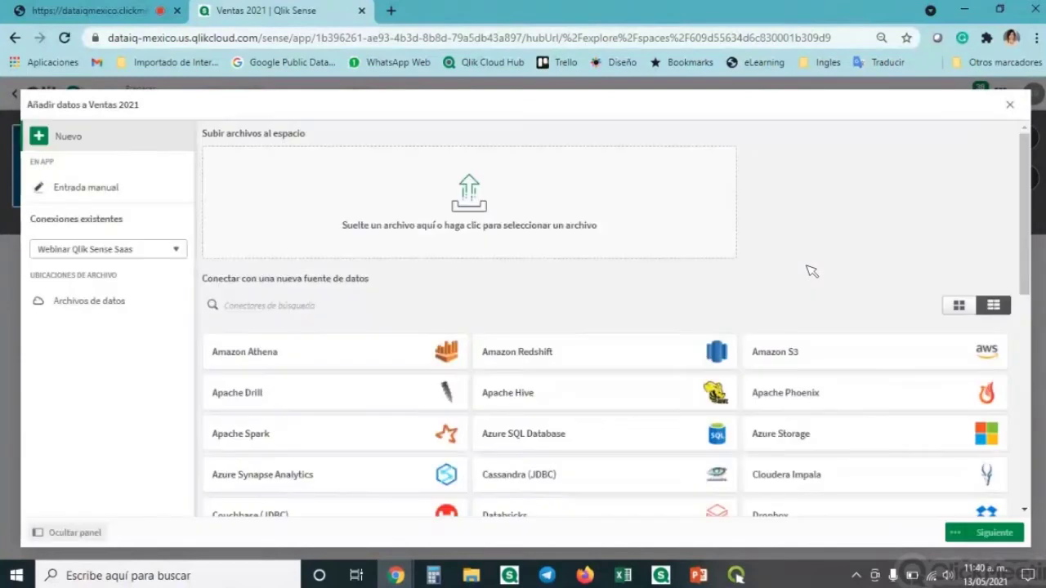
left_click(497, 197)
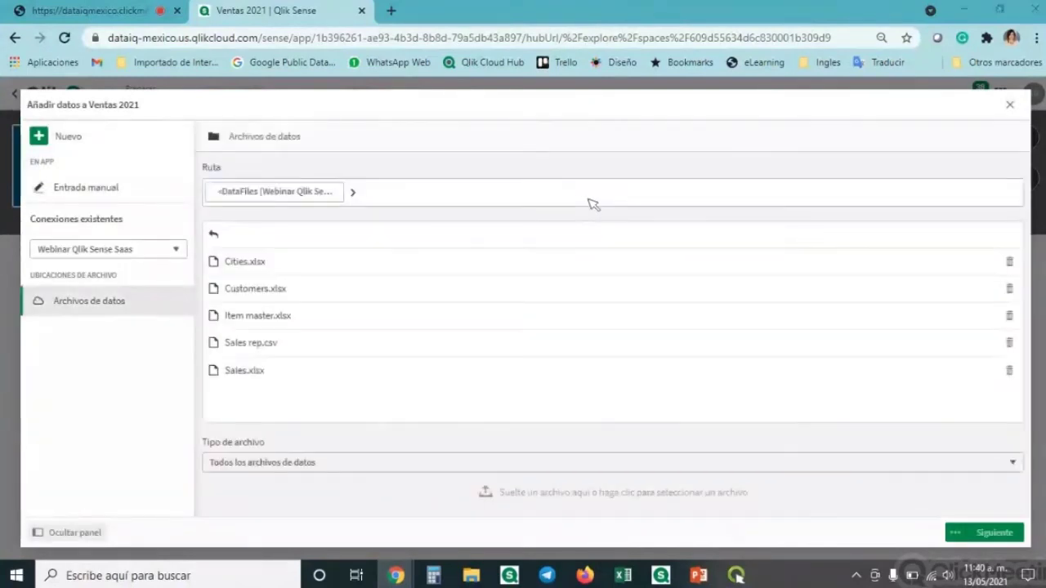
left_click(471, 341)
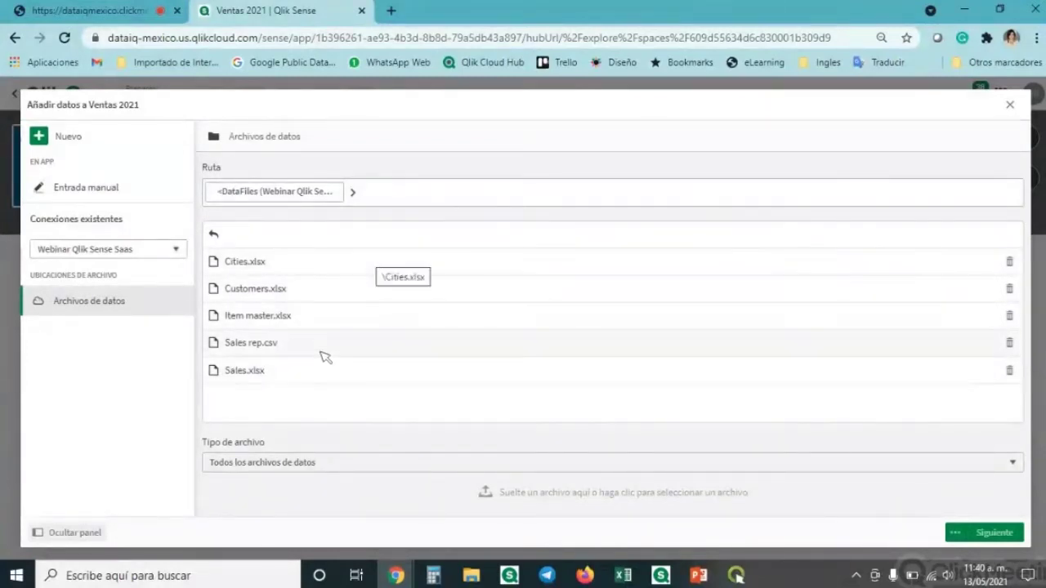
left_click(321, 379)
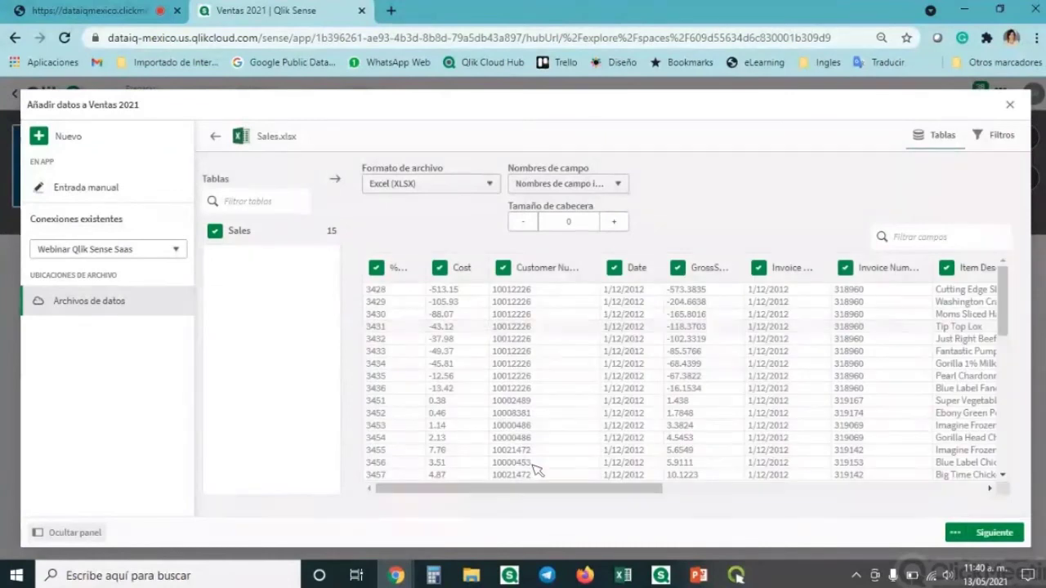
left_click_drag(542, 488, 941, 478)
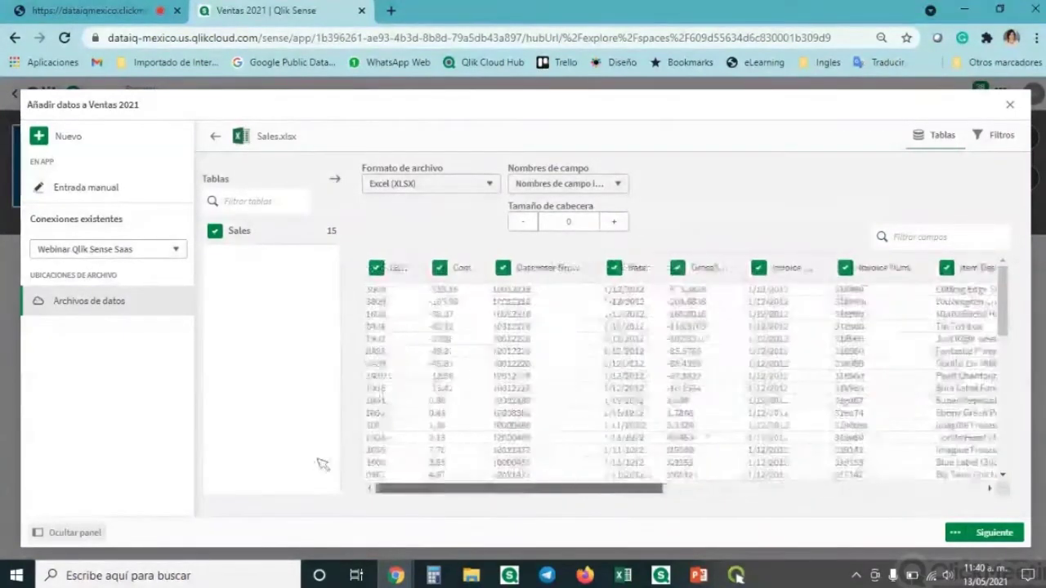
- Keep all fields of the Sales table selected, load it into the app and close the load summary
left_click(375, 269)
left_click(440, 268)
left_click(377, 269)
left_click(440, 268)
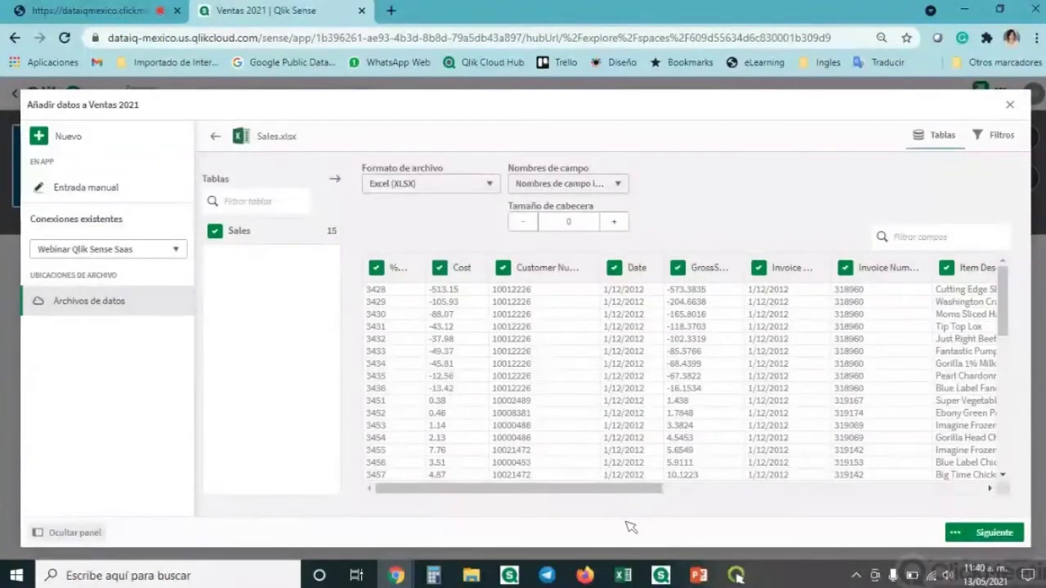
left_click_drag(626, 489, 1042, 488)
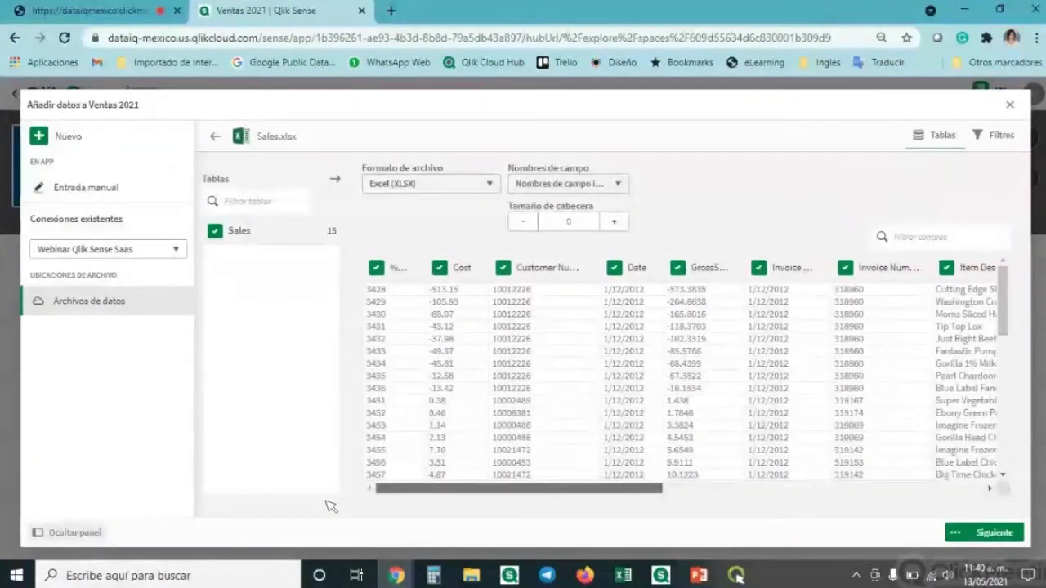
left_click(992, 532)
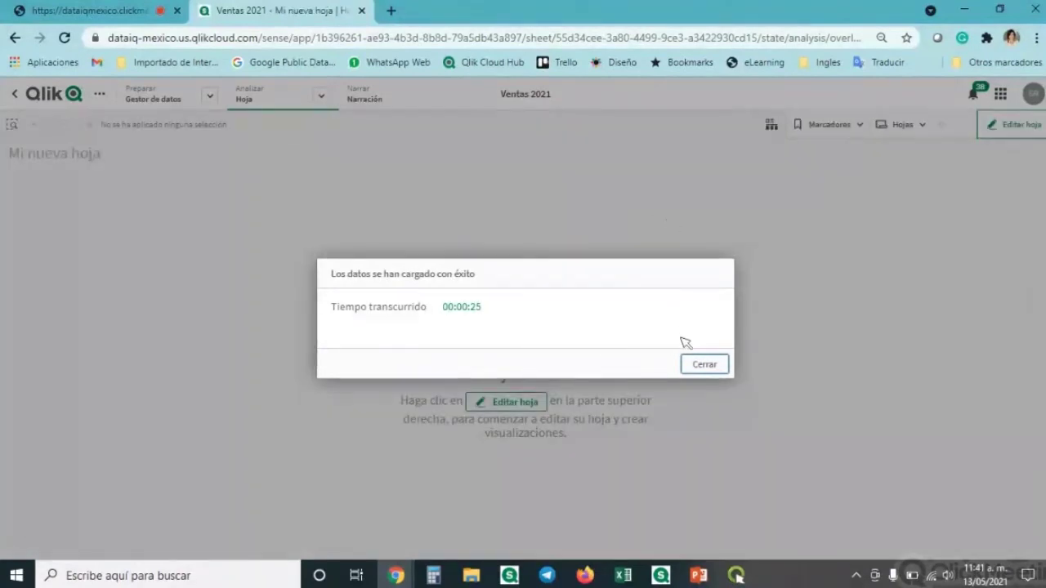
left_click(704, 365)
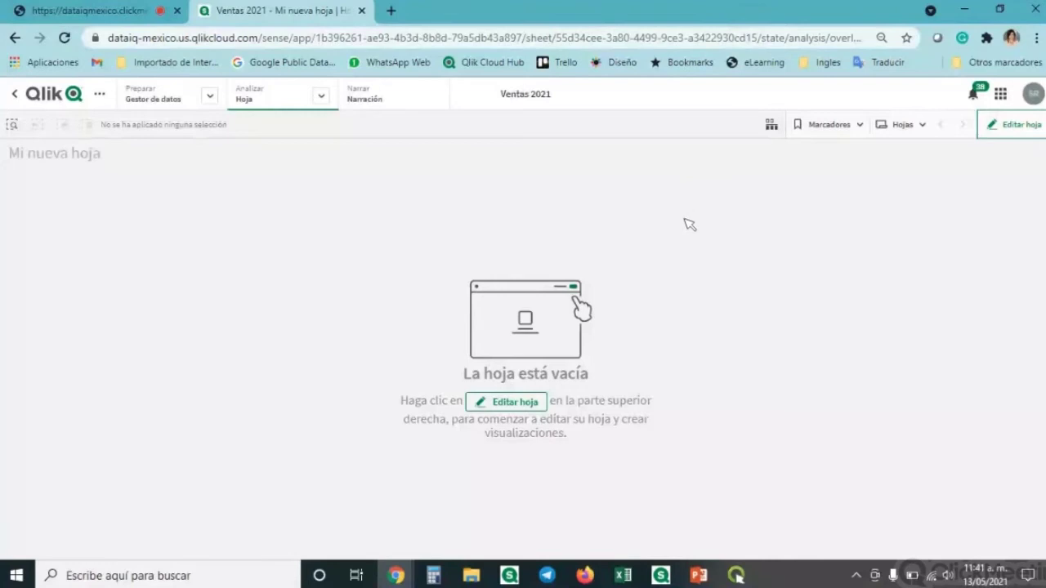
- Open the app's Gestor de datos and show the other data preparation views available
left_click(170, 98)
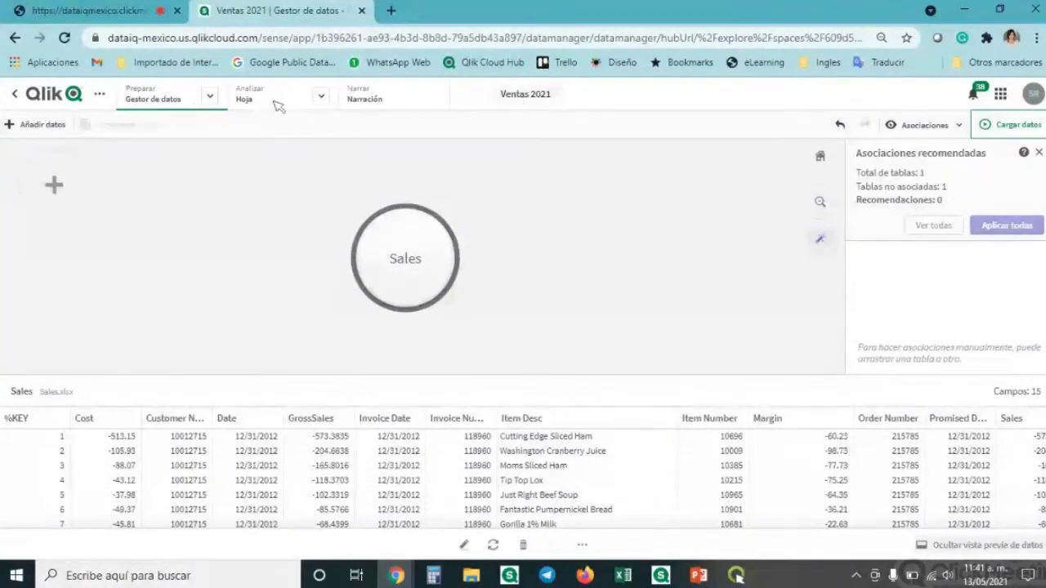
mouse_move(143, 98)
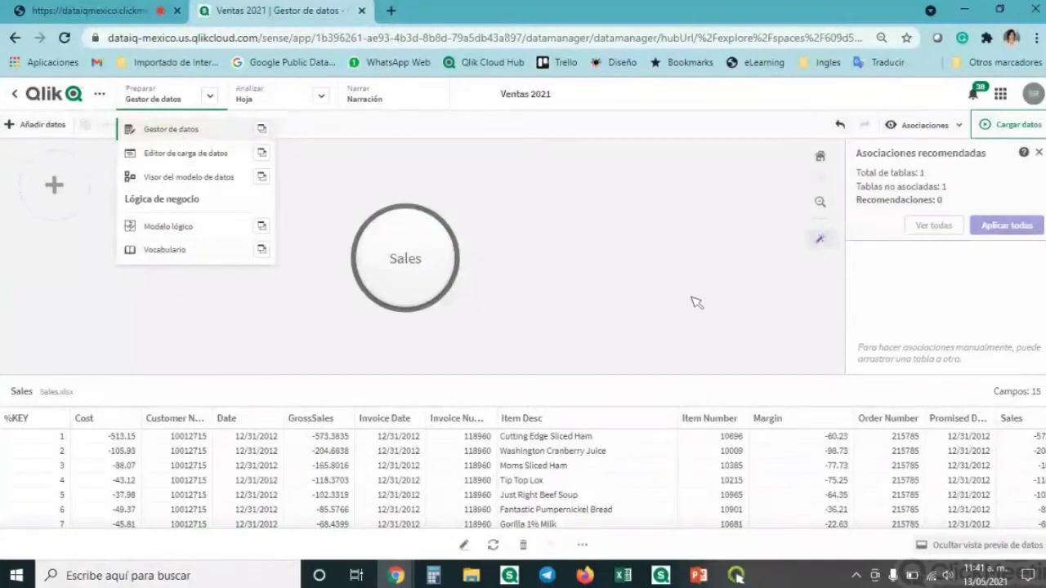
left_click(214, 97)
mouse_move(322, 102)
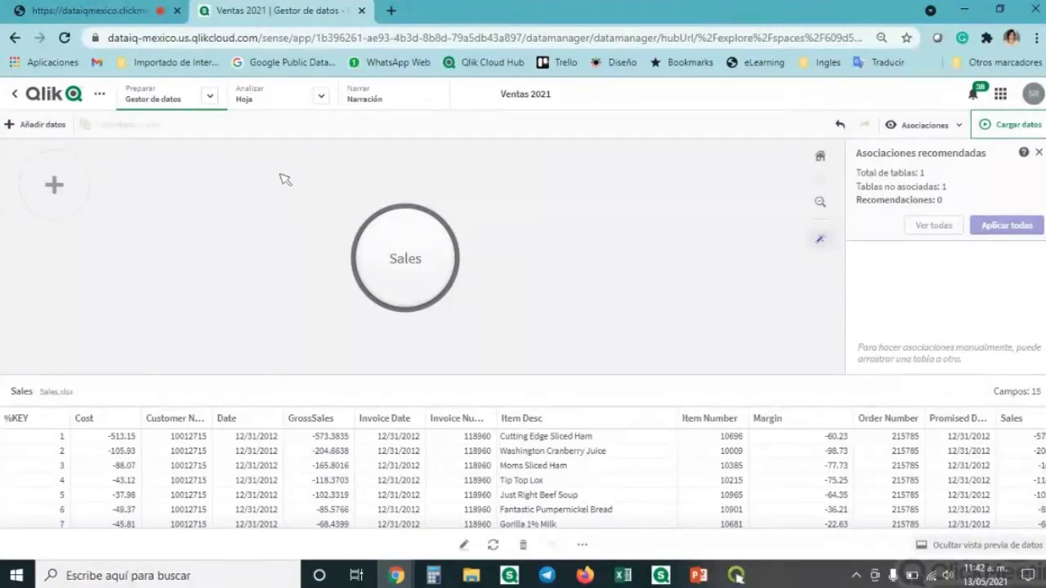
- Add Sales rep.csv from the space's Archivos de datos, using the field names included in the file and keeping Punto y coma as delimiter
left_click(36, 126)
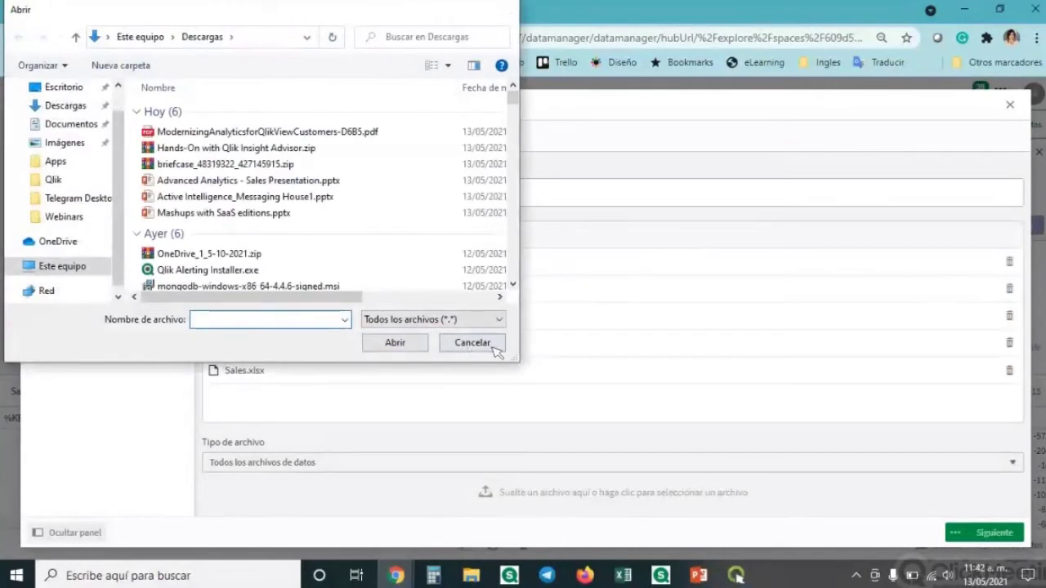
left_click(474, 344)
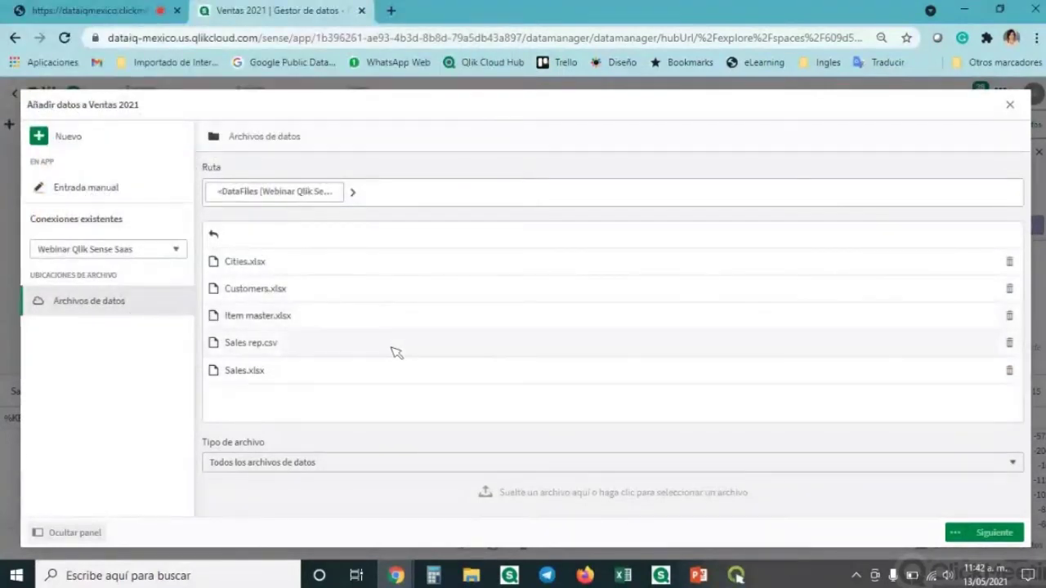
left_click(396, 353)
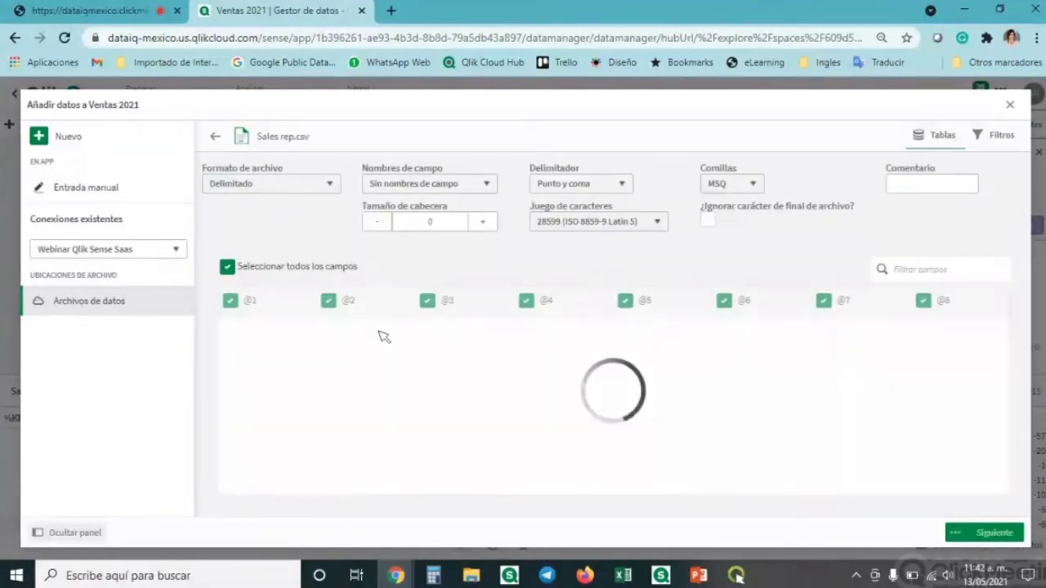
left_click(621, 184)
left_click(621, 183)
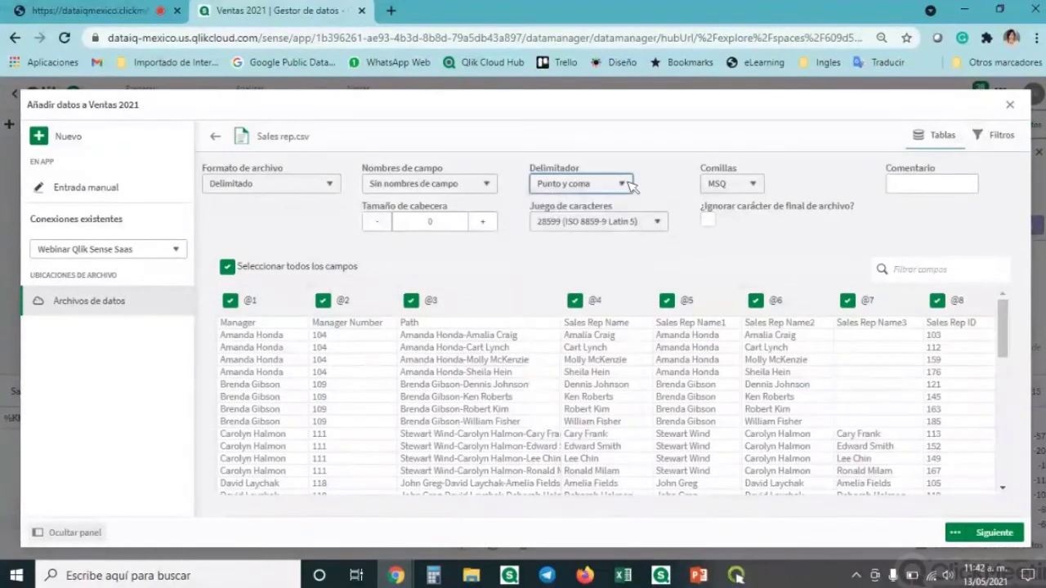
left_click(482, 184)
left_click(451, 202)
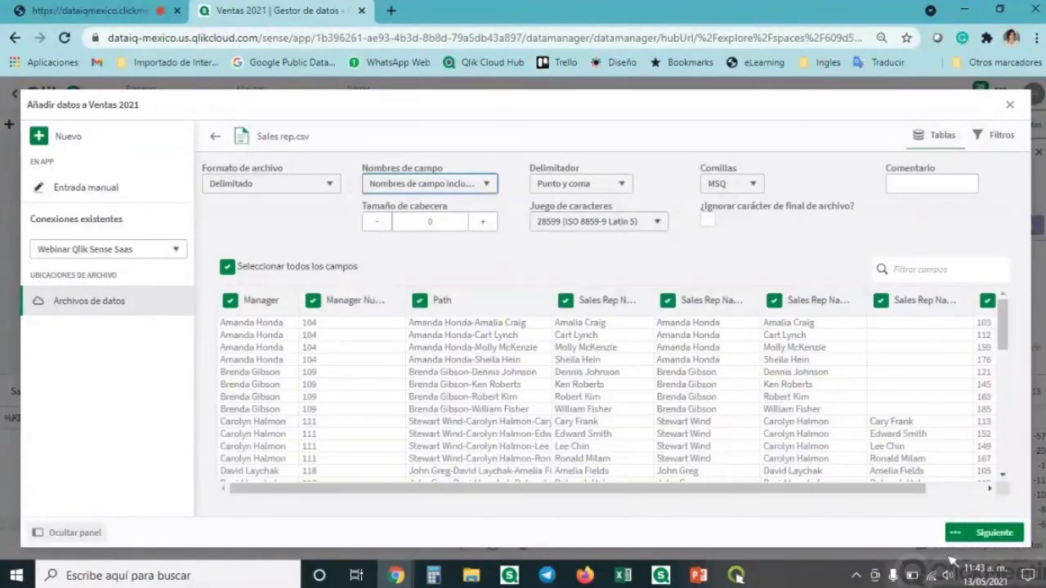
left_click(993, 533)
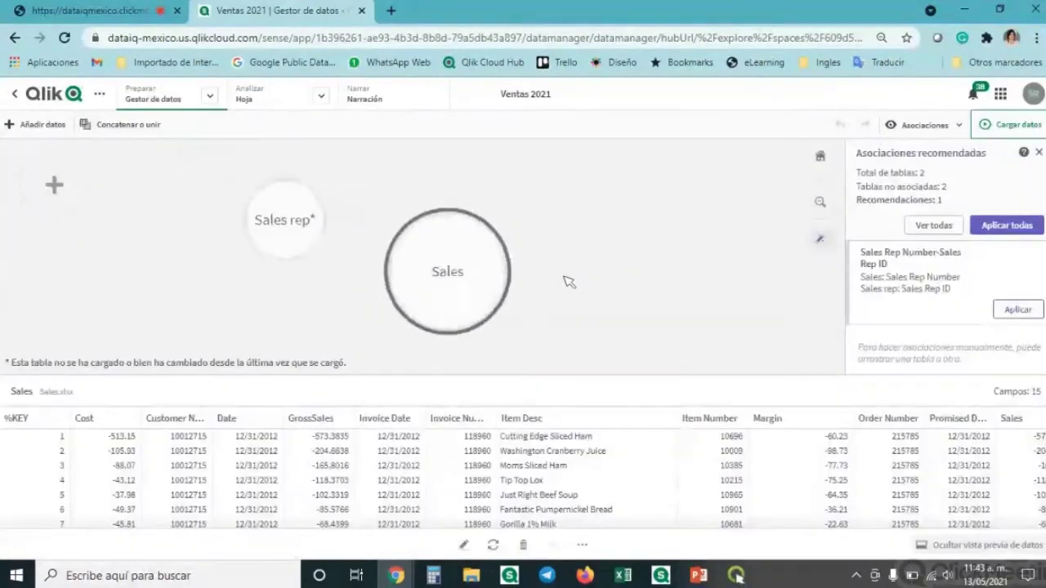
- Add the Customer table from Customers.xlsx in Archivos de datos with all its fields
left_click(42, 124)
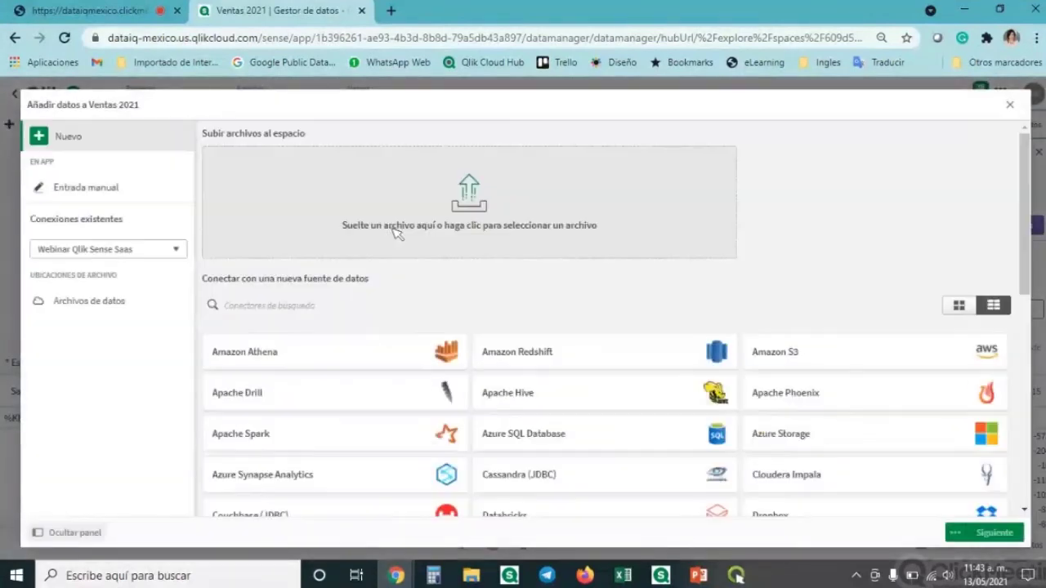
left_click(402, 225)
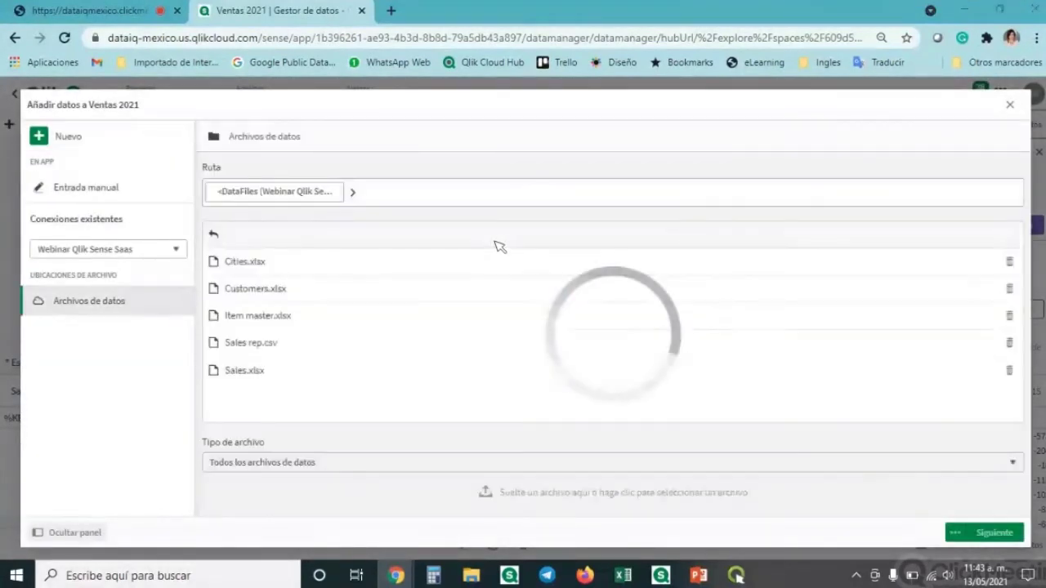
left_click(508, 10)
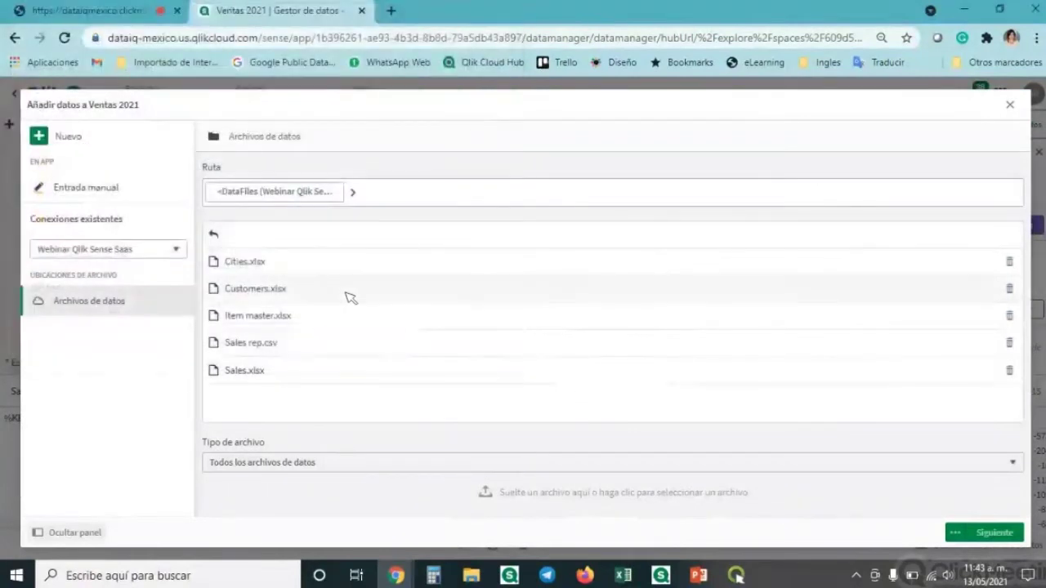
left_click(350, 296)
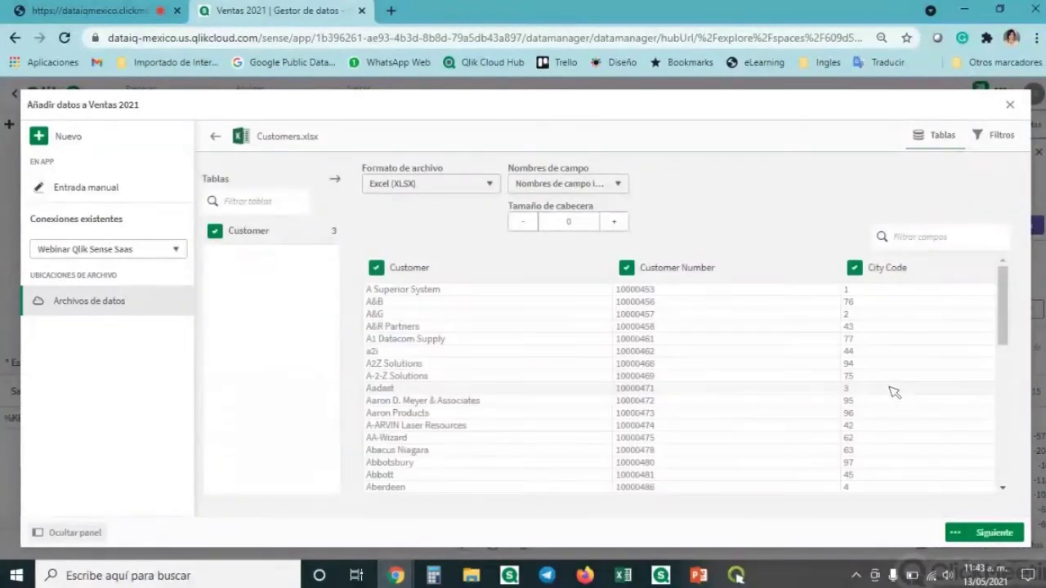
left_click(988, 533)
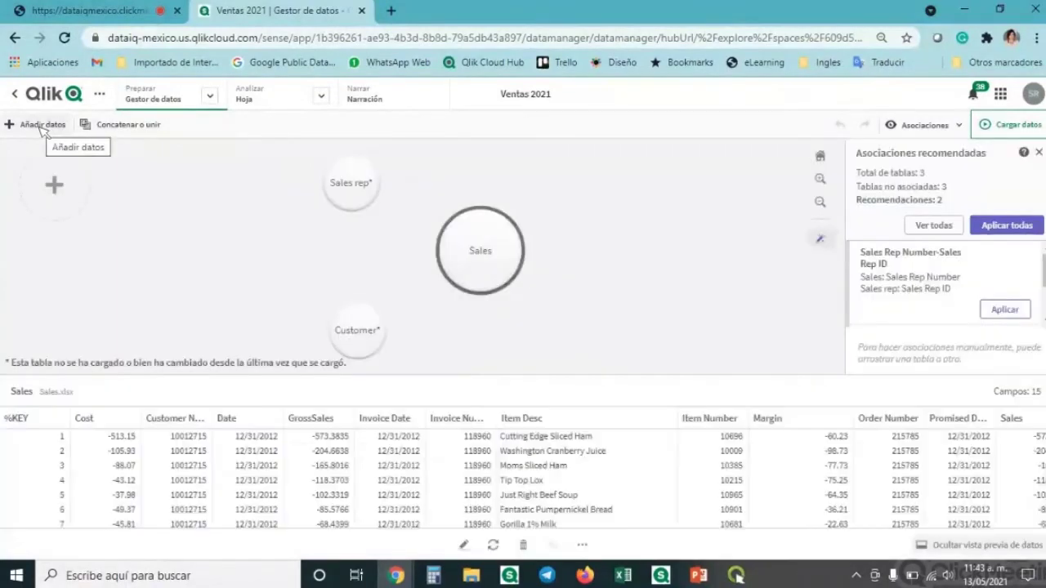
- Glance through the available data connectors and add the Cities table from Cities.xlsx in Archivos de datos
left_click(41, 127)
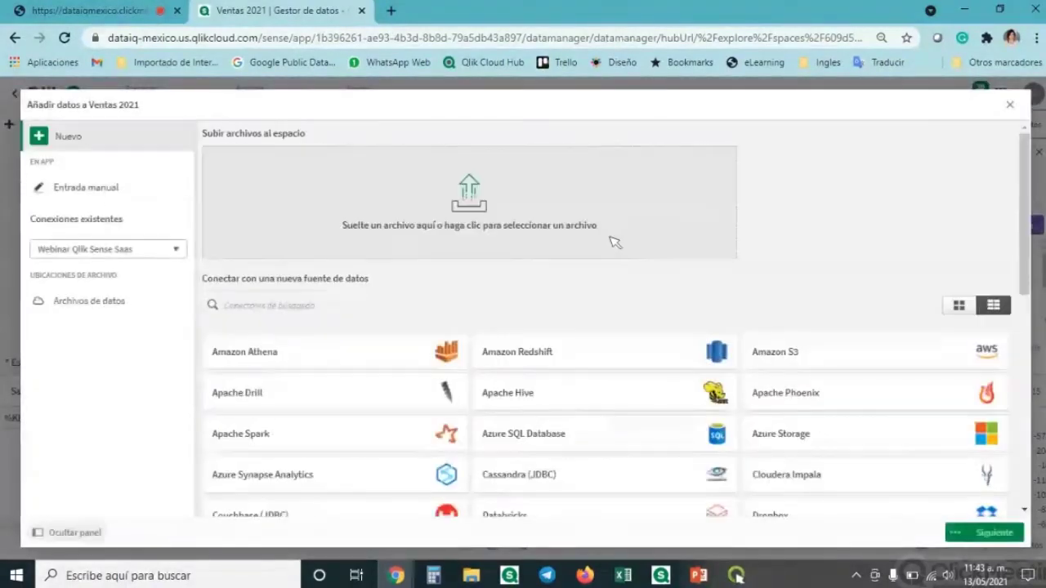
scroll(422, 393, "down", 4)
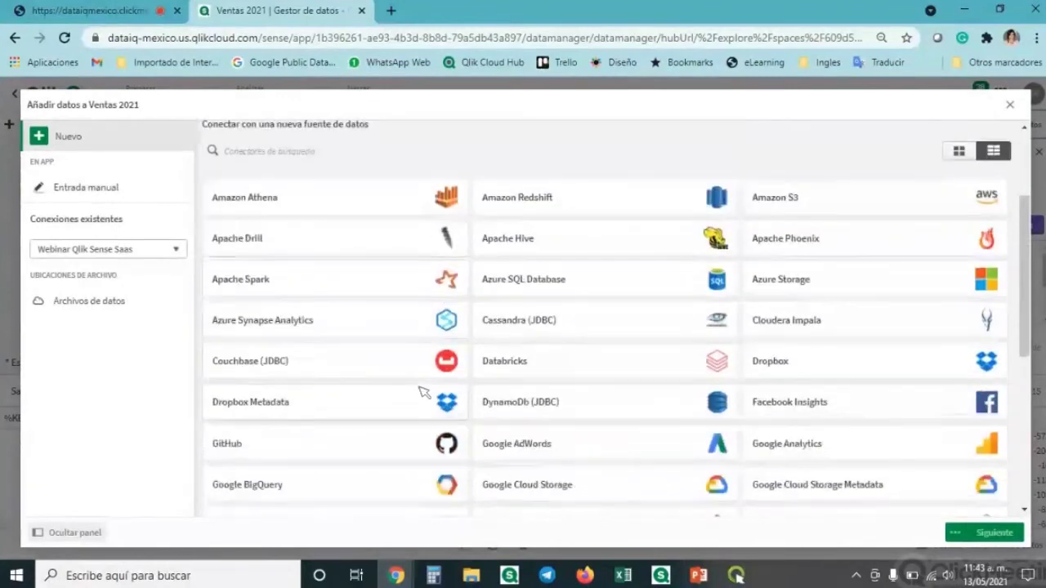
scroll(433, 391, "down", 2)
scroll(427, 390, "up", 6)
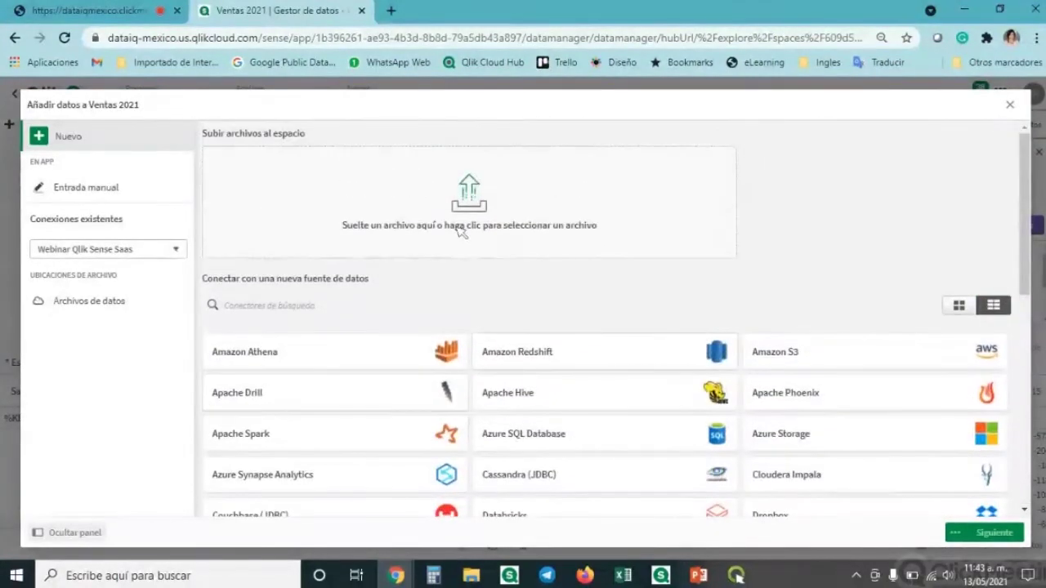
left_click(371, 209)
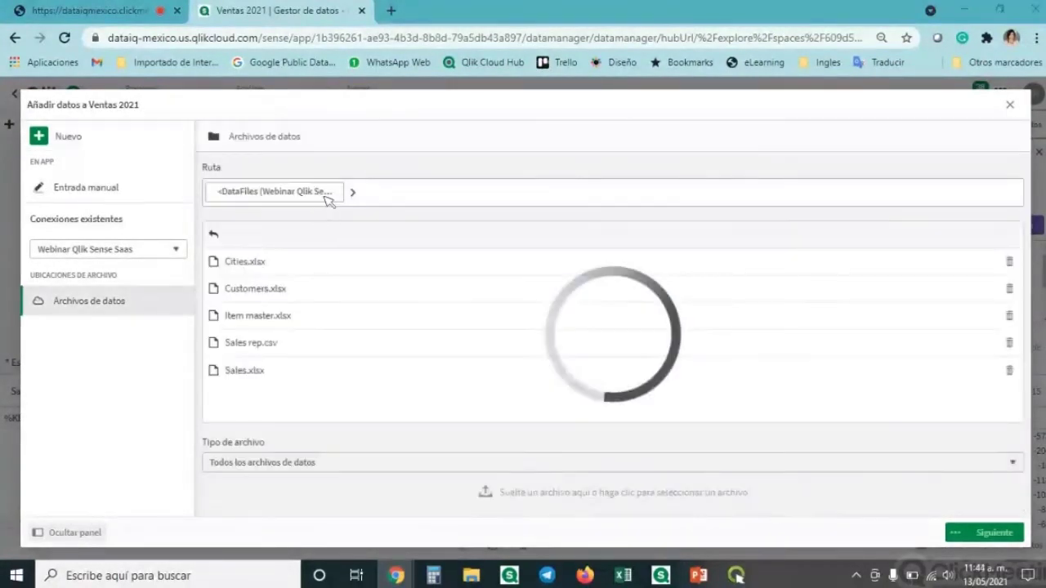
left_click(472, 342)
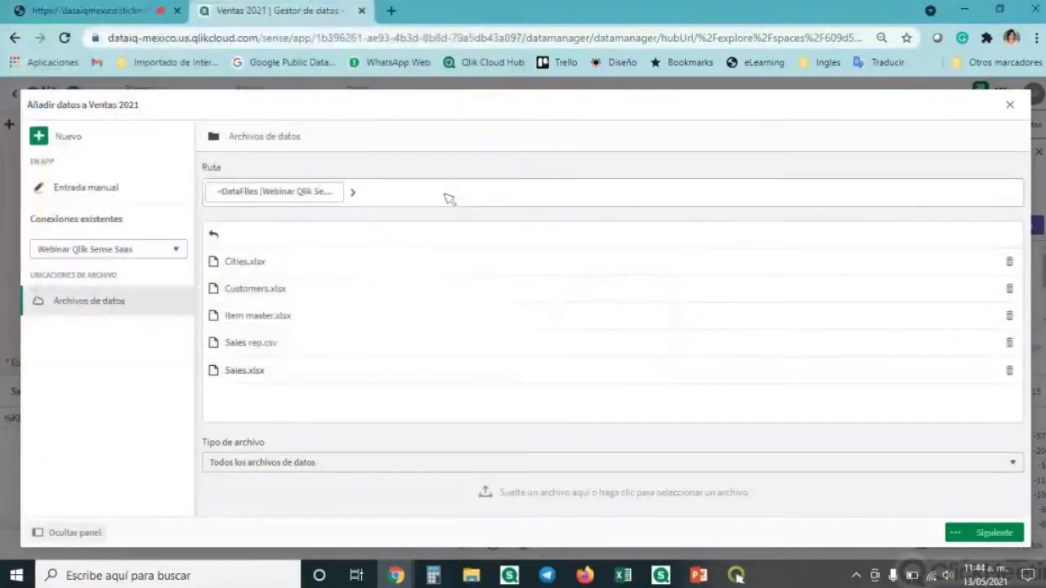
left_click(337, 268)
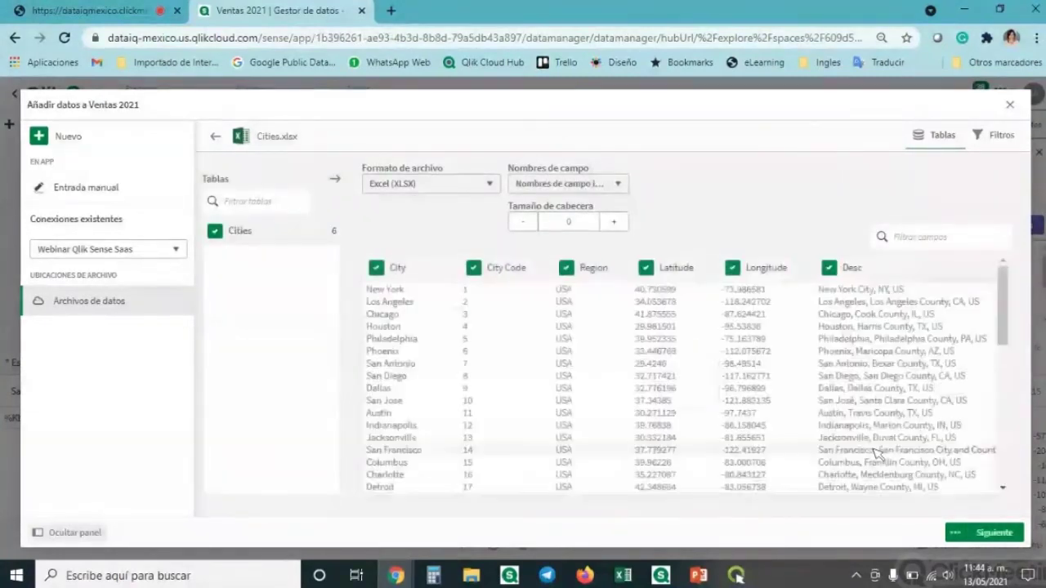
left_click(990, 533)
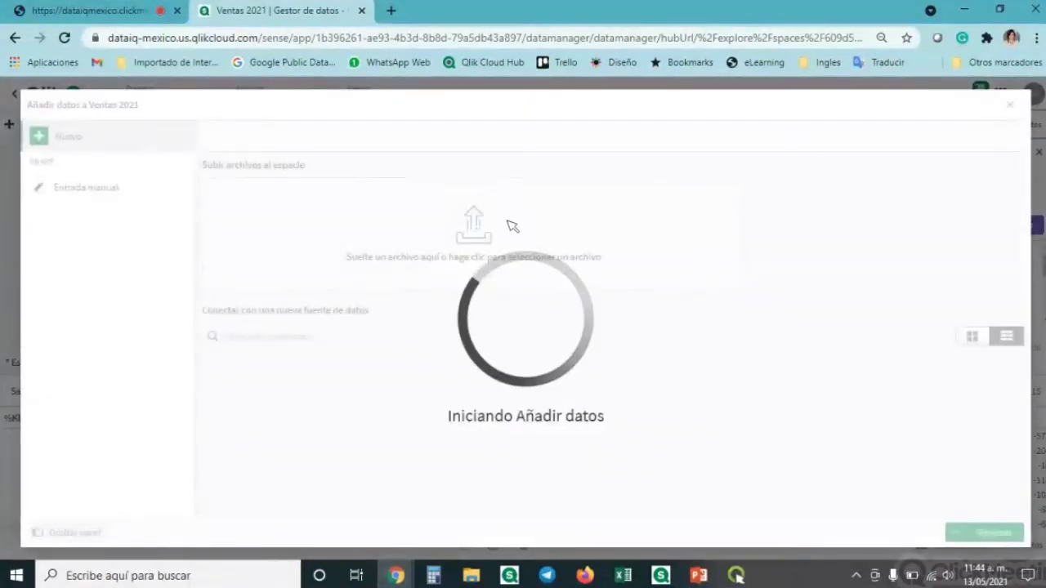
- Add the Item master table from Item master.xlsx in Archivos de datos
left_click(506, 225)
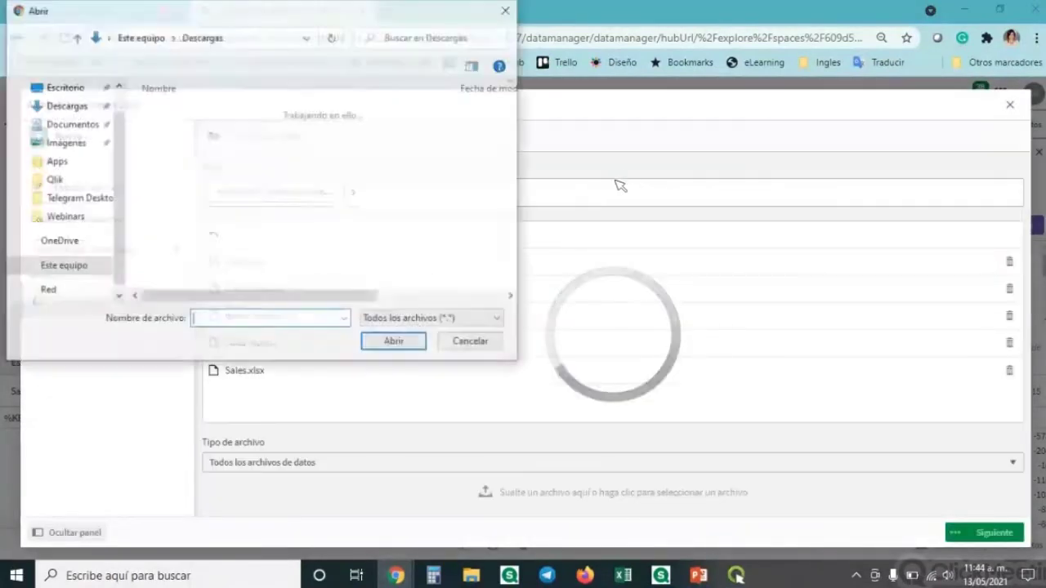
left_click(478, 344)
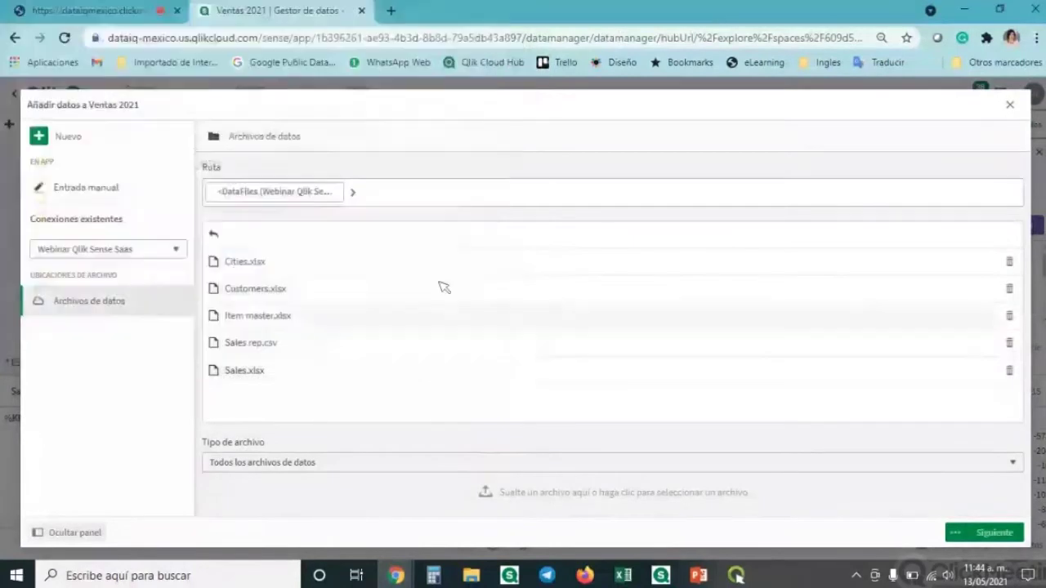
left_click(339, 320)
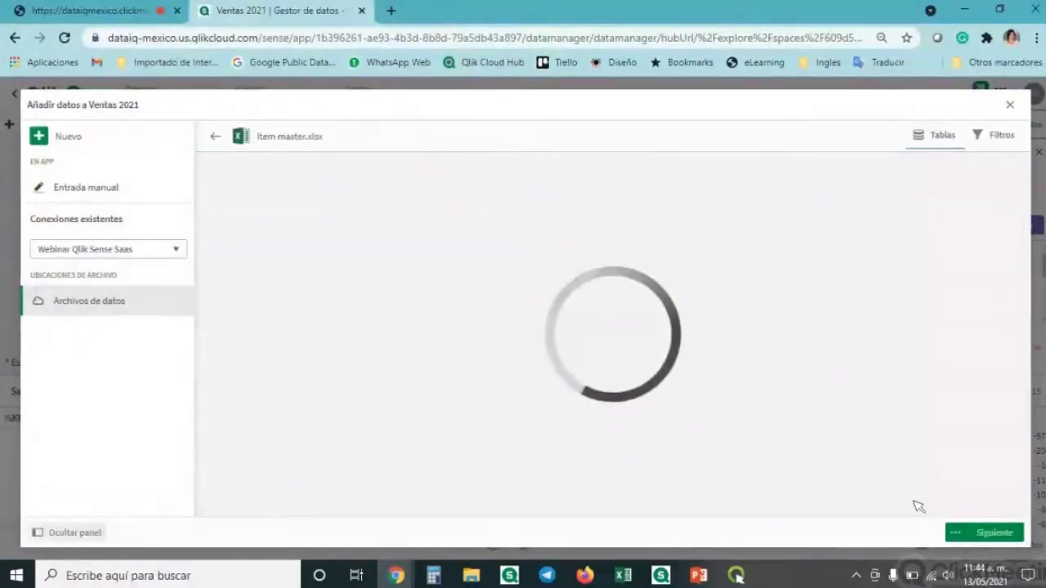
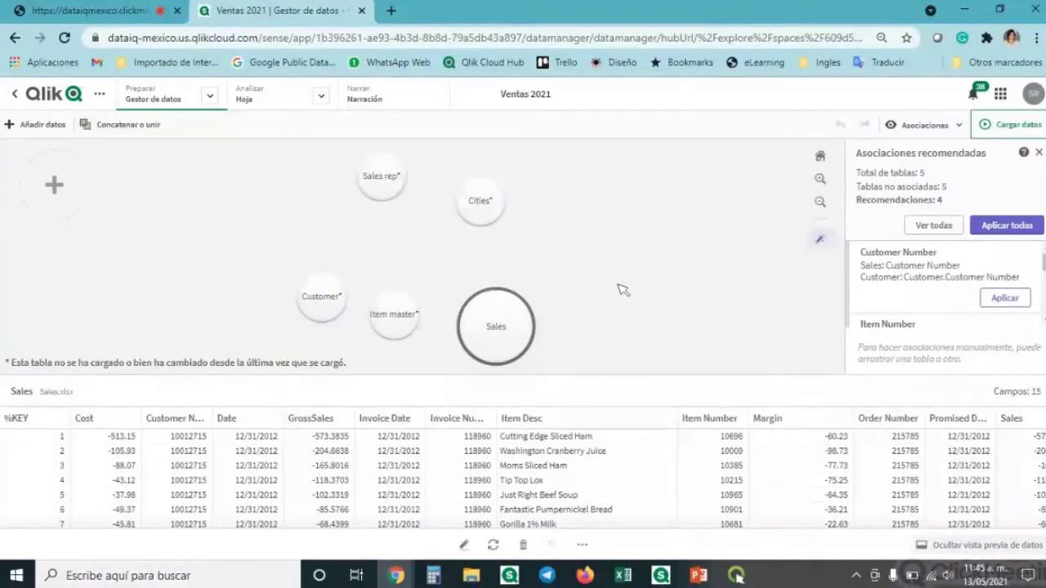
- Compare how the Customer table matches the other tables and associate it with Sales through Customer Number
left_click_drag(339, 308, 471, 231)
left_click_drag(397, 216, 443, 310)
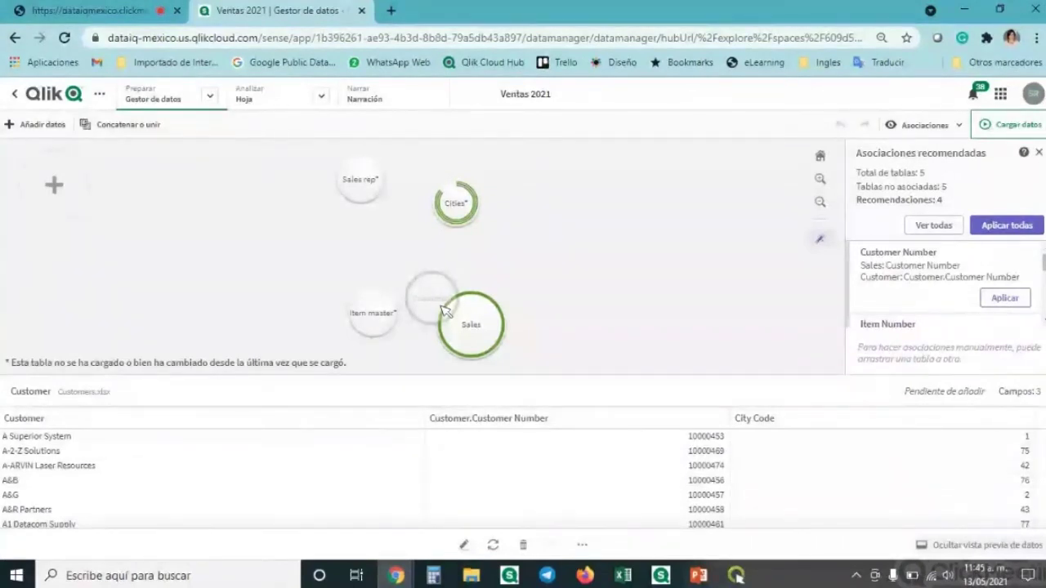
left_click_drag(444, 310, 444, 312)
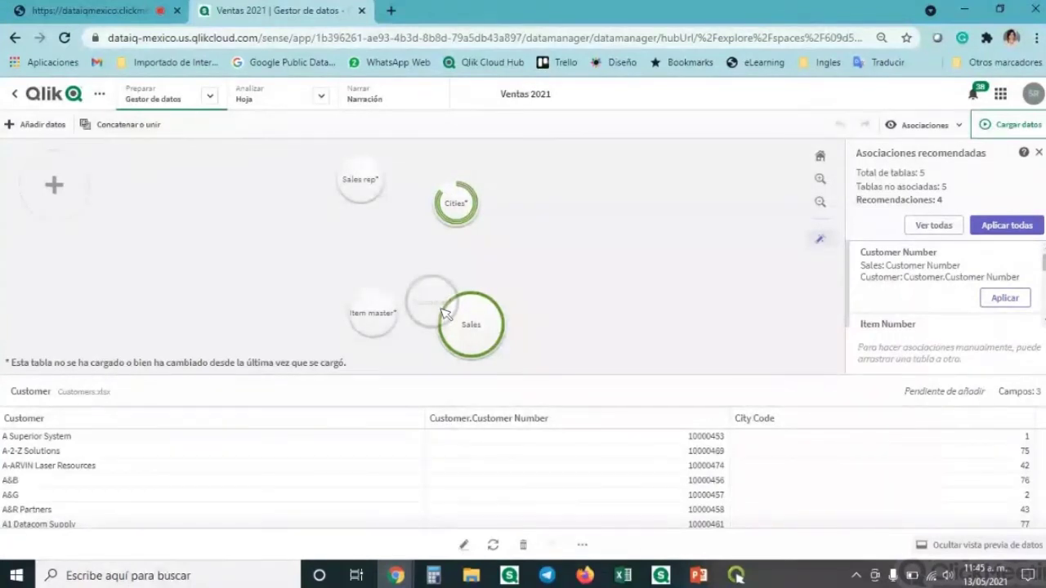
left_click_drag(443, 312, 462, 297)
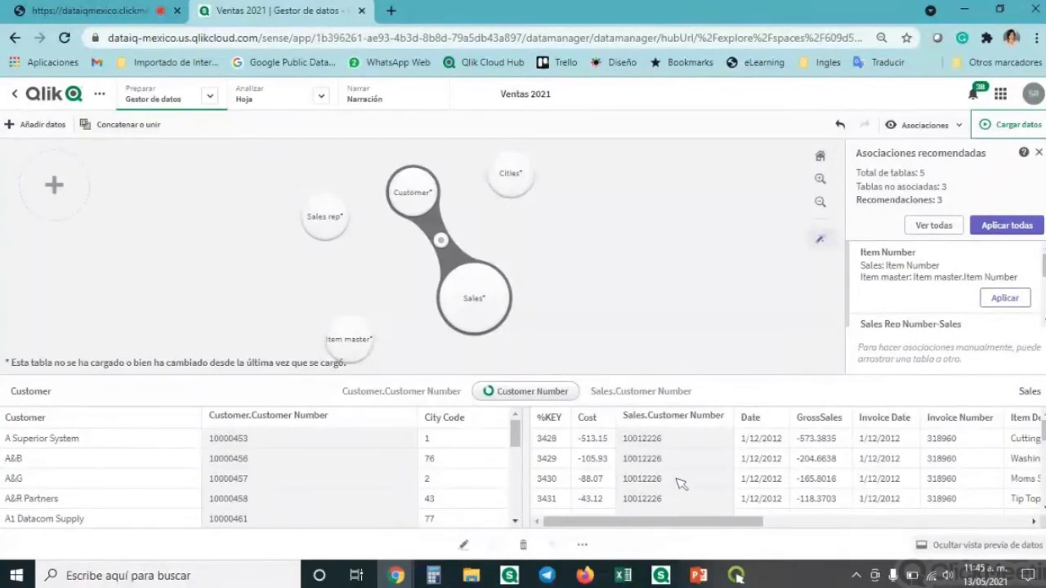
- Try a custom association between Customer and Sales pairing City Code with %KEY, and cancel it
left_click(535, 392)
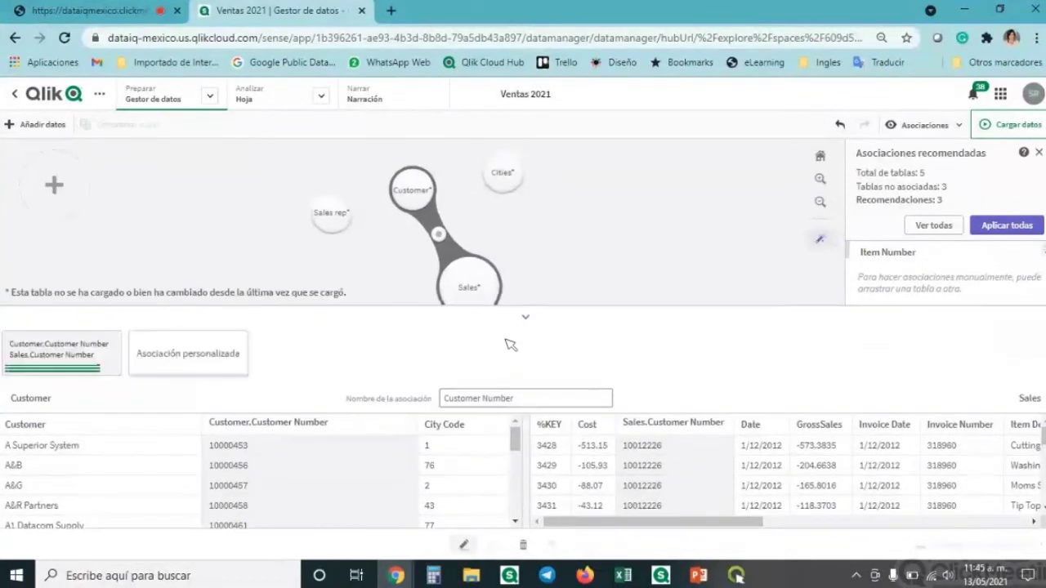
left_click(228, 365)
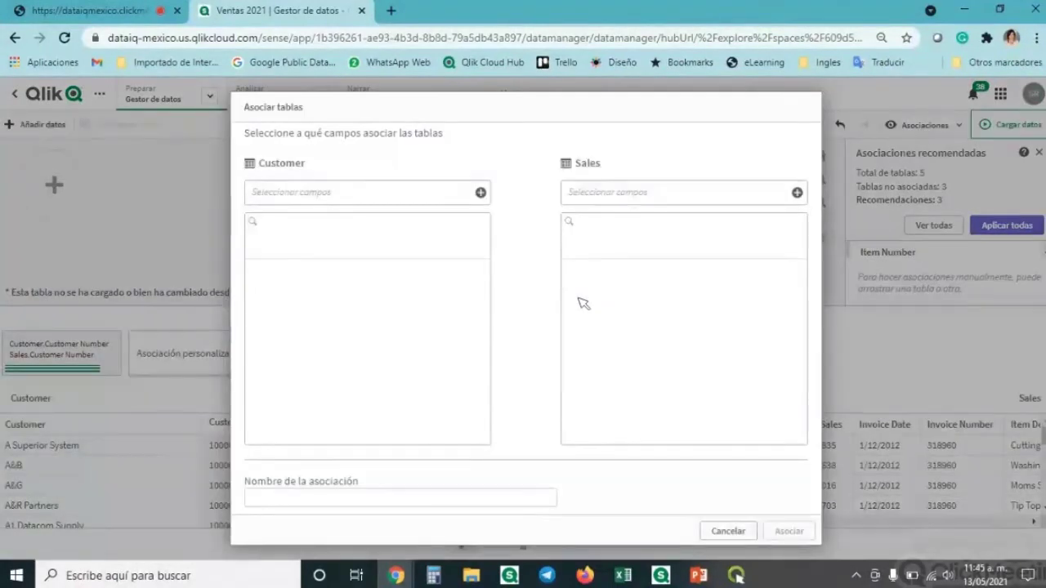
left_click(480, 193)
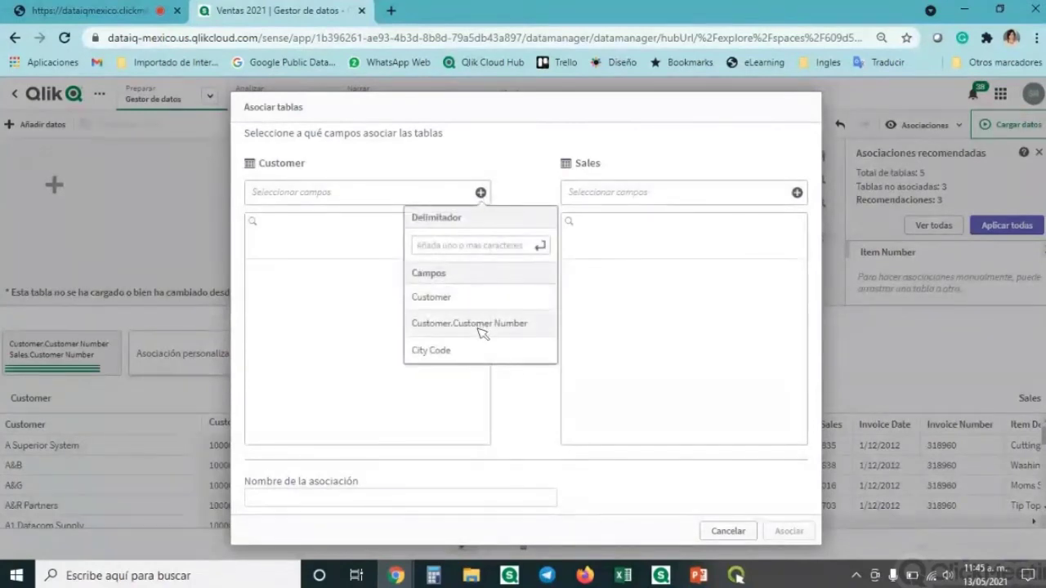
left_click(675, 180)
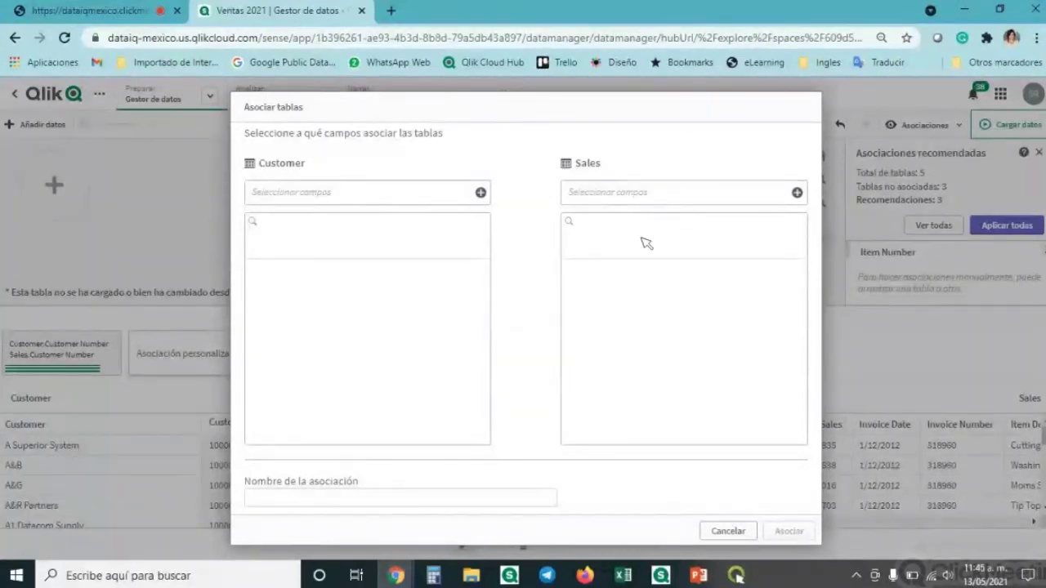
left_click(480, 193)
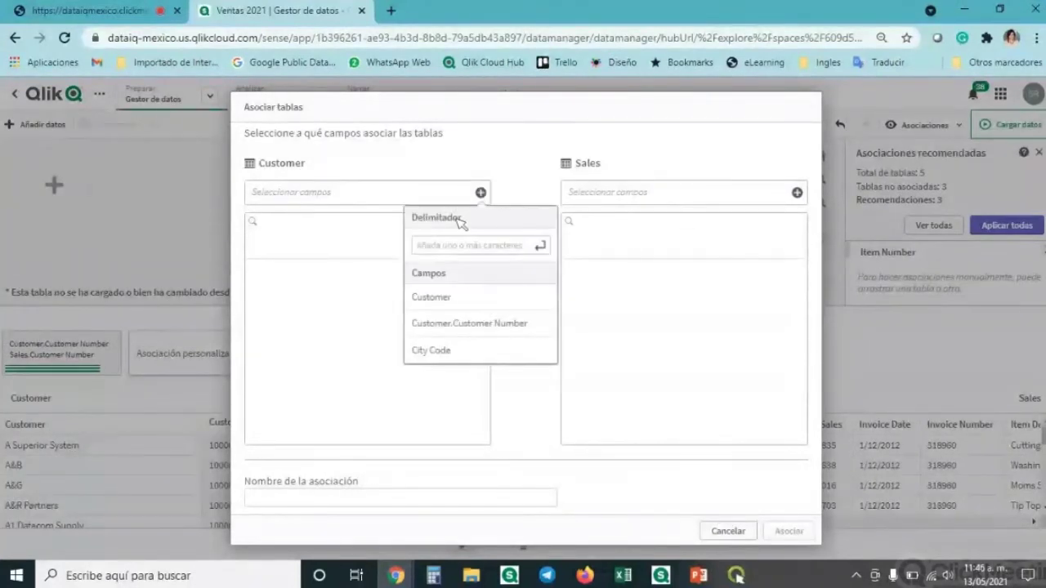
left_click(460, 352)
left_click(797, 193)
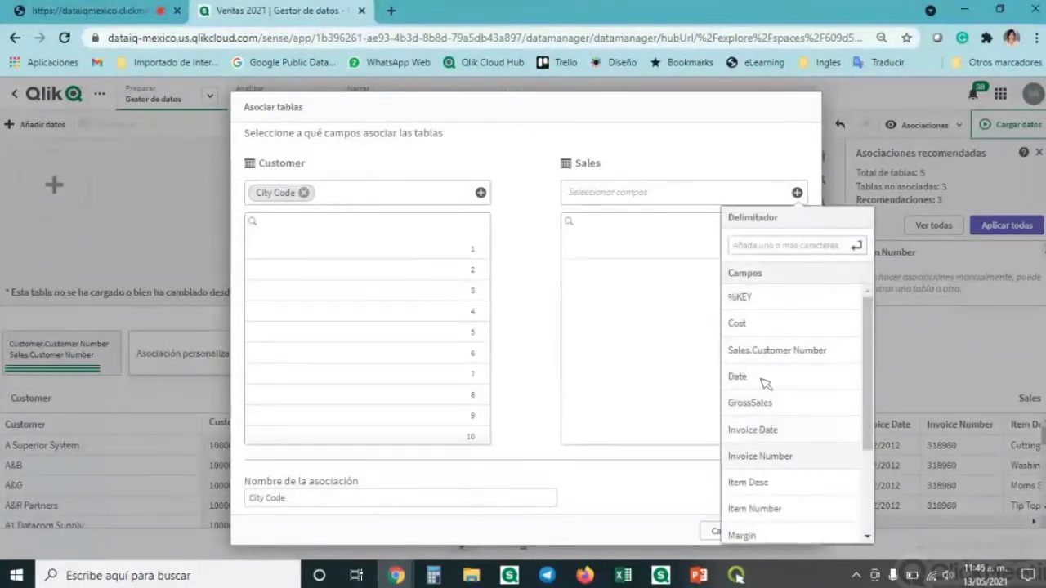
left_click(759, 297)
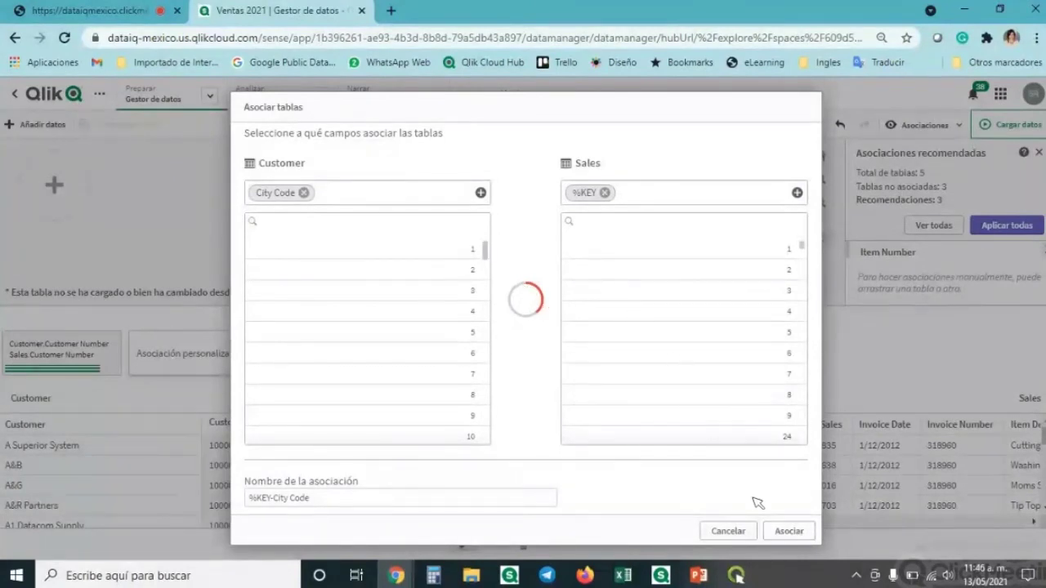
left_click(730, 531)
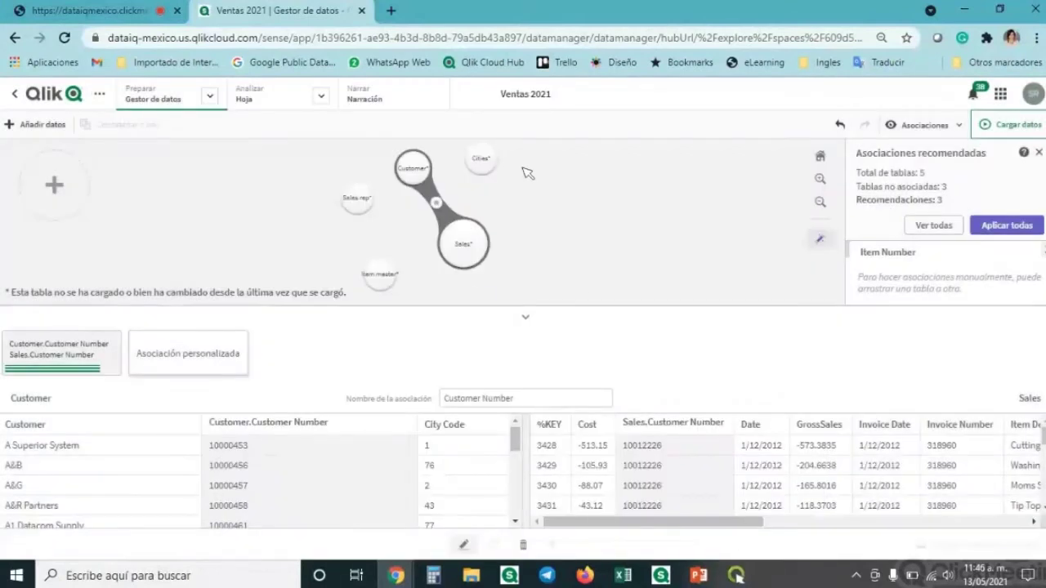
left_click(525, 317)
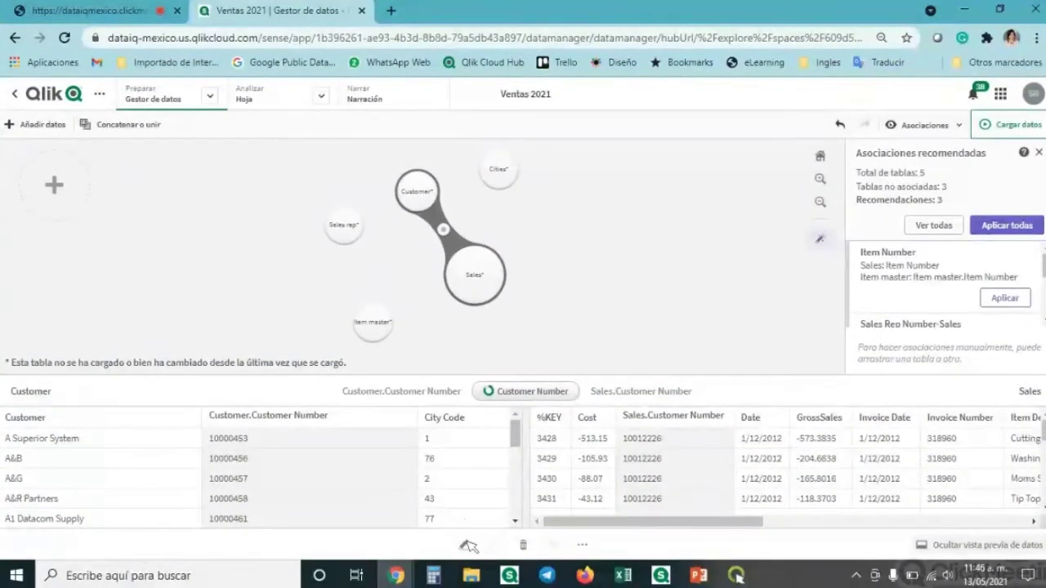
left_click(473, 576)
left_click(474, 577)
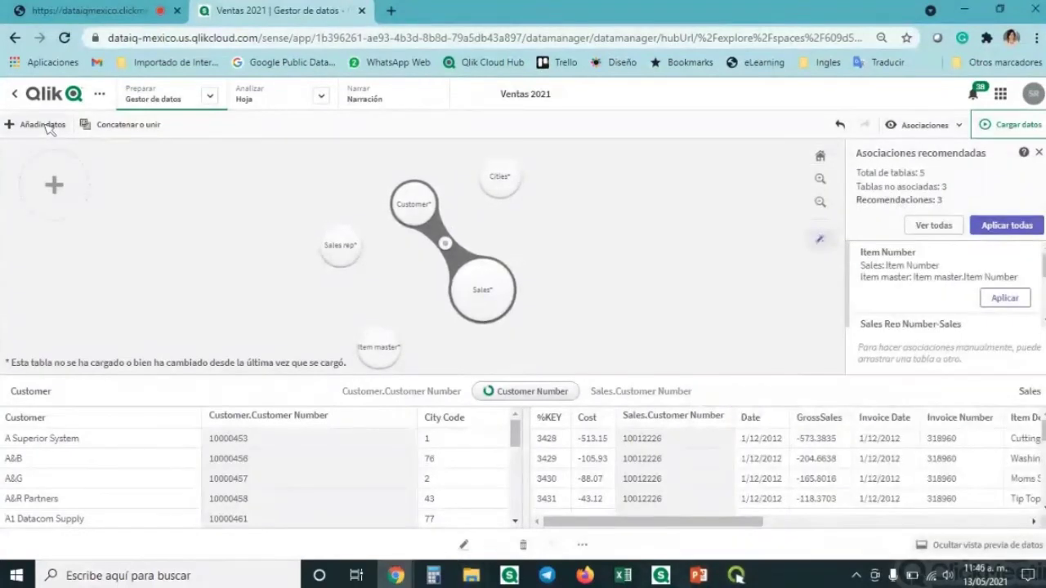
left_click(48, 126)
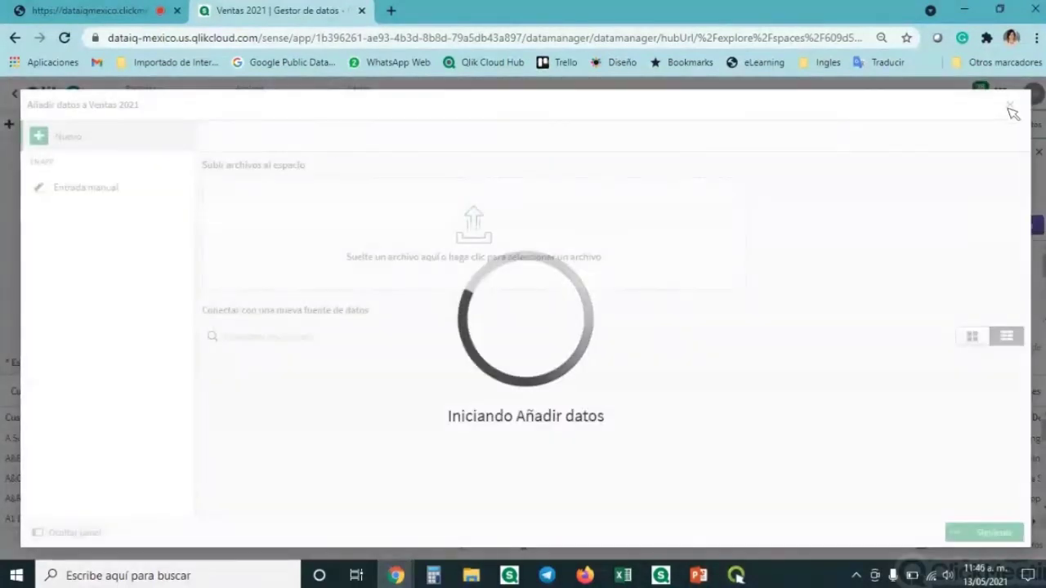
left_click(1011, 107)
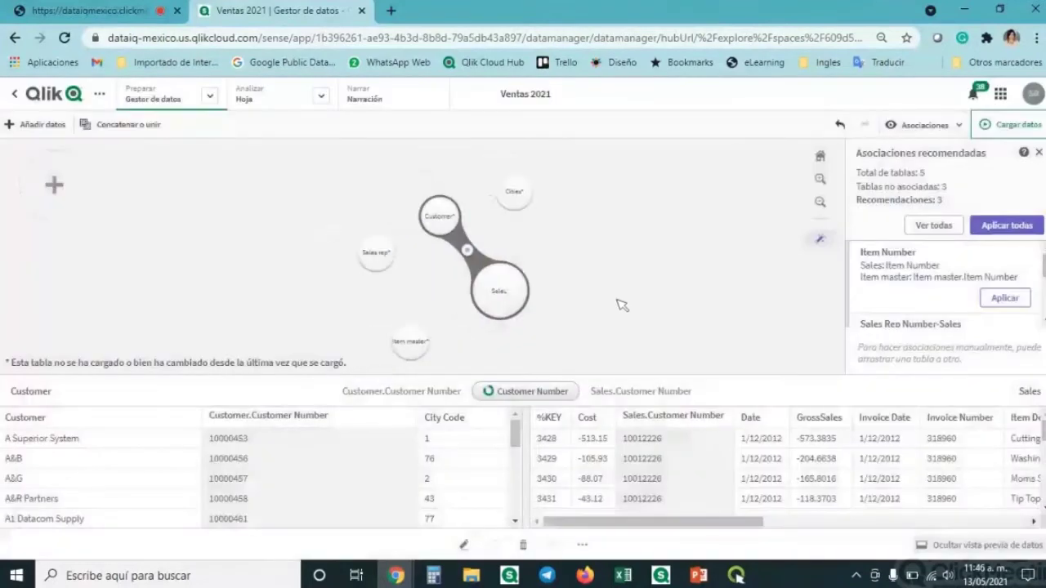
- Preview all recommended associations for the unlinked Cities, Sales rep and Item master tables and apply them all
left_click(476, 577)
left_click(474, 577)
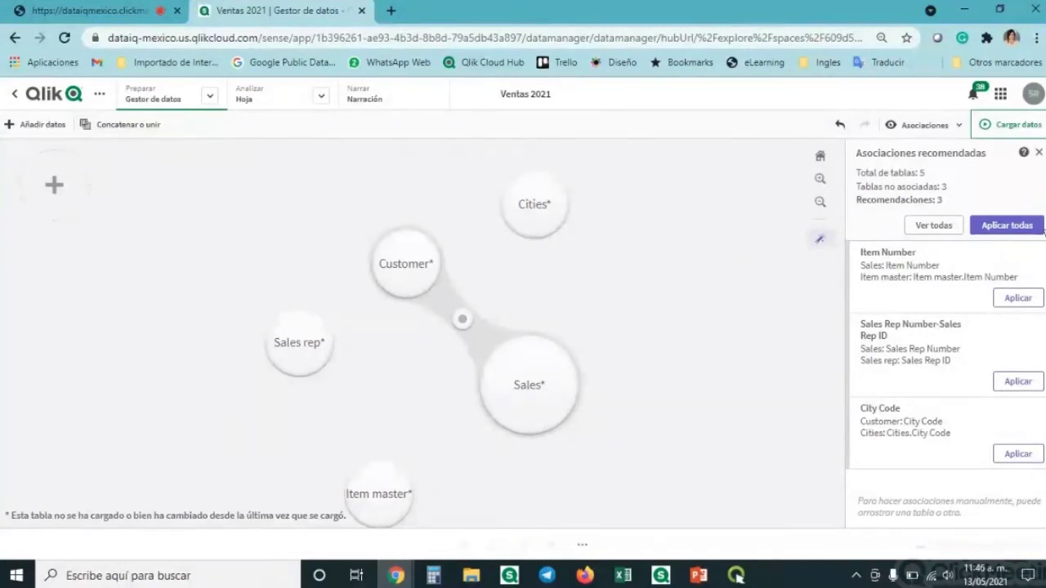
left_click(934, 226)
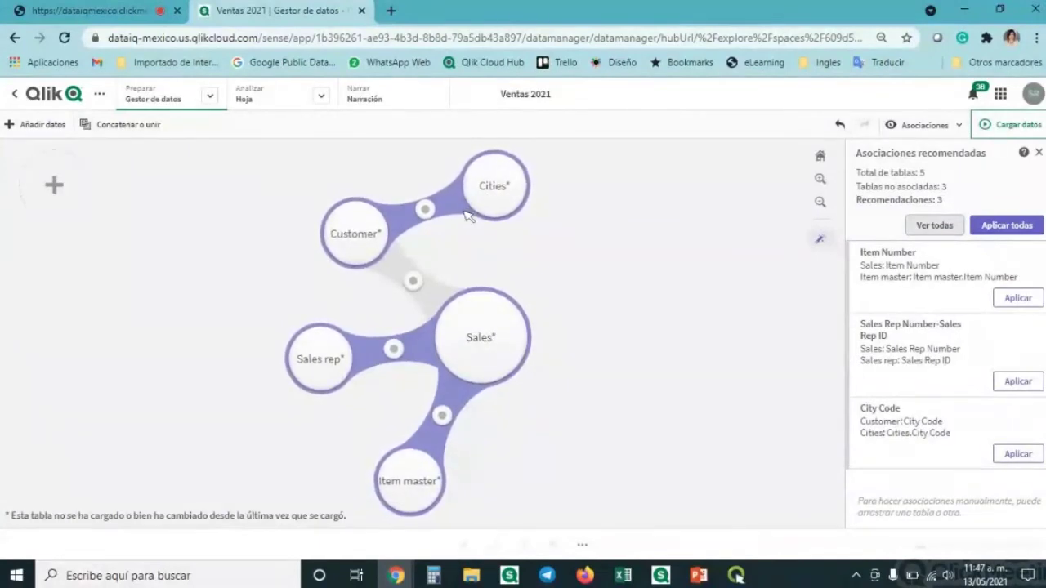
left_click(1001, 228)
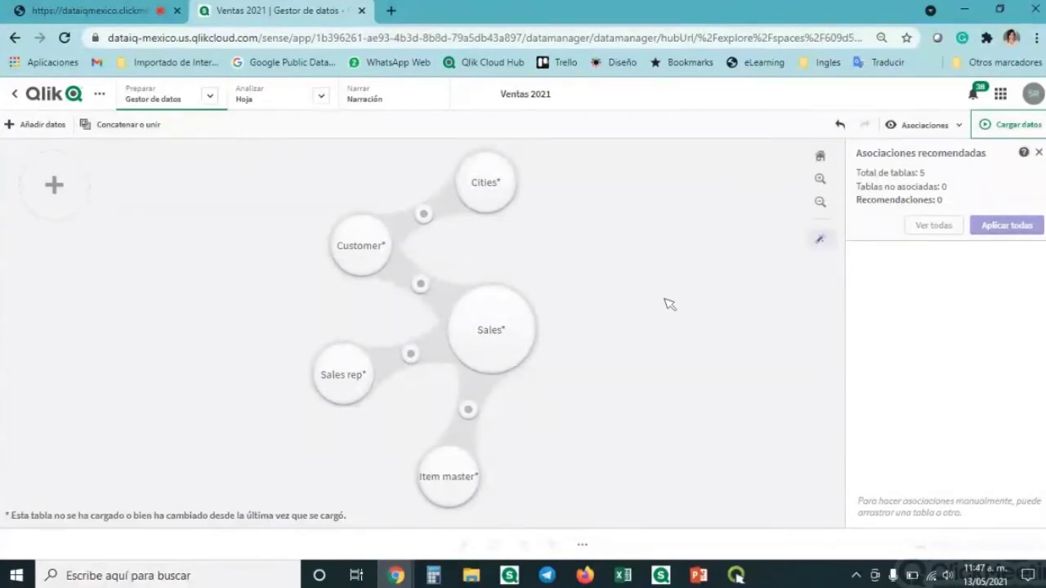
- Compare the data manager's table view with its associations view, finishing in the table view
left_click(931, 130)
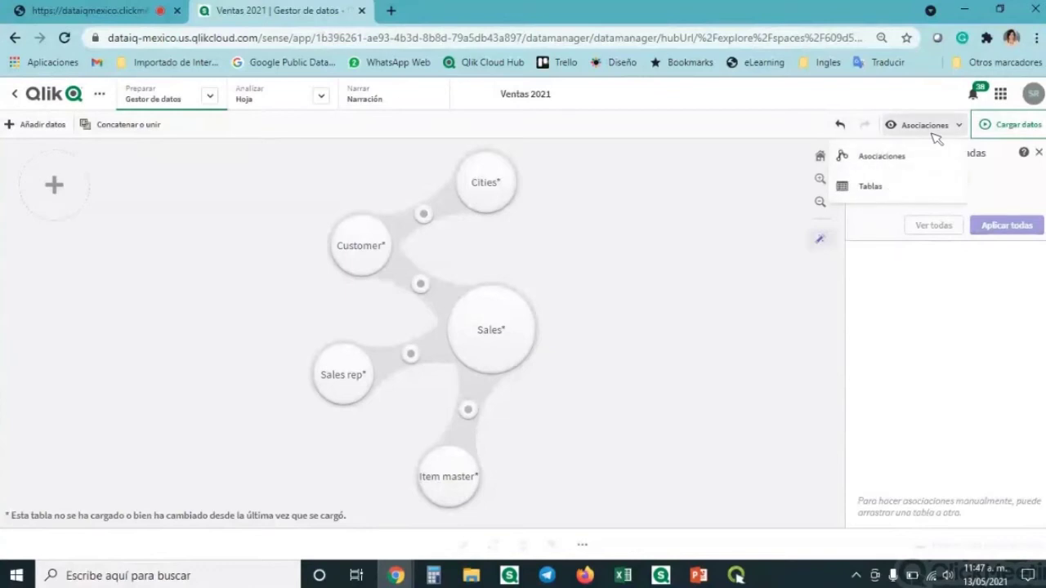
left_click(871, 188)
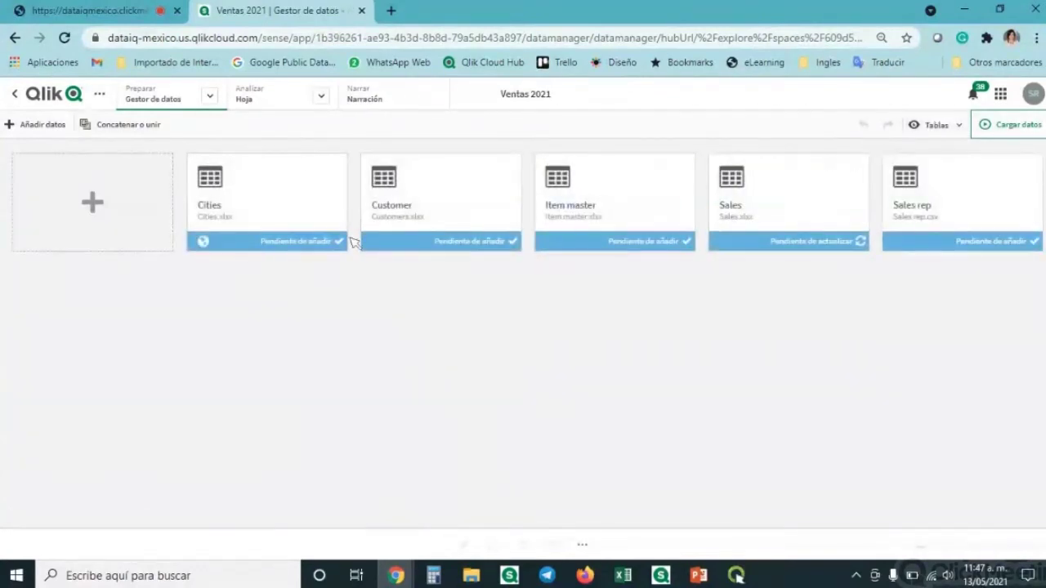
left_click(933, 126)
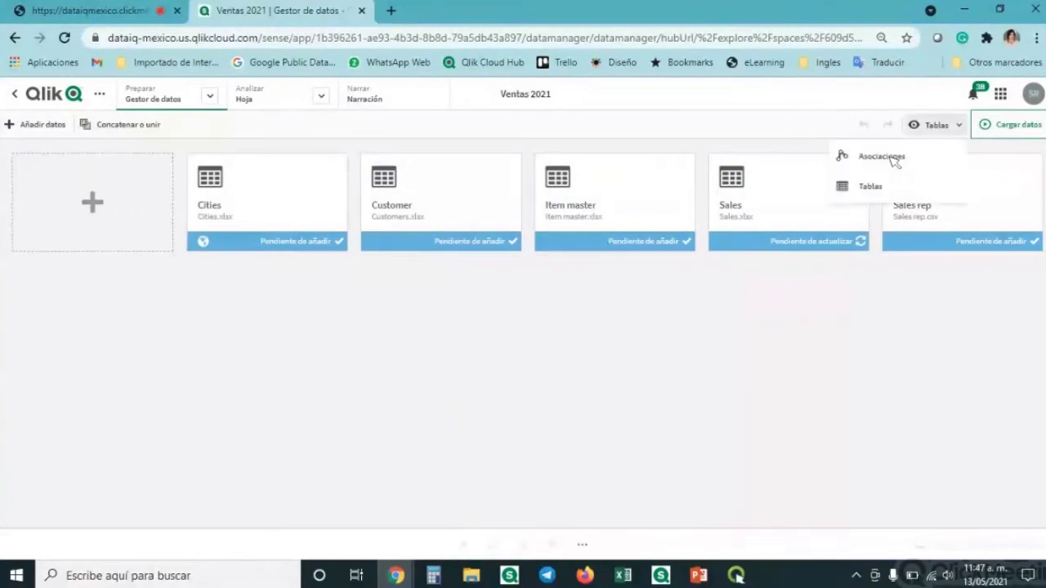
left_click(882, 156)
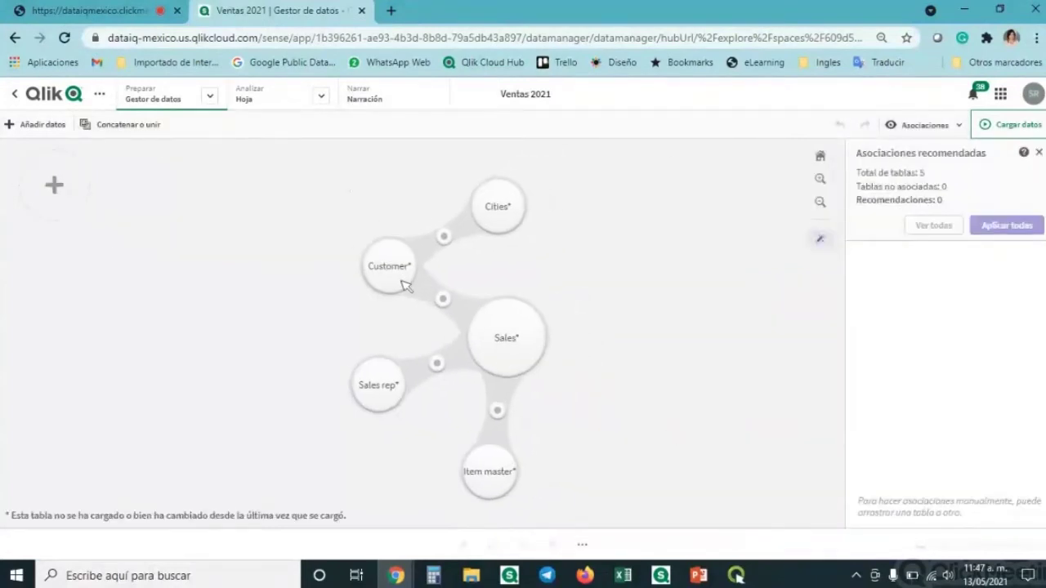
left_click(922, 125)
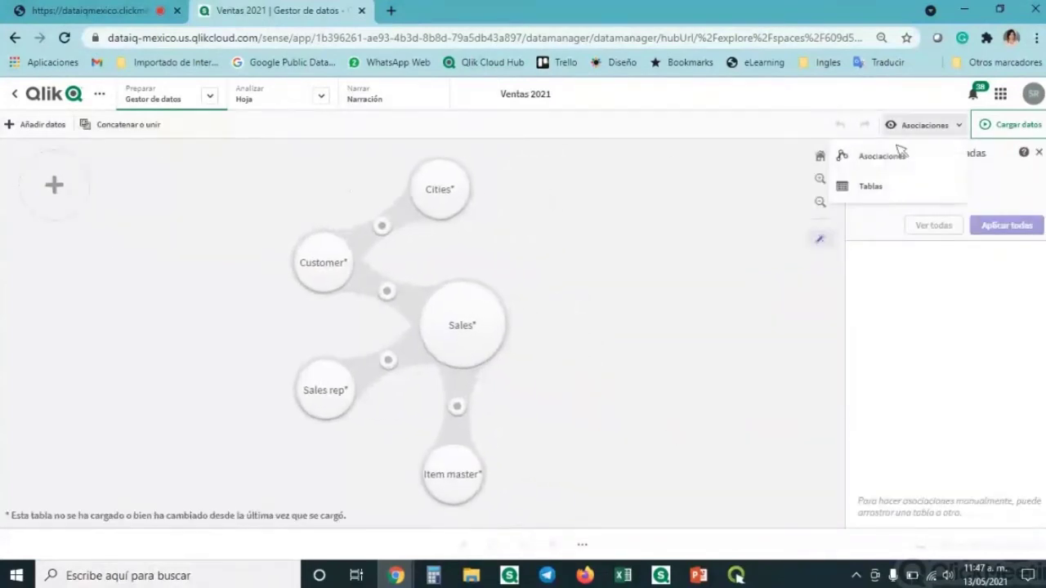
left_click(882, 188)
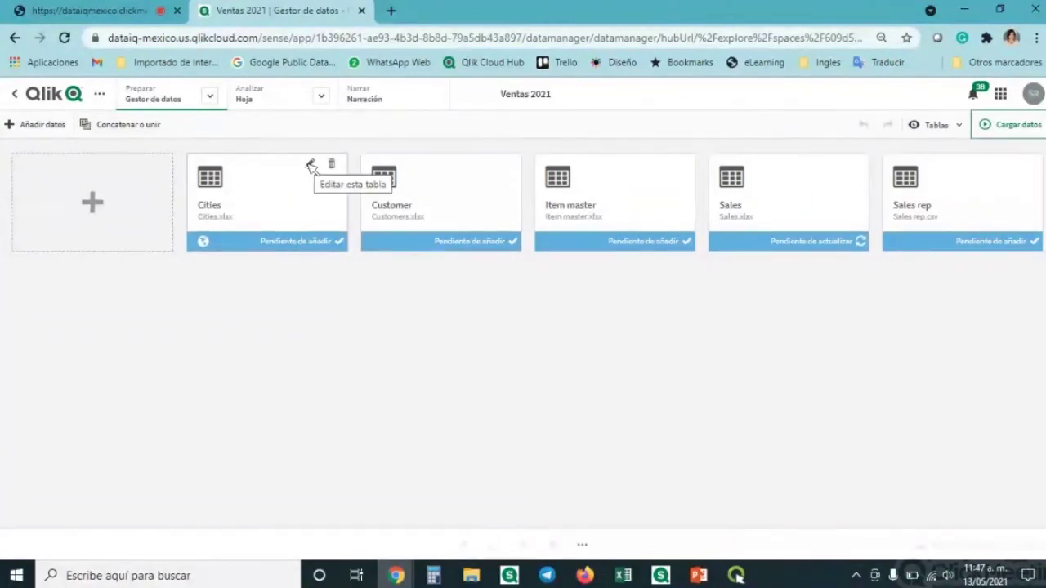
- Open the Cities table for editing and examine the Latitude field's summary and value distribution
left_click(312, 166)
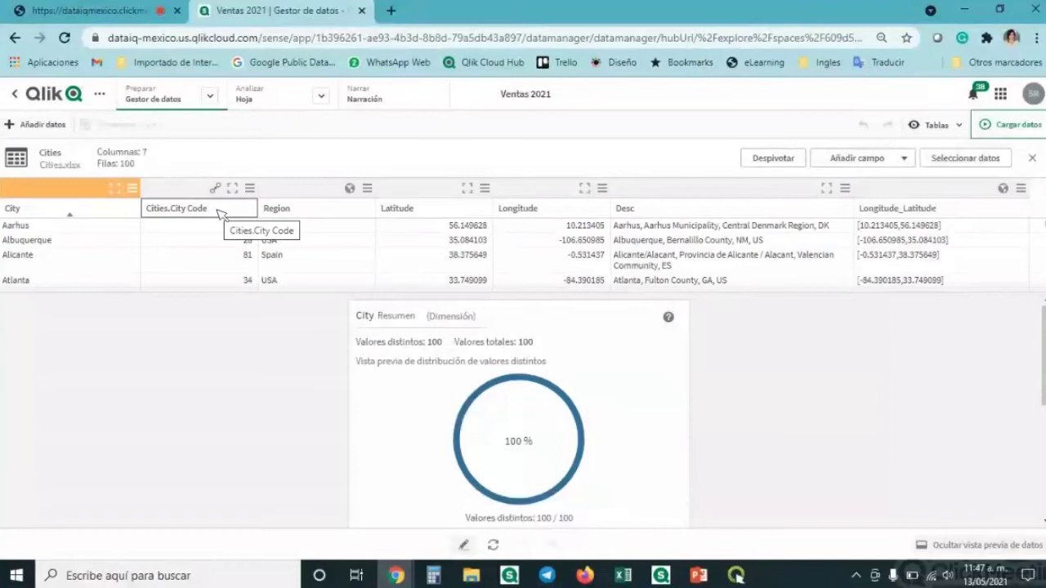
left_click(433, 210)
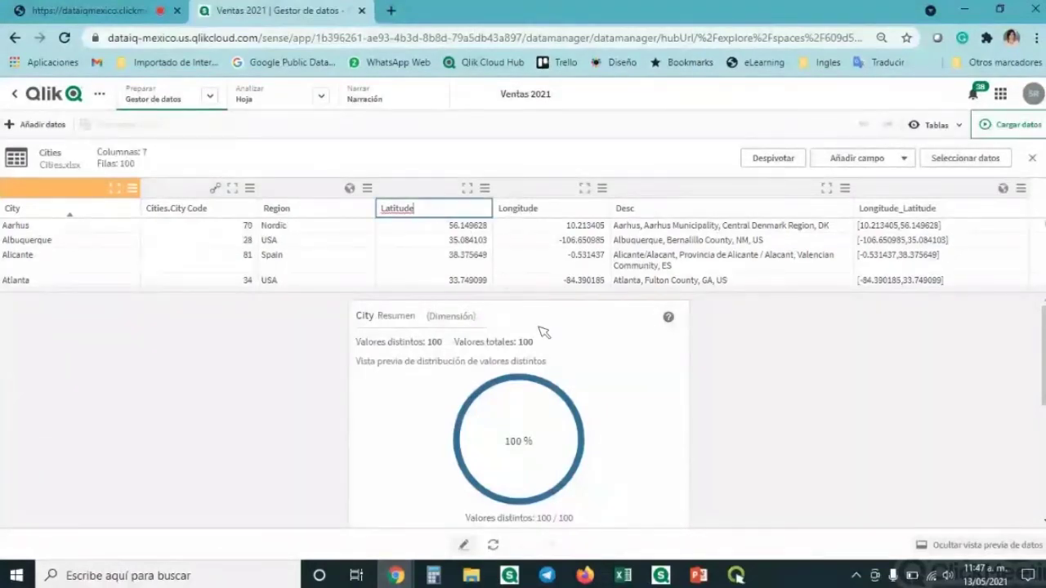
left_click(433, 202)
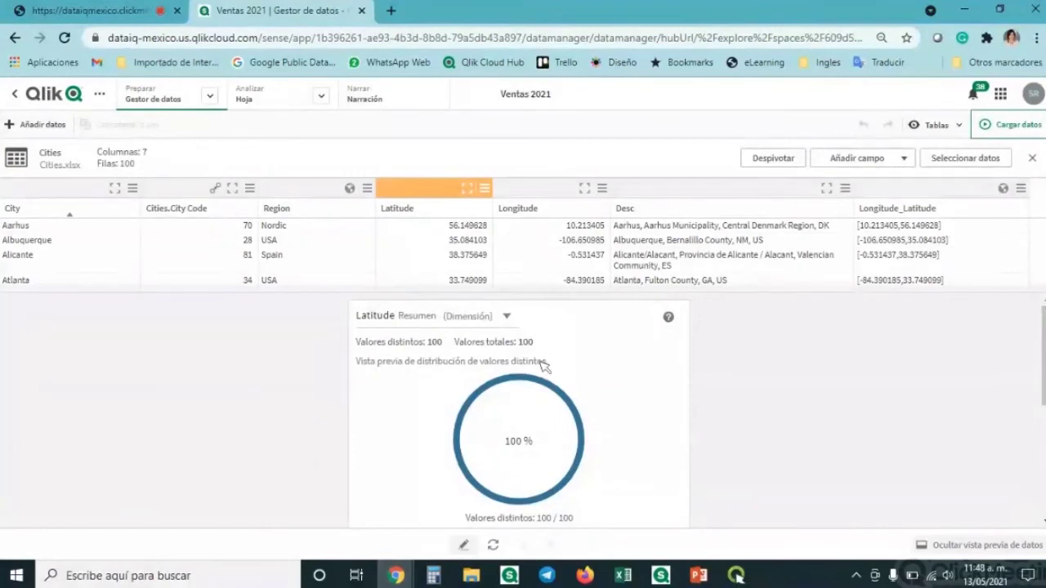
scroll(649, 405, "down", 3)
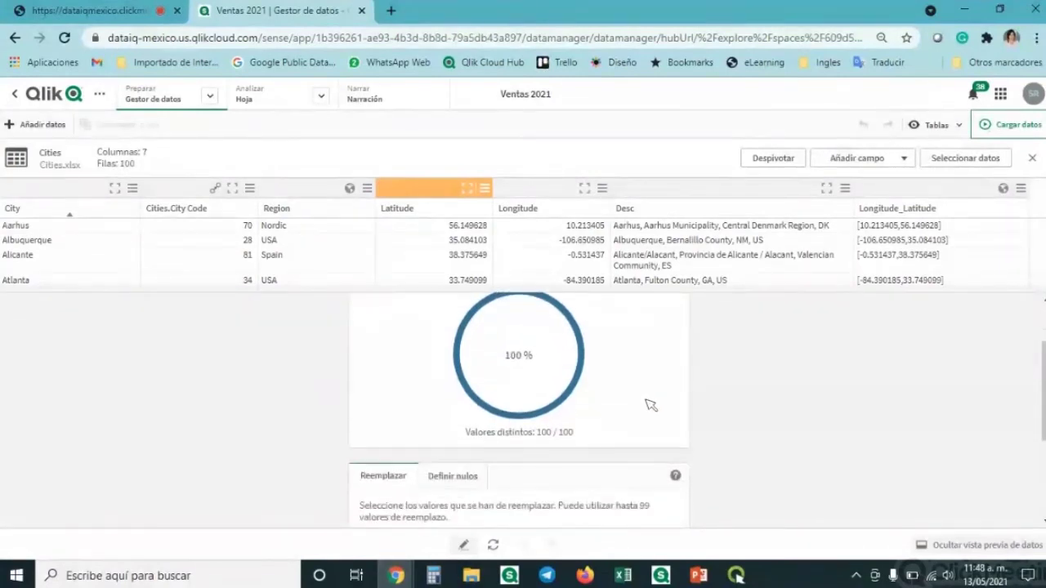
scroll(651, 405, "down", 1)
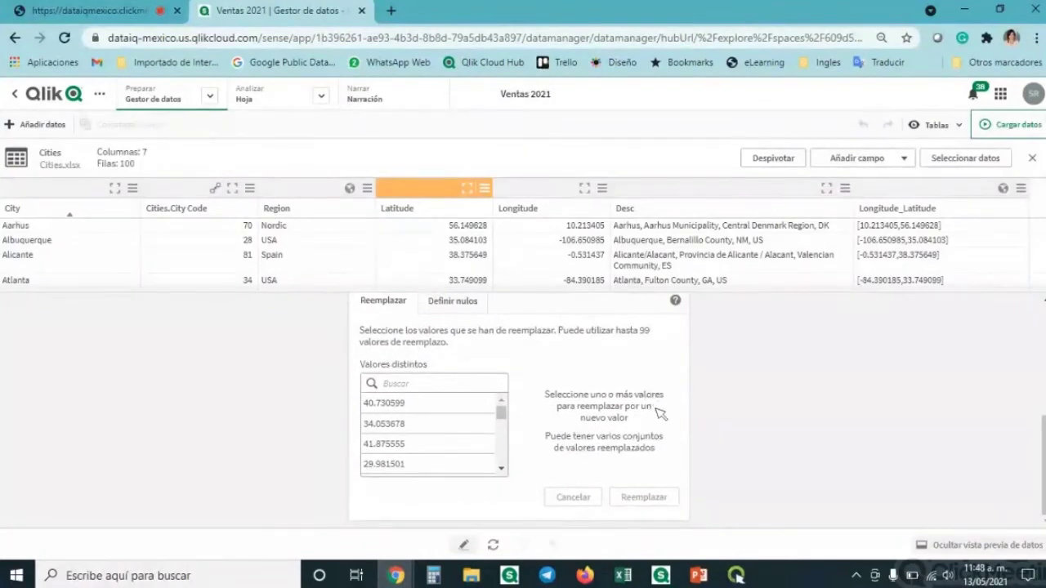
- Examine the replacement options for Latitude using the value 40.730599, and the options for defining its null values
left_click(442, 402)
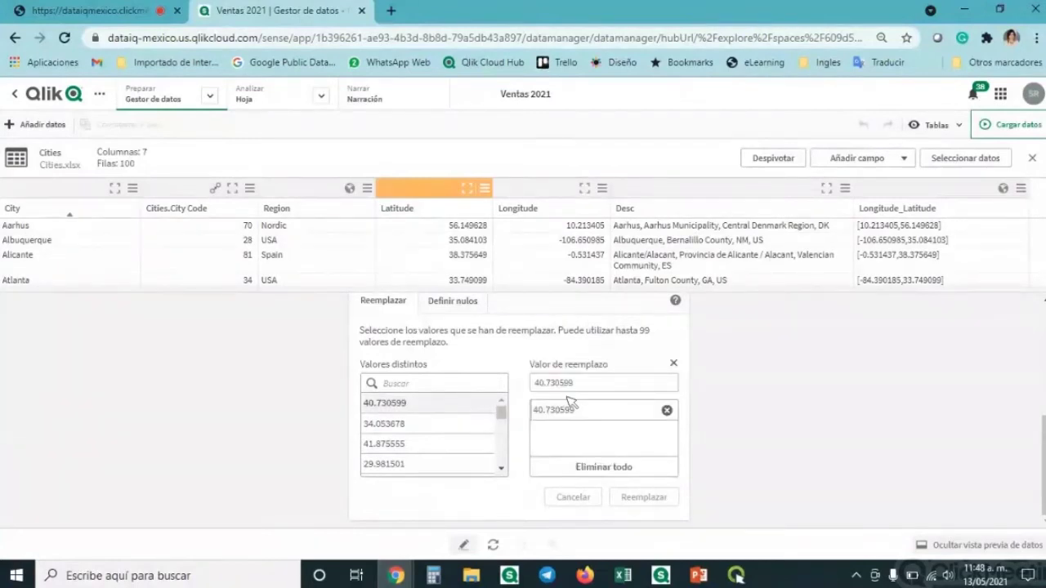
left_click_drag(590, 383, 503, 382)
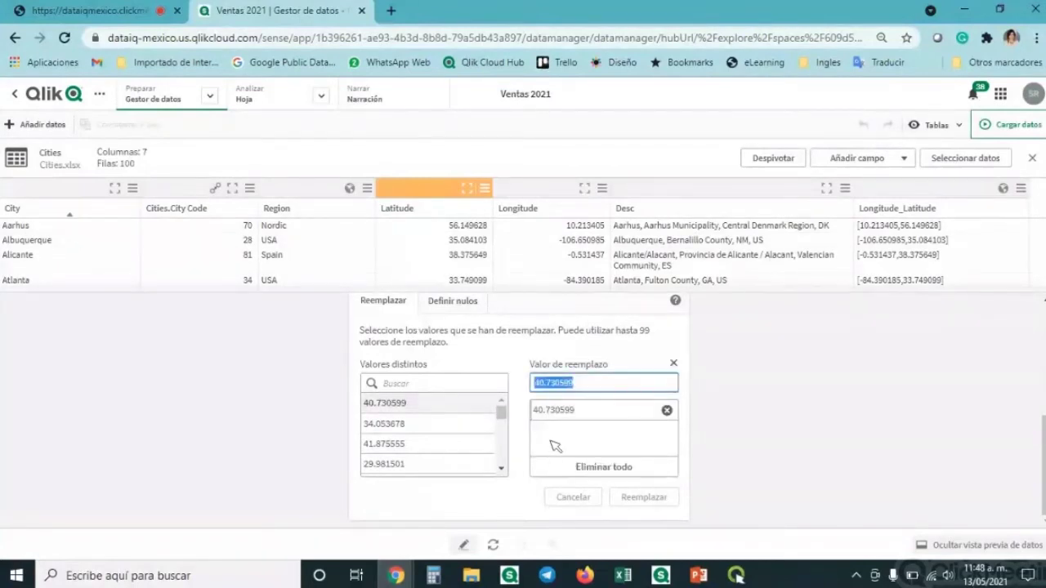
scroll(452, 464, "up", 1)
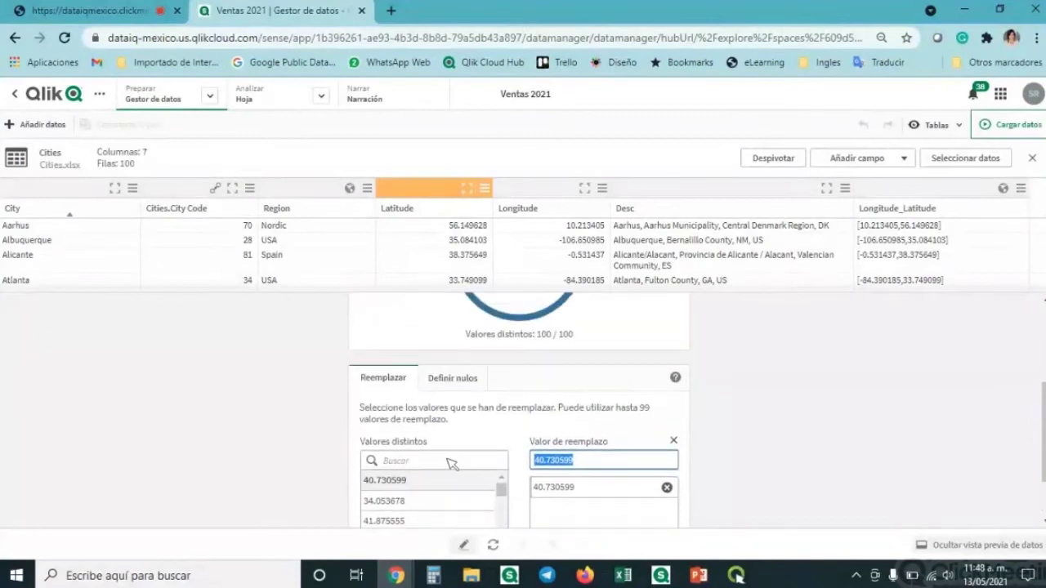
left_click(461, 384)
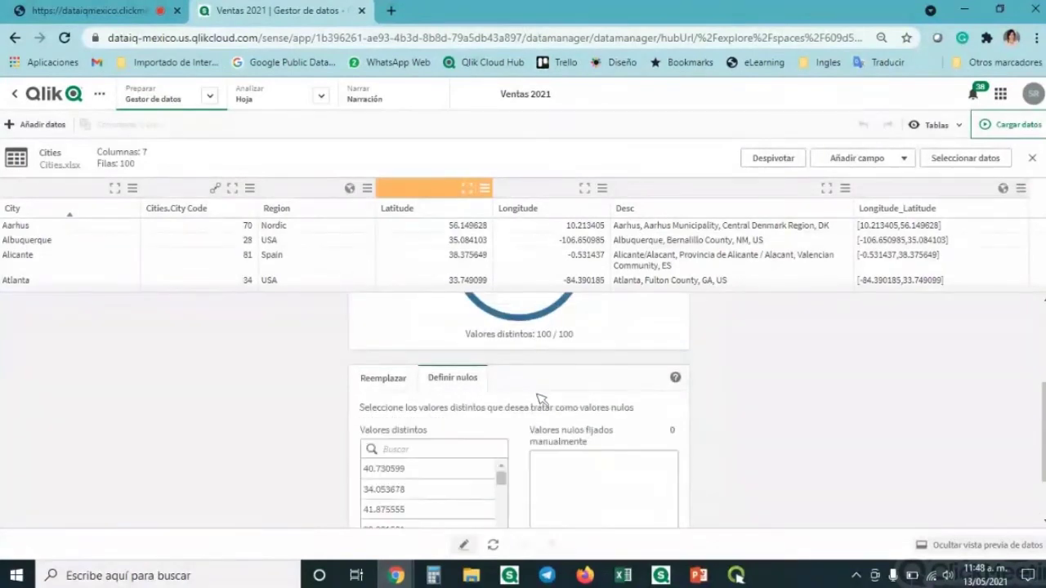
scroll(539, 399, "down", 1)
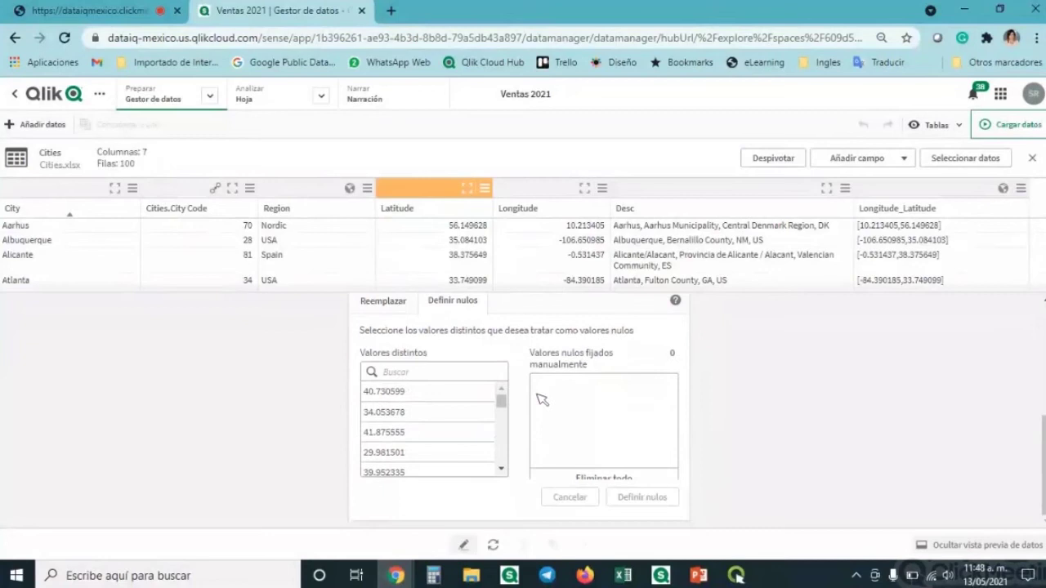
scroll(429, 408, "down", 2)
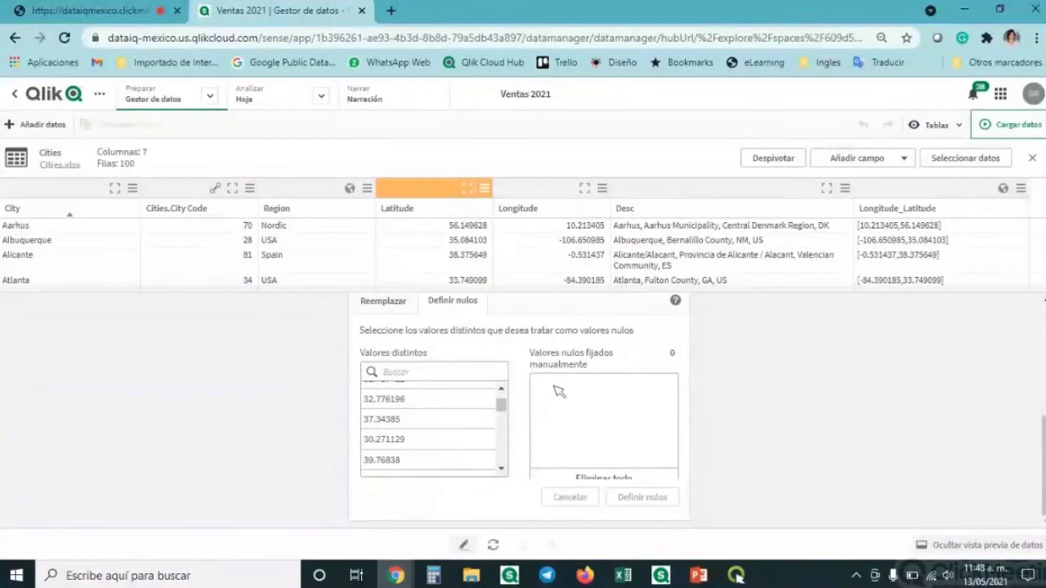
- Examine the Desc field's summary, its distribution of distinct values and its value replacement options
left_click(681, 210)
left_click(679, 188)
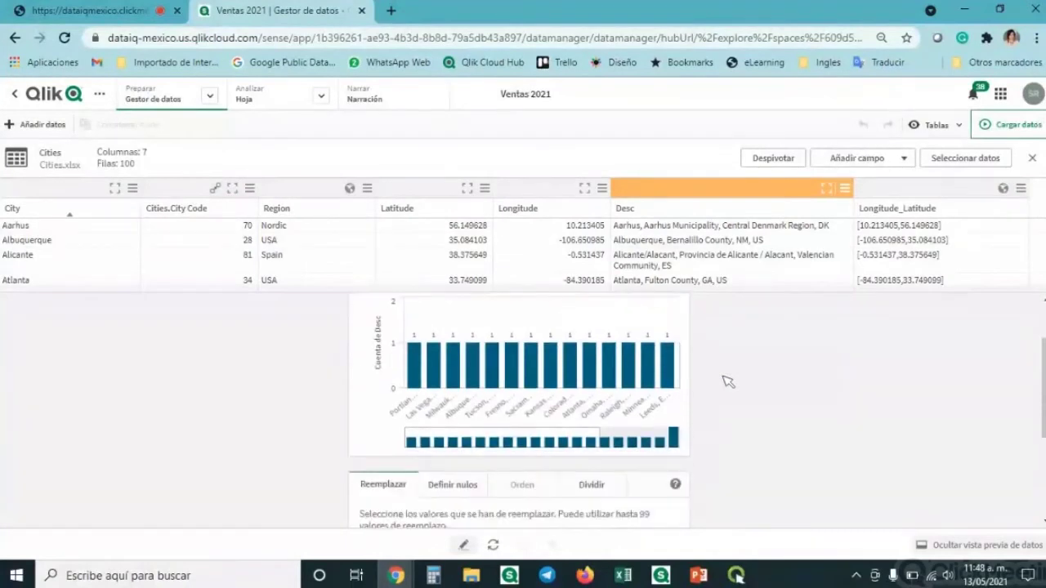
scroll(727, 382, "up", 1)
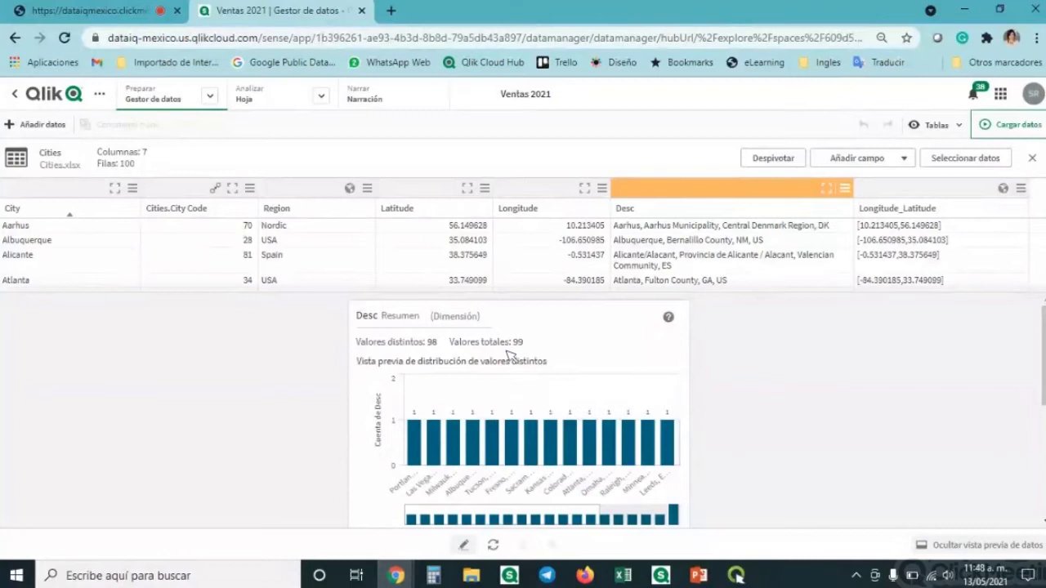
scroll(777, 375, "down", 3)
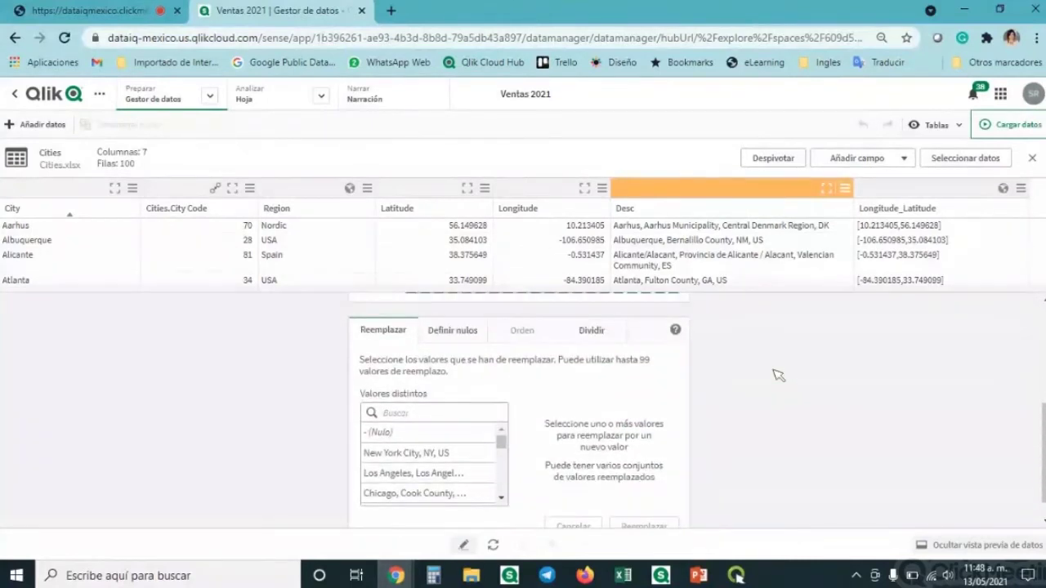
- Examine the replacement options for the Desc value New York City, NY, US
scroll(778, 375, "down", 1)
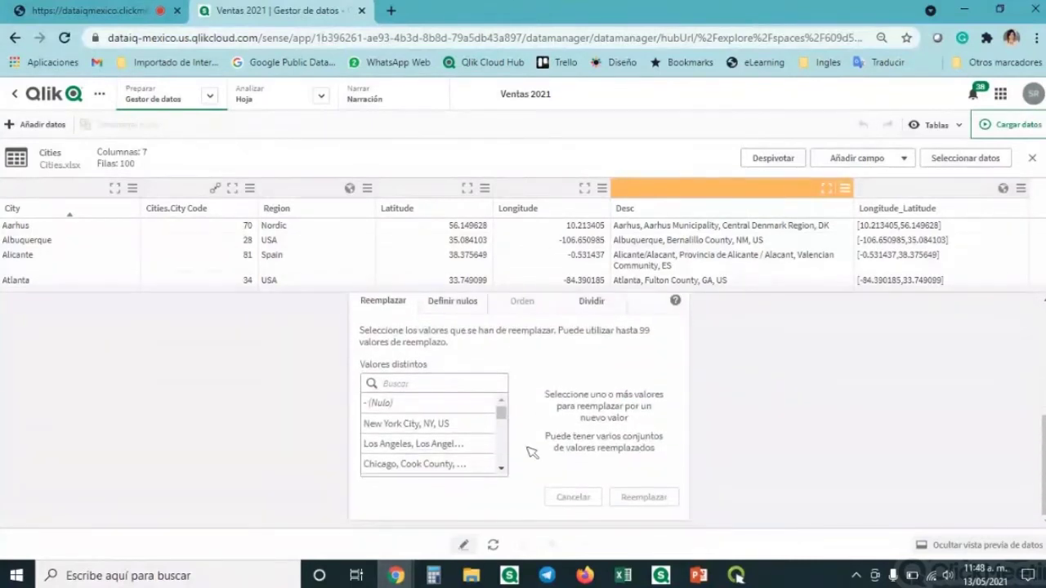
left_click(416, 425)
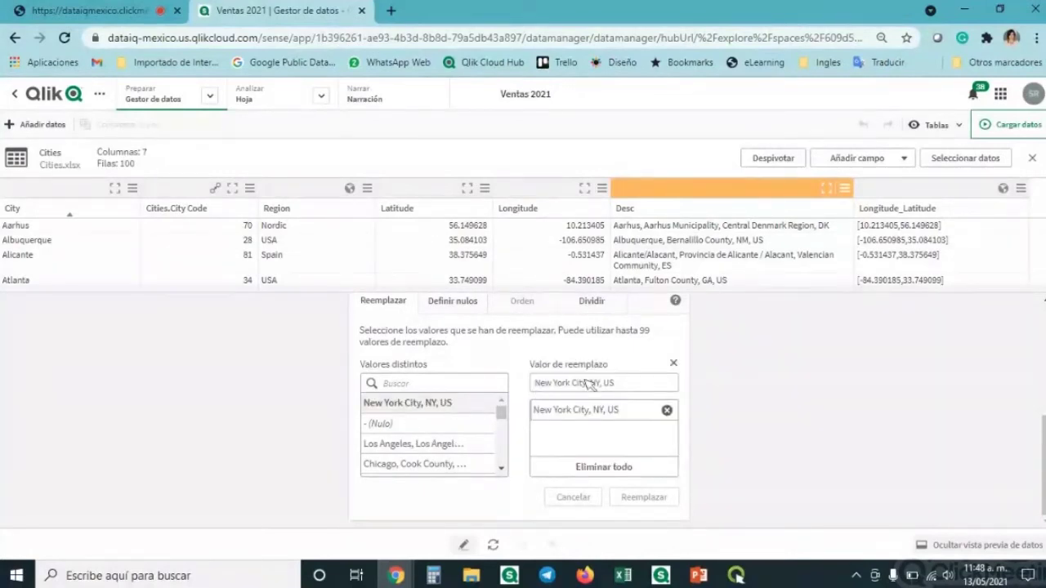
left_click_drag(645, 382, 466, 392)
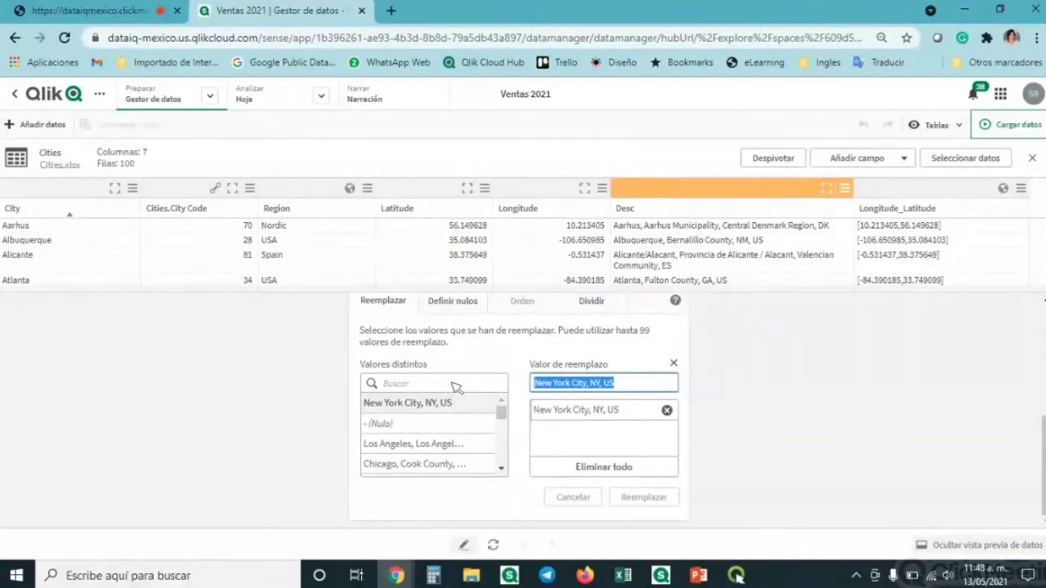
- Examine the Desc values that can be defined as nulls and the field's ordering option
left_click(458, 304)
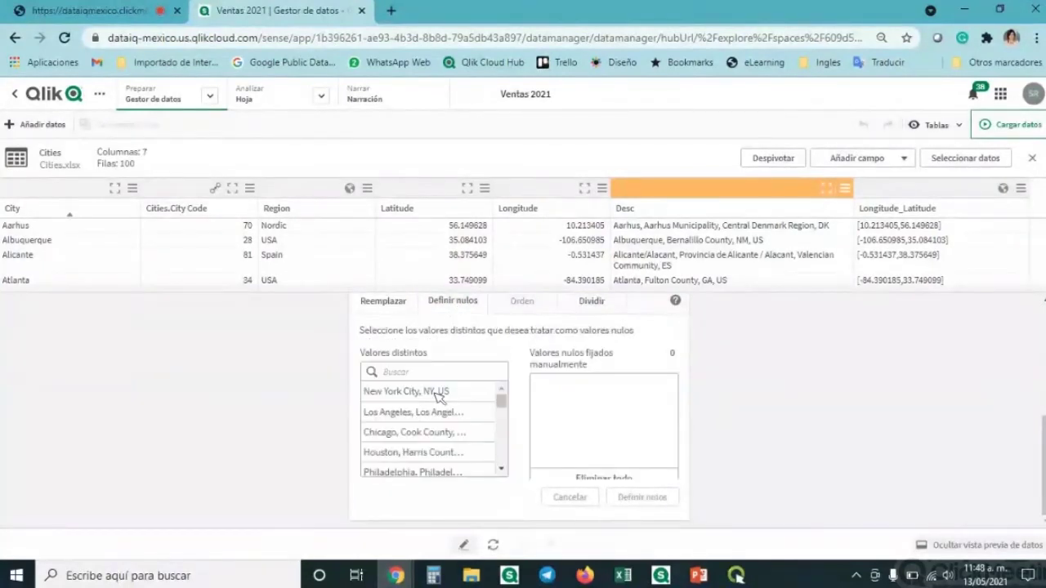
scroll(437, 433, "down", 3)
scroll(437, 438, "down", 15)
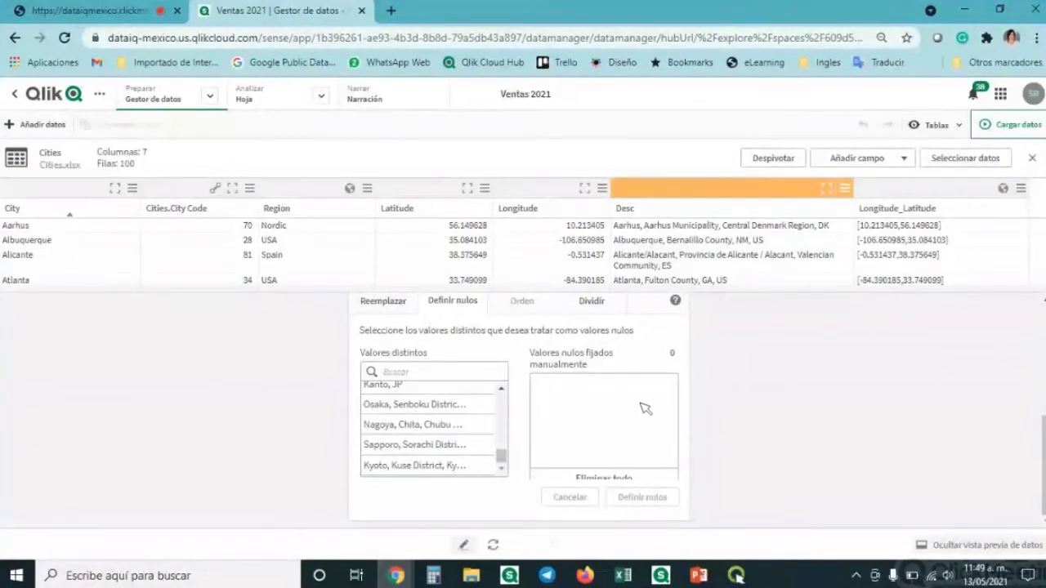
left_click(524, 304)
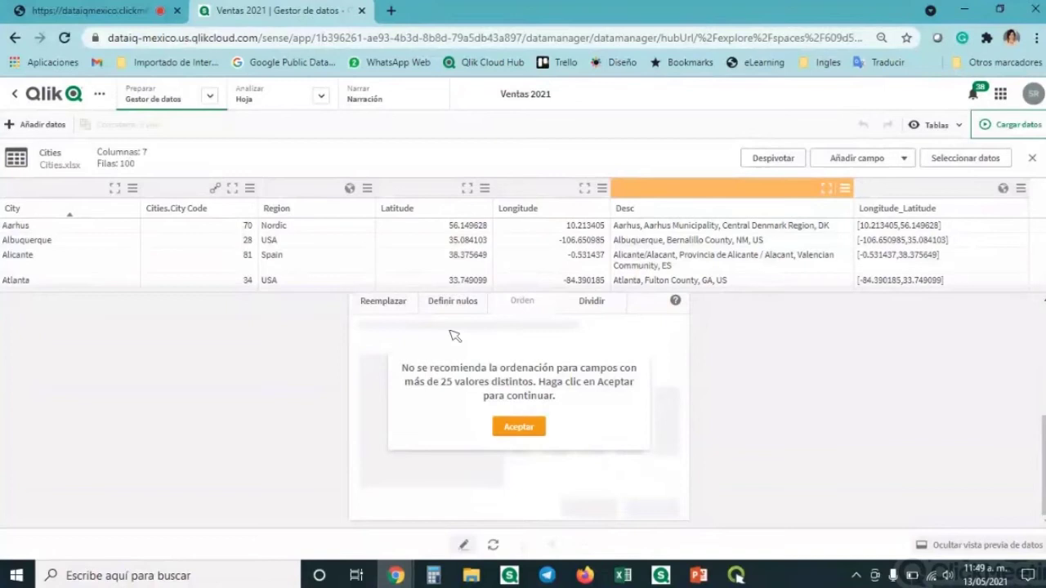
- Examine the options for splitting Desc into new fields, using Chicago, Cook County, IL, US as the sample value
left_click(590, 302)
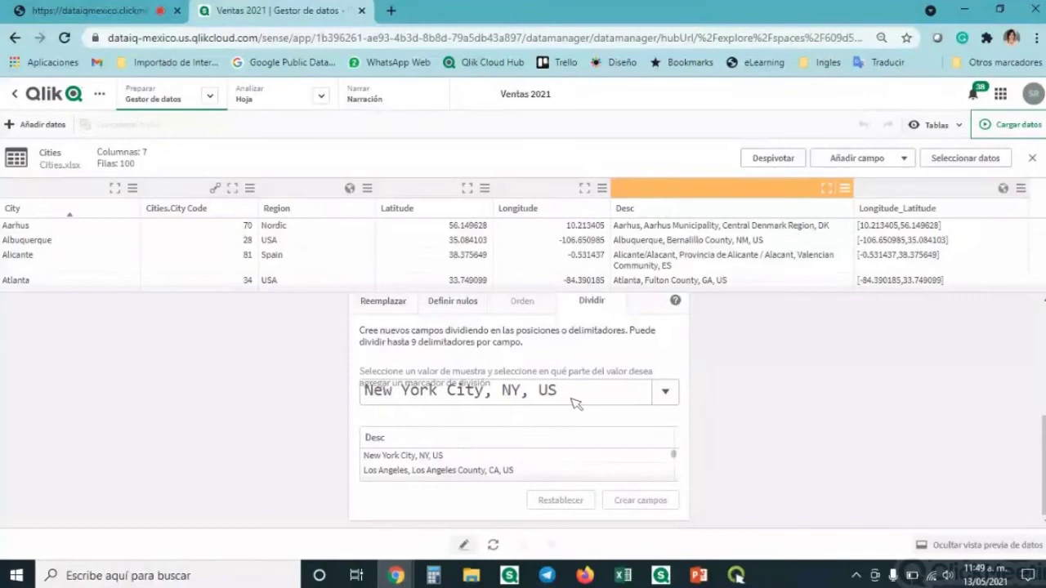
left_click(396, 460)
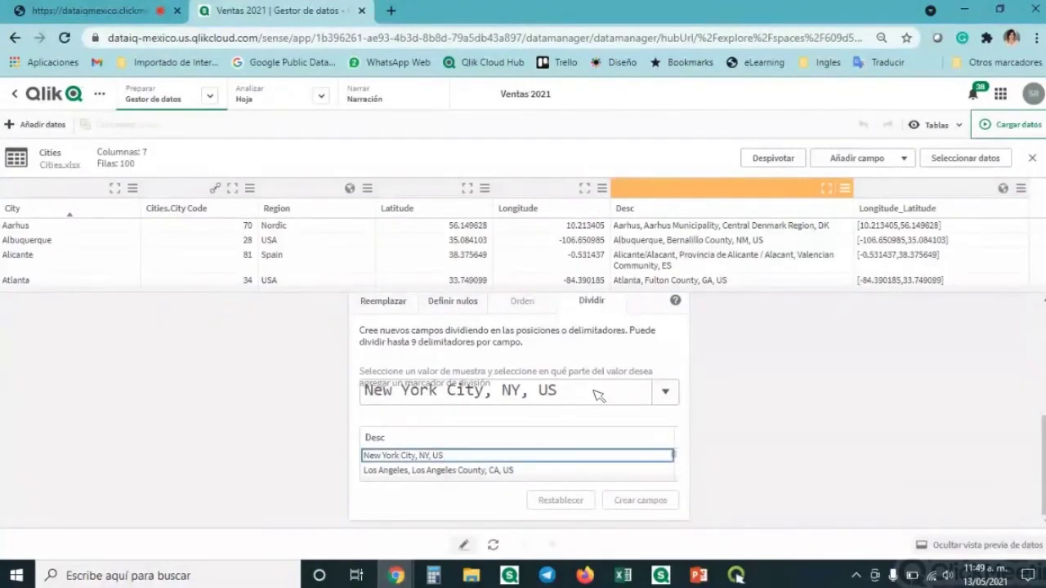
left_click(663, 391)
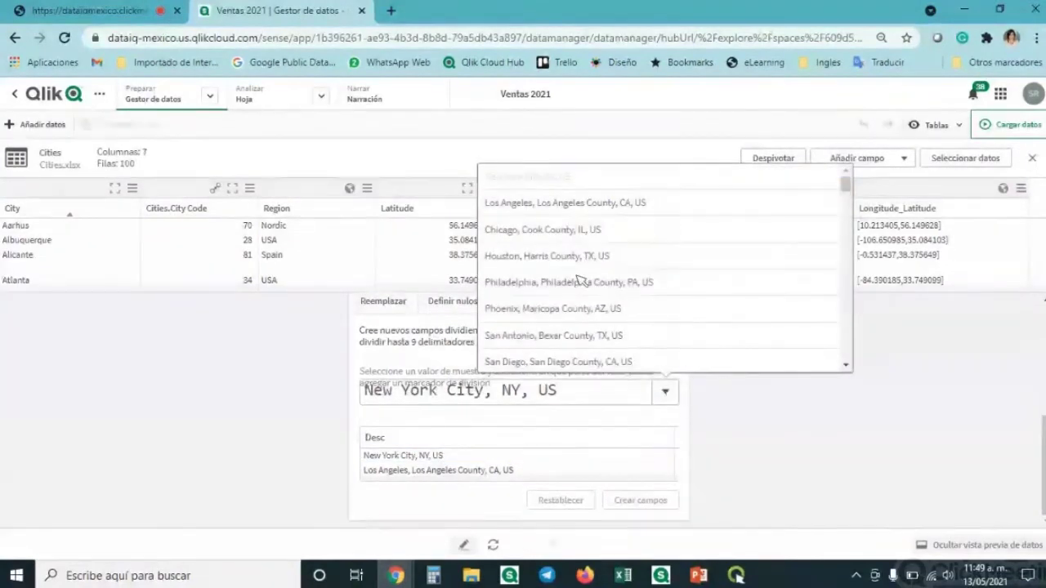
left_click(520, 230)
left_click(545, 433)
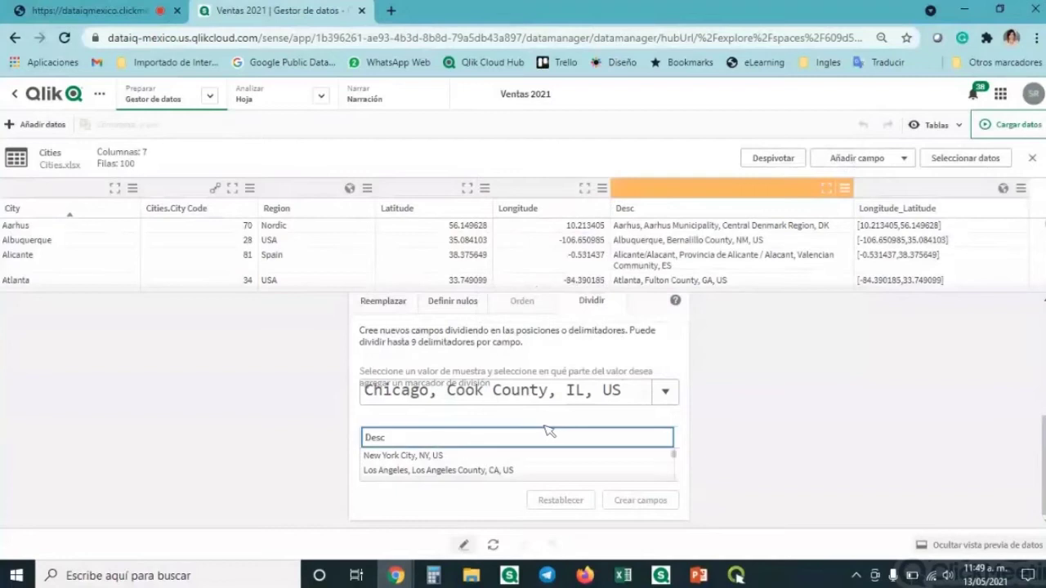
scroll(527, 464, "down", 2)
scroll(527, 463, "down", 2)
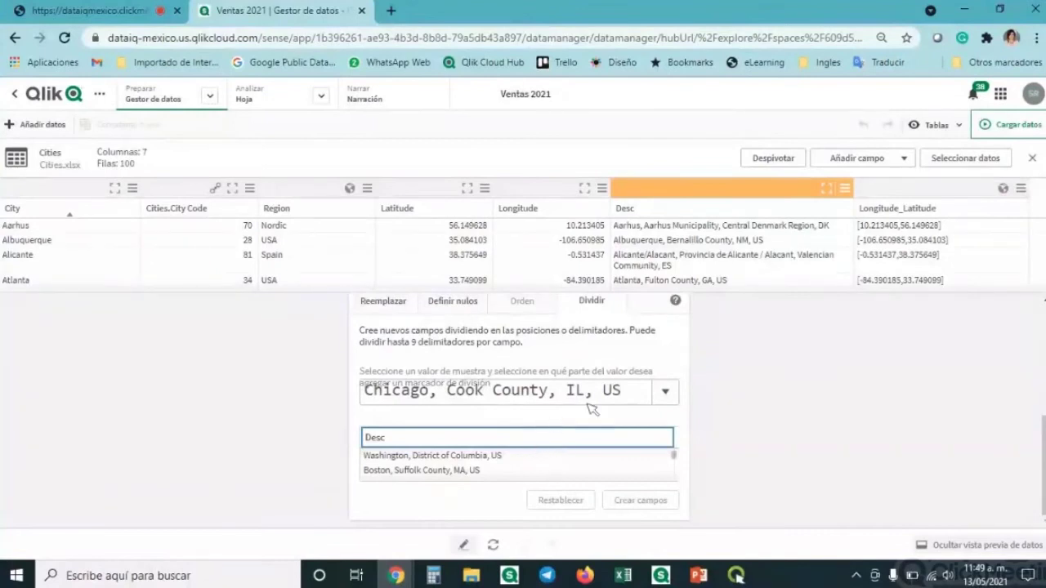
scroll(649, 413, "up", 5)
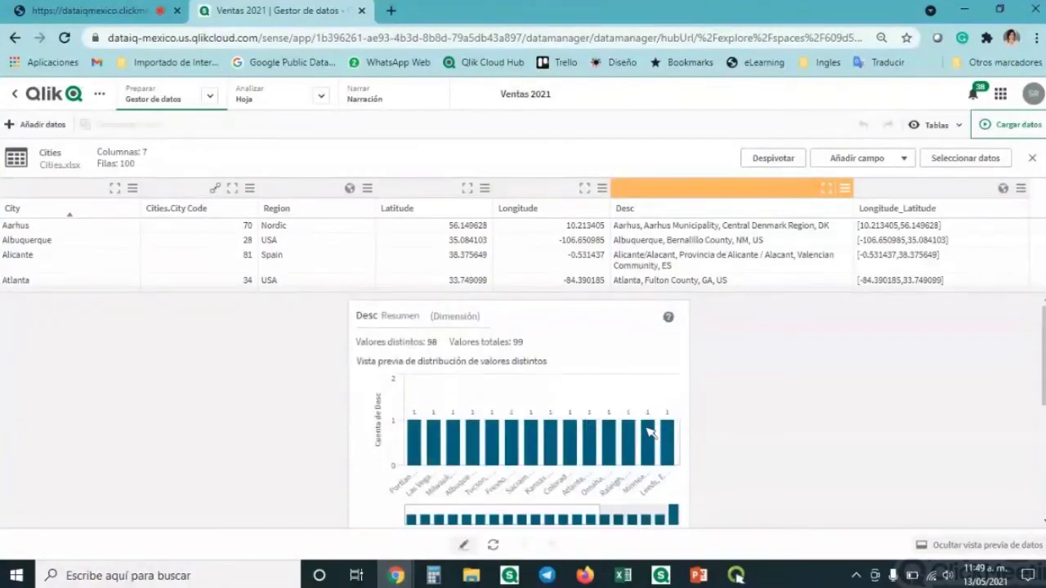
- Return to the associations view and load the data into the app, staying in the data manager
mouse_move(650, 432)
left_click(935, 127)
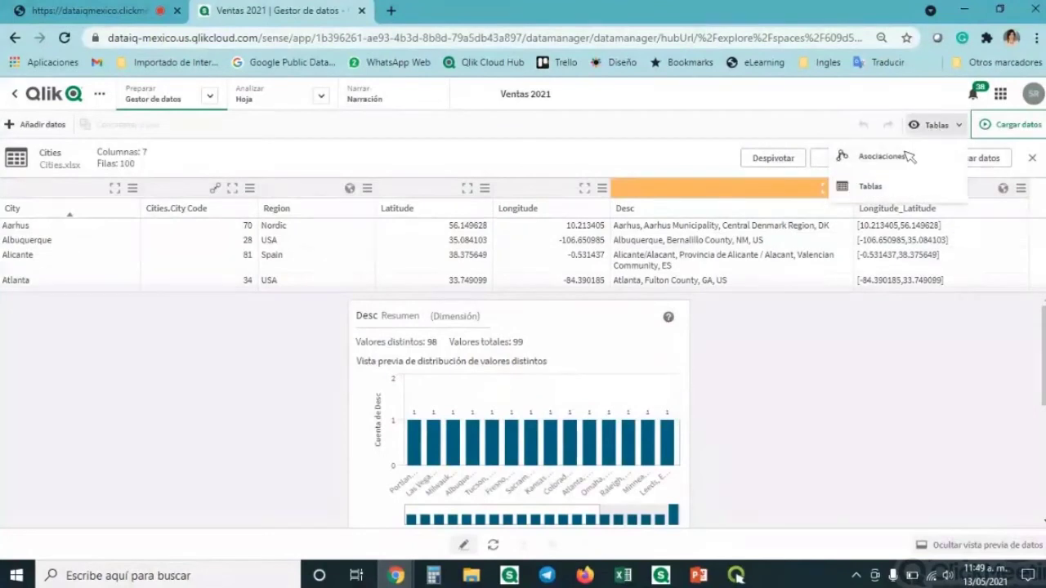
left_click(909, 156)
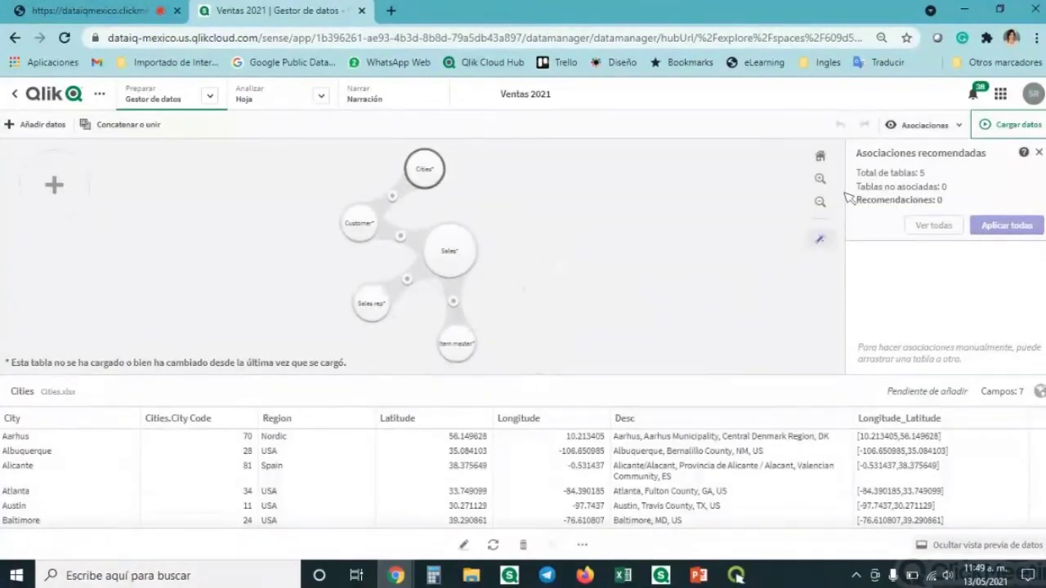
left_click(1013, 125)
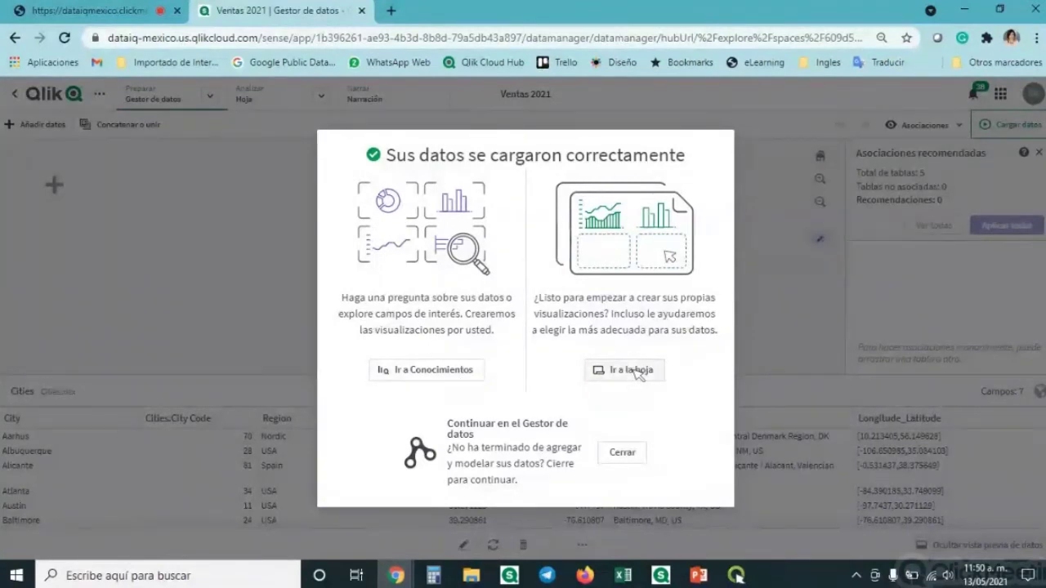
left_click(621, 452)
- Open the data model viewer and rearrange the diagram, moving the Sales table below Cities and the Customer table below Sales rep
left_click(213, 98)
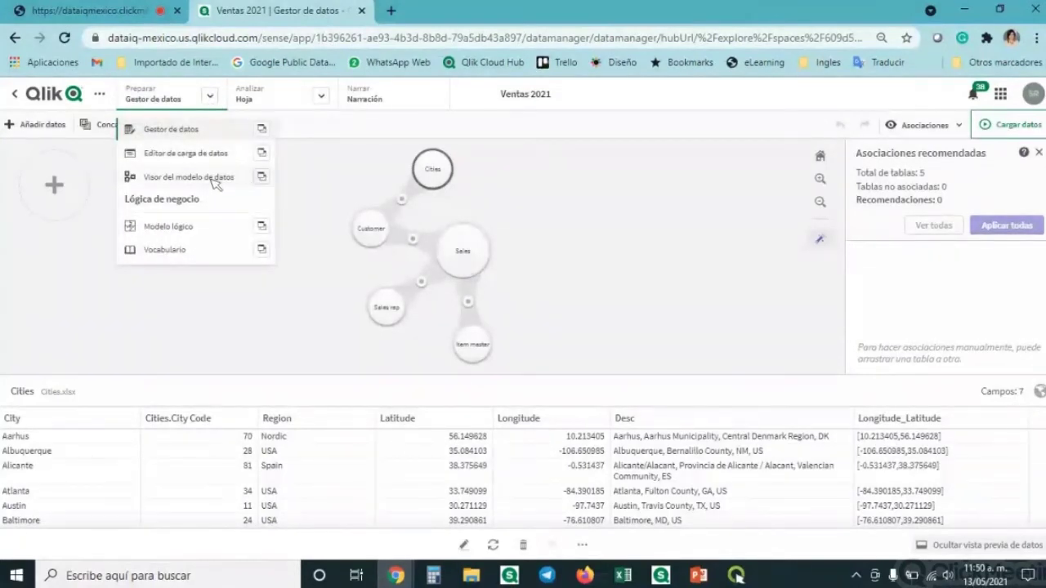
left_click(190, 180)
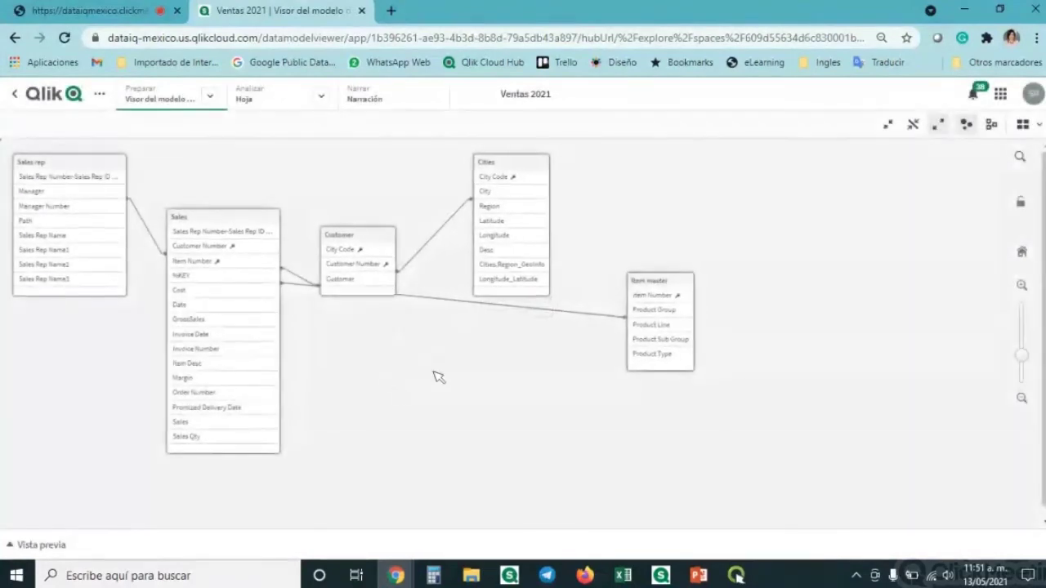
left_click_drag(259, 259, 426, 372)
left_click_drag(411, 261, 207, 389)
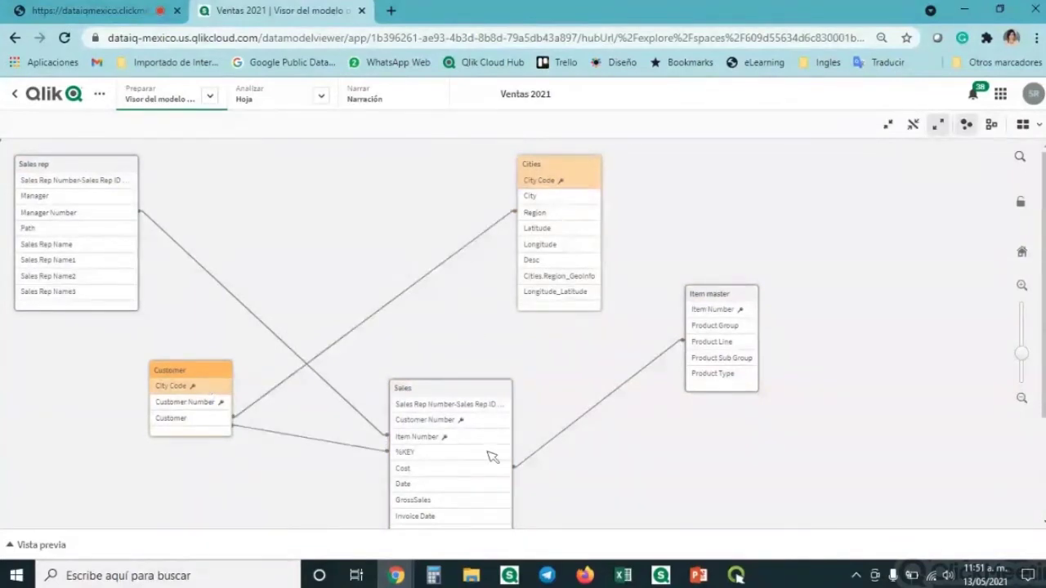
- Examine the City Code, Customer Number and Item Number links between tables and the diagram's layout options, keeping all tables expanded
left_click(555, 184)
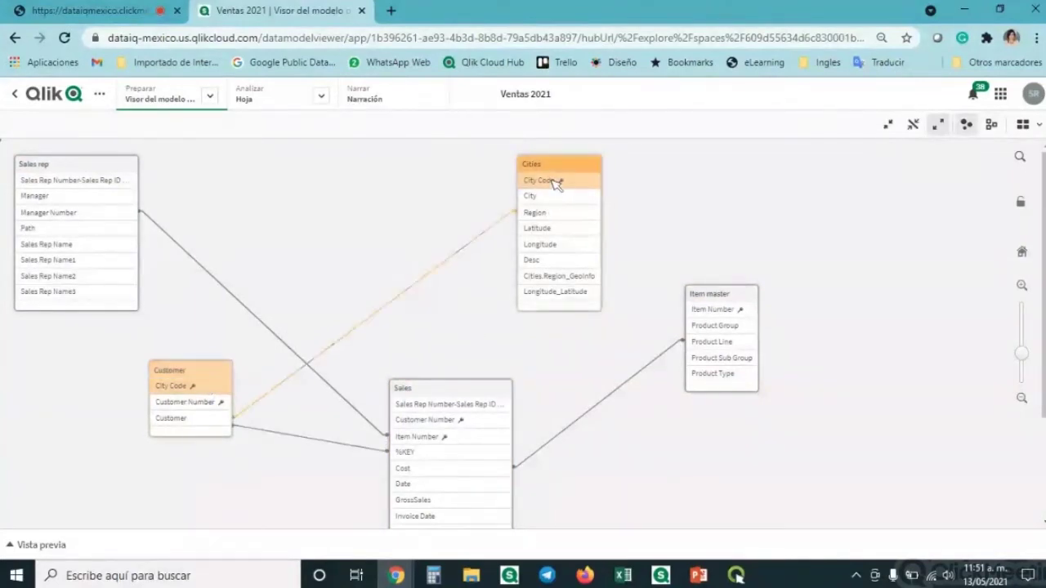
left_click(433, 420)
left_click(433, 437)
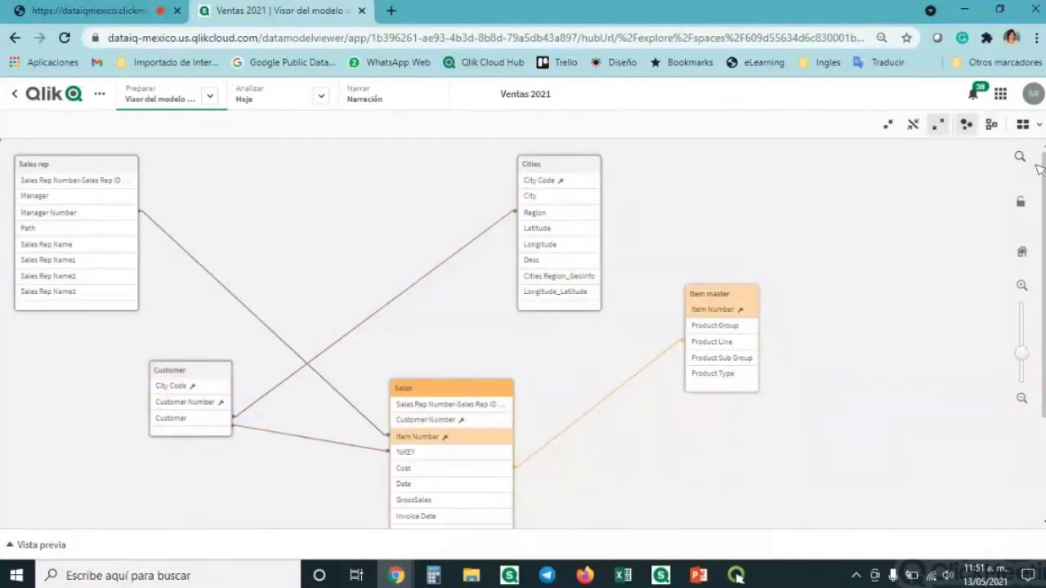
left_click(1023, 125)
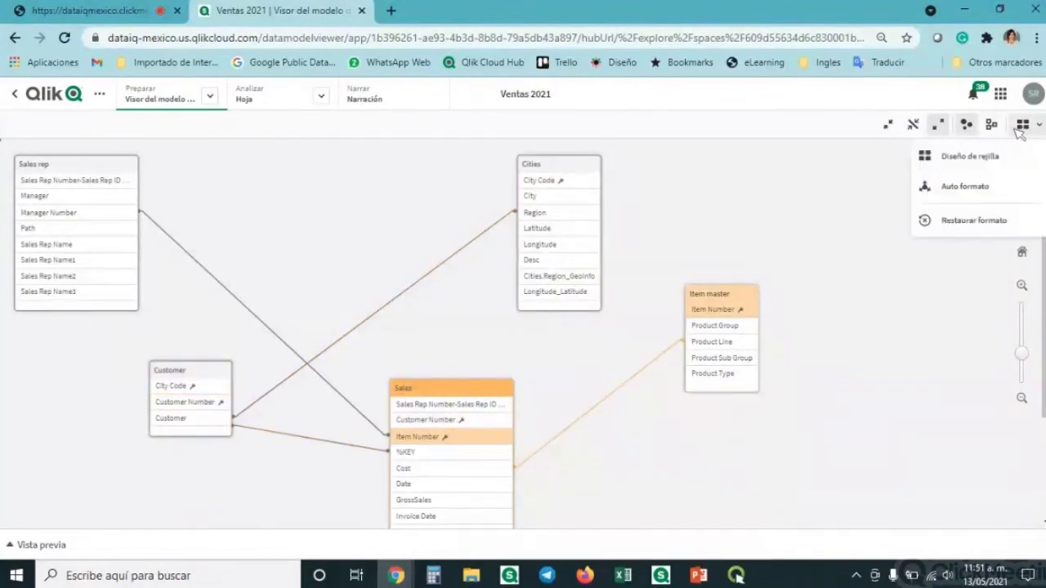
left_click(781, 220)
left_click(939, 125)
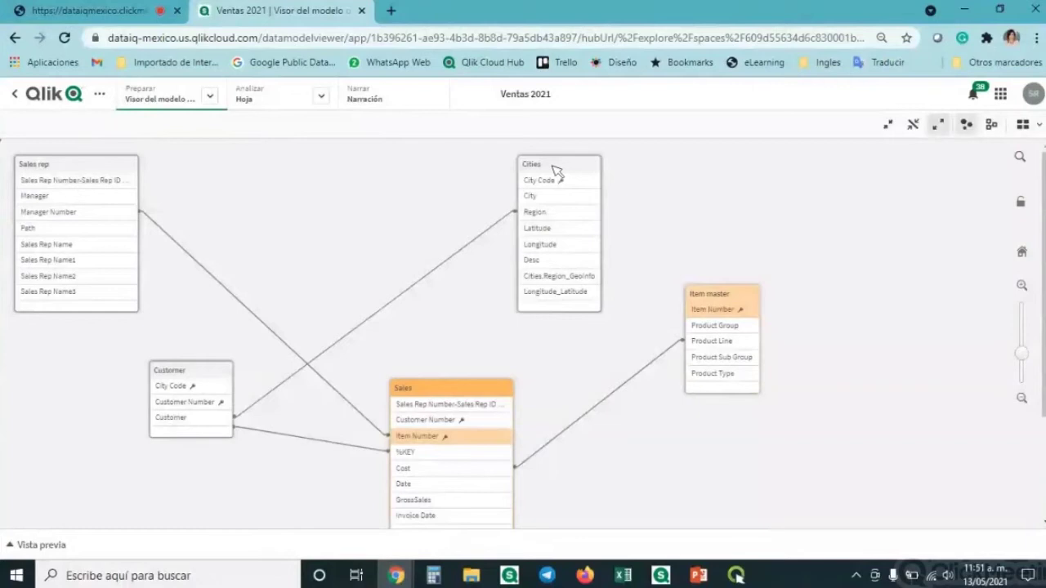
scroll(857, 439, "down", 2)
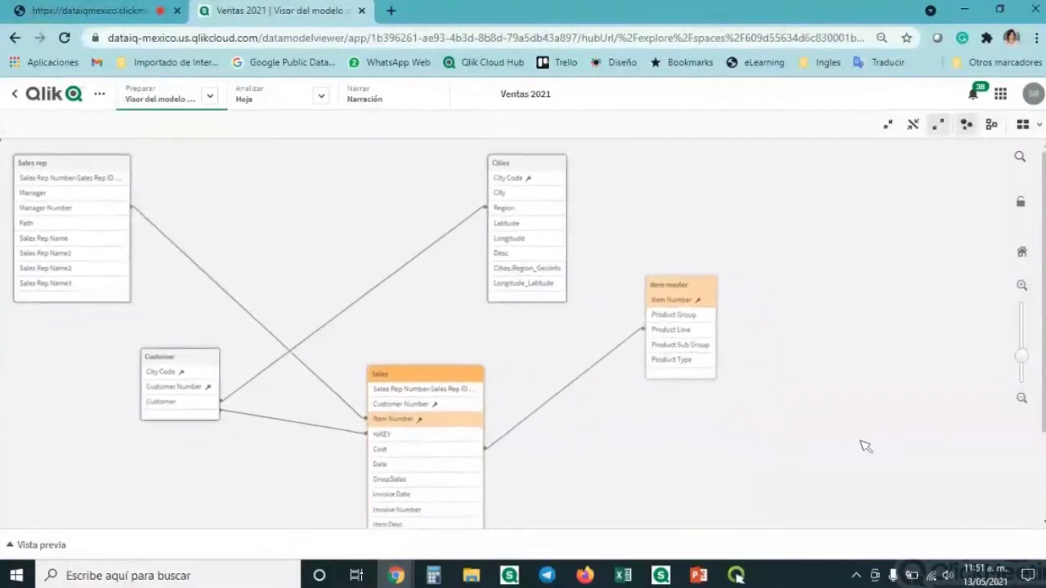
- Preview the Sales table's records and the details of its Item Number field
left_click(30, 544)
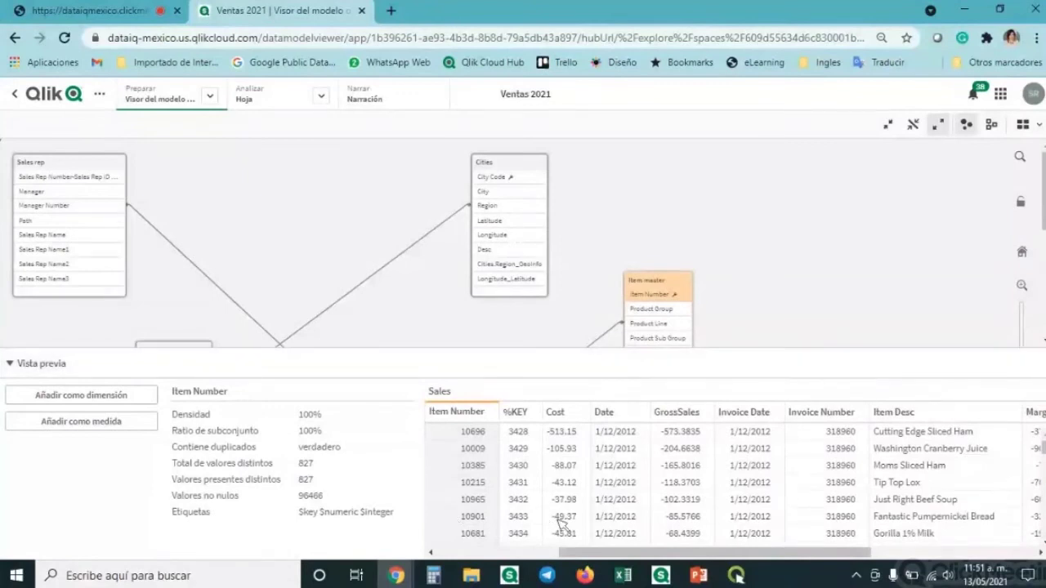
scroll(563, 523, "down", 3)
scroll(569, 523, "up", 2)
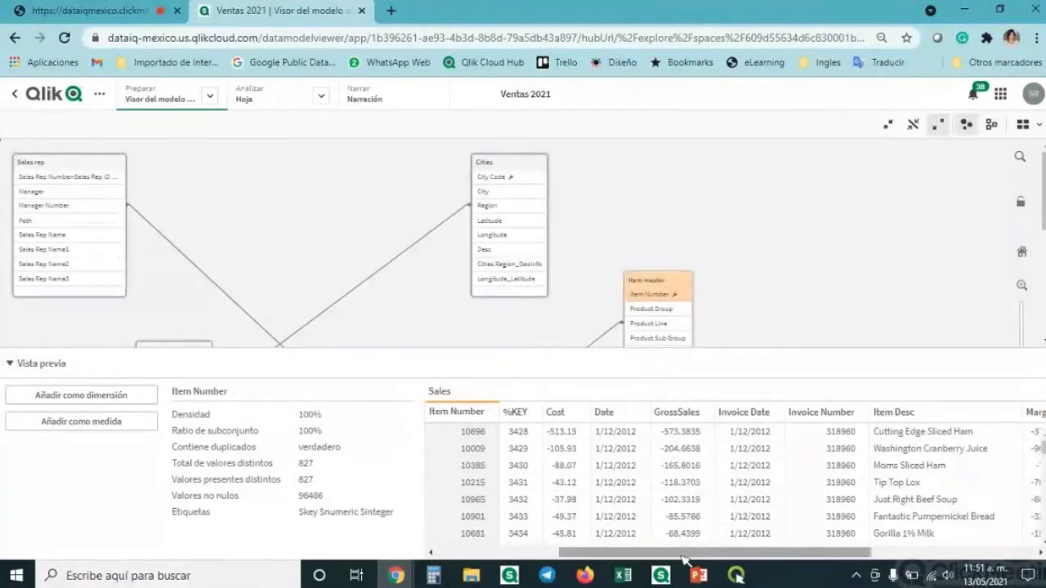
left_click_drag(696, 554, 860, 554)
left_click(552, 554)
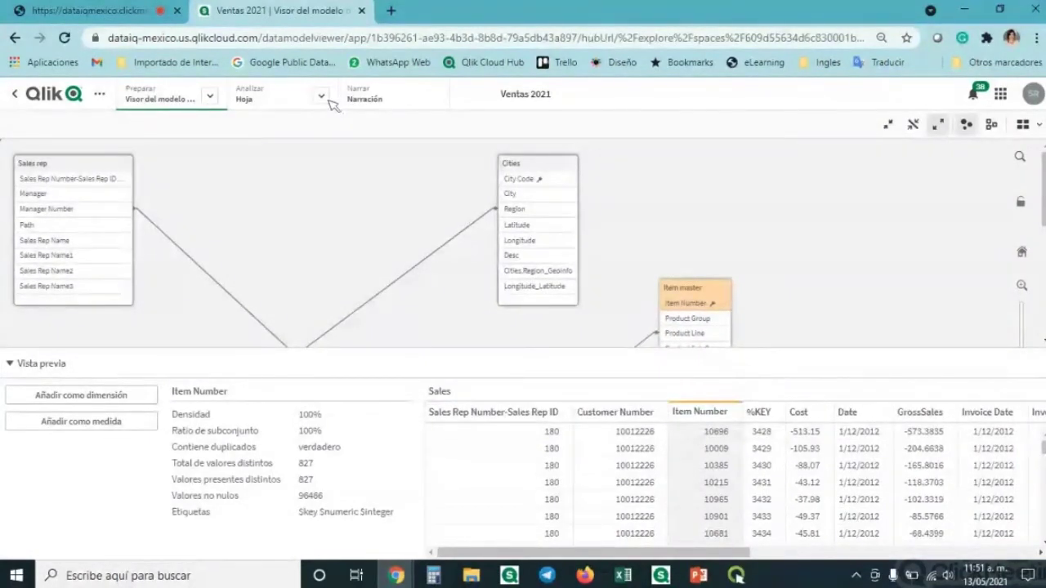
- Open the app's empty sheet for editing and examine the list of available fields
left_click(270, 100)
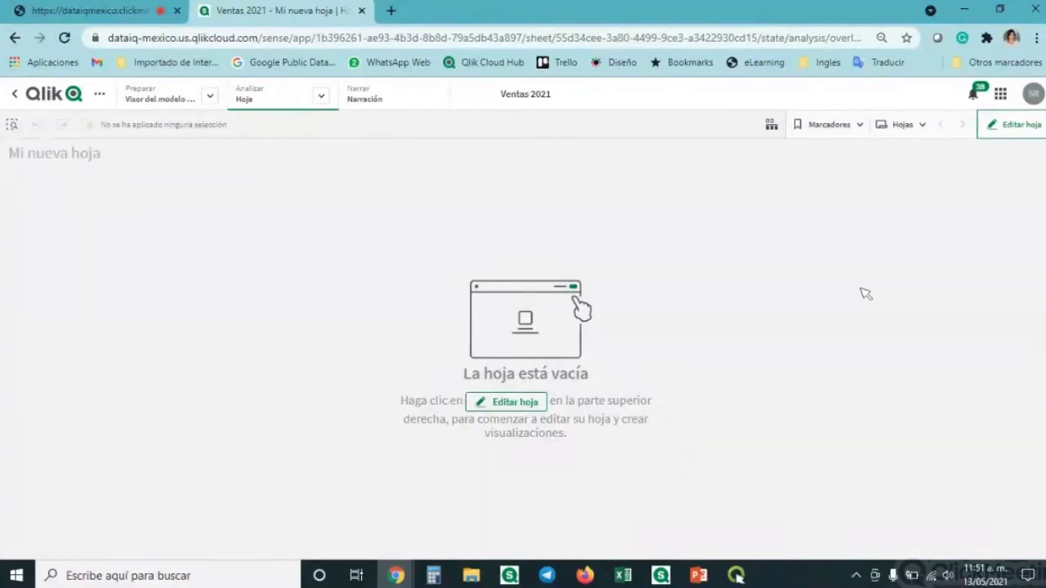
left_click(1022, 130)
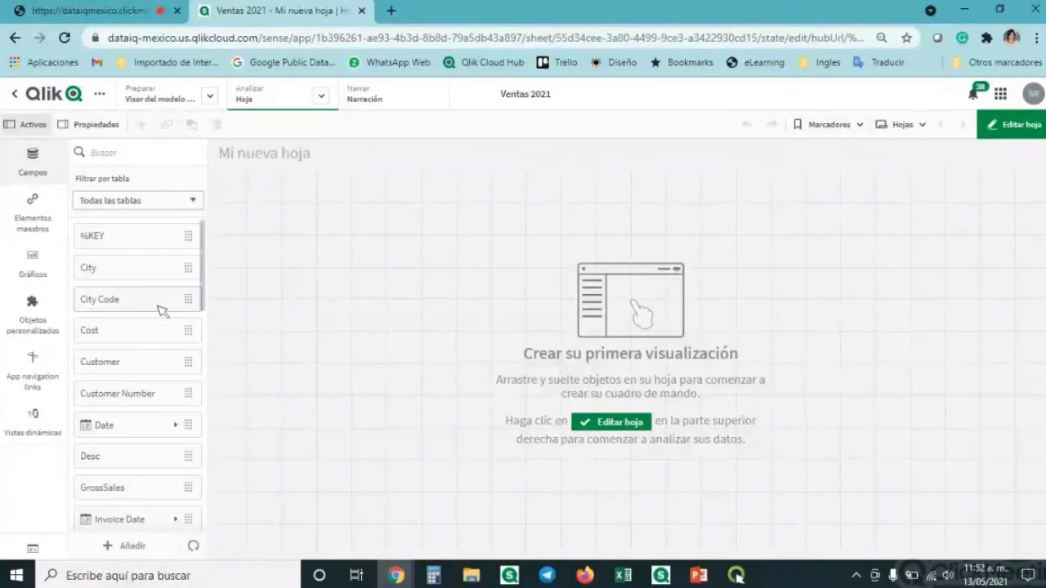
scroll(155, 310, "down", 5)
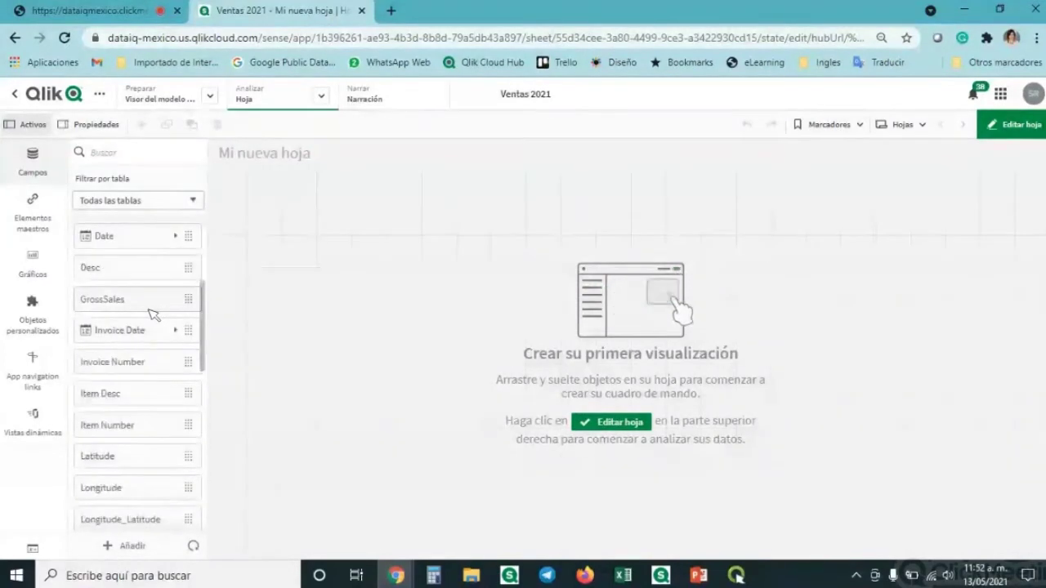
scroll(153, 316, "down", 5)
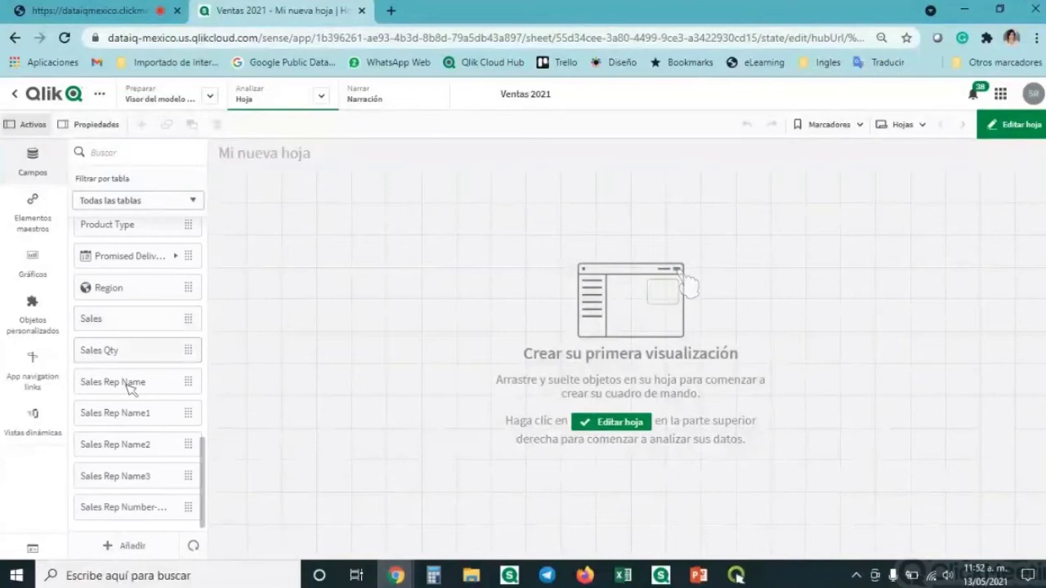
scroll(110, 458, "up", 3)
scroll(109, 483, "up", 6)
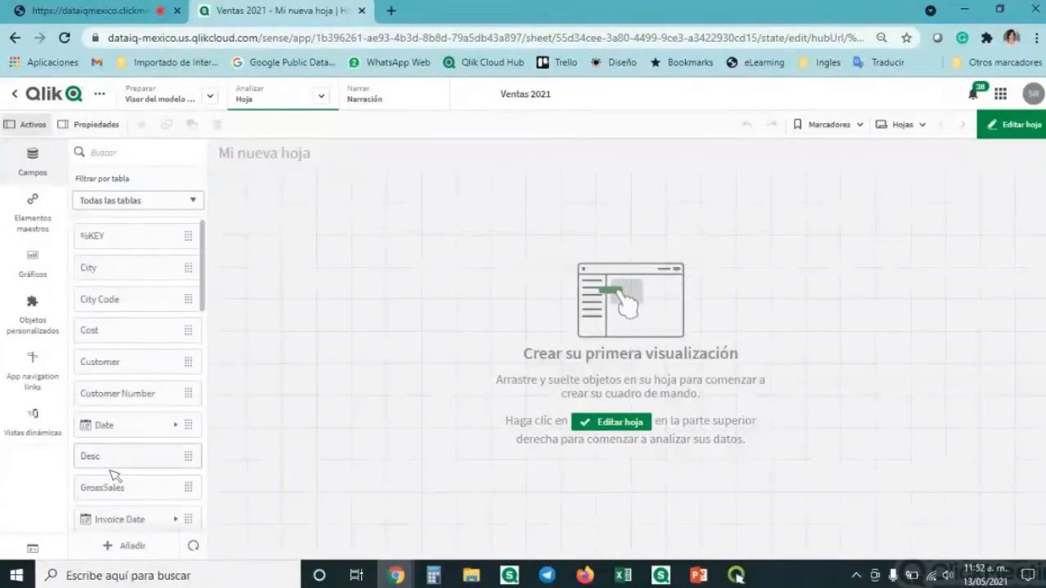
- Start a new single master dimension based on the Customer field, with Customer as its name
left_click(21, 225)
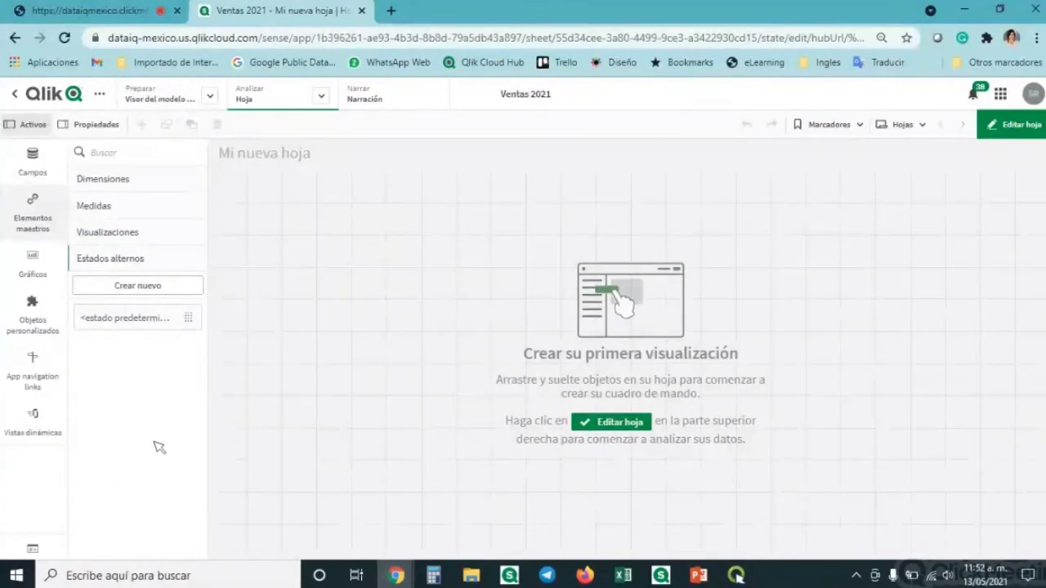
left_click(115, 180)
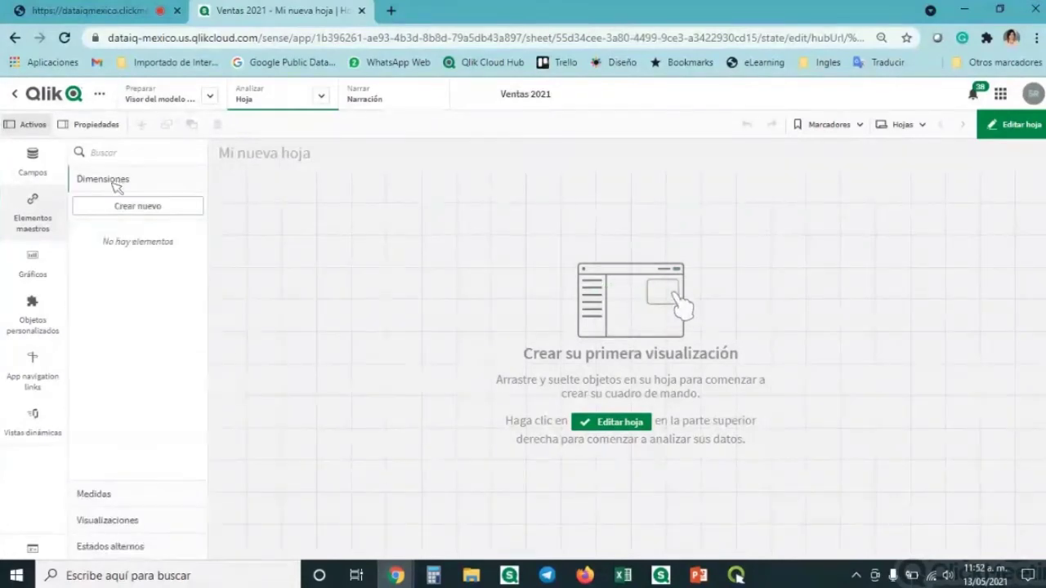
left_click(138, 205)
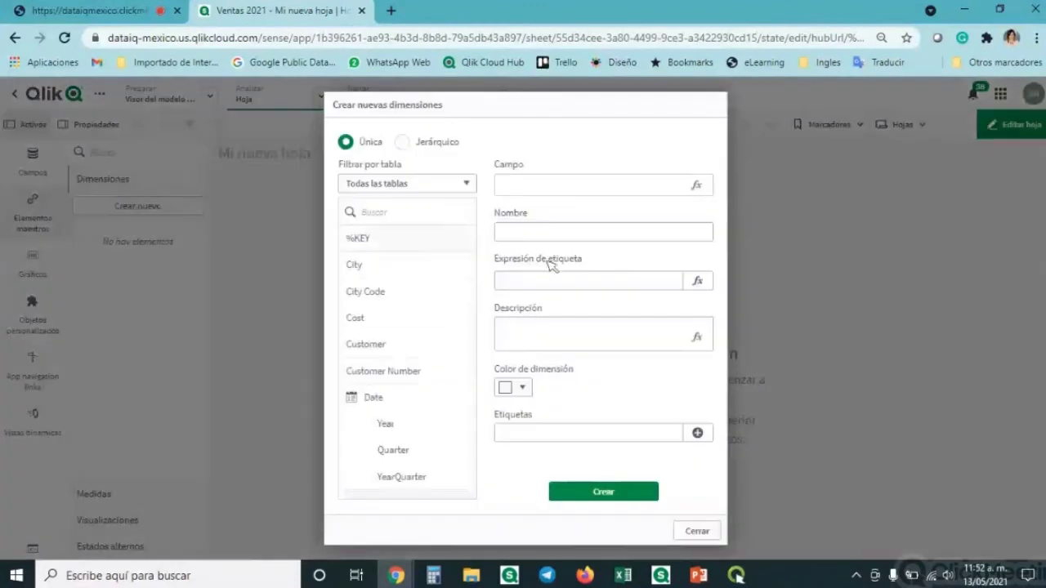
left_click(408, 353)
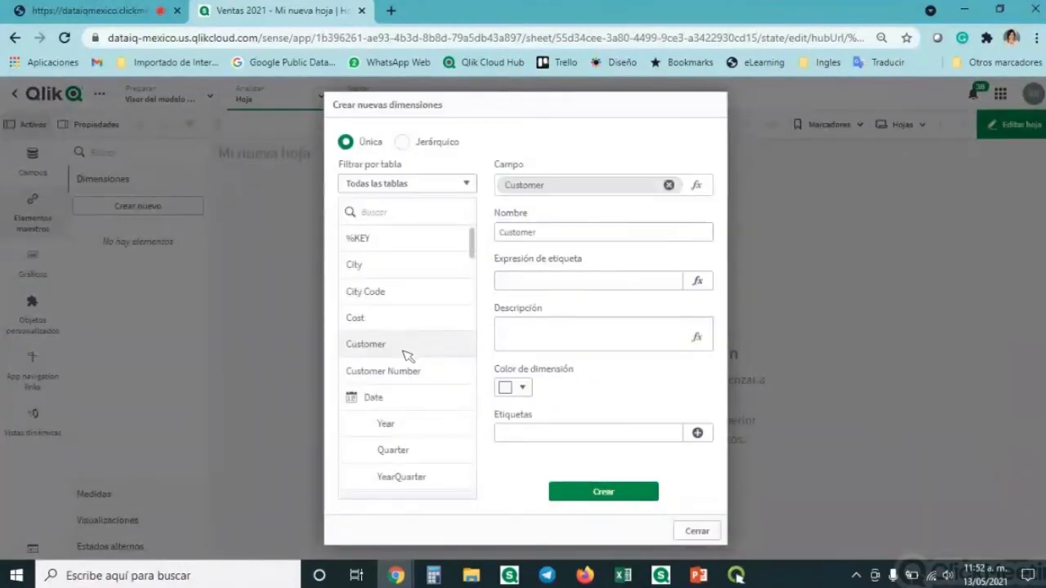
double_click(563, 234)
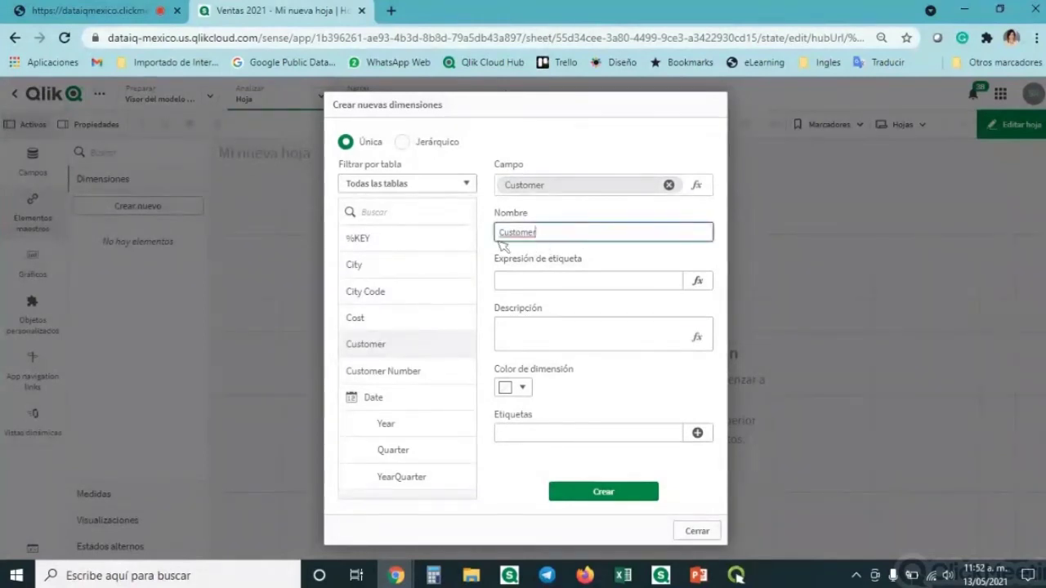
left_click(574, 234)
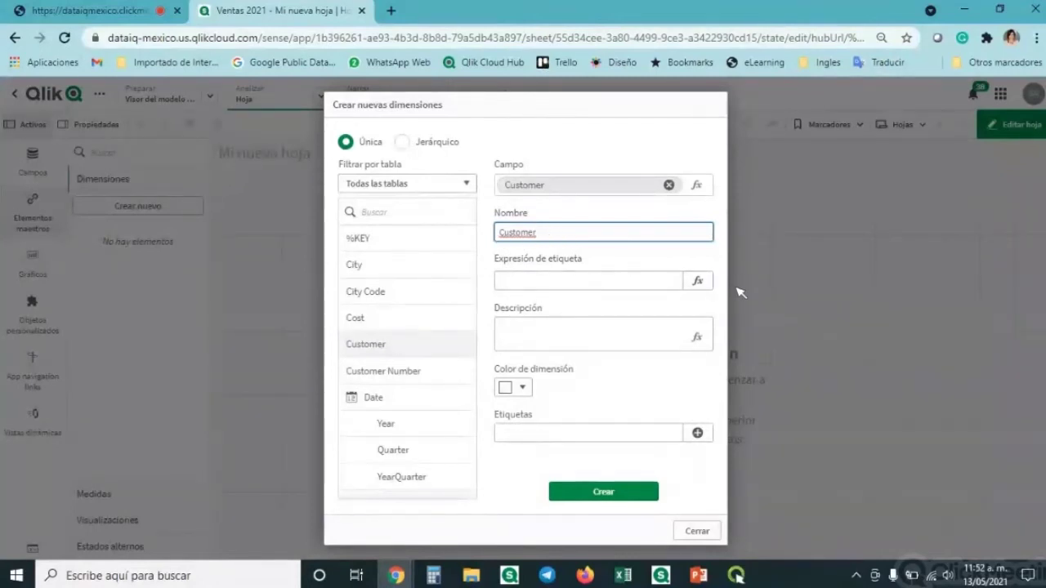
left_click(546, 336)
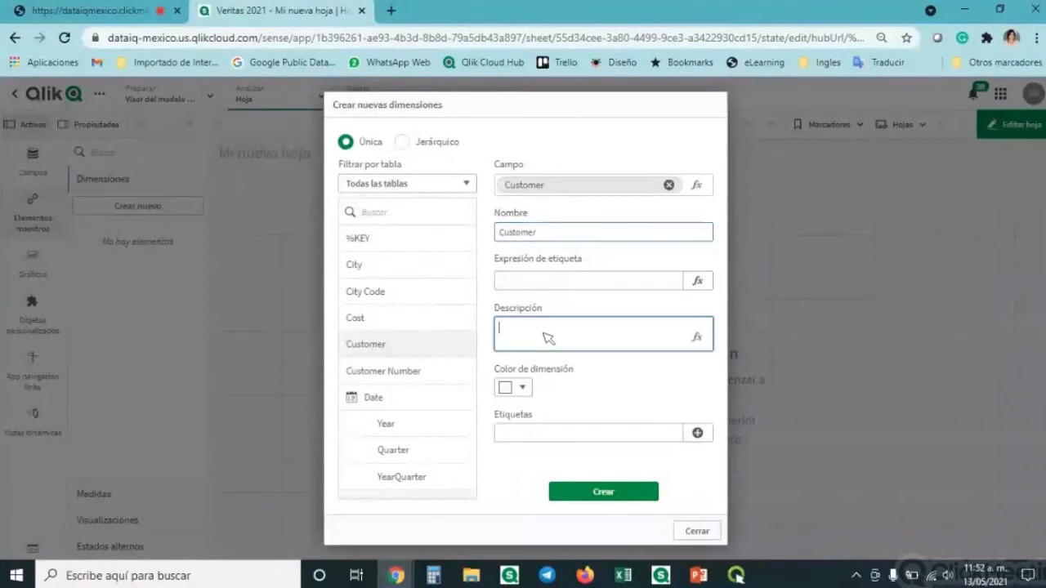
- Give the Customer dimension a turquoise colour and the tag Cliente, and create it
left_click(518, 386)
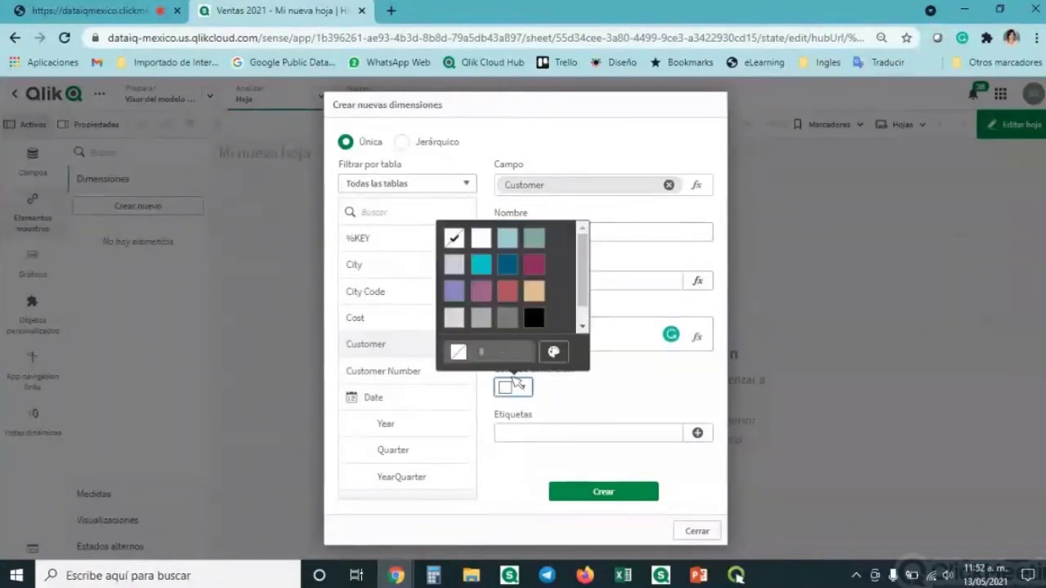
scroll(564, 282, "down", 1)
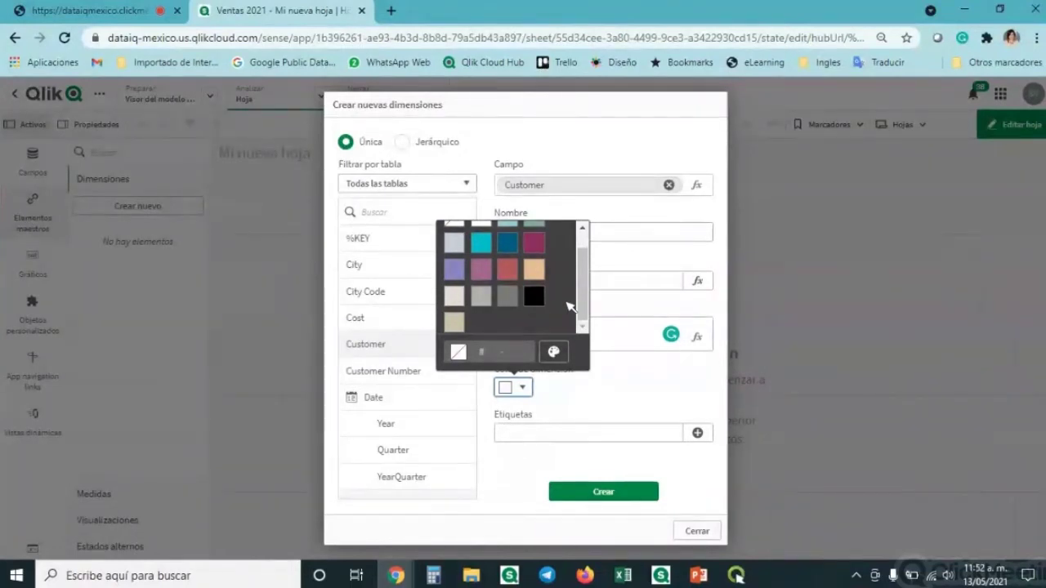
left_click(481, 242)
left_click(631, 408)
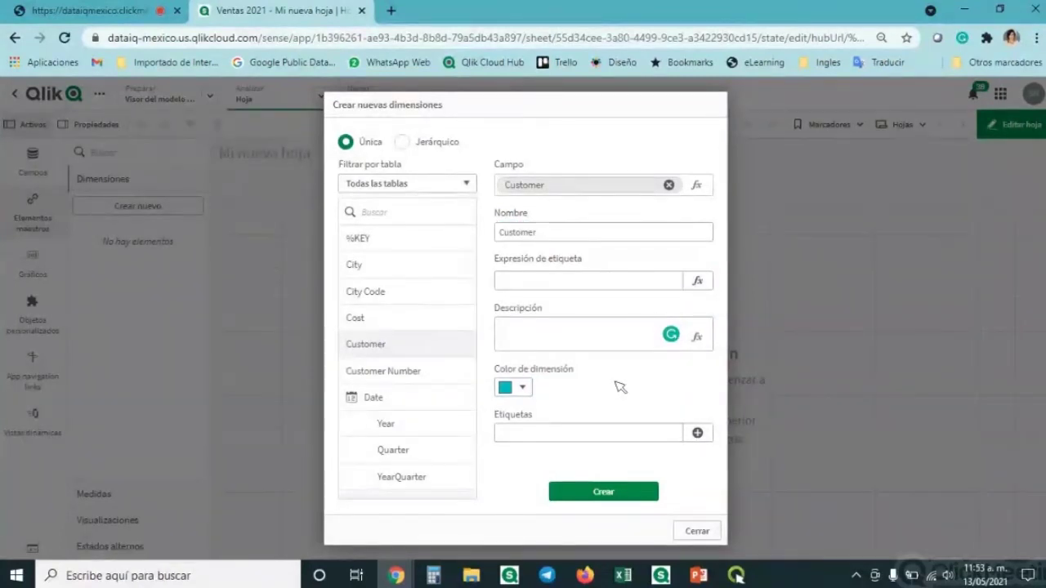
left_click(590, 435)
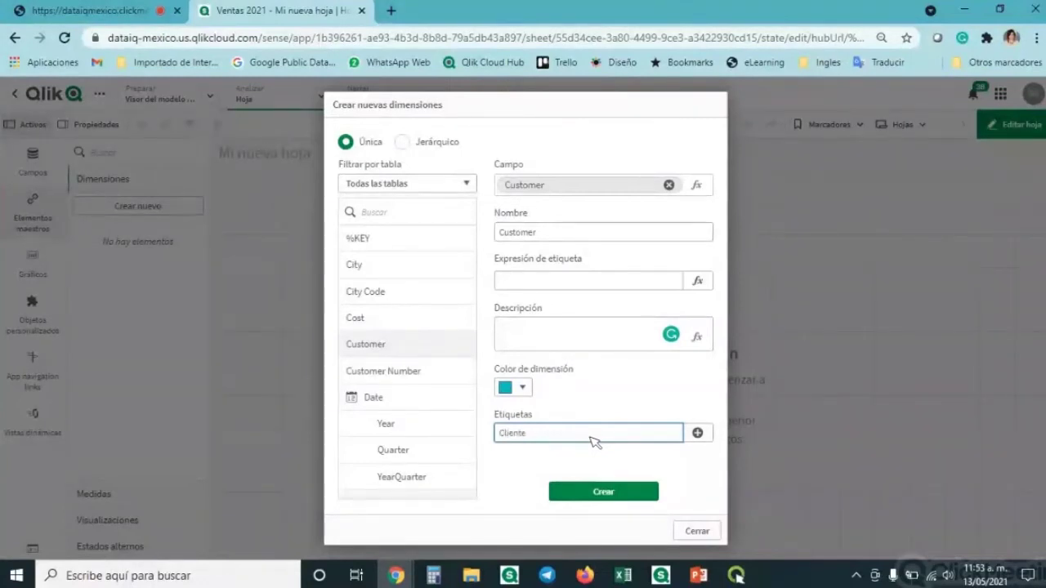
type("Cliente")
key("Return")
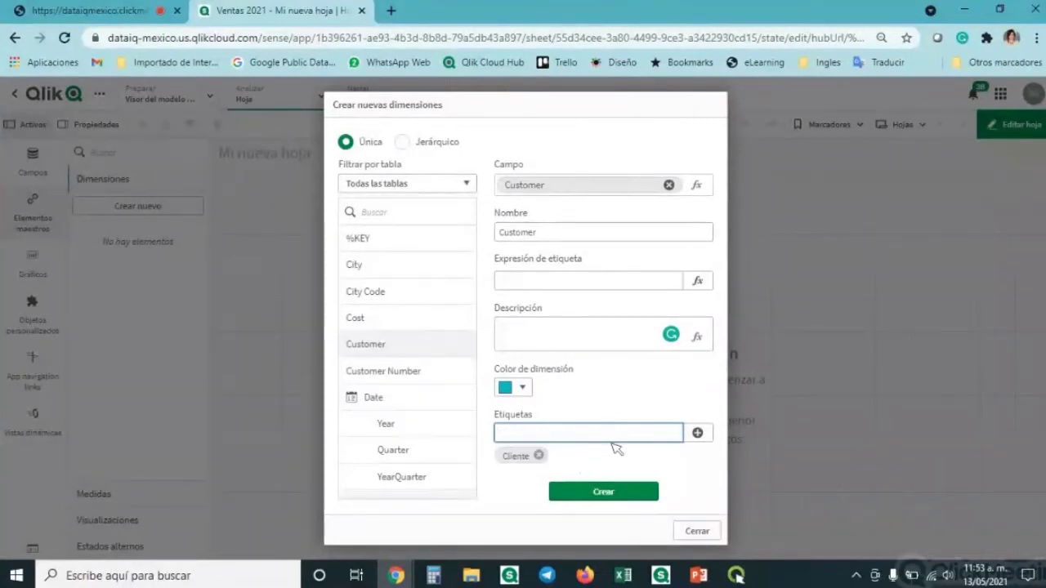
left_click(604, 492)
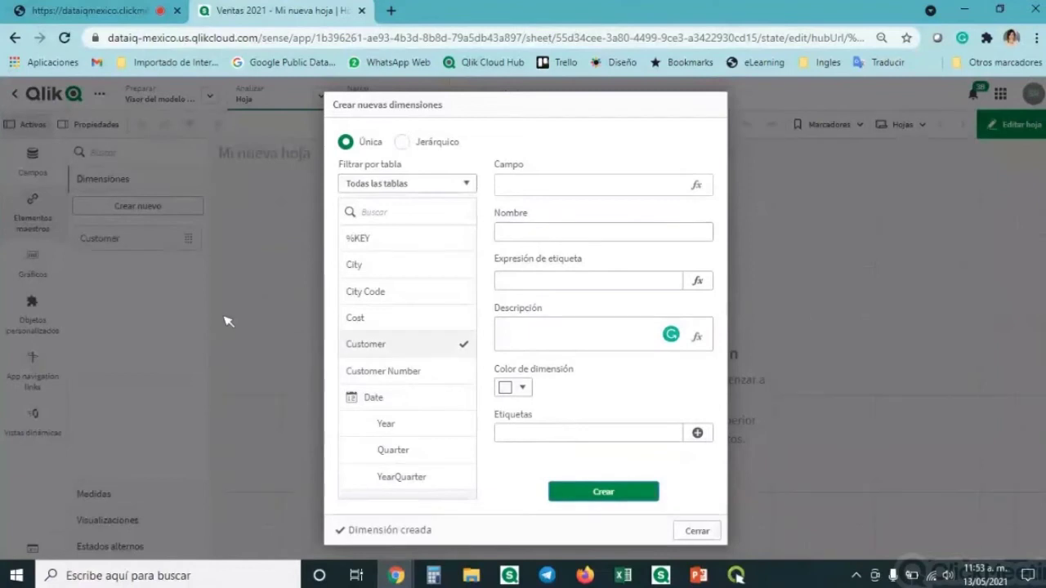
- Create master dimensions from the City and Product Group fields
left_click(414, 267)
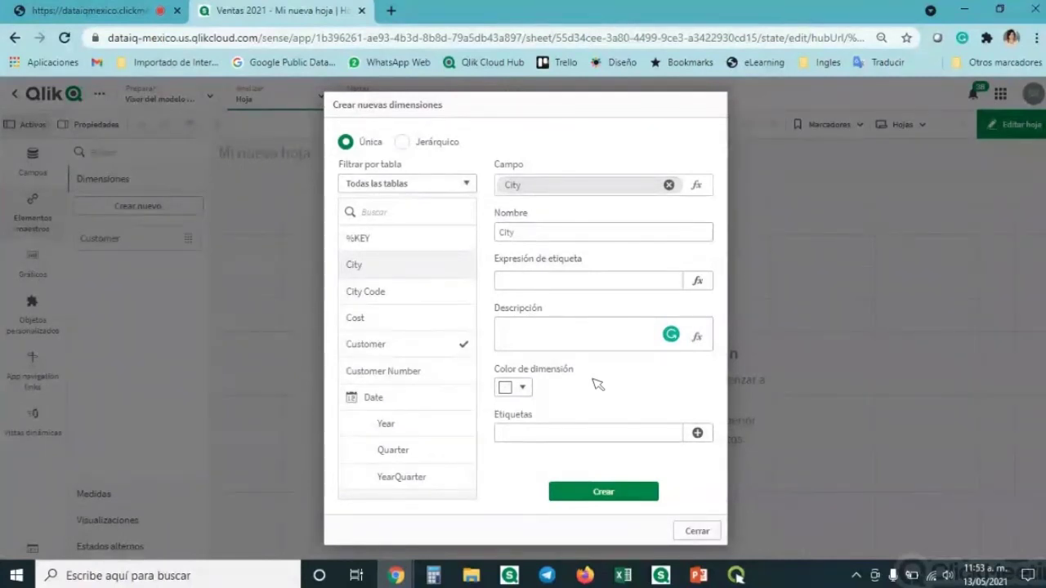
left_click(621, 494)
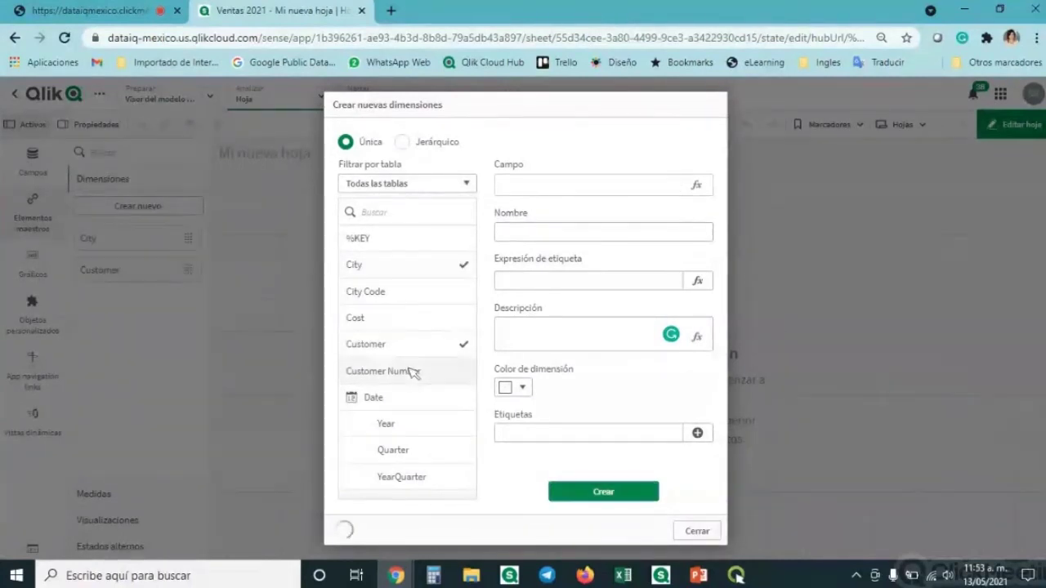
scroll(408, 335, "down", 1)
scroll(408, 350, "down", 5)
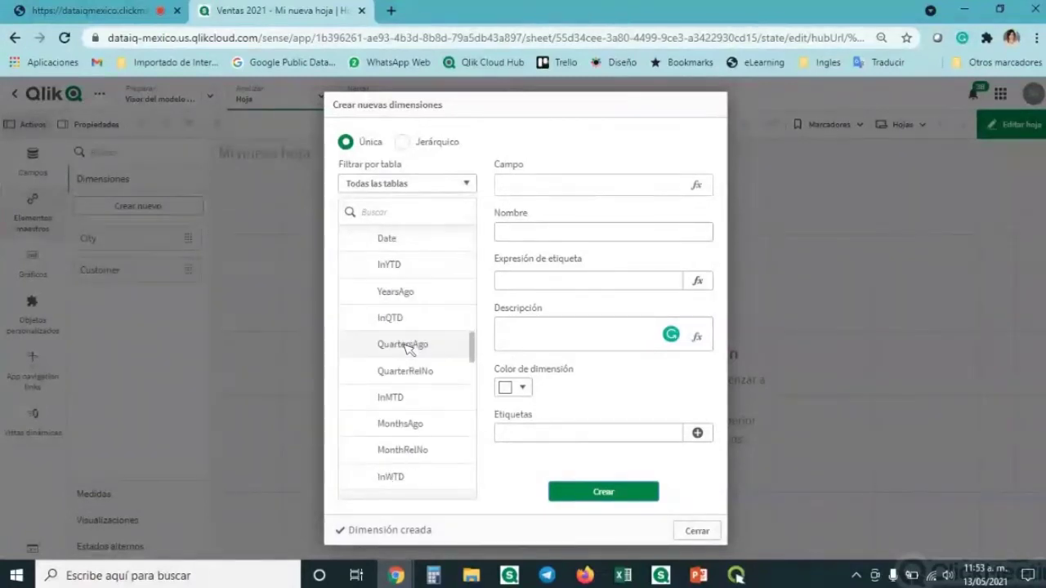
scroll(406, 349, "down", 3)
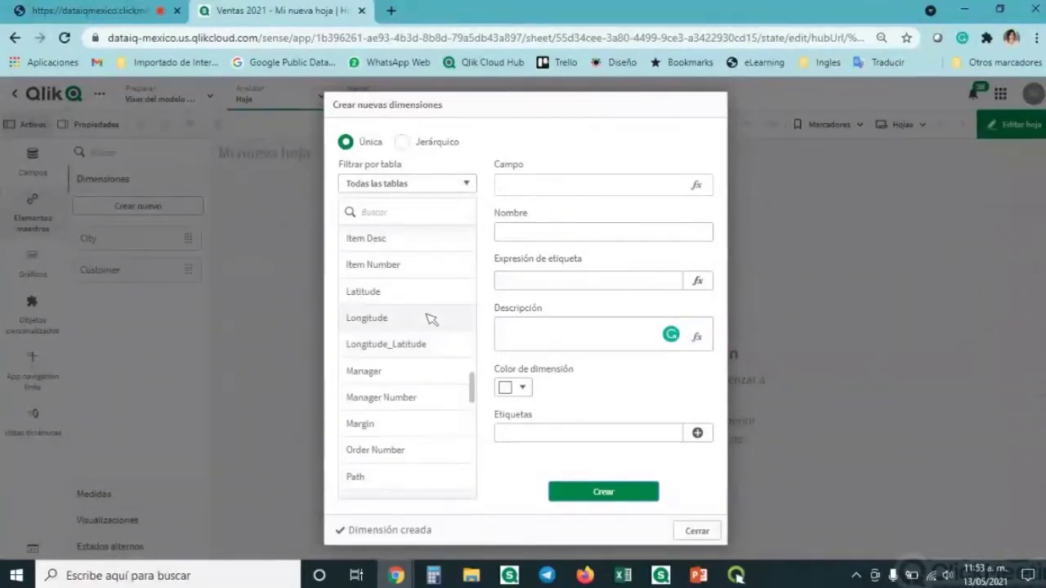
scroll(431, 318, "down", 2)
left_click(409, 371)
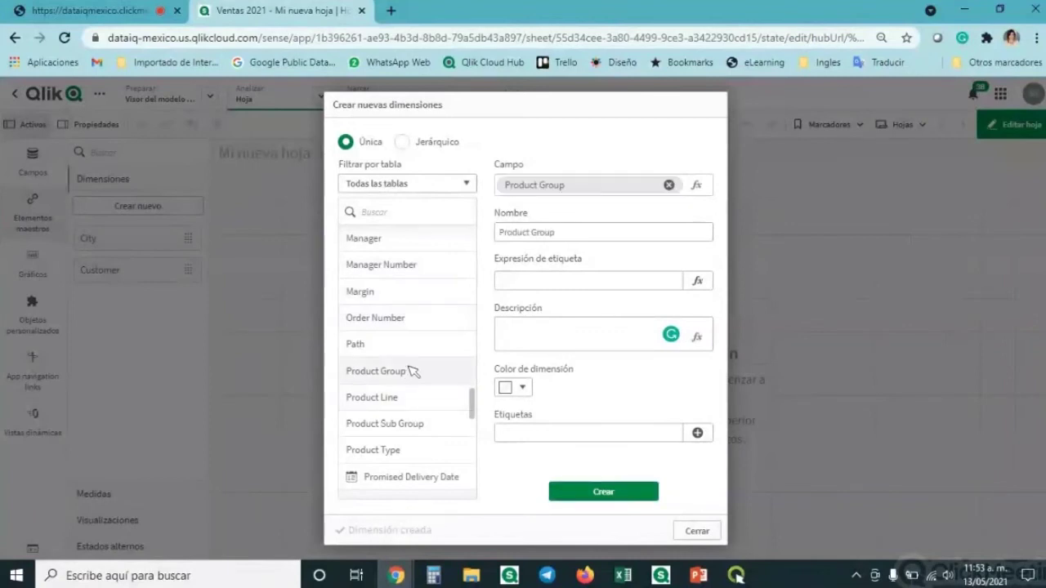
left_click(603, 493)
- Create master dimensions from the Product Type and Sales Rep Name fields, and finish creating dimensions
left_click(375, 451)
left_click(603, 491)
scroll(401, 367, "down", 3)
scroll(457, 369, "up", 1)
scroll(444, 372, "down", 5)
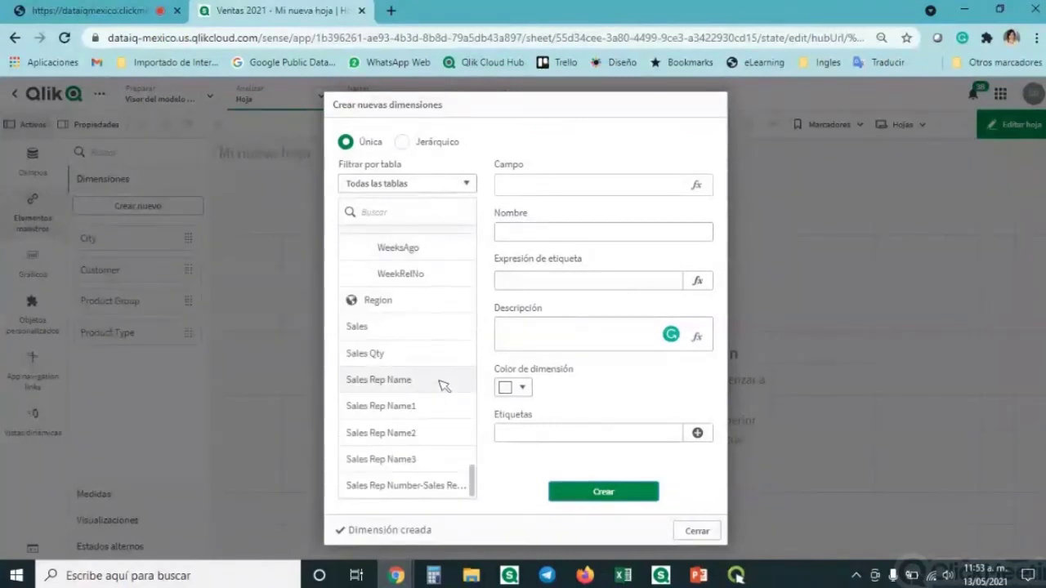
left_click(433, 390)
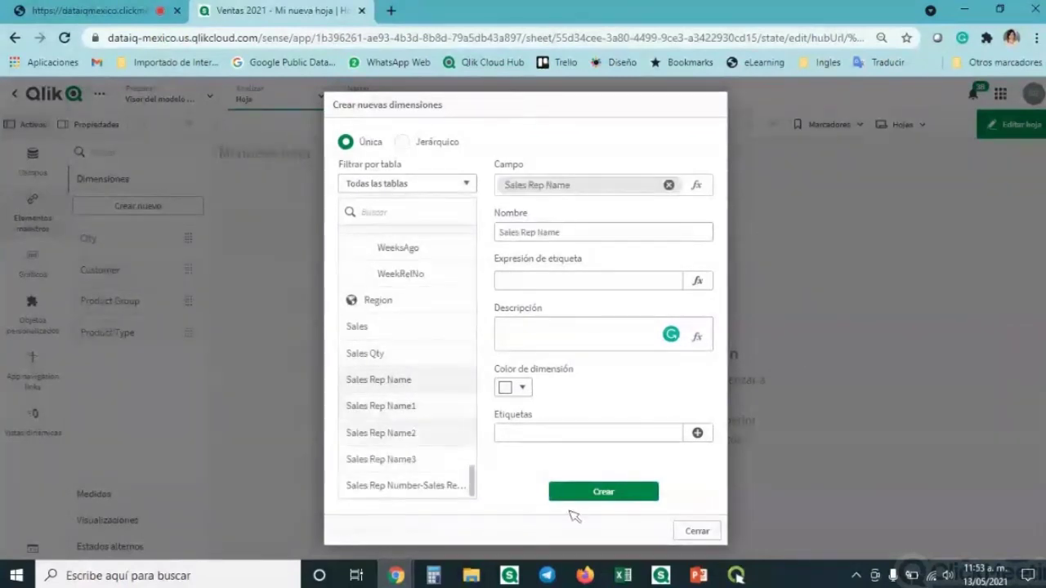
left_click(610, 494)
scroll(425, 433, "up", 10)
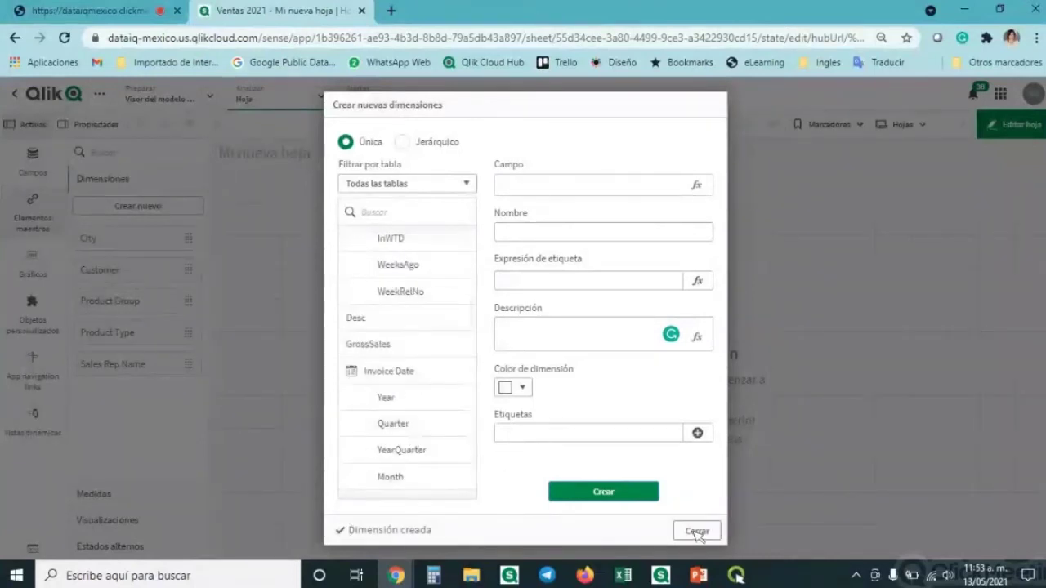
left_click(697, 532)
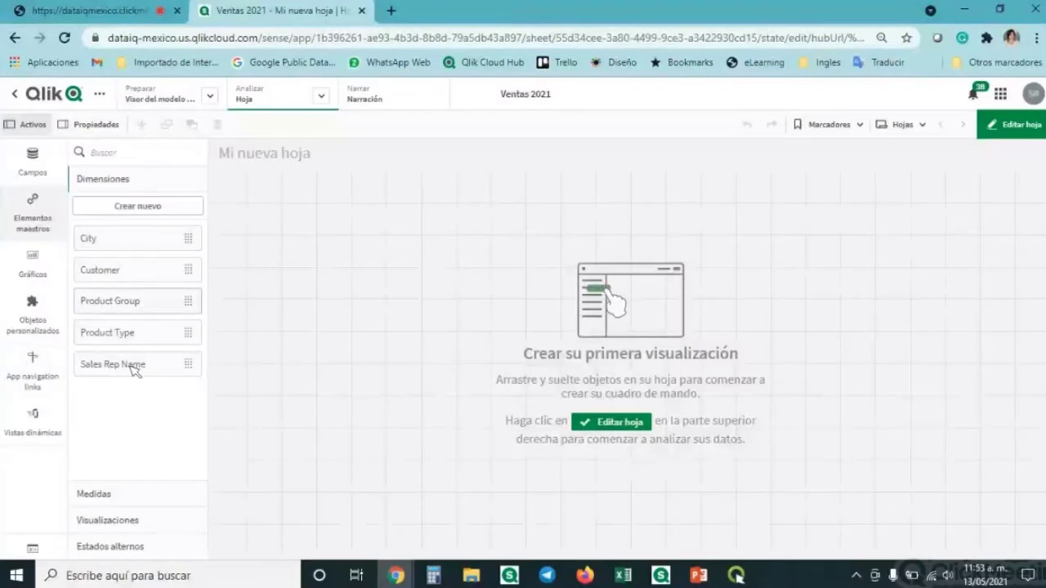
- Start a new master measure and choose the Sales field of the Sales table for its expression
left_click(115, 495)
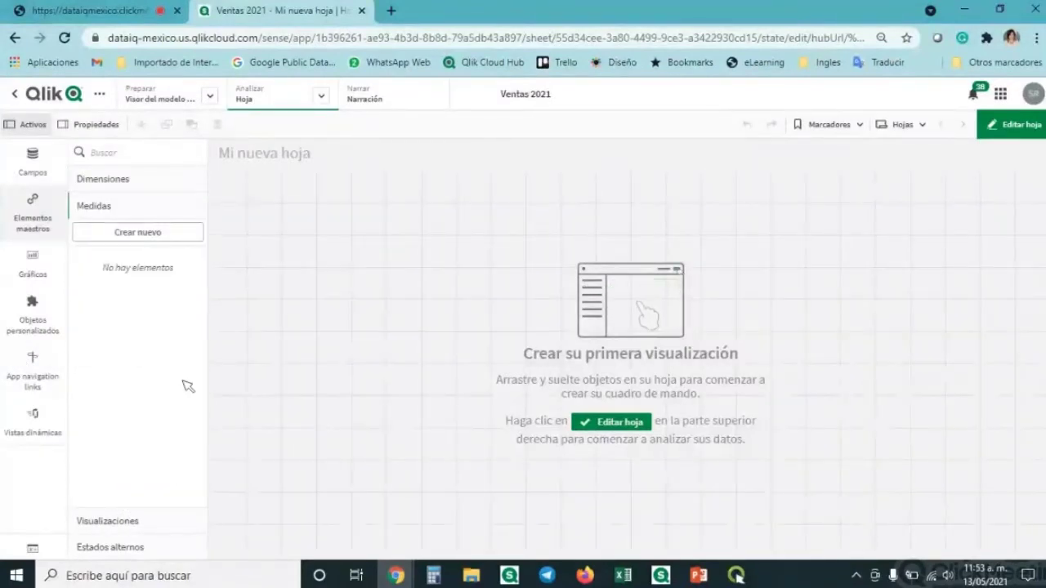
left_click(120, 236)
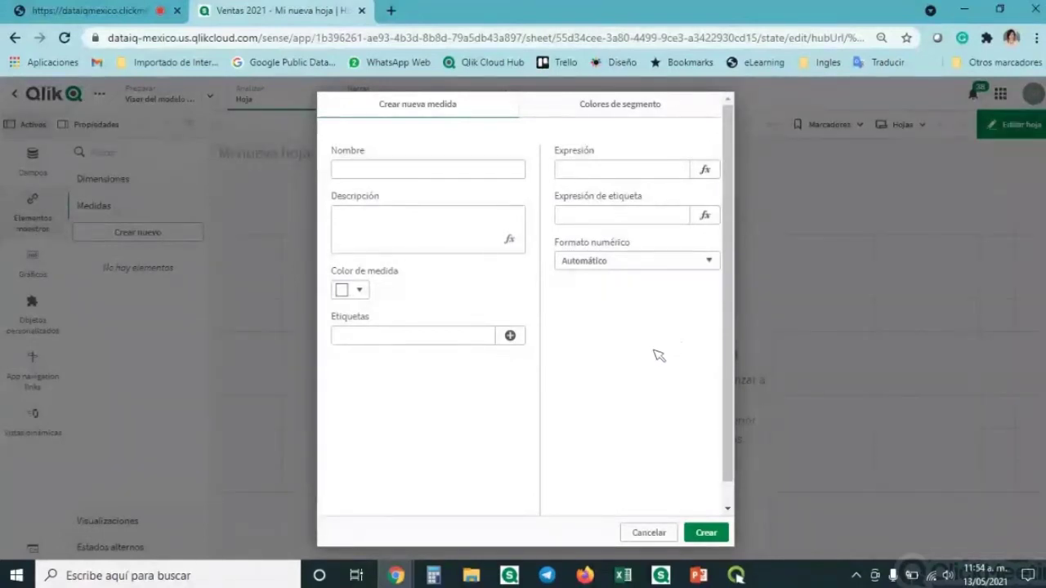
left_click(705, 170)
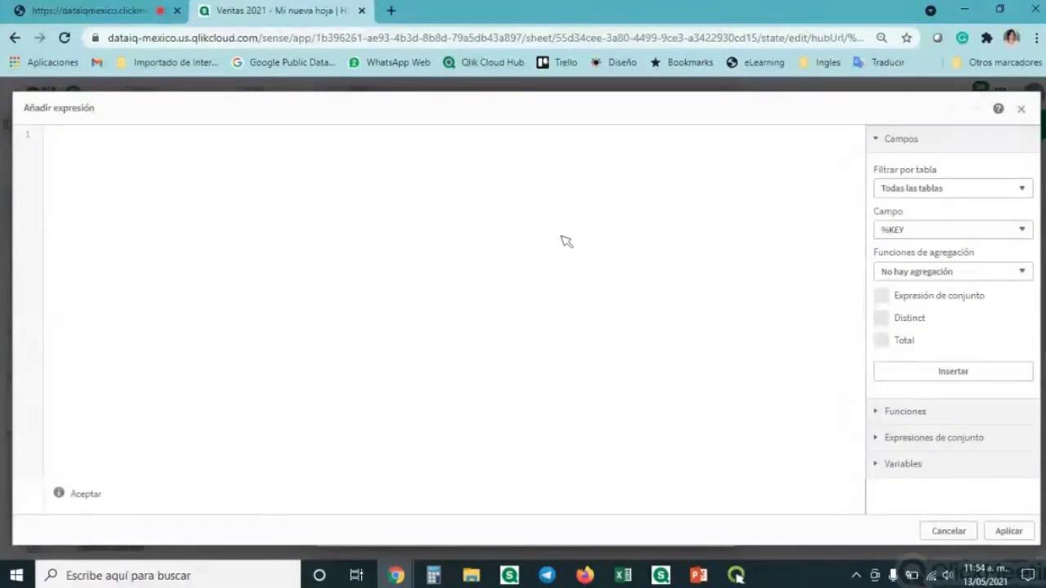
left_click(988, 198)
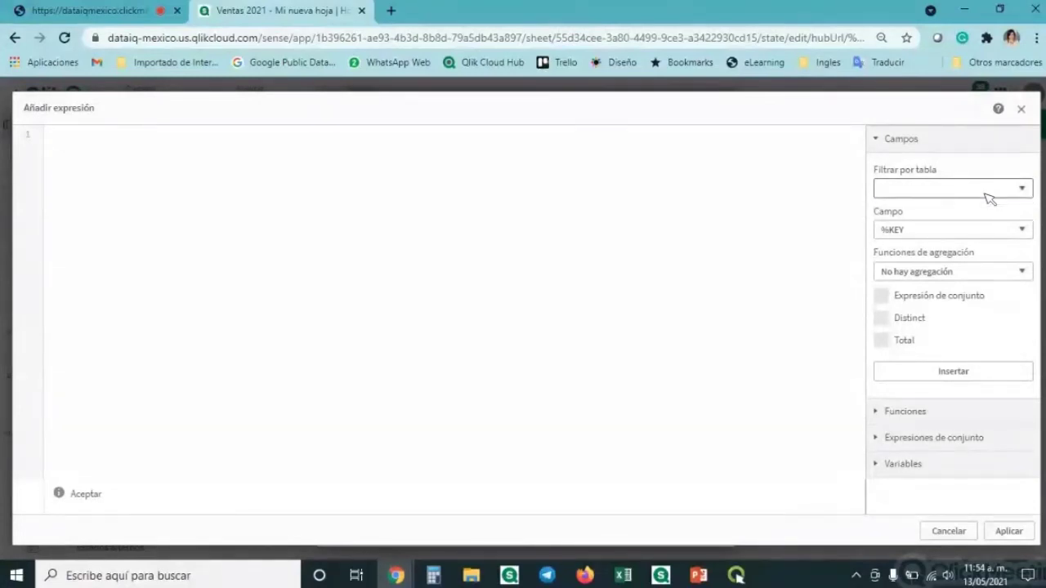
scroll(977, 325, "down", 1)
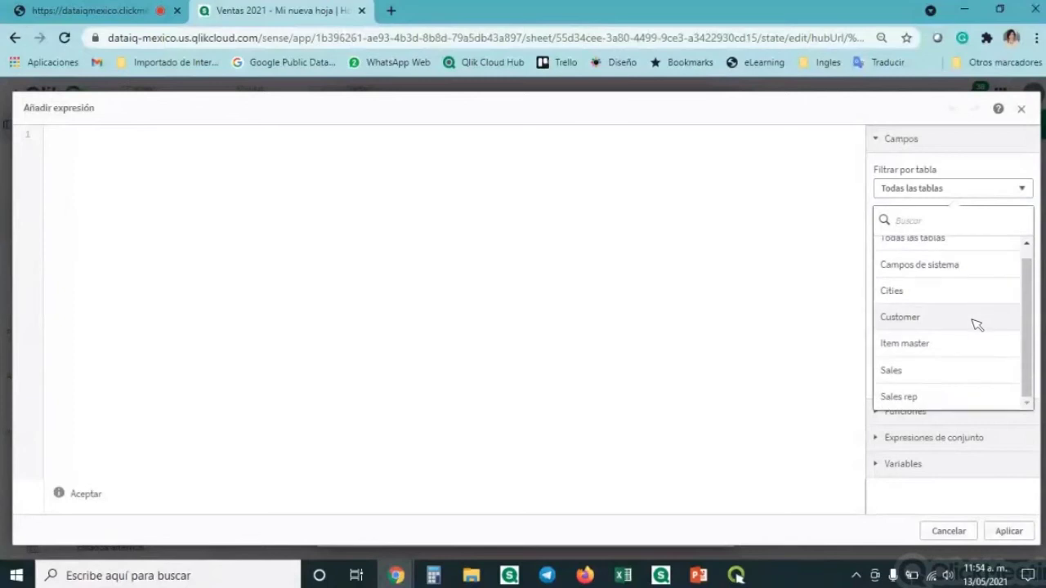
left_click(928, 373)
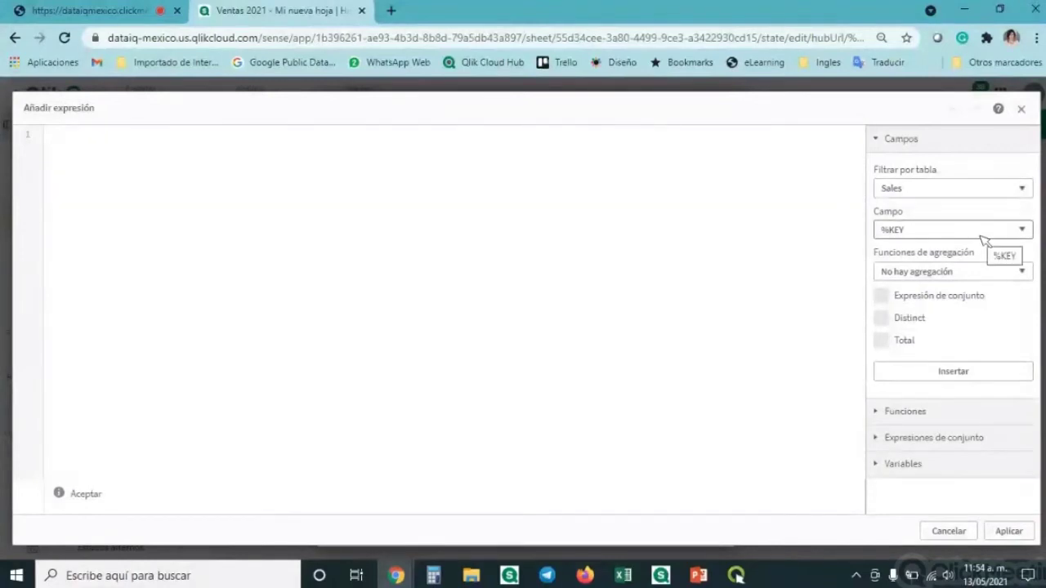
left_click(932, 237)
scroll(939, 343, "down", 15)
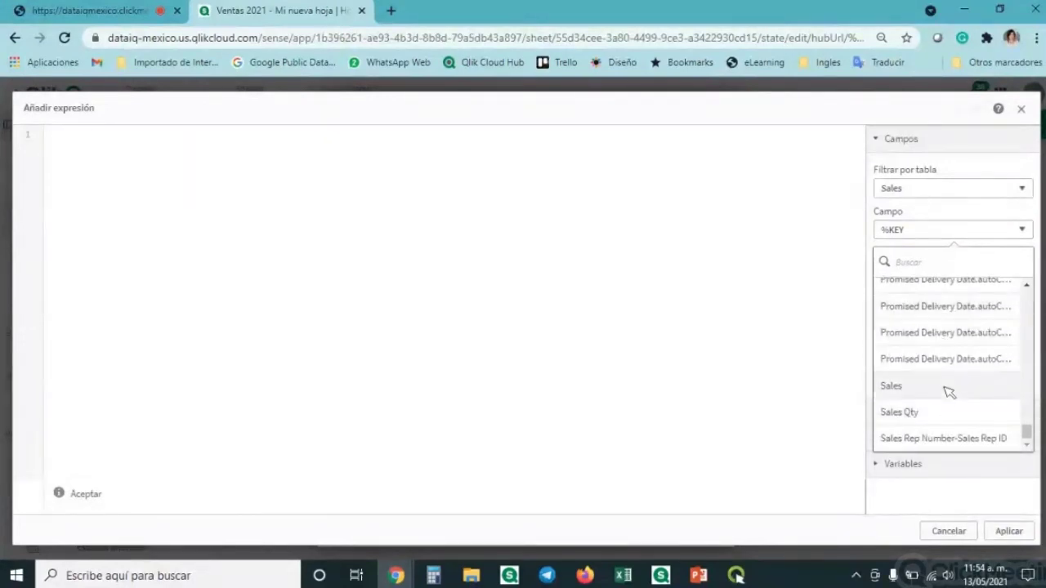
left_click(948, 392)
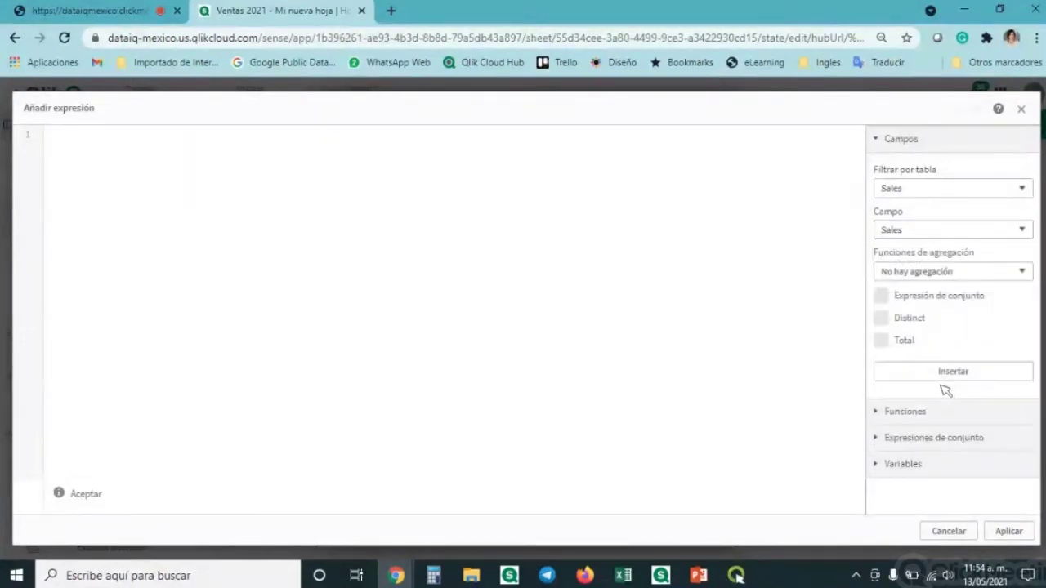
- Choose the Sum aggregation for the Sales field and insert Sum(Sales) into the measure's expression
left_click(940, 278)
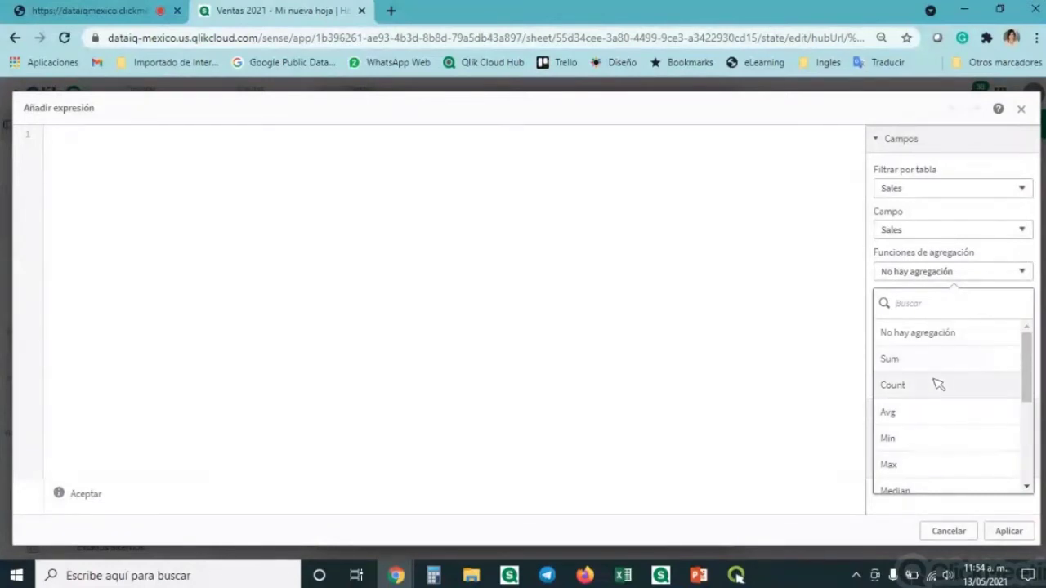
scroll(938, 383, "down", 1)
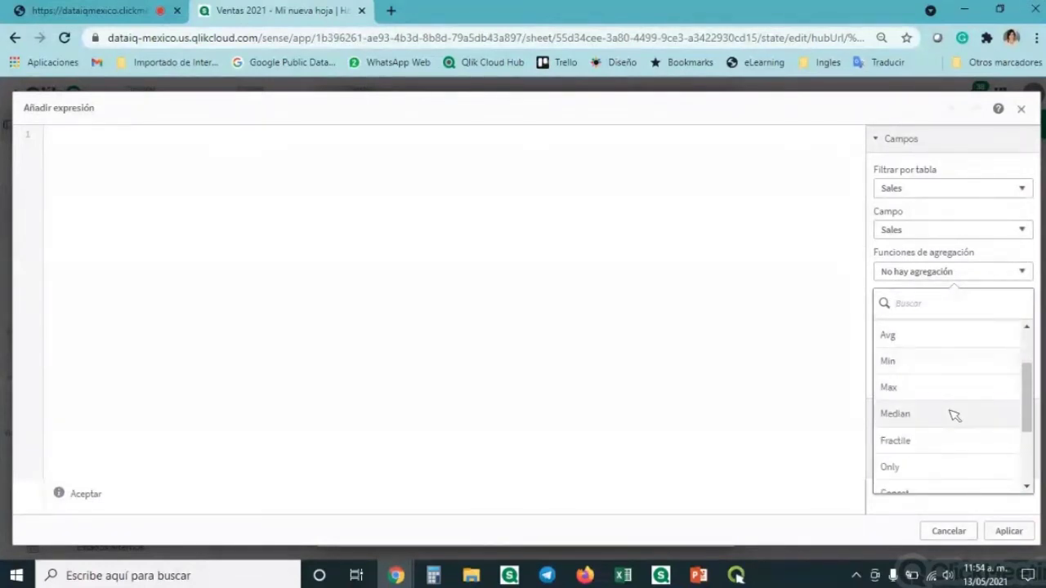
scroll(953, 413, "down", 2)
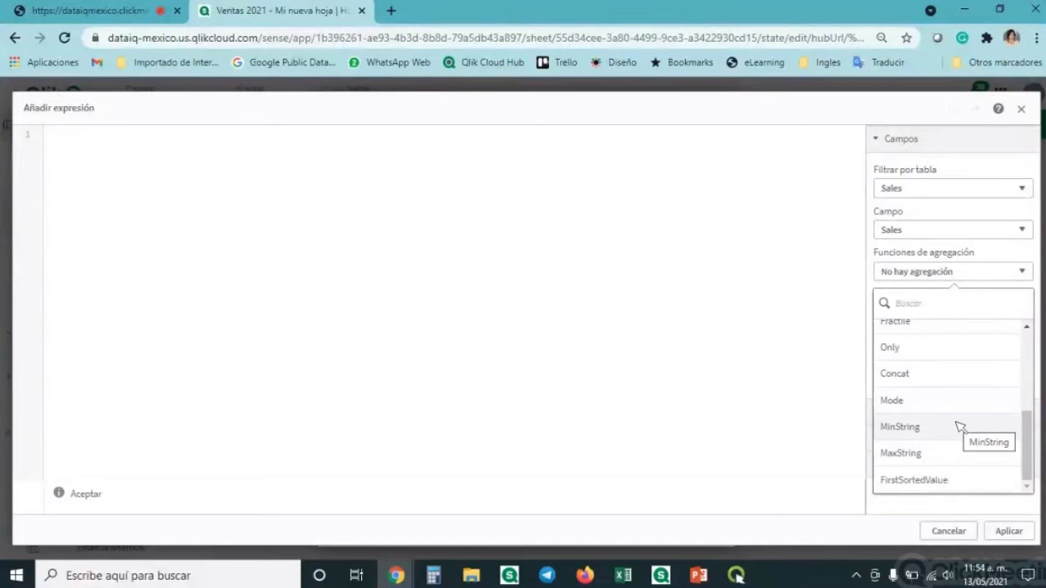
scroll(960, 427, "up", 4)
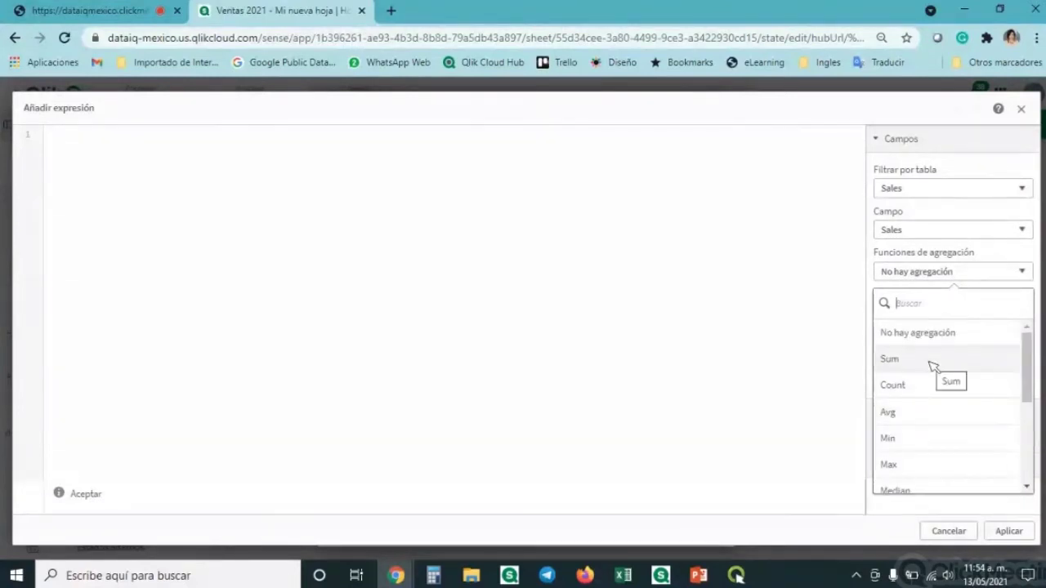
left_click(934, 364)
left_click(942, 401)
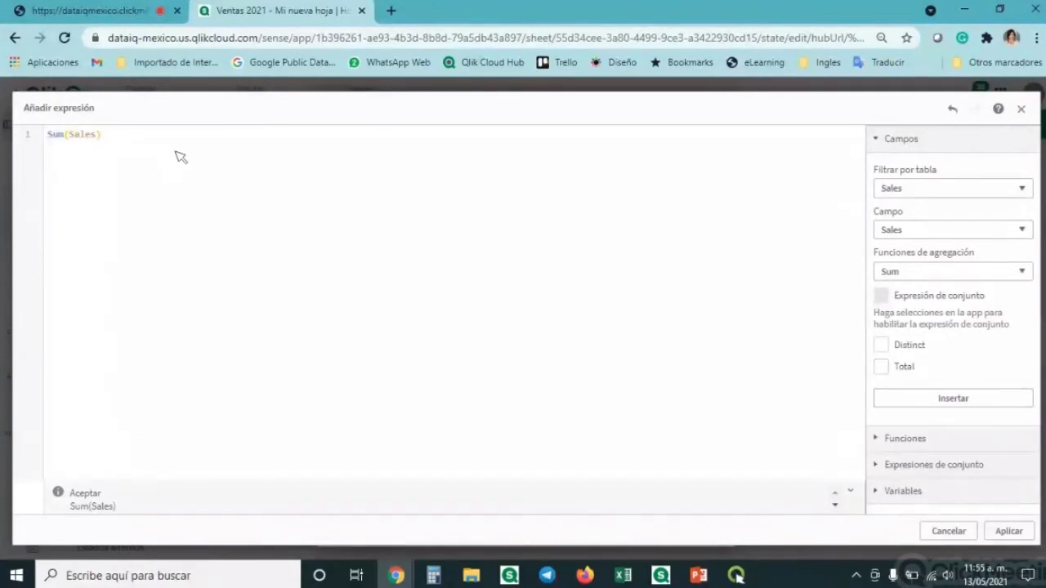
- Apply the Sum(Sales) expression, name the measure Ventas, set its number format to Moneda and create it
left_click(1009, 532)
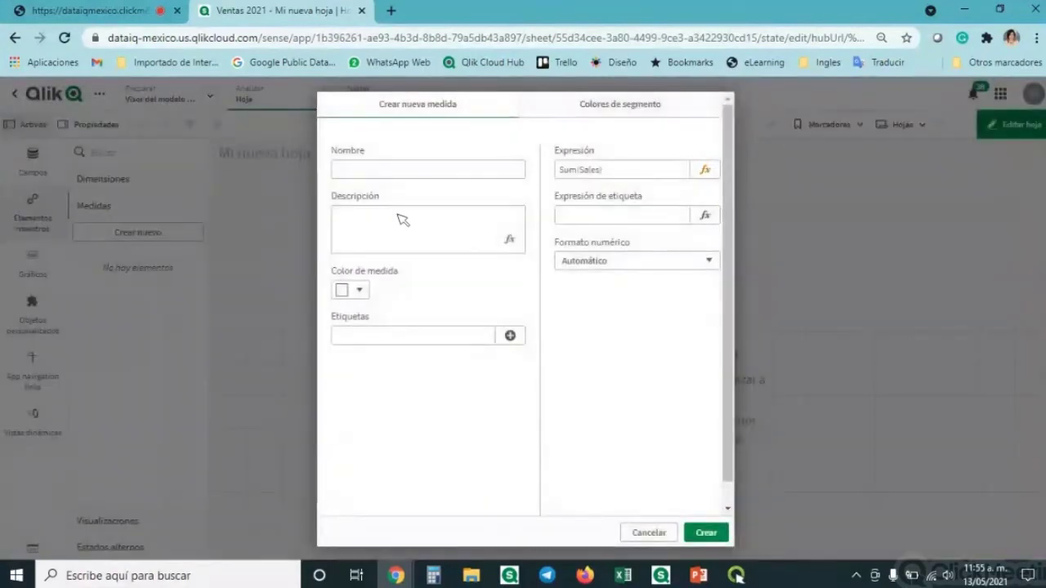
left_click(390, 170)
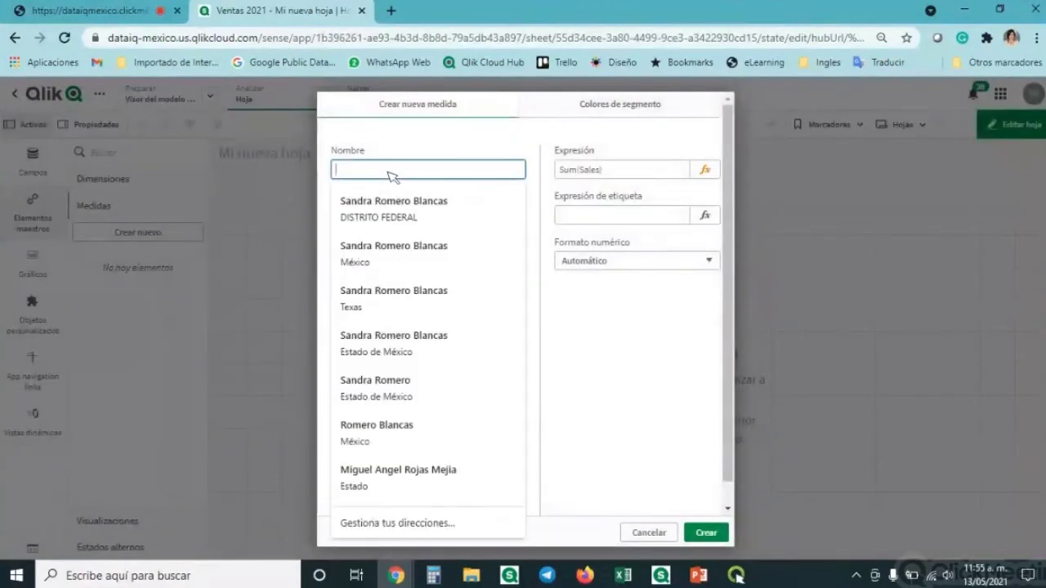
type("Ventas")
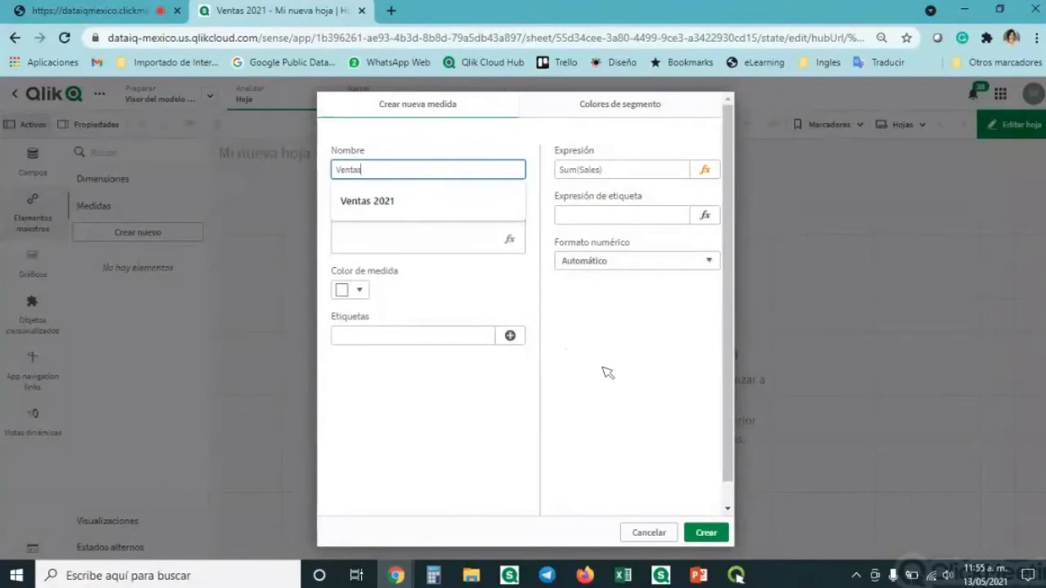
left_click(608, 372)
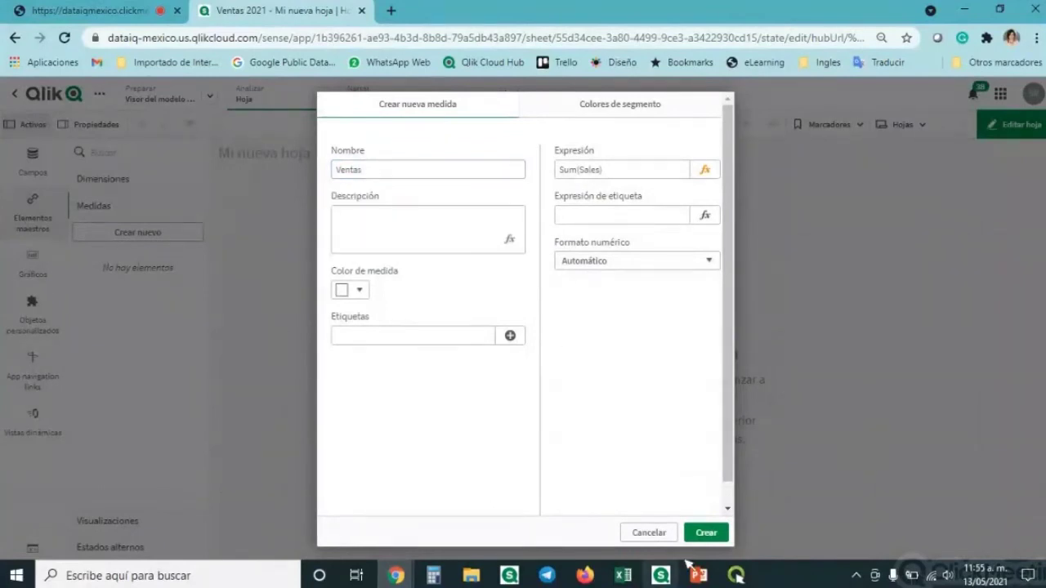
left_click(634, 263)
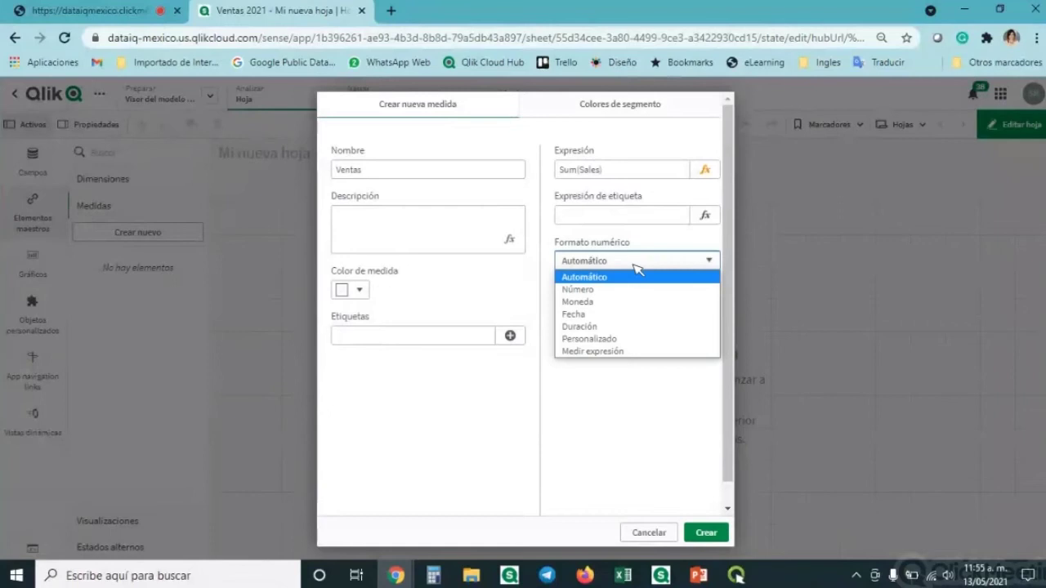
left_click(609, 301)
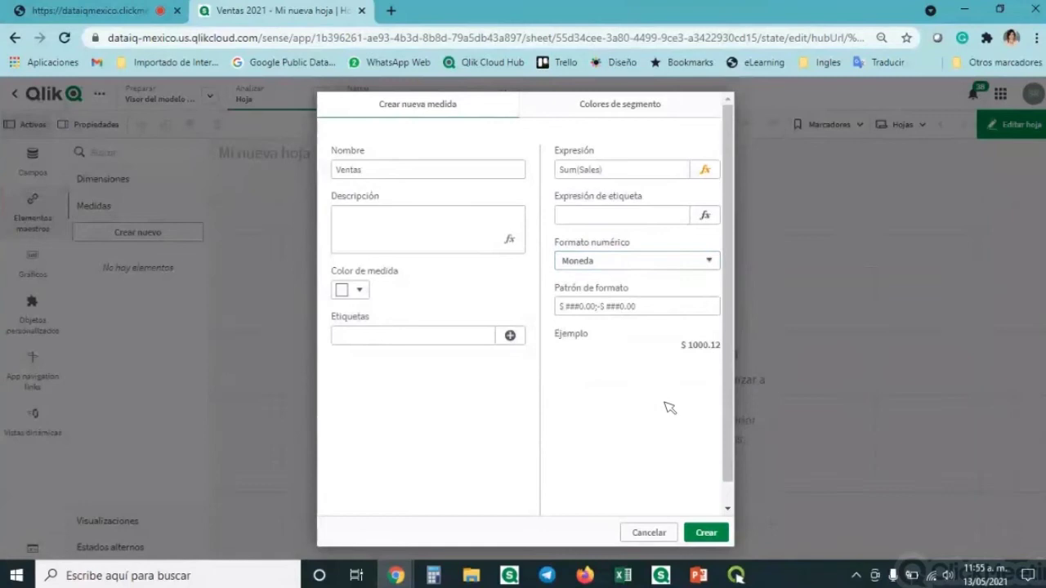
left_click(706, 531)
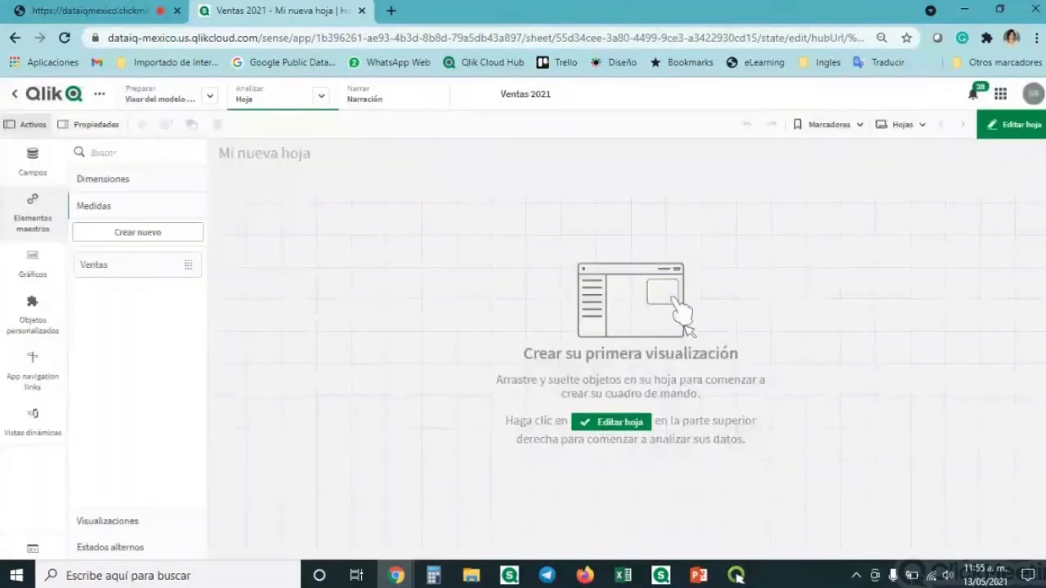
- Start another master measure and choose the Customer field of the Customer table for its expression
left_click(163, 237)
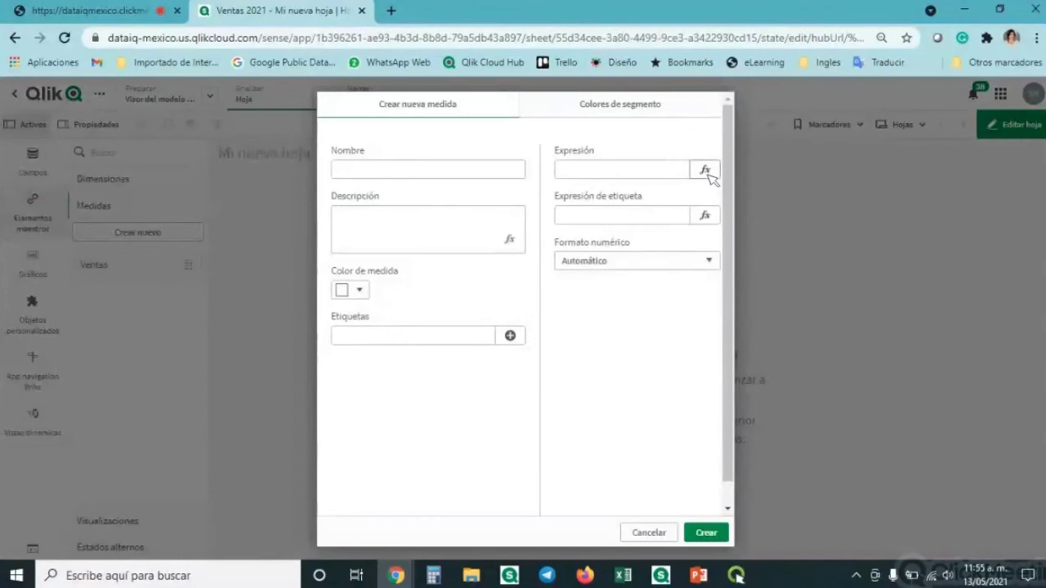
left_click(704, 170)
left_click(1004, 189)
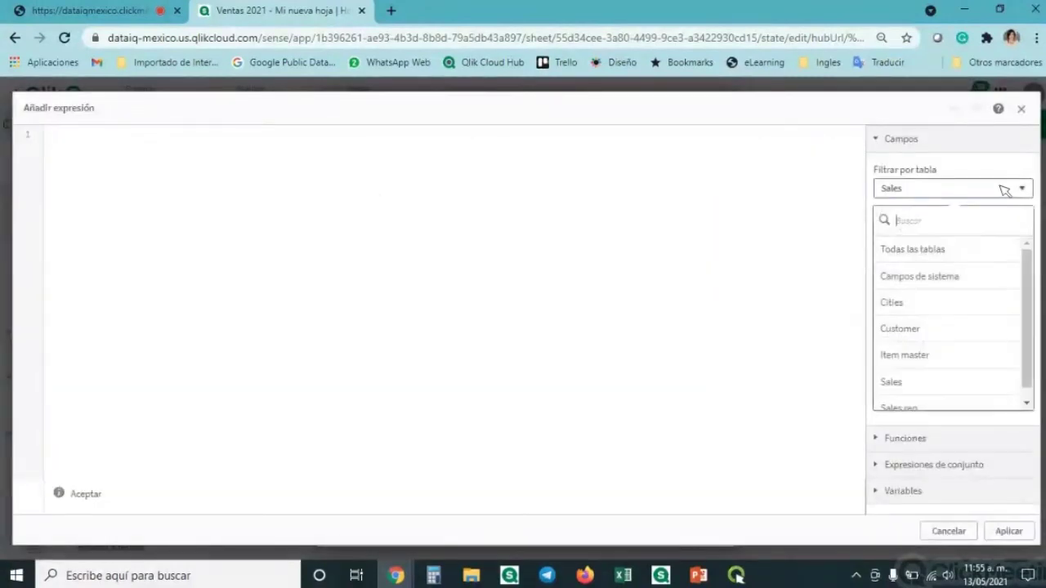
left_click(942, 335)
left_click(953, 192)
left_click(927, 373)
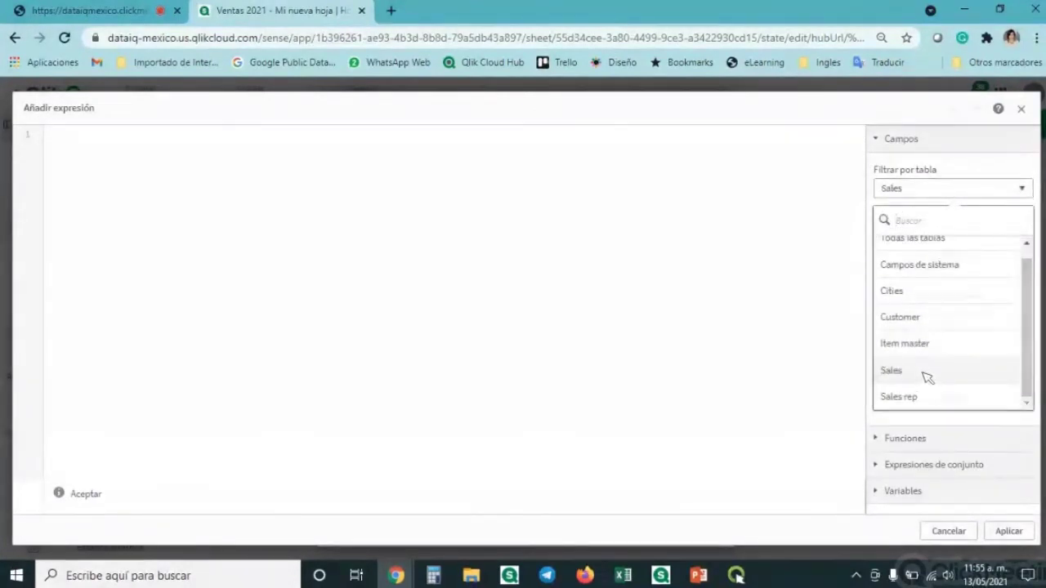
left_click(953, 189)
left_click(922, 338)
left_click(964, 234)
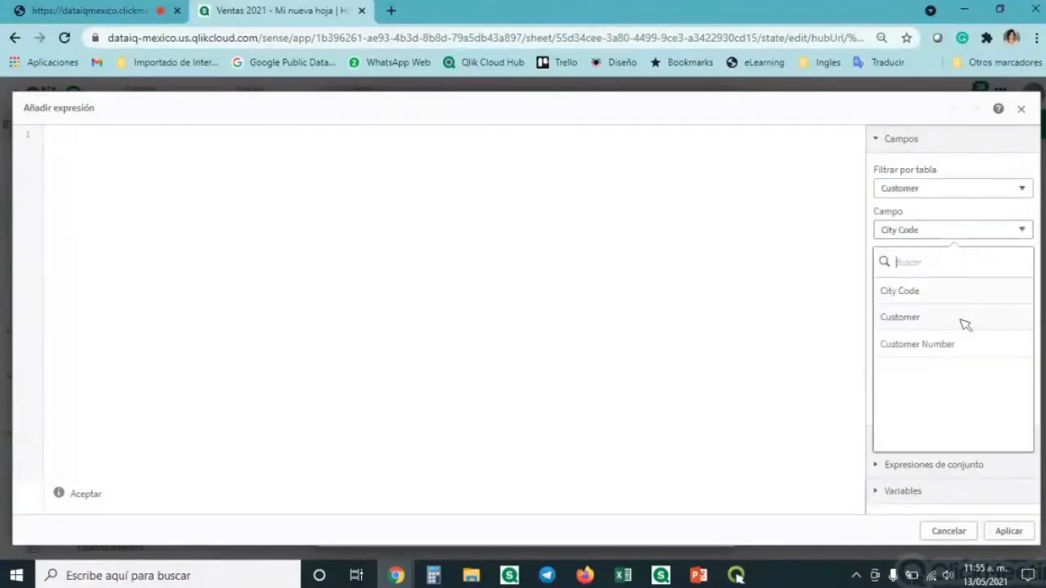
left_click(968, 322)
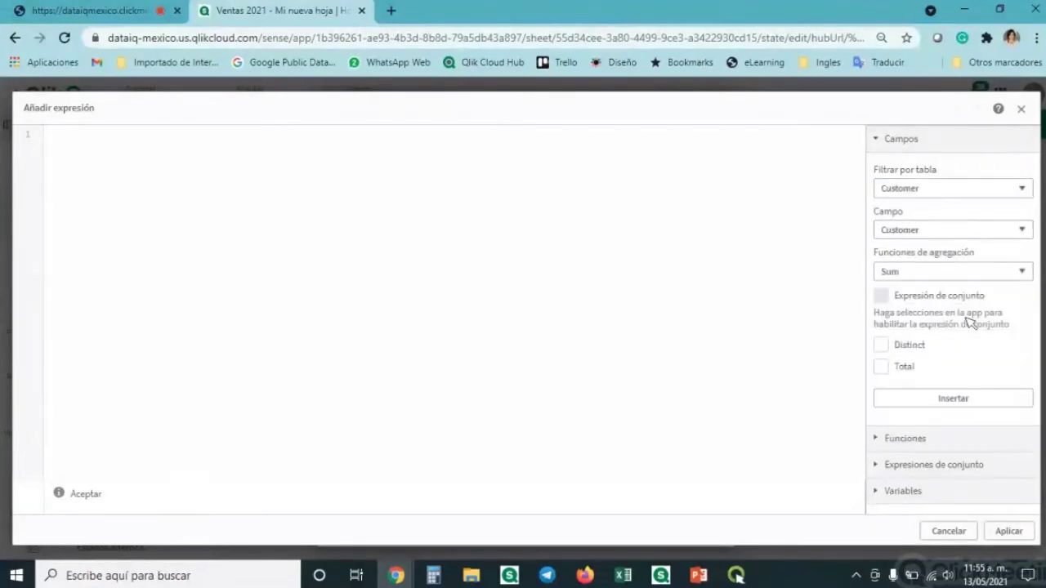
- Choose the Count aggregation, insert Count(Customer) and apply it as the measure's expression
left_click(990, 272)
left_click(917, 391)
left_click(955, 398)
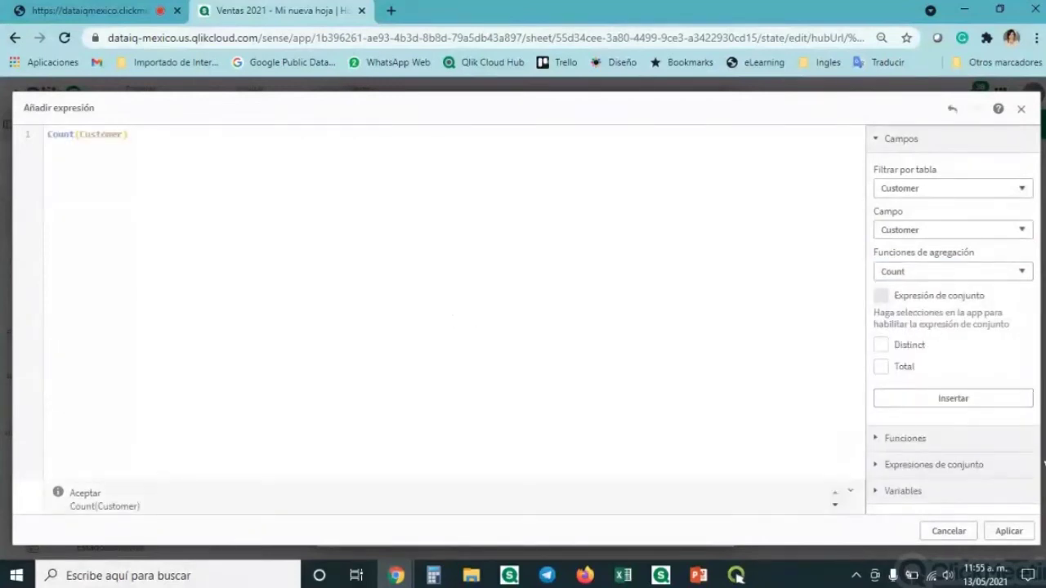
left_click(1013, 536)
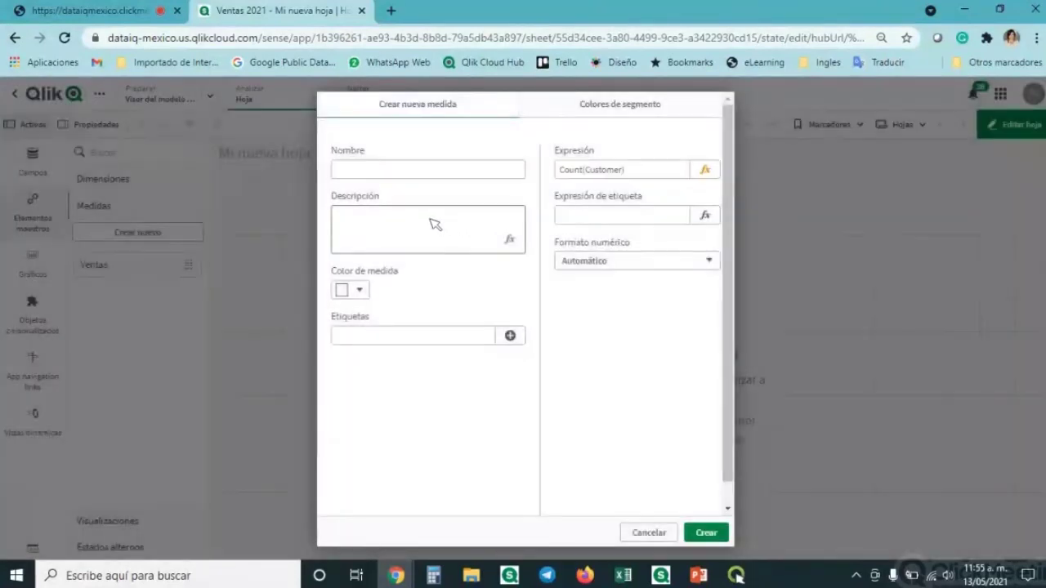
- Name the measure Customer, set its number format to Número and create it
left_click(399, 172)
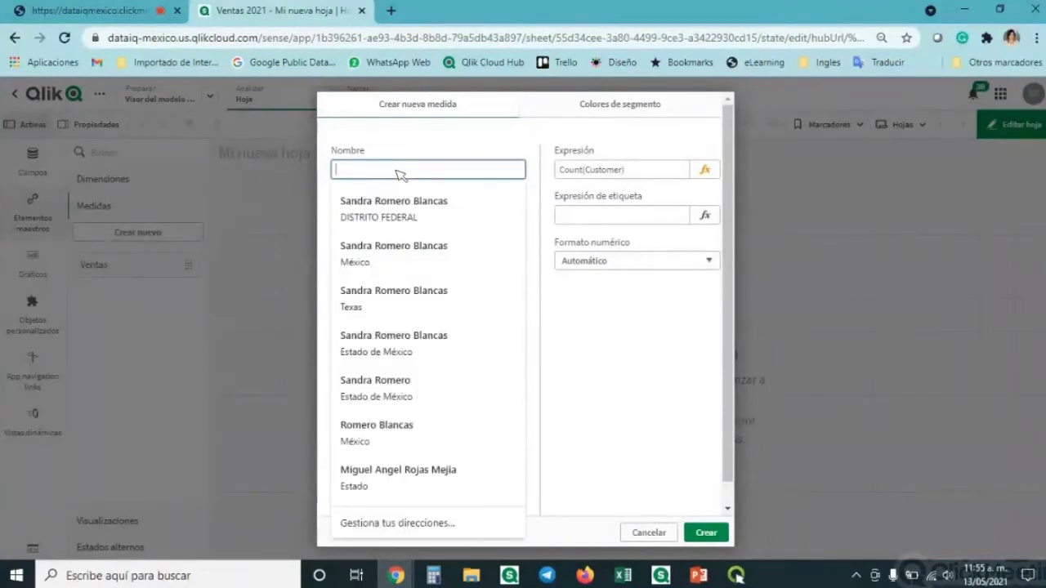
type("Customer")
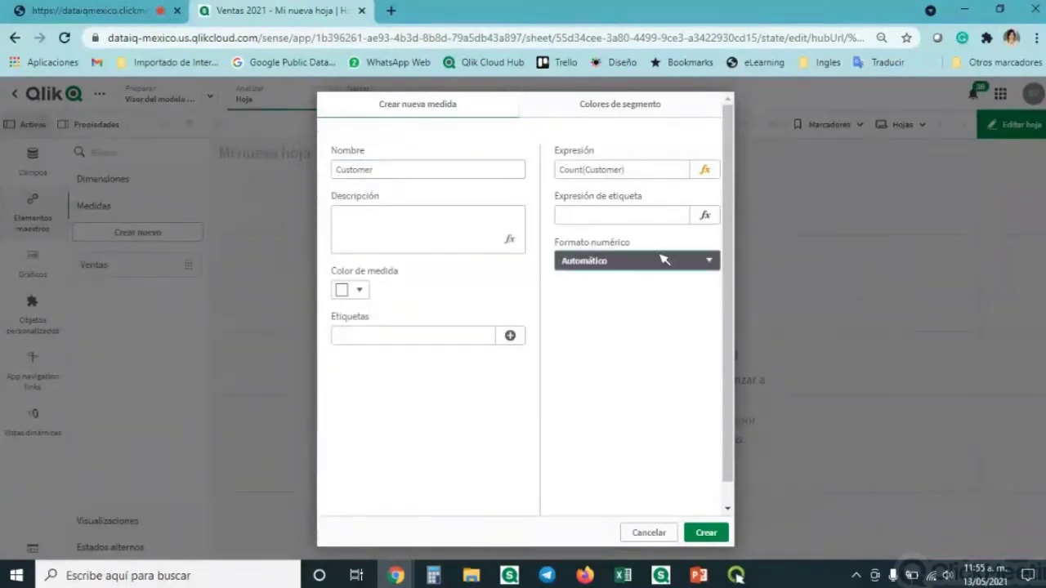
left_click(659, 260)
left_click(607, 288)
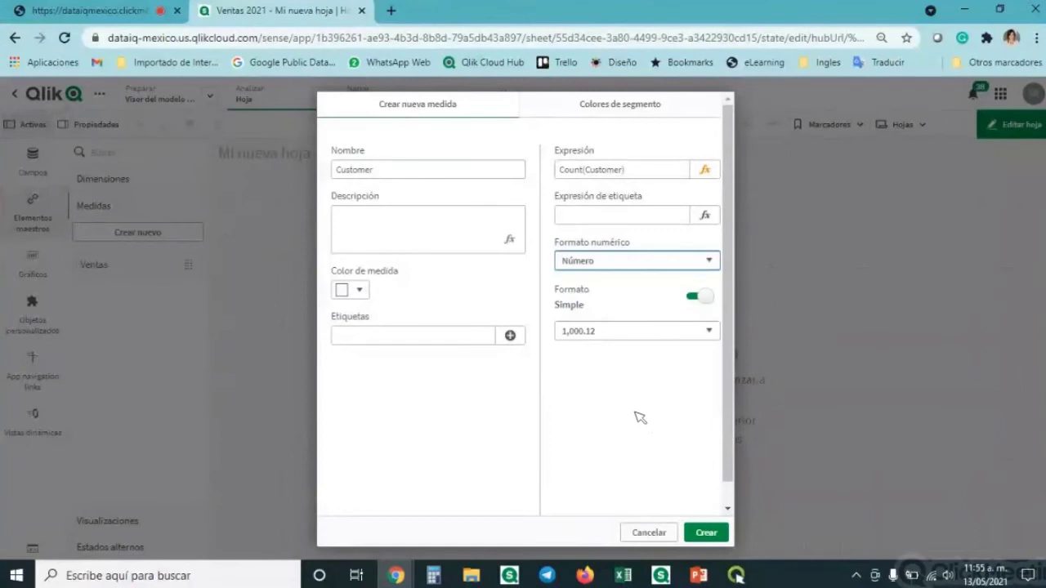
left_click(706, 532)
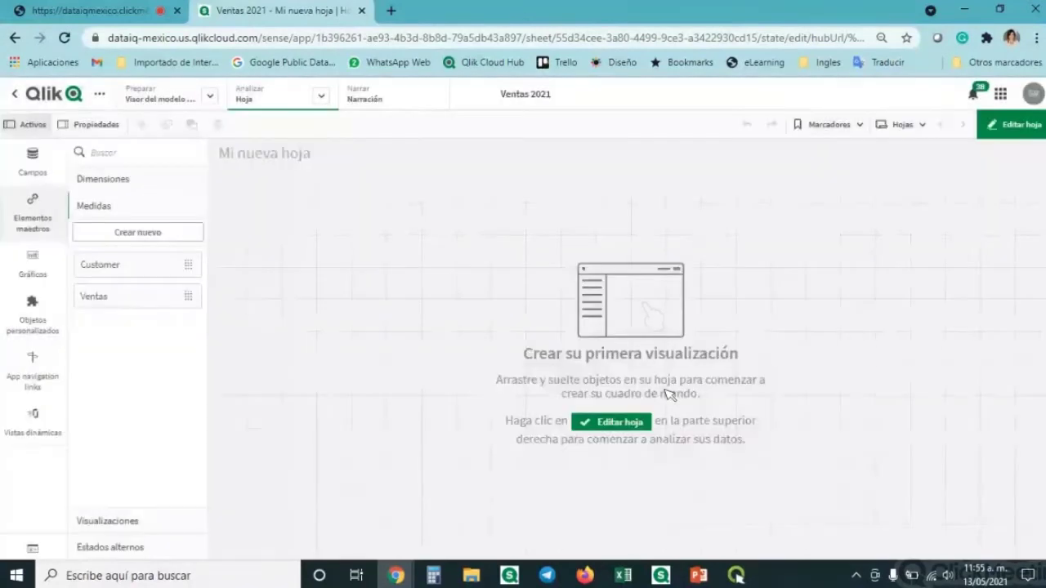
- Start a third master measure and choose the Cost field of the Sales table for its expression
left_click(150, 236)
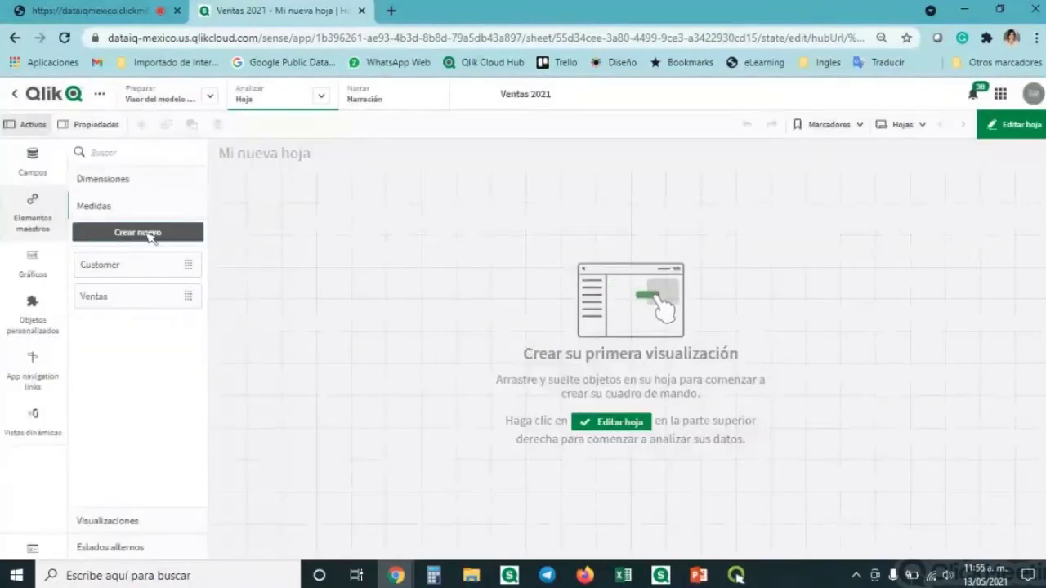
left_click(703, 171)
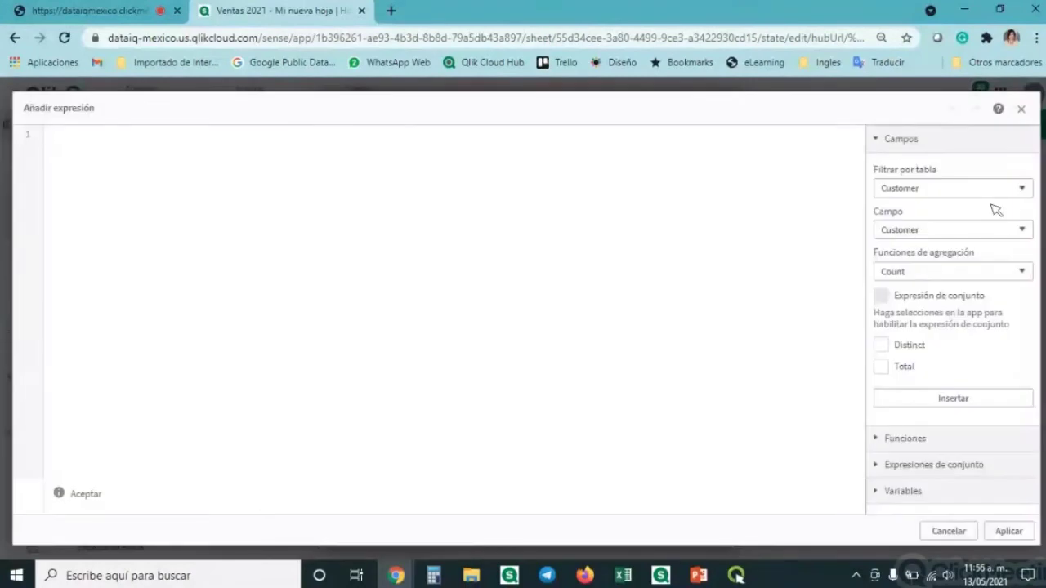
left_click(992, 194)
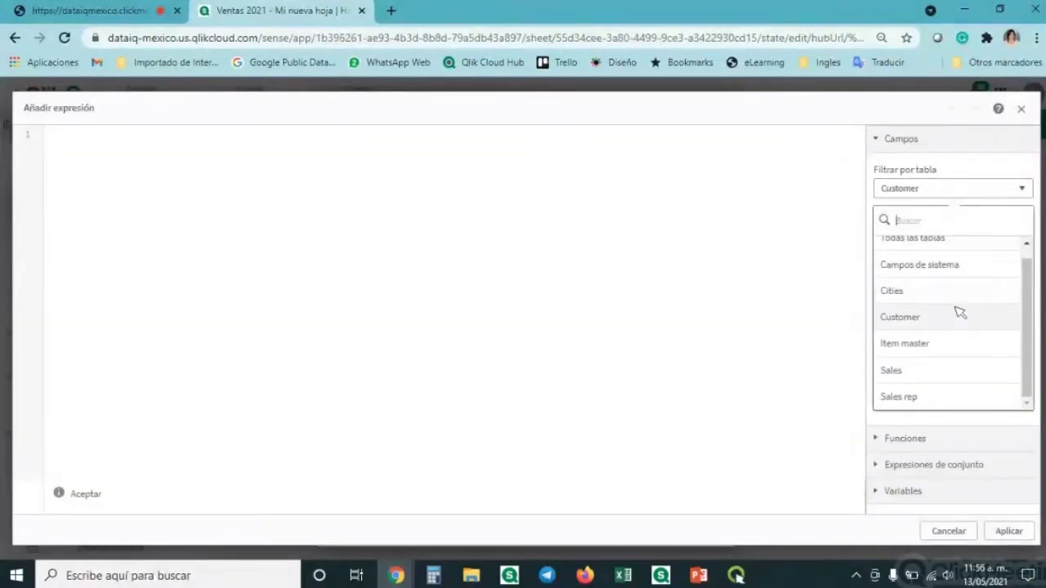
left_click(932, 373)
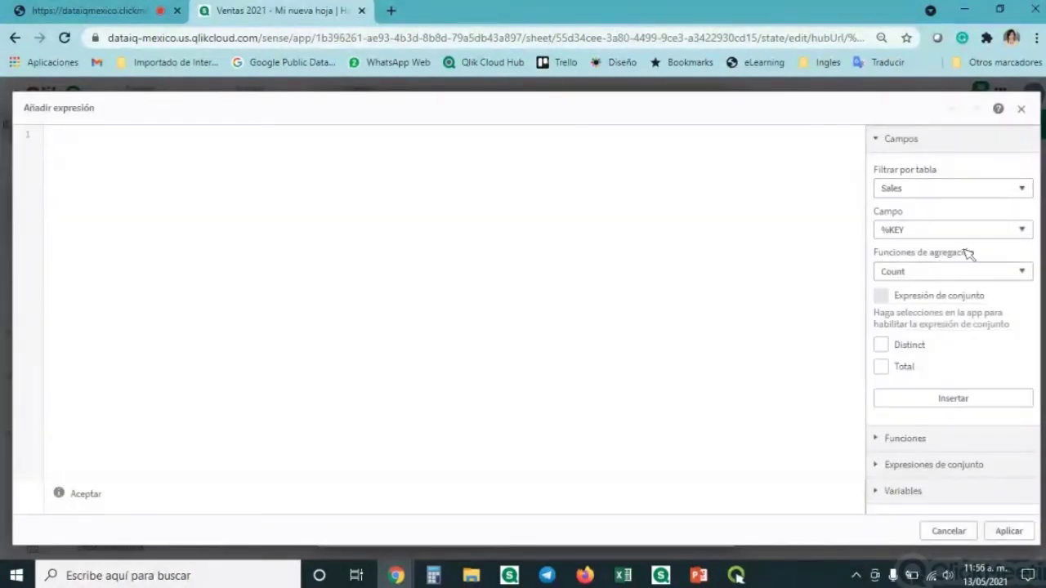
left_click(959, 229)
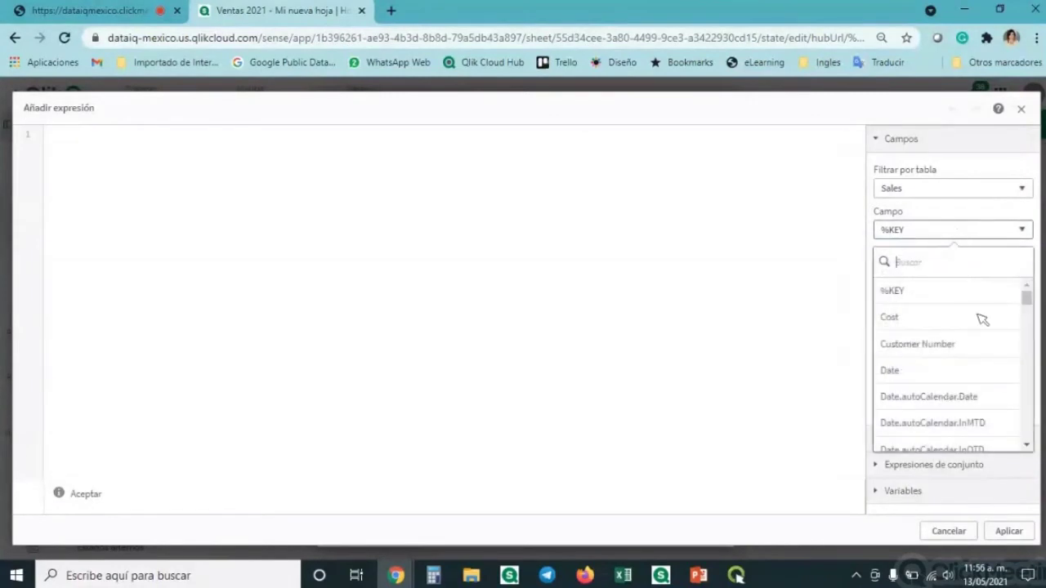
scroll(986, 338, "down", 15)
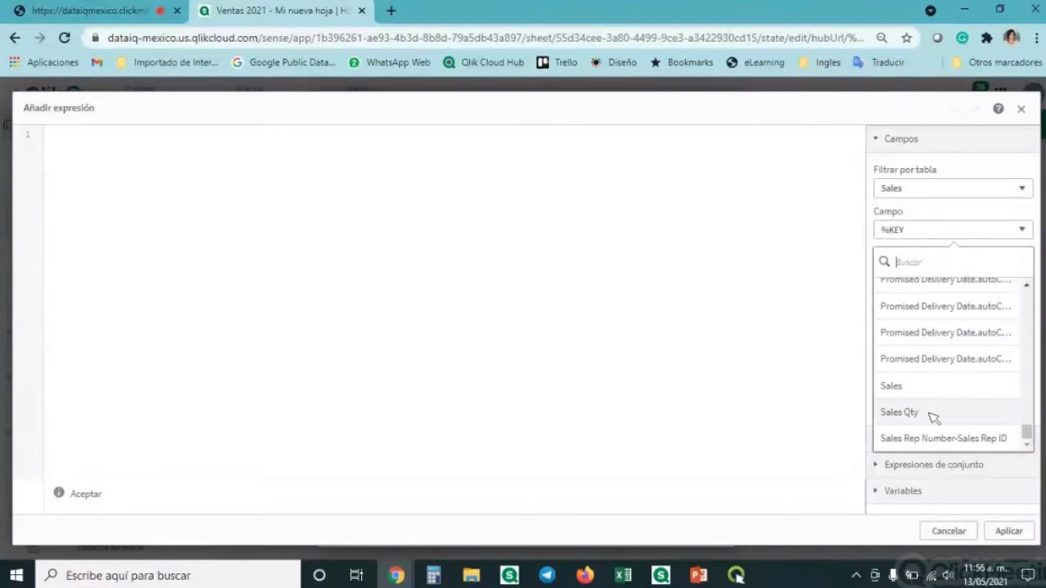
scroll(938, 415, "up", 5)
scroll(981, 413, "up", 8)
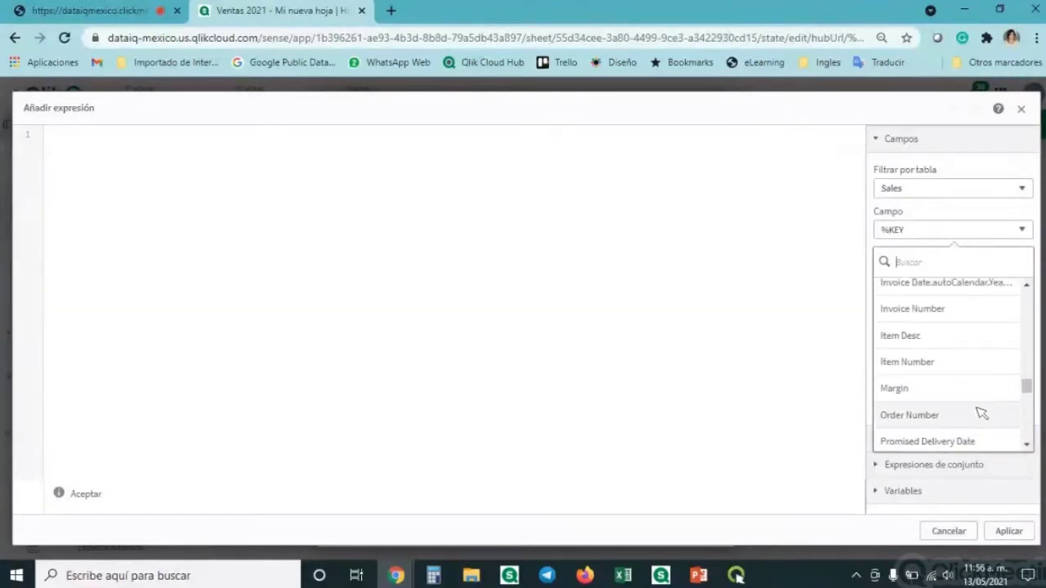
scroll(981, 413, "up", 10)
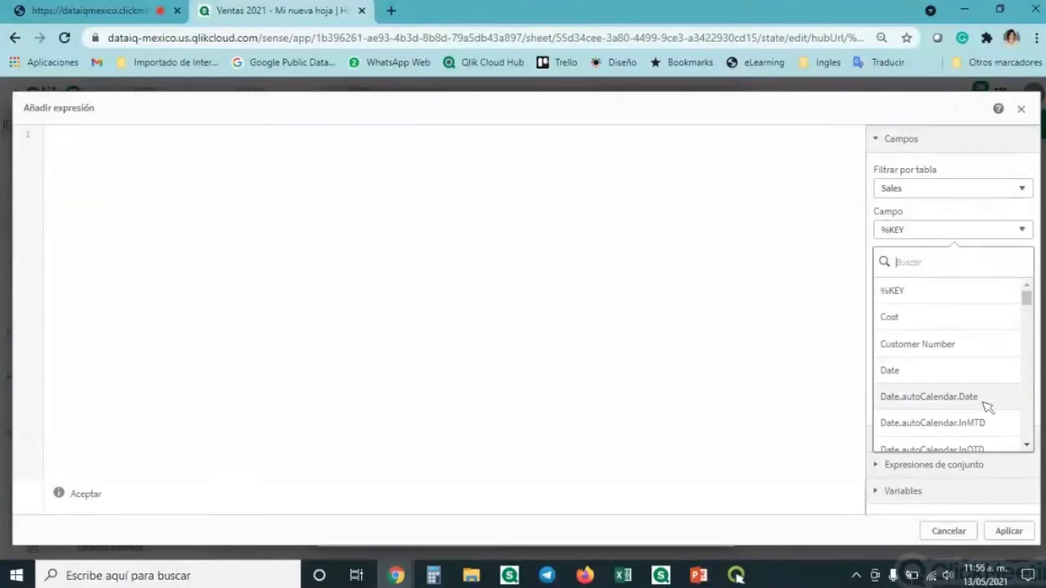
left_click(982, 316)
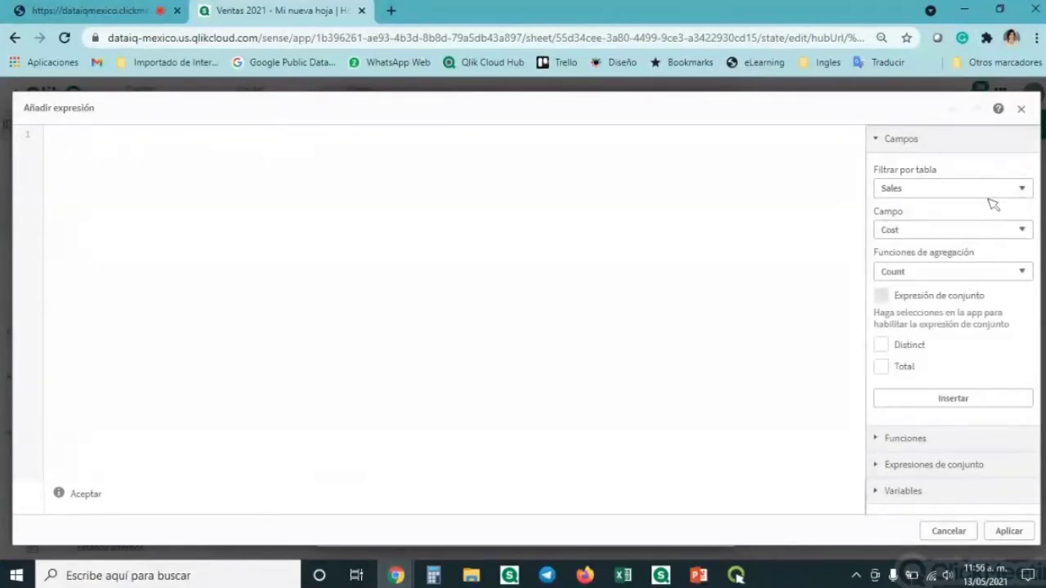
- Choose the Sum aggregation for the Cost field and insert Sum(Cost) into the expression
left_click(952, 275)
left_click(917, 361)
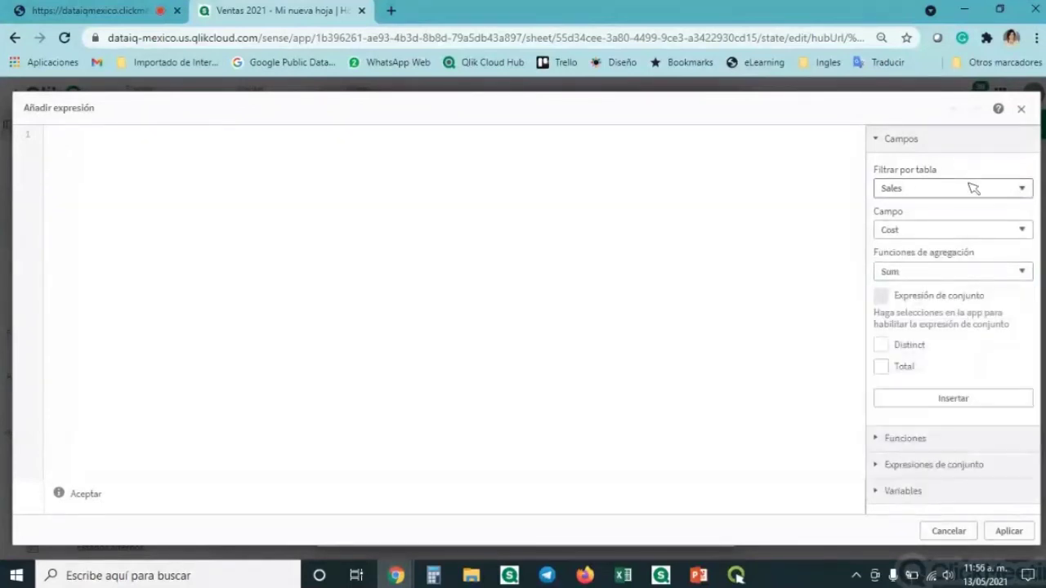
left_click(971, 400)
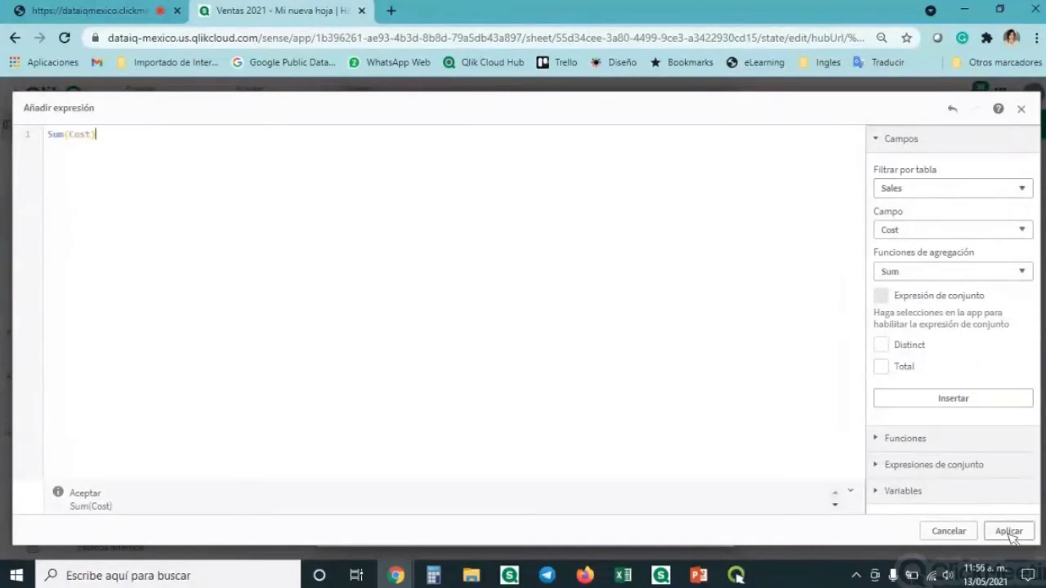
- Examine the function categories available in the expression editor, from constants to financial and null functions
left_click(940, 443)
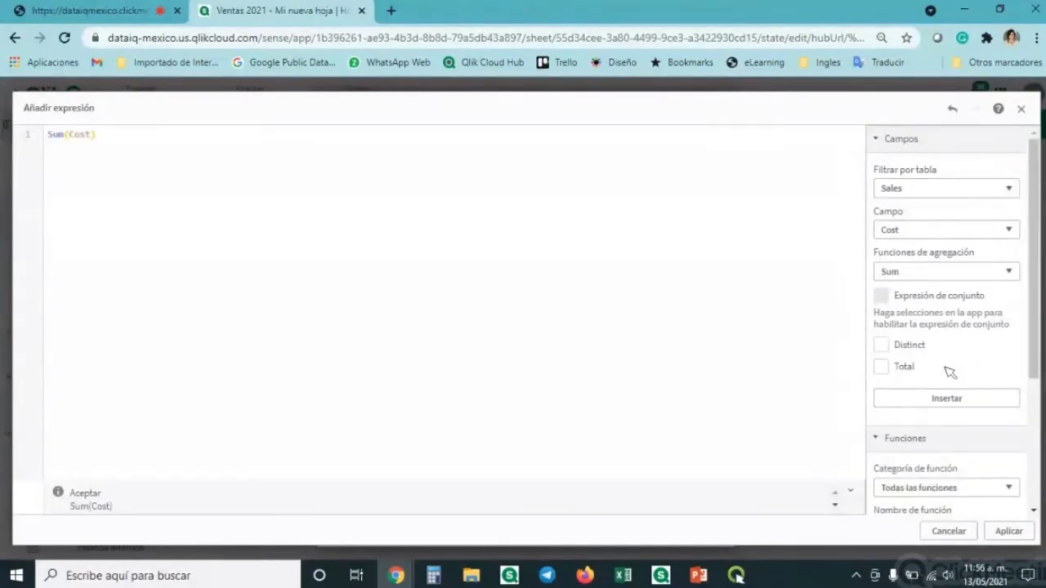
scroll(935, 325, "down", 3)
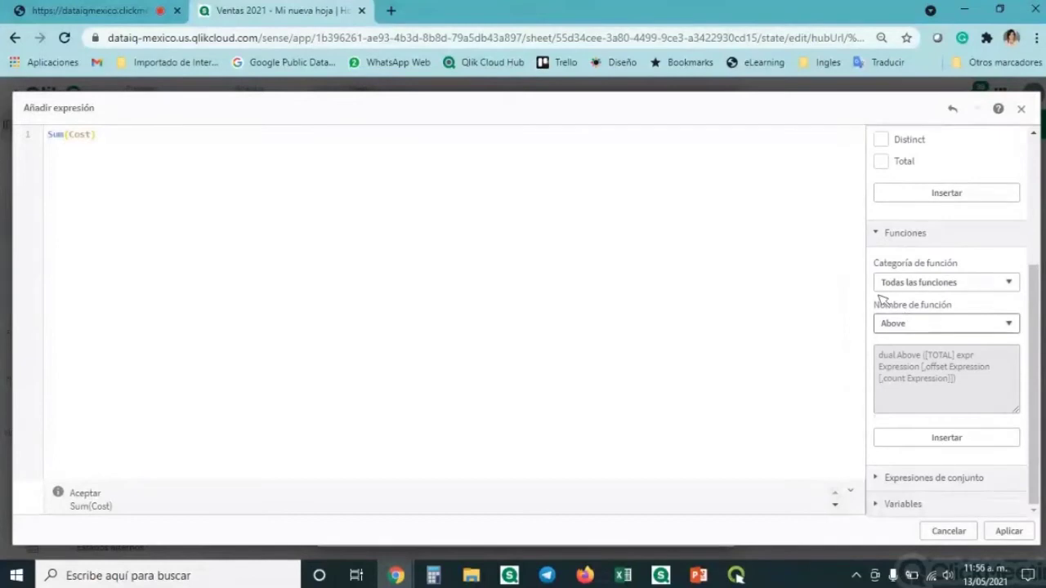
left_click(961, 283)
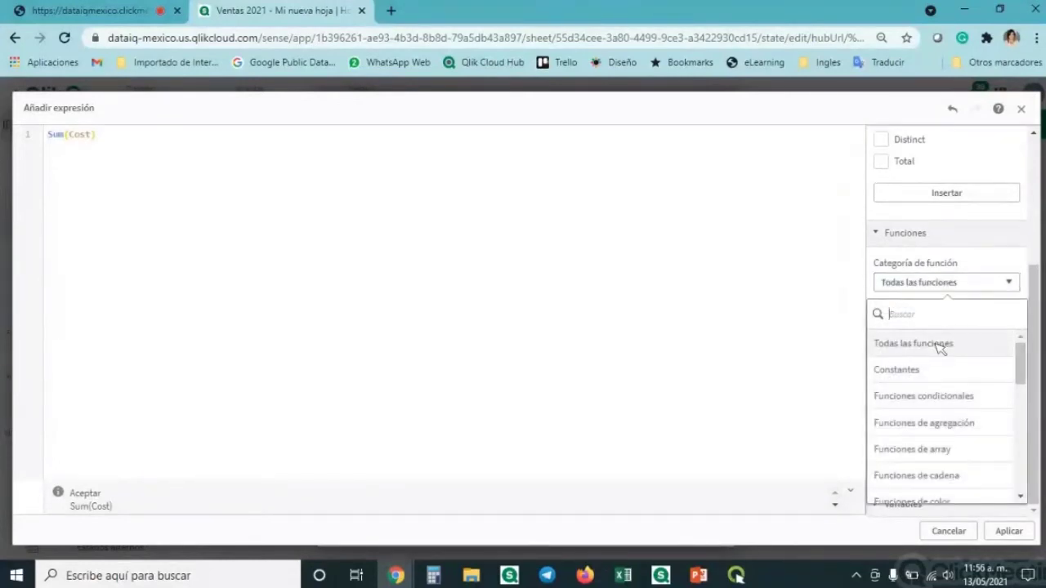
scroll(940, 349, "down", 1)
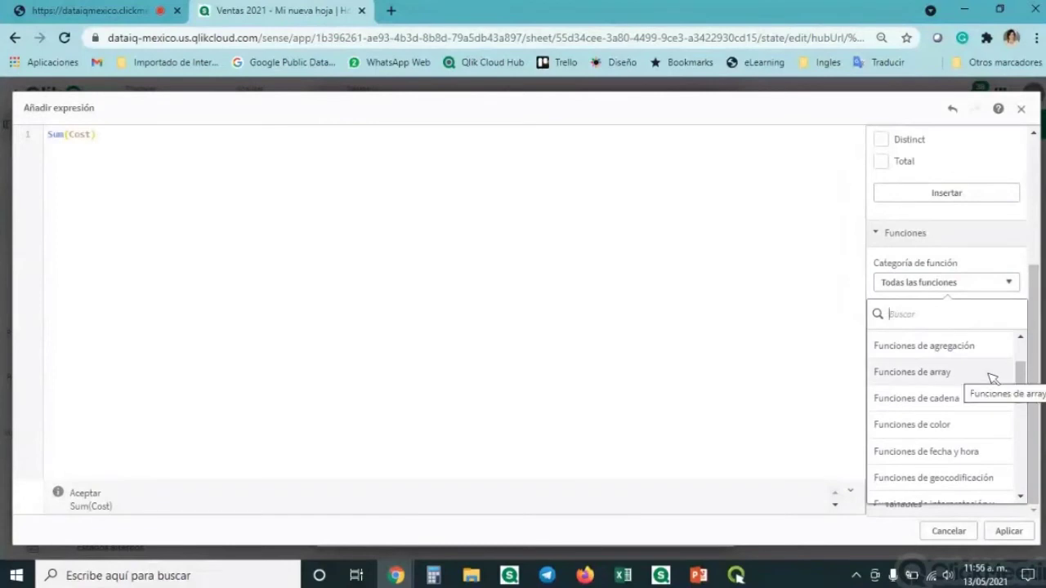
scroll(991, 378, "down", 1)
scroll(993, 377, "down", 1)
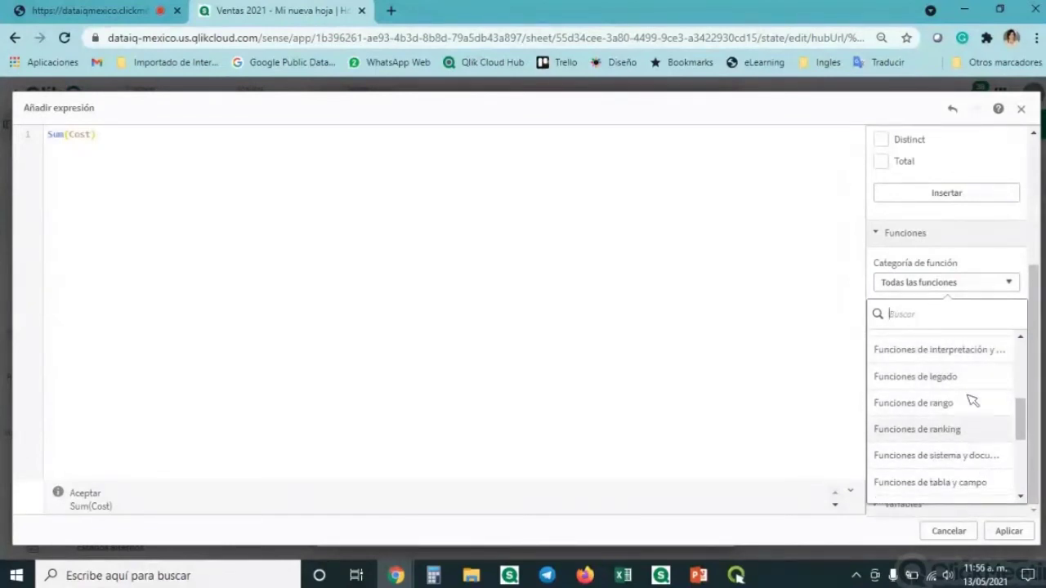
scroll(968, 402, "down", 2)
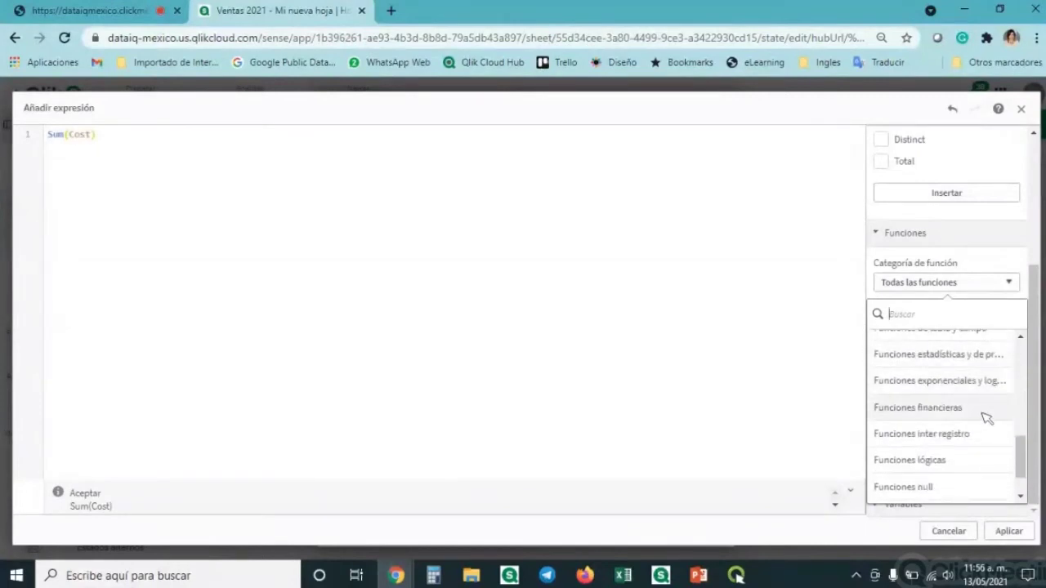
left_click(749, 406)
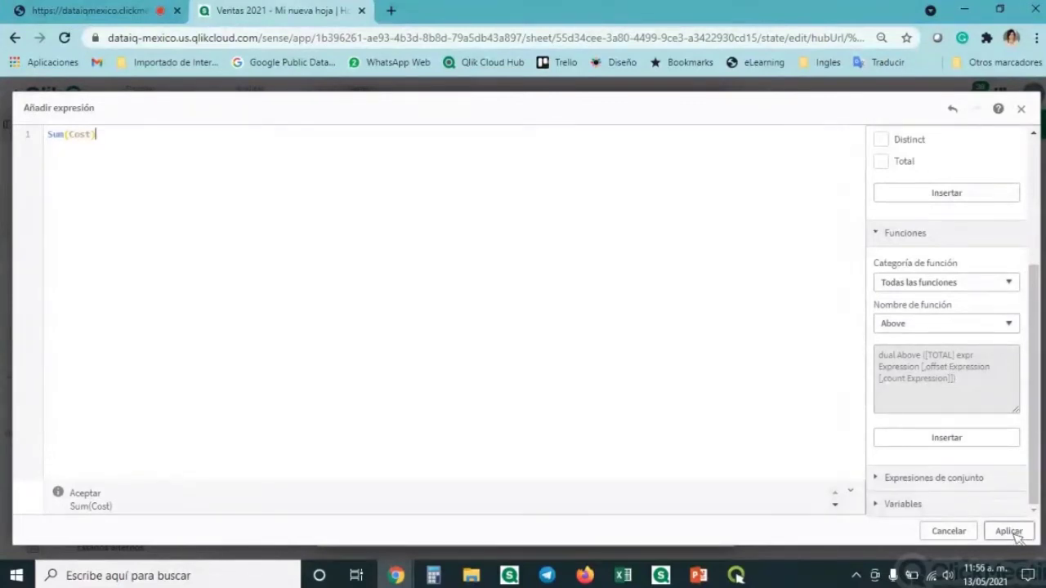
- Apply the Sum(Cost) expression, name the measure Cost and set its number format to Moneda
left_click(1013, 532)
left_click(424, 172)
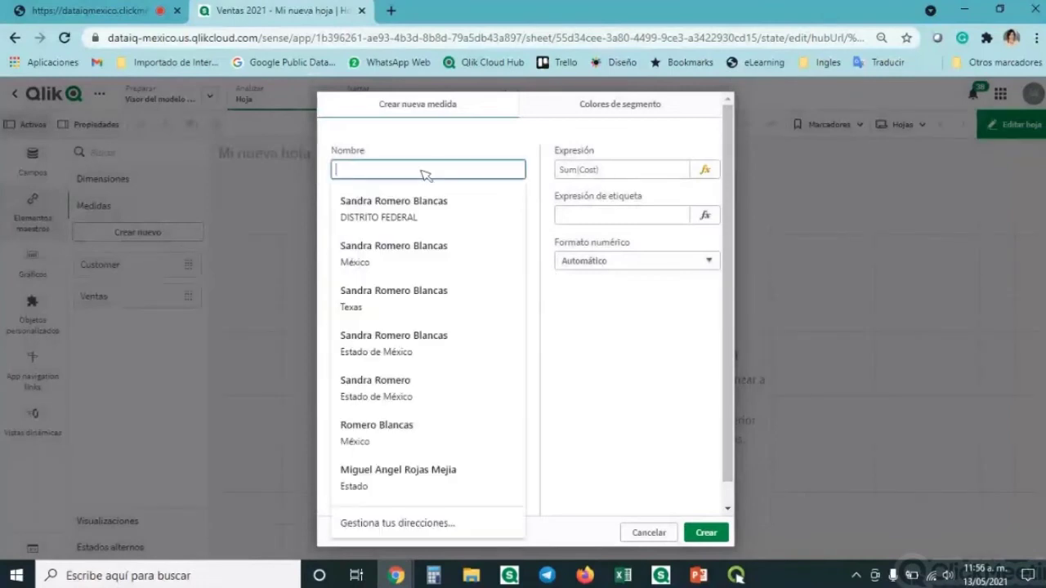
type("Cost")
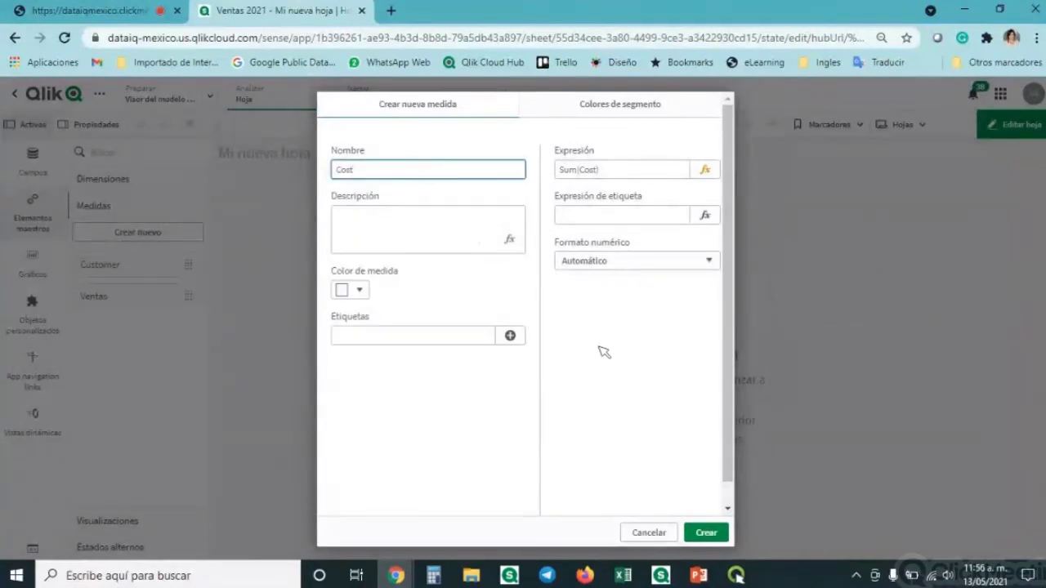
left_click(636, 264)
left_click(572, 299)
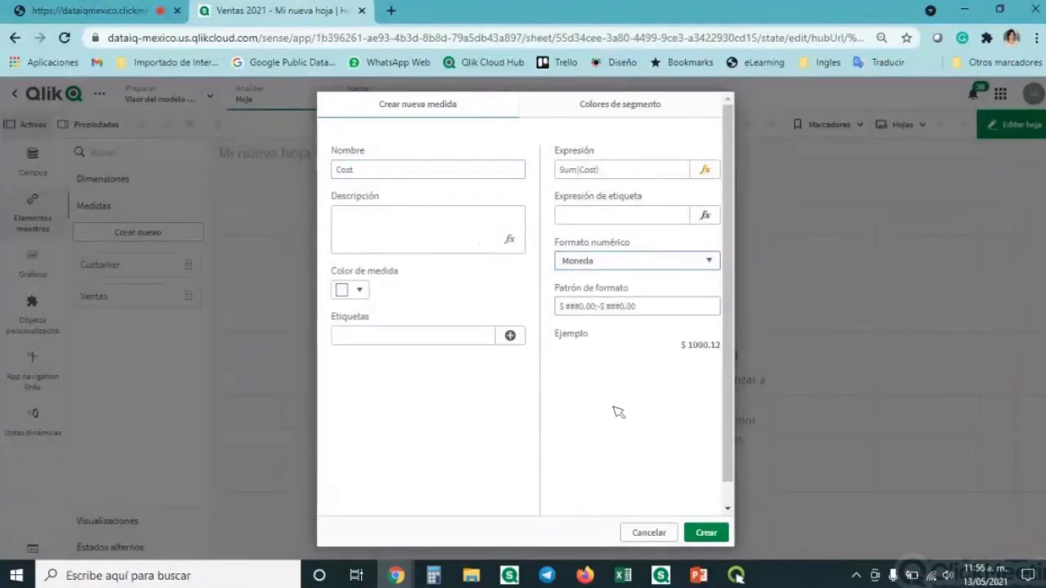
left_click(360, 290)
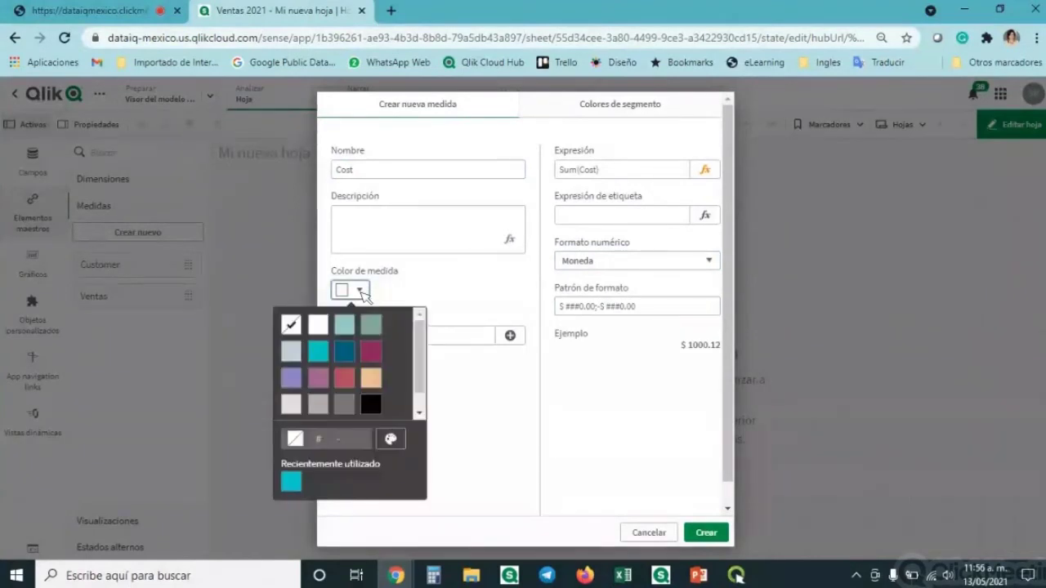
left_click(496, 392)
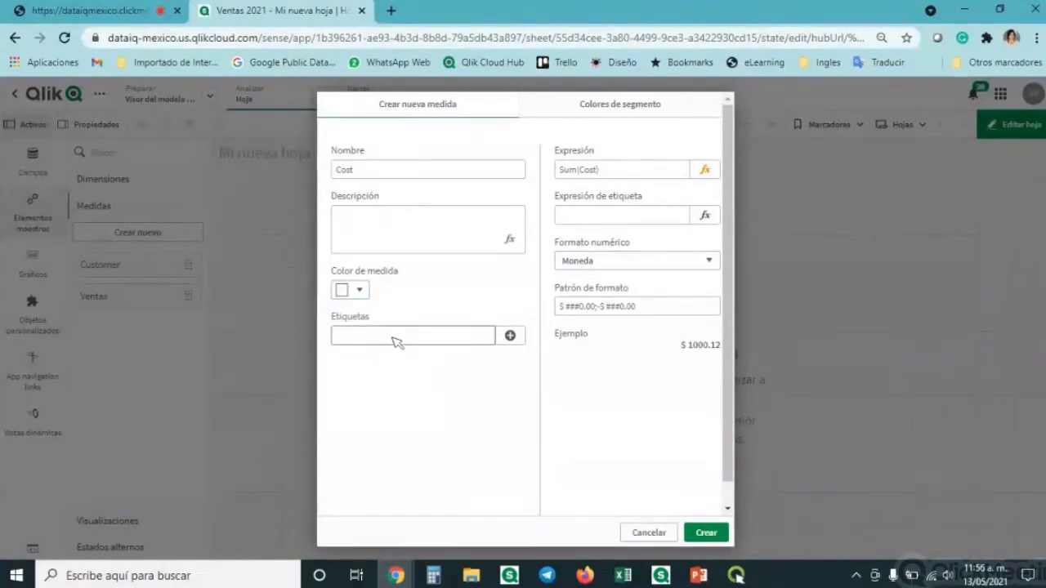
- Try custom segment colours for the Cost measure, with percentage limits at 32% and about 58.4%
left_click(609, 104)
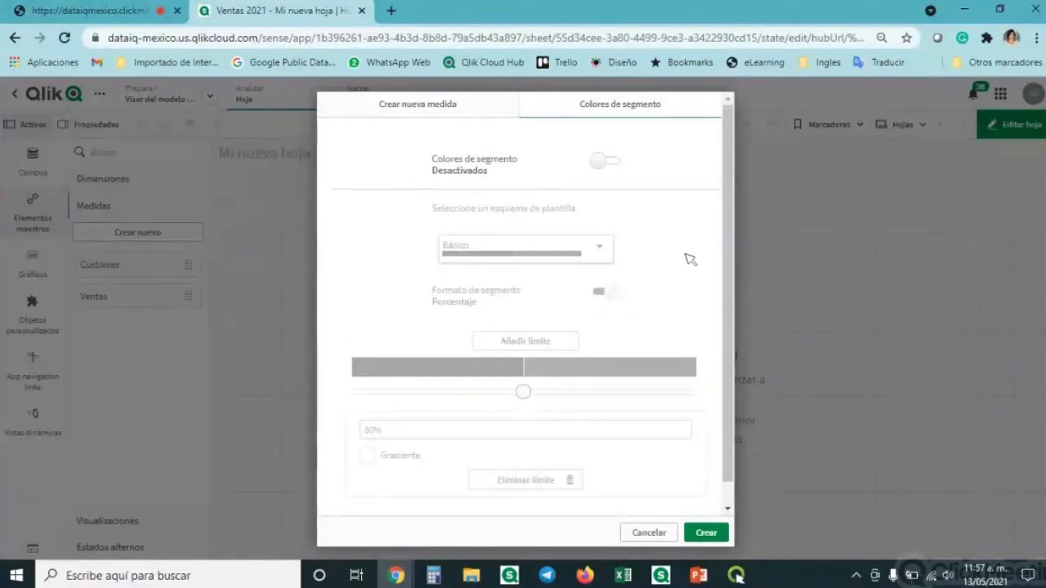
scroll(691, 259, "down", 1)
scroll(689, 262, "up", 1)
left_click(605, 161)
left_click_drag(524, 391, 550, 392)
left_click(525, 340)
left_click(448, 393)
left_click_drag(399, 391, 463, 395)
left_click(393, 434)
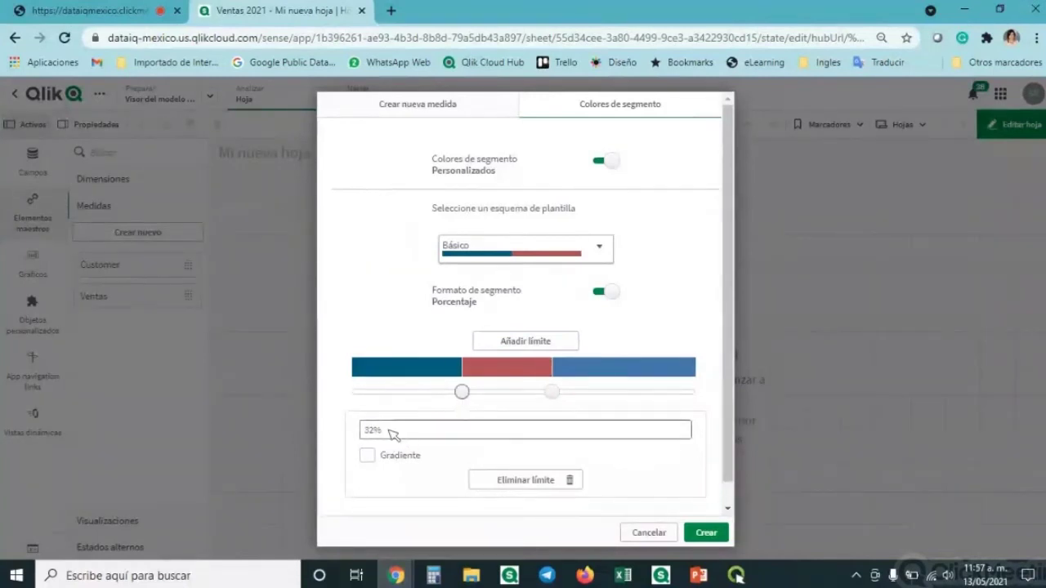
- Colour the lowest segment dark red (#80253f), the middle one sand (#e0bd8d) and the highest one green (#39aa38)
left_click(440, 376)
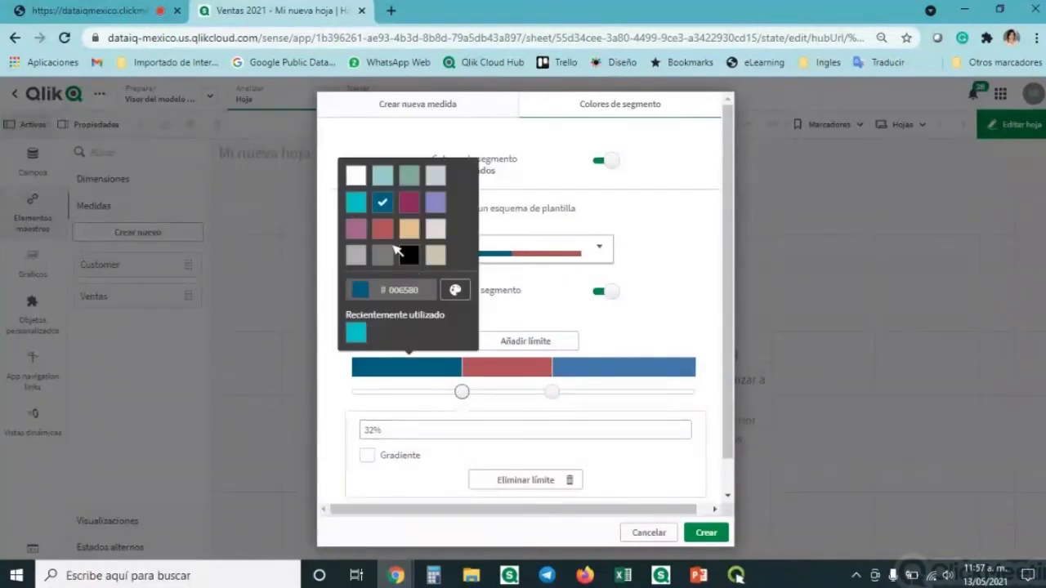
left_click(455, 288)
left_click(438, 214)
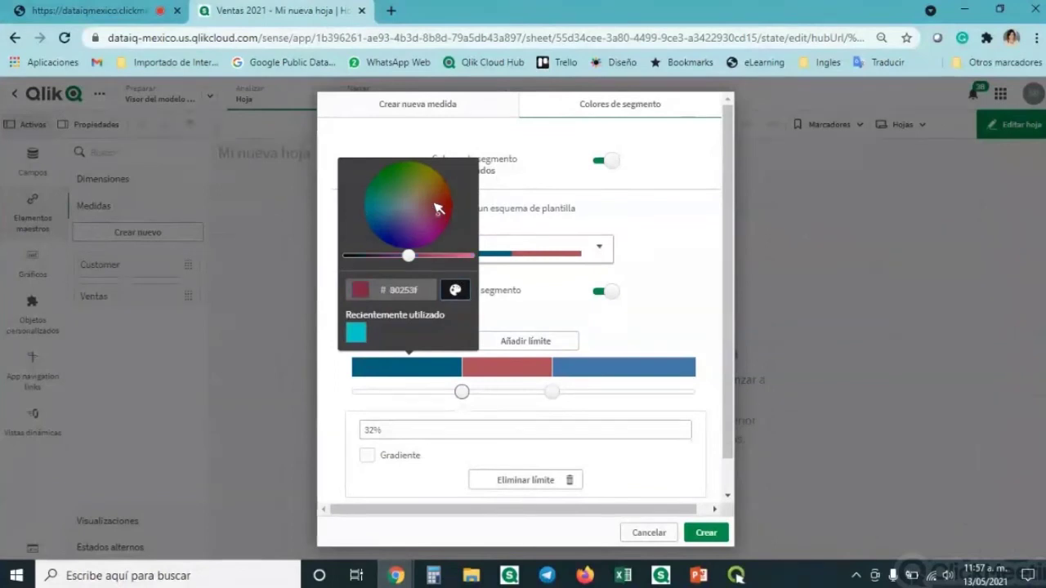
left_click(517, 372)
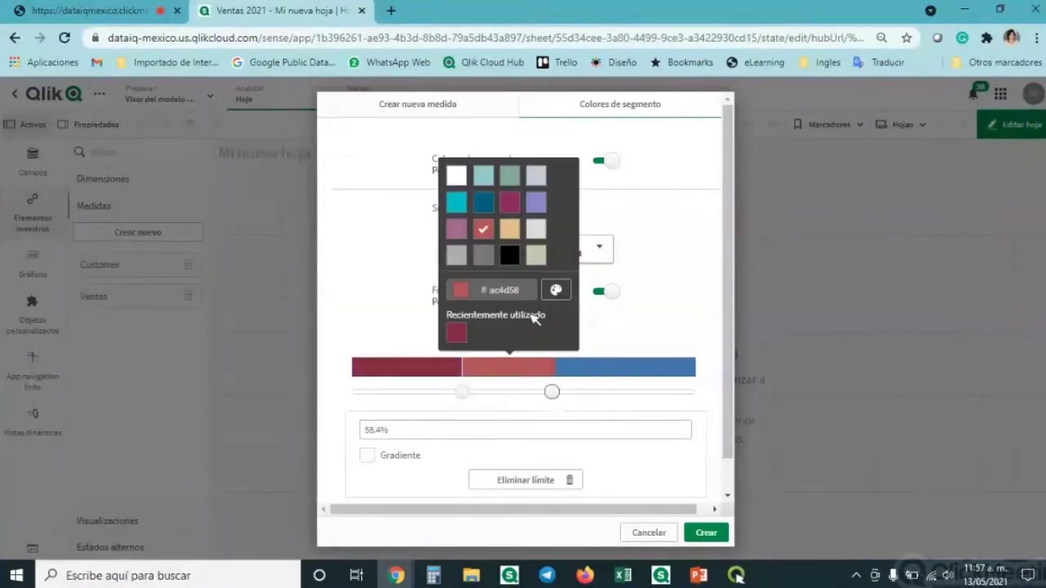
left_click(516, 233)
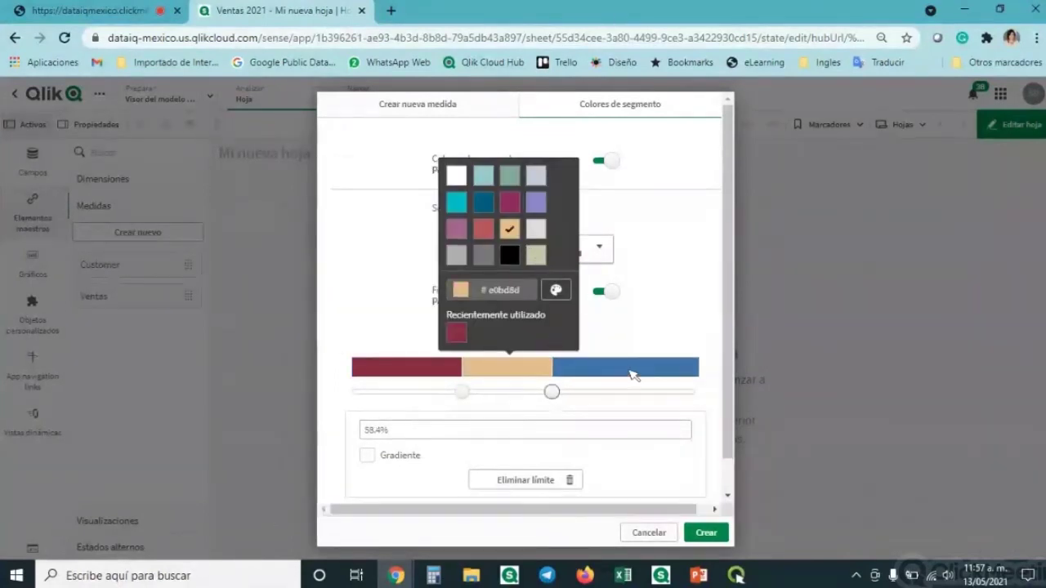
left_click(629, 368)
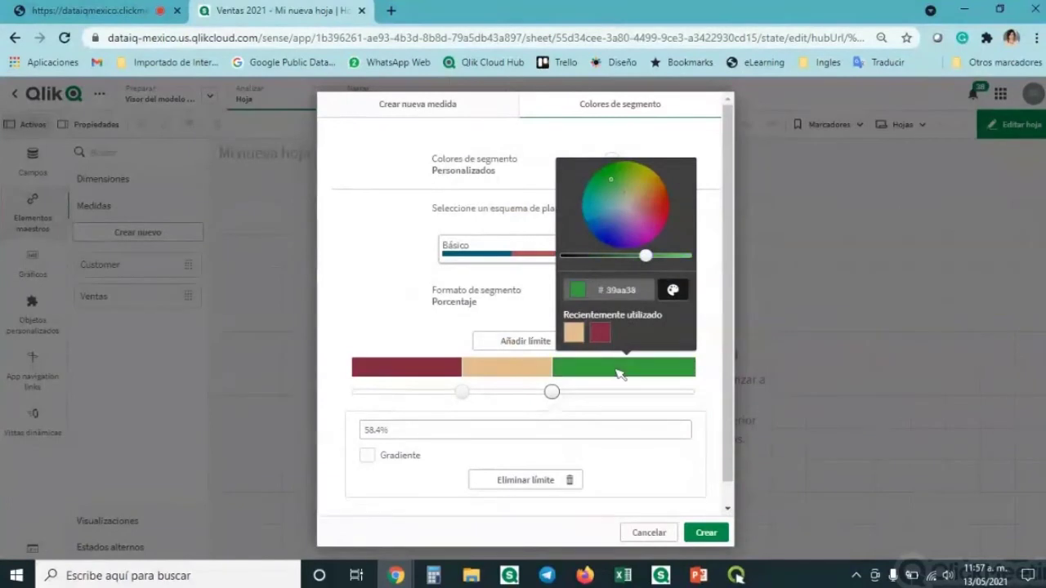
left_click(613, 396)
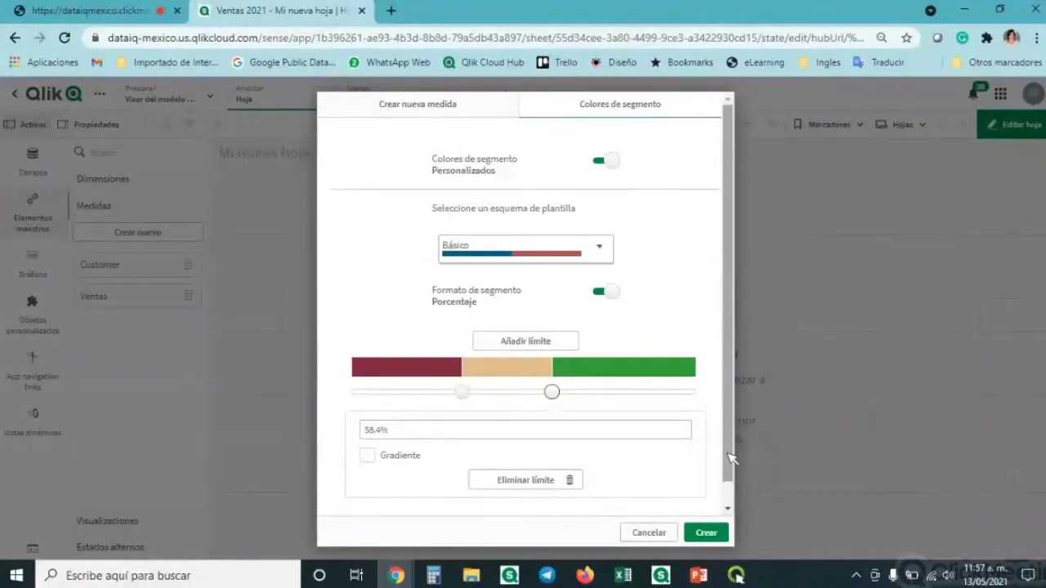
- Turn off the segment colours and create the Cost master measure
left_click(606, 160)
left_click(421, 108)
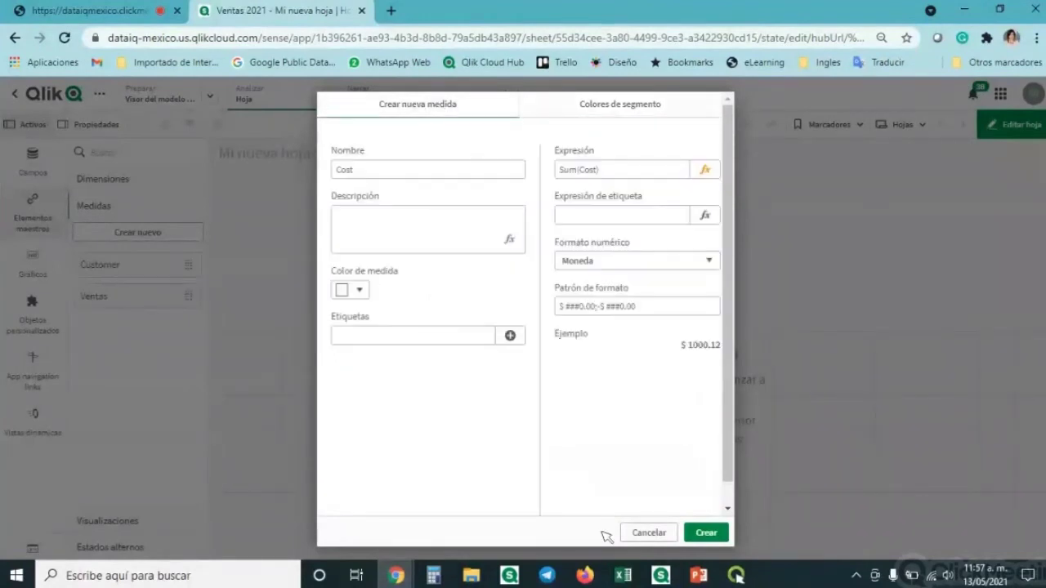
left_click(704, 532)
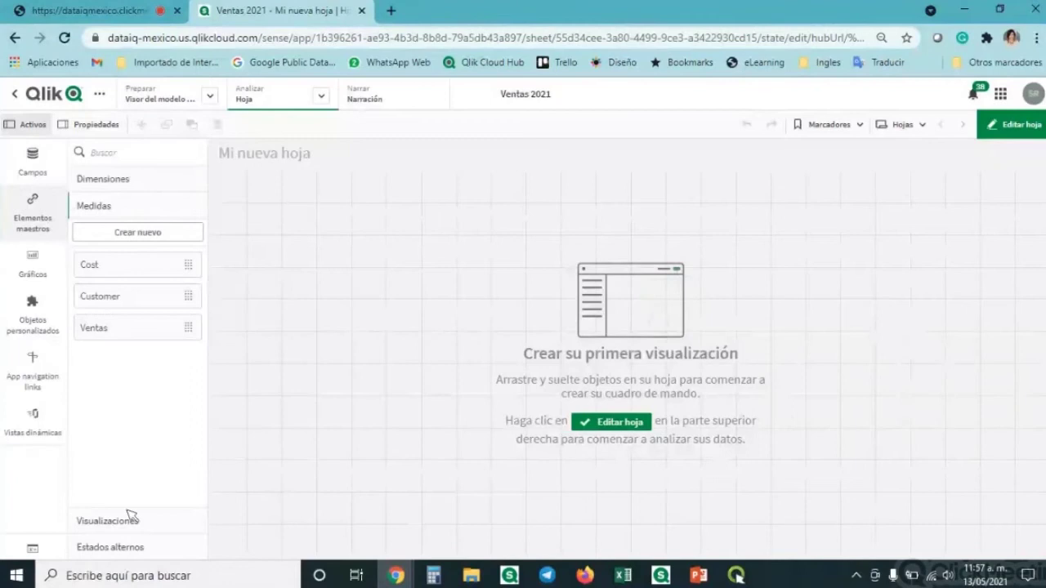
- Look over the master visualizations and the full list of chart types available for the sheet
left_click(126, 519)
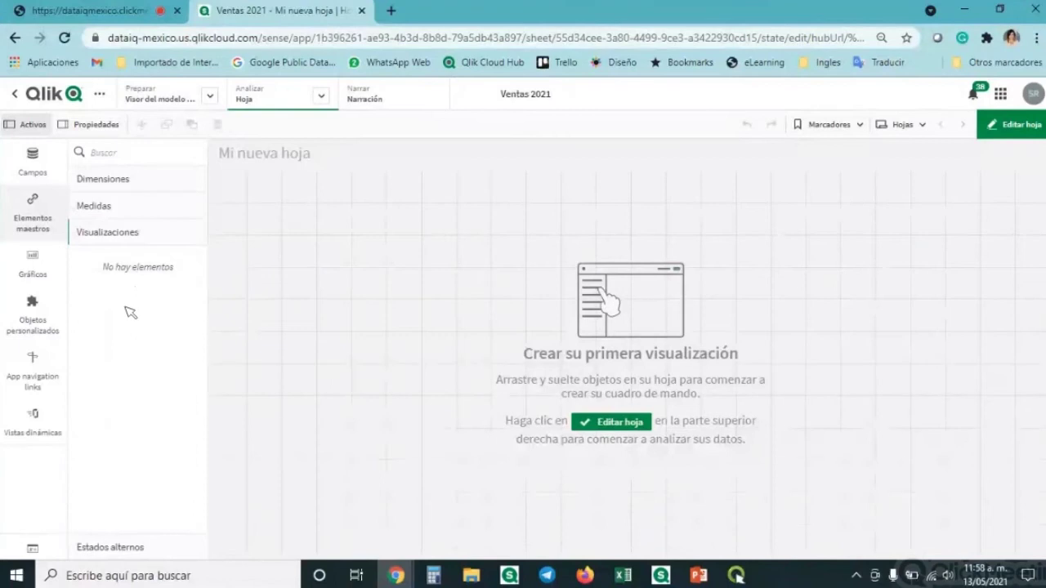
left_click(33, 270)
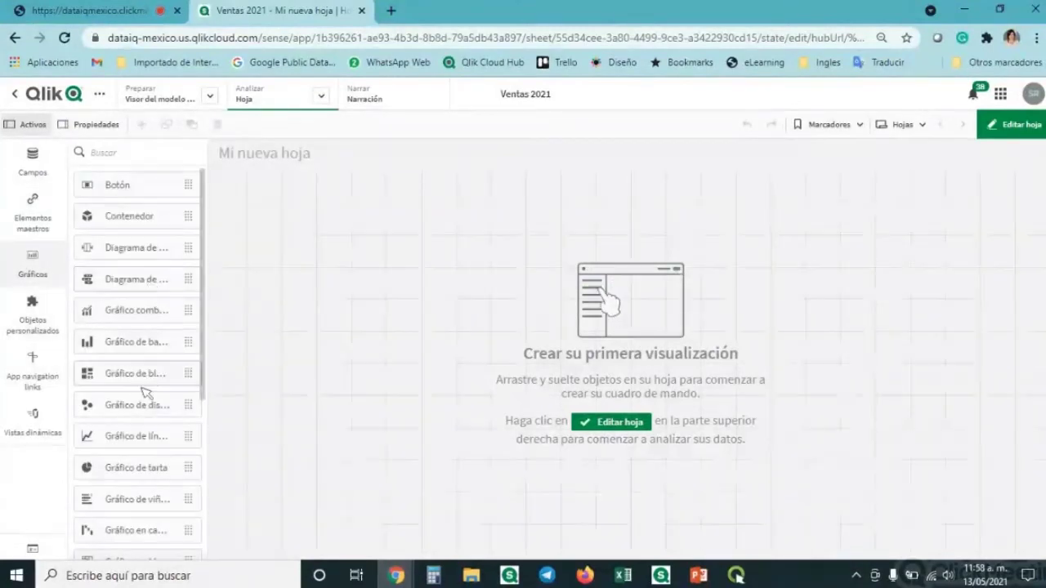
scroll(136, 396, "down", 5)
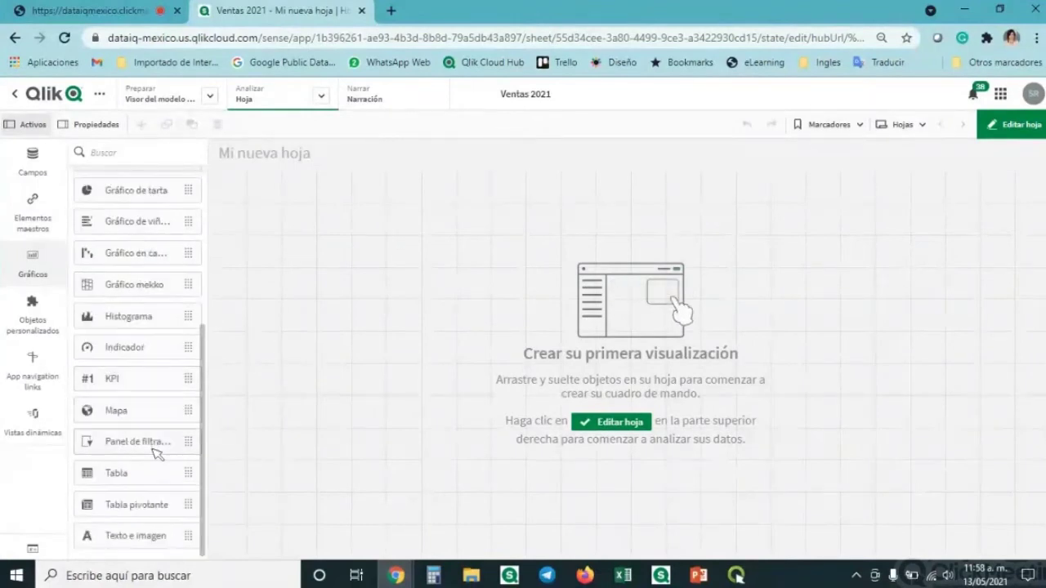
scroll(155, 450, "up", 5)
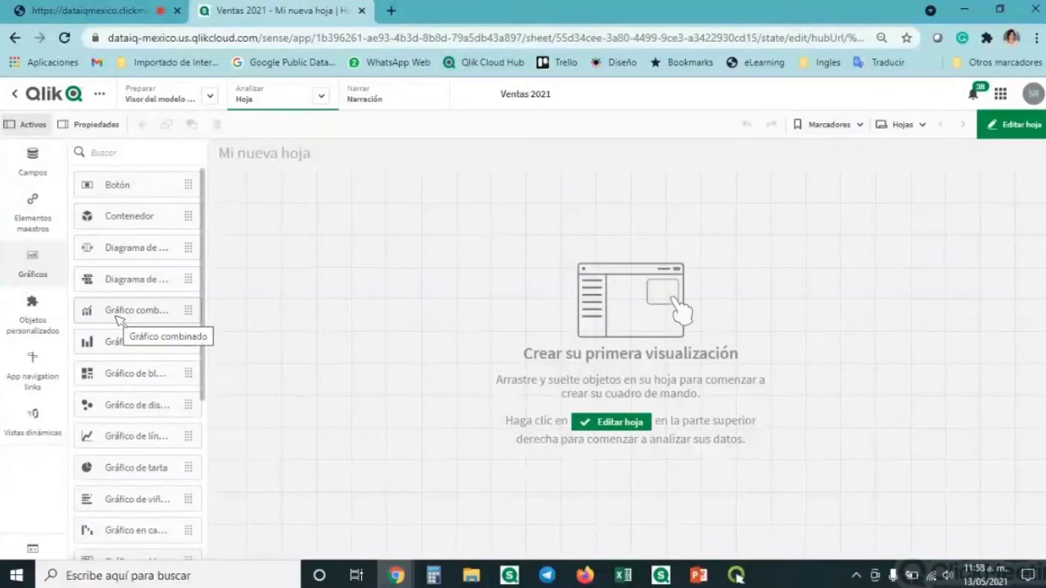
scroll(139, 360, "down", 3)
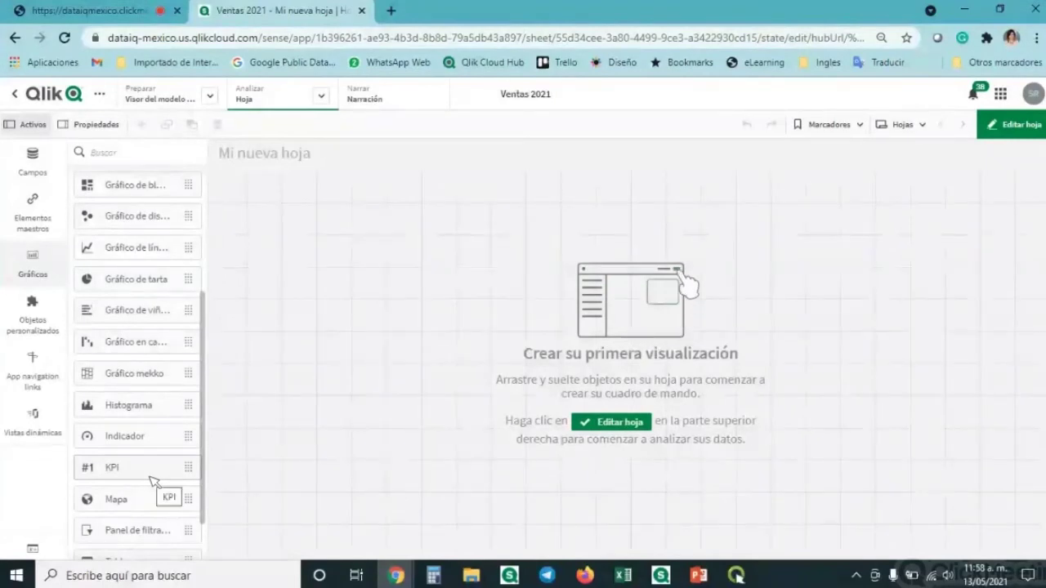
scroll(153, 480, "down", 2)
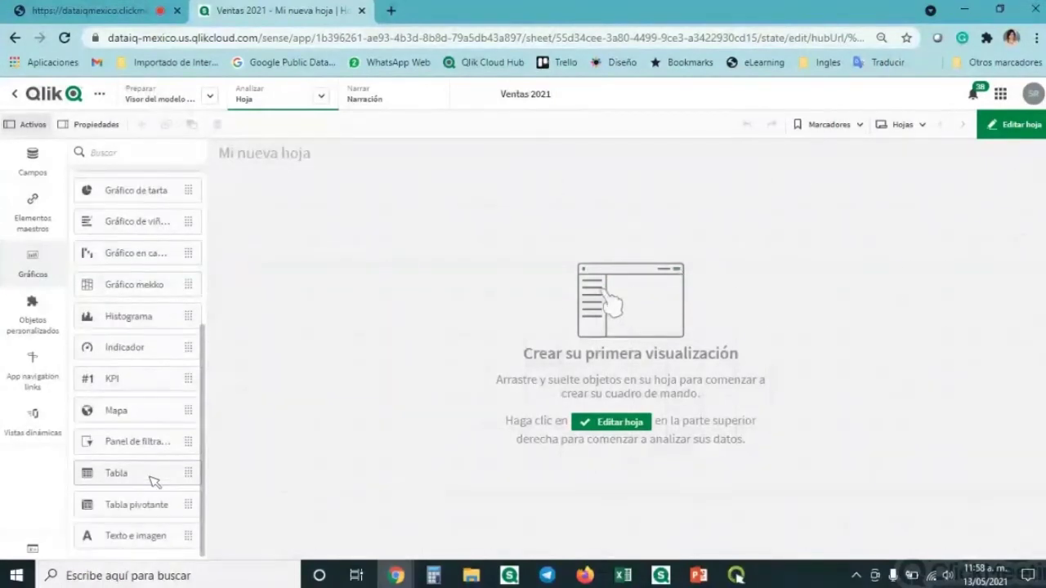
scroll(154, 482, "up", 4)
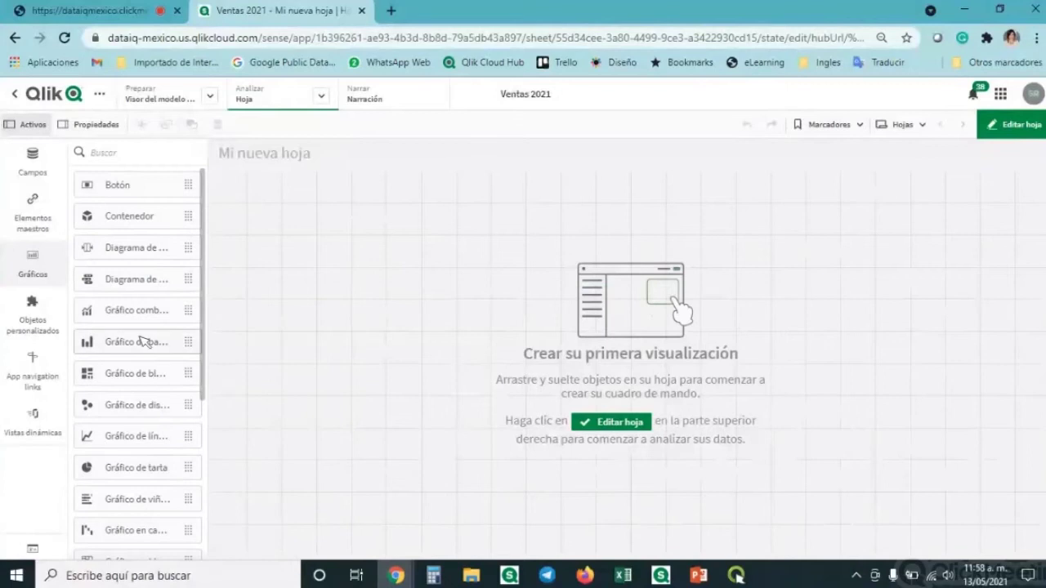
- Add a bar chart to the upper area of the sheet with Customer as its bar dimension
left_click_drag(135, 343, 451, 299)
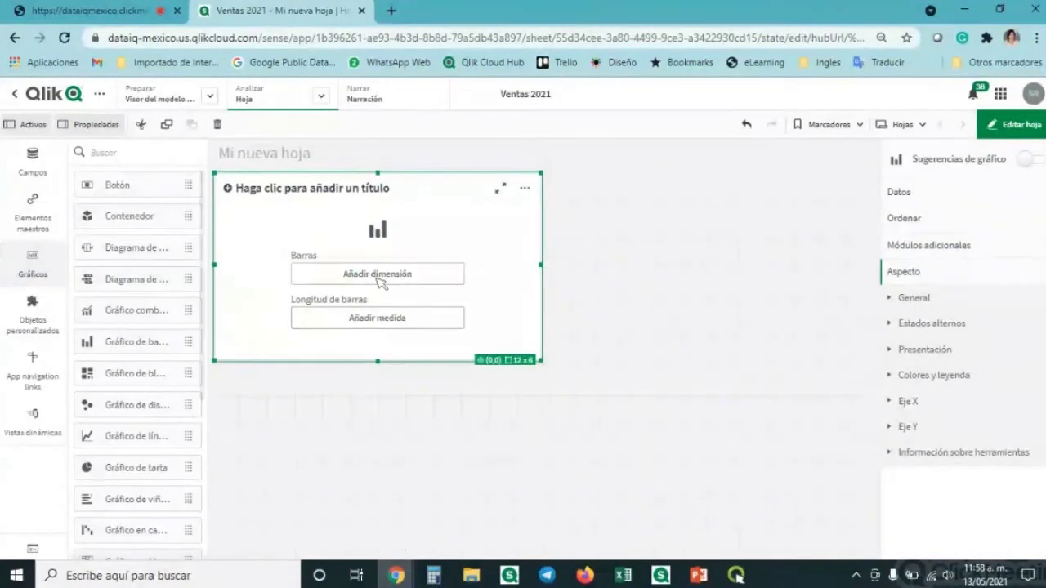
left_click(377, 275)
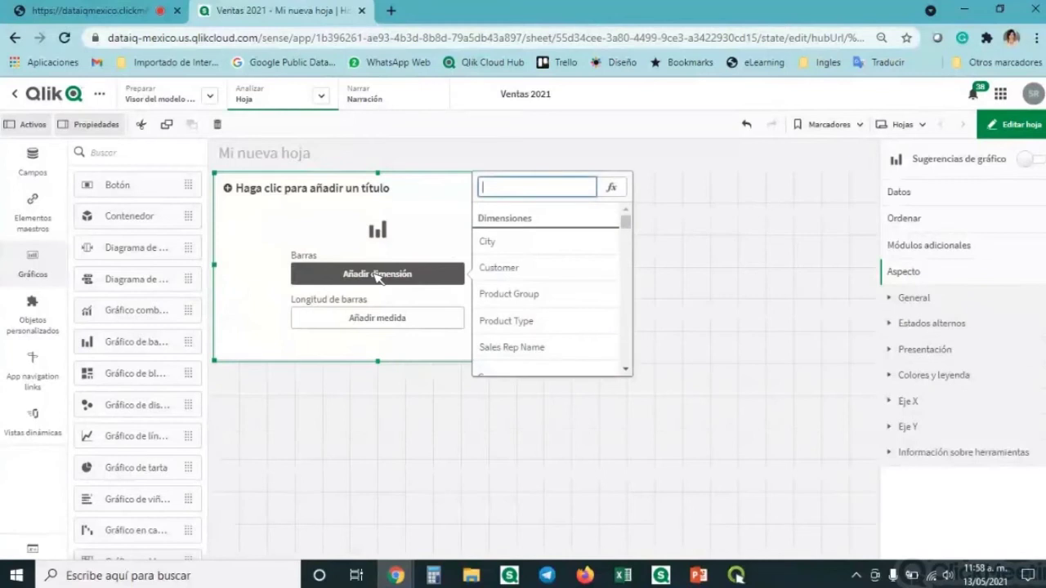
left_click(561, 273)
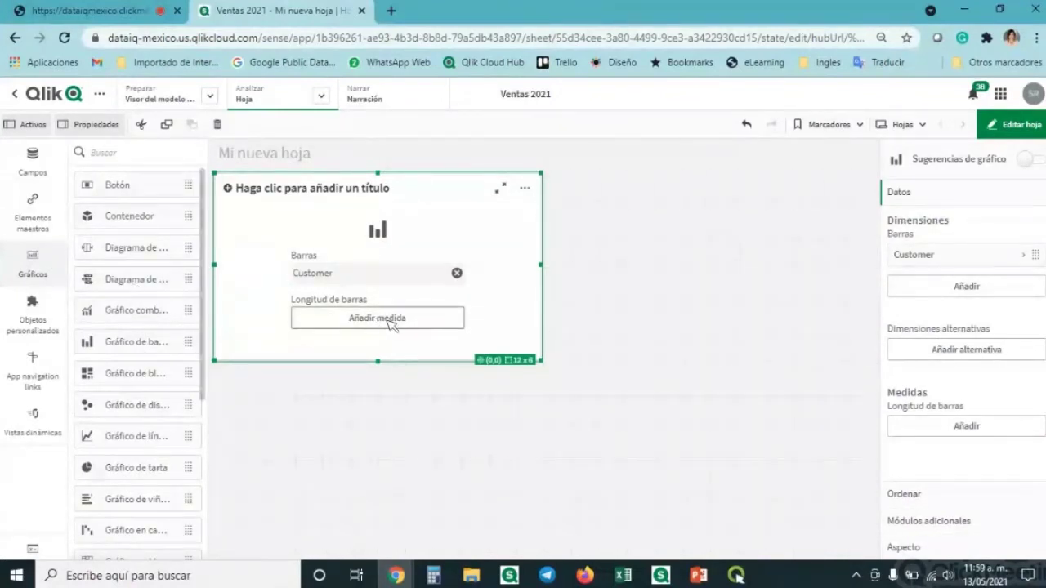
- Assign the master measure Ventas as the chart's bar length and widen the chart to 18 x 6 grid cells
left_click(31, 223)
left_click(113, 211)
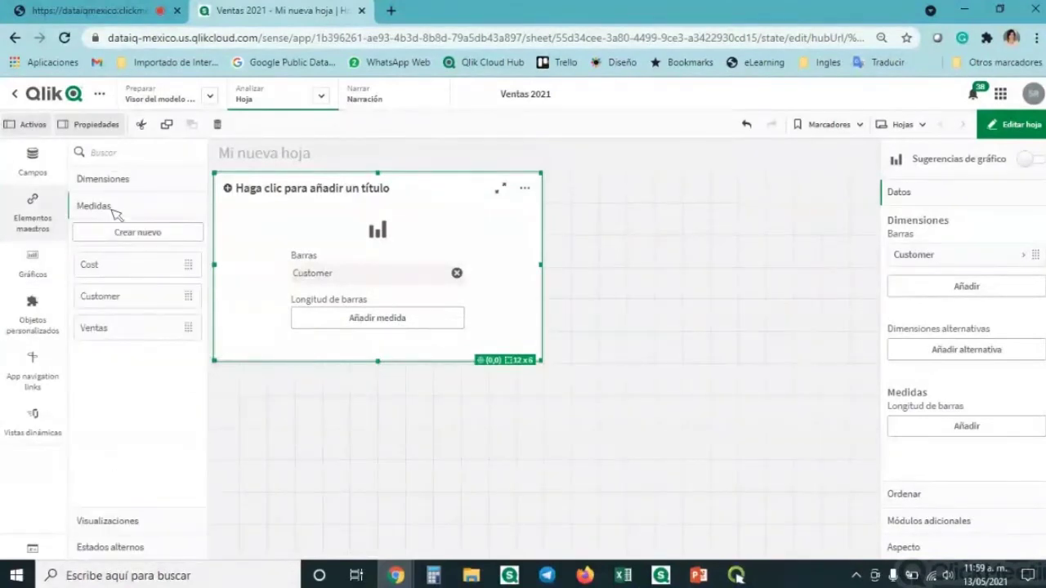
left_click_drag(110, 336, 415, 275)
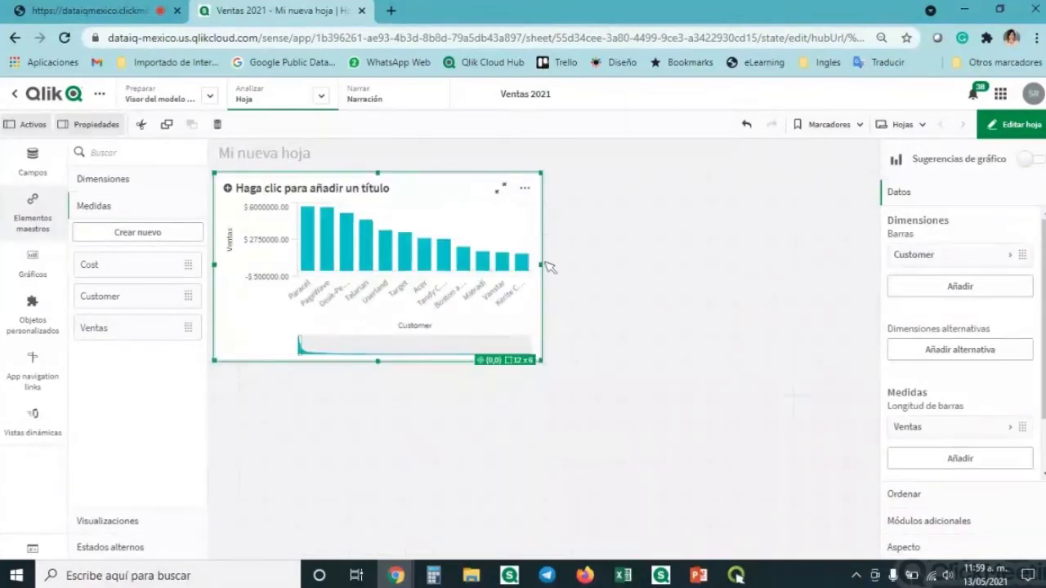
left_click_drag(542, 265, 708, 282)
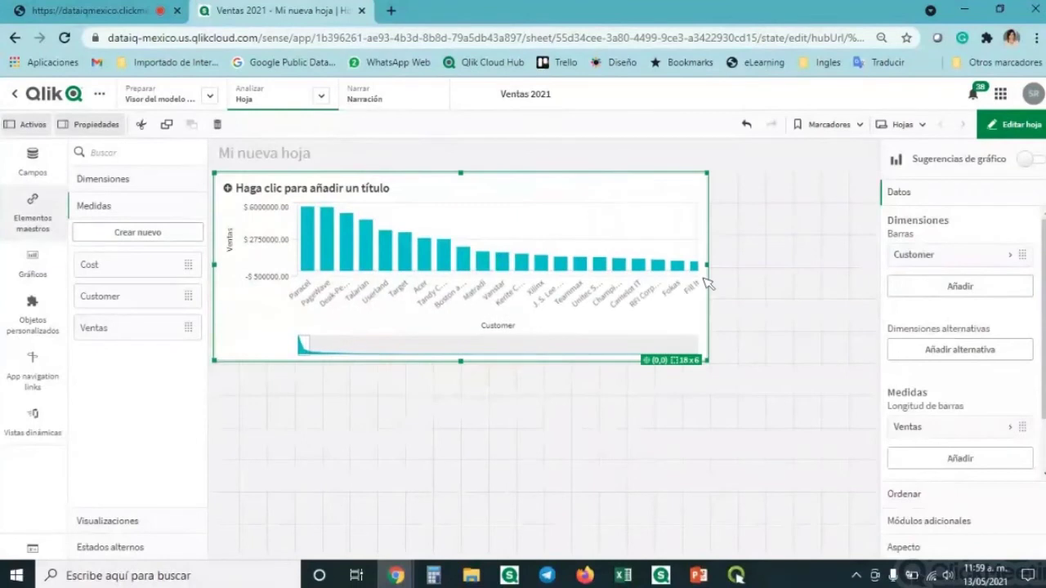
- Title the bar chart "Ventas por Cliente" and narrow it to 14 x 6 grid cells
left_click(335, 193)
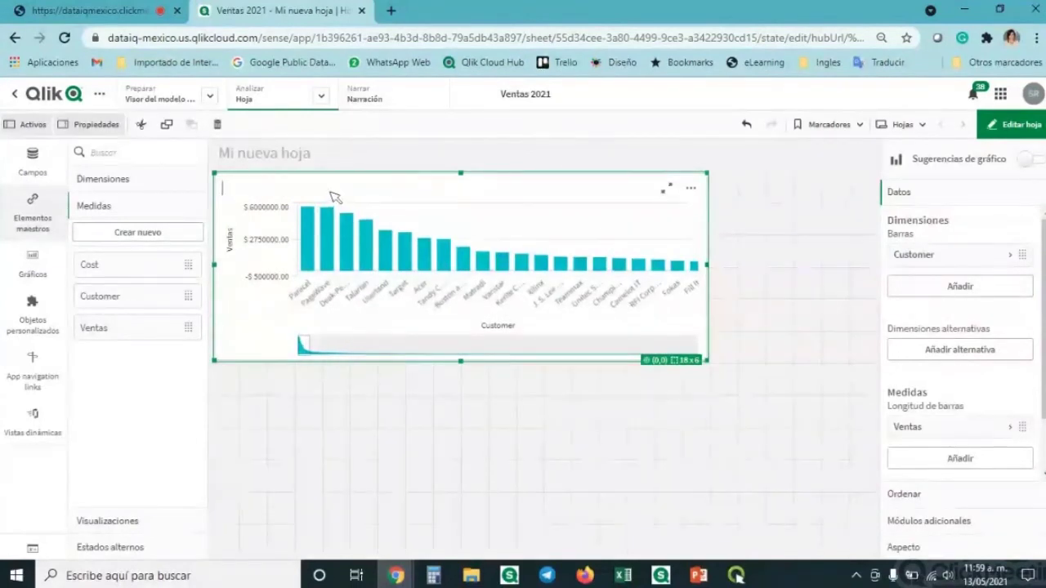
type("Ventas por Cliente")
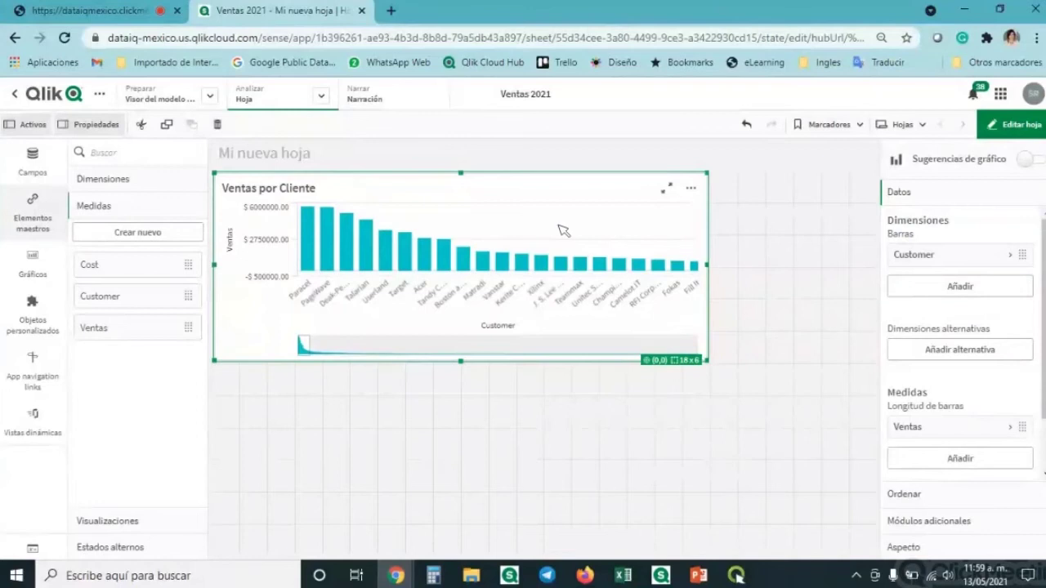
left_click_drag(708, 266, 597, 265)
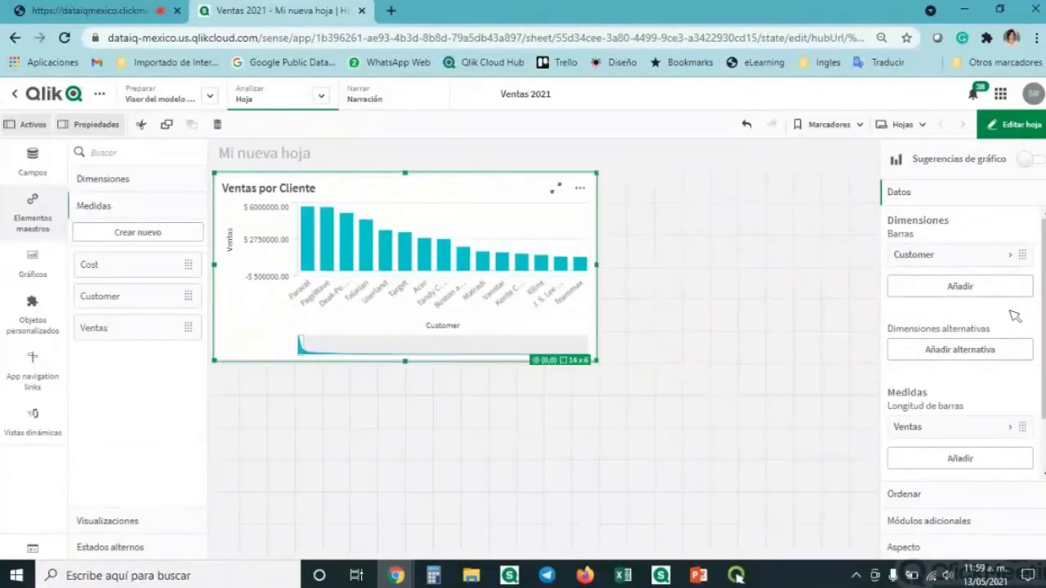
- Examine the chart's data and sorting properties, then its add-on options for data handling, reference lines and dimension reference lines
scroll(1014, 315, "down", 2)
scroll(1014, 347, "up", 2)
left_click(954, 498)
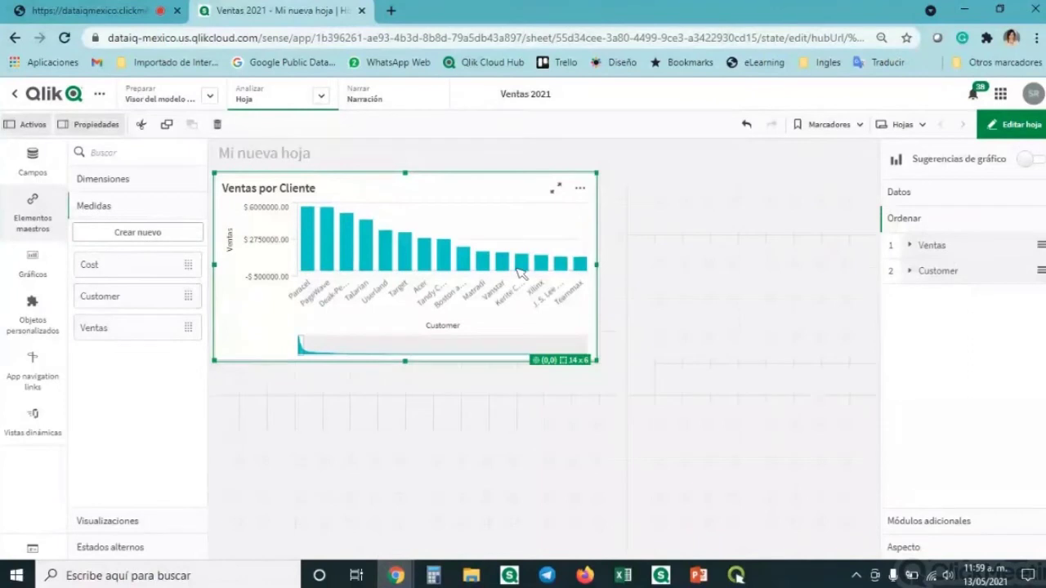
left_click(985, 526)
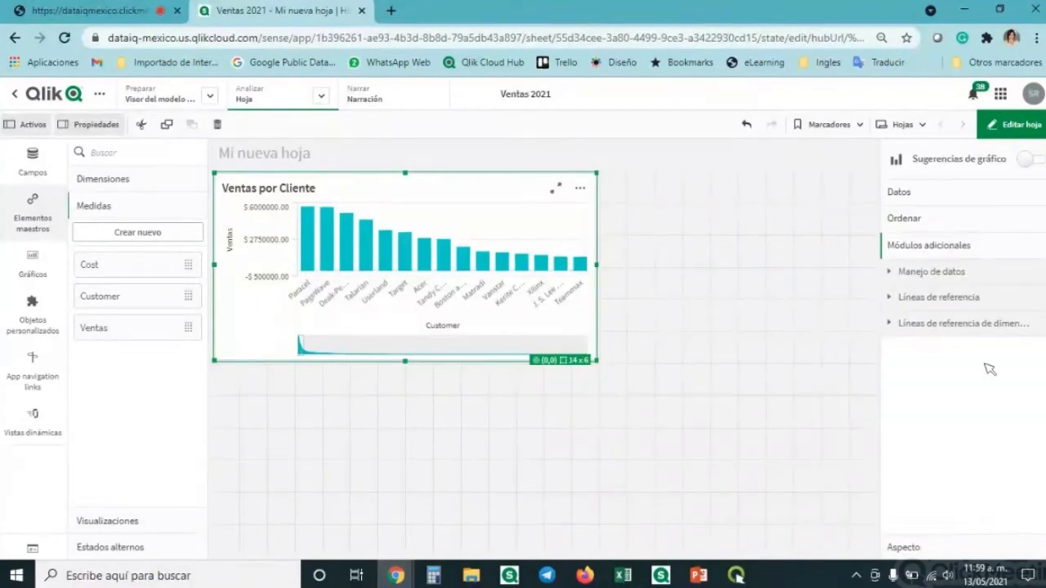
left_click(934, 271)
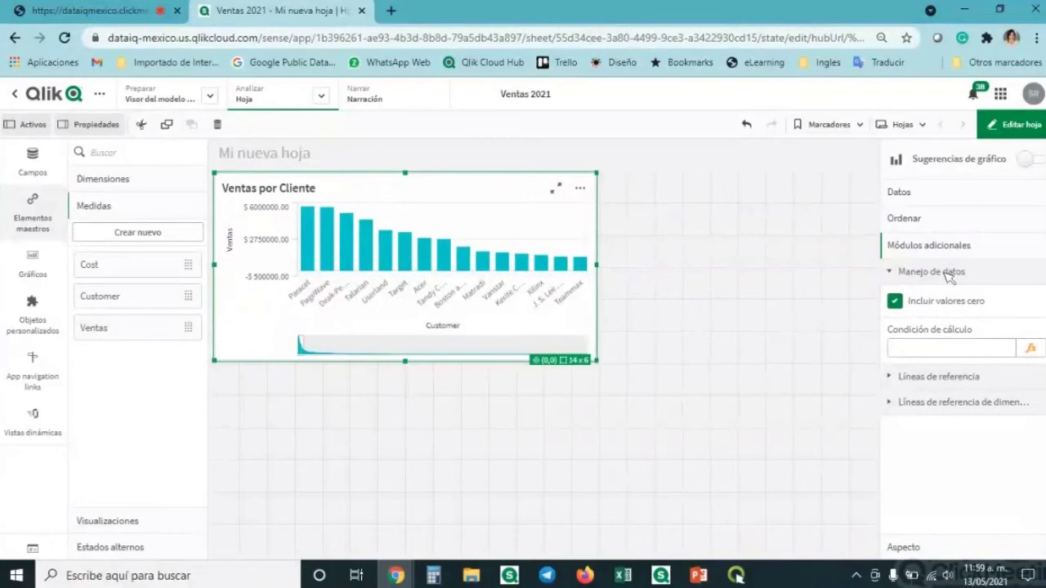
left_click(948, 274)
left_click(944, 298)
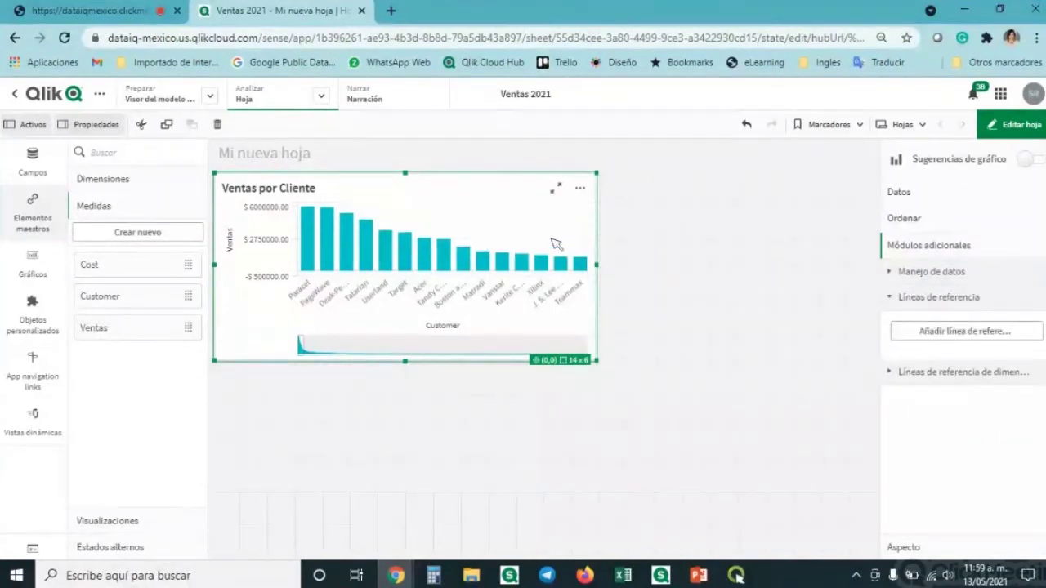
left_click(972, 382)
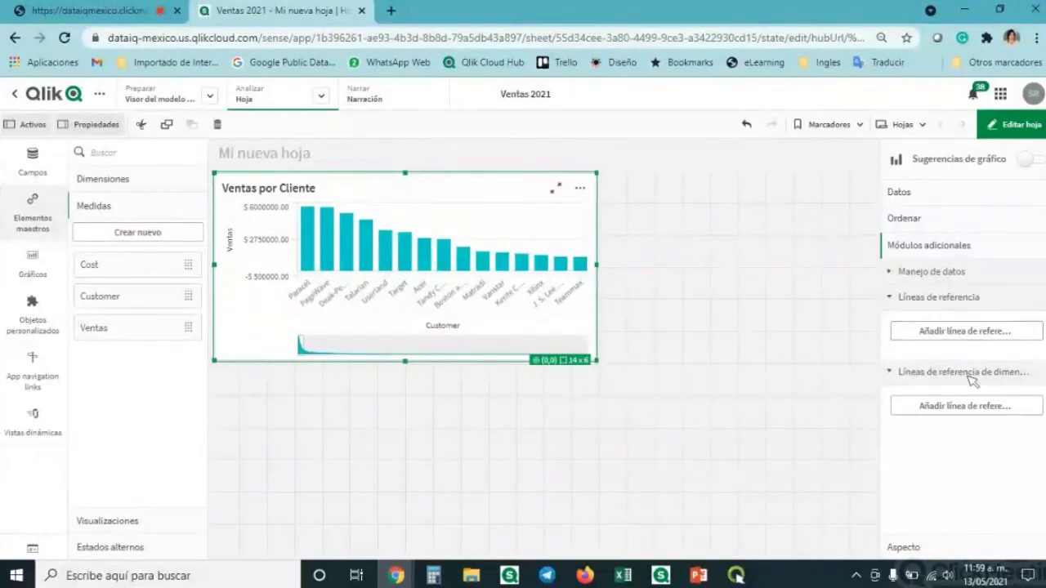
- Add the subtitle 2021 to the Ventas por Cliente chart in its general appearance settings
left_click(931, 546)
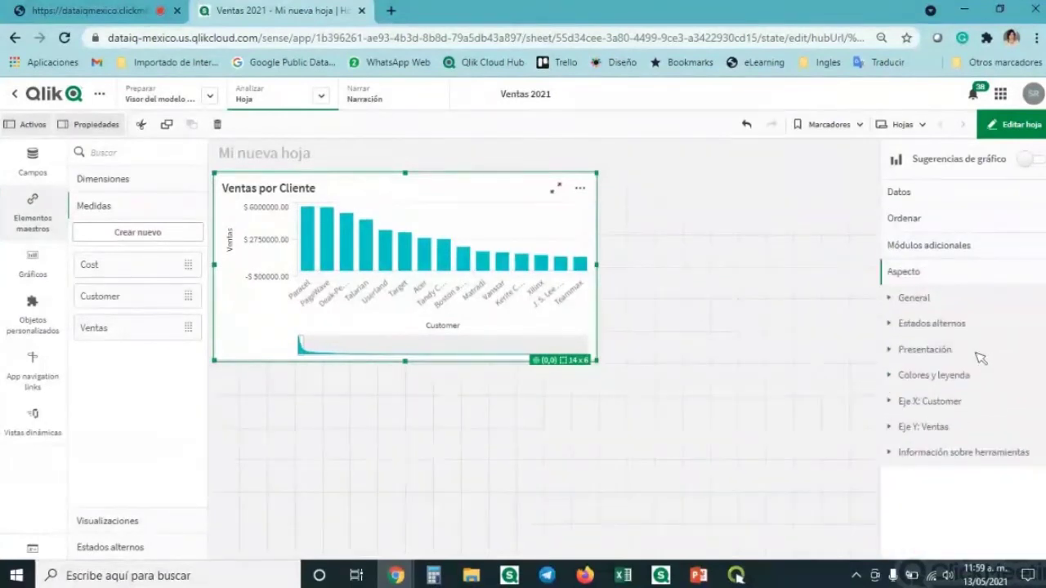
left_click(915, 299)
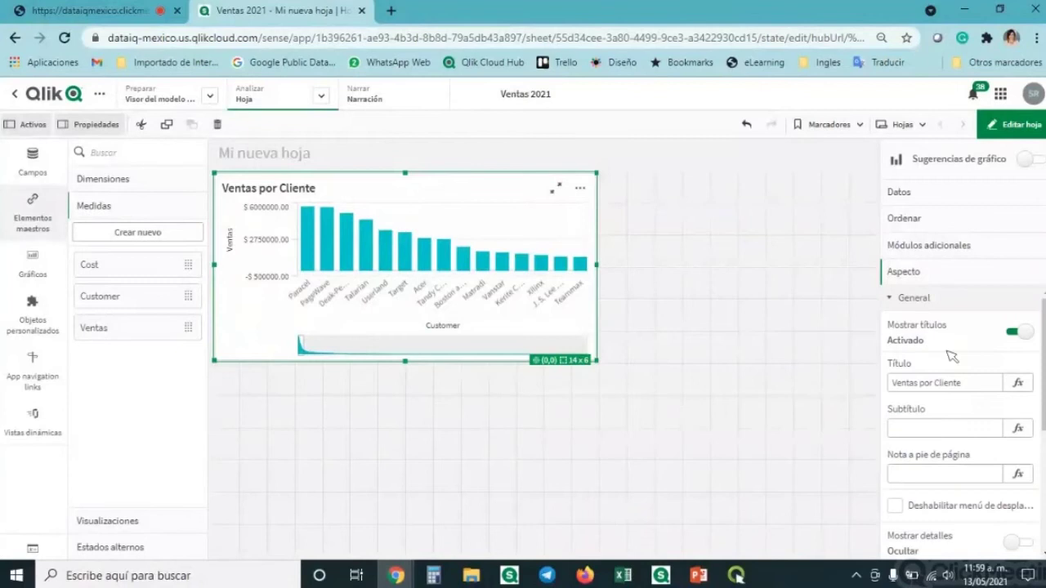
left_click(944, 431)
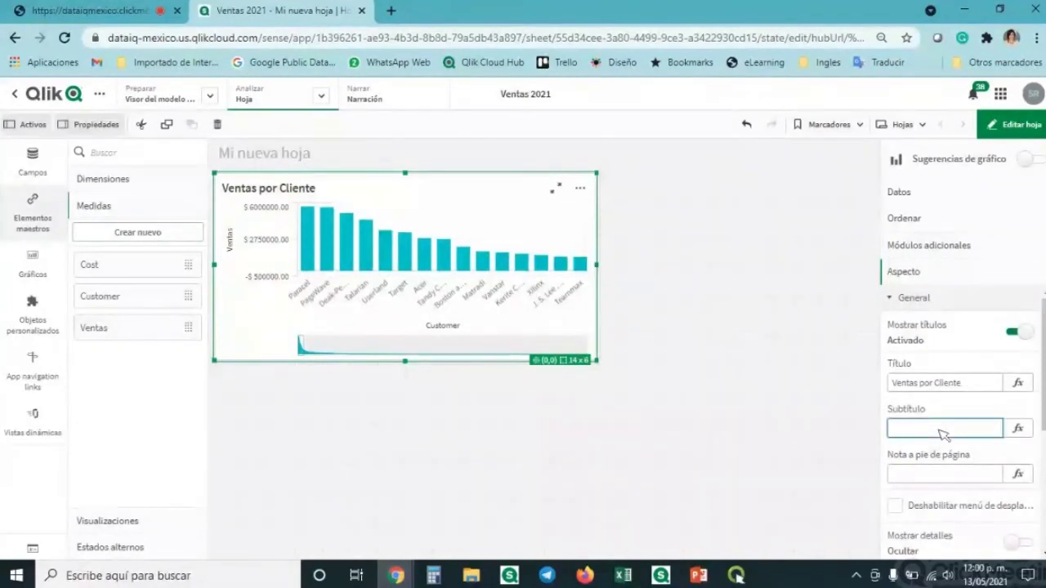
type("2021")
key("Return")
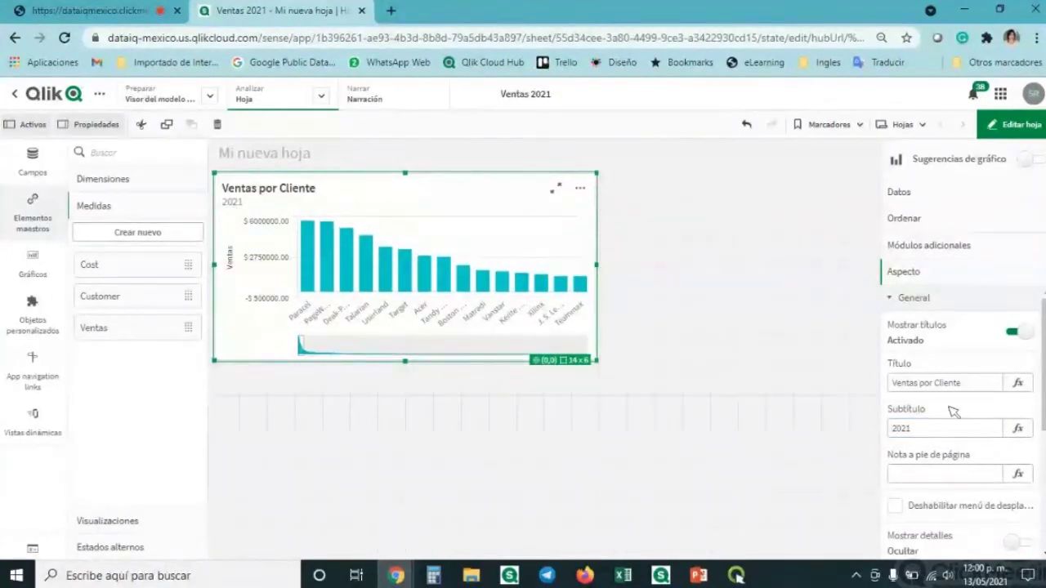
- Try horizontal bars for the Ventas por Cliente chart, and restore the vertical orientation
left_click(946, 304)
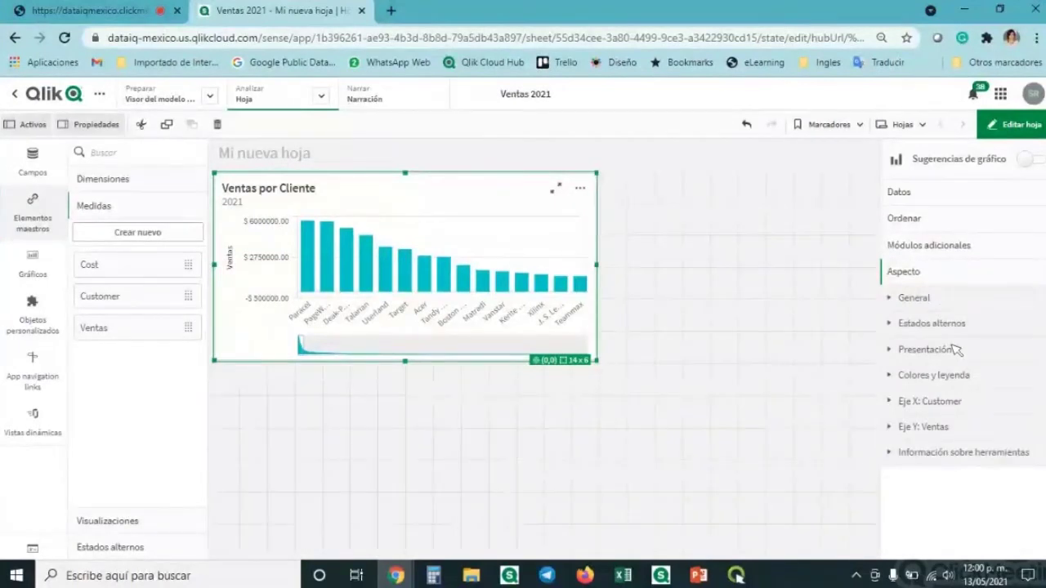
left_click(955, 349)
left_click(996, 364)
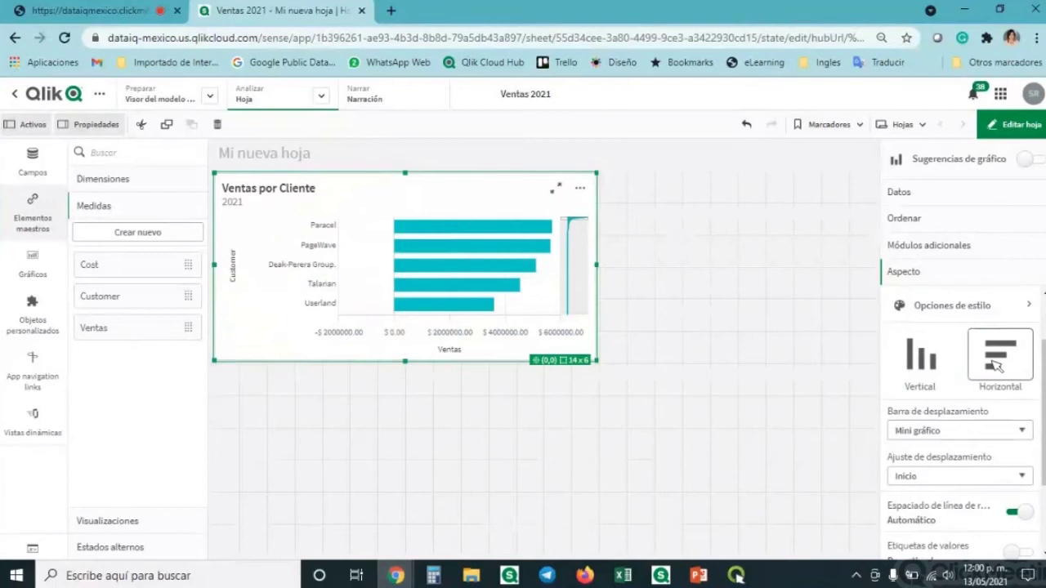
left_click(906, 378)
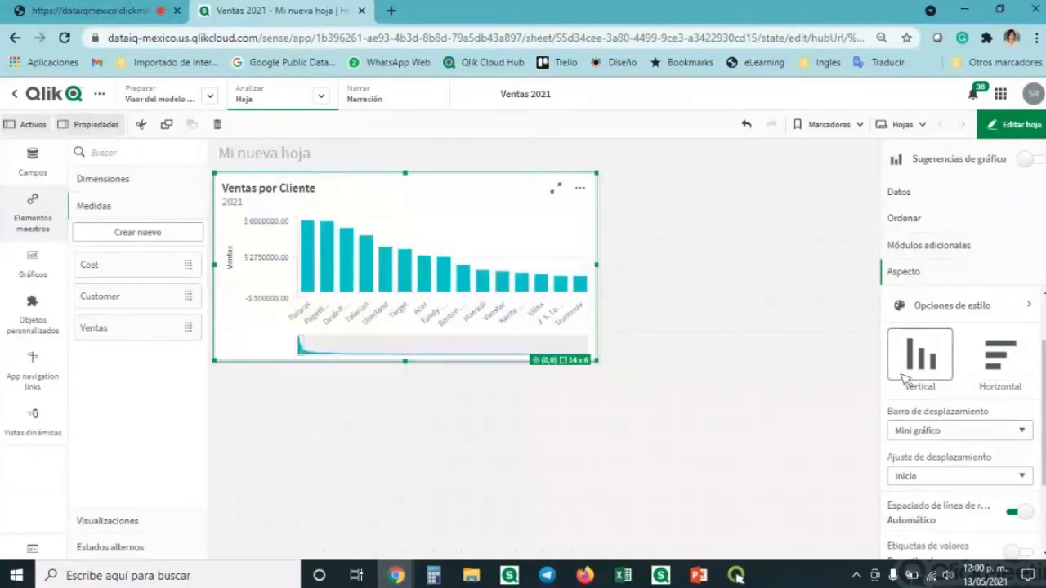
- Examine the scroll bar and scroll alignment options in the bar chart's presentation settings
scroll(906, 384, "down", 2)
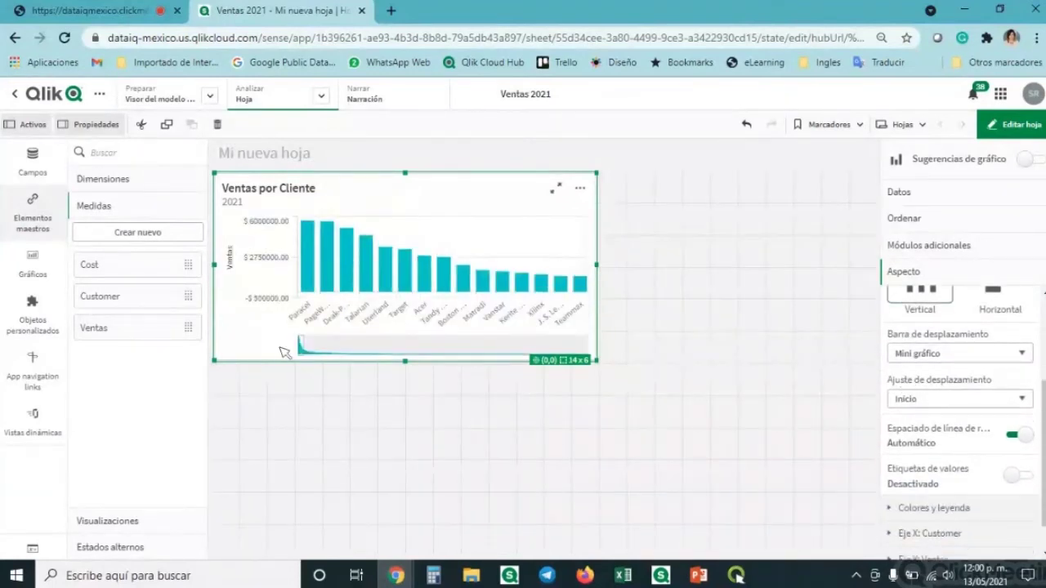
left_click_drag(303, 346, 319, 347)
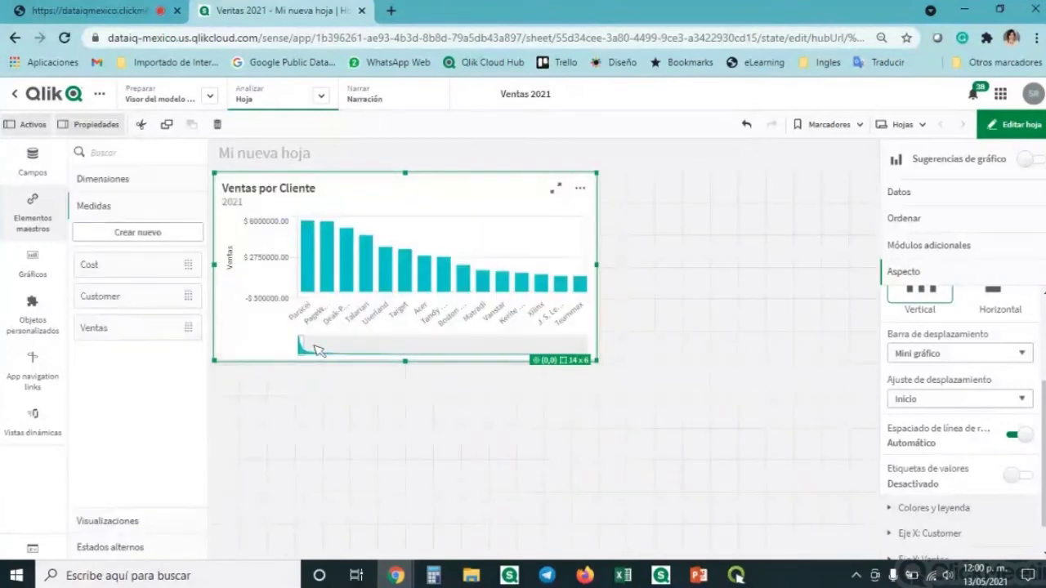
left_click(1001, 354)
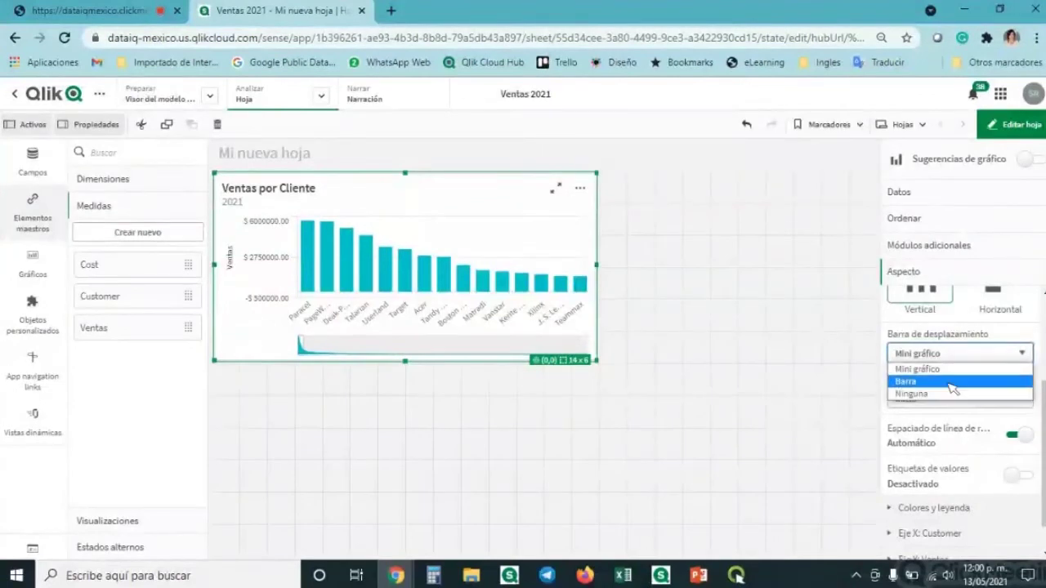
left_click(952, 418)
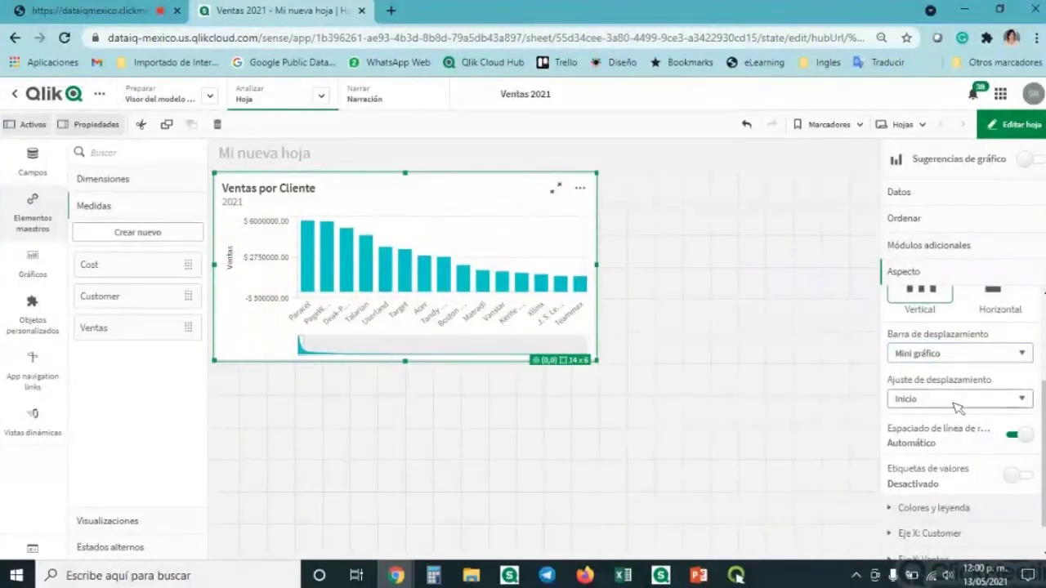
left_click(958, 407)
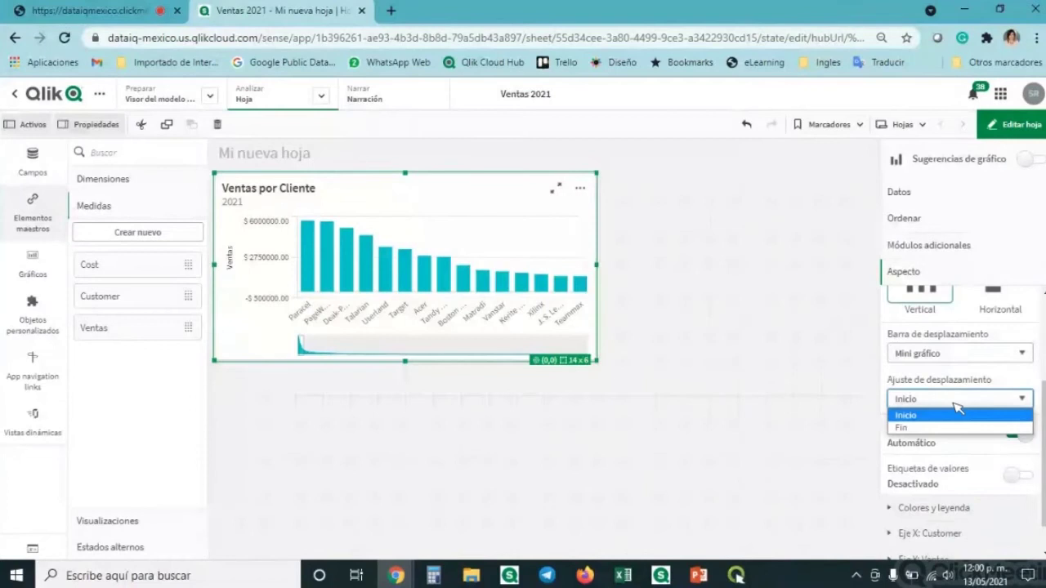
left_click(957, 408)
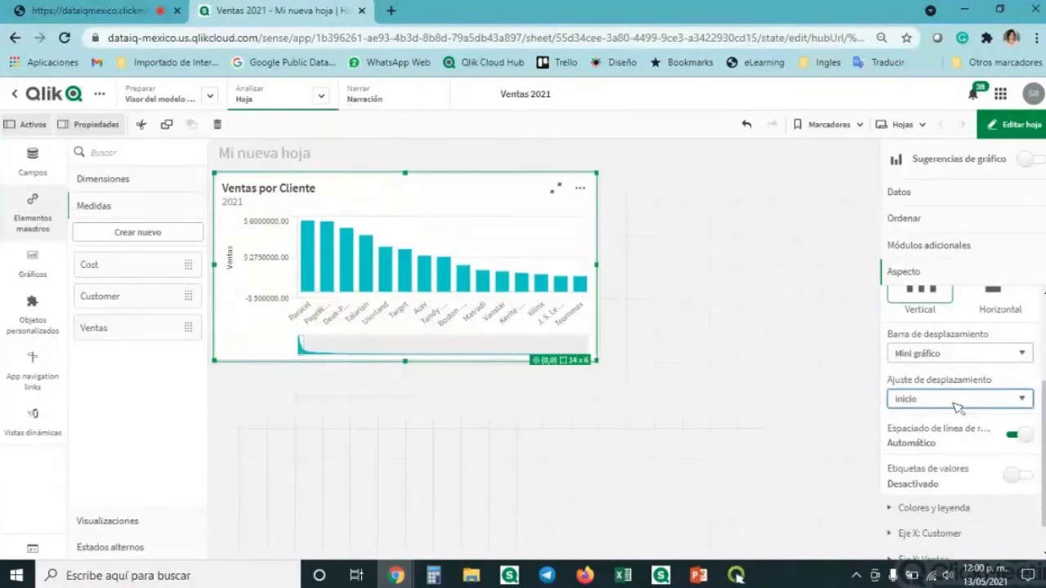
scroll(1009, 384, "down", 1)
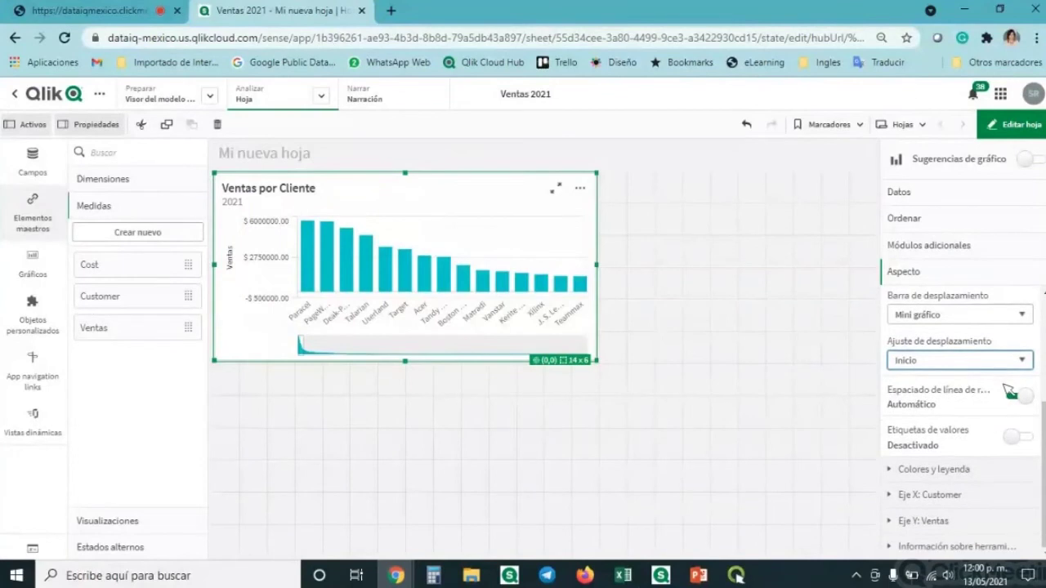
- Switch the bar chart's colours from automatic to custom and colour the bars by dimension (Por dimensión)
left_click(936, 474)
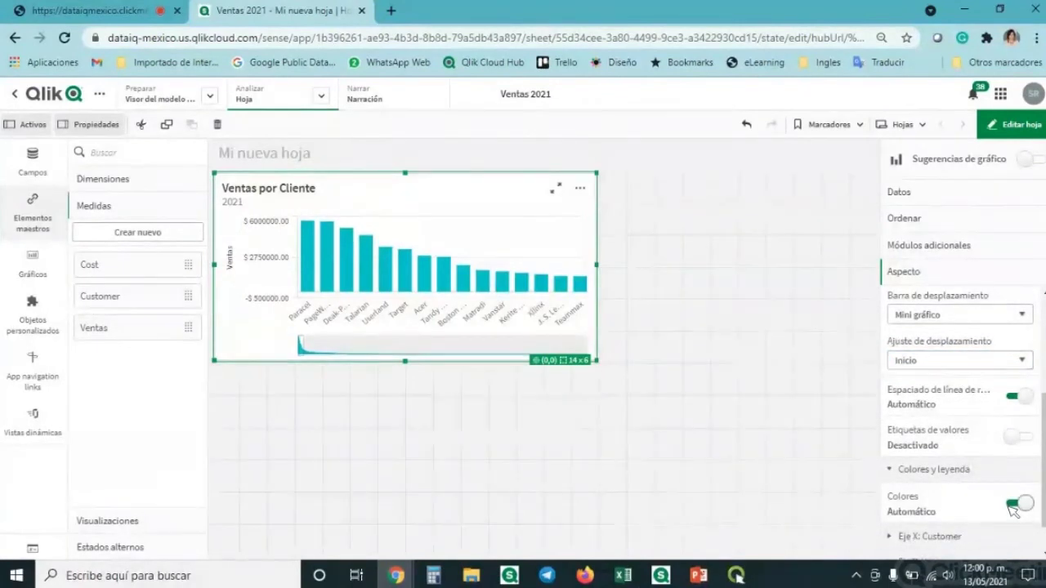
left_click(1013, 505)
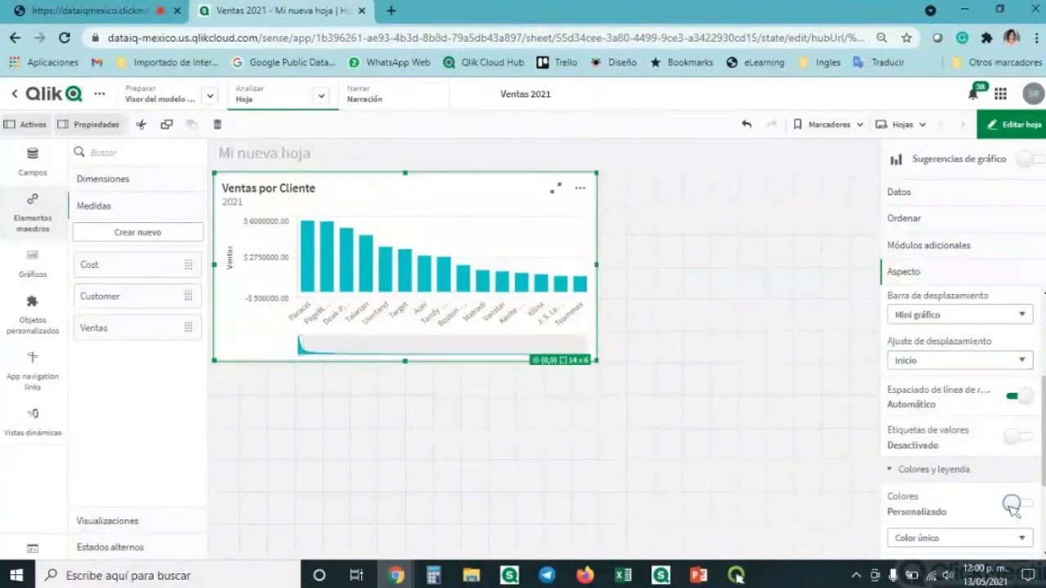
scroll(984, 392, "down", 4)
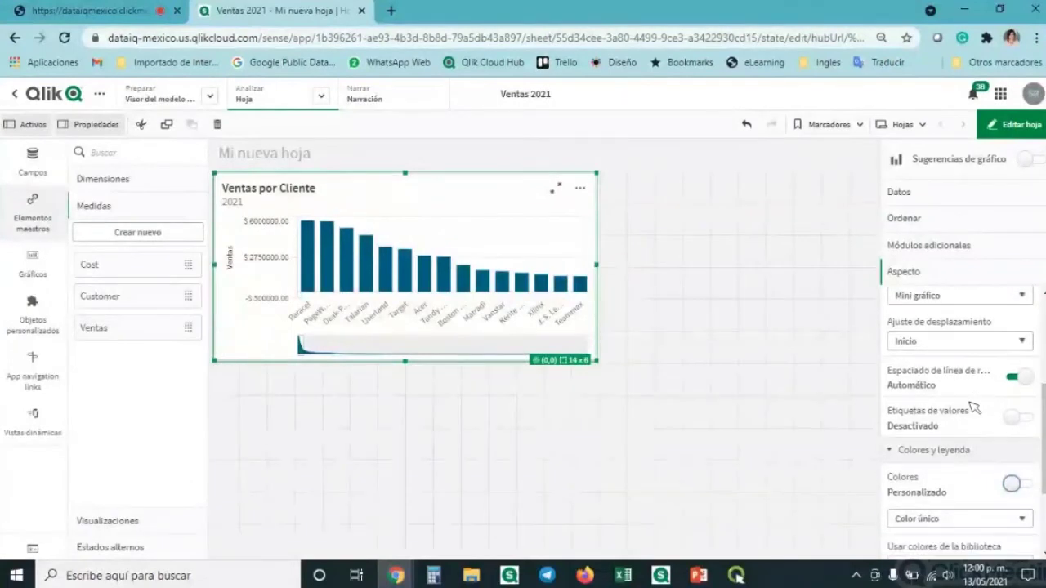
left_click(964, 391)
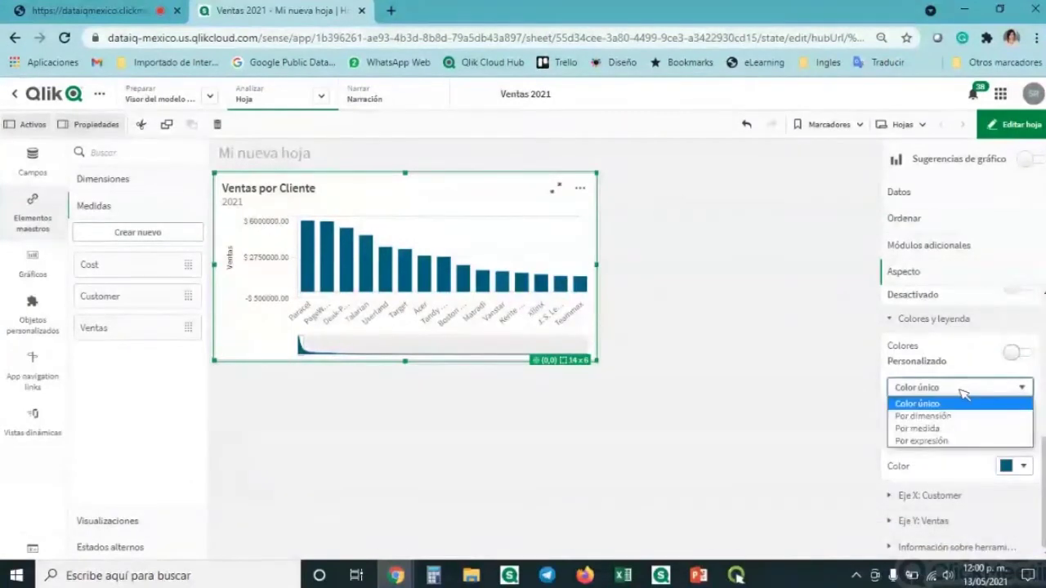
left_click(946, 418)
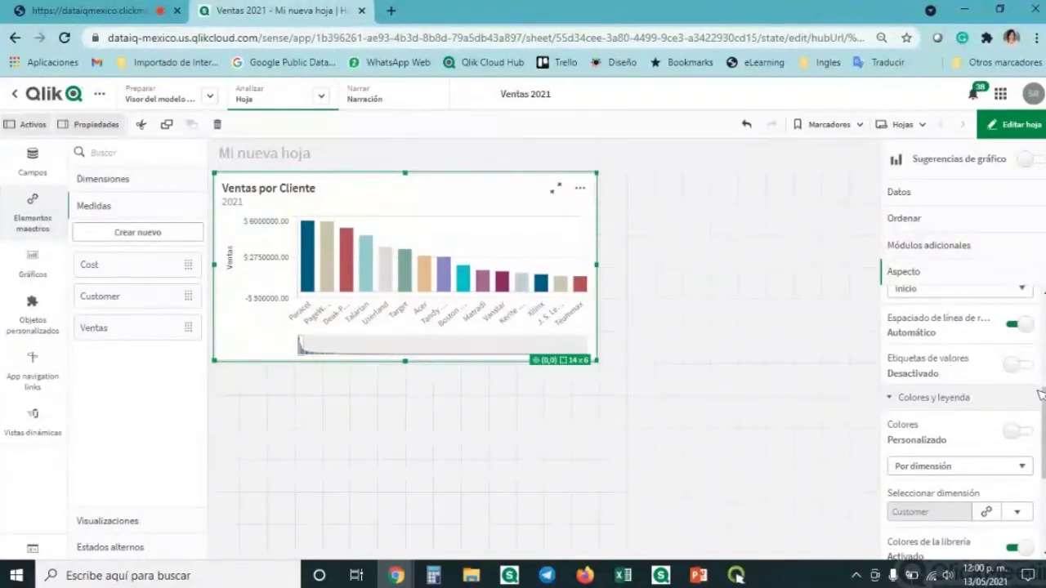
scroll(968, 396, "down", 3)
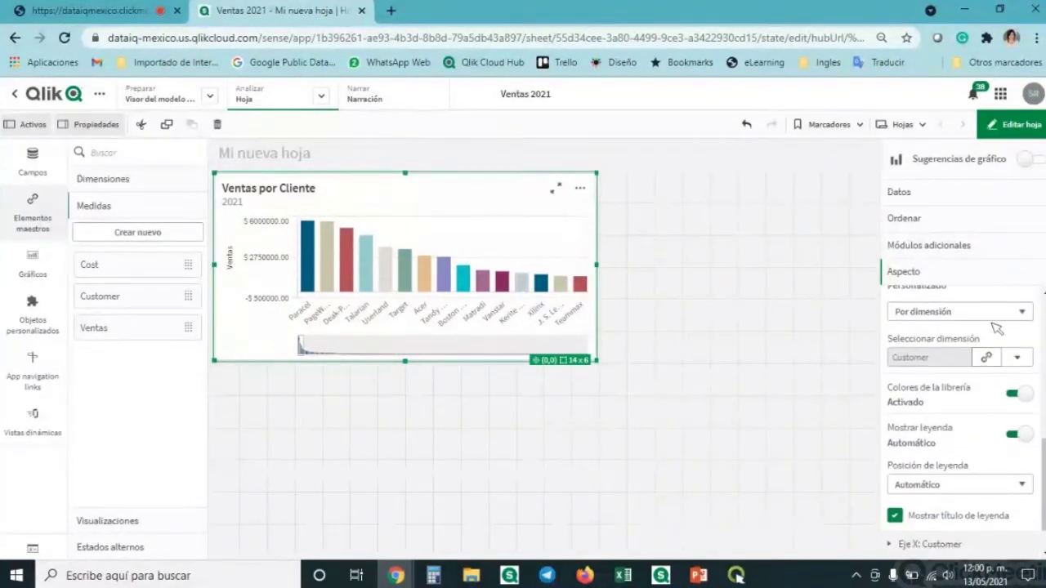
- Colour the bars by measure (Por medida), disable library colours, and apply the Rangos divergentes colour scheme
left_click(995, 315)
left_click(947, 352)
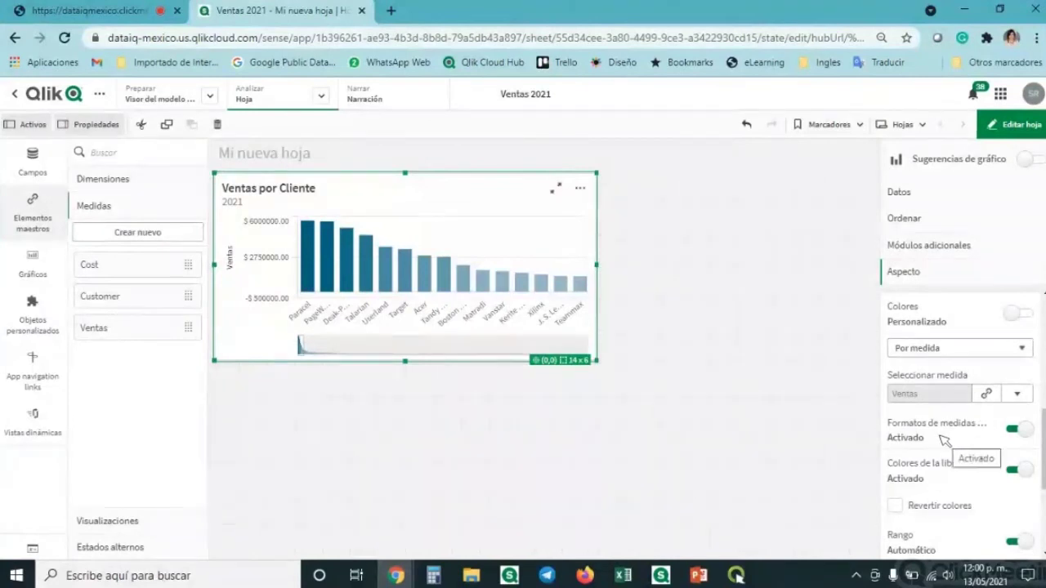
scroll(973, 413, "down", 1)
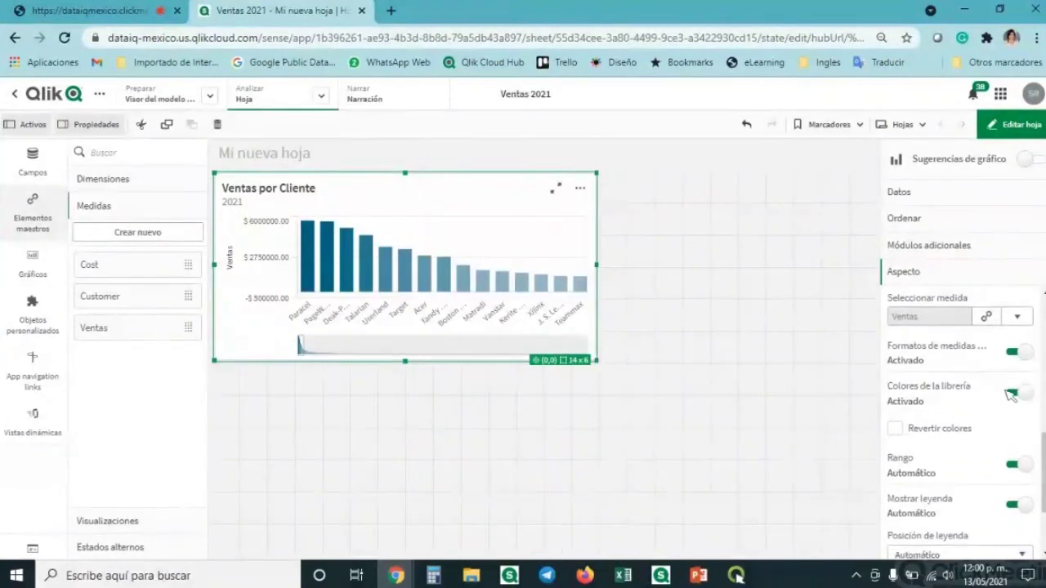
left_click(1011, 394)
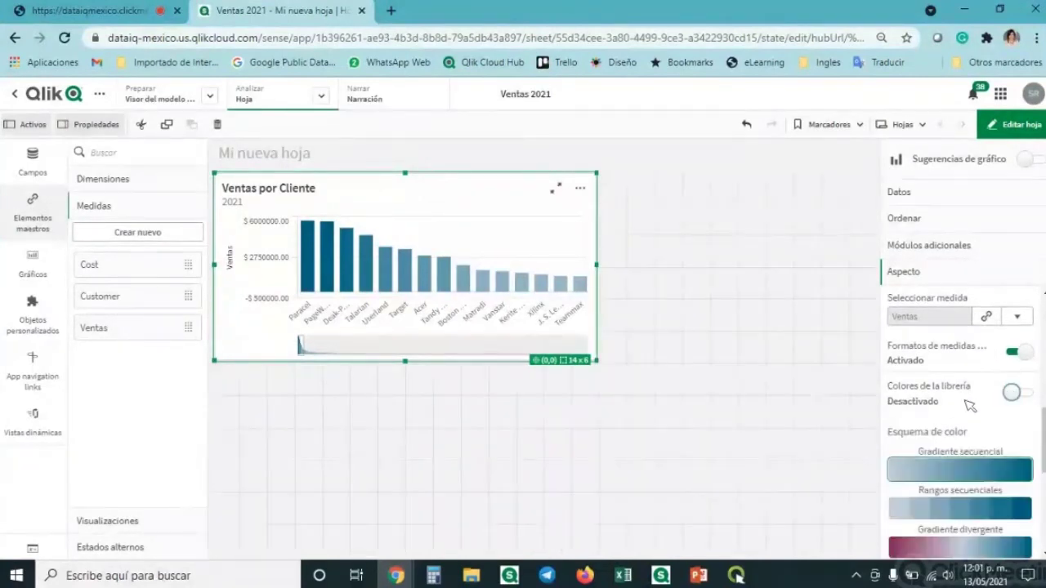
scroll(970, 406, "down", 1)
left_click(939, 510)
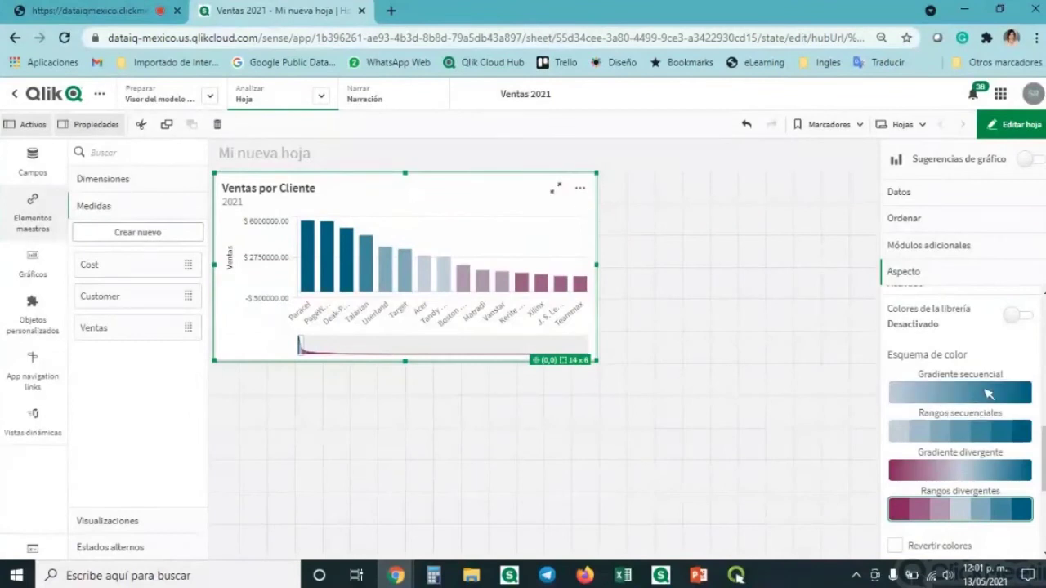
- Review the legend position options and disable the bar chart's legend
scroll(993, 366, "down", 5)
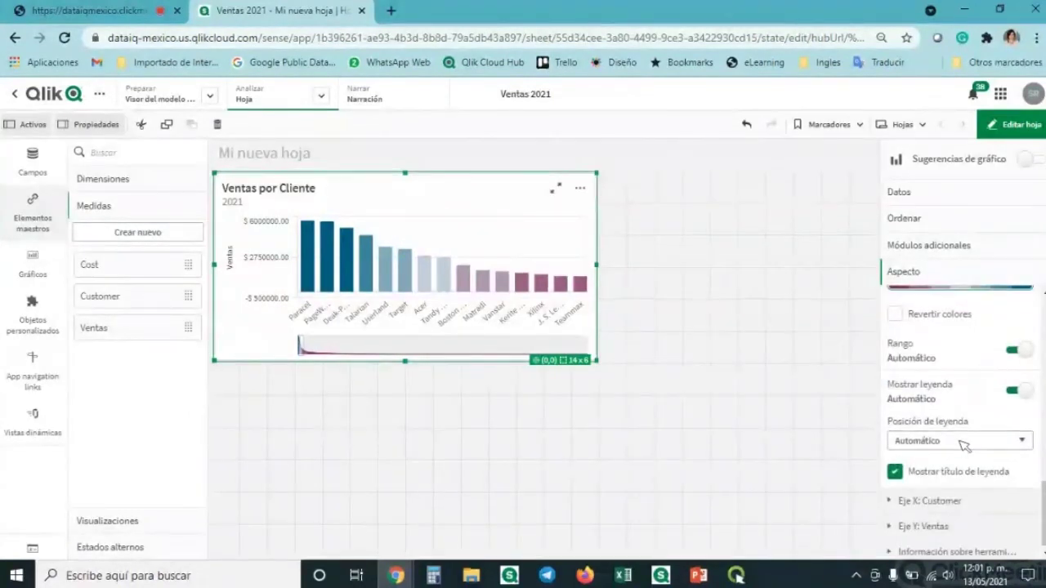
left_click(964, 442)
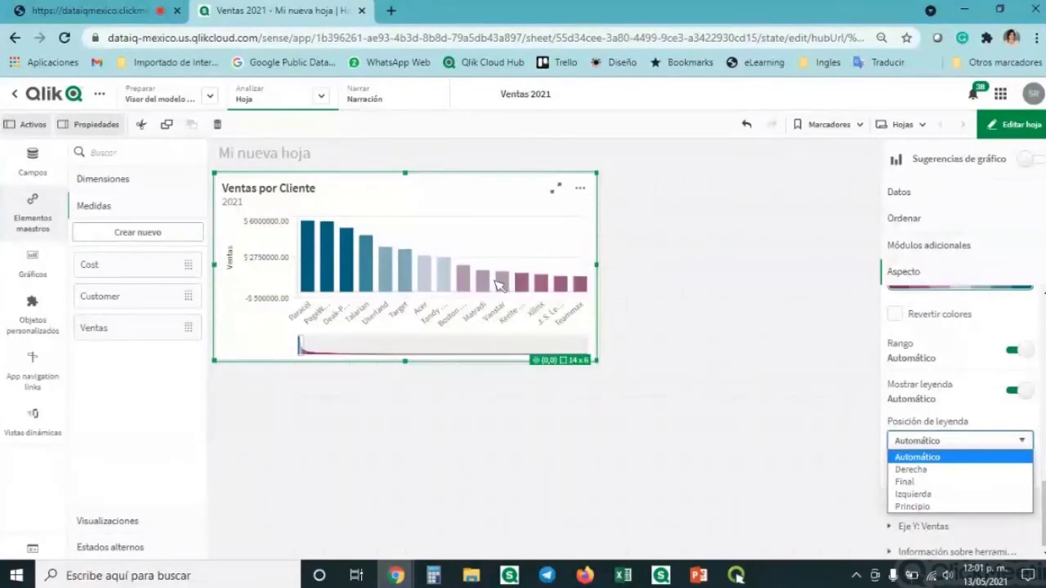
left_click(993, 396)
left_click(1003, 391)
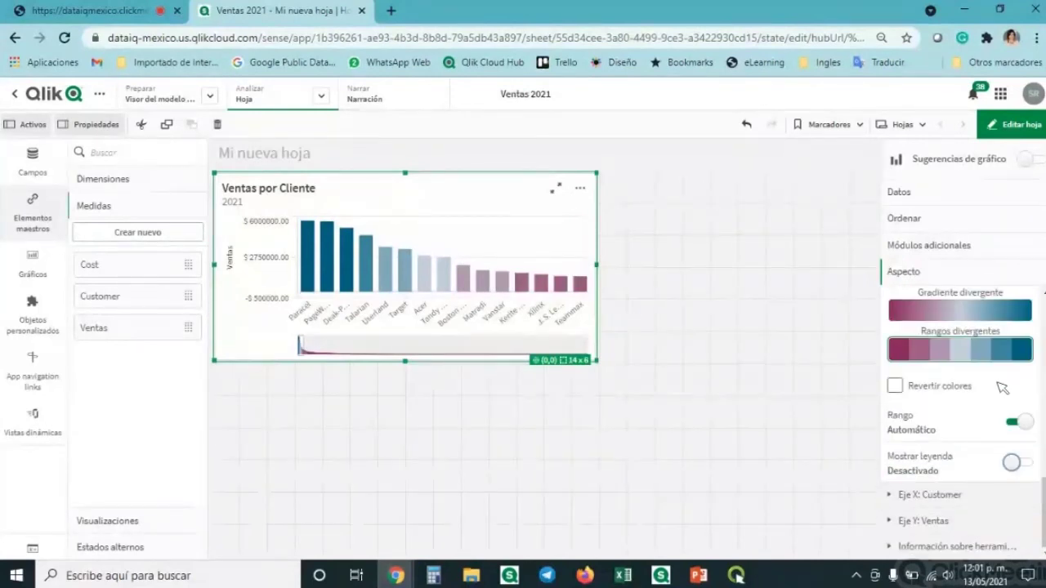
- Set the Customer X axis to show labels only (Sólo etiquetas)
left_click(974, 500)
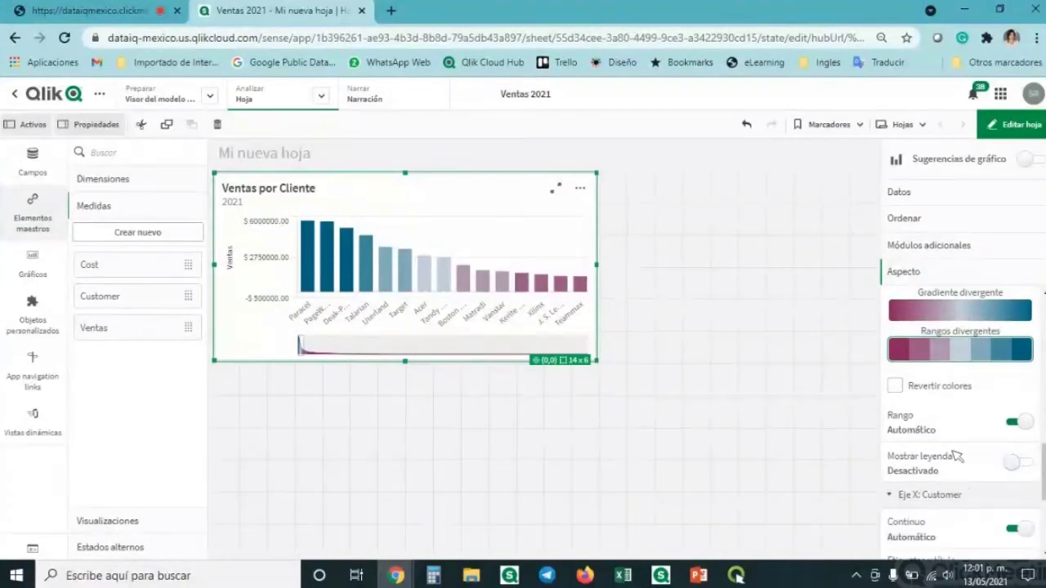
scroll(946, 445, "down", 1)
scroll(947, 445, "down", 3)
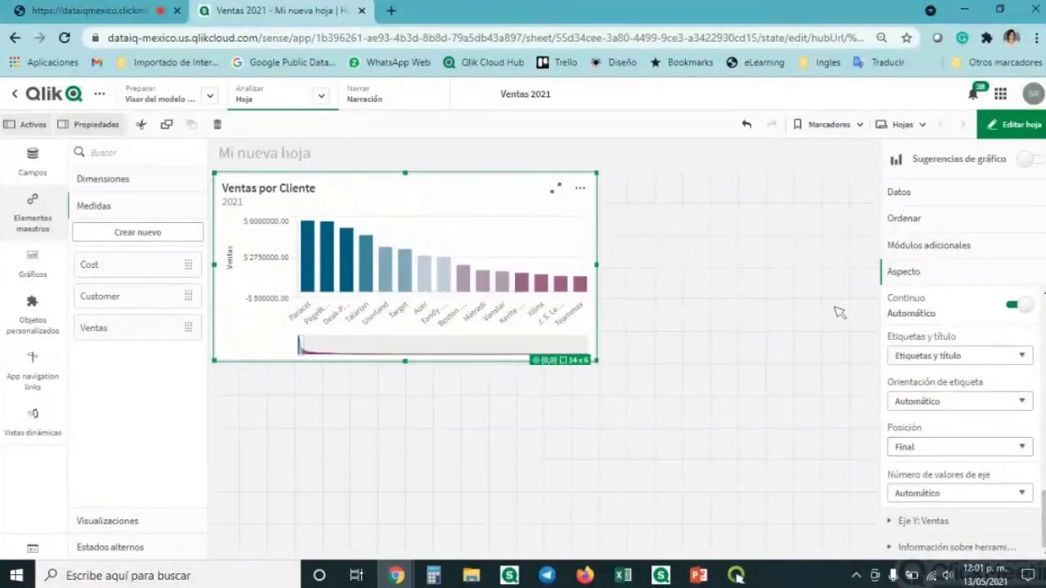
left_click(936, 356)
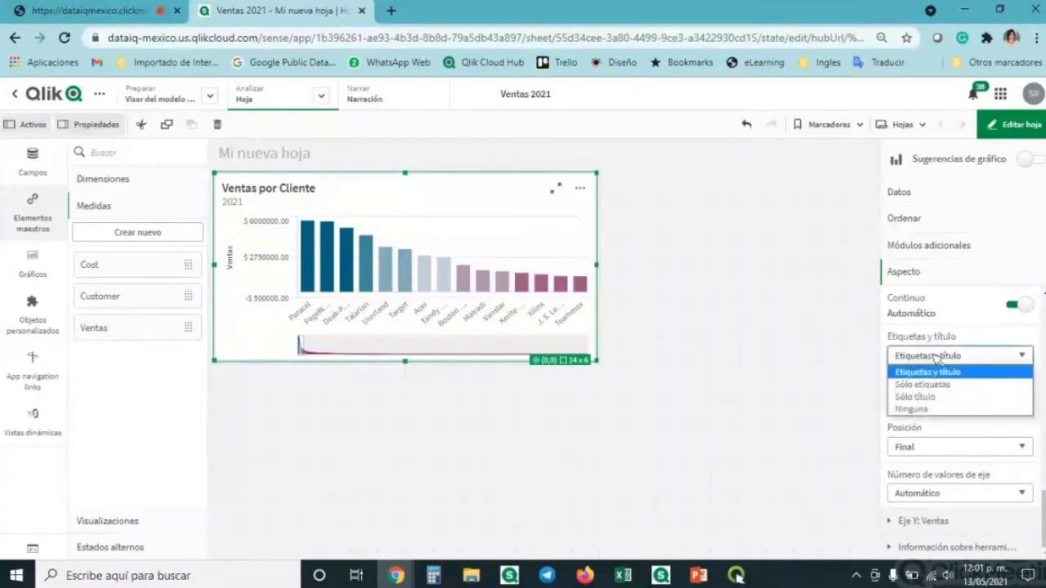
left_click(946, 384)
- Set the Ventas Y axis to show labels only (Sólo etiquetas), without its title
left_click(953, 527)
left_click(966, 388)
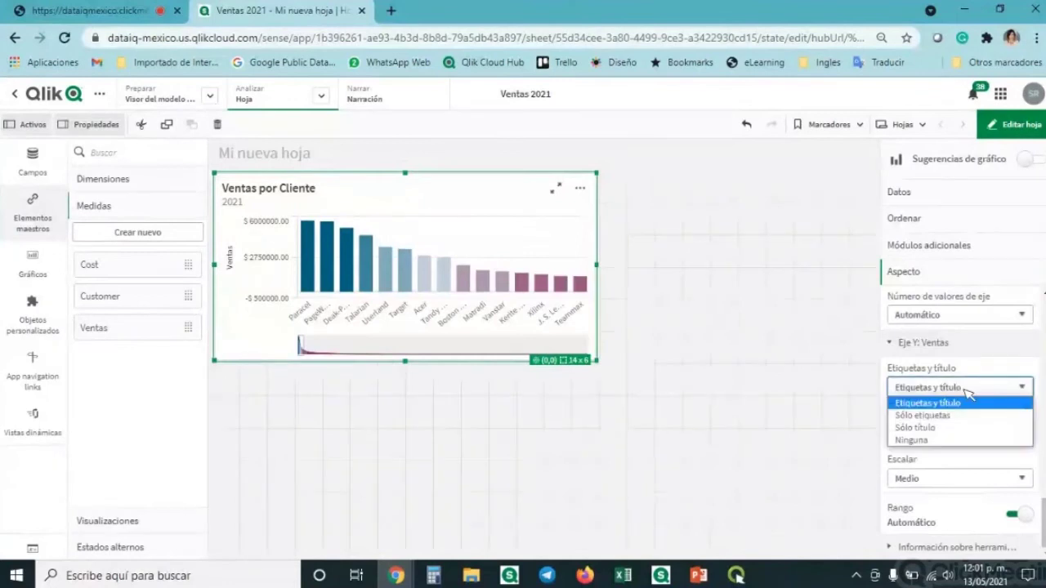
left_click(968, 415)
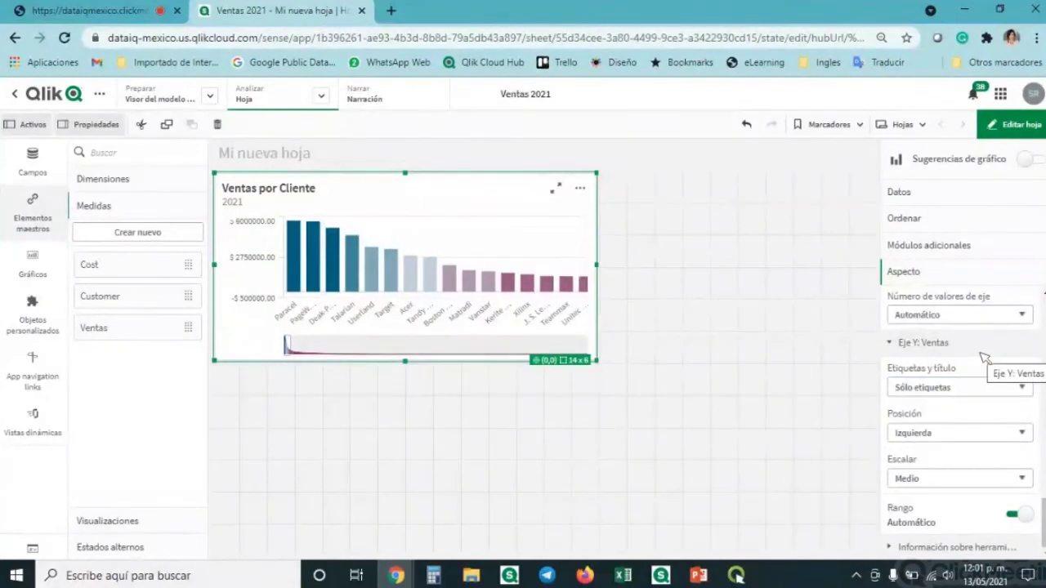
left_click(633, 346)
left_click(474, 283)
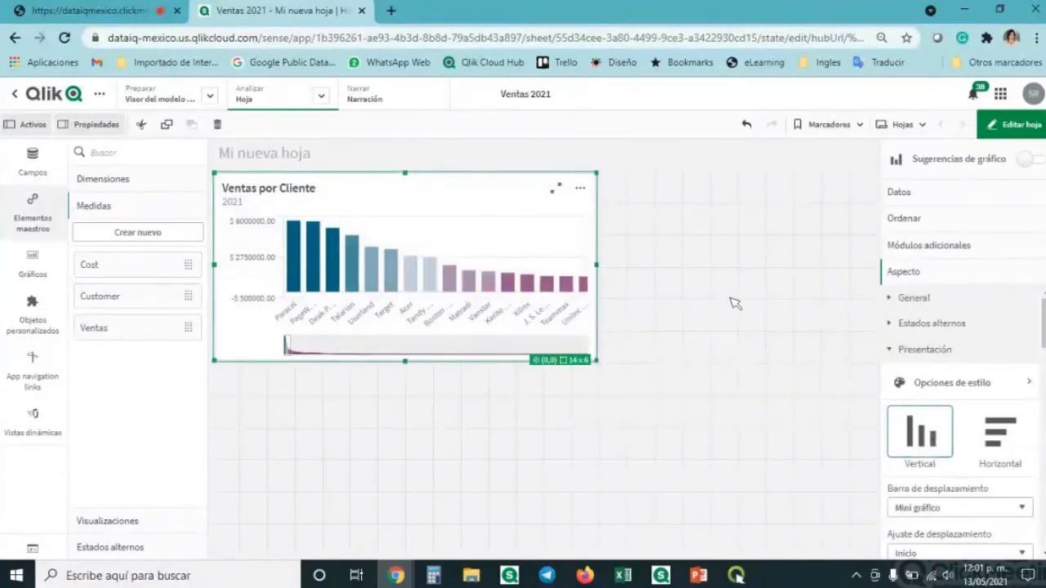
- Add a pie chart (Gráfico de tarta) beside the Ventas por Cliente chart and narrow it to 9 x 6 grid cells
left_click(32, 263)
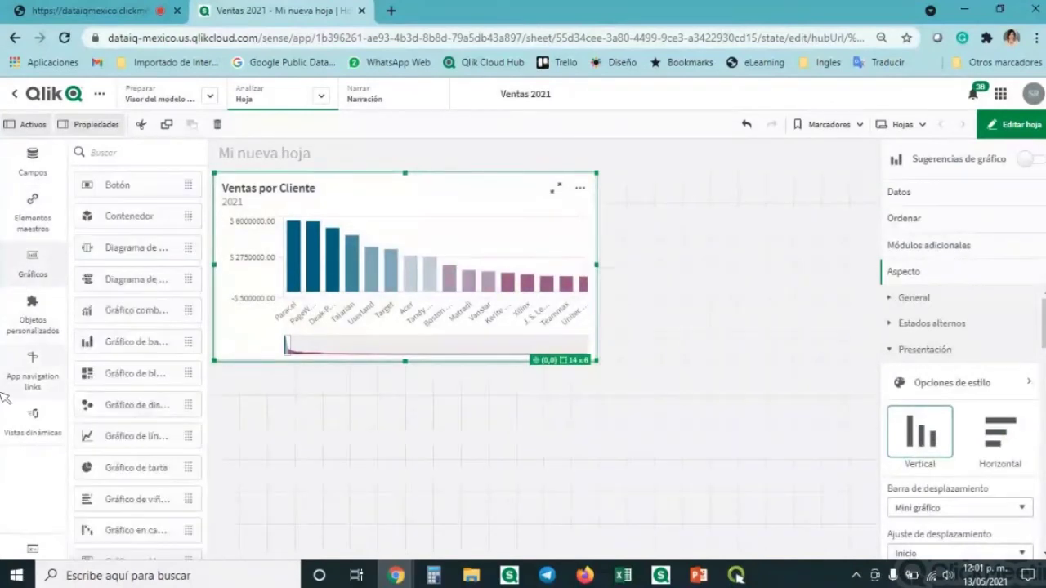
scroll(146, 304, "down", 2)
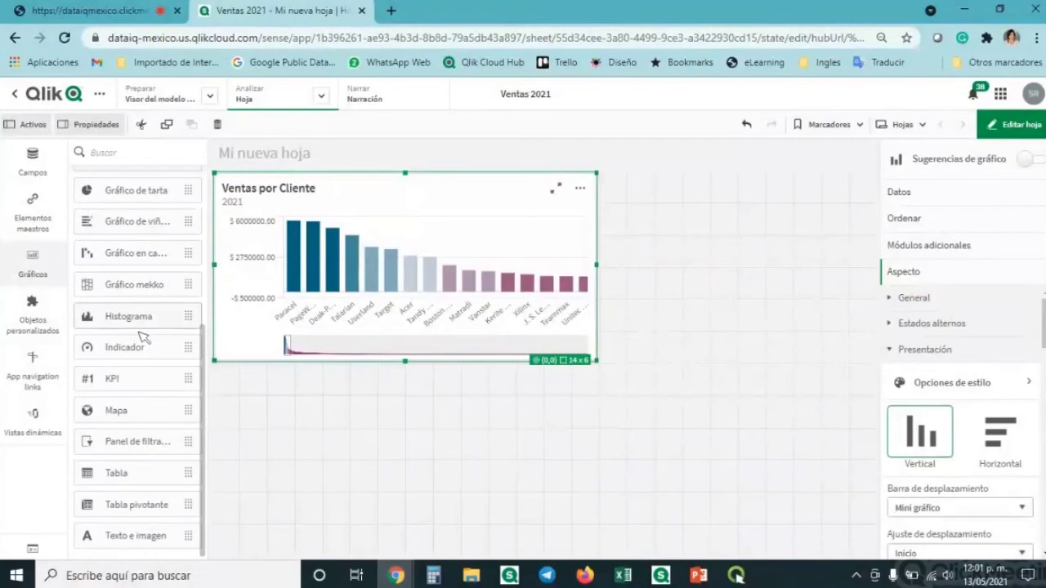
scroll(139, 322, "up", 1)
left_click_drag(116, 290, 763, 250)
left_click(599, 269)
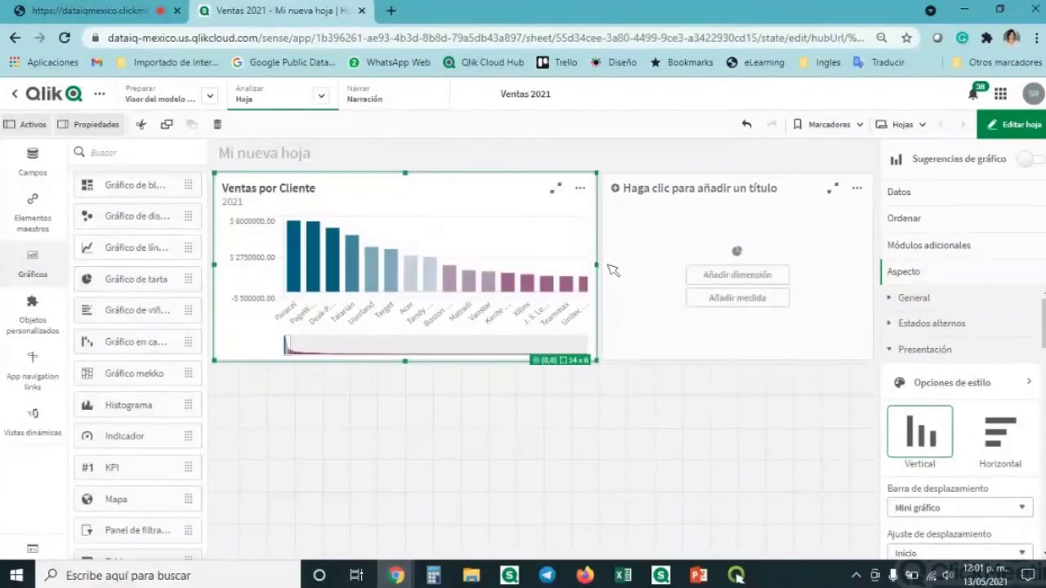
left_click(622, 270)
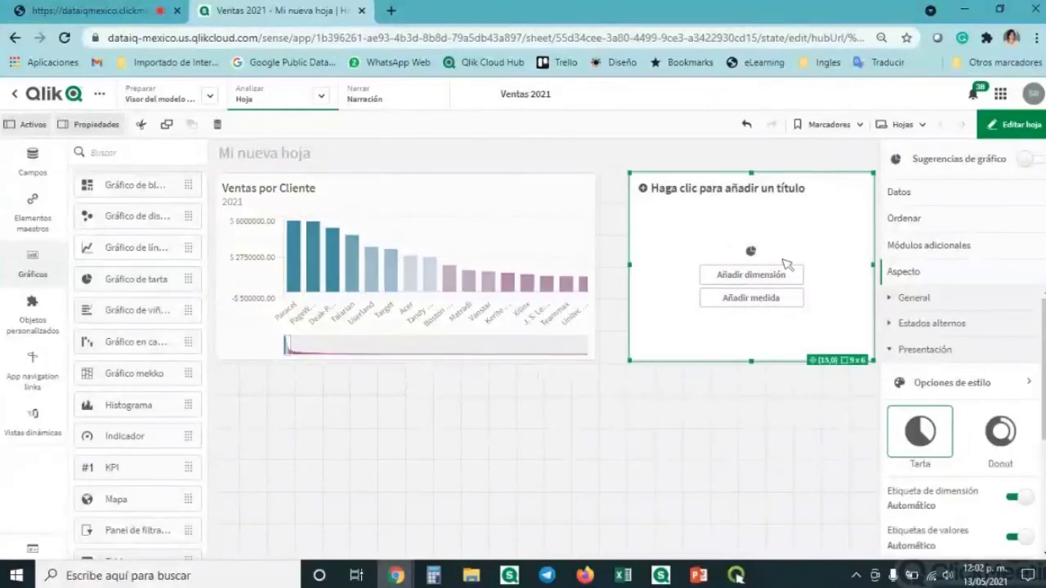
- Assign City as the dimension of the new pie chart
left_click(734, 274)
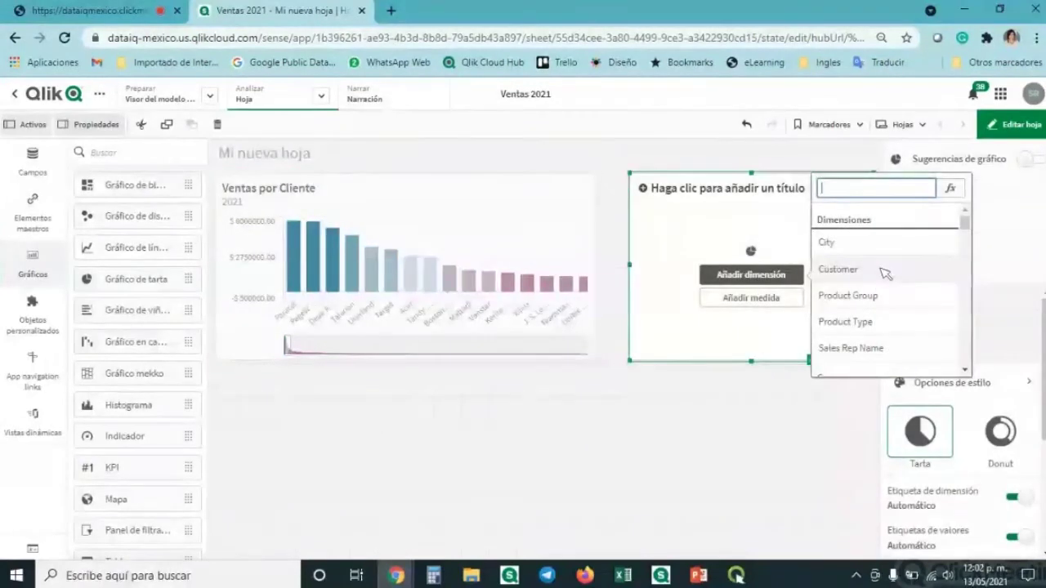
left_click(853, 249)
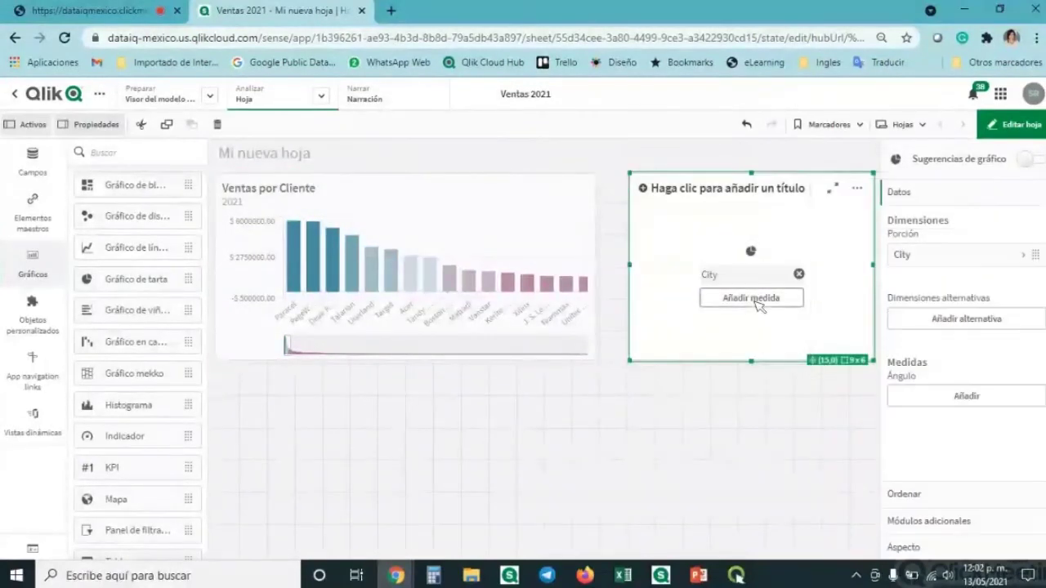
- Assign Cost as the measure of the City pie chart and display the chart as a donut
left_click(751, 297)
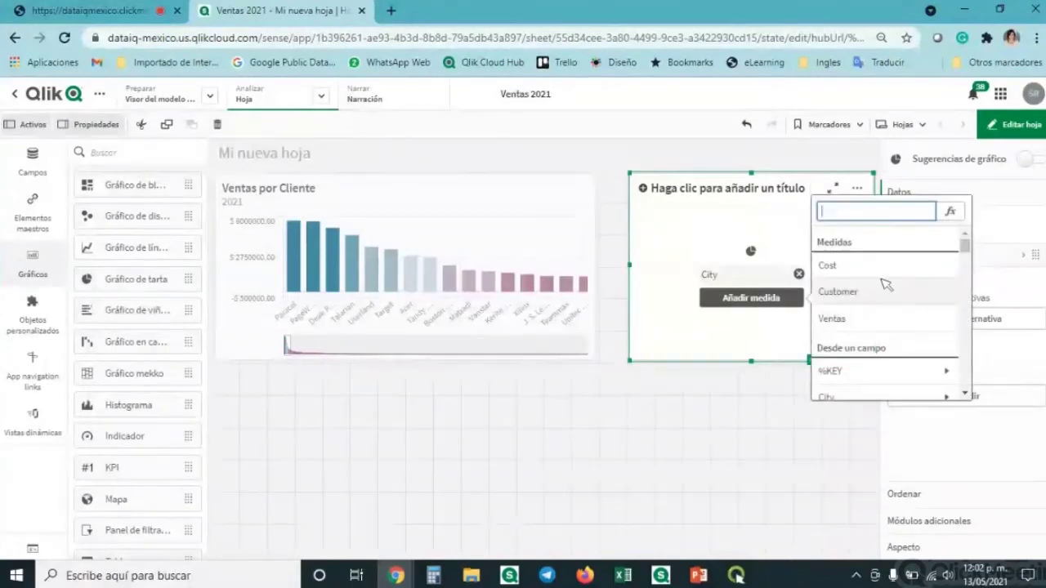
left_click(827, 266)
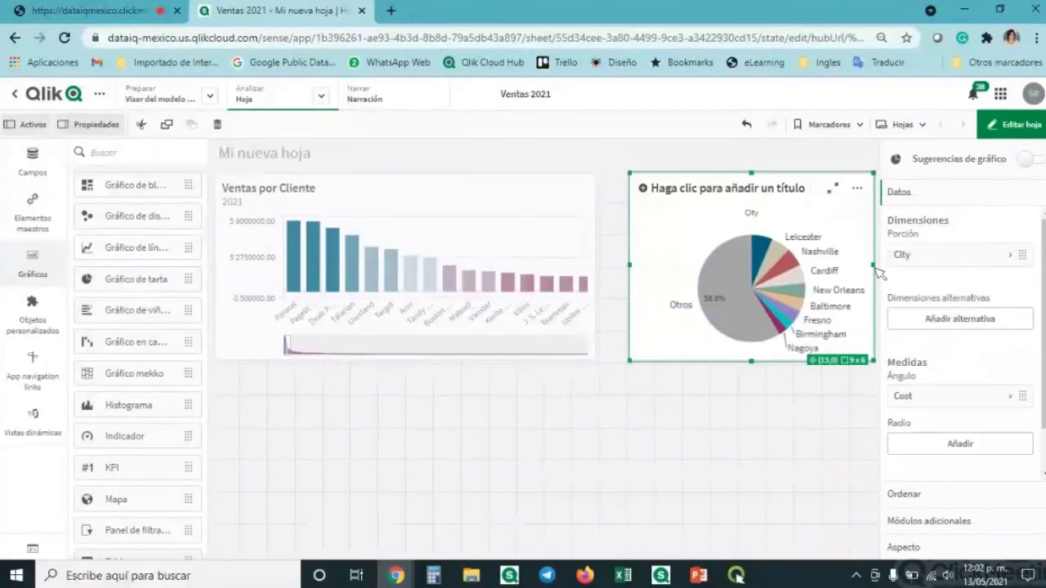
left_click(932, 547)
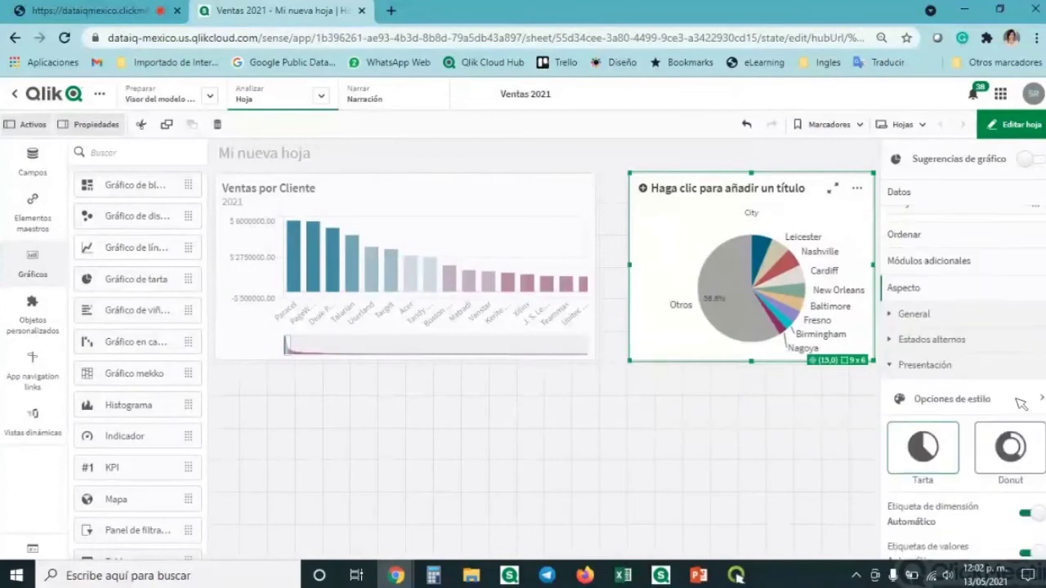
left_click(1000, 431)
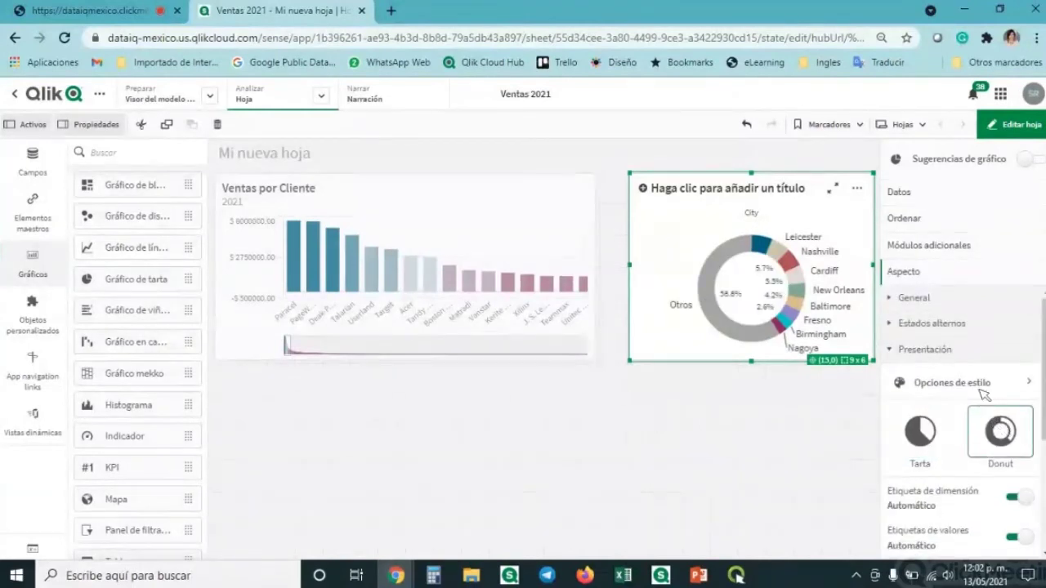
- Round the donut's slice corners to a little under a third of the available range and set the border width to Pequeño
left_click(981, 390)
left_click_drag(896, 240, 942, 243)
mouse_move(999, 280)
left_mouse_down()
mouse_move(938, 281)
mouse_move(998, 281)
left_mouse_up()
left_click(945, 200)
left_click(940, 224)
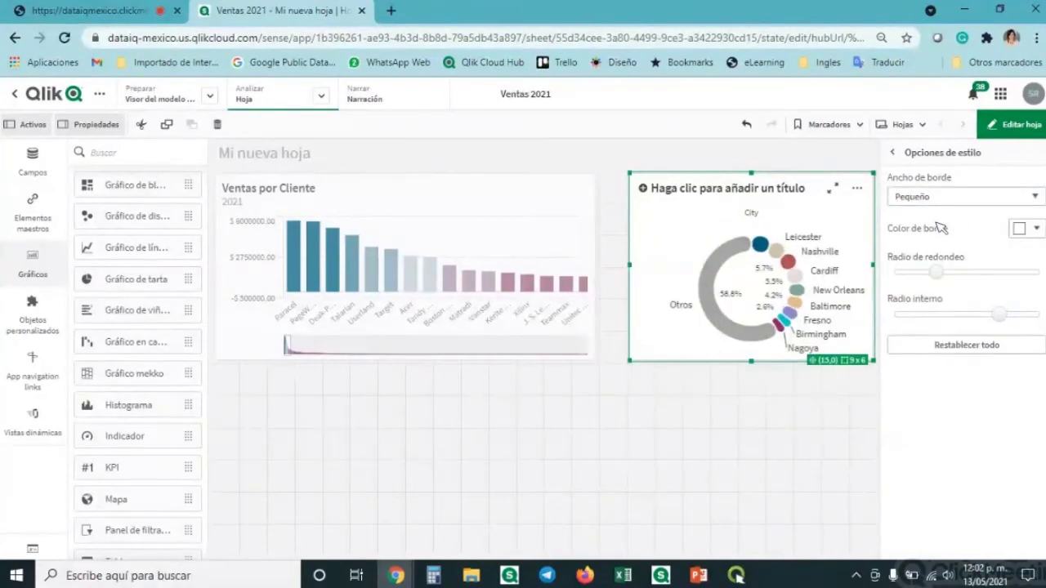
left_click(901, 154)
- Switch the donut's colours from automatic to custom, trying Por medida before settling on Por dimensión
scroll(984, 409, "down", 3)
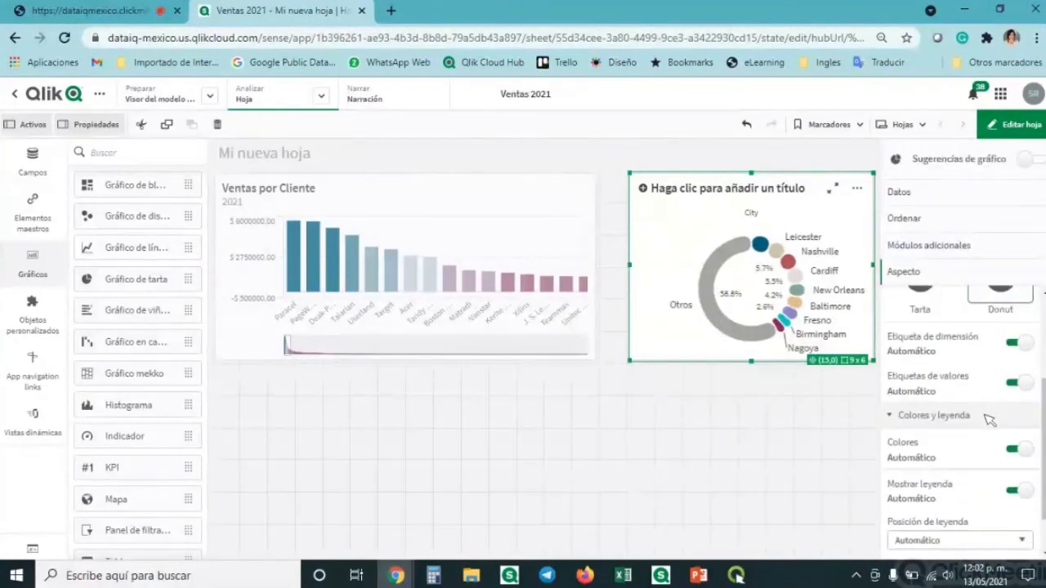
scroll(987, 416, "down", 1)
left_click(1012, 400)
left_click(952, 485)
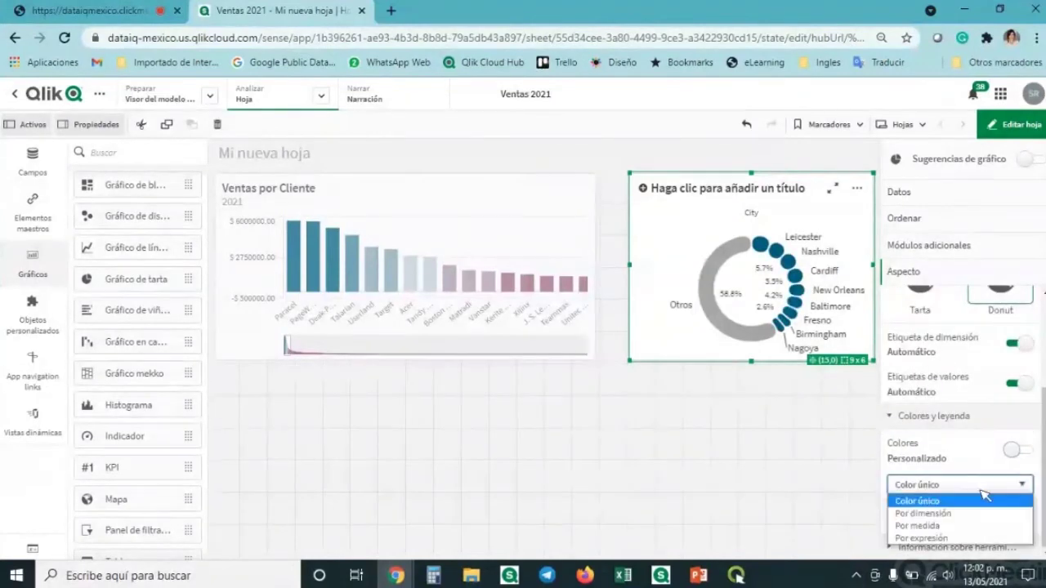
left_click(948, 526)
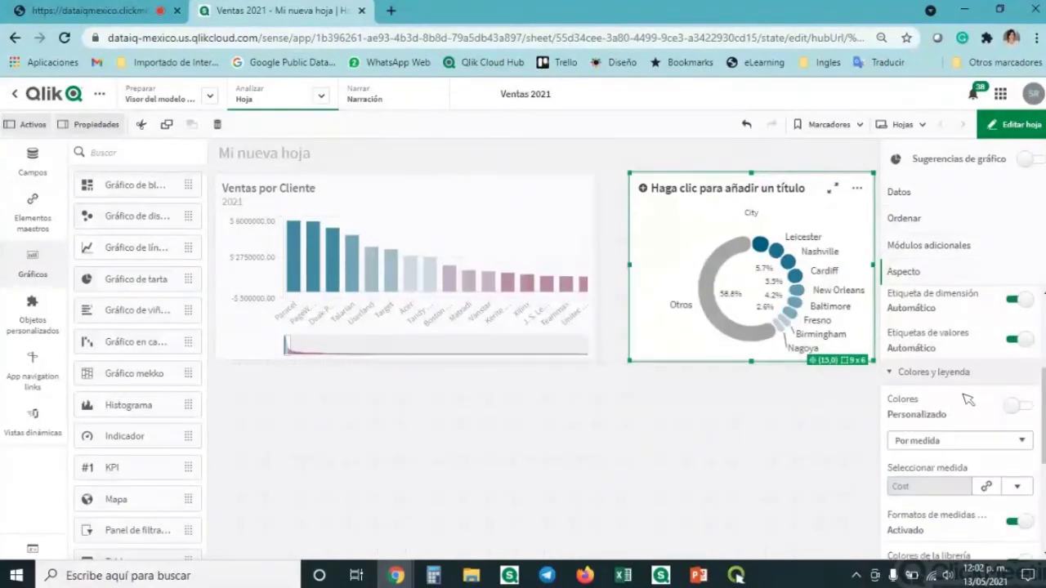
scroll(958, 395, "down", 2)
left_click(954, 361)
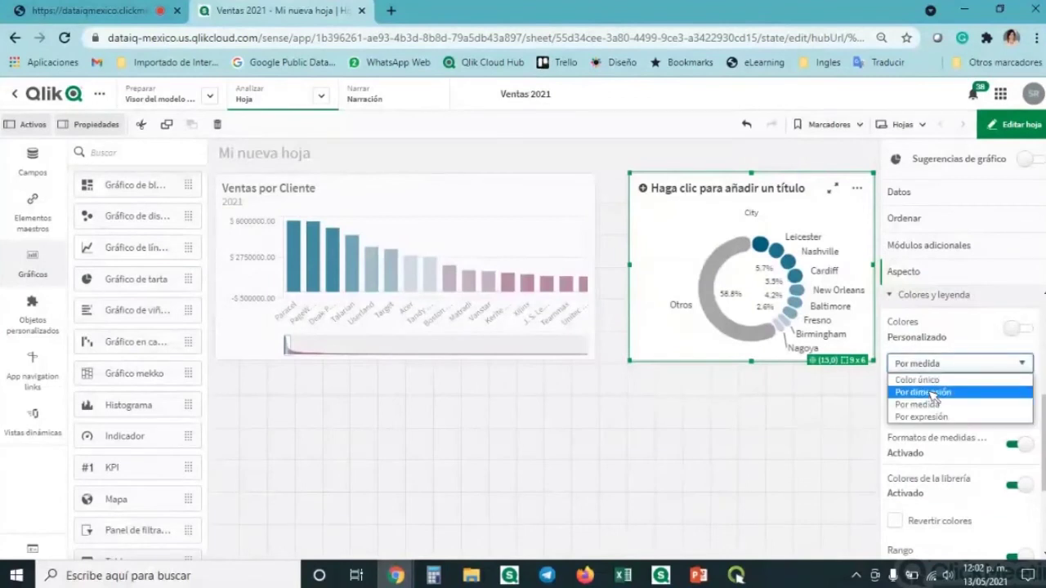
left_click(941, 386)
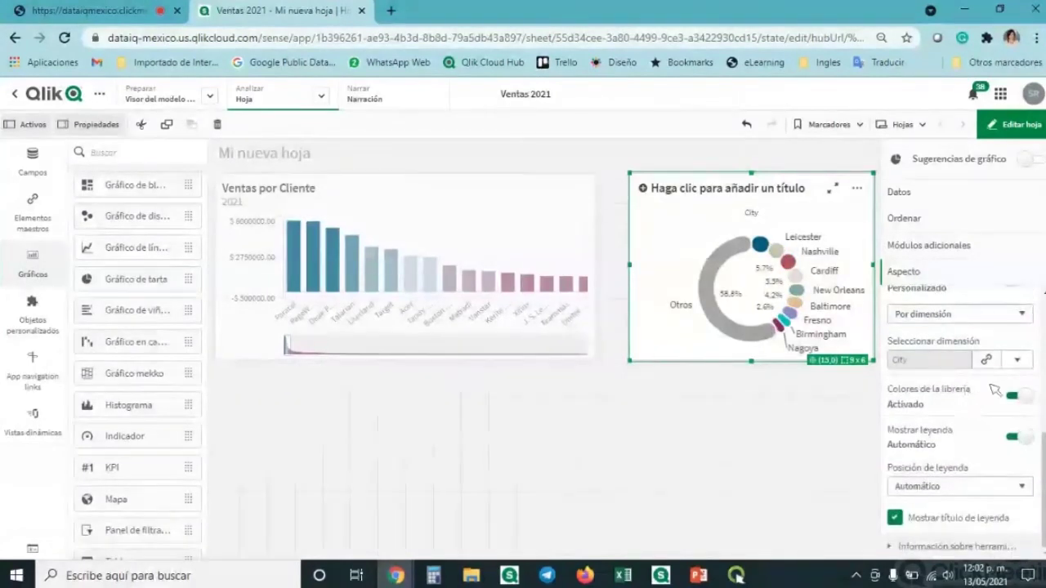
- Turn off the library colours for the donut and apply the 100 colores scheme
left_click(1013, 398)
scroll(989, 409, "down", 3)
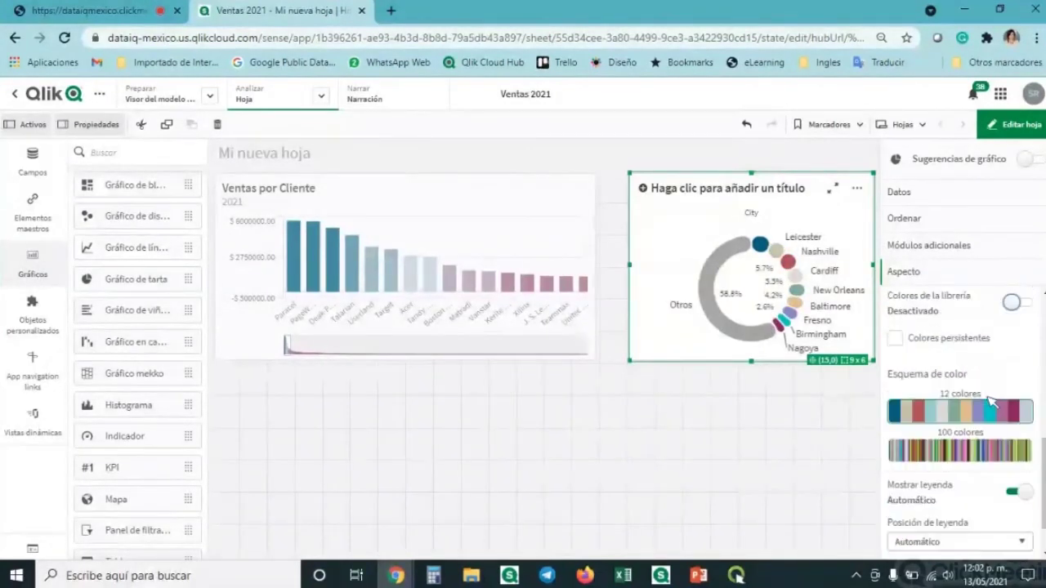
left_click(981, 403)
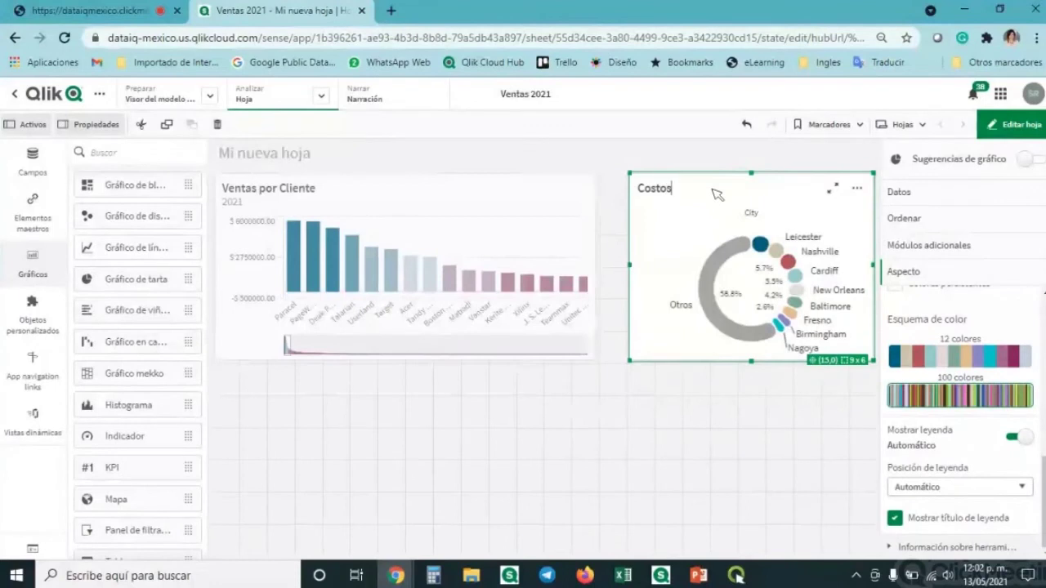
- Title the donut chart "Costos por Ciudad"
left_click(712, 191)
type("Costos por Ciudad")
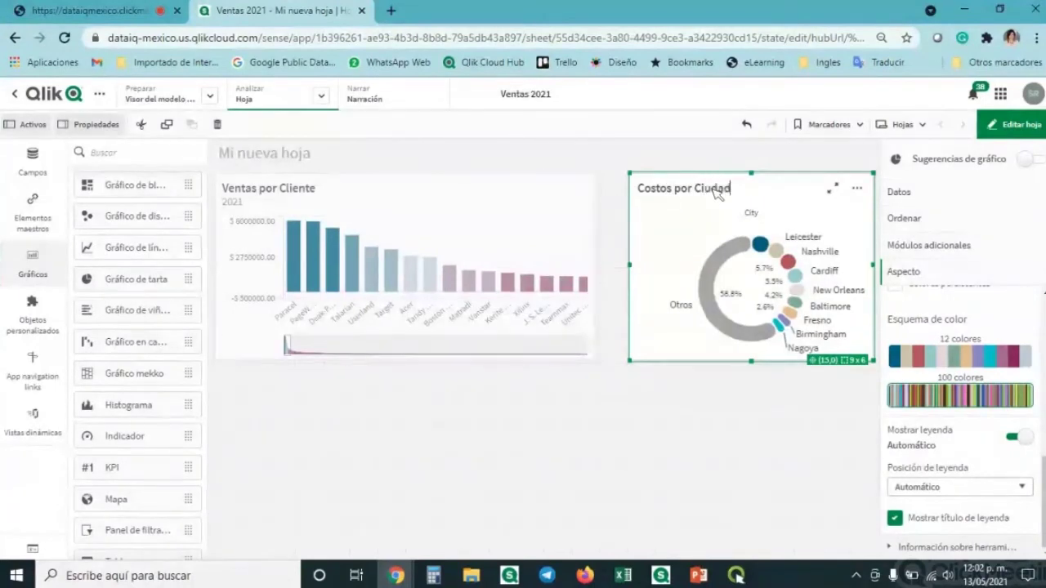
left_click(705, 456)
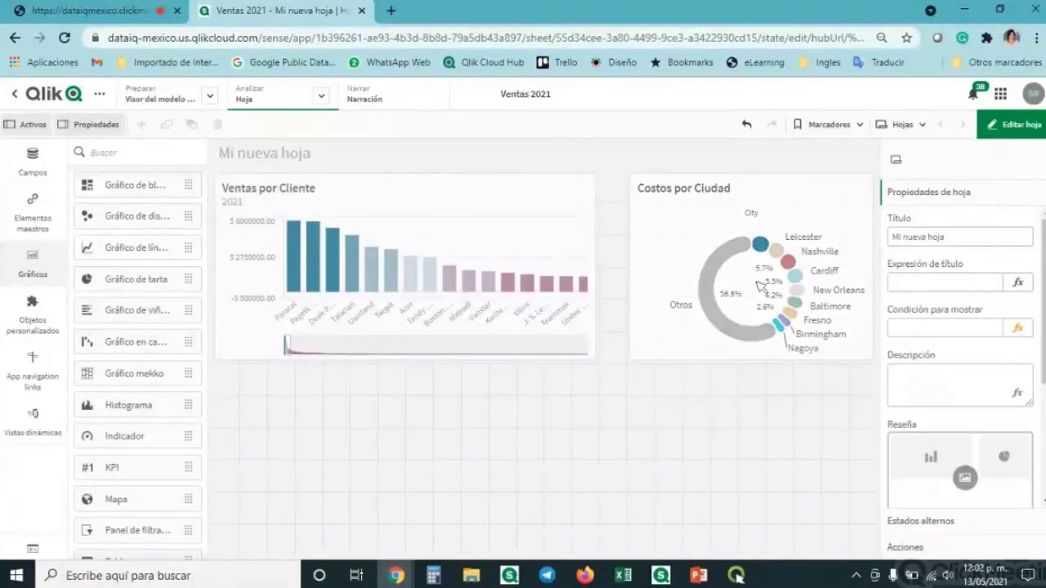
- Widen the Costos por Ciudad chart toward the bar chart to 10 x 6 grid cells and leave sheet editing
left_click(648, 304)
left_click_drag(631, 268, 603, 270)
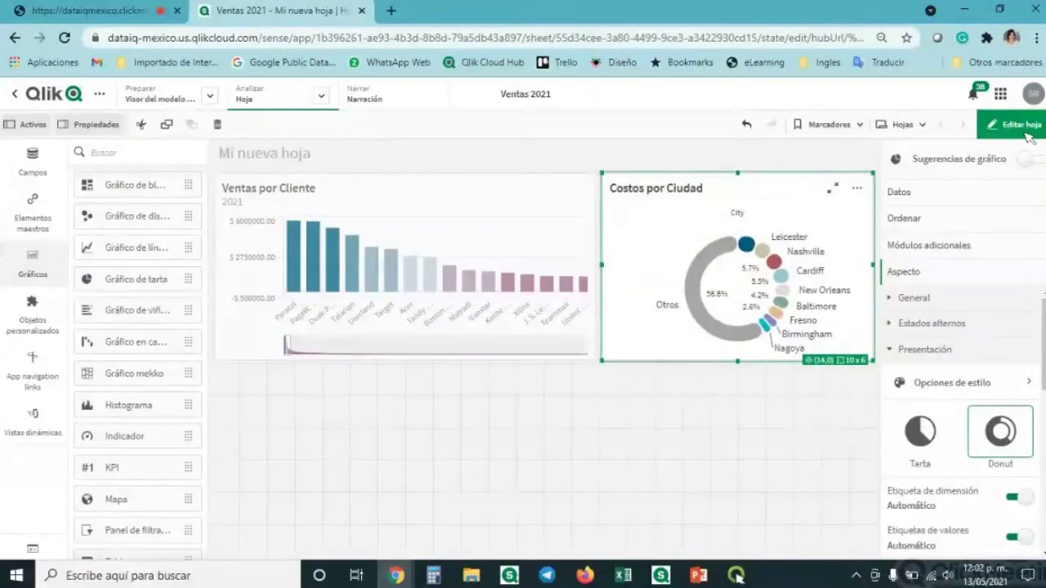
left_click(1026, 134)
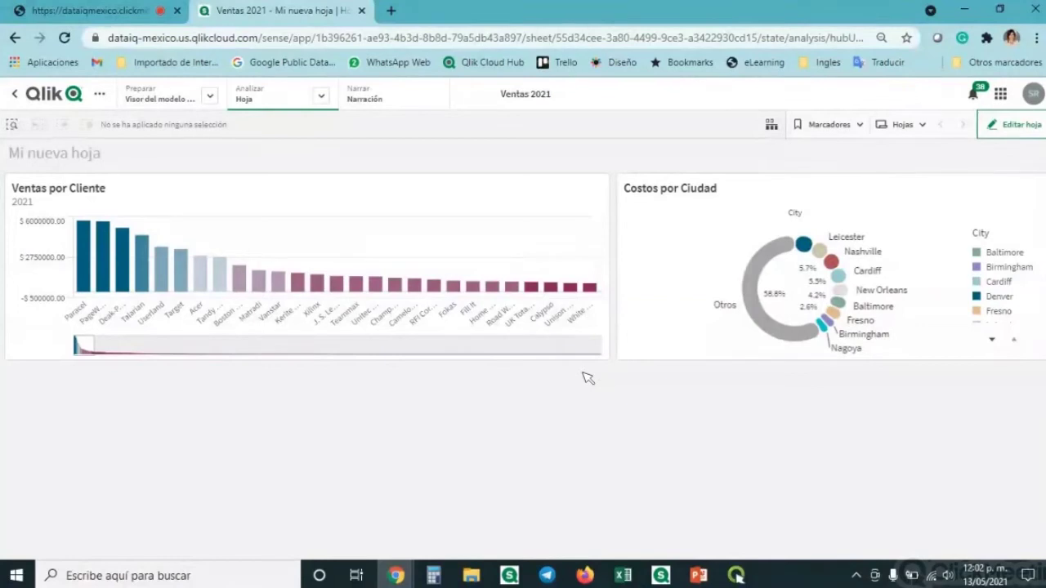
- Reopen the sheet for editing and display the available custom objects (Objetos personalizados)
left_click(1012, 124)
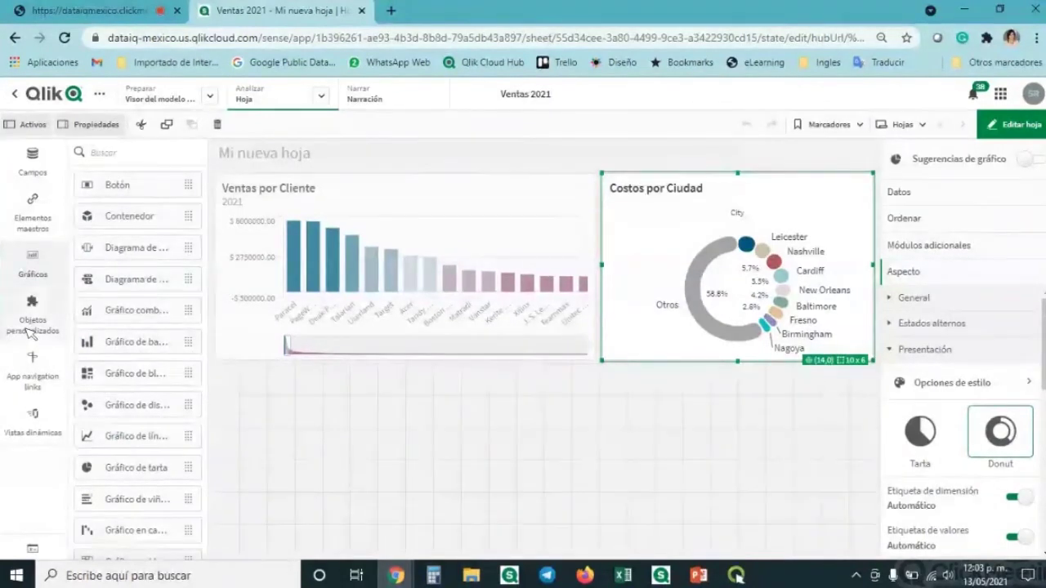
left_click(33, 314)
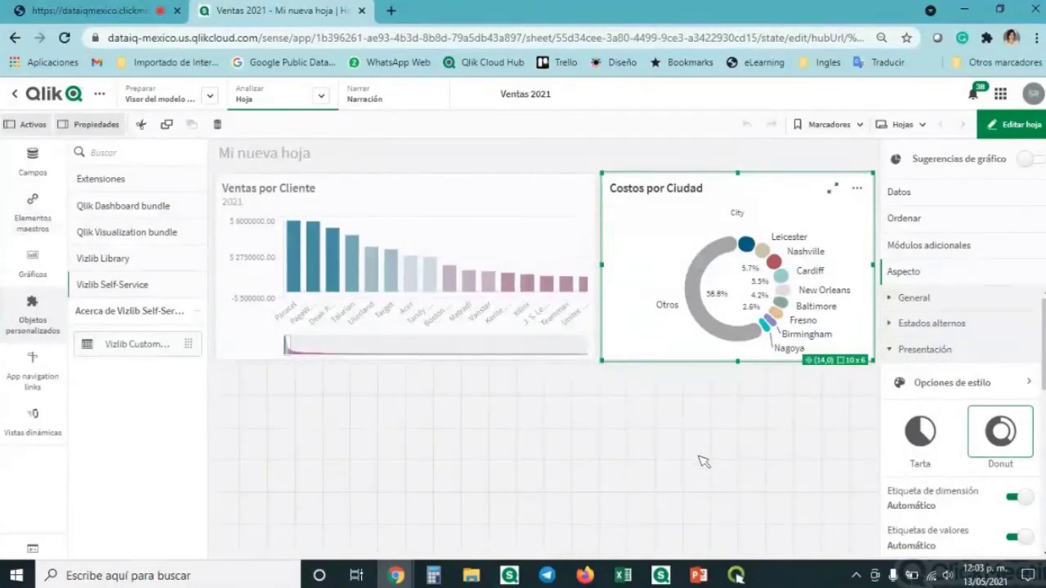
- Switch from the sheet to the Conocimientos analysis view
left_click(320, 98)
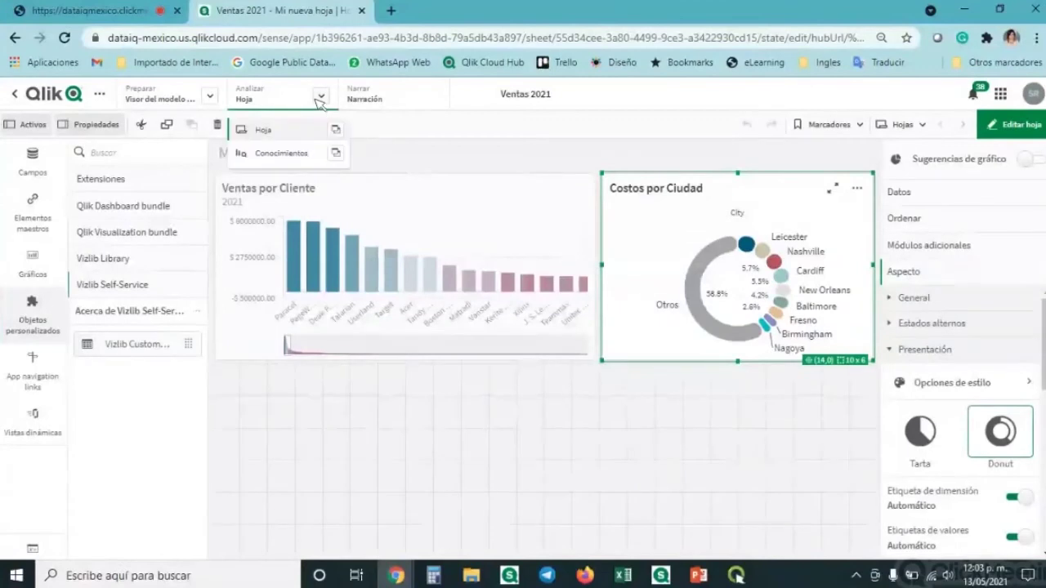
left_click(278, 154)
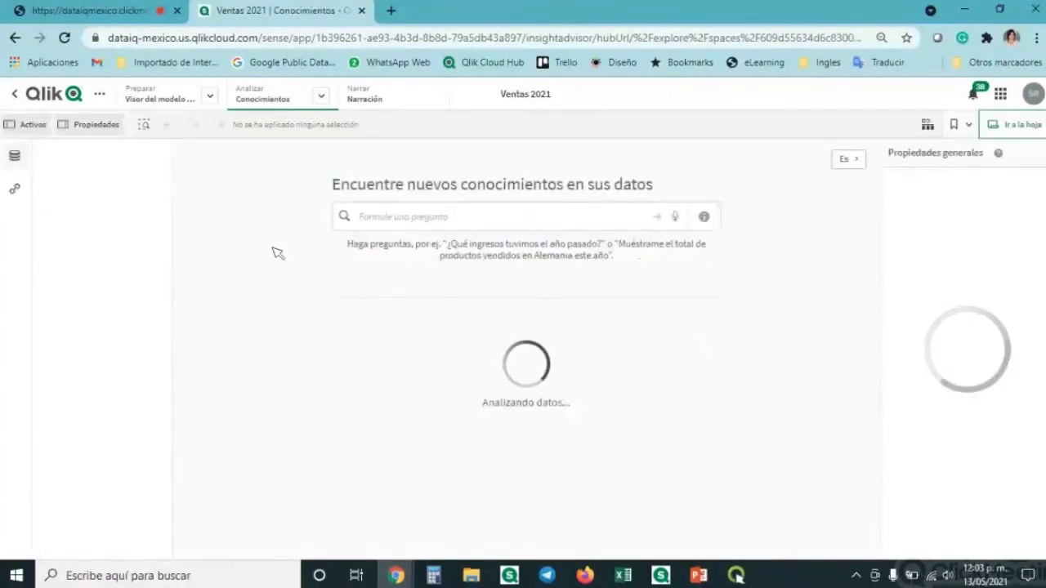
left_click(270, 100)
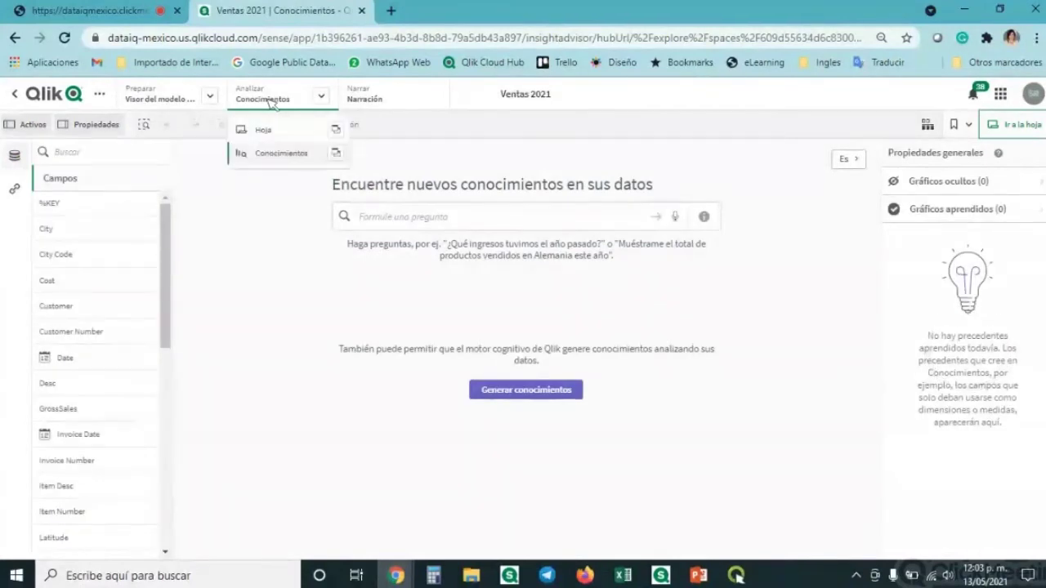
left_click(272, 154)
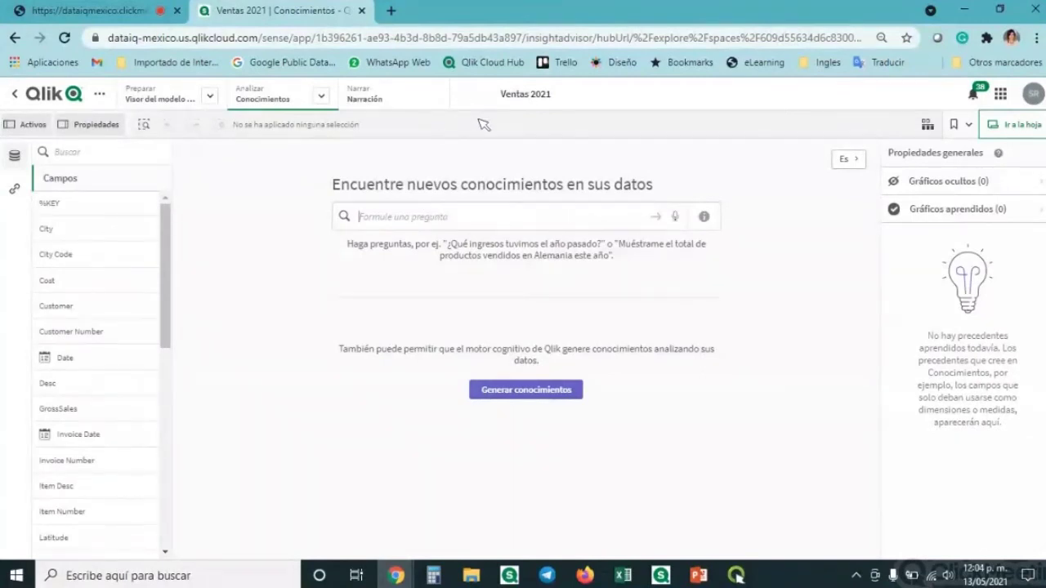
- Ask the insights search "cuales son mis ventas totales"
type("vent")
key("BackSpace")
key("BackSpace")
key("BackSpace")
key("BackSpace")
type("cuales")
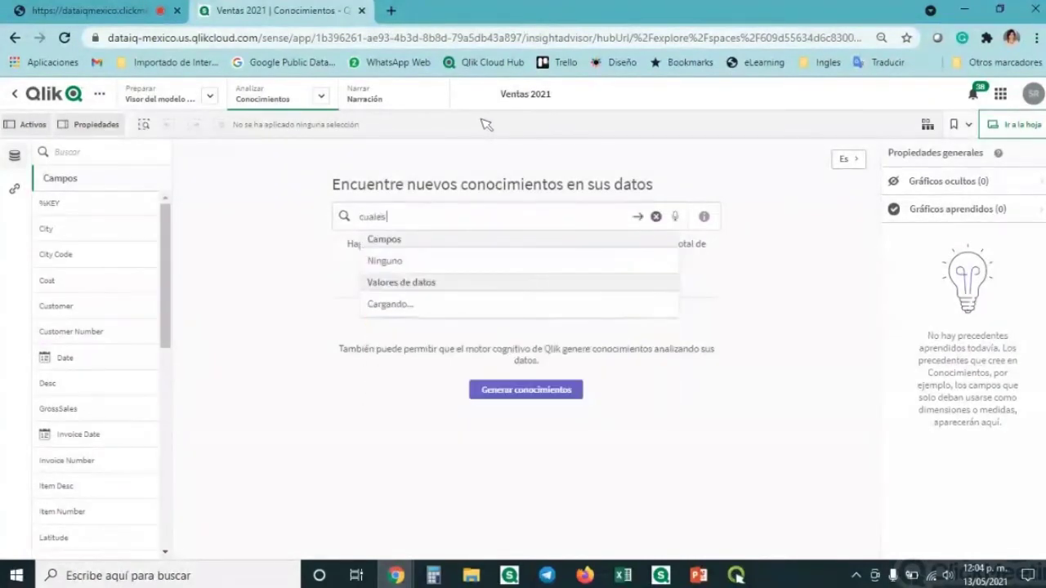
type(" son mis")
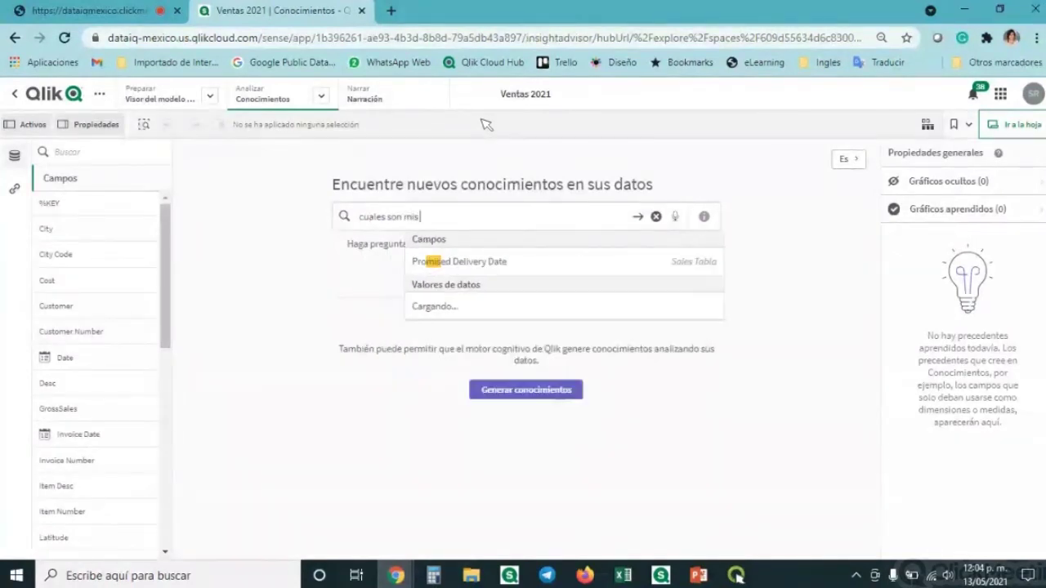
type(" ventas totales")
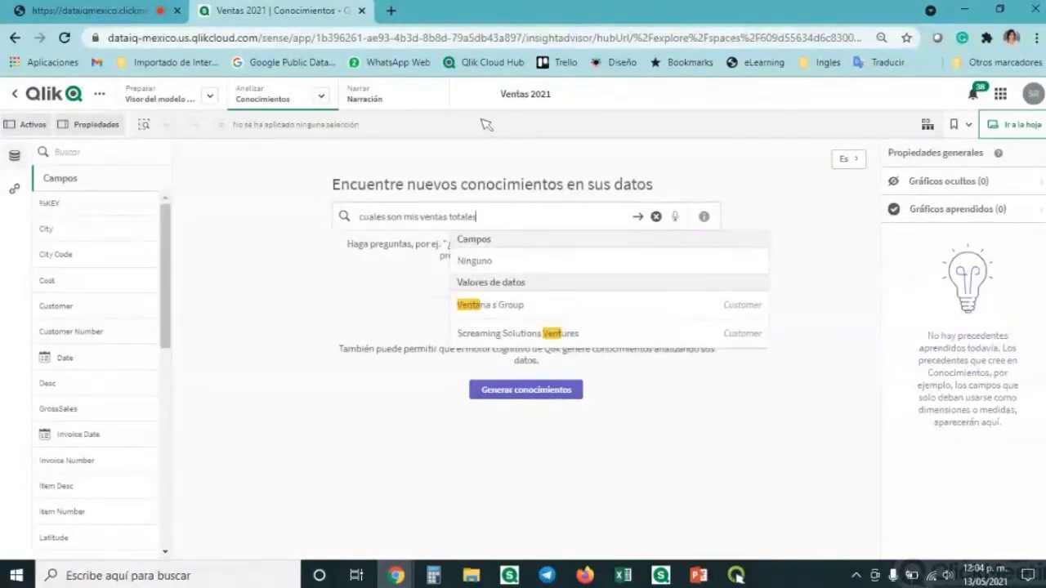
key("Return")
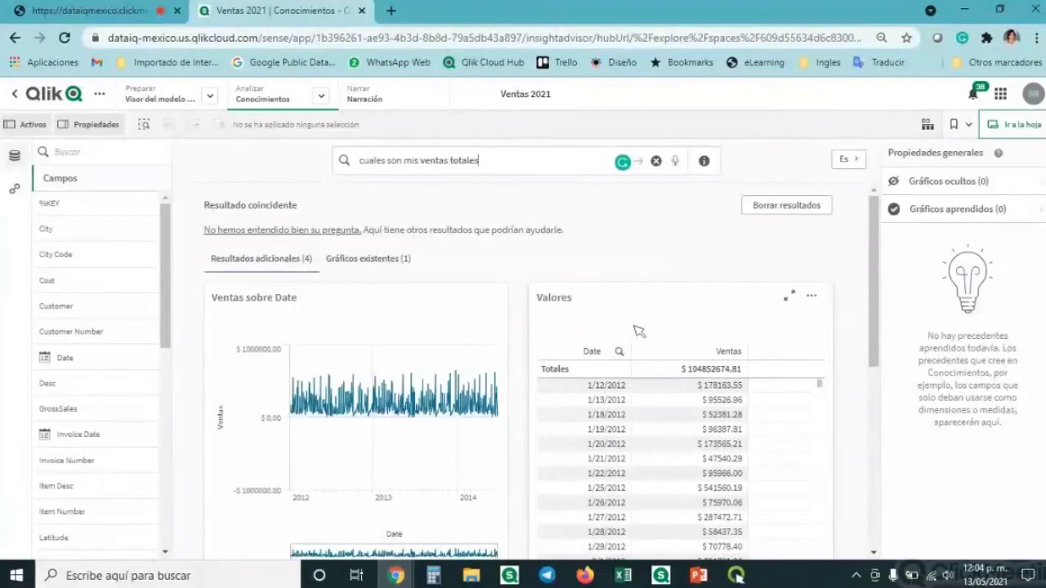
- Examine the additional charts suggested for the total sales question and return to the start of the results
scroll(639, 330, "down", 5)
scroll(633, 335, "down", 2)
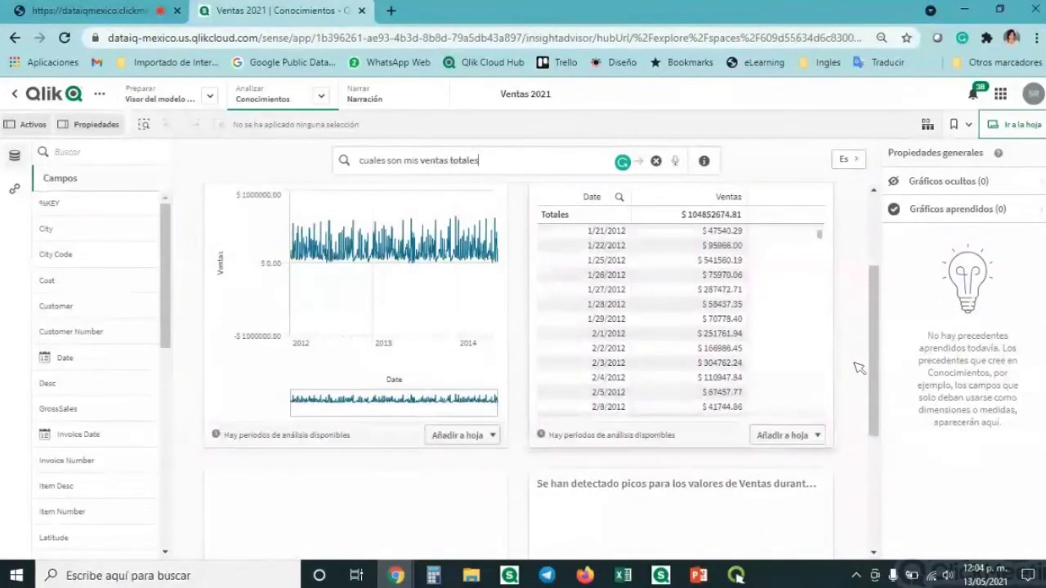
scroll(860, 364, "down", 5)
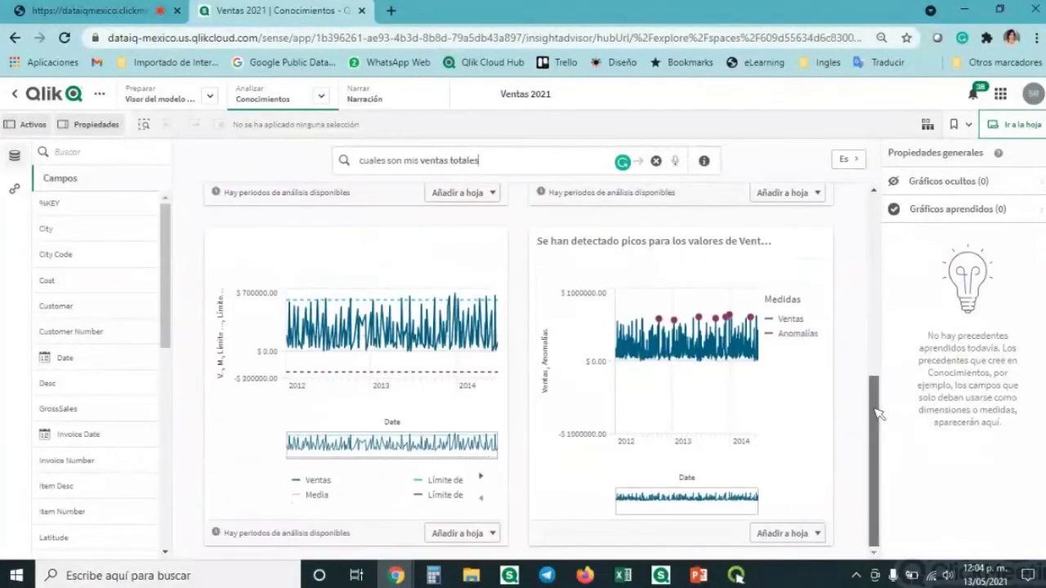
scroll(876, 409, "up", 1)
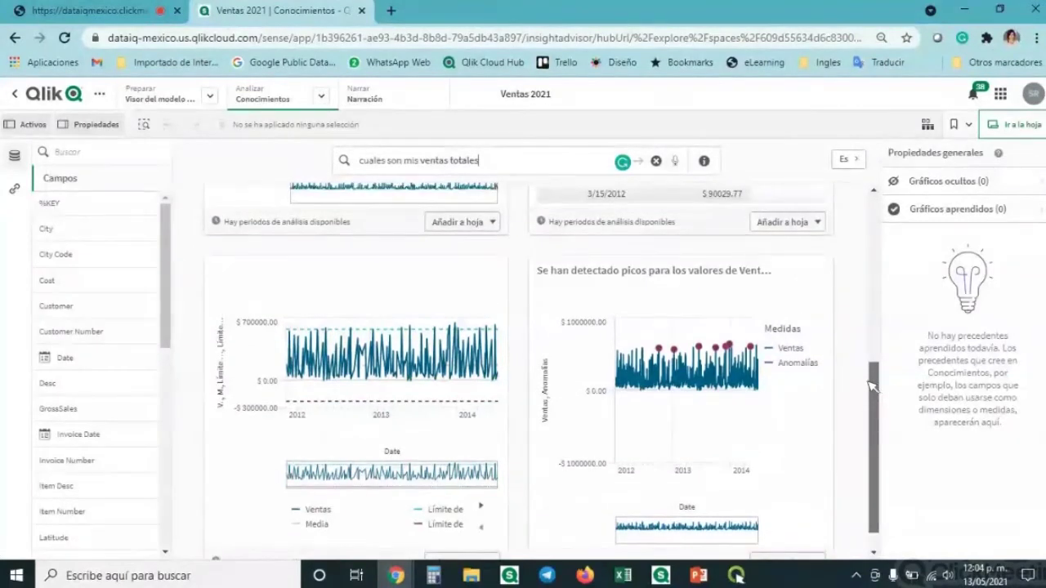
scroll(871, 400, "down", 1)
left_click_drag(869, 417, 878, 194)
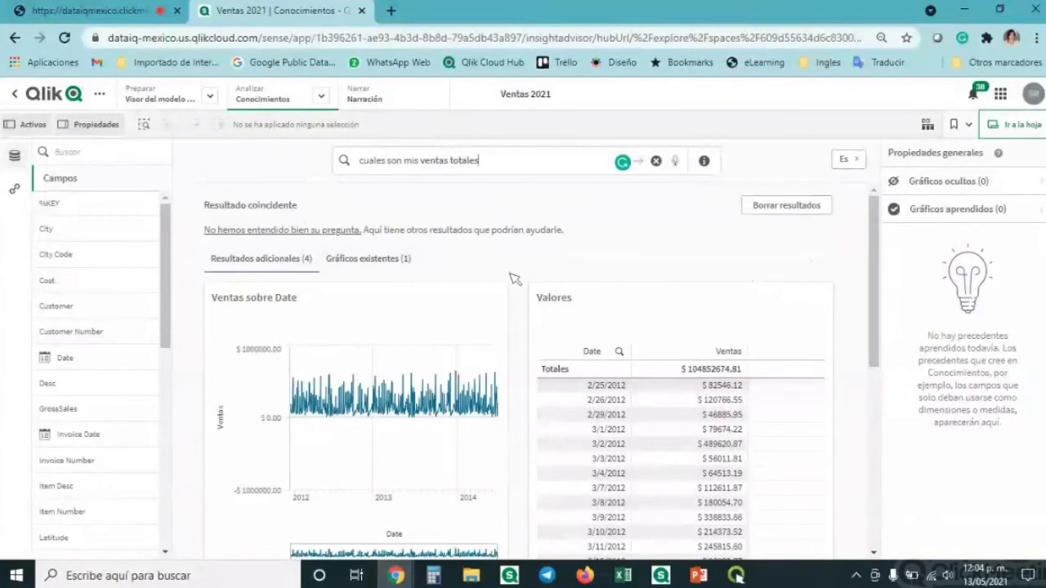
- Replace the insights question with "sales", run it, and review the matching result and the additional charts
left_click(351, 167)
left_click(453, 167)
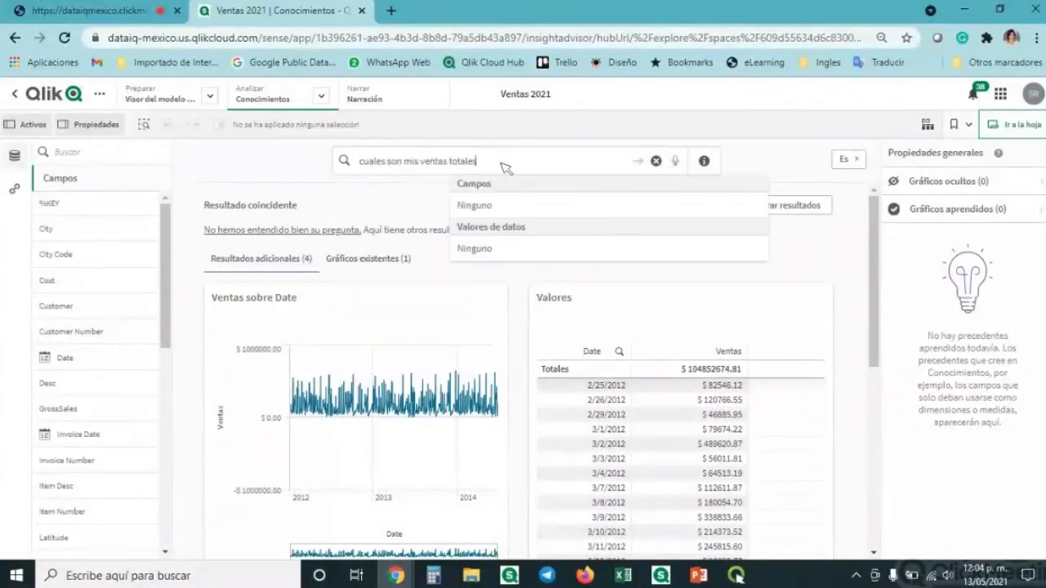
left_click_drag(490, 163, 343, 163)
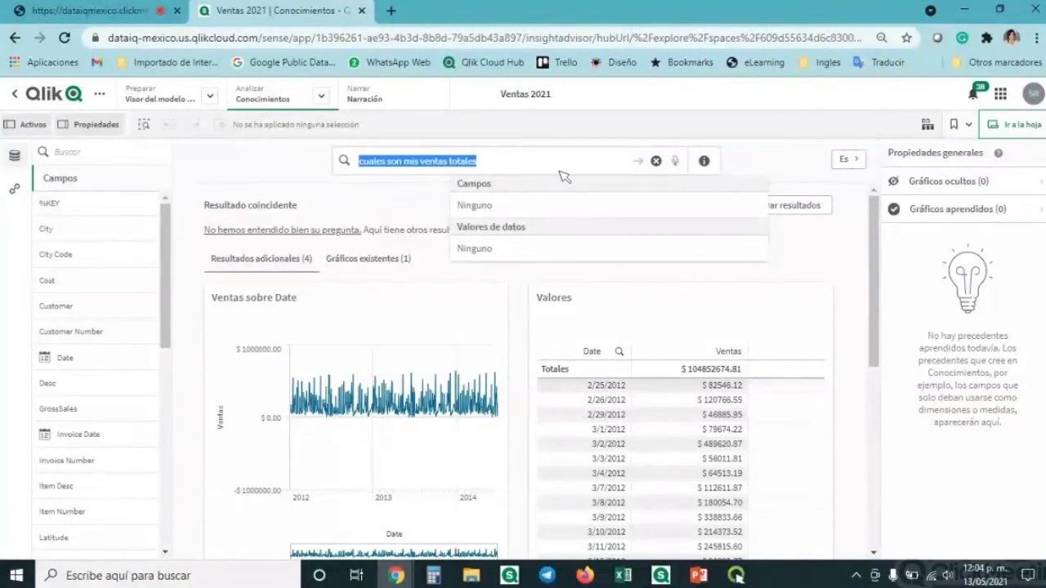
type("sales")
key("Return")
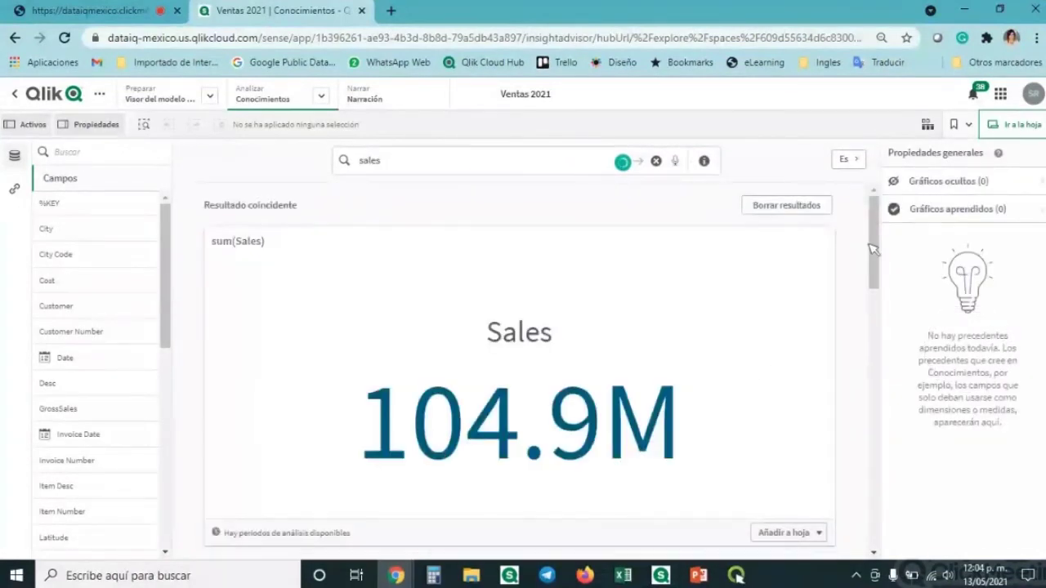
scroll(850, 257, "down", 2)
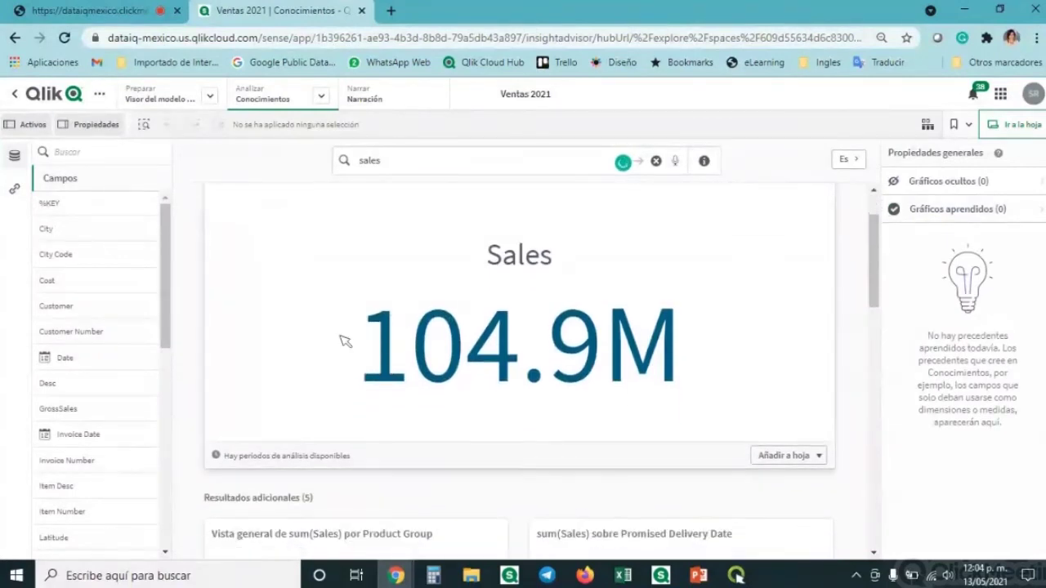
scroll(848, 275, "down", 4)
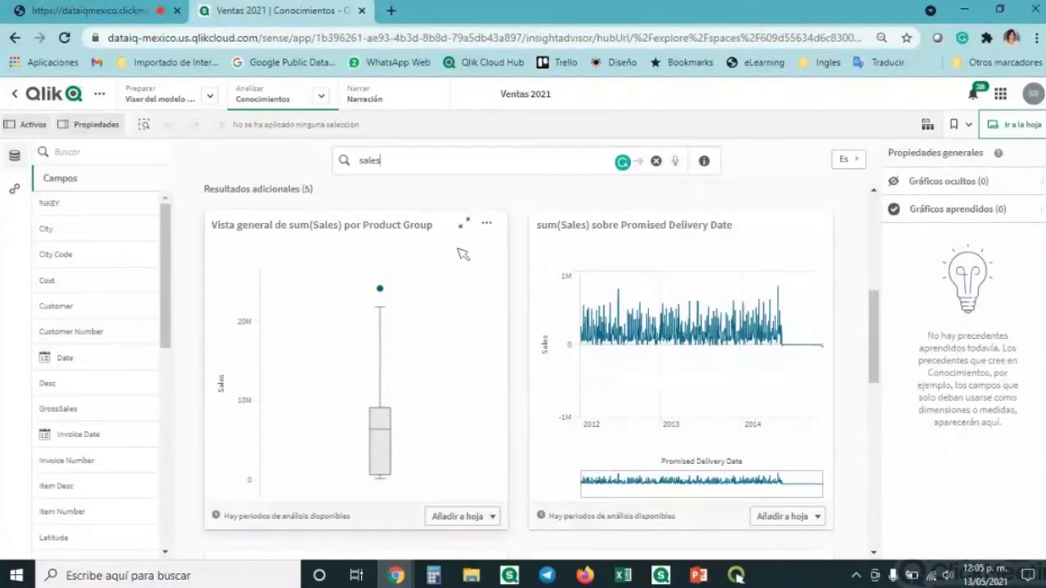
- Hide the box plot "Vista general de sum(Sales) por Product Group" from the additional results
left_click(486, 223)
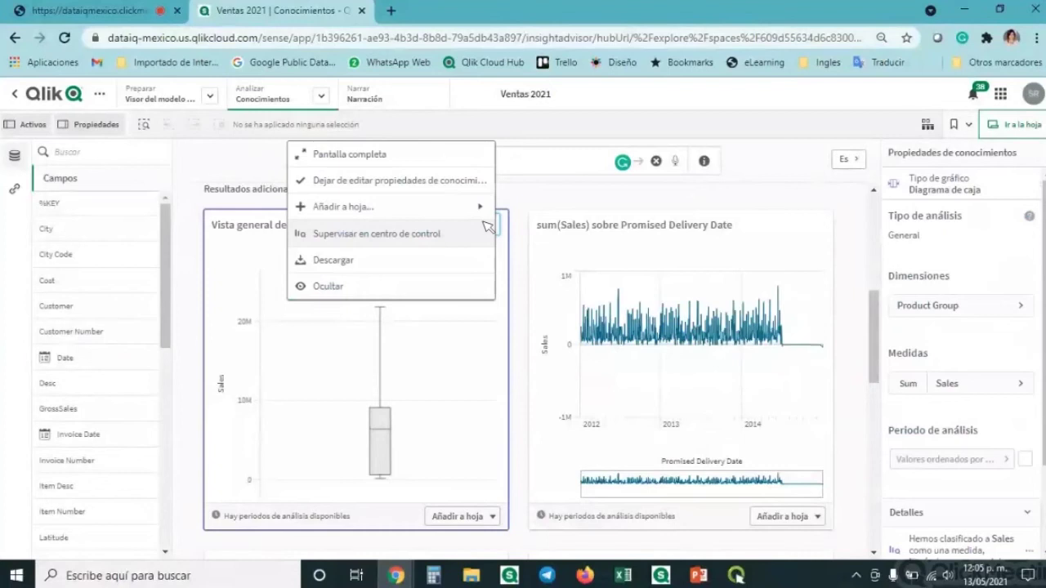
left_click(326, 288)
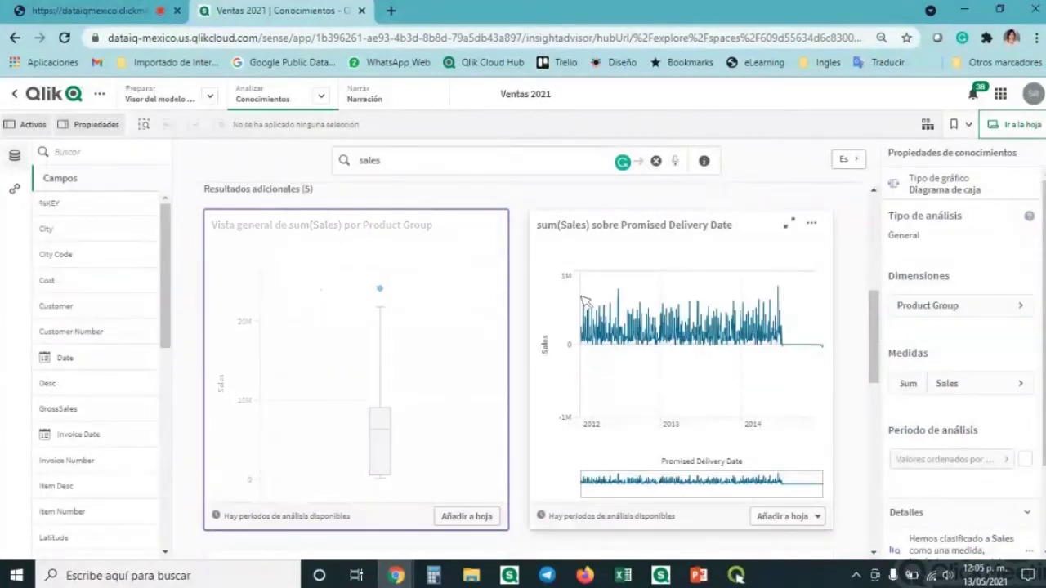
- Add the additional chart "sum(Sales) por Date (YTD) y Sales Rep Name1" to the existing sheet Mi nueva hoja
scroll(537, 330, "up", 3)
scroll(537, 333, "down", 5)
scroll(531, 330, "down", 2)
scroll(511, 370, "up", 2)
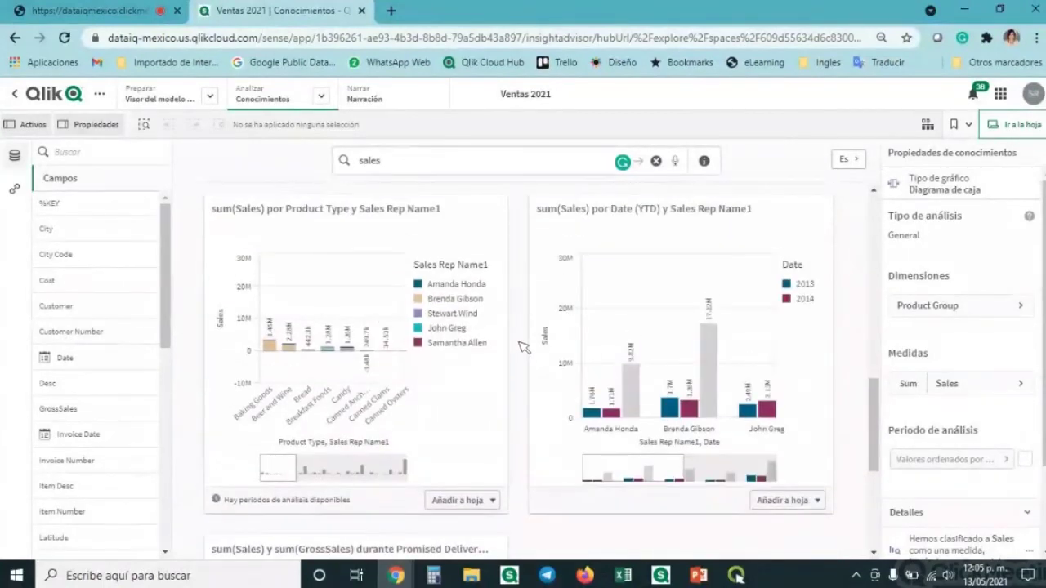
scroll(524, 347, "up", 4)
scroll(523, 347, "down", 5)
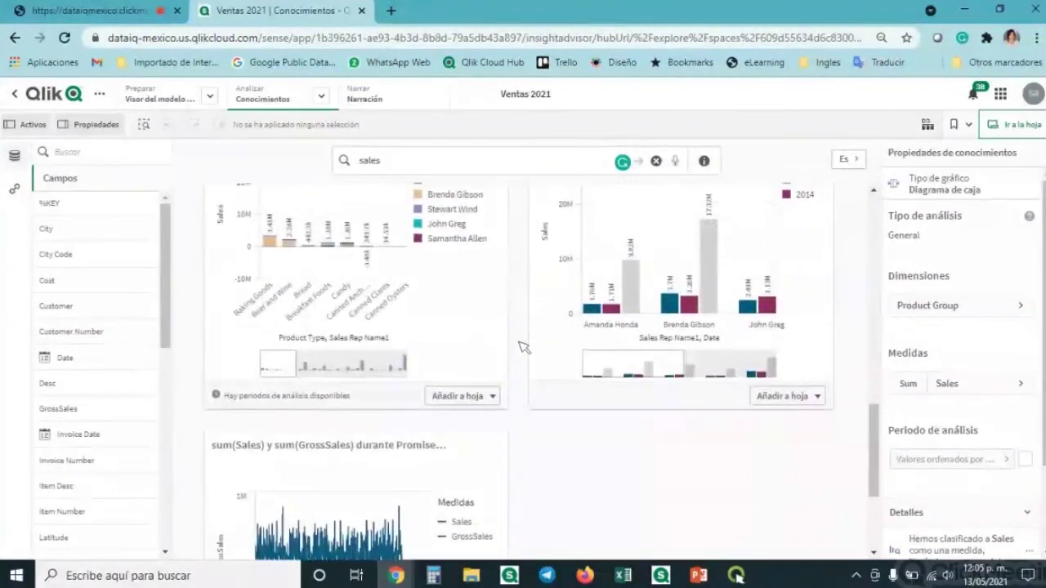
scroll(524, 347, "up", 1)
scroll(523, 348, "down", 3)
scroll(524, 347, "up", 1)
scroll(524, 347, "up", 3)
scroll(524, 347, "down", 1)
left_click(801, 472)
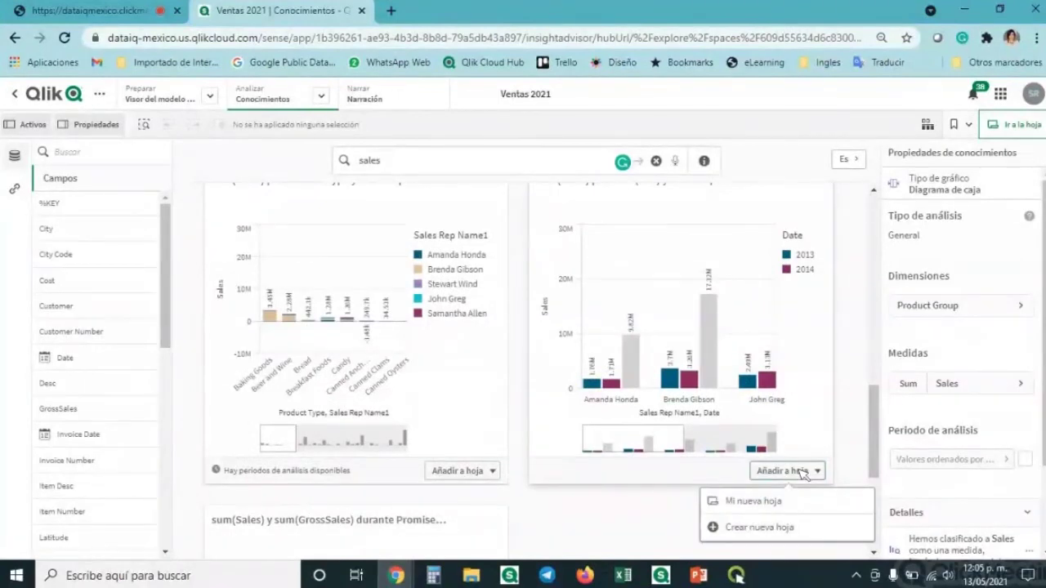
left_click(753, 501)
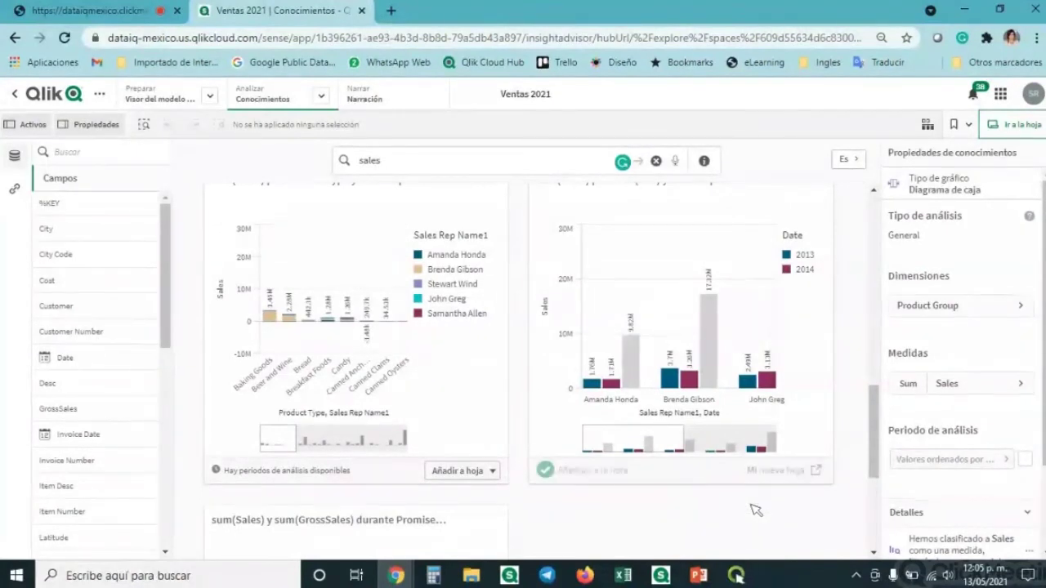
- Update the results for the sales question and review the refreshed set of additional charts
scroll(756, 508, "up", 2)
scroll(753, 510, "up", 1)
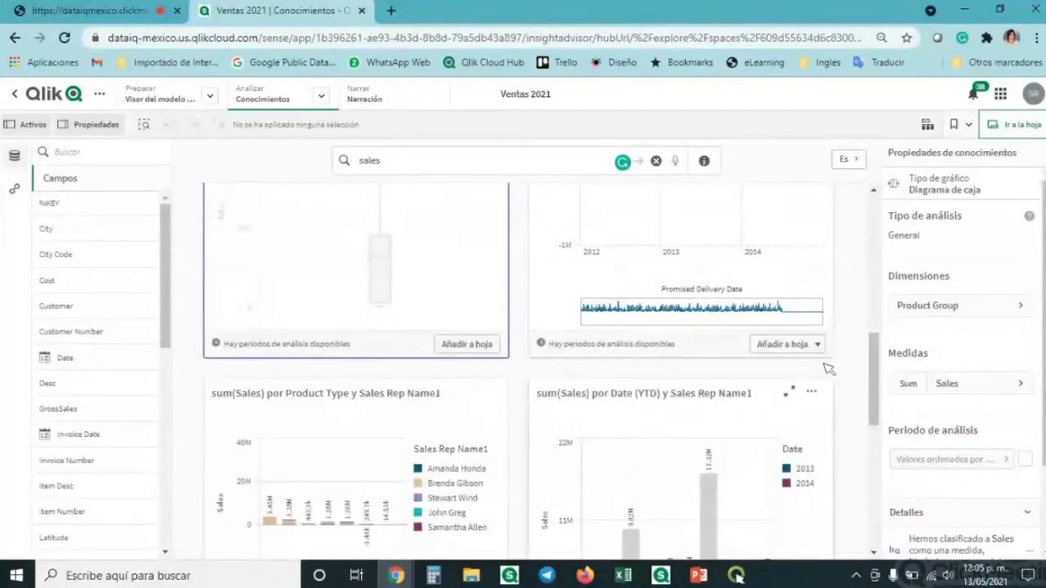
scroll(825, 385, "up", 3)
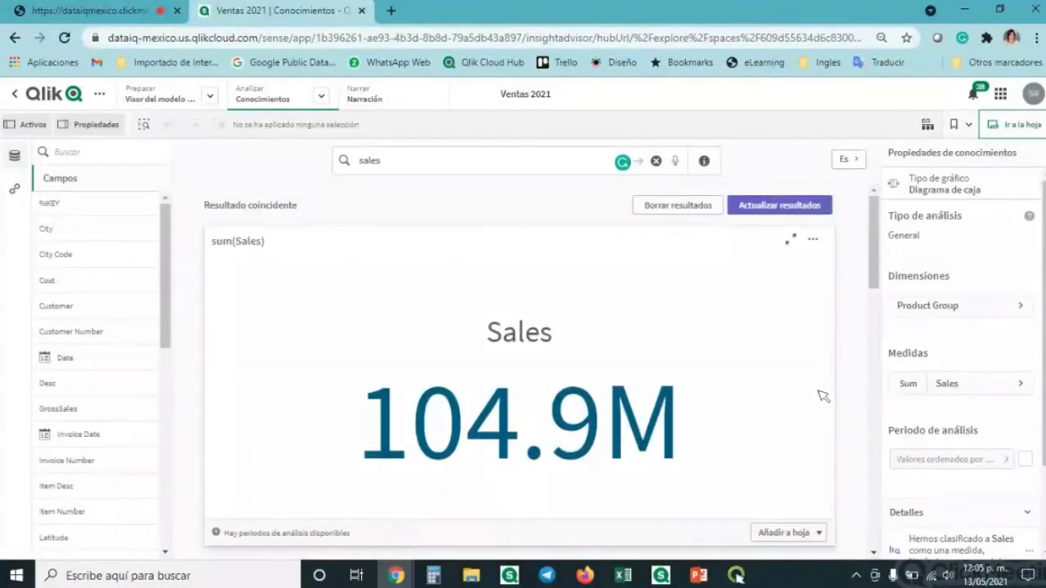
left_click(779, 205)
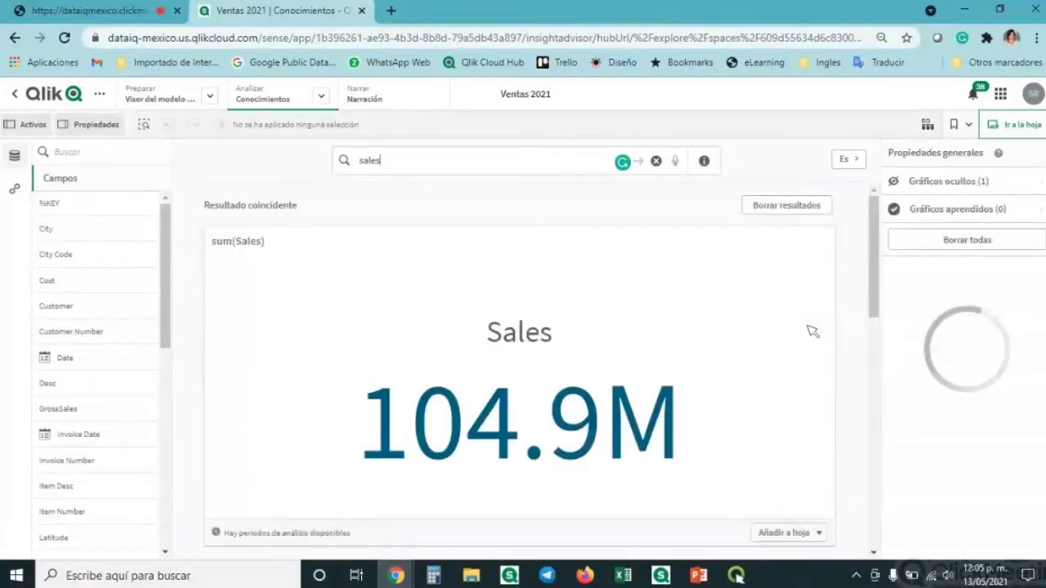
scroll(845, 310, "down", 5)
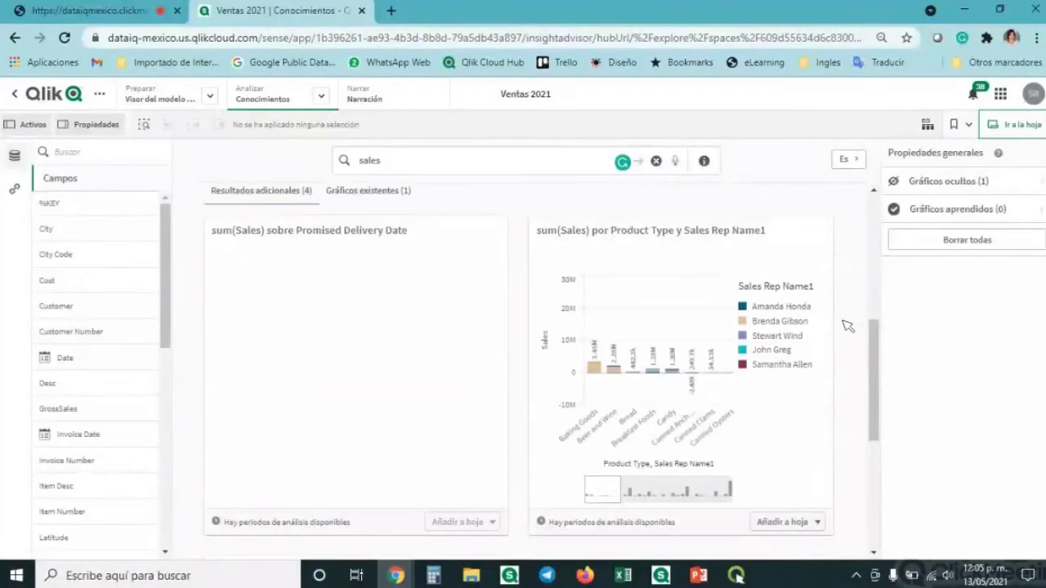
scroll(845, 337, "down", 5)
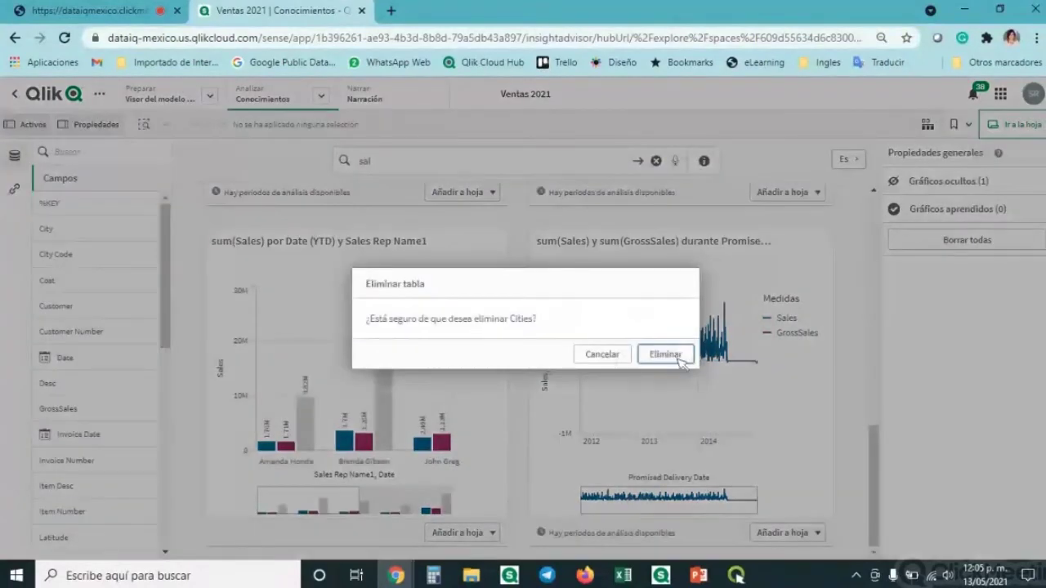
- Confirm the prompt to delete the Cities table, and run "cost" as the new insights question
left_click(678, 358)
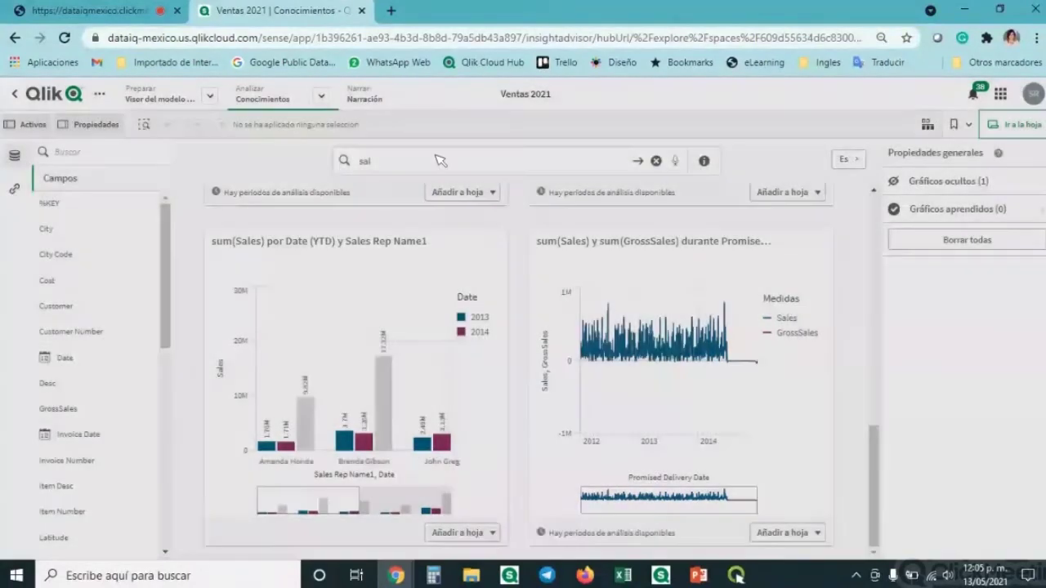
type("costo")
key("BackSpace")
key("Return")
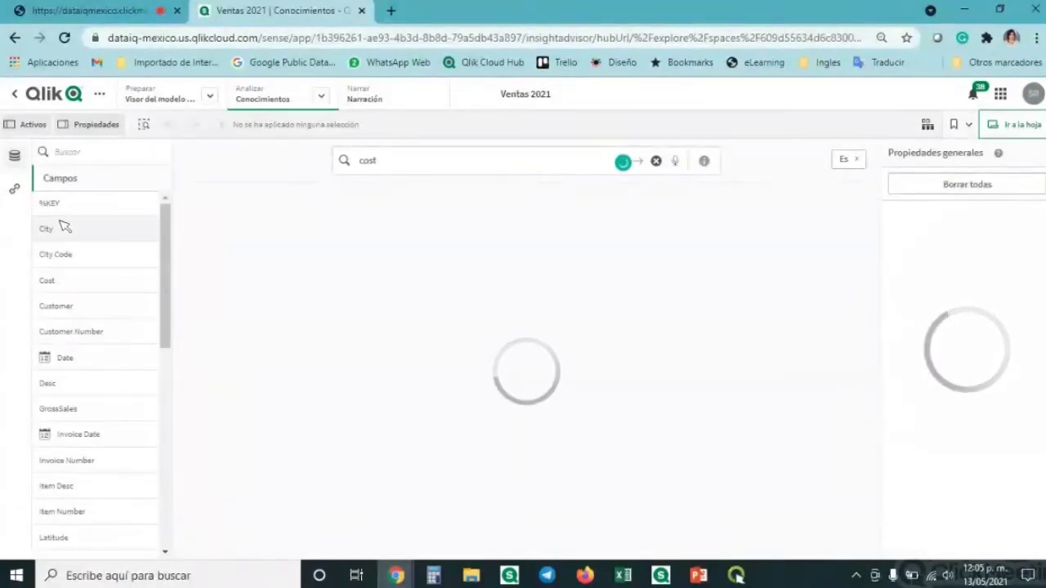
- Add the map "Distribución de Cost para Region" to the sheet Mi nueva hoja
scroll(444, 350, "down", 5)
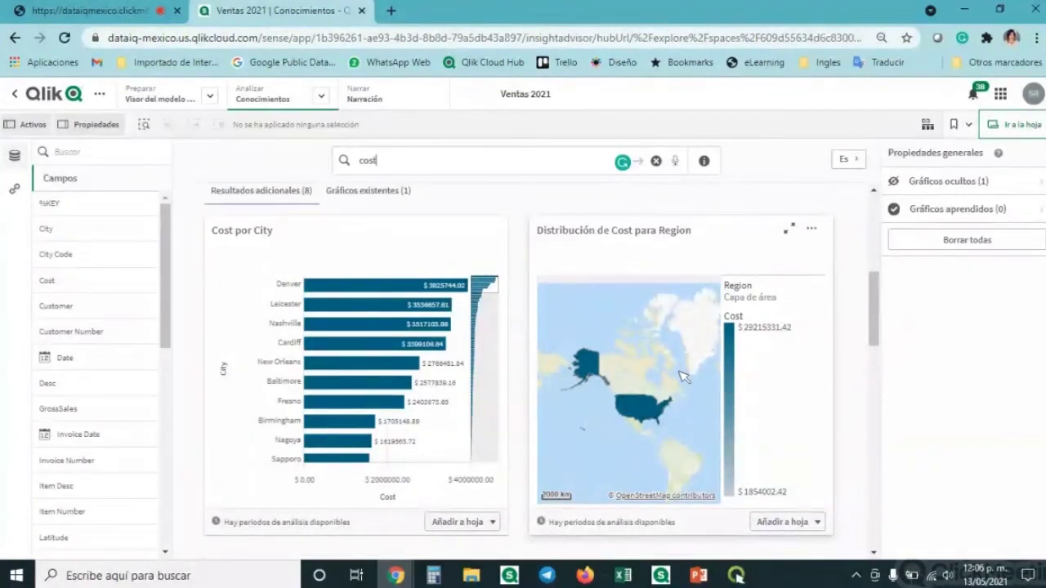
mouse_move(664, 422)
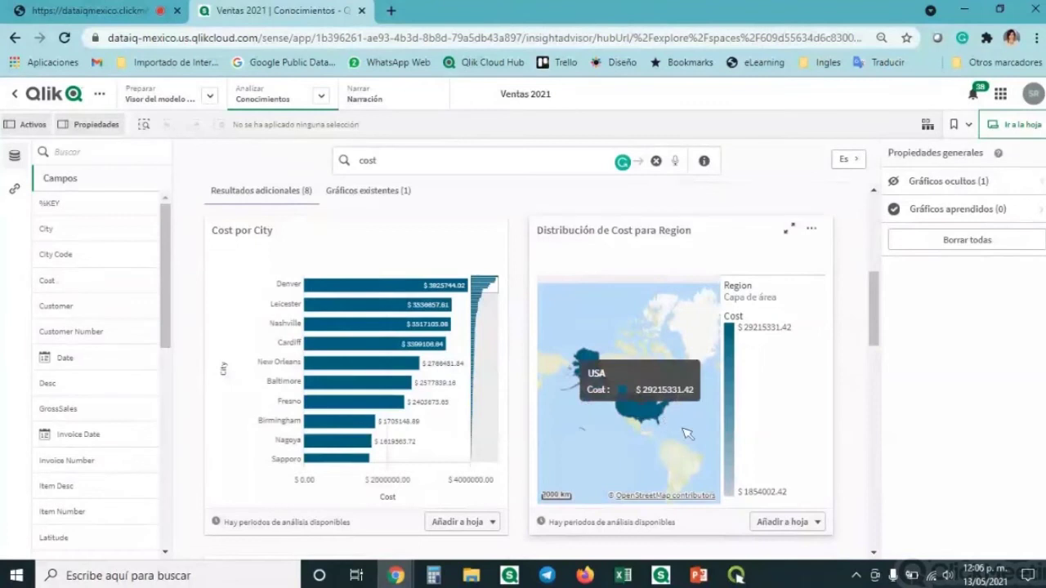
left_click(788, 522)
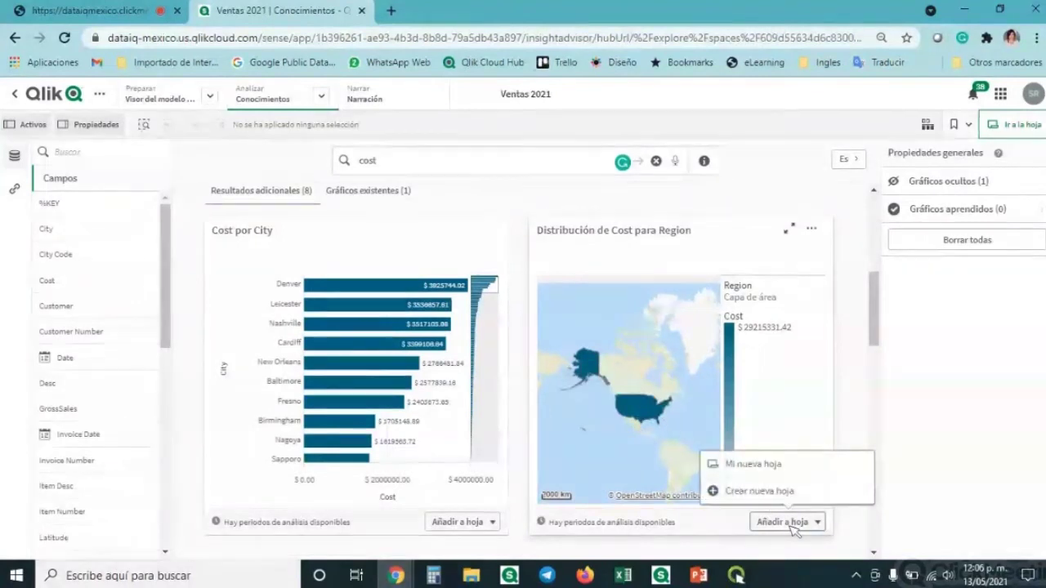
left_click(752, 464)
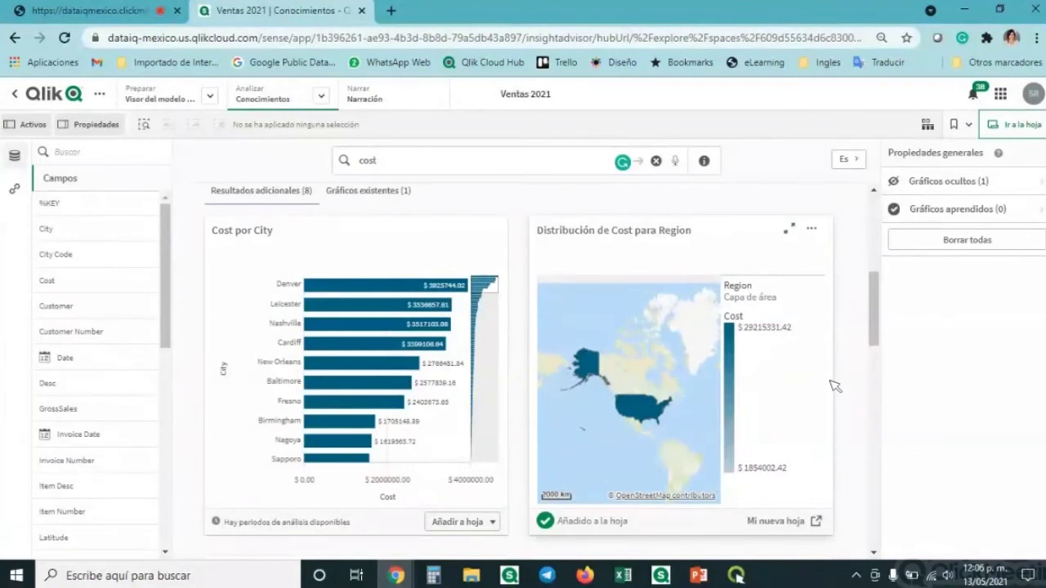
- Monitor the cost-by-region map in the control center under the name "Distribución de Cost para Region"
left_click(812, 232)
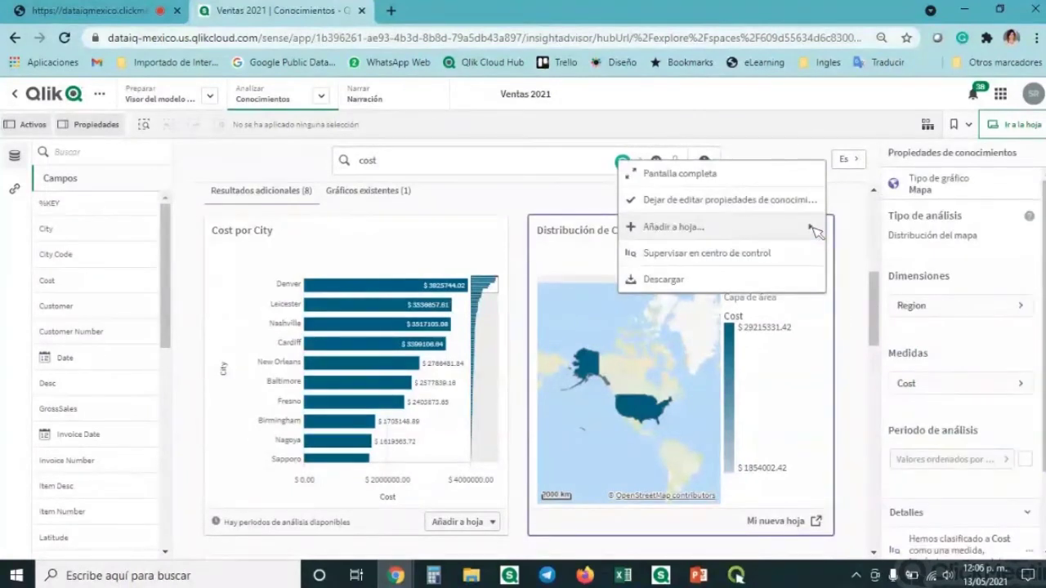
left_click(856, 280)
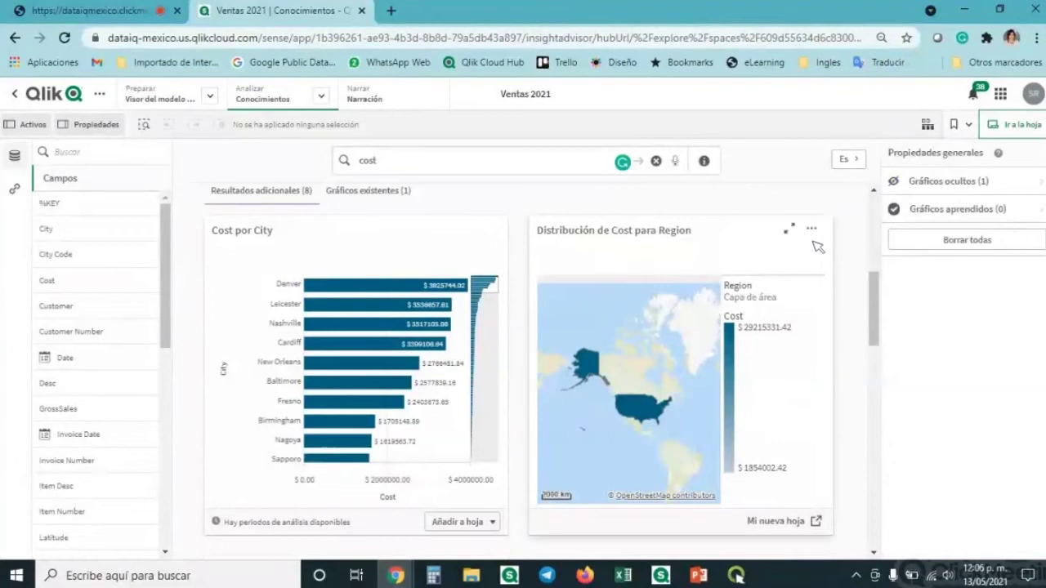
mouse_move(813, 248)
left_click(812, 232)
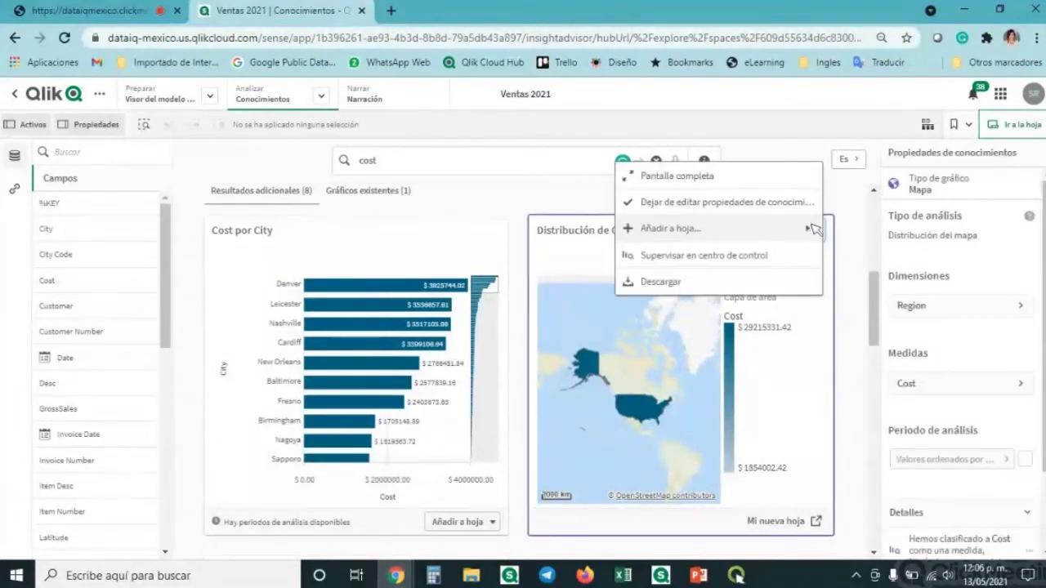
left_click(689, 261)
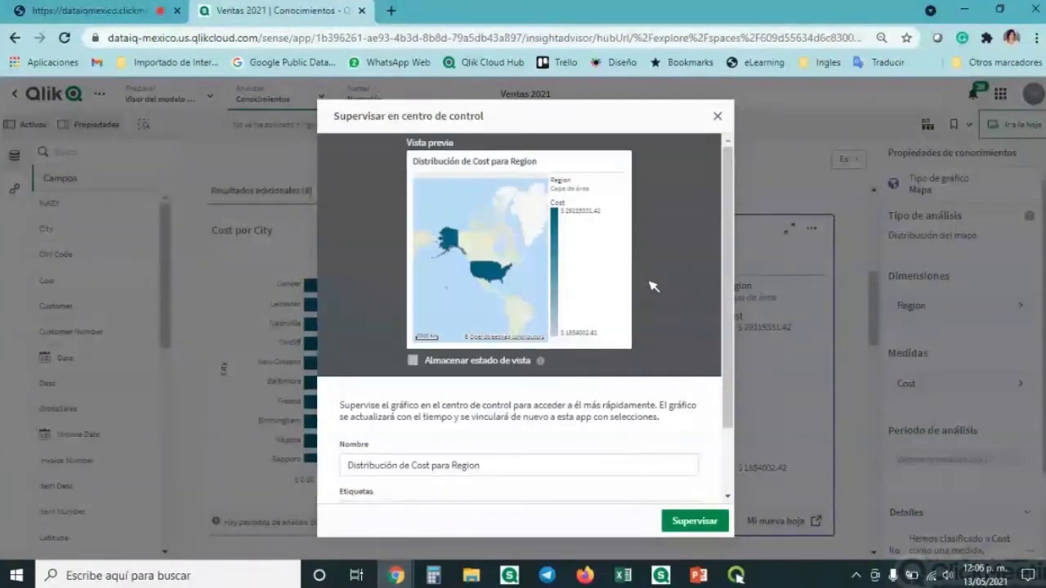
scroll(632, 397, "down", 1)
scroll(633, 434, "up", 1)
left_click(691, 521)
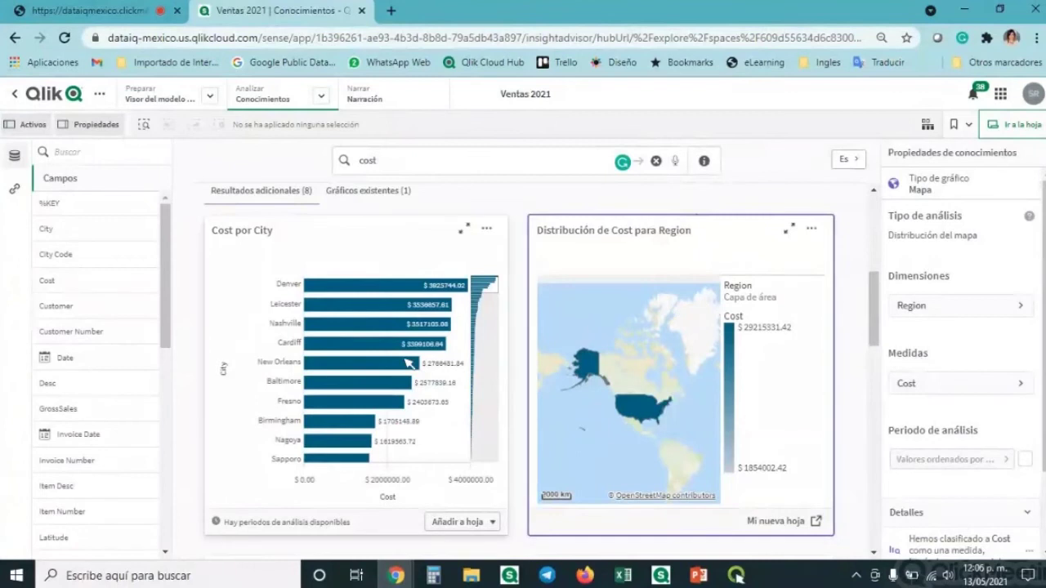
- Examine the insight properties of the "Cost por City" bar chart, including its recommended chart types and classification details
left_click(399, 241)
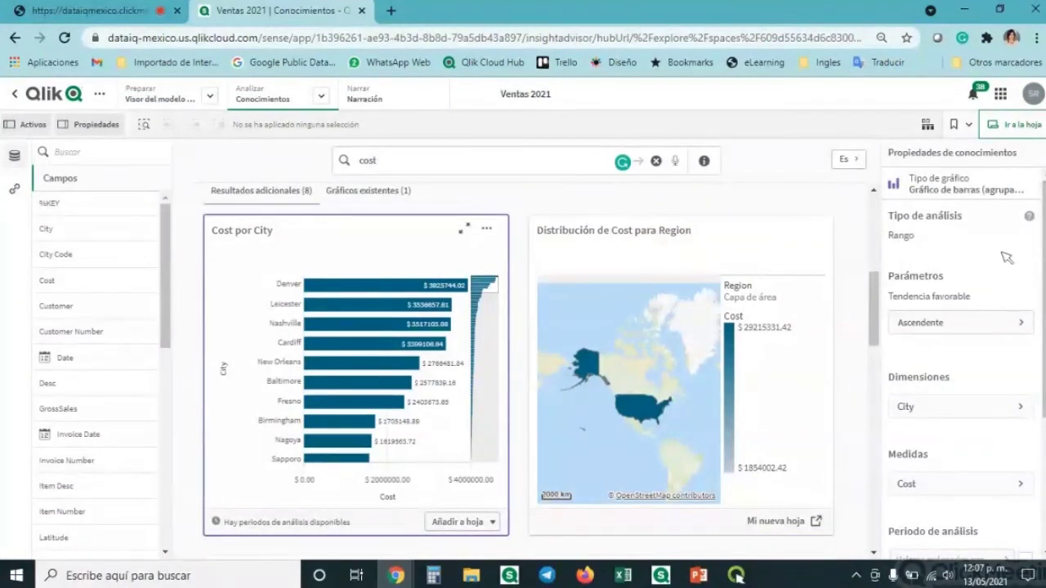
scroll(996, 323, "down", 2)
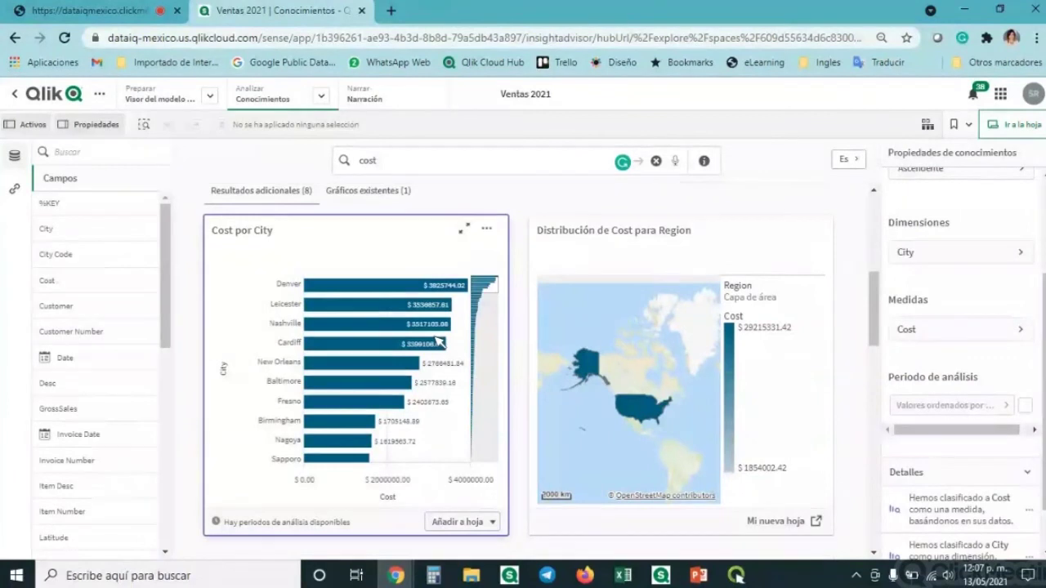
scroll(1017, 353, "down", 1)
scroll(1017, 353, "up", 3)
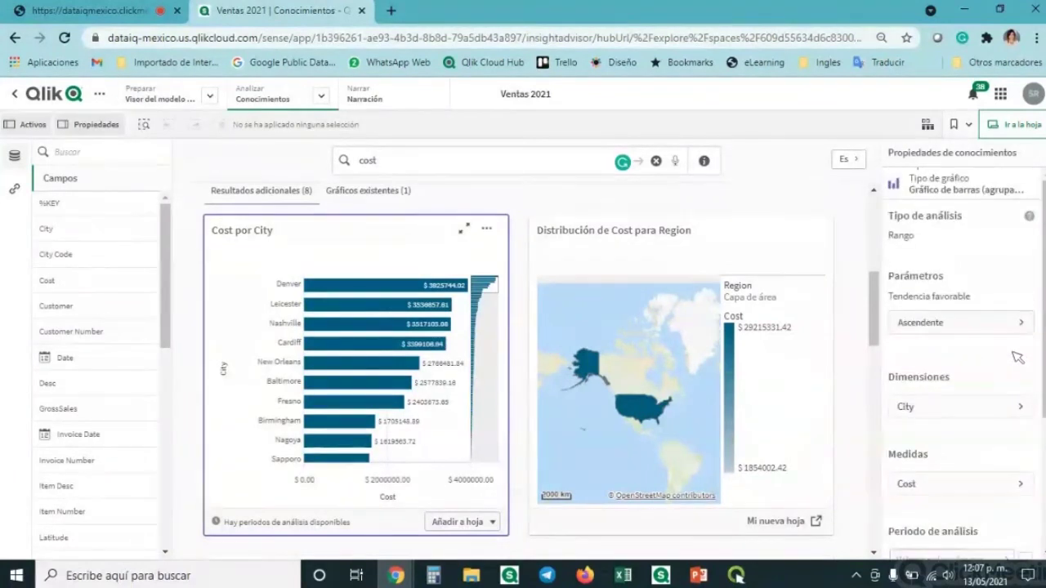
left_click(952, 185)
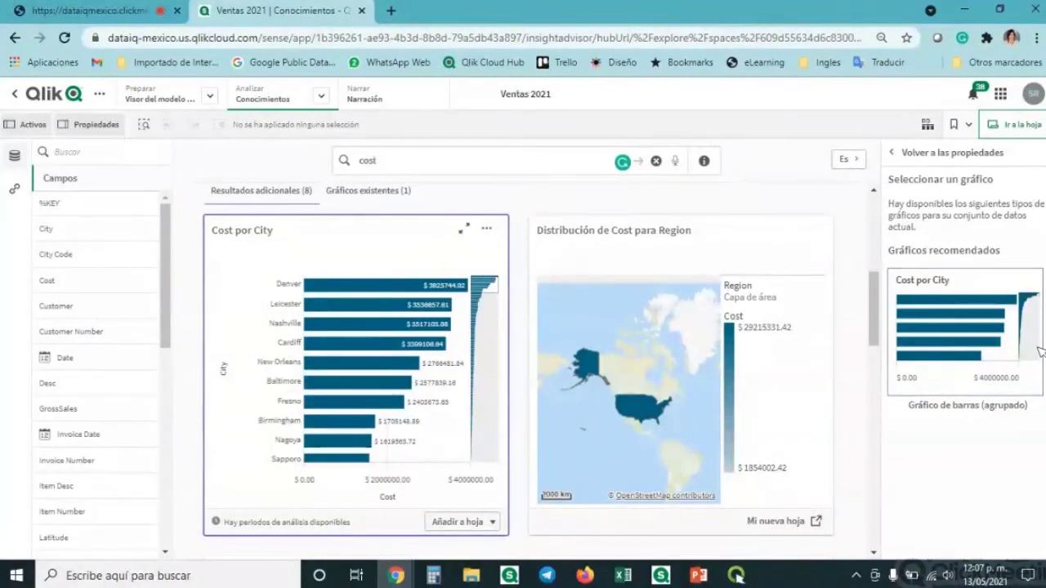
left_click(899, 154)
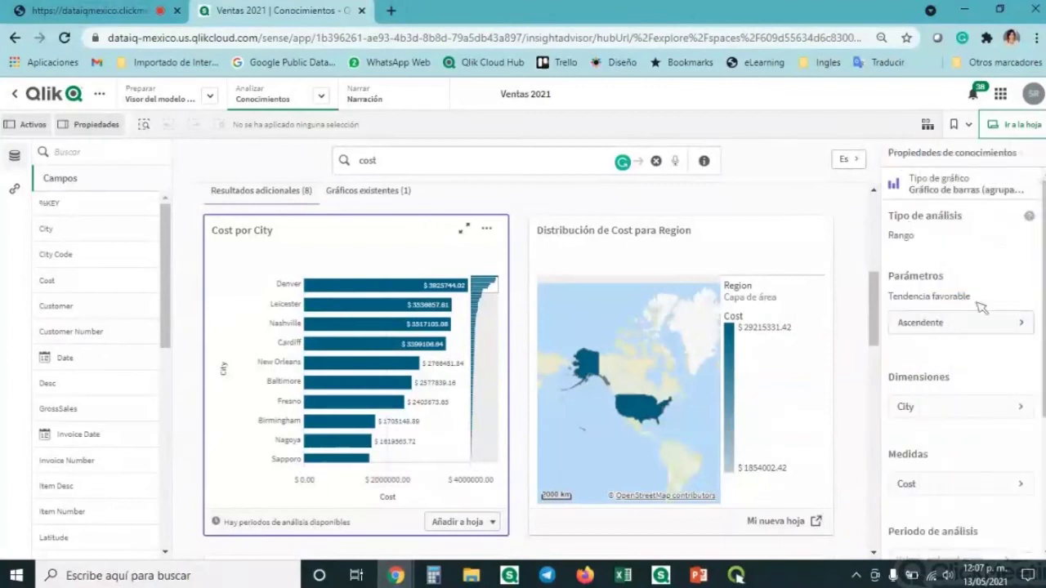
scroll(1000, 347, "down", 3)
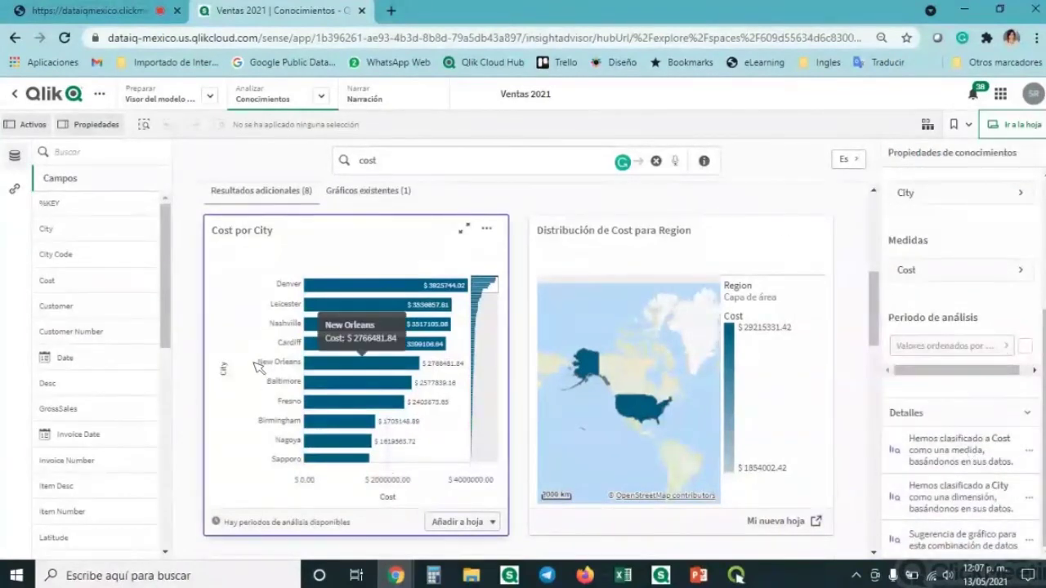
- Generate insight charts from the master dimension City combined with the master measure Ventas
scroll(257, 365, "down", 3)
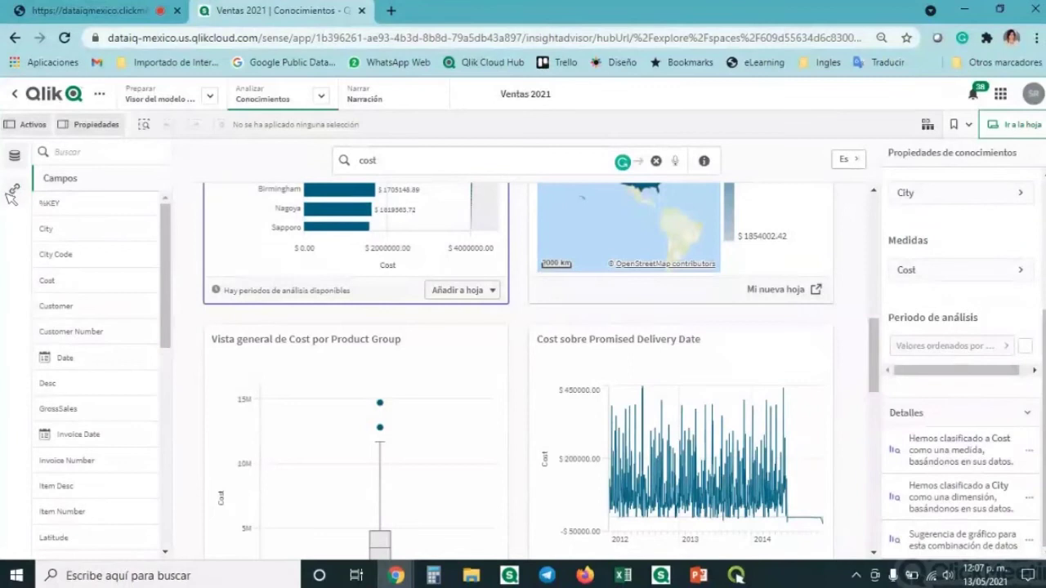
left_click(16, 192)
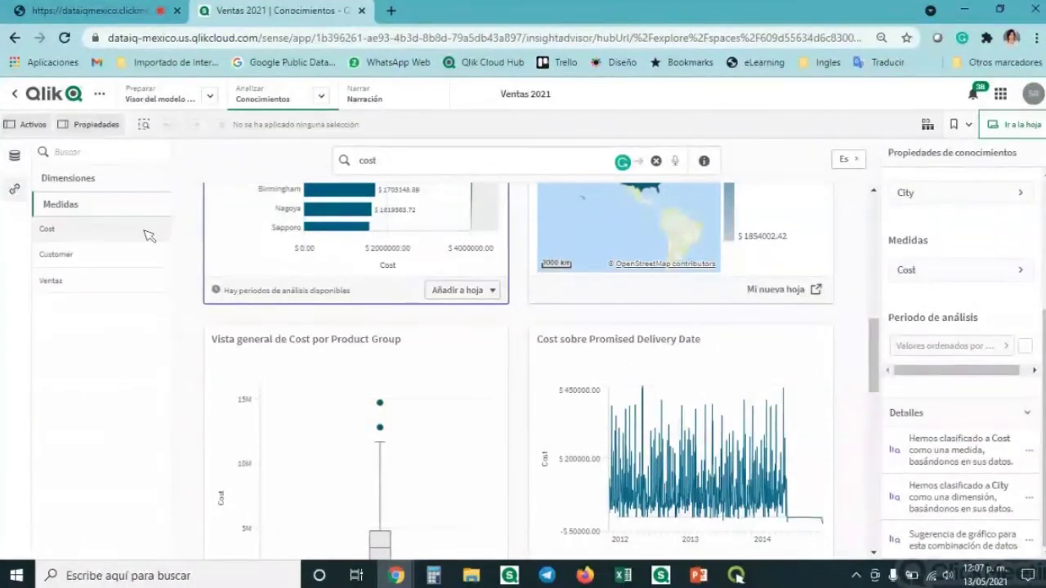
left_click(113, 180)
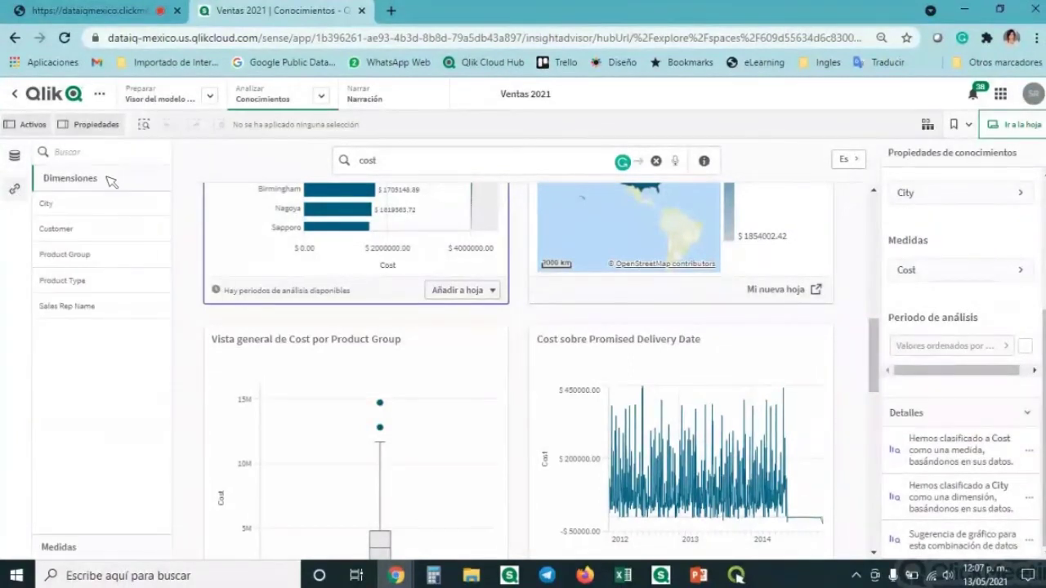
left_click(101, 205)
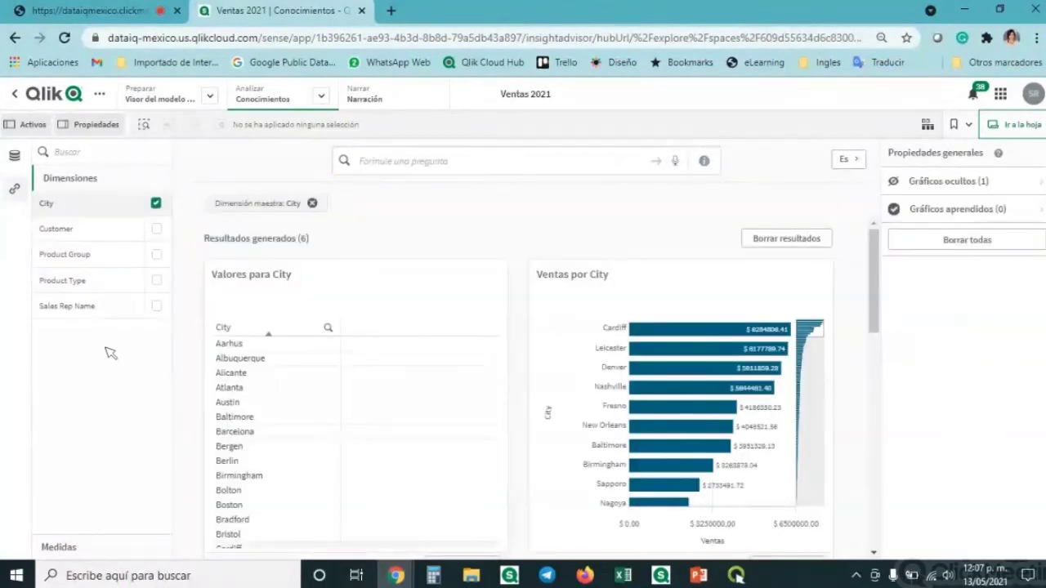
scroll(497, 325, "down", 4)
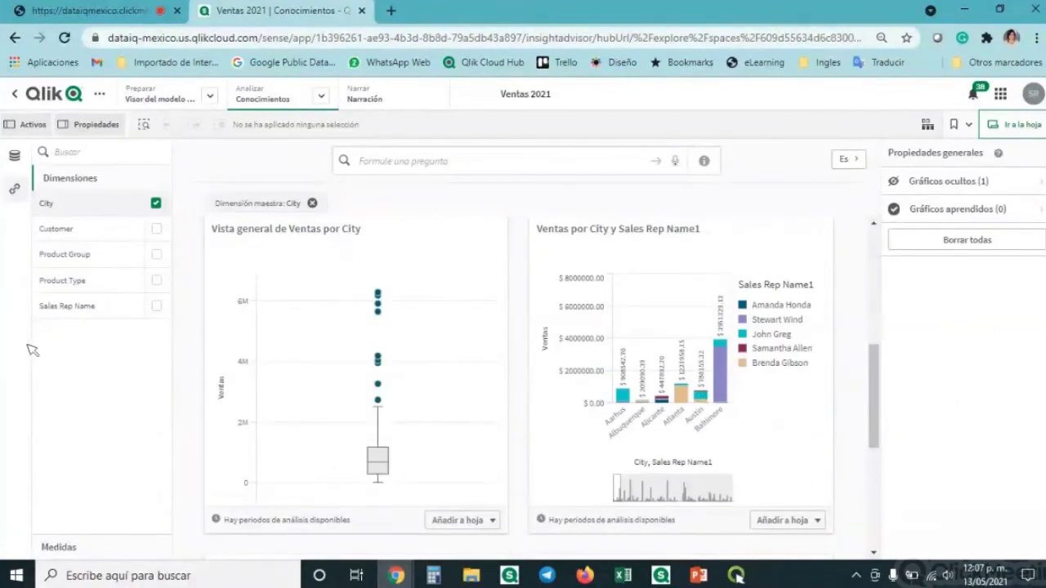
left_click(65, 548)
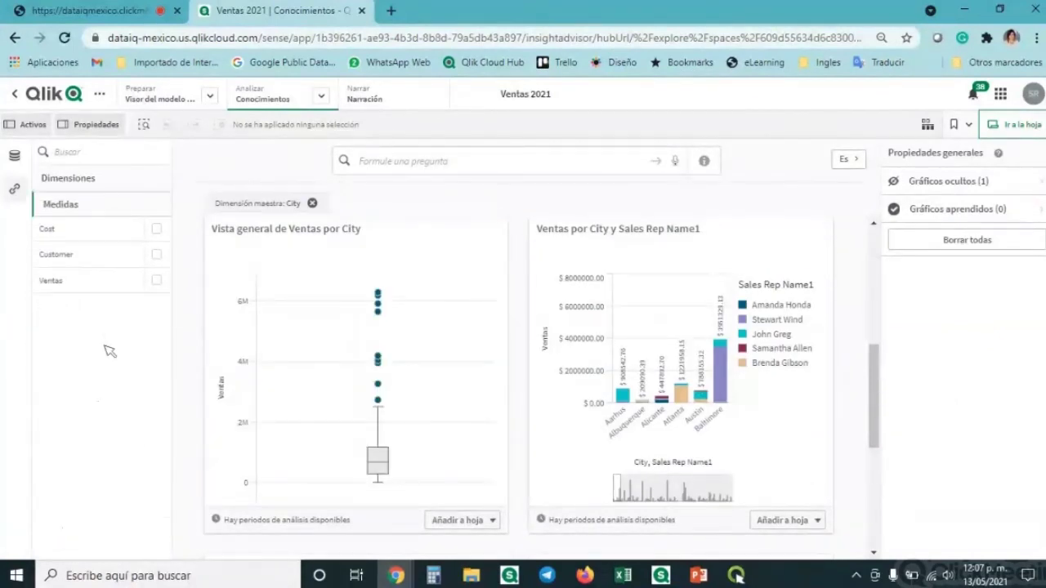
left_click(156, 280)
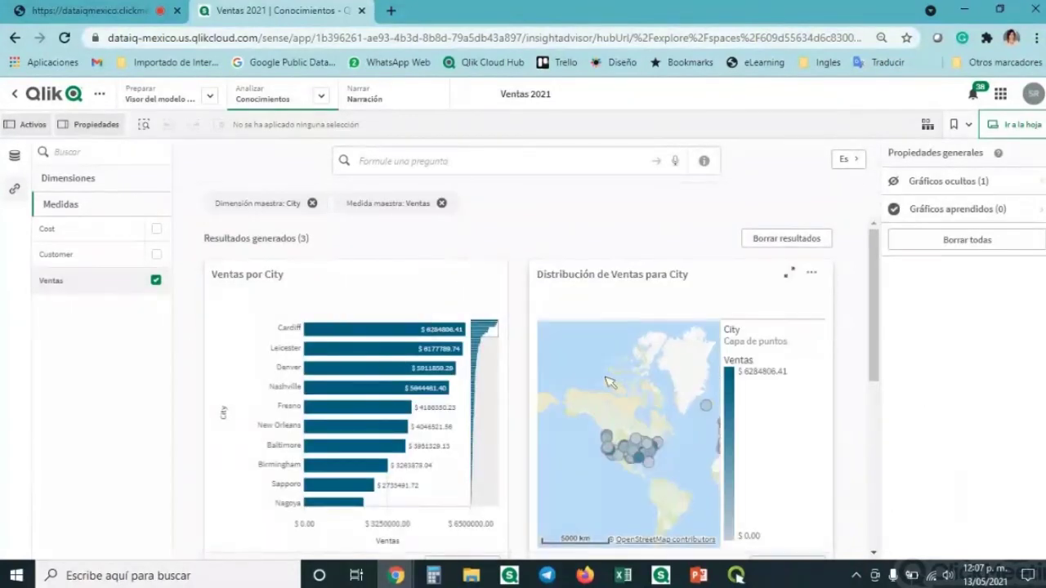
- Review the insight charts generated for City and Ventas, including the bar chart, the distribution map and the Valores table
scroll(860, 367, "down", 3)
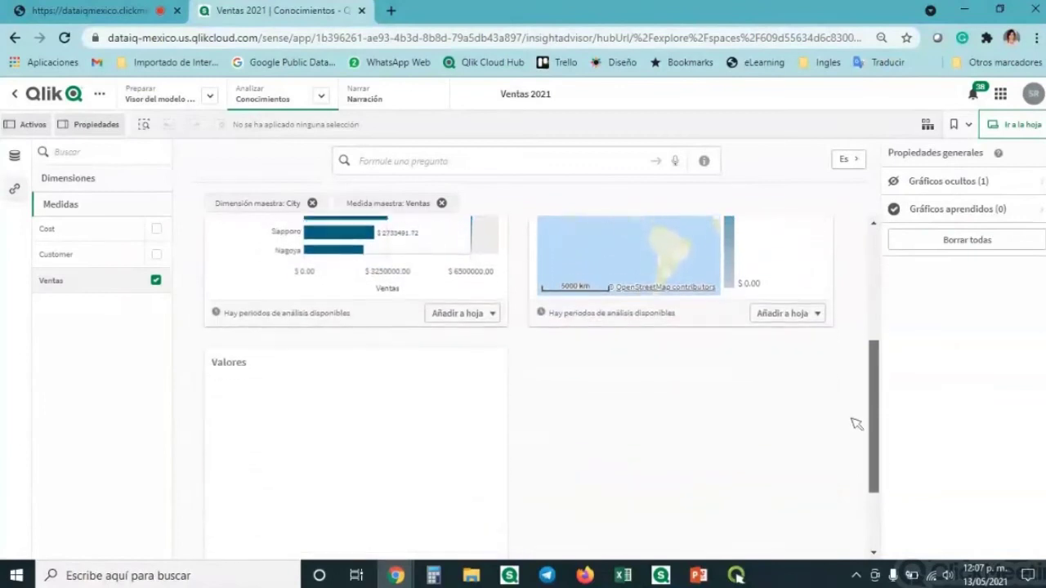
scroll(848, 446, "down", 1)
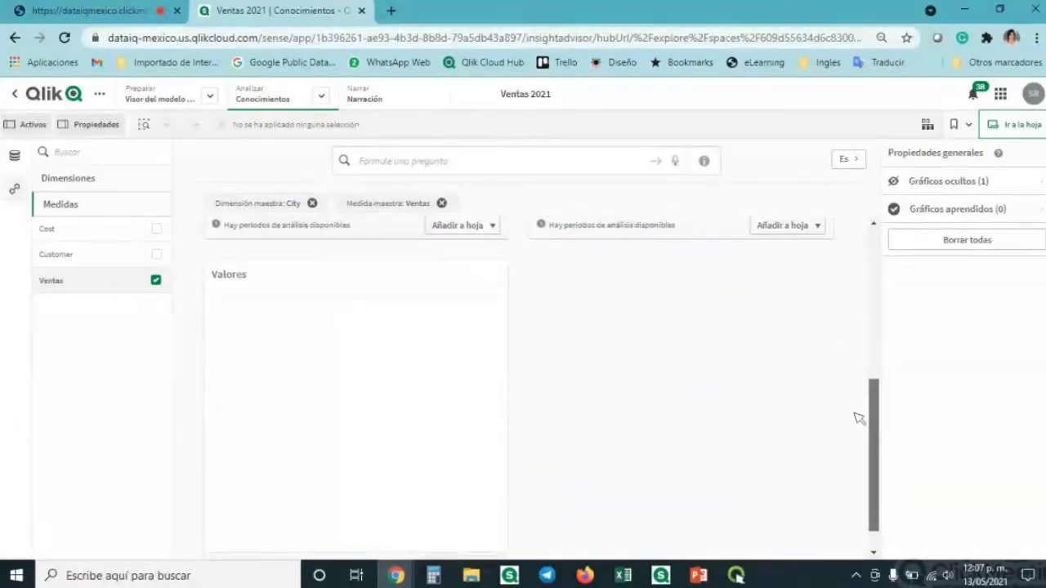
scroll(862, 351, "up", 5)
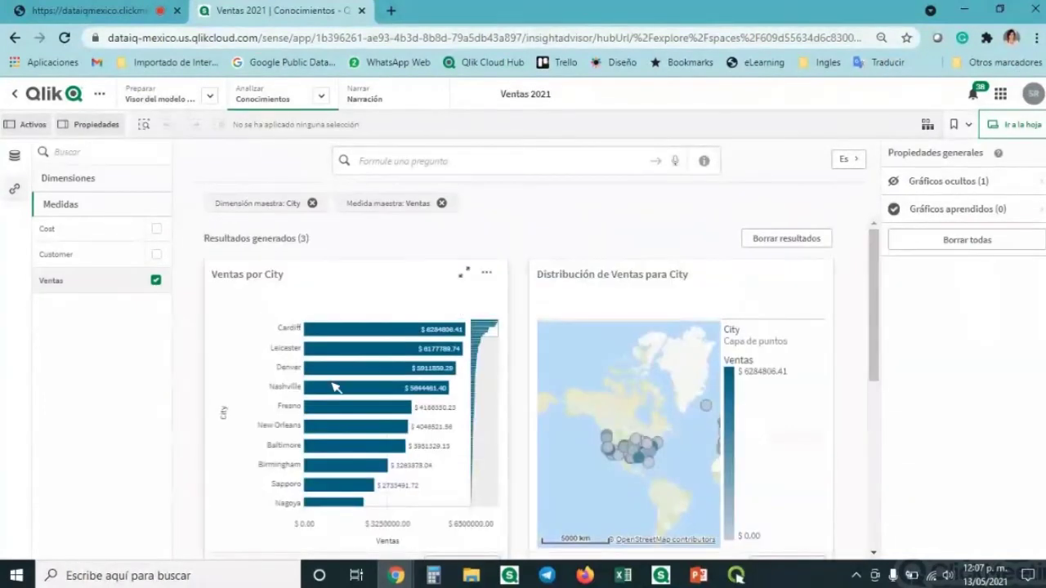
scroll(337, 387, "down", 3)
scroll(381, 392, "up", 3)
scroll(520, 328, "down", 3)
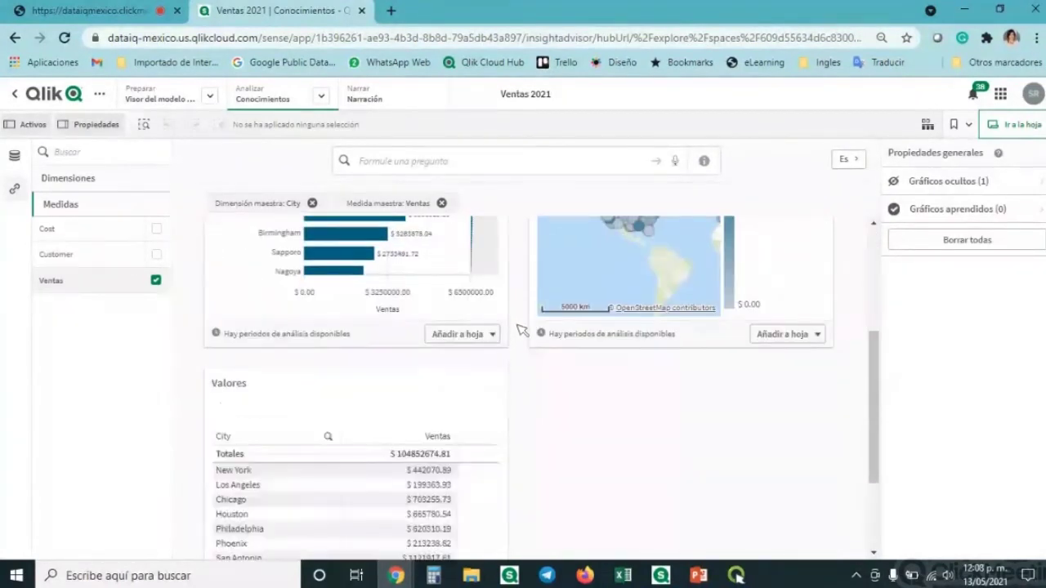
scroll(523, 409, "down", 2)
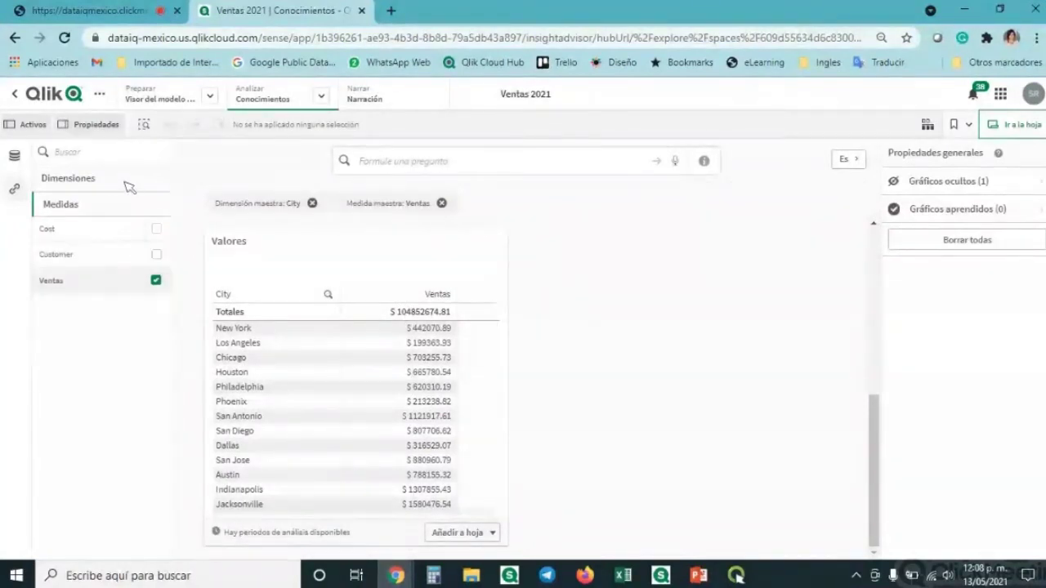
- Add the master measure Cost to the City and Ventas analysis and review the newly generated insight charts
left_click(156, 228)
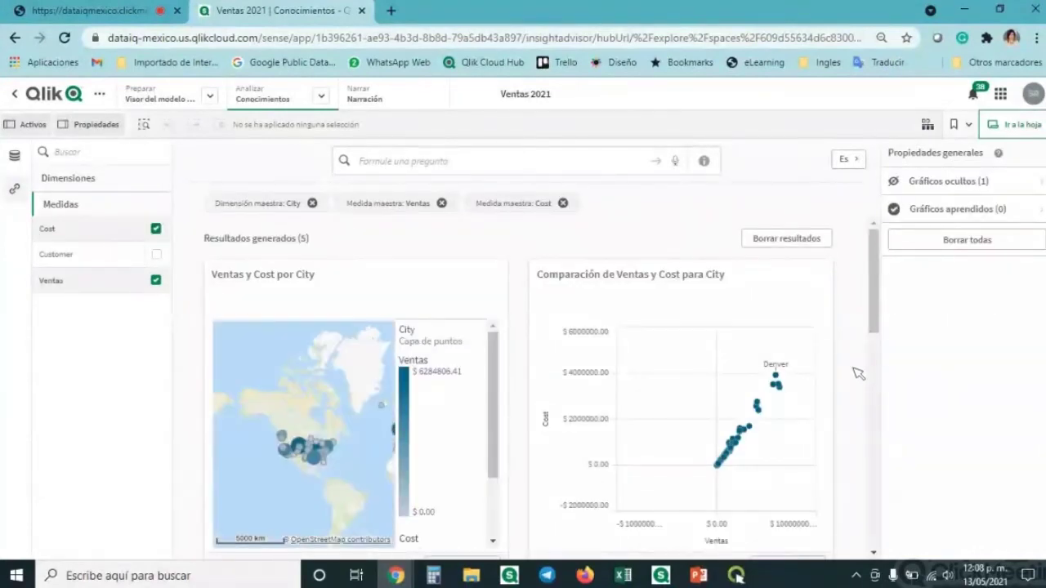
scroll(844, 368, "down", 3)
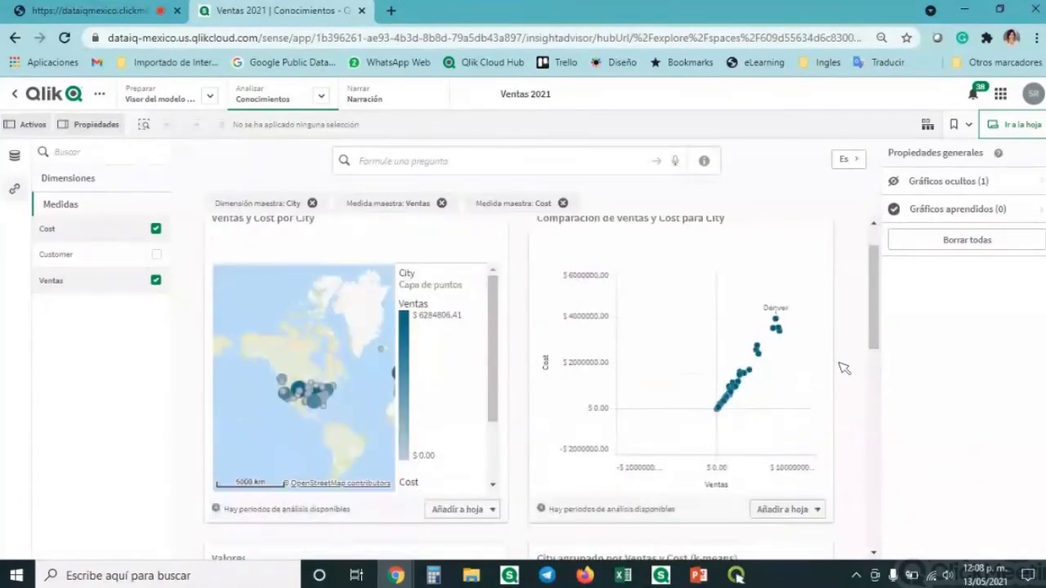
scroll(844, 369, "down", 2)
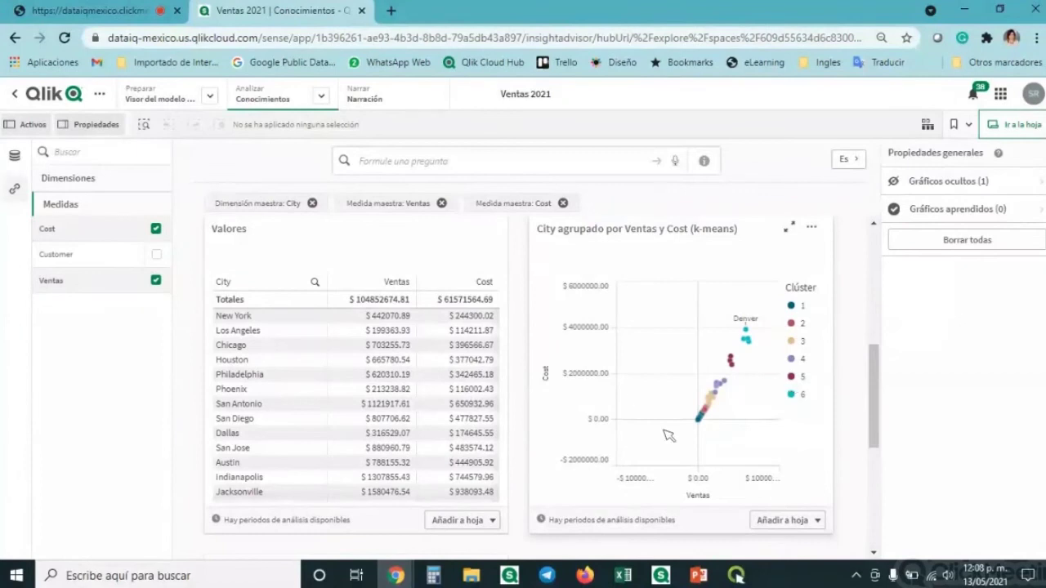
- Add the chart "City agrupado por Ventas y Cost (k-means)" to the sheet Mi nueva hoja and open that sheet
left_click(799, 518)
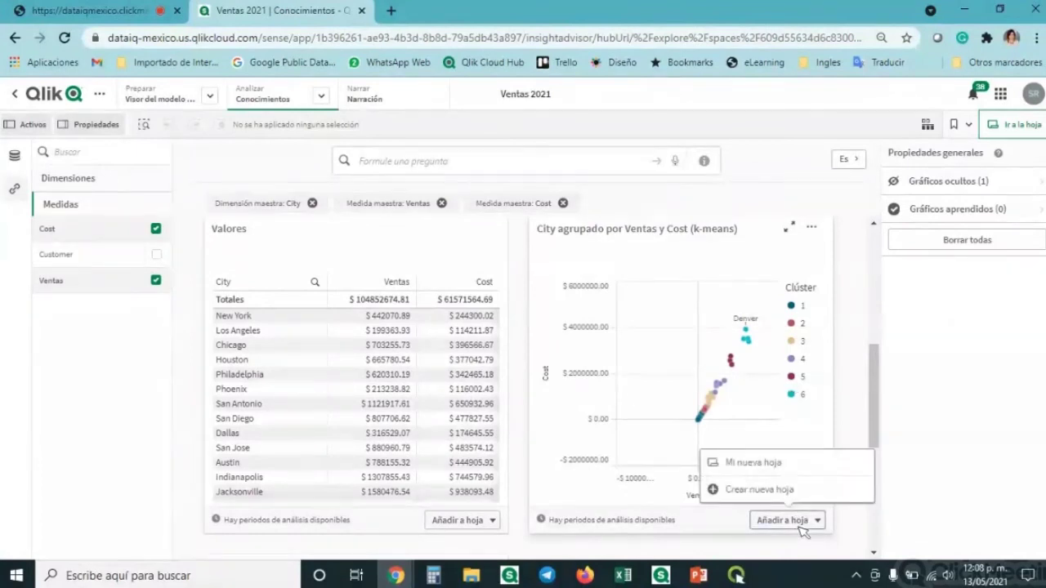
left_click(778, 465)
left_click_drag(875, 397, 882, 200)
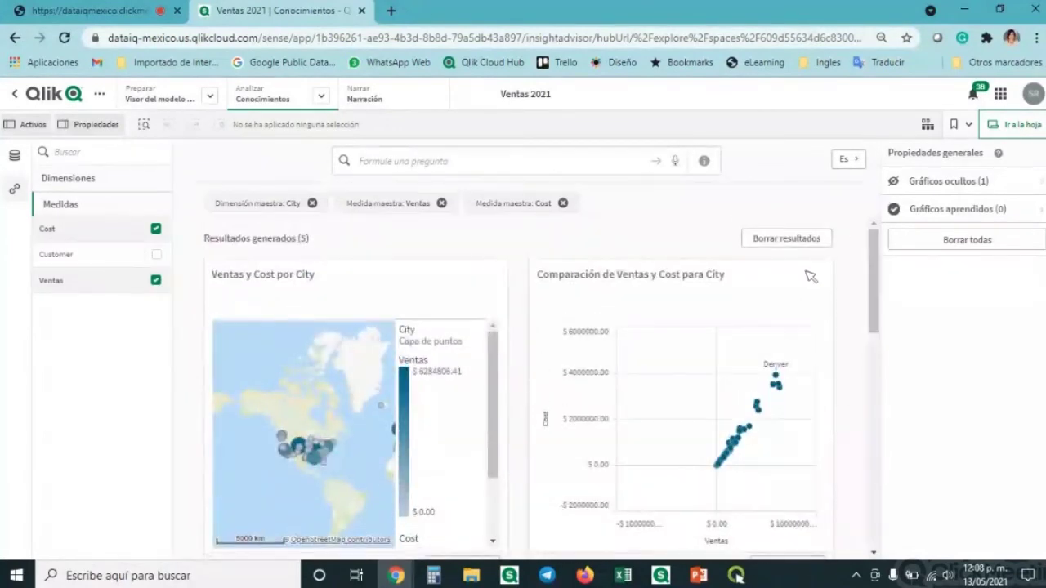
left_click(320, 97)
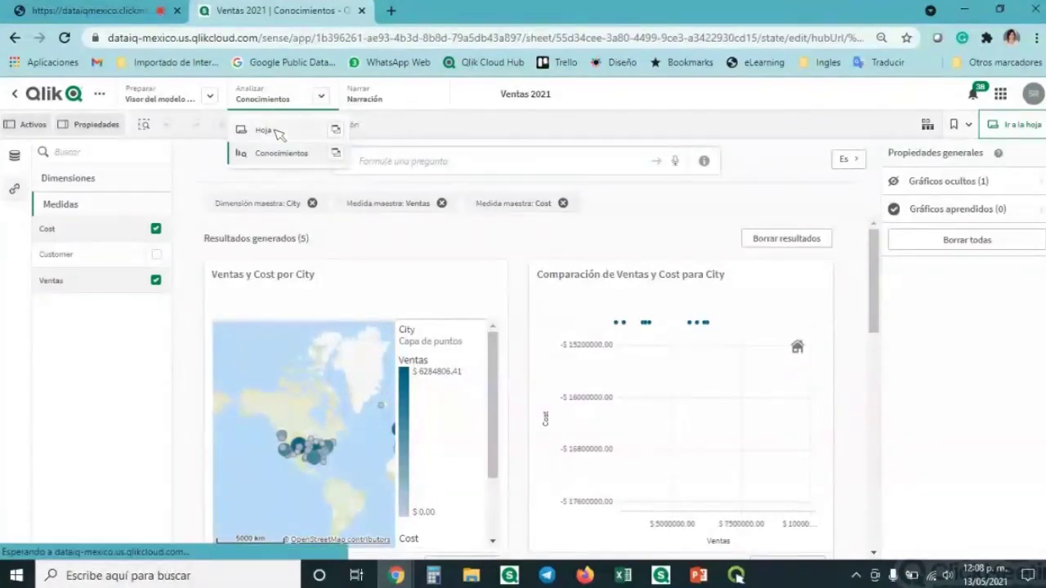
left_click(275, 129)
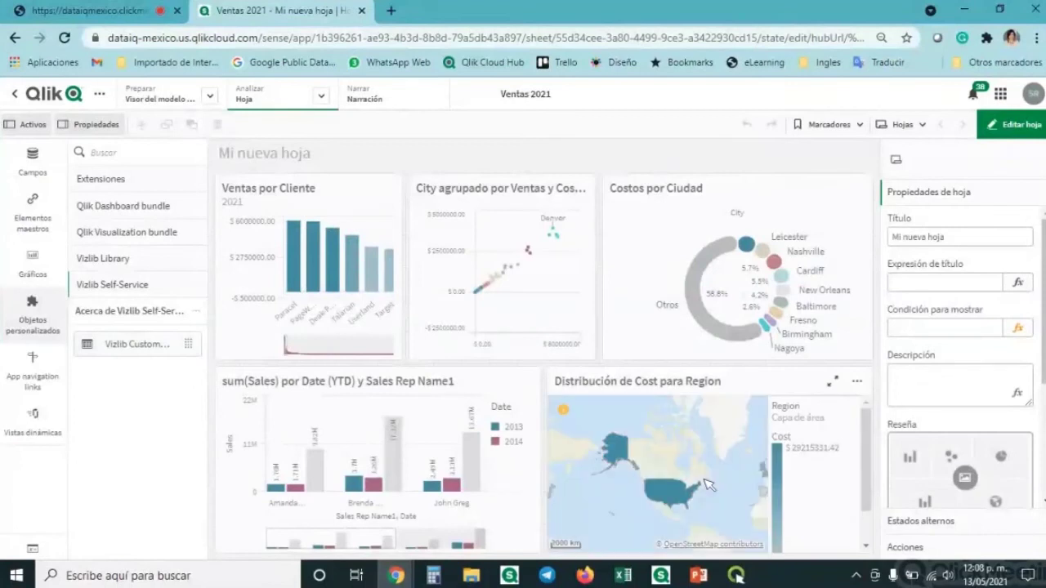
- Narrow the Costos por Ciudad donut chart by one grid column and size the k-means chart to 7 x 6 cells
left_click(631, 281)
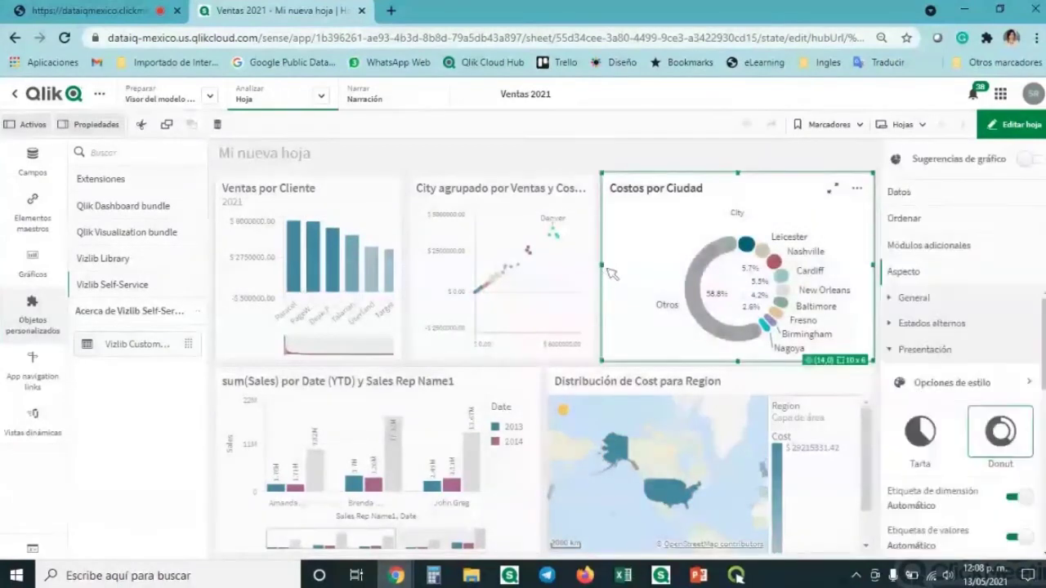
left_click_drag(611, 270, 653, 268)
left_click(596, 273)
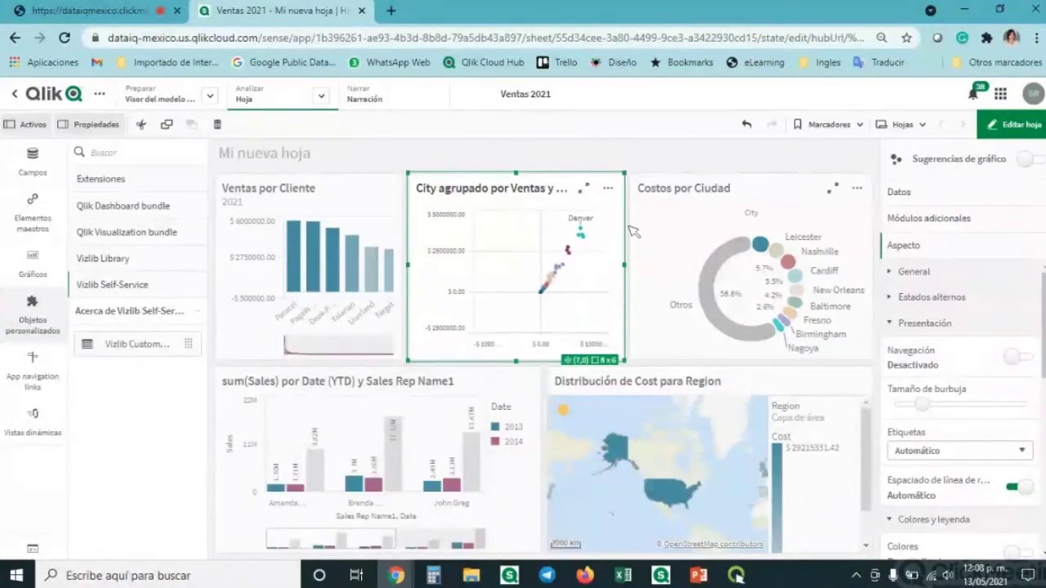
left_click_drag(629, 274, 598, 273)
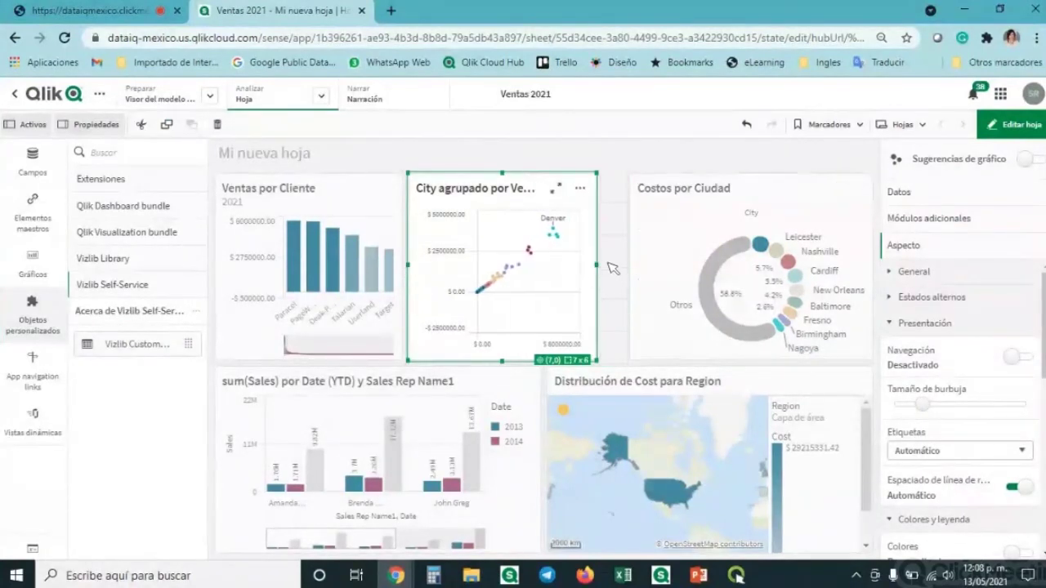
left_click(617, 264)
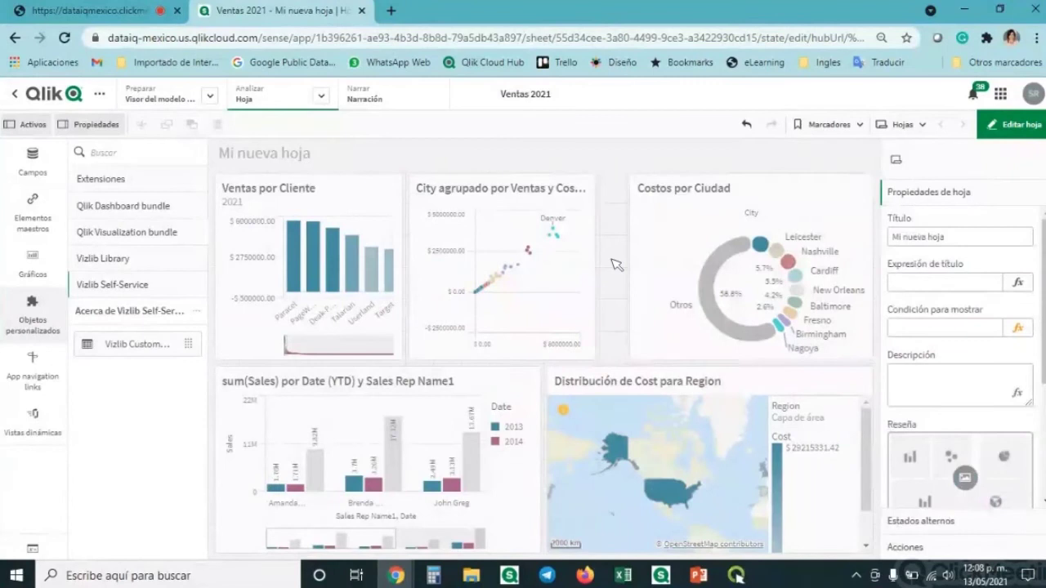
- Set the sheet's grid line spacing to Estrecho in the sheet properties
scroll(1011, 336, "down", 3)
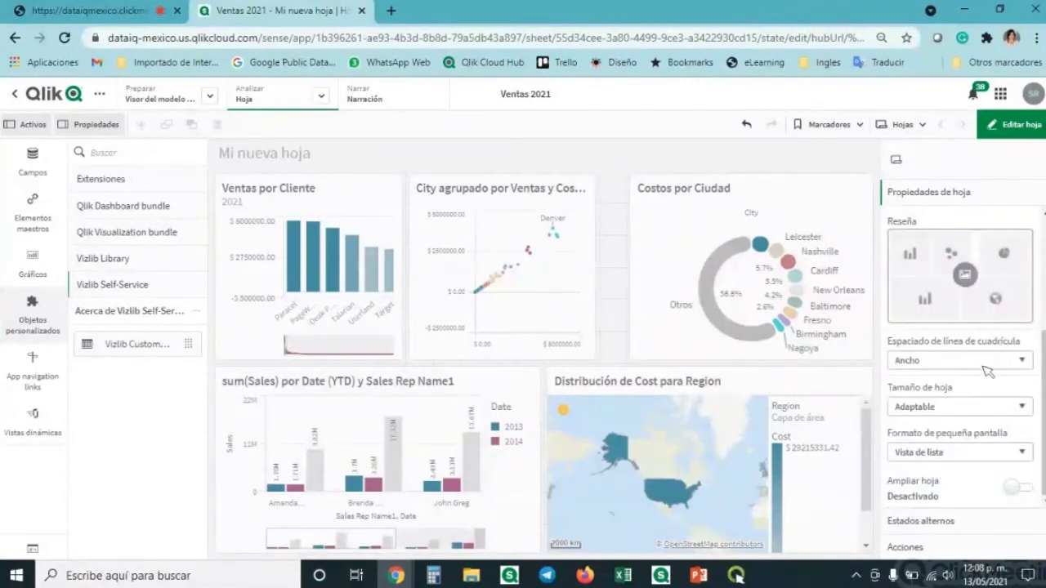
left_click(993, 361)
left_click(912, 401)
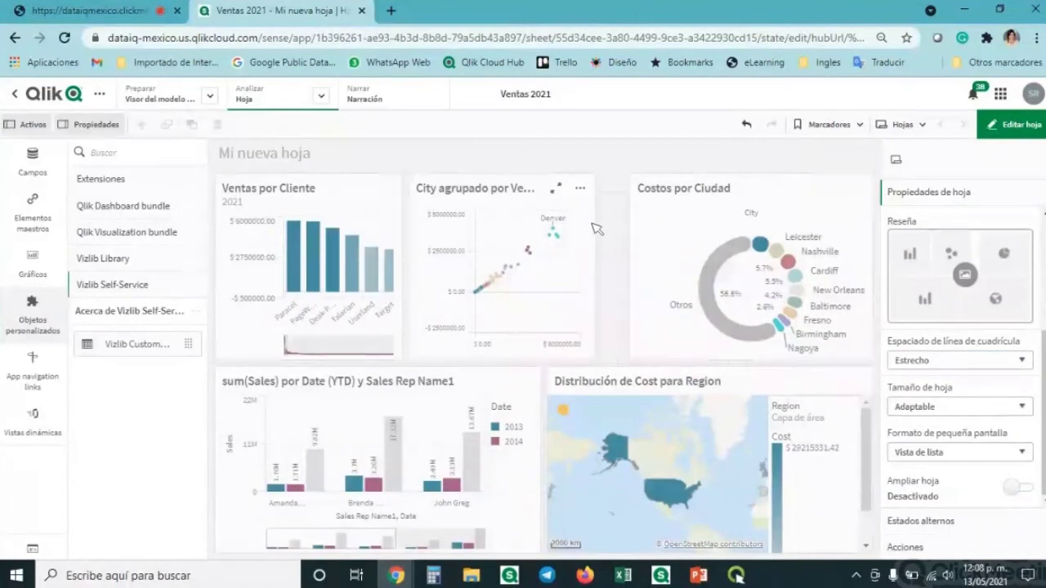
- Narrow the k-means chart slightly, size the cost-by-region map to 17 x 9 cells, and finish editing the sheet
left_click(594, 273)
mouse_move(594, 270)
left_mouse_down()
mouse_move(556, 270)
mouse_move(603, 268)
left_mouse_up()
left_click(547, 462)
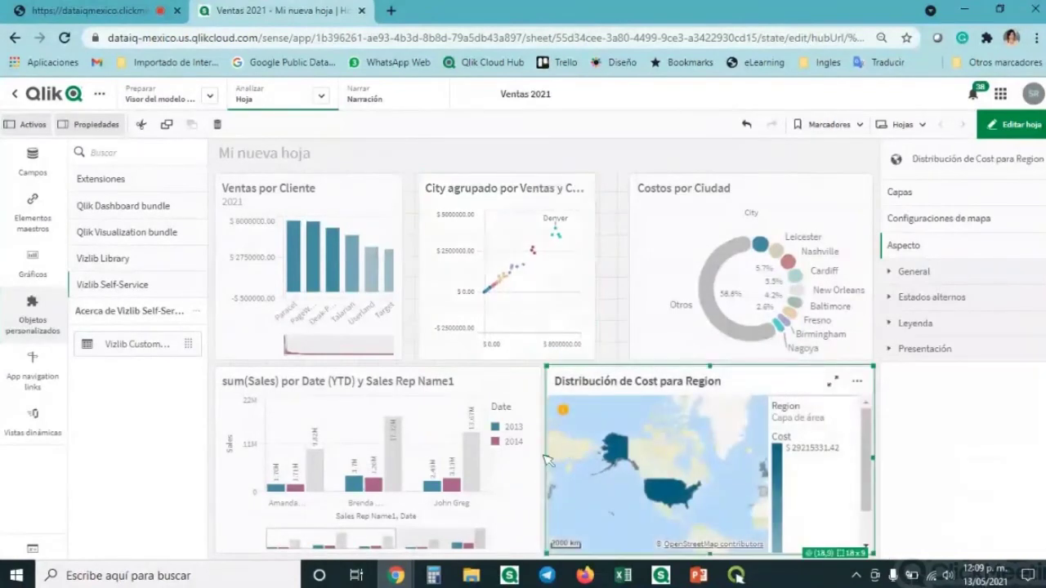
left_click_drag(564, 458, 567, 459)
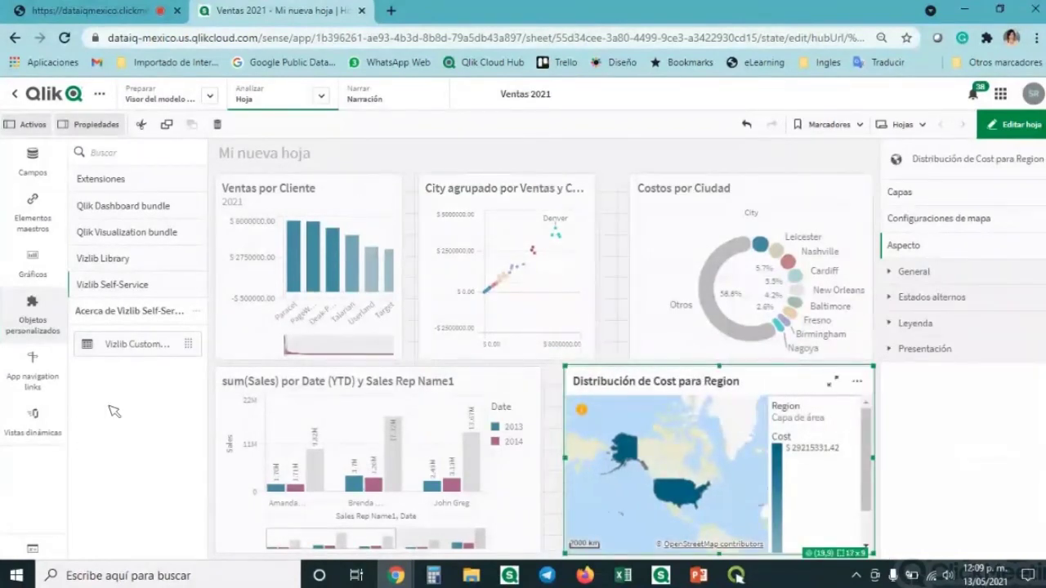
left_click(1017, 128)
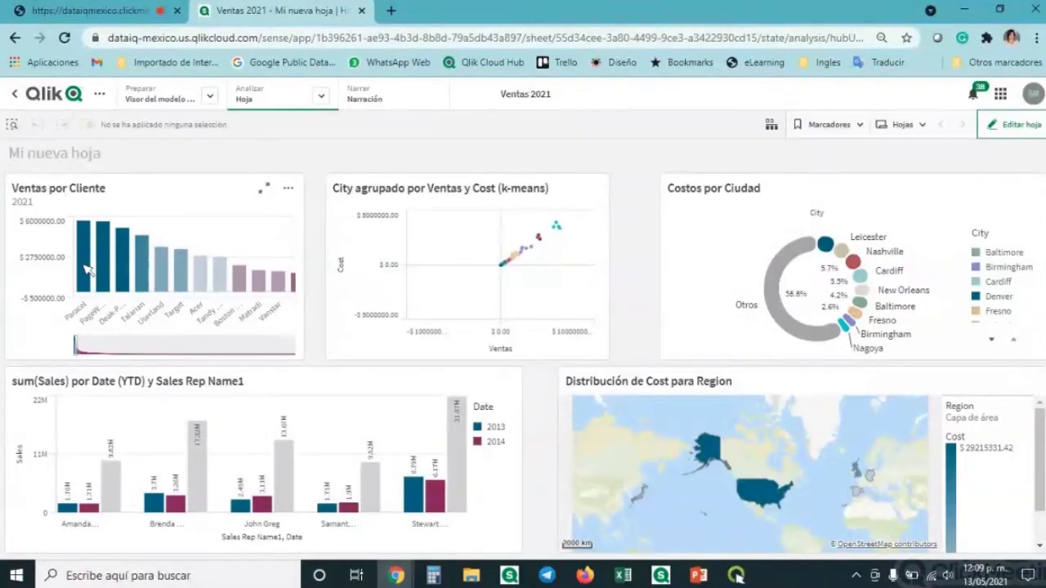
- In the full-screen Ventas por Cliente chart, lasso-select the customers from Paracel through Tandy Corporation, confirm, and return to the sheet
mouse_move(86, 270)
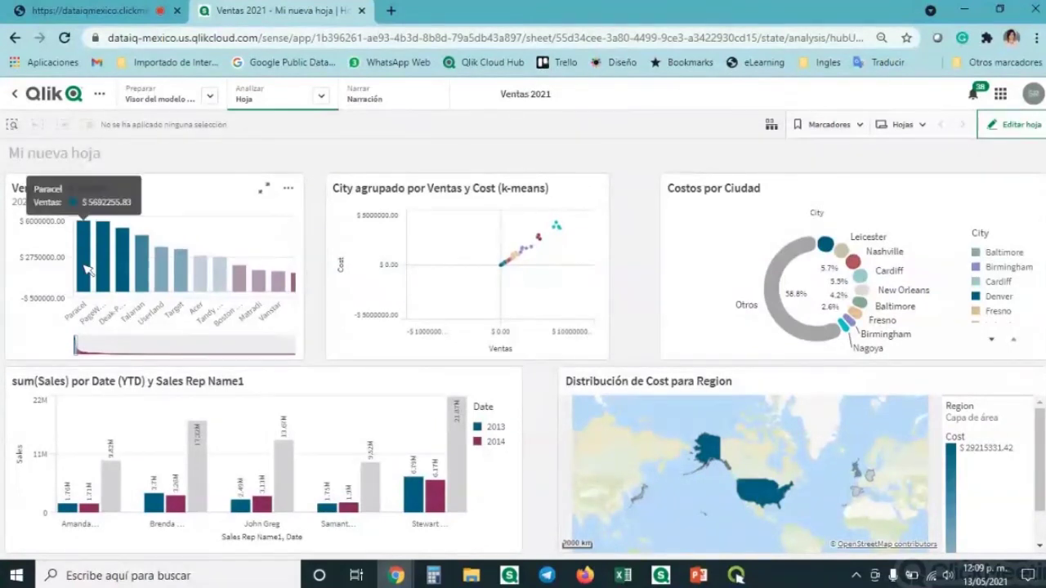
left_click(266, 189)
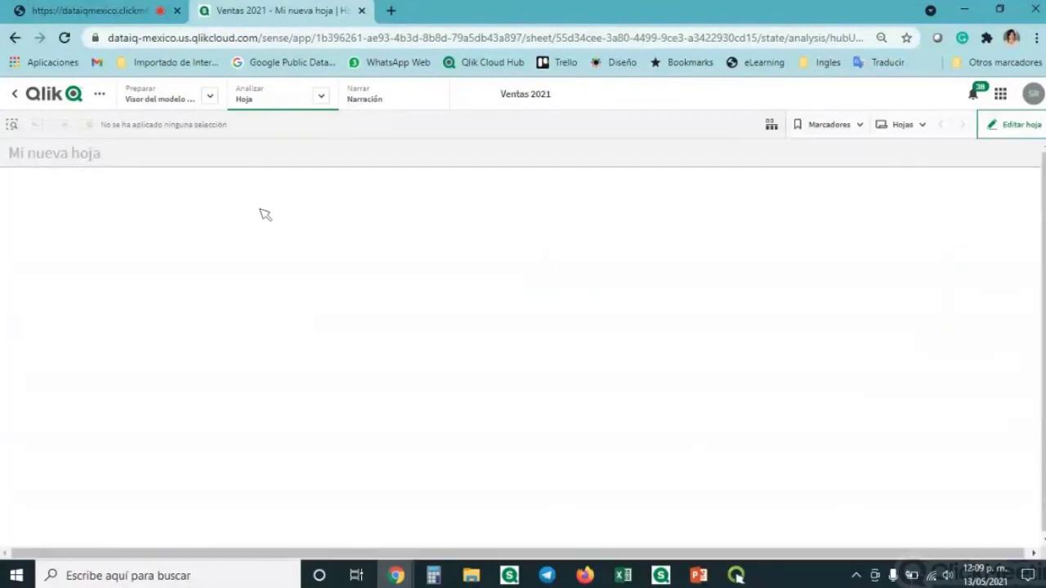
left_click_drag(98, 553, 38, 532)
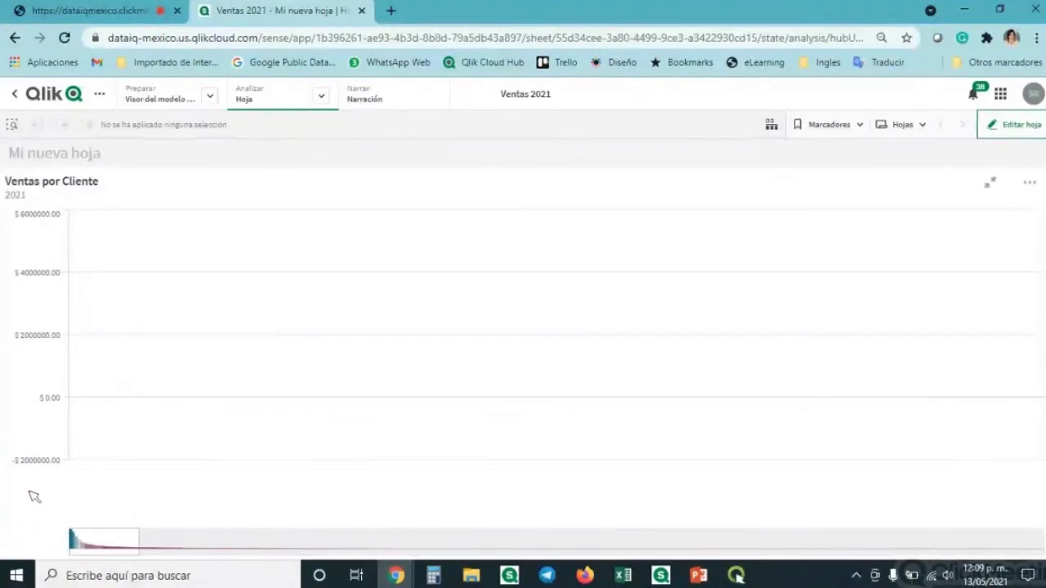
left_click(119, 314)
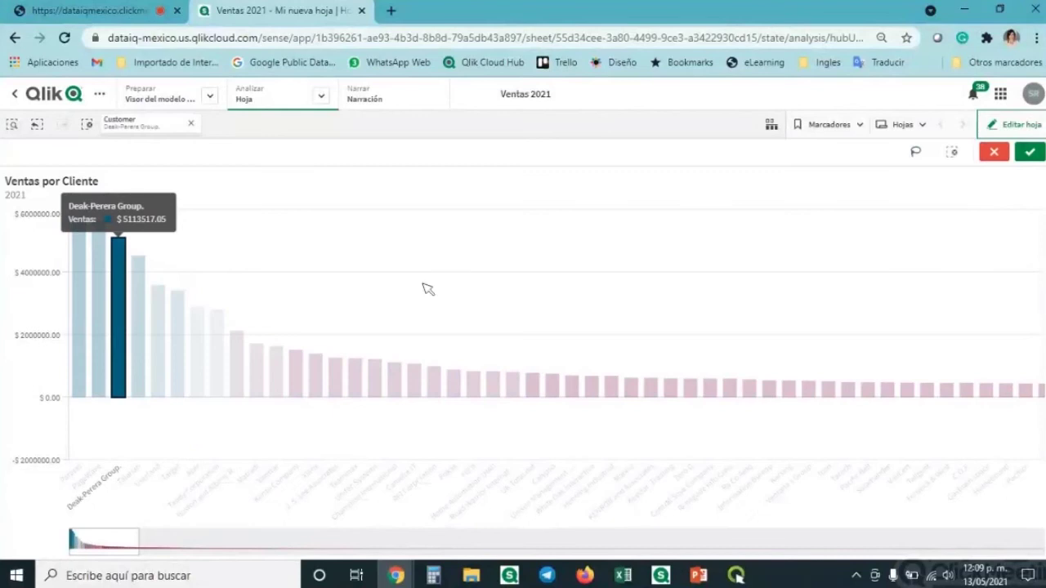
left_click(915, 151)
mouse_move(154, 239)
left_mouse_down()
mouse_move(90, 260)
mouse_move(138, 330)
mouse_move(204, 273)
mouse_move(160, 240)
left_mouse_up()
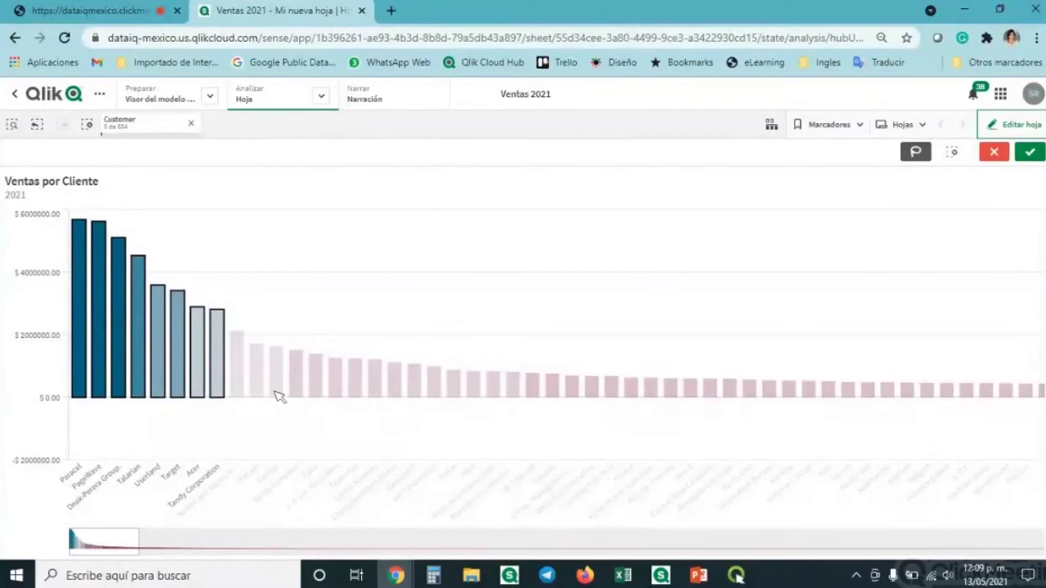
left_click(1028, 153)
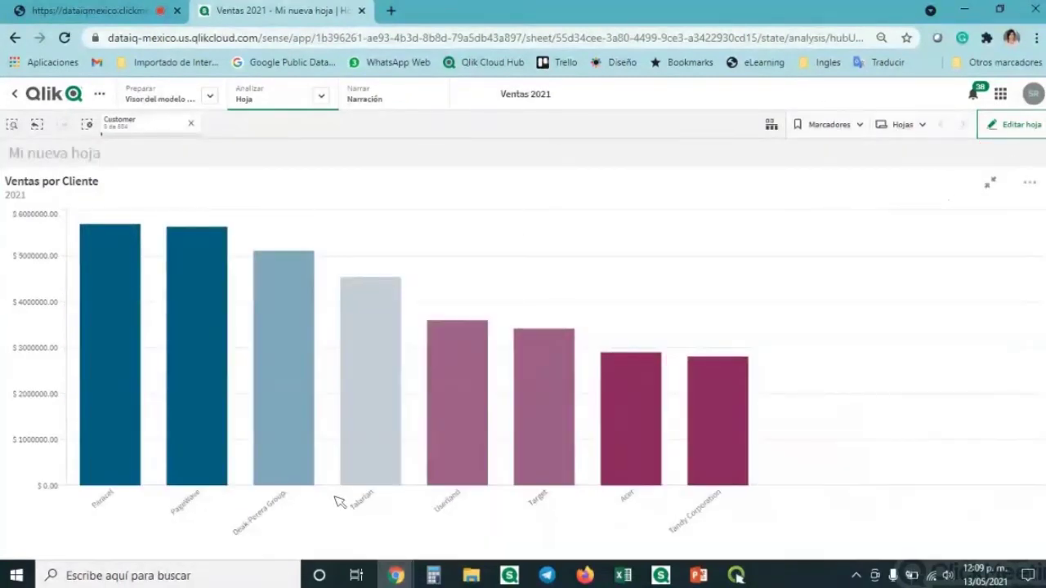
left_click(988, 187)
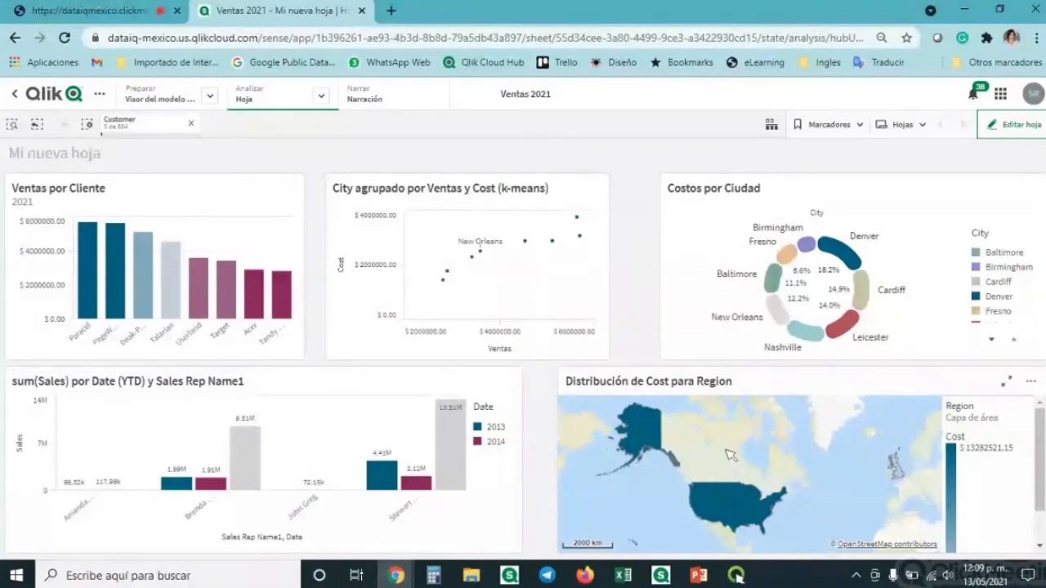
- Check the customers in the active Customer selection and its effect on the k-means chart, and clear the selection
left_click(128, 131)
scroll(174, 274, "down", 3)
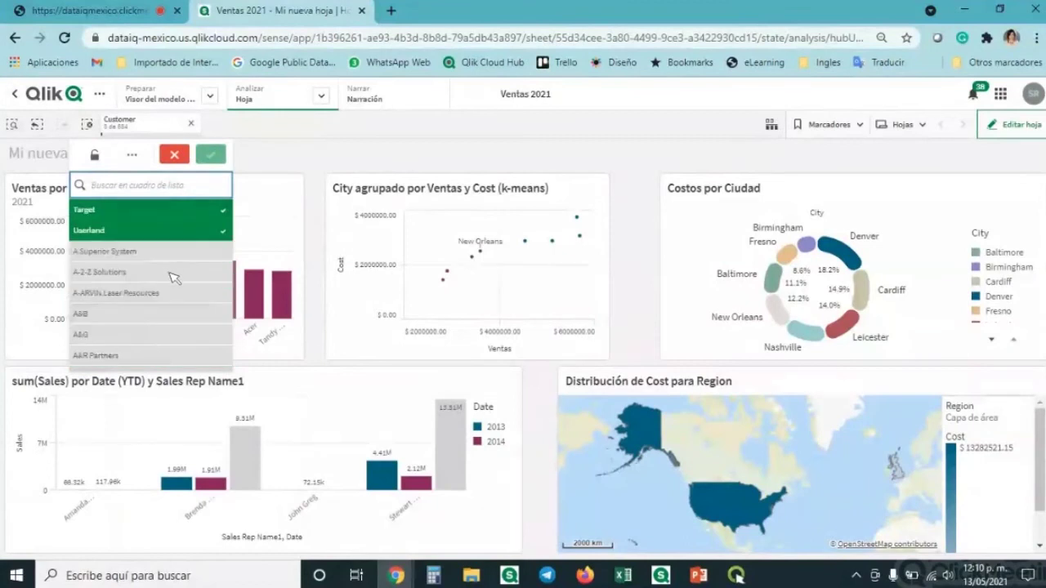
scroll(175, 276, "up", 3)
left_click(345, 160)
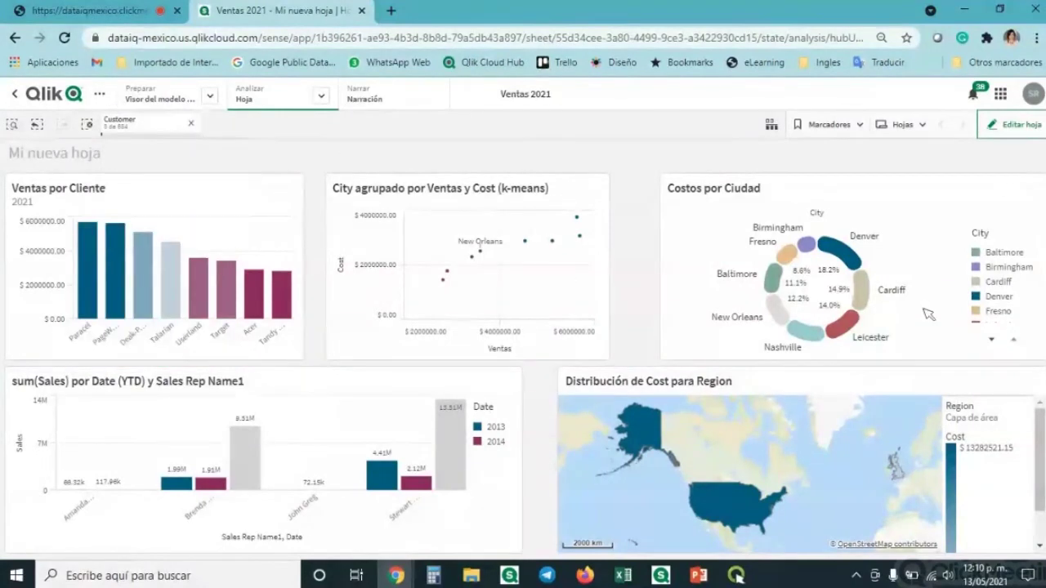
mouse_move(490, 247)
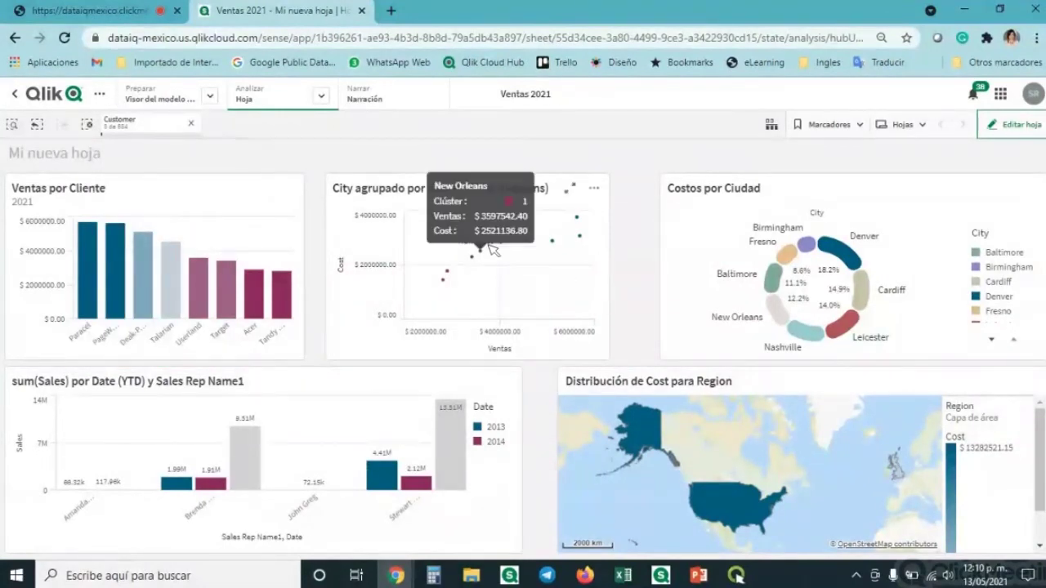
left_click(190, 123)
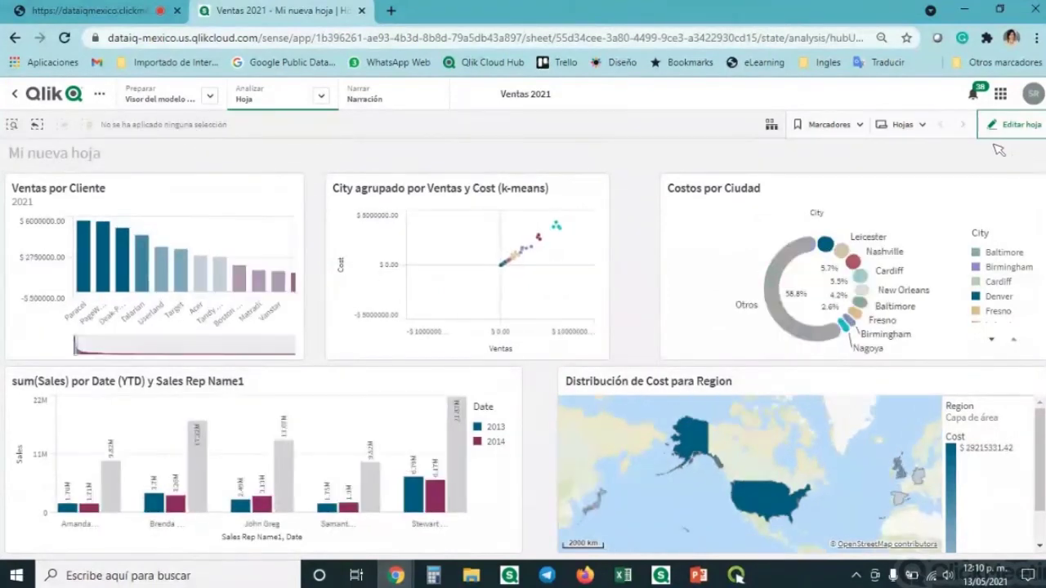
- Open the selections tool for the app dimensions and select Beer and Wine under Product Type
left_click(770, 124)
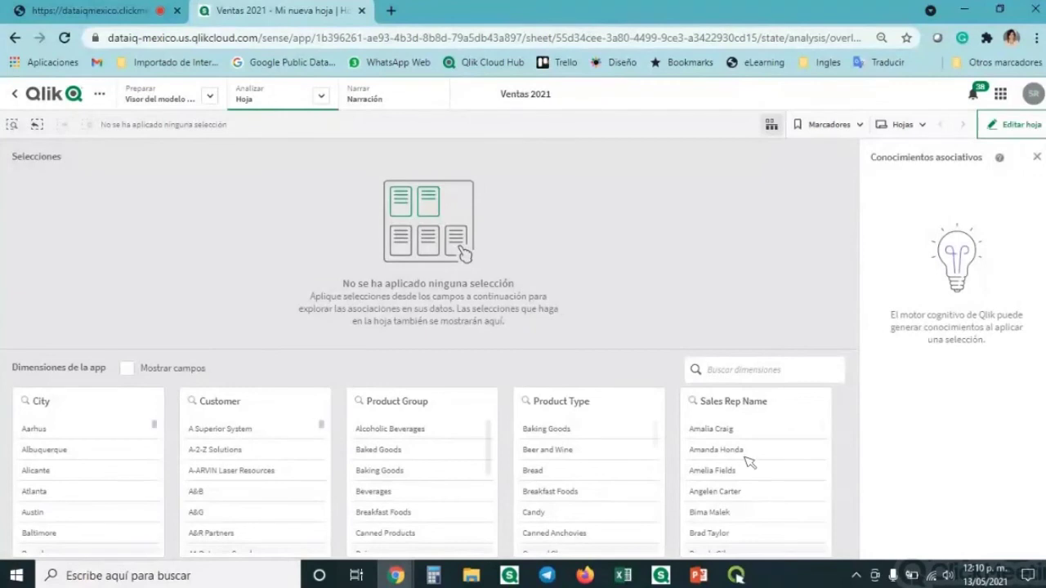
scroll(735, 482, "down", 3)
scroll(724, 491, "up", 3)
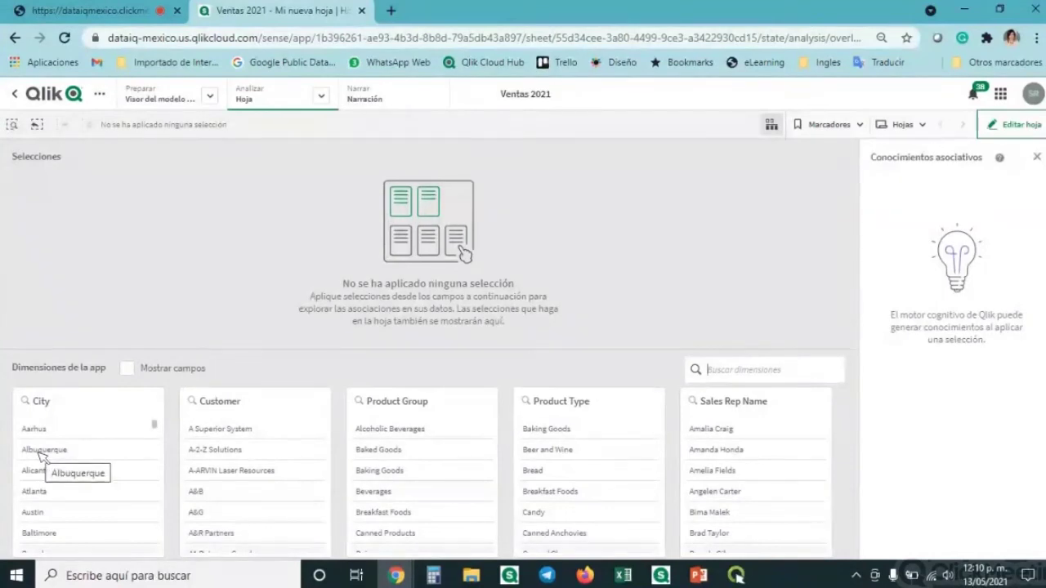
left_click(583, 450)
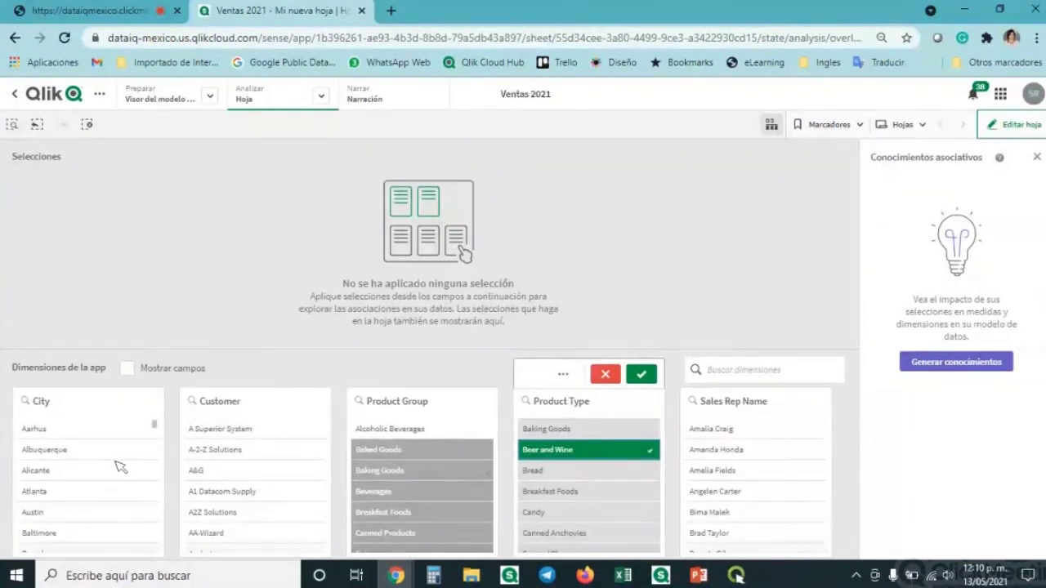
- Examine which cities and customers are associated with Beer and Wine and which are excluded
scroll(120, 467, "down", 1)
scroll(90, 462, "down", 3)
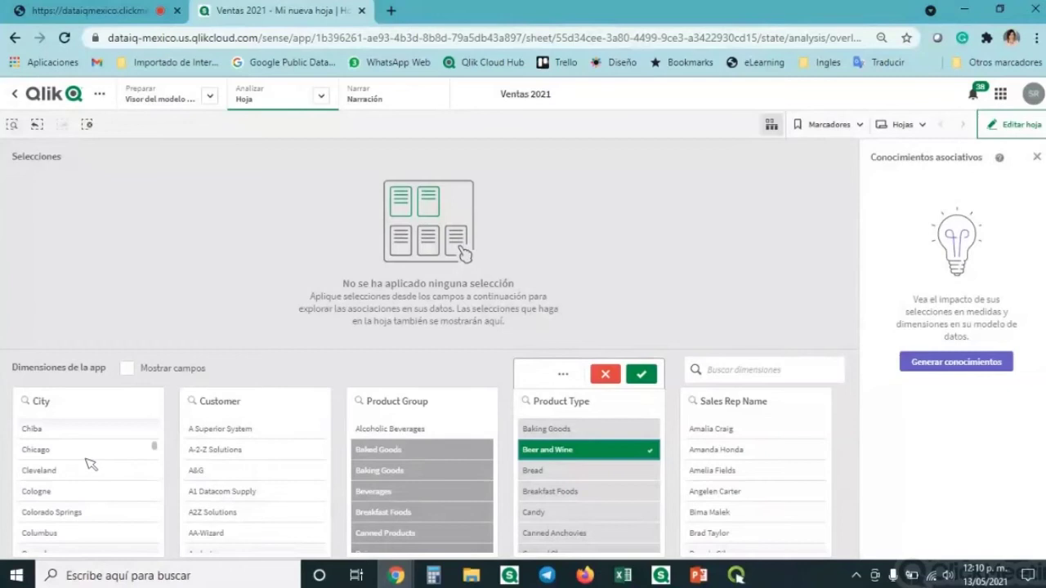
scroll(89, 463, "down", 8)
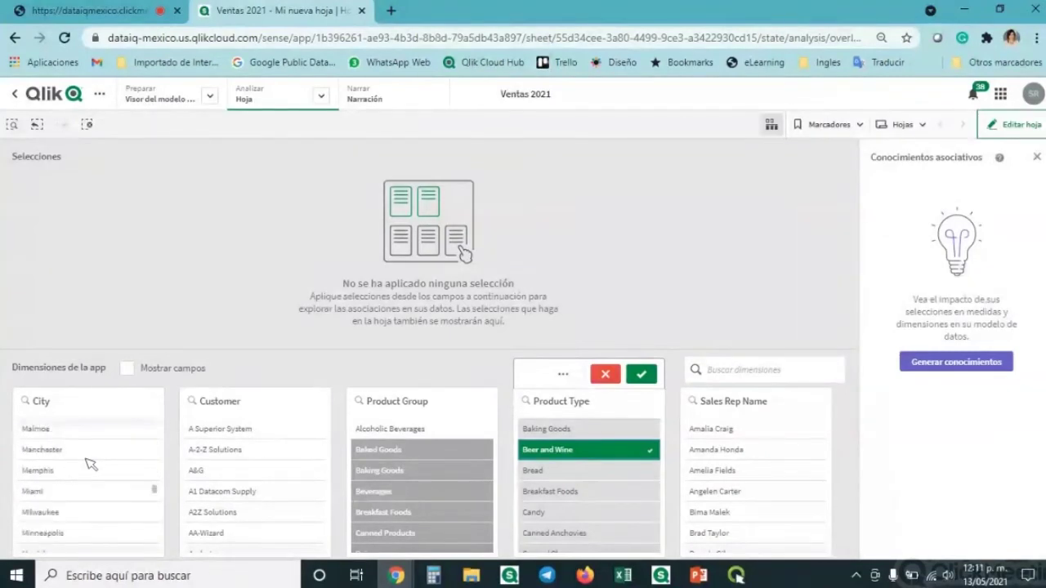
scroll(90, 464, "down", 10)
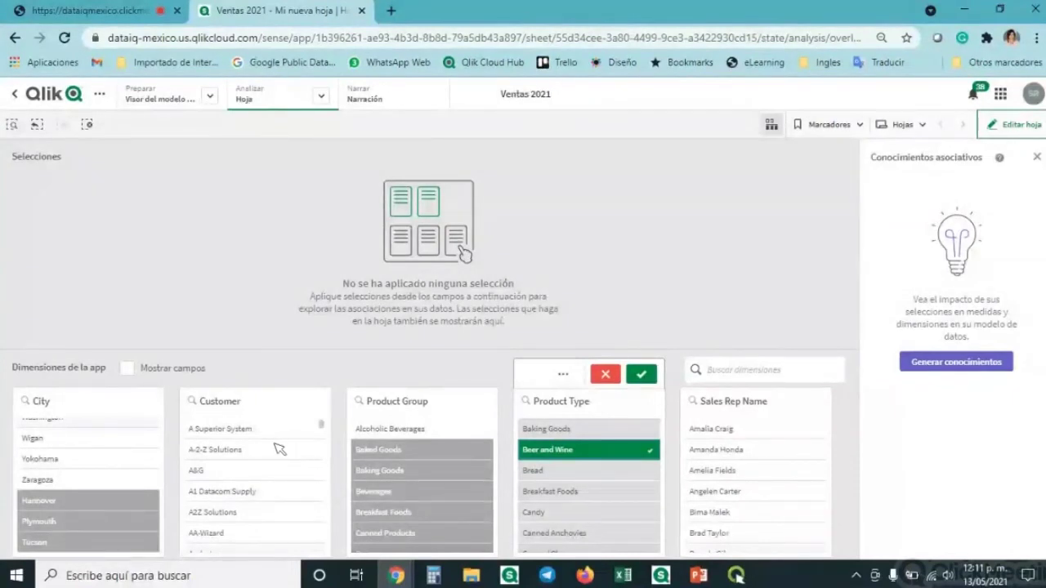
scroll(279, 449, "down", 5)
scroll(279, 449, "down", 15)
scroll(280, 449, "down", 15)
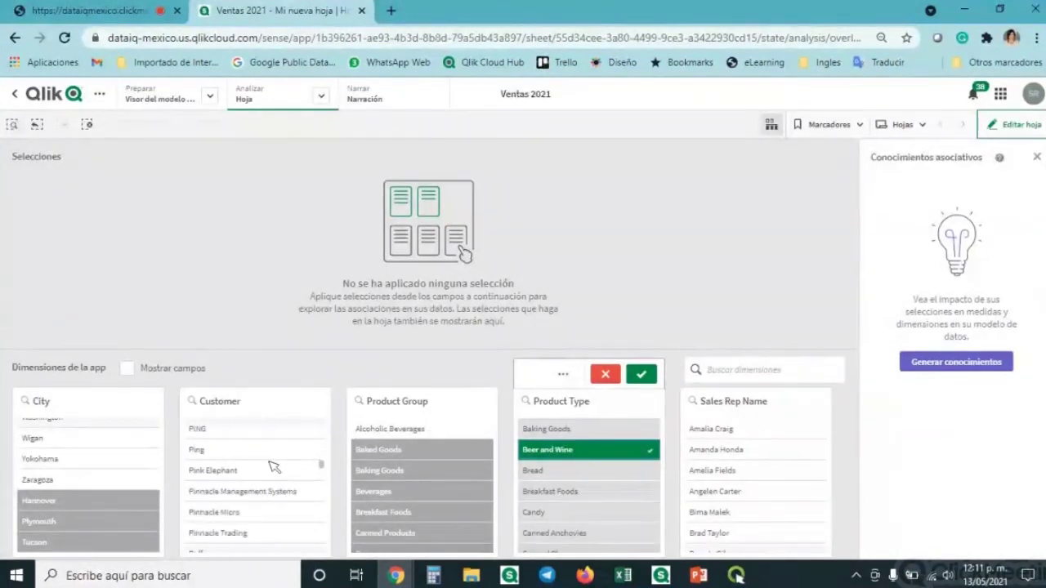
scroll(322, 482, "down", 10)
left_click_drag(322, 500, 322, 487)
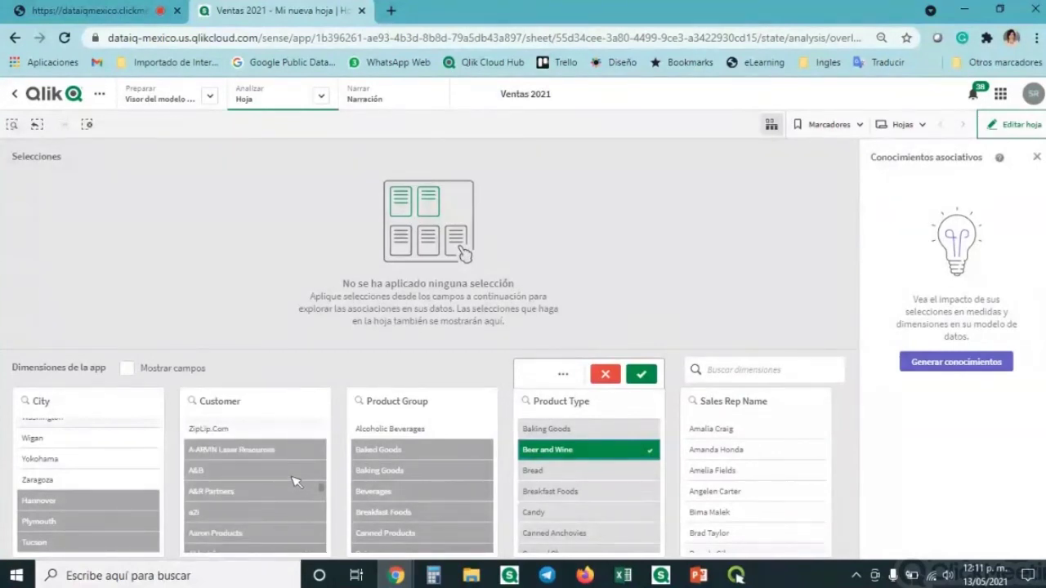
scroll(296, 478, "down", 5)
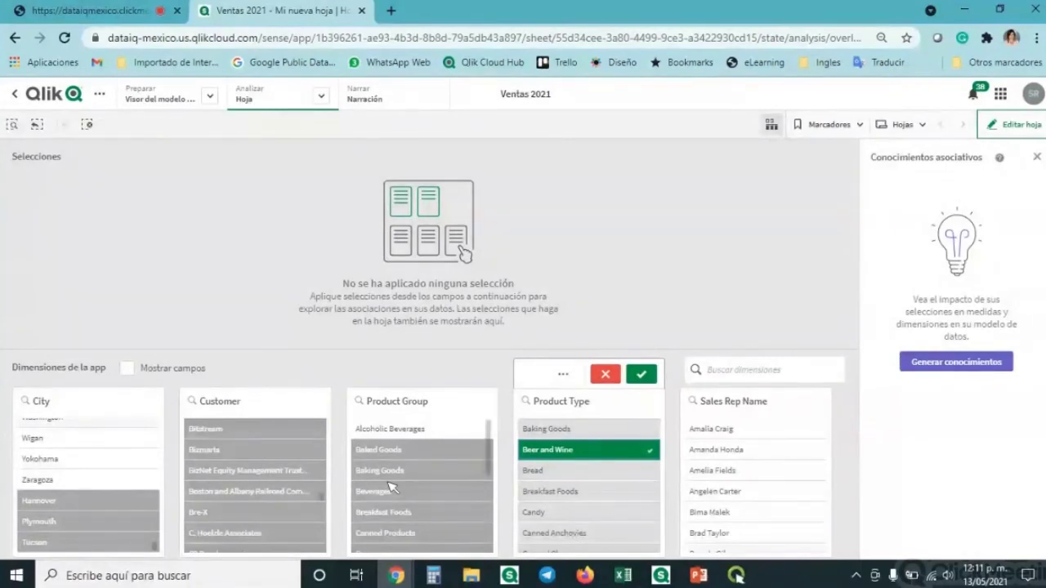
scroll(296, 520, "up", 10)
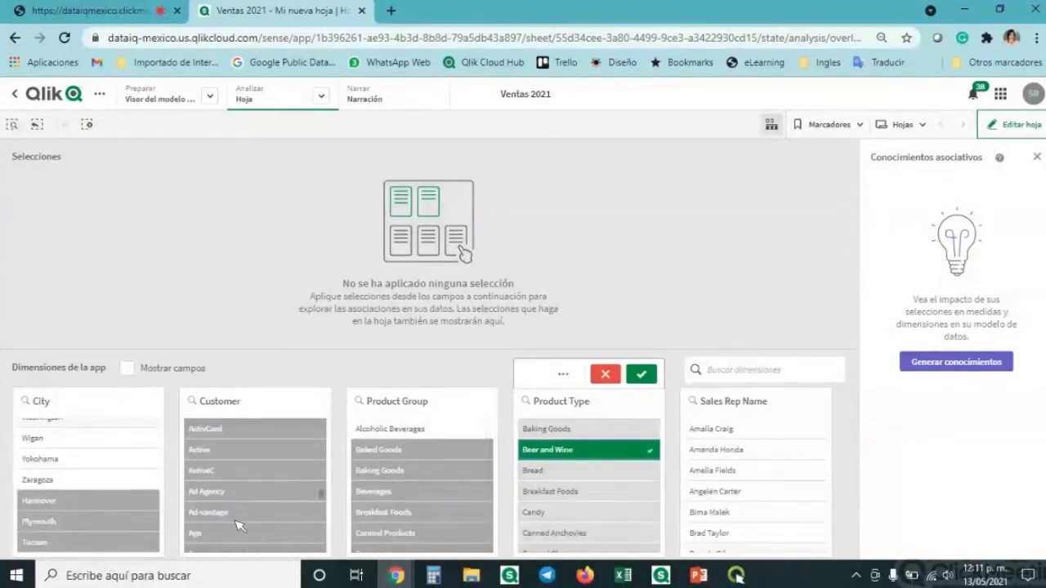
scroll(240, 524, "up", 3)
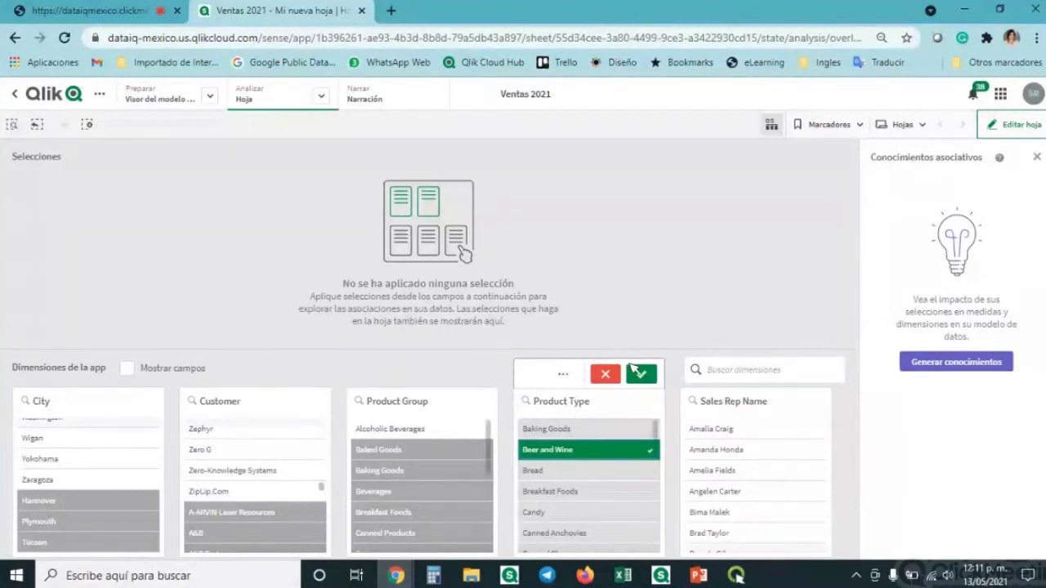
- Confirm and clear the Beer and Wine selection, and select Albuquerque under City
left_click(544, 226)
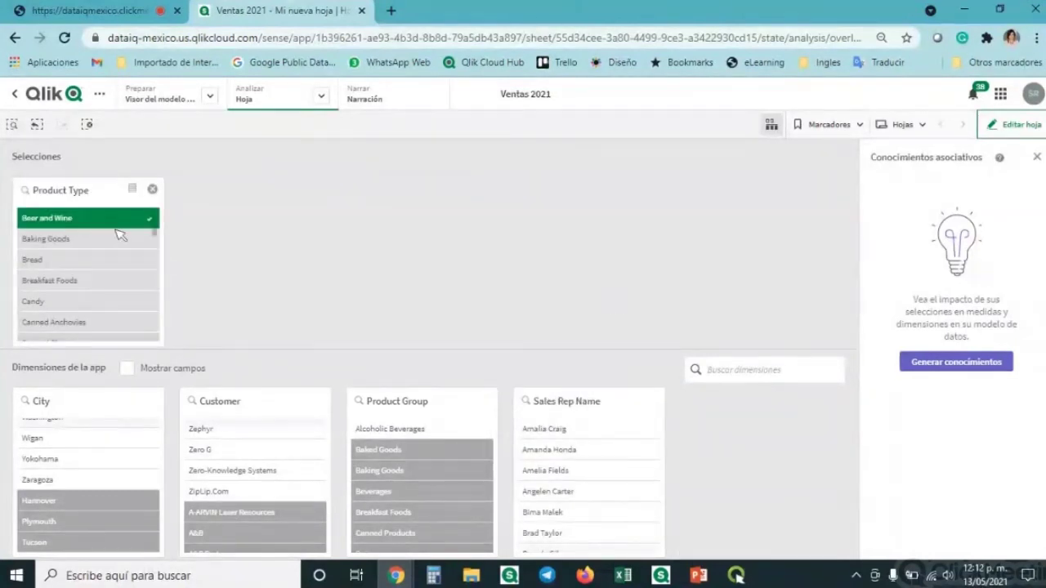
left_click(153, 191)
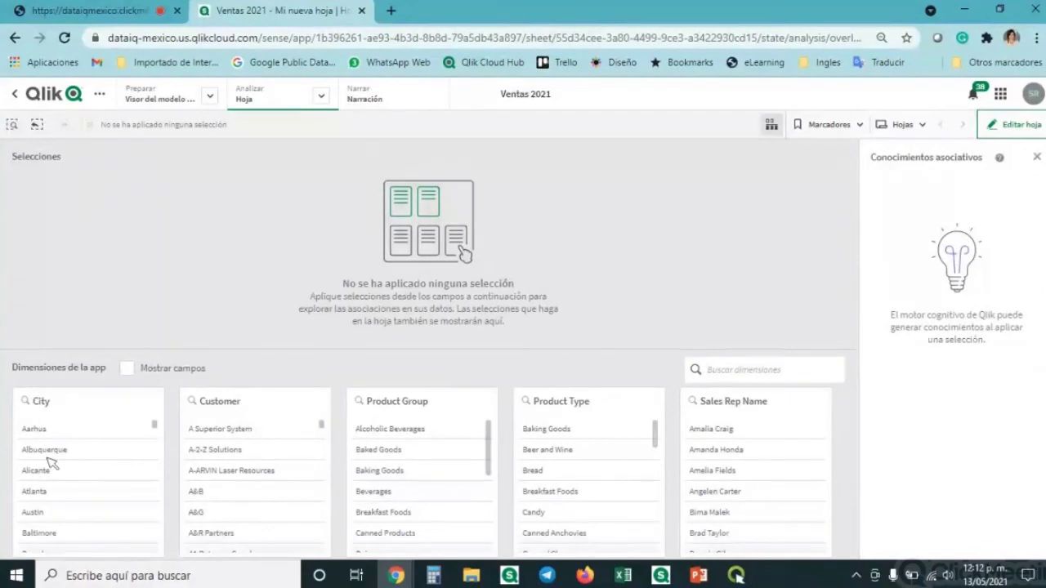
left_click(50, 450)
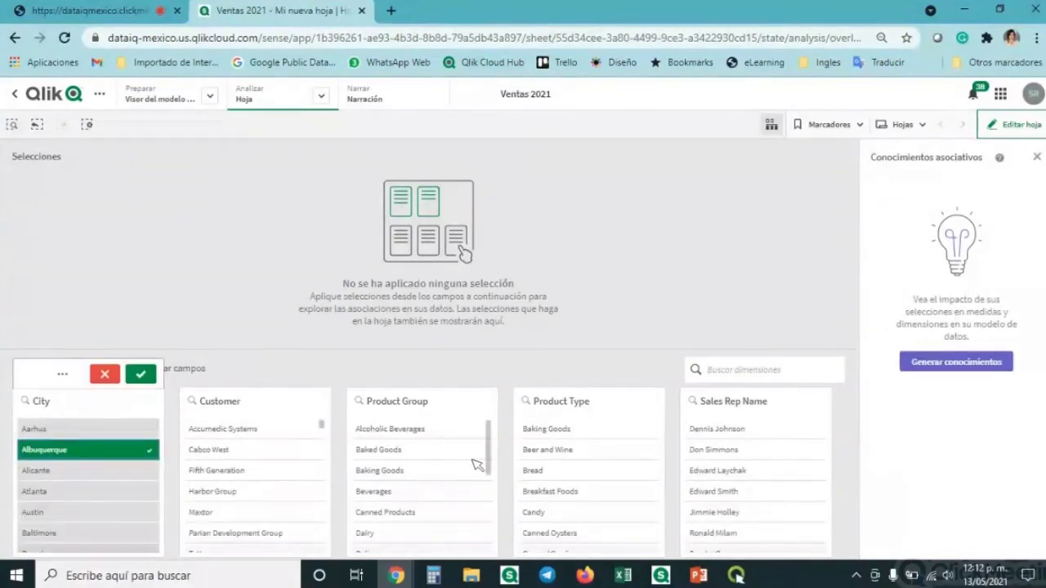
- Check the excluded values under Product Group, Customer and Sales Rep Name for Albuquerque, and confirm the City selection
scroll(477, 465, "down", 5)
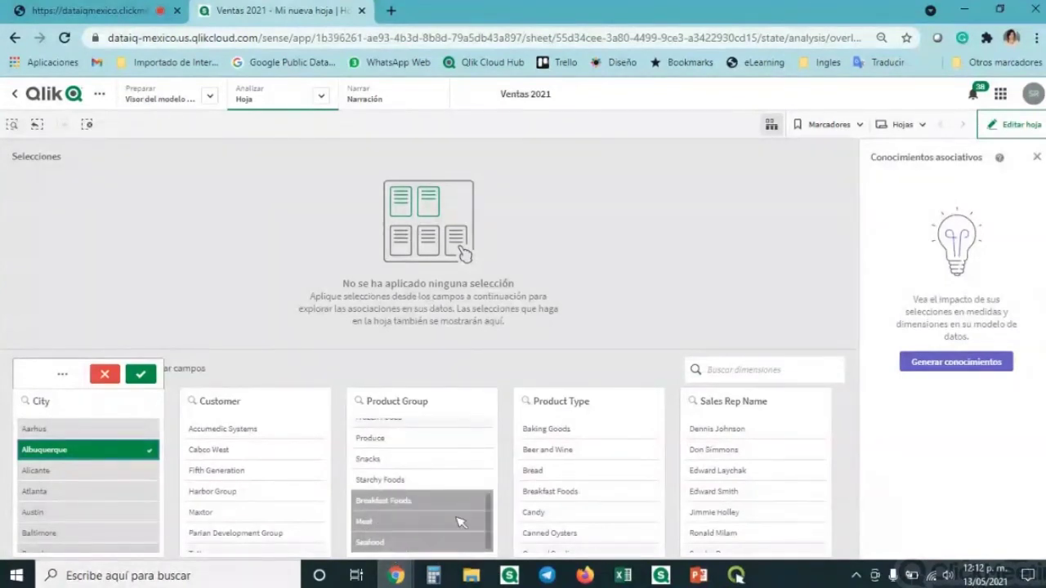
scroll(273, 500, "down", 3)
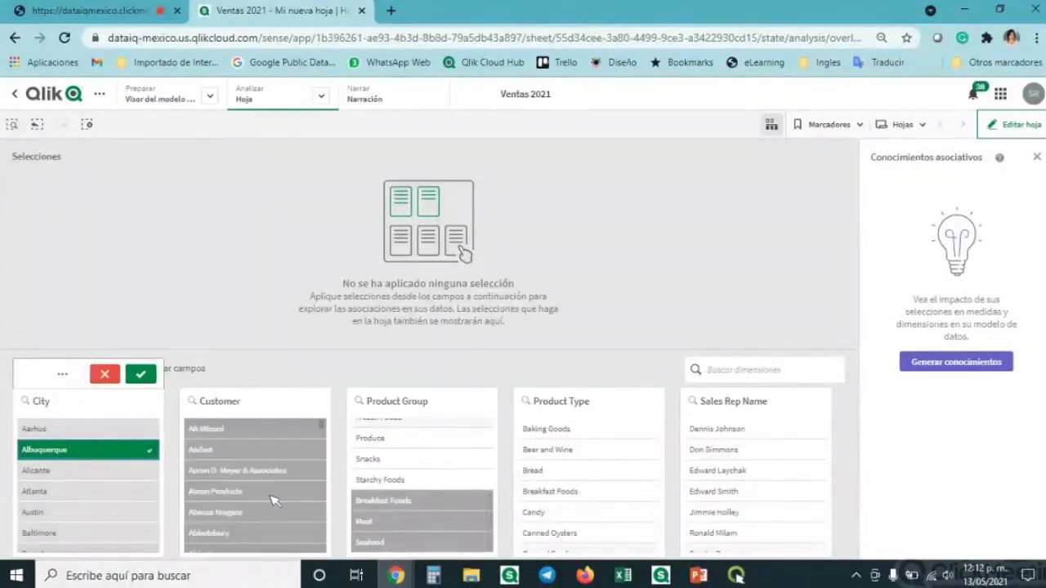
scroll(276, 501, "down", 3)
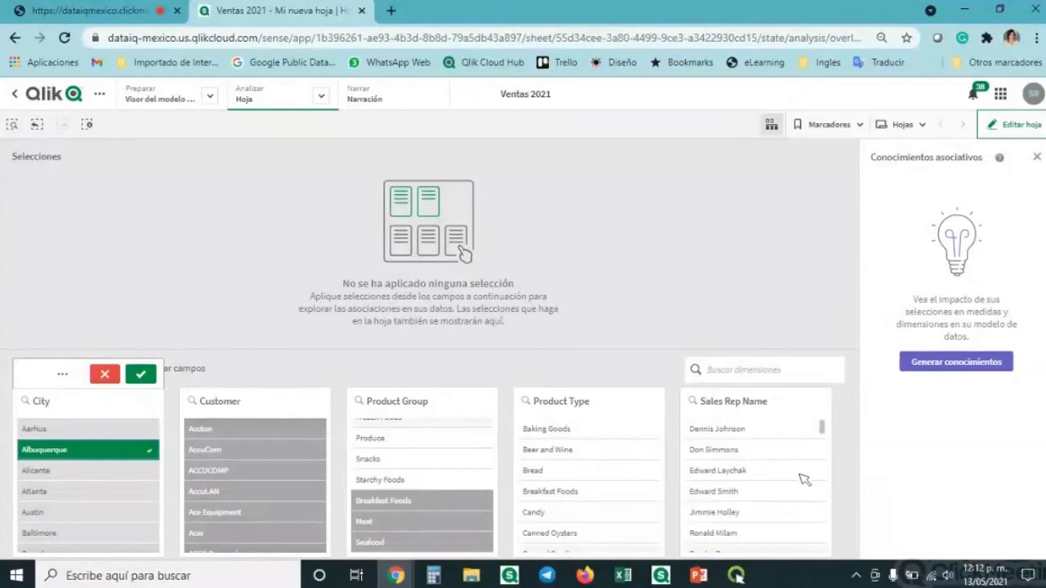
scroll(801, 471, "down", 3)
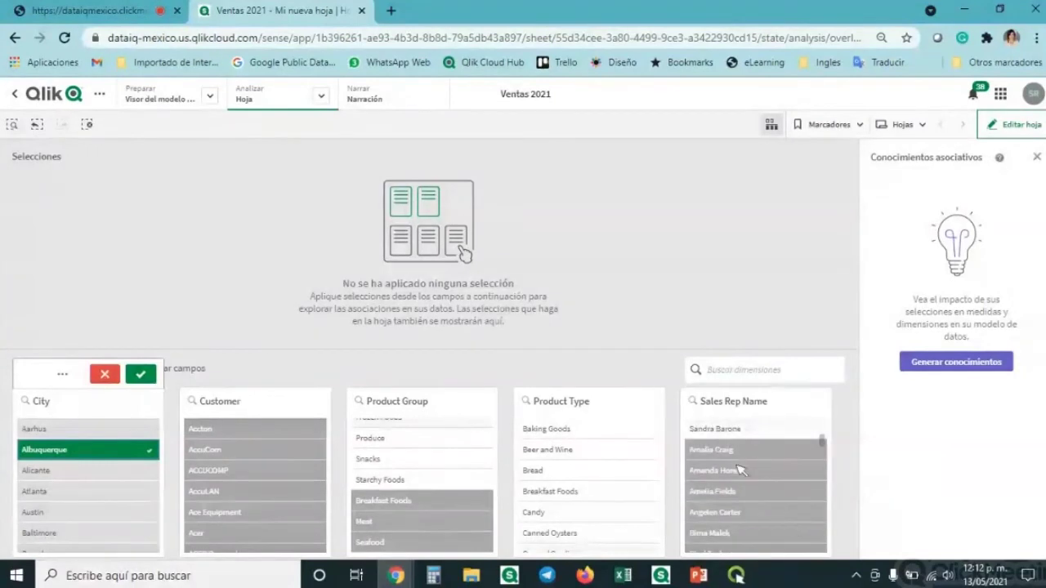
left_click(584, 294)
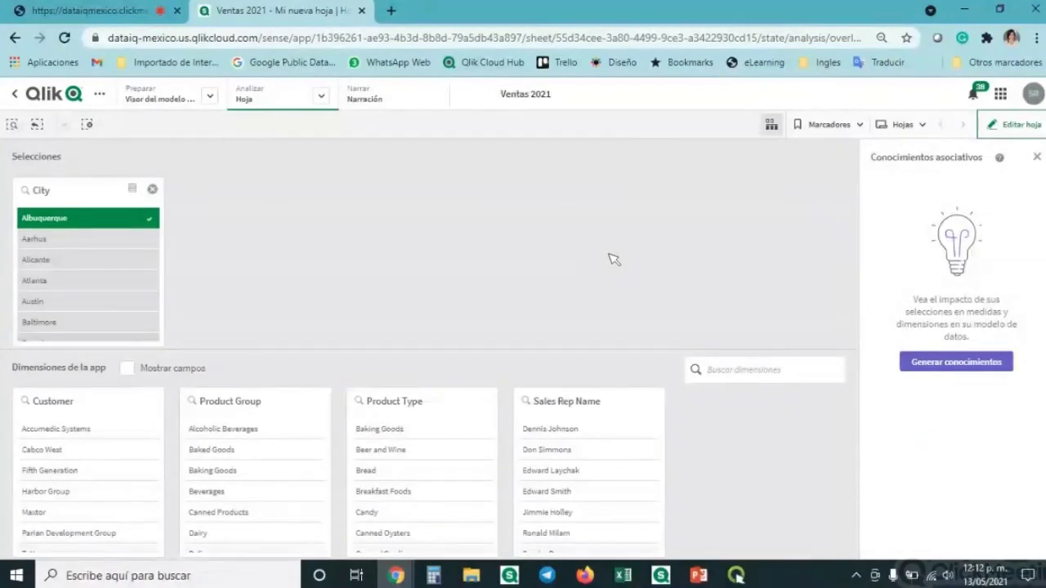
- Generate associative insights for the Albuquerque selection and open the contribution of Customer to Ventas
left_click(951, 362)
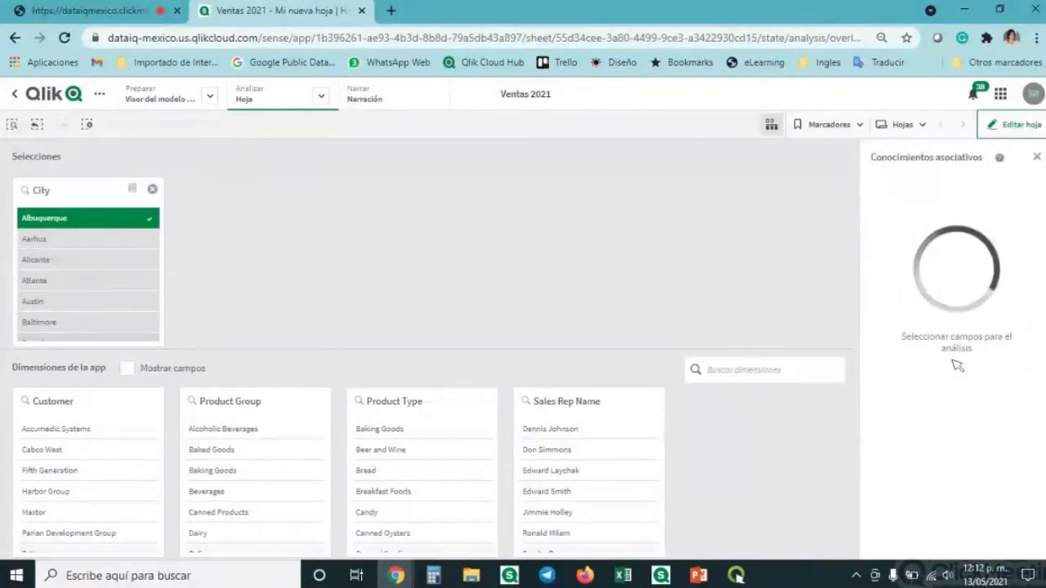
scroll(926, 346, "down", 2)
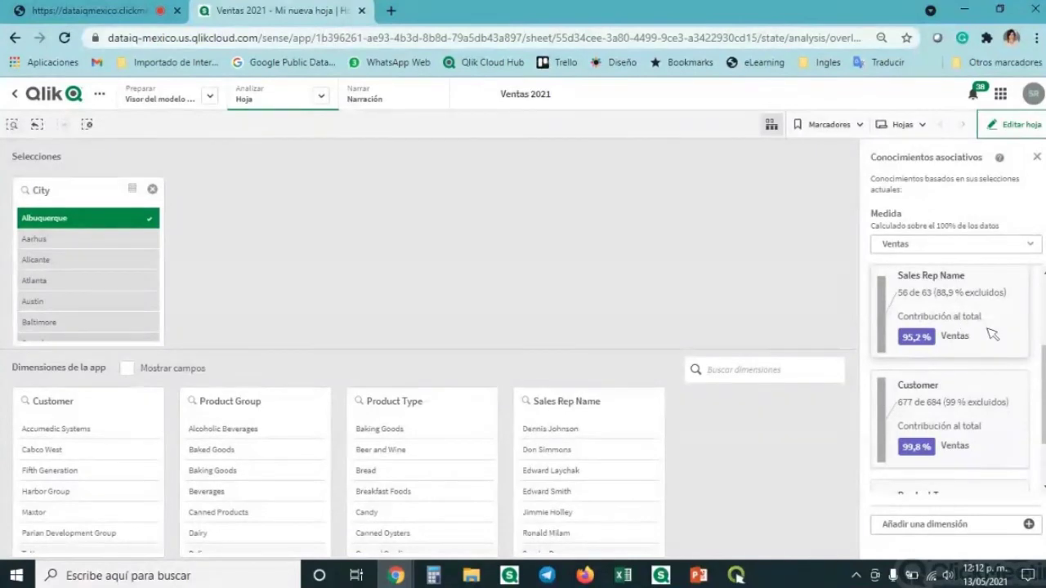
scroll(992, 334, "down", 2)
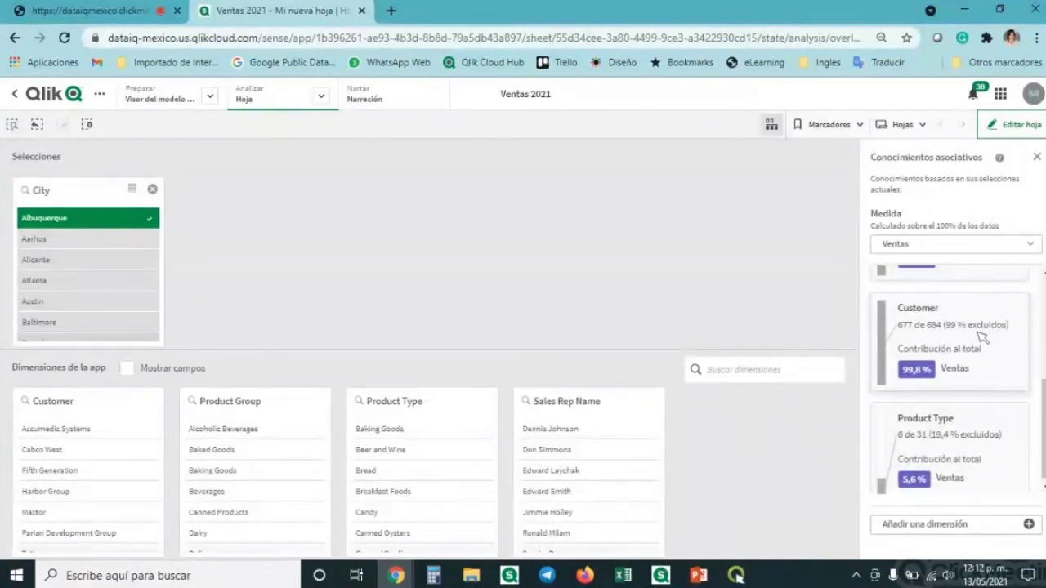
left_click(983, 338)
scroll(787, 373, "down", 2)
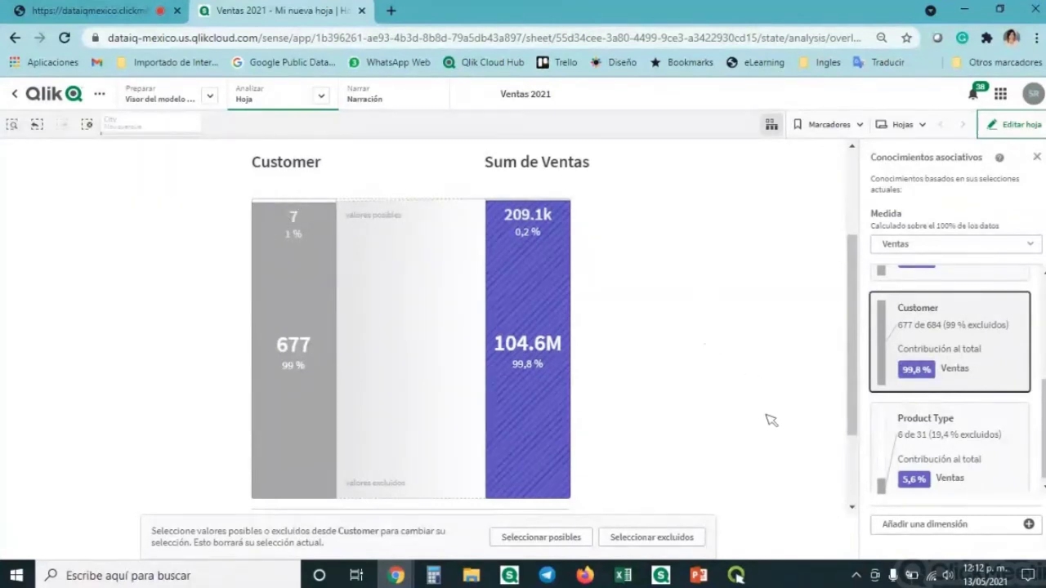
- Review the contribution of Product Type to Ventas for possible and excluded values, and return to the sheet
left_click(985, 423)
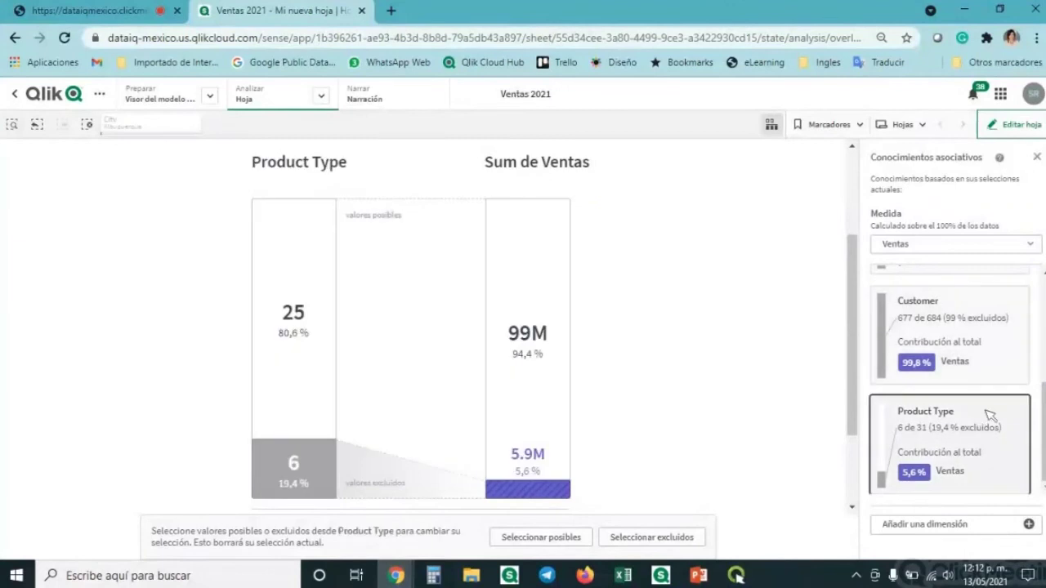
scroll(674, 367, "down", 2)
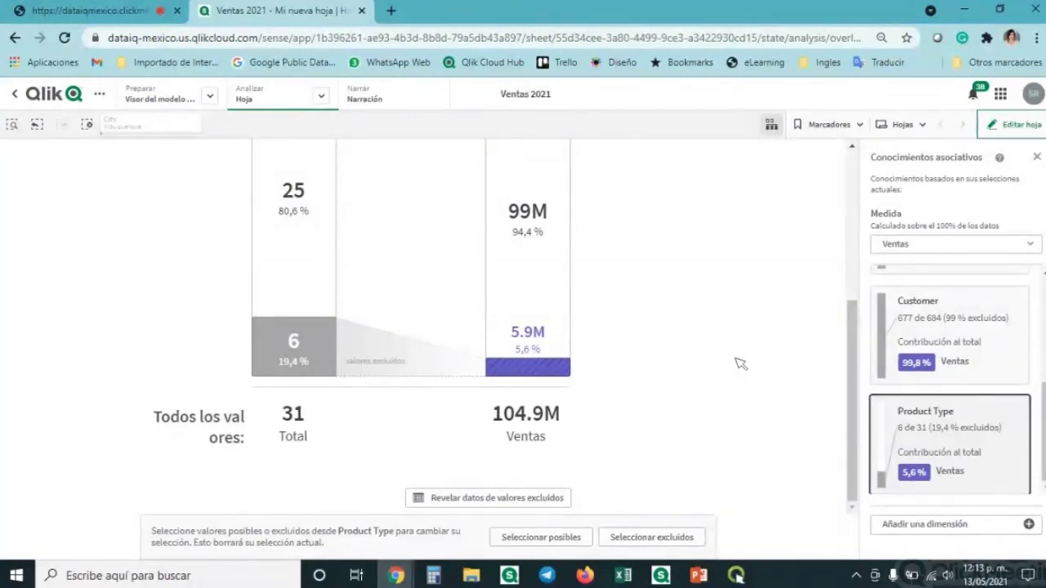
scroll(724, 384, "up", 1)
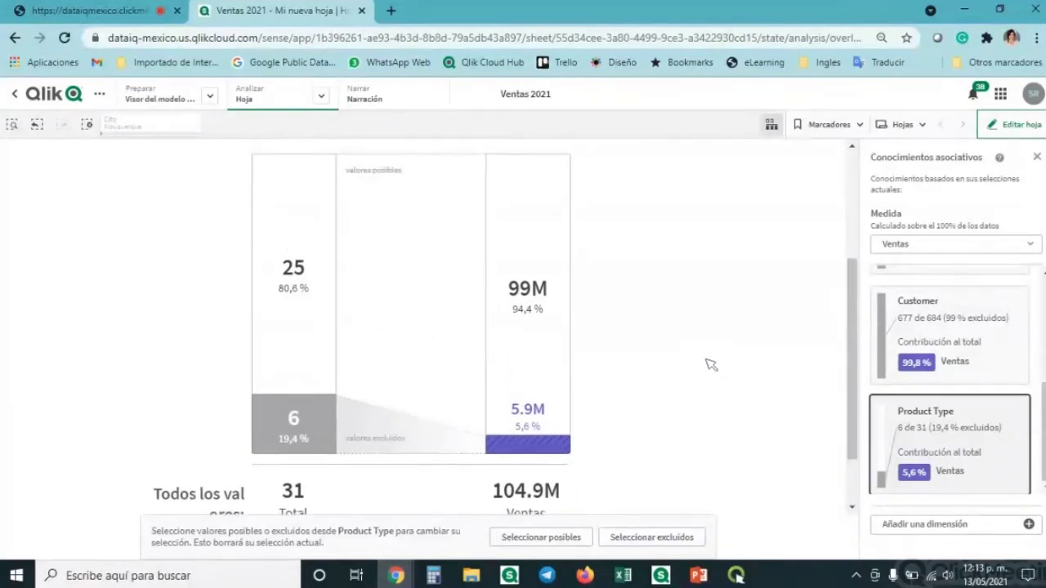
scroll(992, 363, "up", 5)
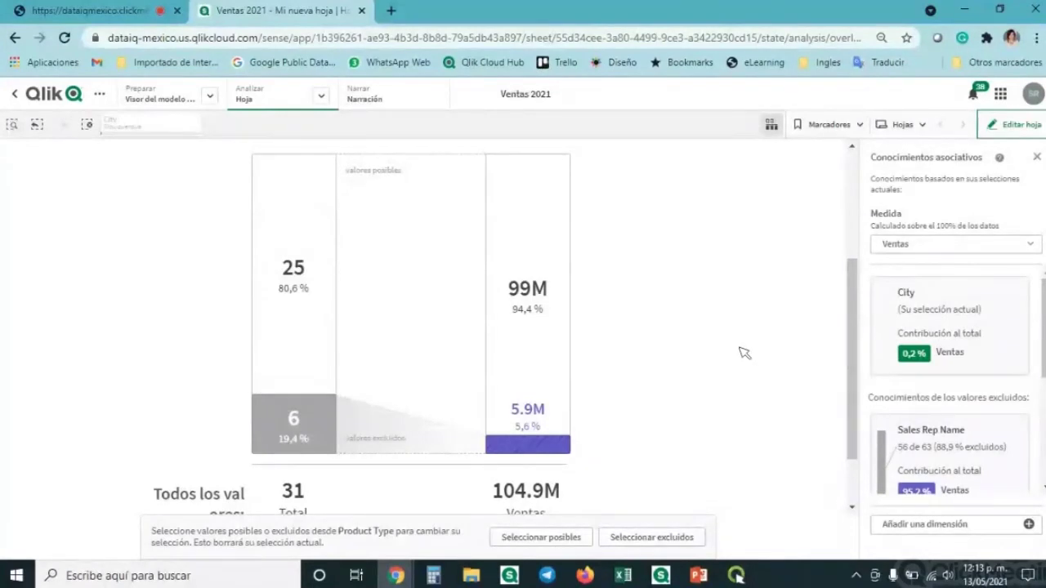
scroll(745, 363, "up", 3)
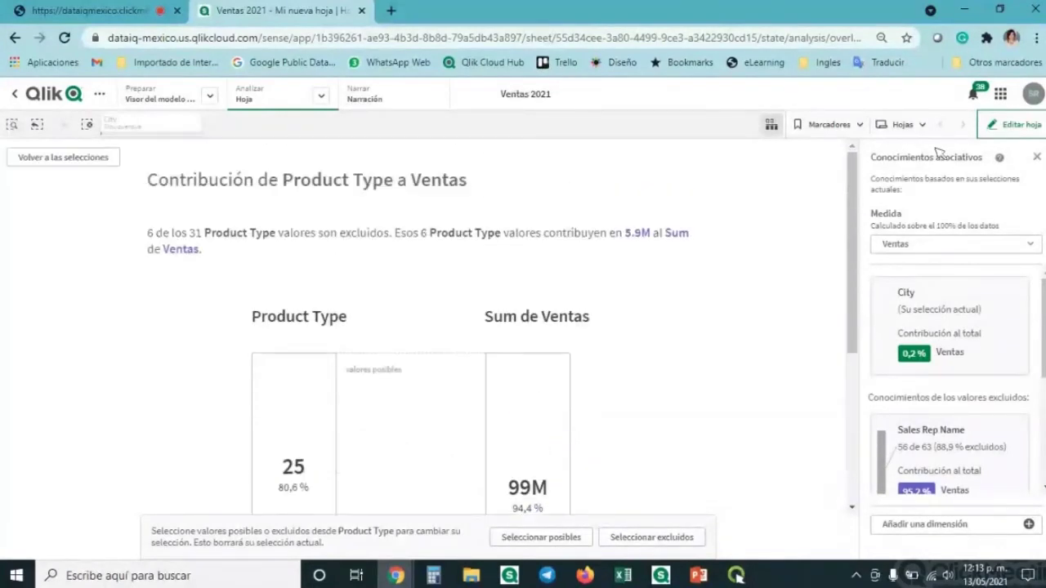
left_click(772, 124)
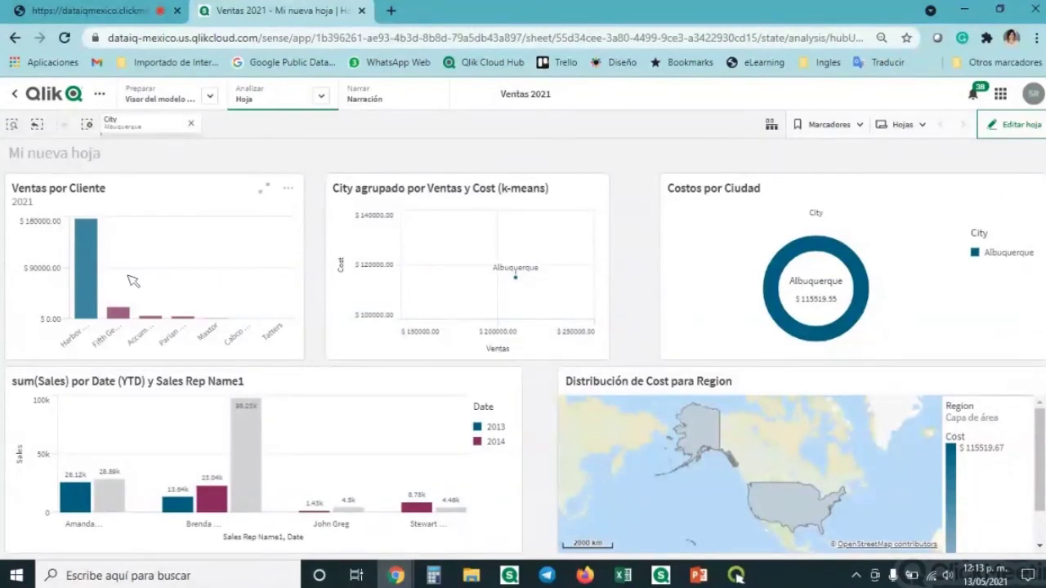
- Take a data storytelling snapshot of the Ventas por Cliente chart without adding an annotation
left_click(288, 189)
left_click(290, 190)
left_click(288, 190)
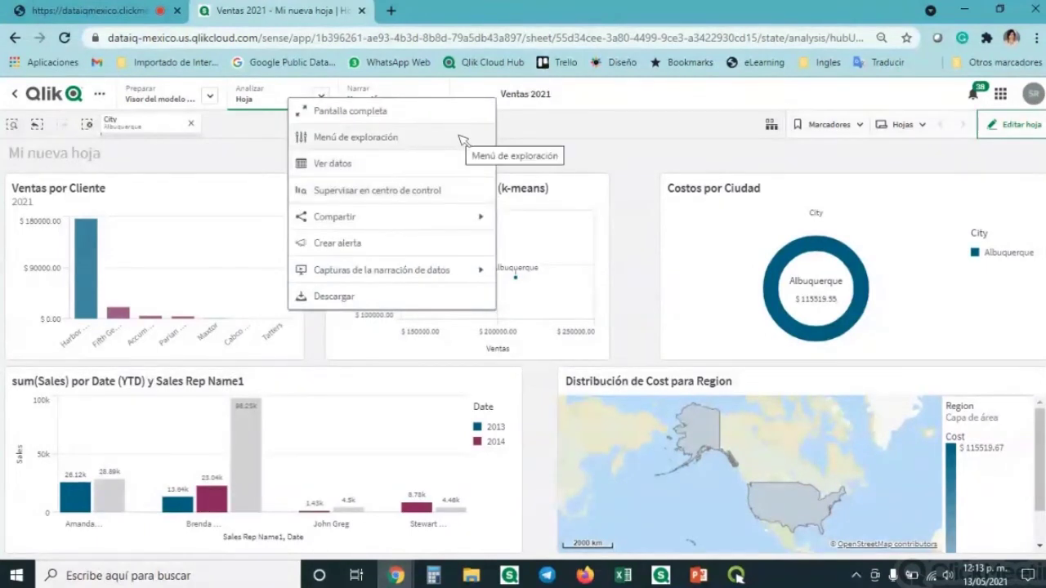
left_click(431, 270)
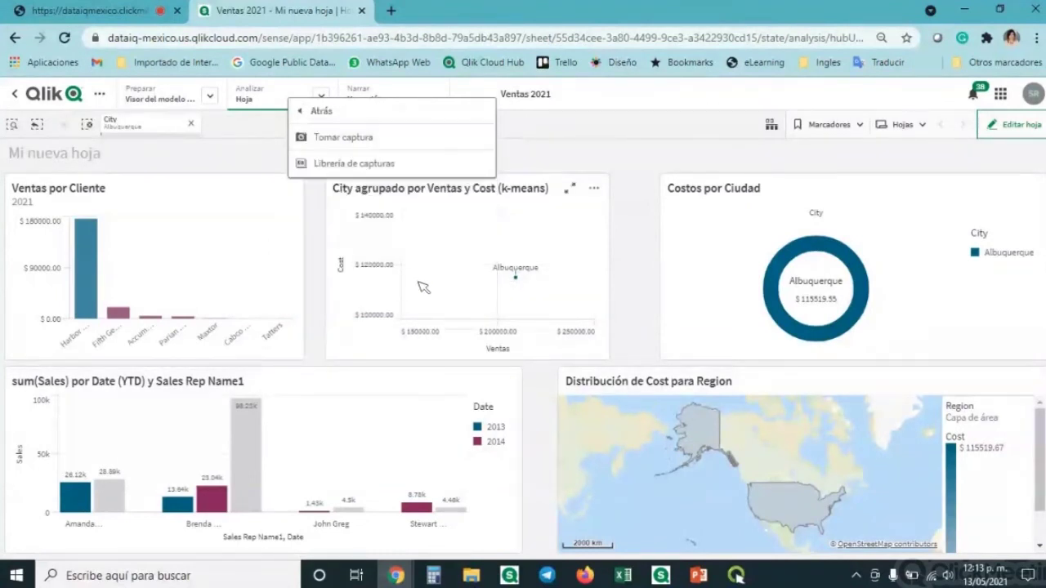
left_click(343, 137)
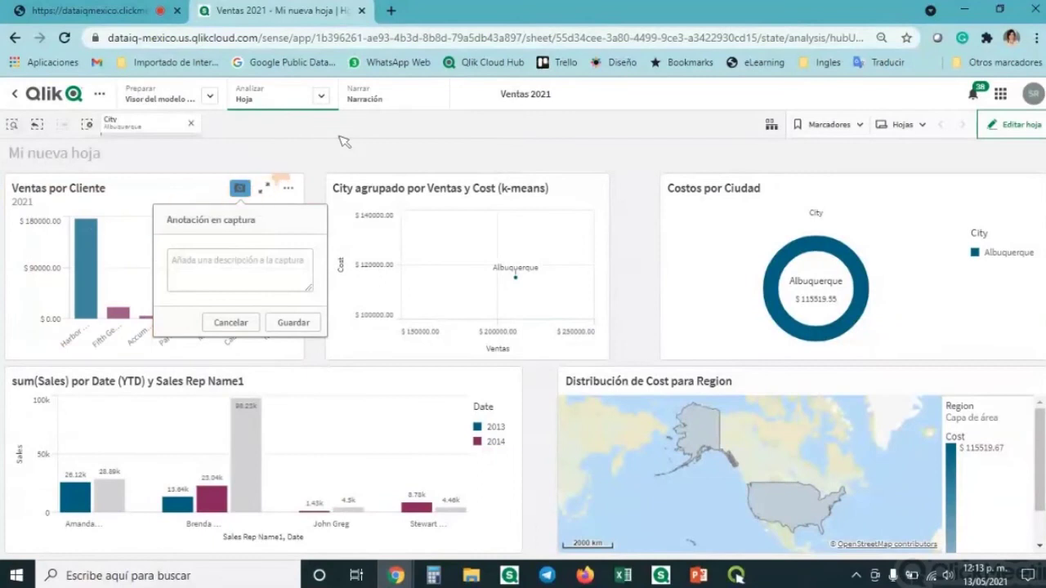
left_click(982, 402)
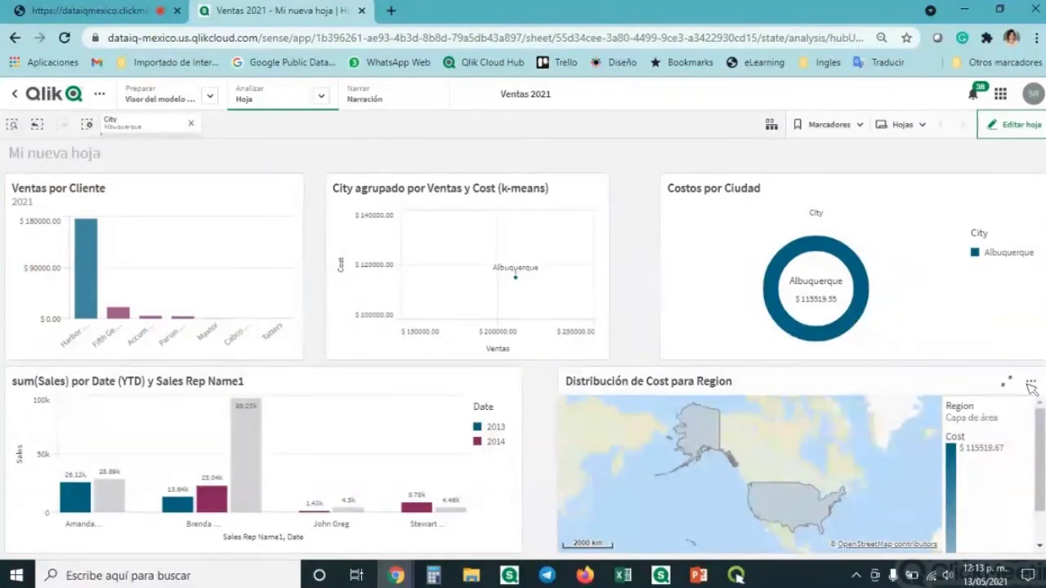
- Take a data storytelling snapshot of the Distribución de Cost para Region map
right_click(1028, 386)
left_click(968, 448)
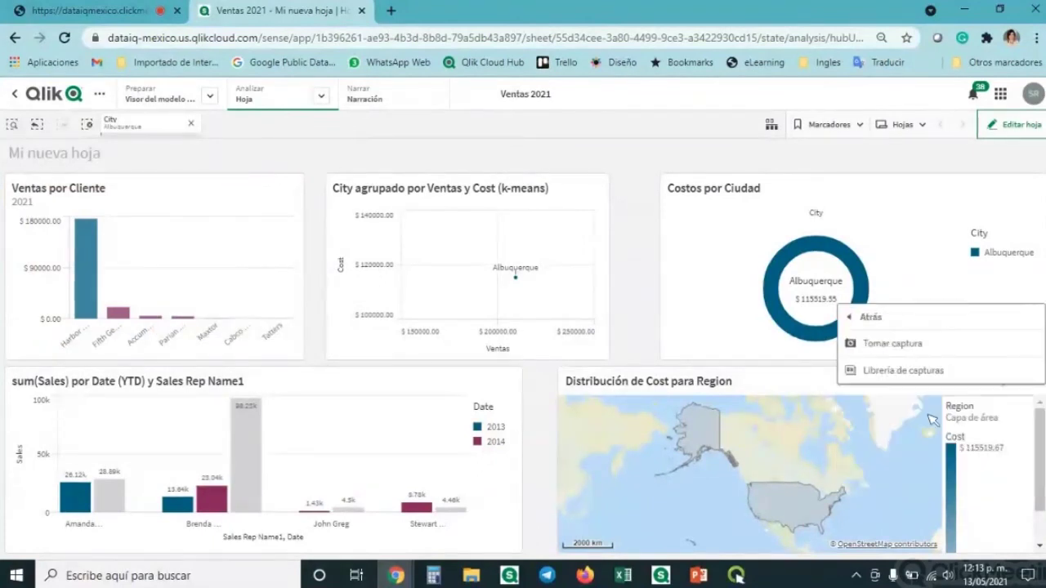
left_click(909, 349)
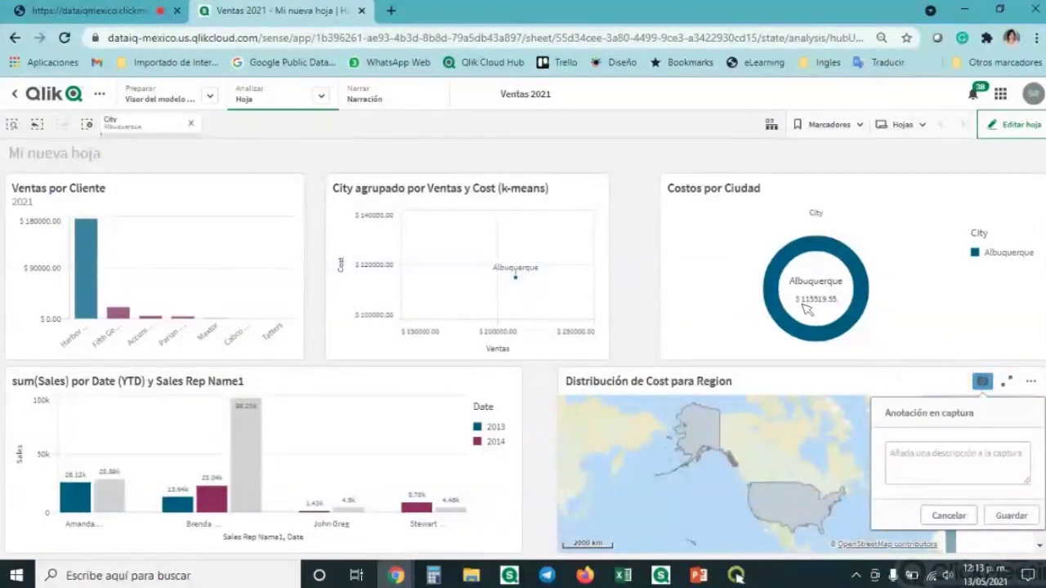
- Open the app's narration and place the Ventas por Cliente snapshot on the left half of the blank slide
left_click(378, 102)
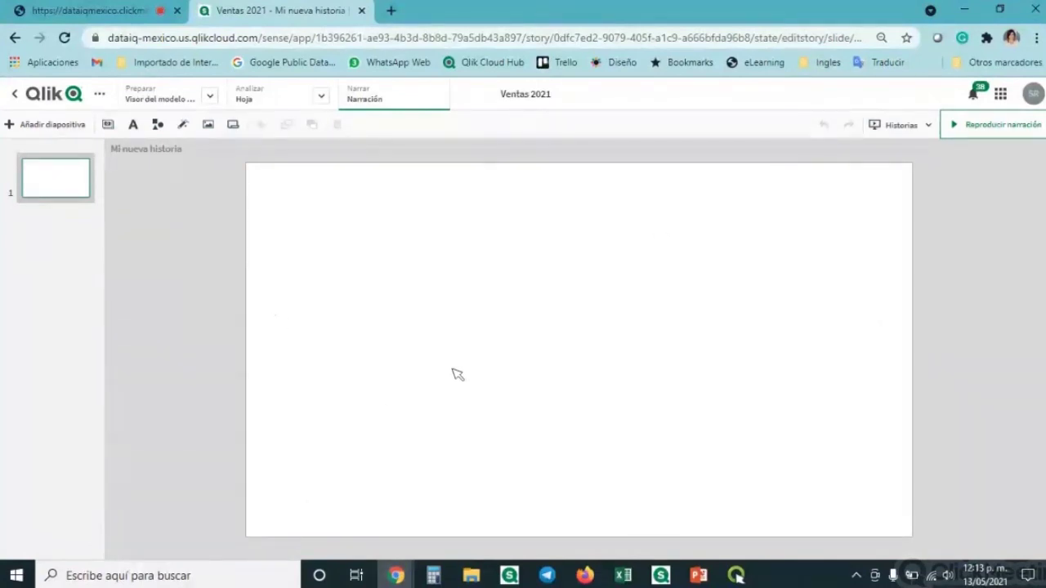
left_click(108, 125)
left_click_drag(92, 259, 415, 317)
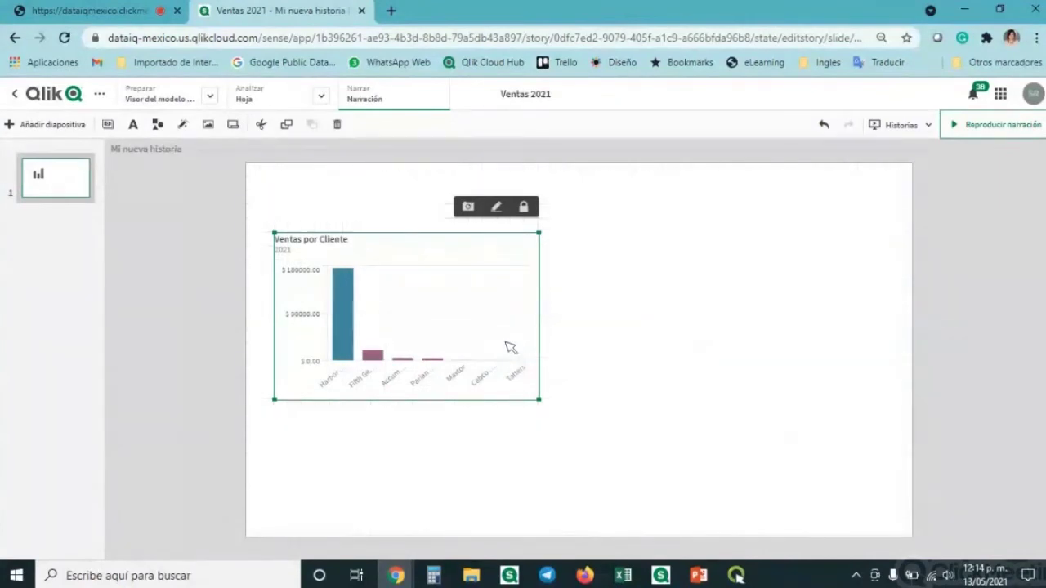
- Add the Distribución de Cost para Region snapshot to the slide and arrange it beside the Ventas por Cliente chart, shrinking the map to fit
left_click(108, 125)
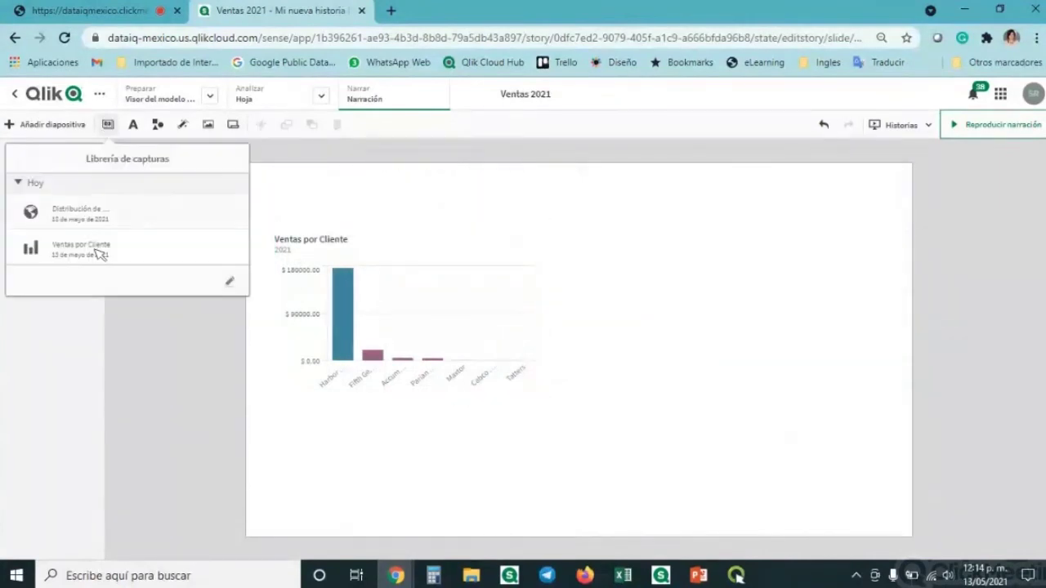
left_click_drag(74, 212, 523, 364)
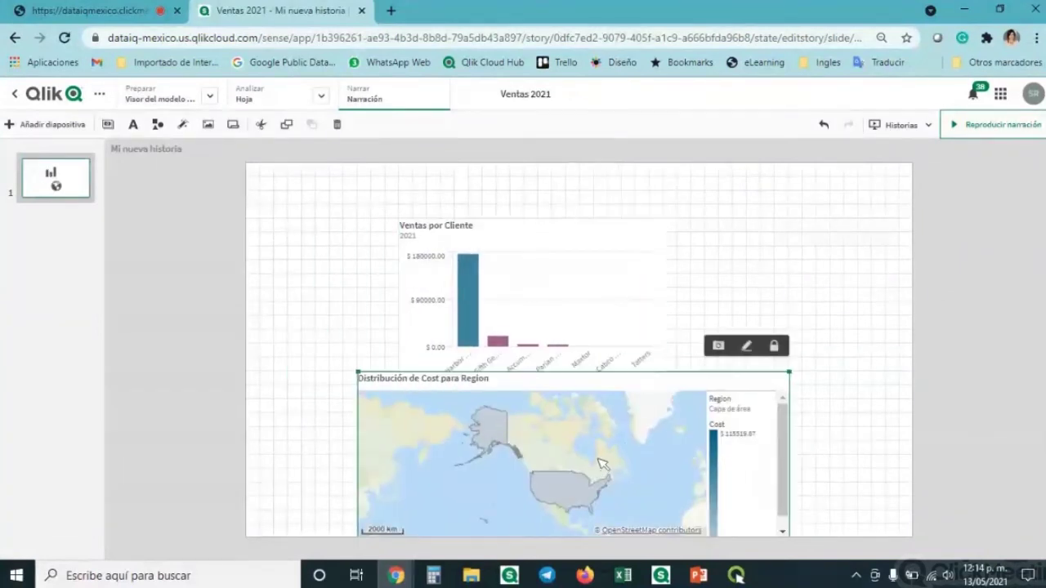
left_click(599, 311)
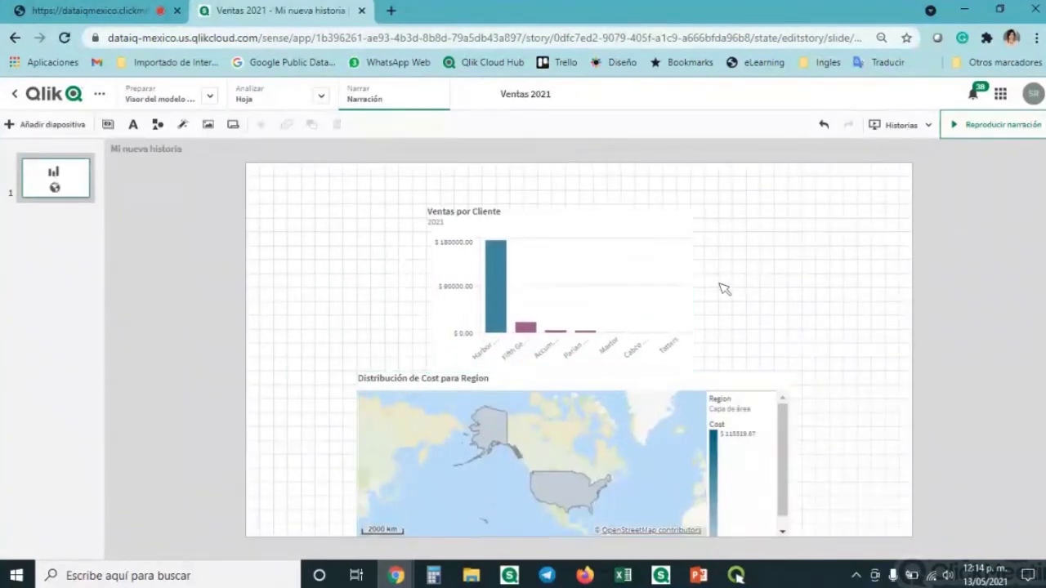
left_click_drag(360, 410, 644, 265)
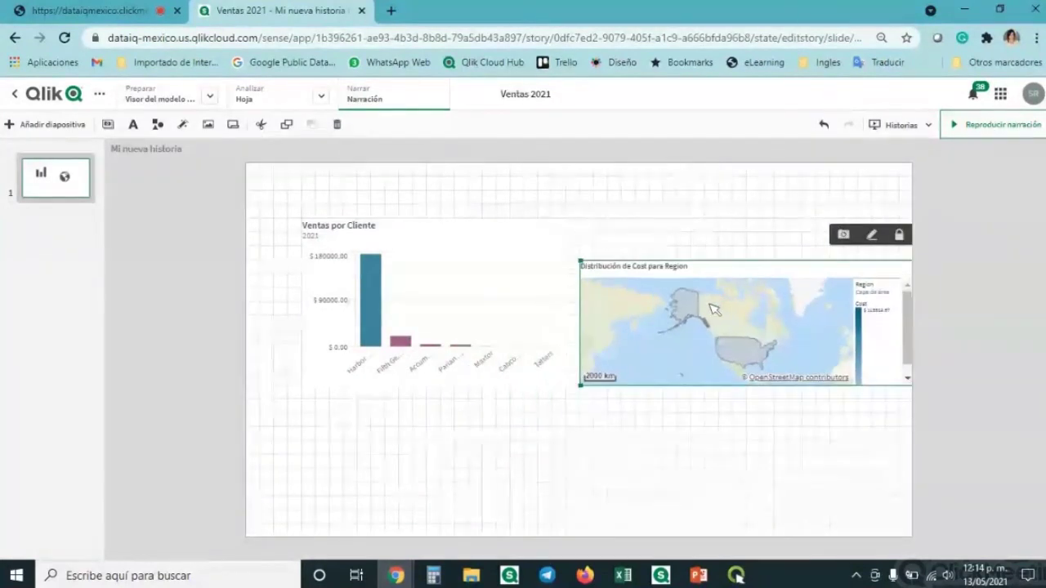
left_click(423, 357)
left_click_drag(742, 337, 719, 362)
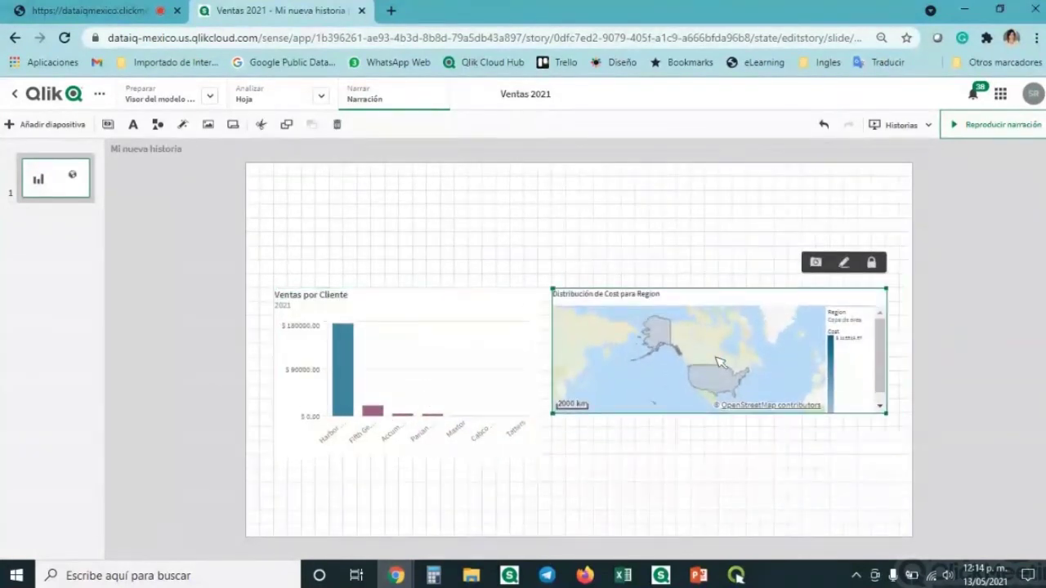
left_click(719, 438)
- Add a title text object above the two charts on the slide reading "Análisis de Clientes"
left_click(135, 126)
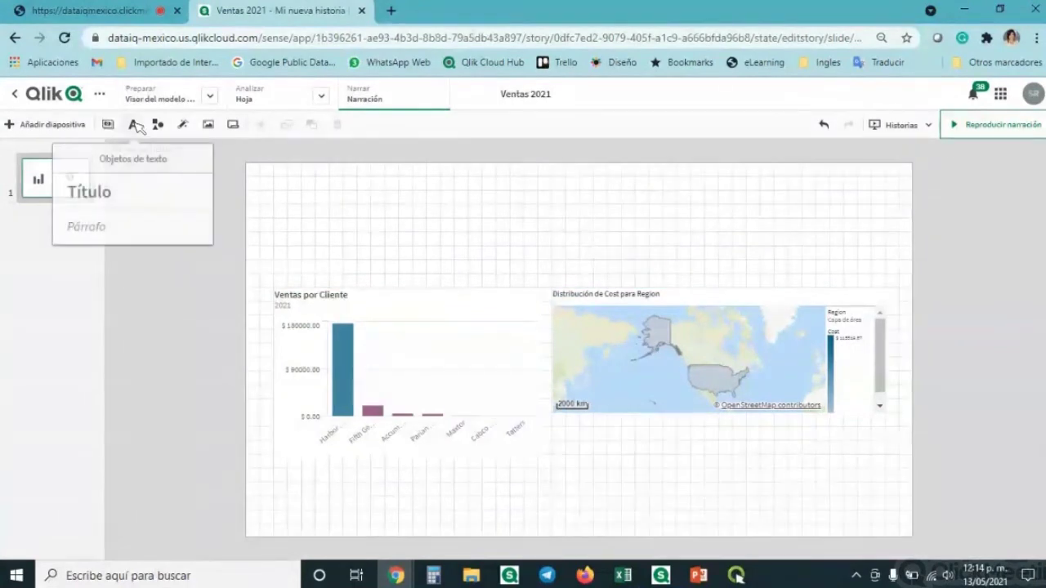
left_click_drag(124, 193, 572, 203)
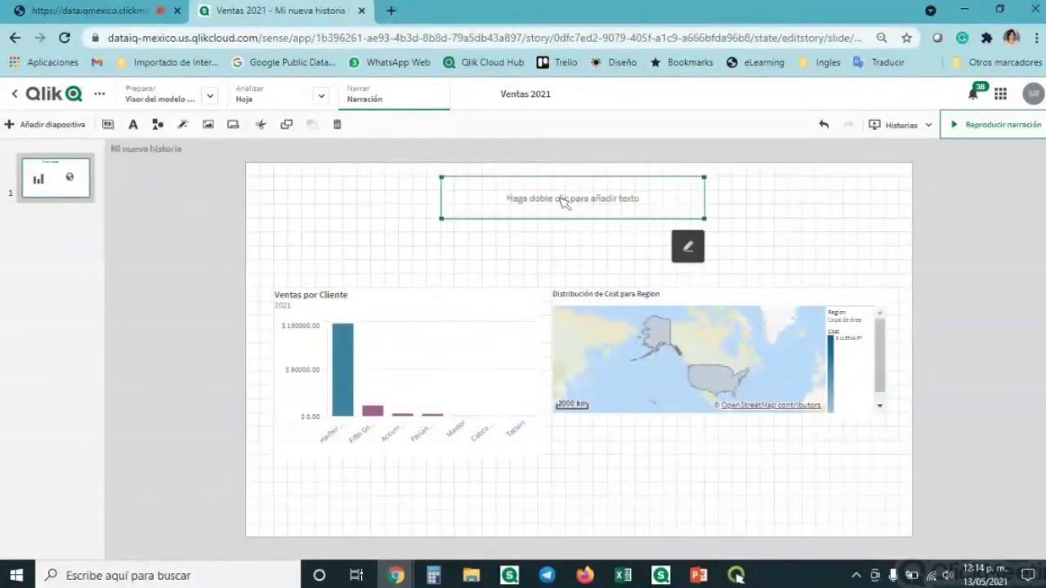
double_click(562, 202)
type("An")
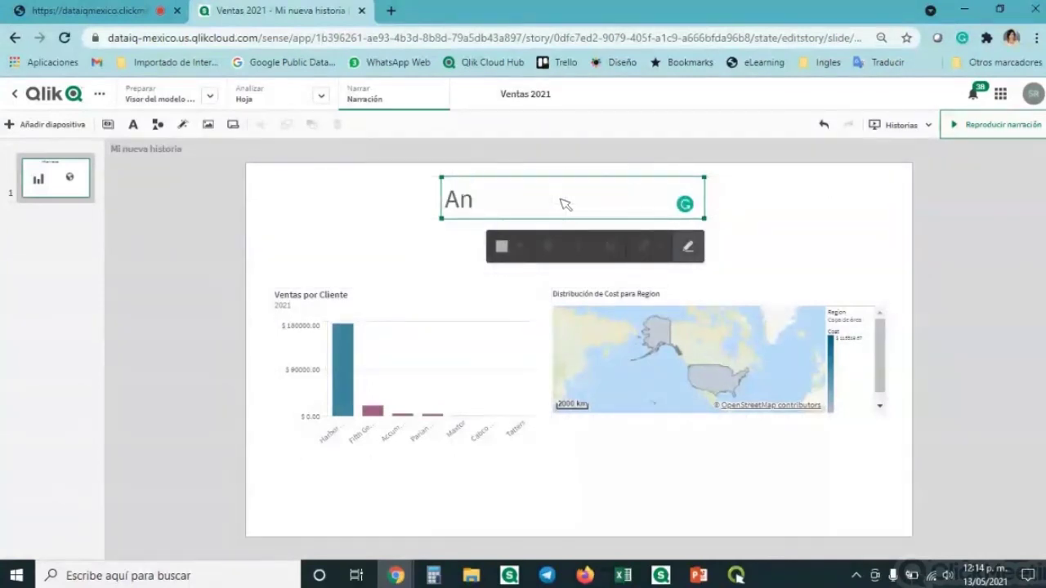
type("álisis de C")
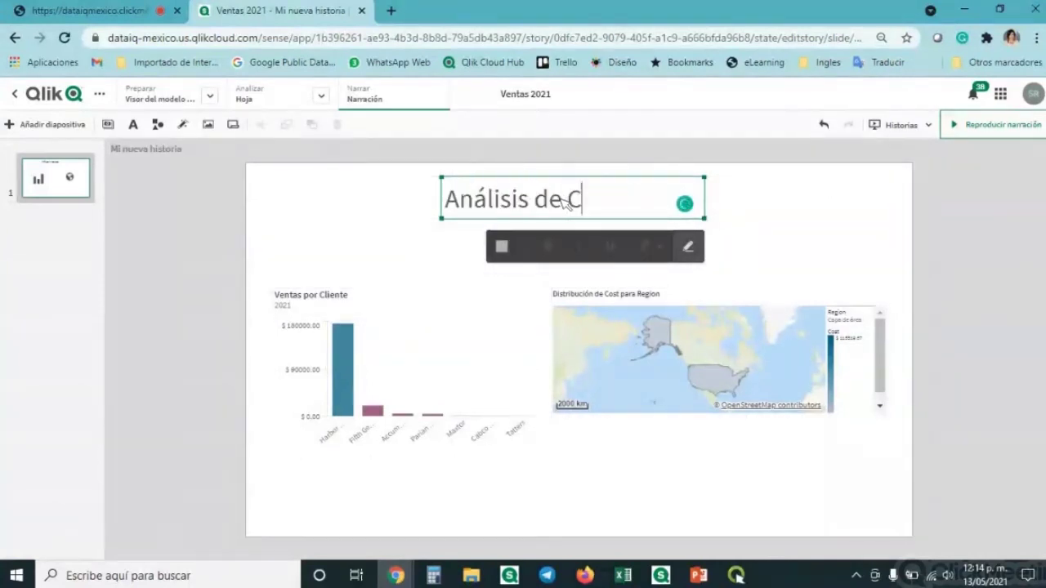
type("lientes")
left_click(805, 241)
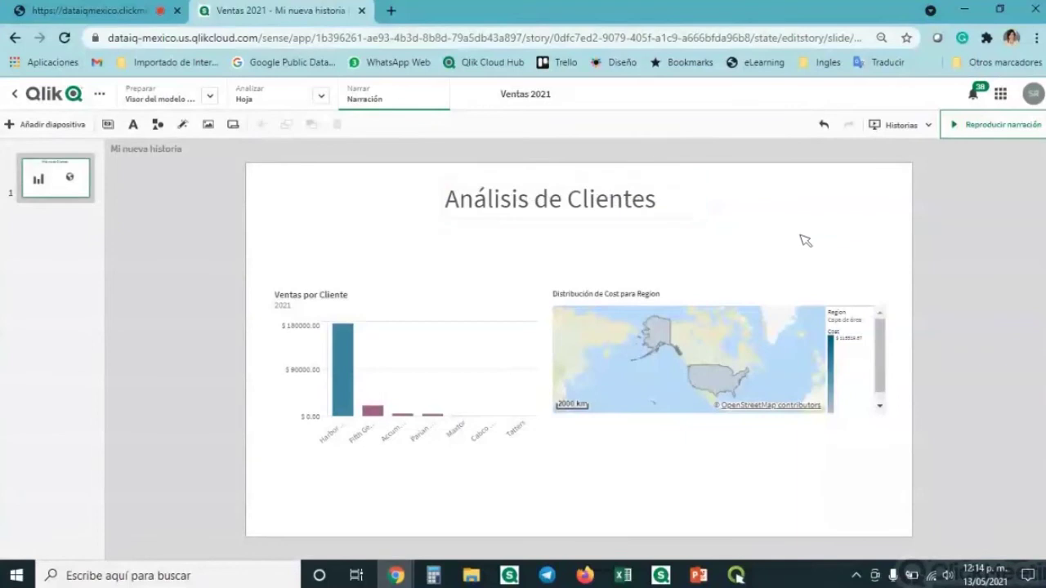
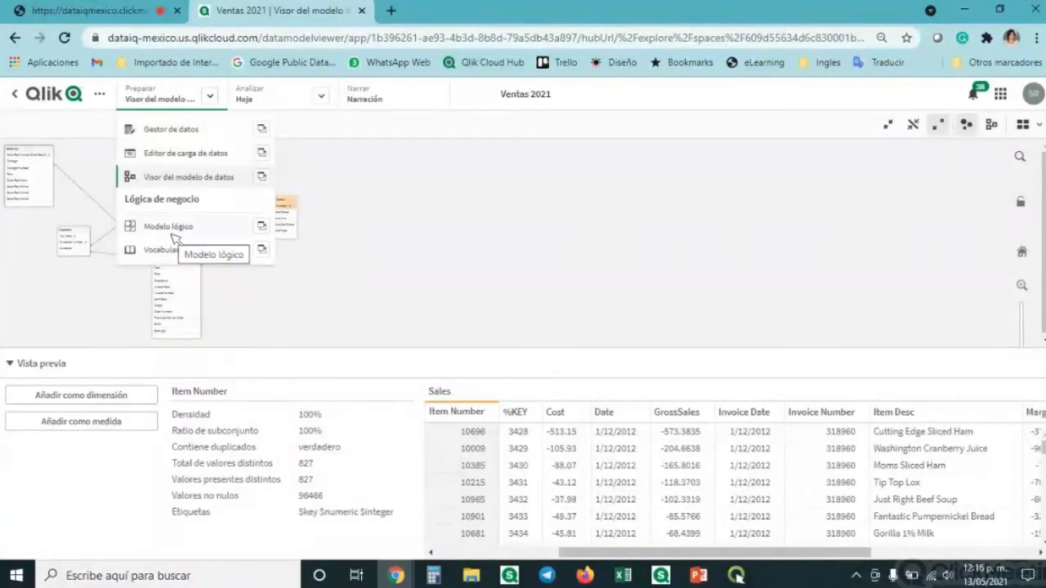
- Open the app's logical model from the business logic options, continue past the introduction, and review the general overview
left_click(186, 232)
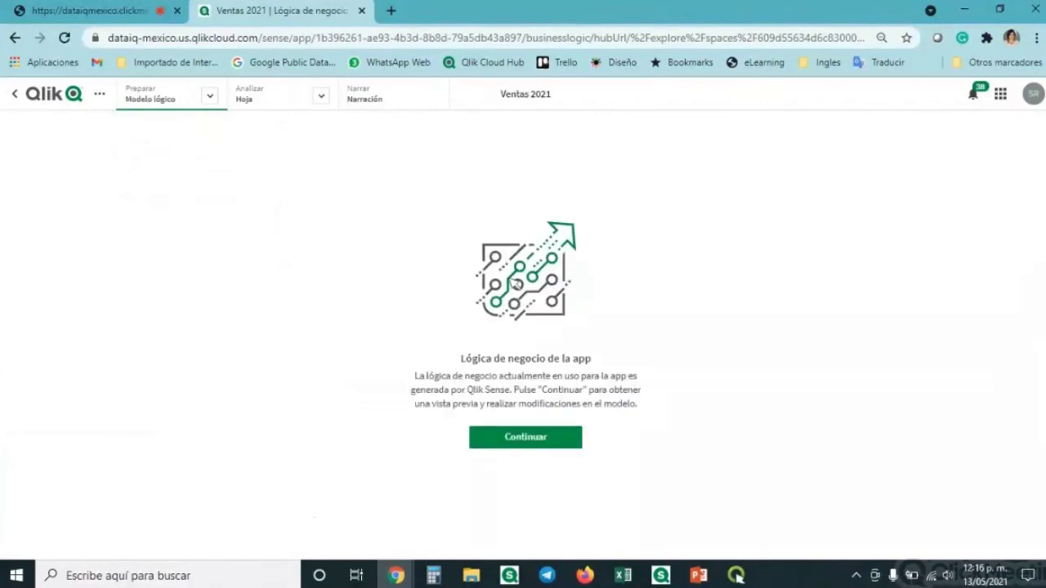
left_click(544, 439)
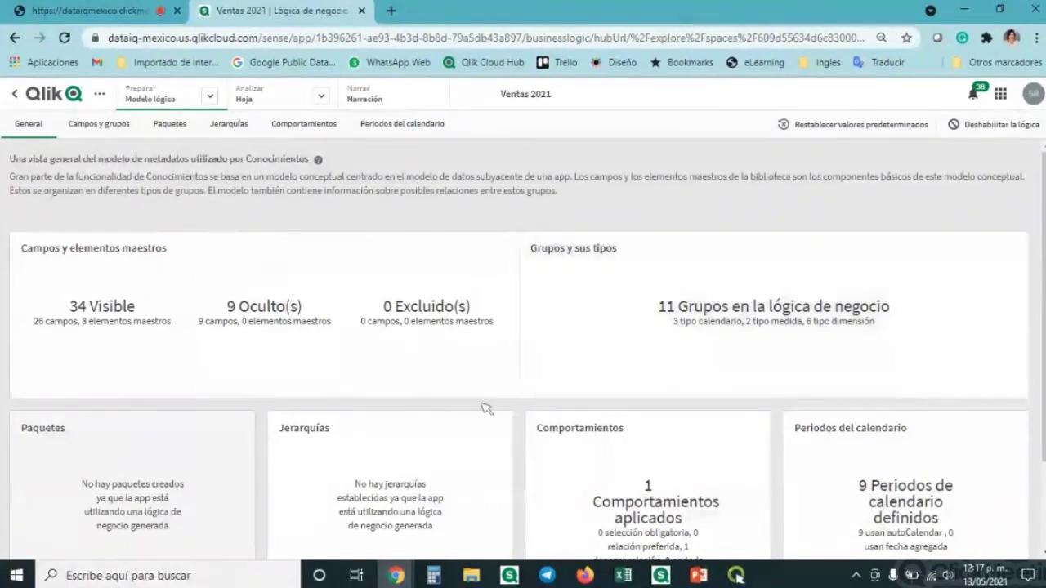
scroll(360, 394, "down", 1)
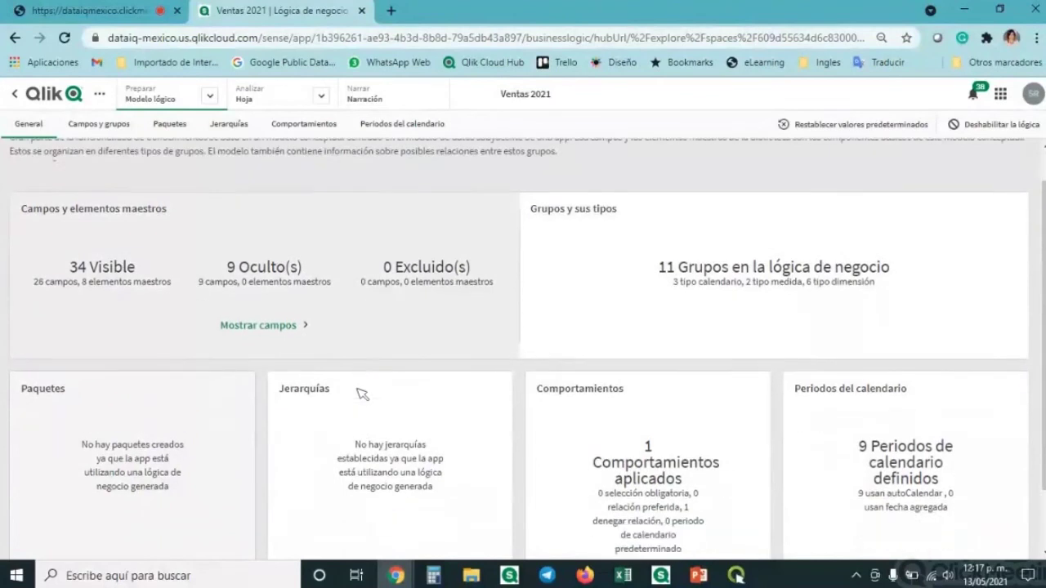
scroll(360, 396, "down", 1)
scroll(327, 394, "up", 2)
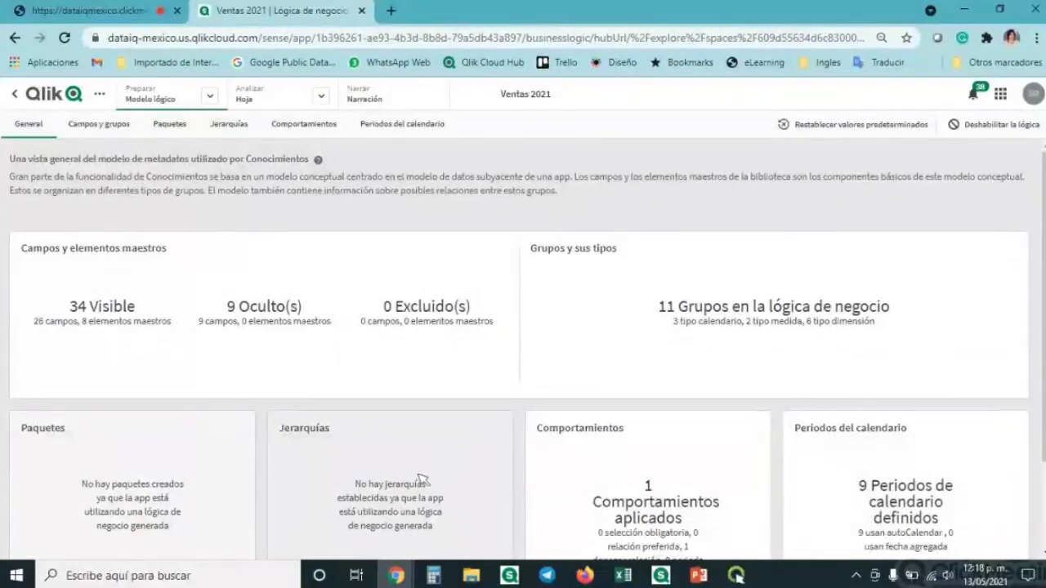
- Open the fields and groups of the logical model and review the listed fields with their visibility settings
mouse_move(232, 288)
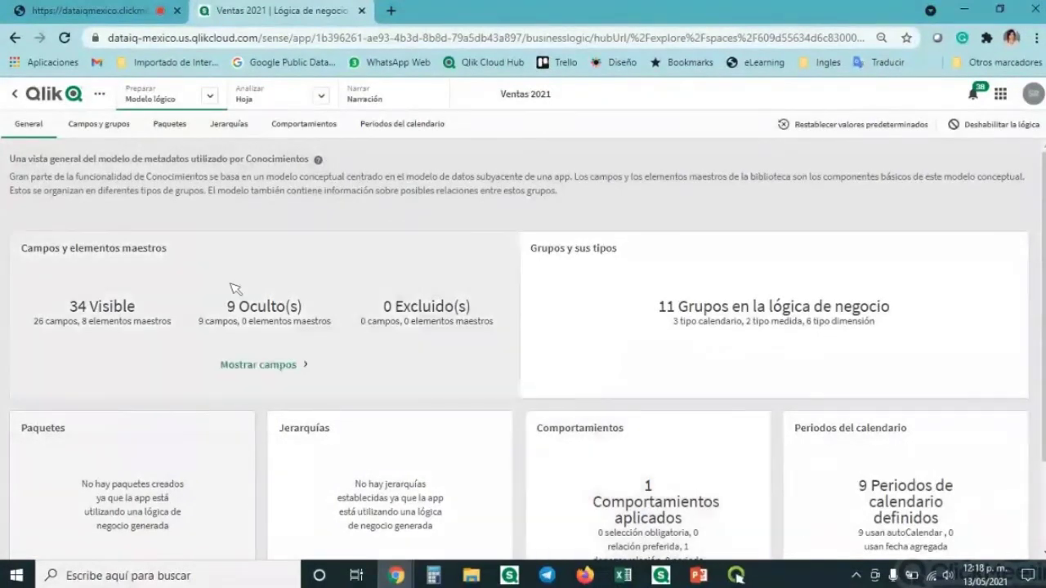
left_click(102, 266)
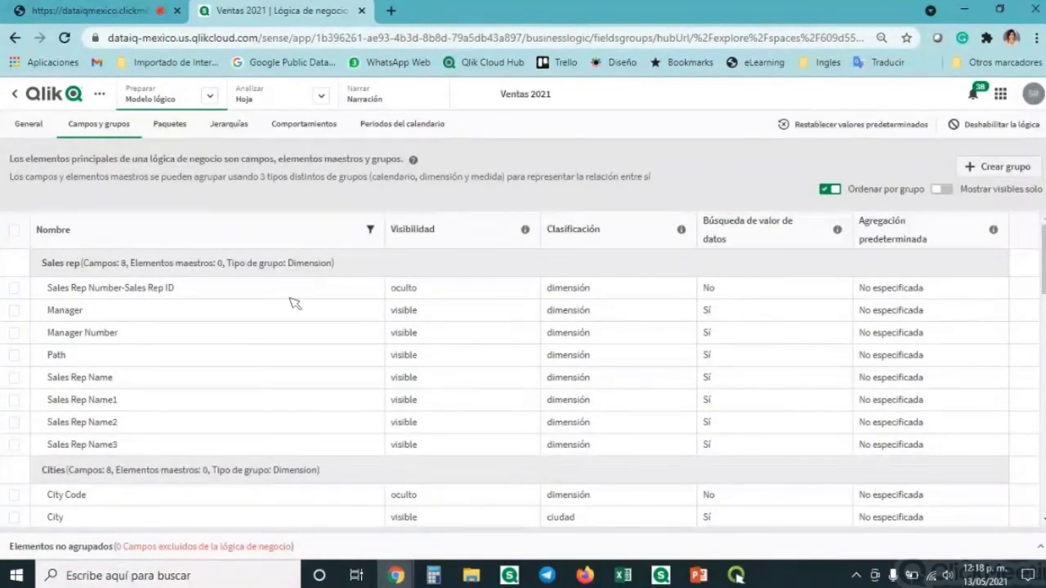
scroll(277, 372, "down", 5)
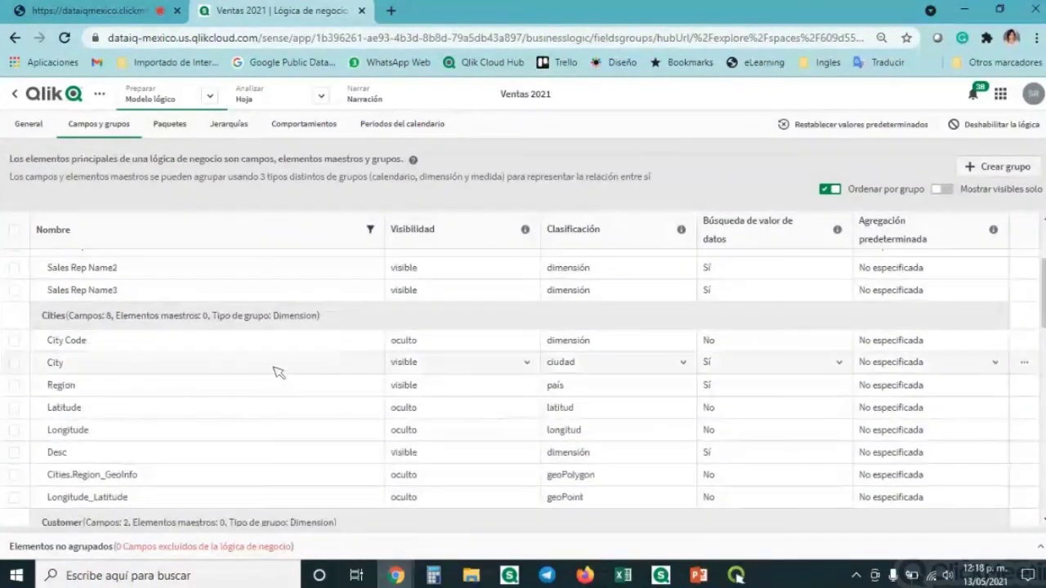
scroll(277, 373, "down", 8)
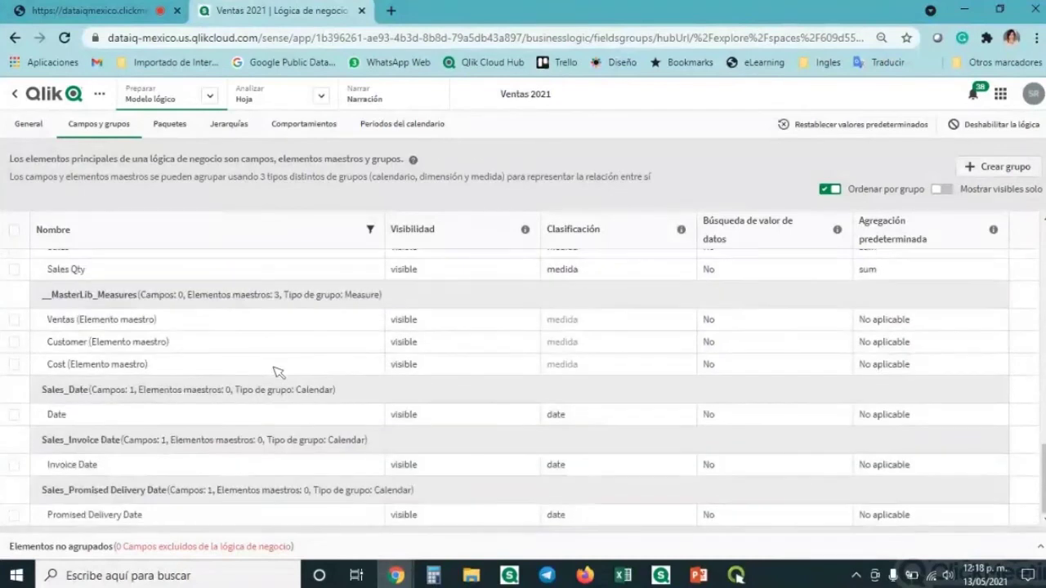
scroll(274, 376, "up", 10)
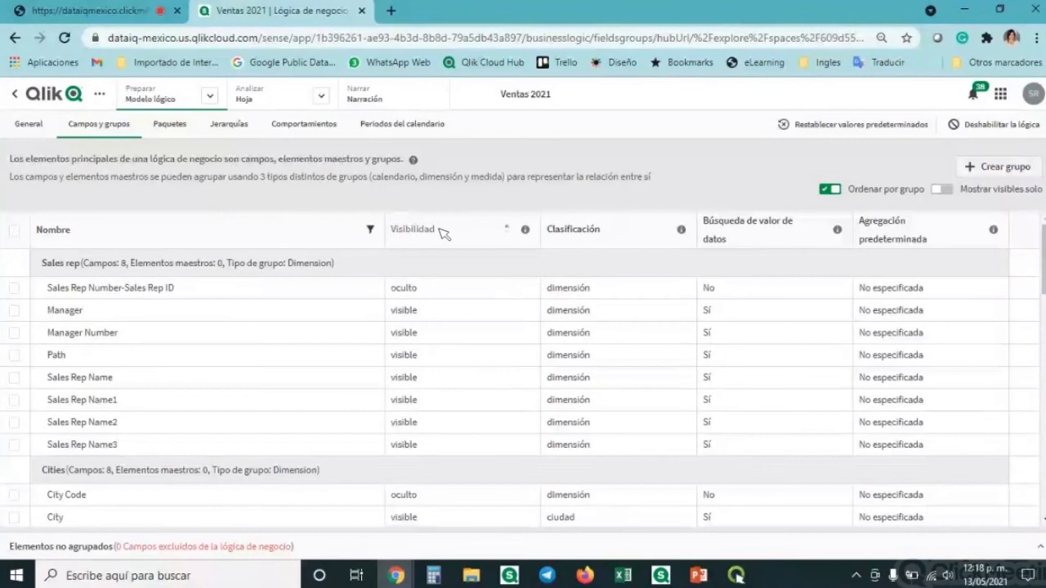
mouse_move(426, 295)
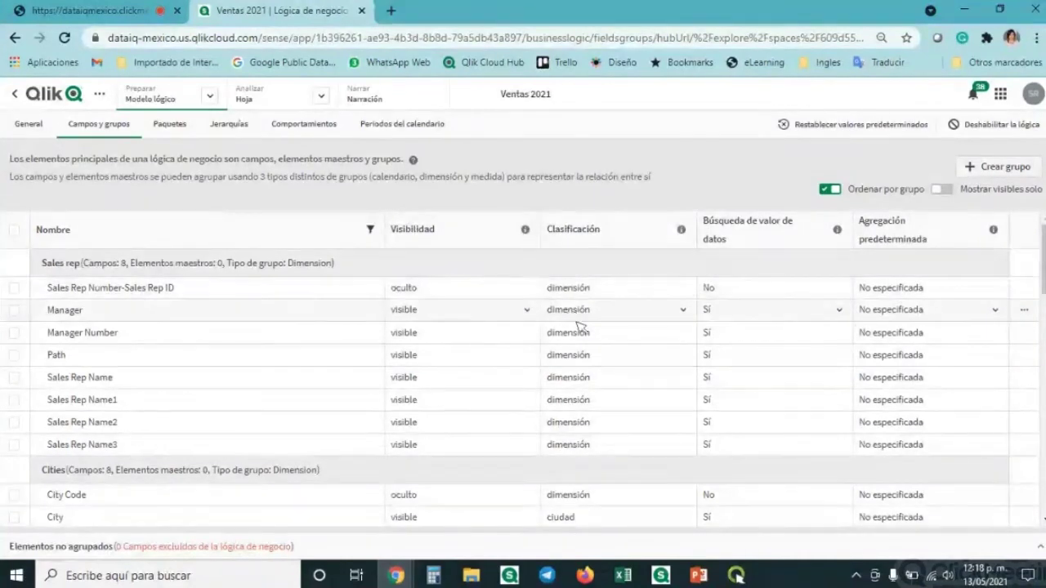
- Classify the Sales Rep Number-Sales Rep ID field as ciudad, and return its classification to dimensión
left_click(683, 289)
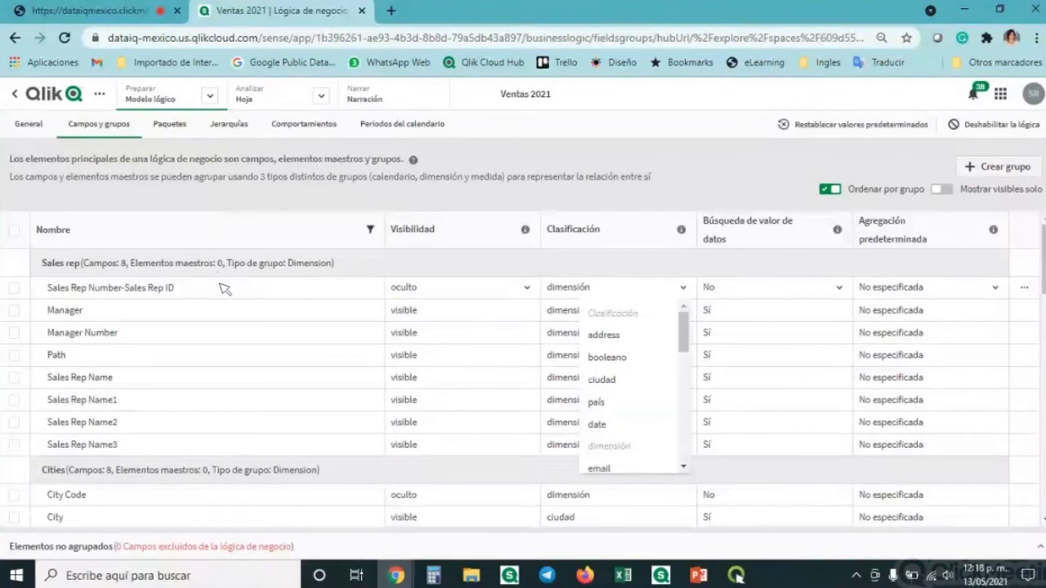
left_click(608, 386)
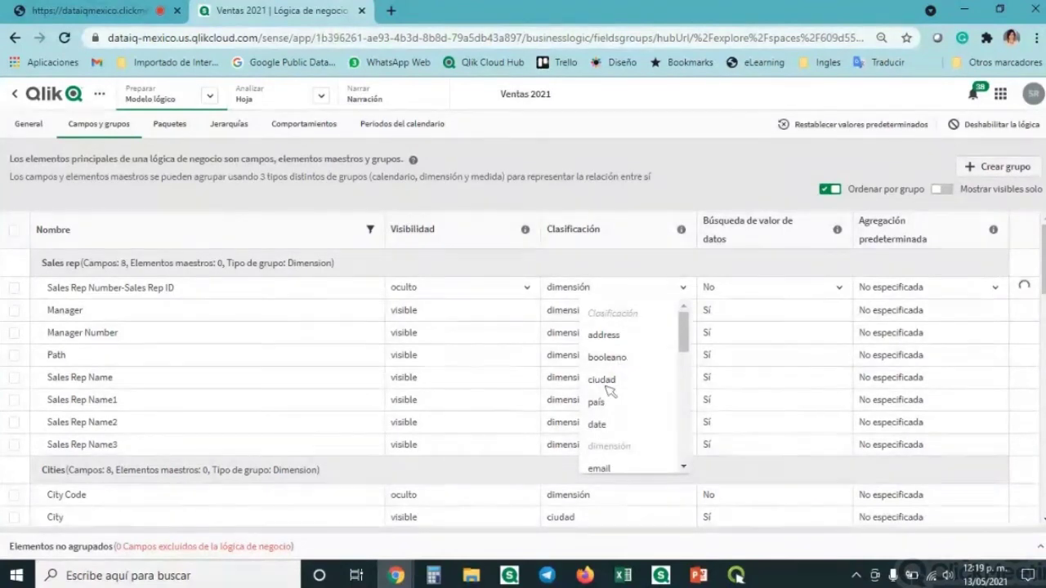
left_click(610, 381)
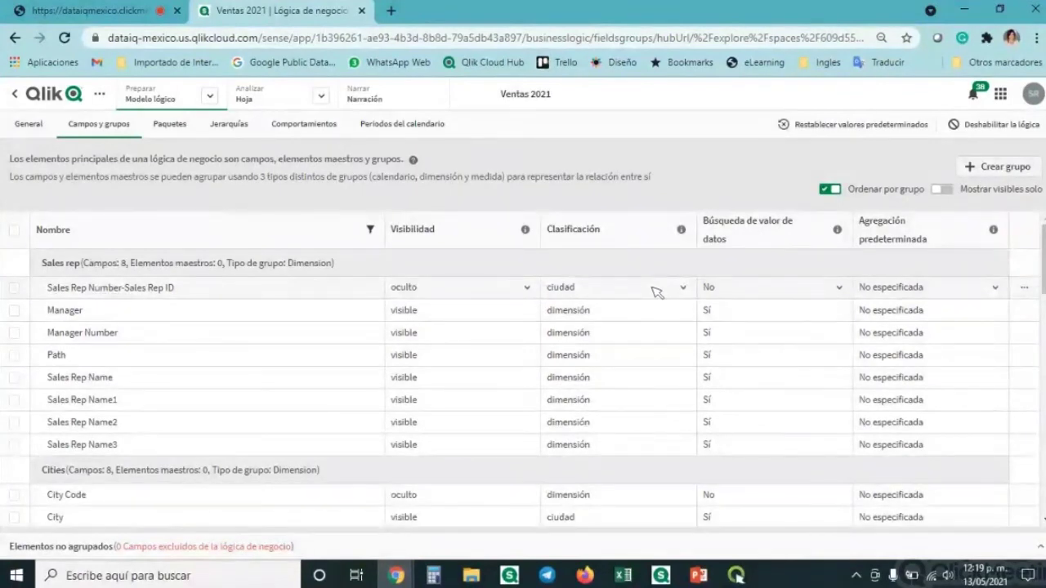
left_click(684, 288)
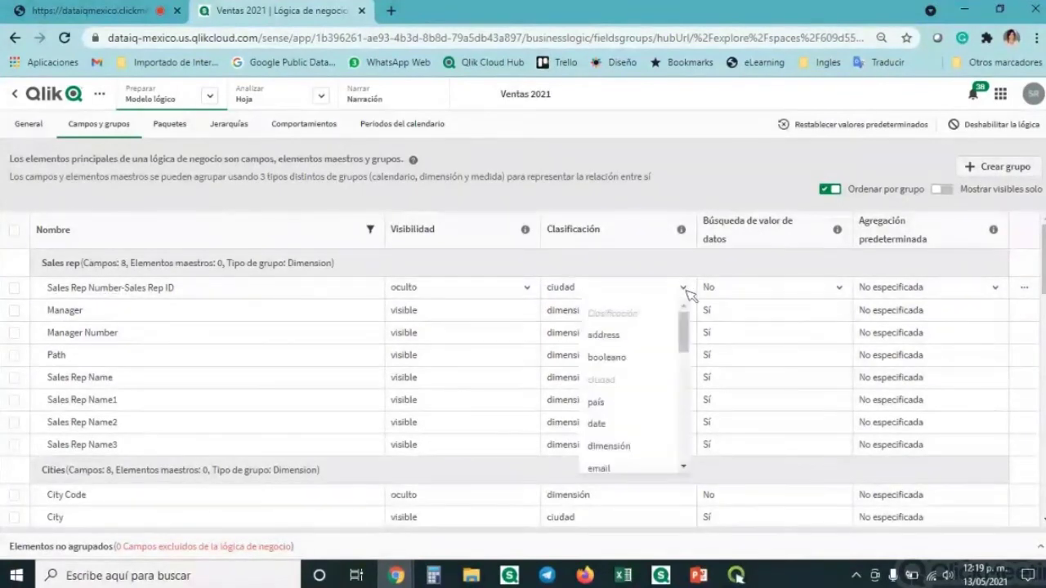
scroll(633, 392, "down", 3)
scroll(651, 397, "up", 2)
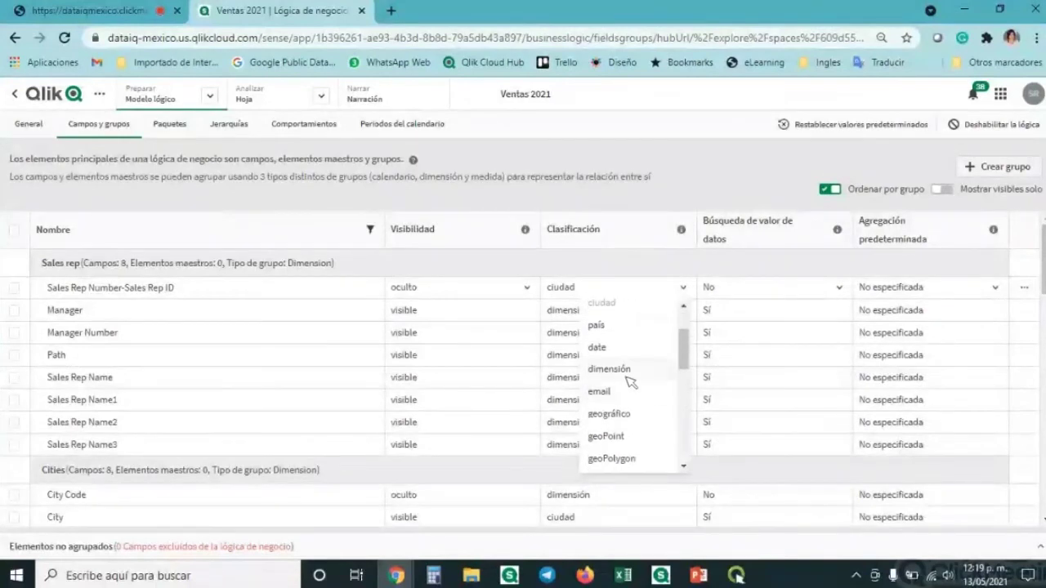
left_click(608, 368)
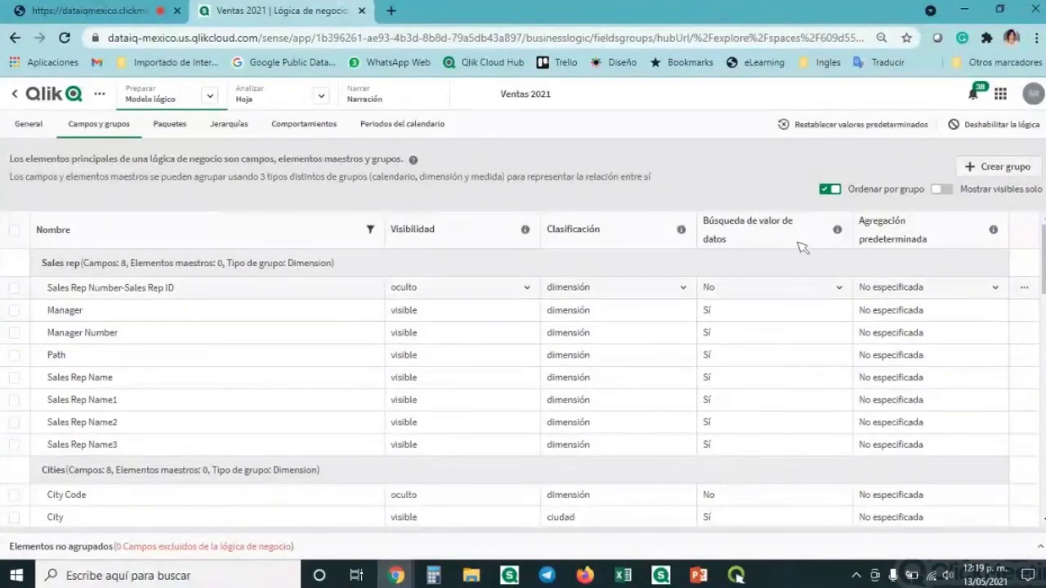
- Review the data value lookup and default aggregation options for Sales Rep Number-Sales Rep ID without changing them
left_click(839, 287)
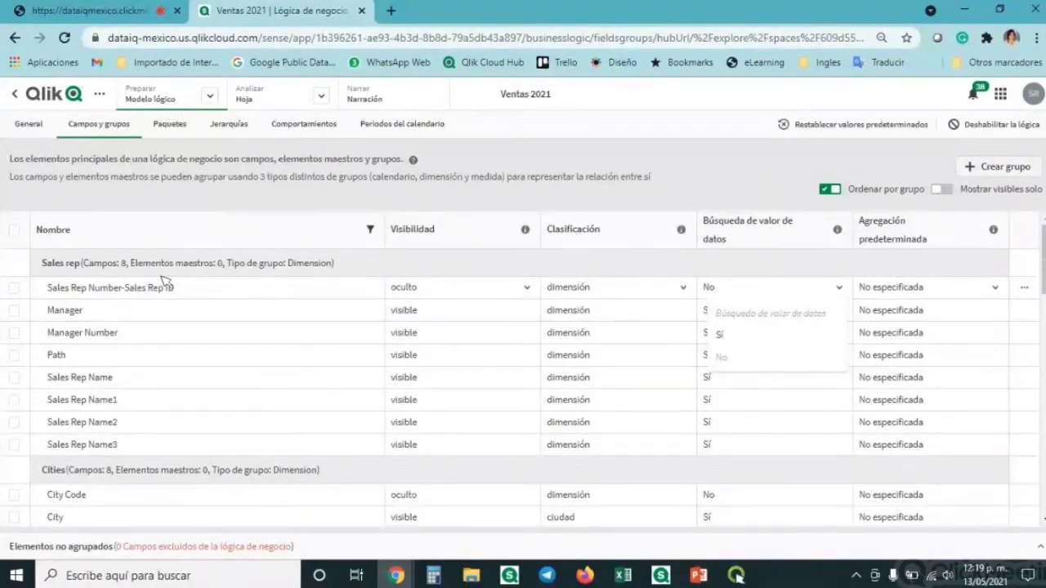
left_click(758, 244)
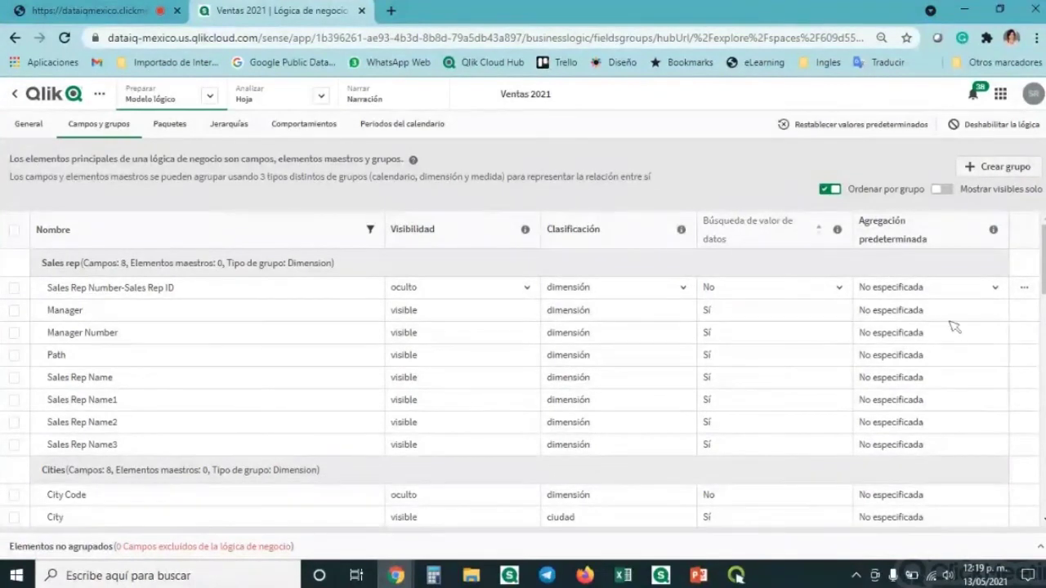
left_click(996, 289)
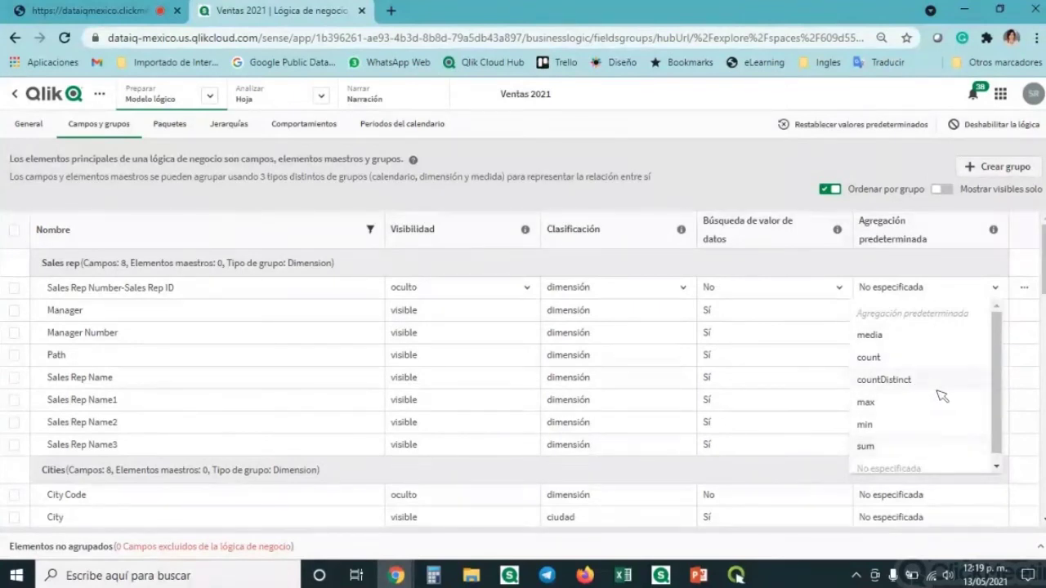
scroll(940, 391, "down", 1)
left_click(764, 161)
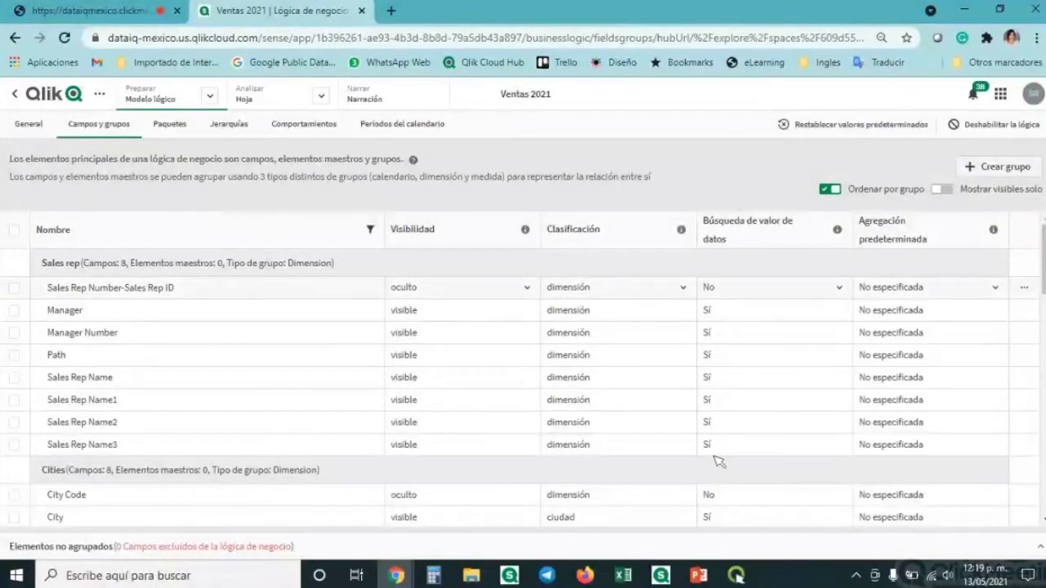
- Review the remaining field groups from Cities through Sales and the master library measures, comparing their classifications and default aggregations
scroll(693, 449, "down", 4)
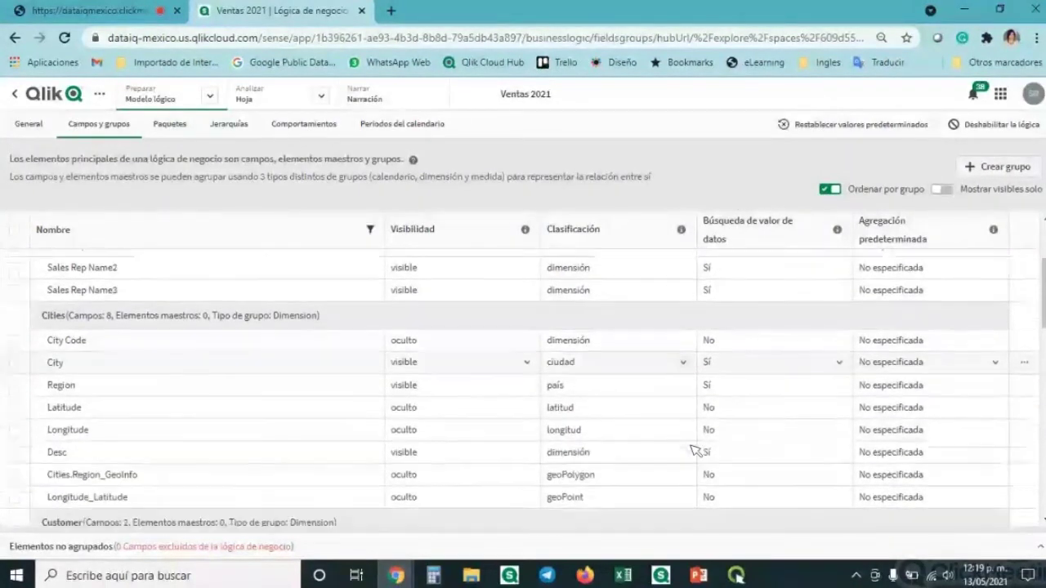
scroll(290, 397, "down", 6)
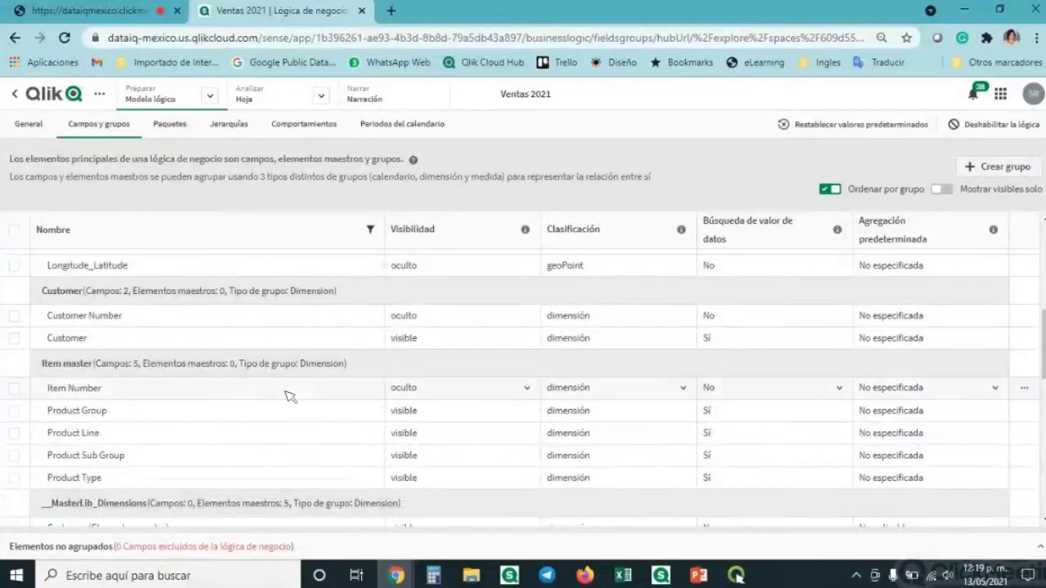
scroll(290, 396, "down", 8)
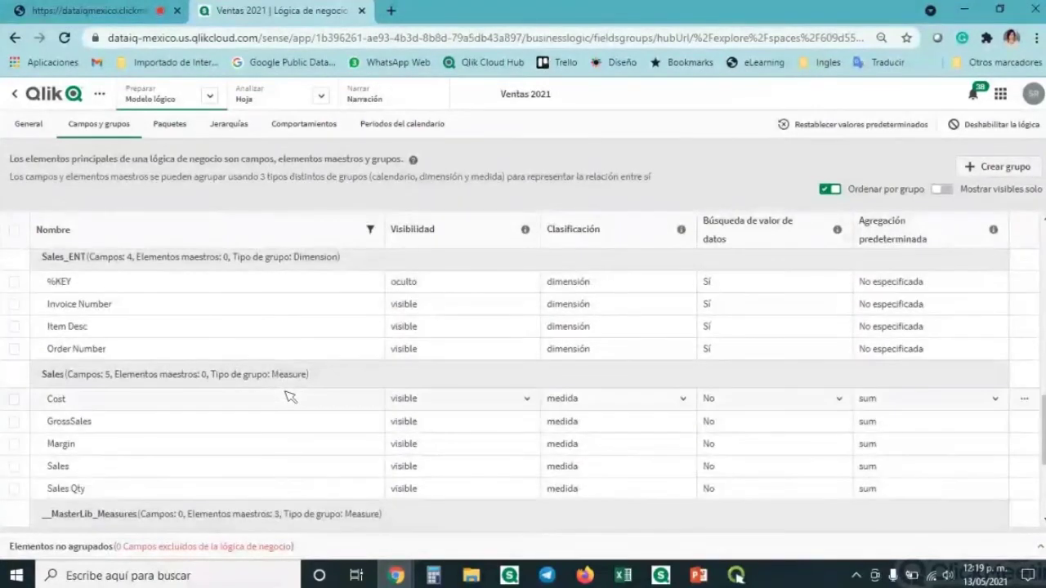
scroll(290, 397, "down", 4)
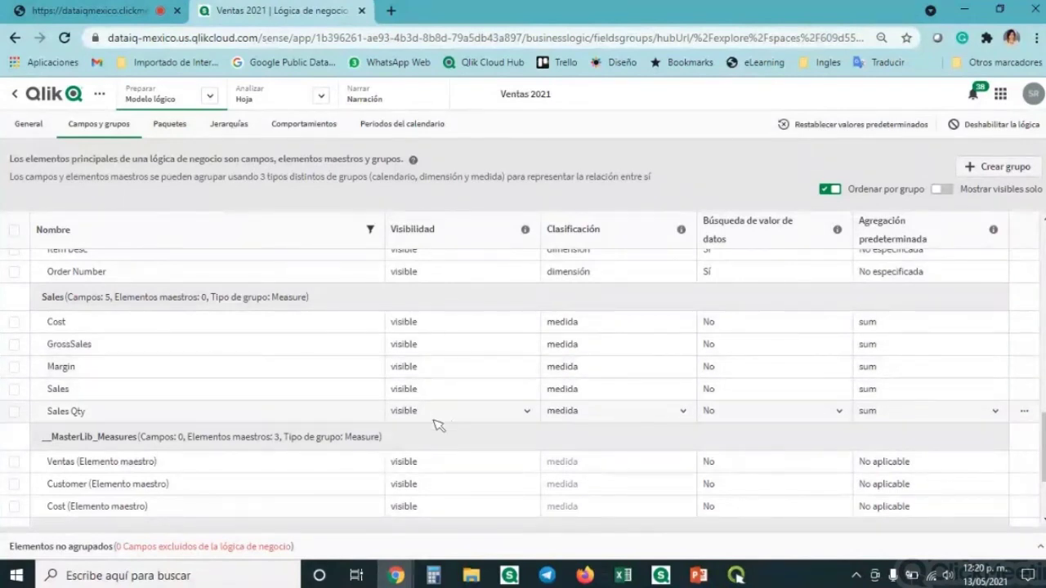
- Review the master measures and the Sales_Date, Sales_Invoice Date and Sales_Promised Delivery Date calendar groups in the field list
scroll(439, 428, "down", 1)
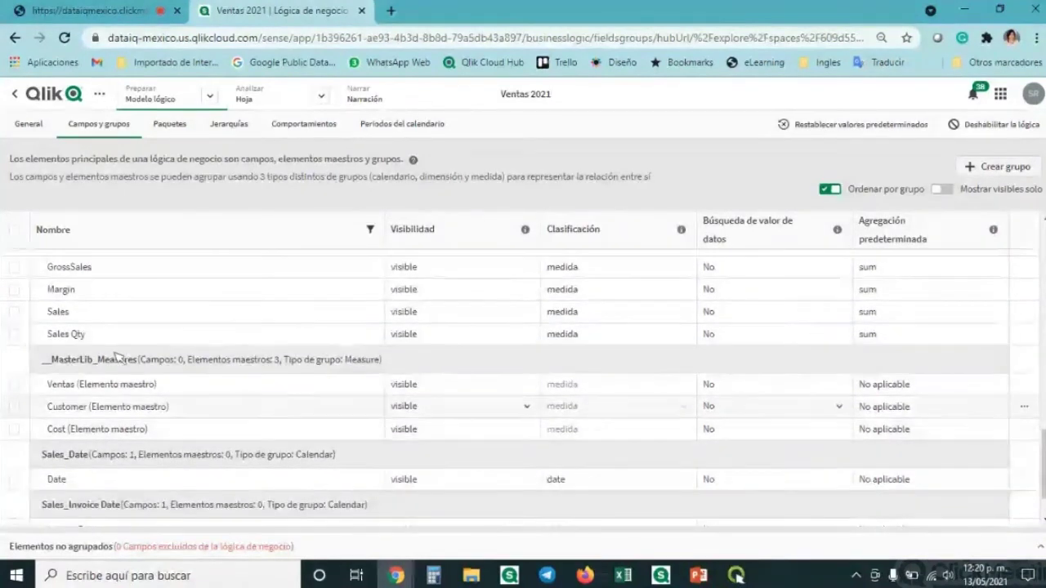
scroll(249, 412, "down", 1)
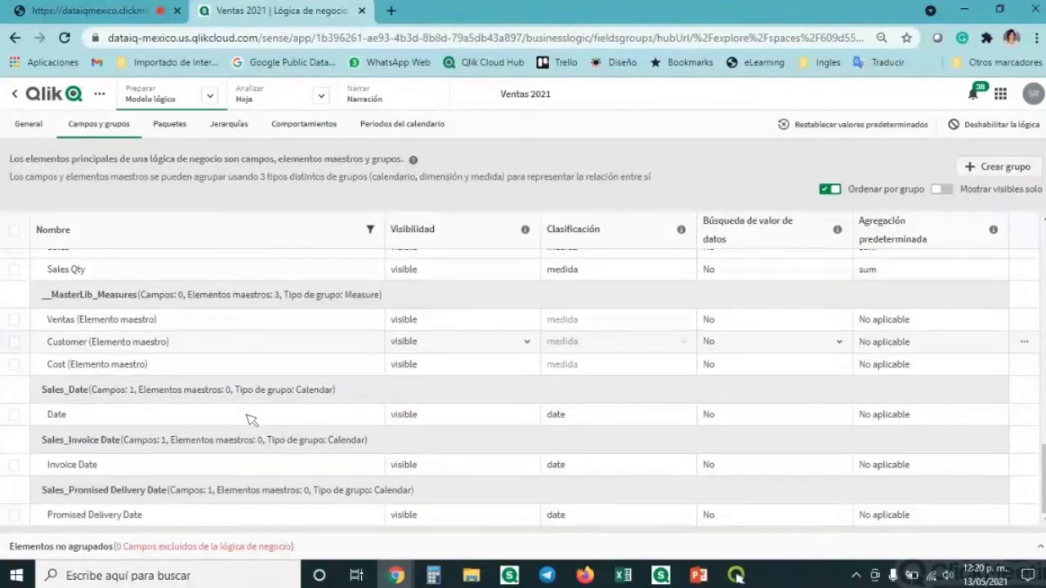
scroll(555, 468, "up", 15)
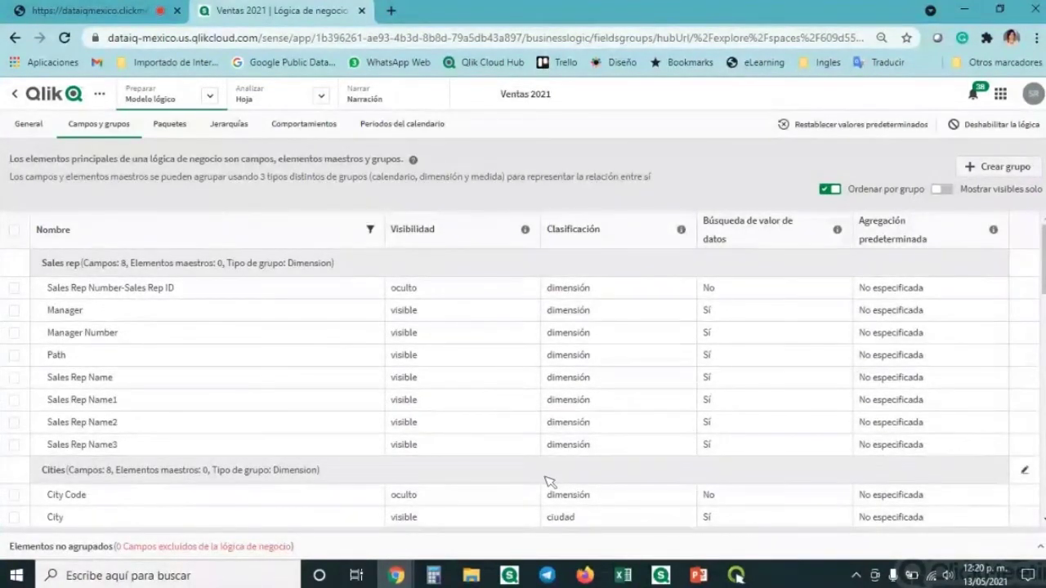
- Start a new package in the logical model and add the Sales and Sales_Date groups to it
left_click(172, 134)
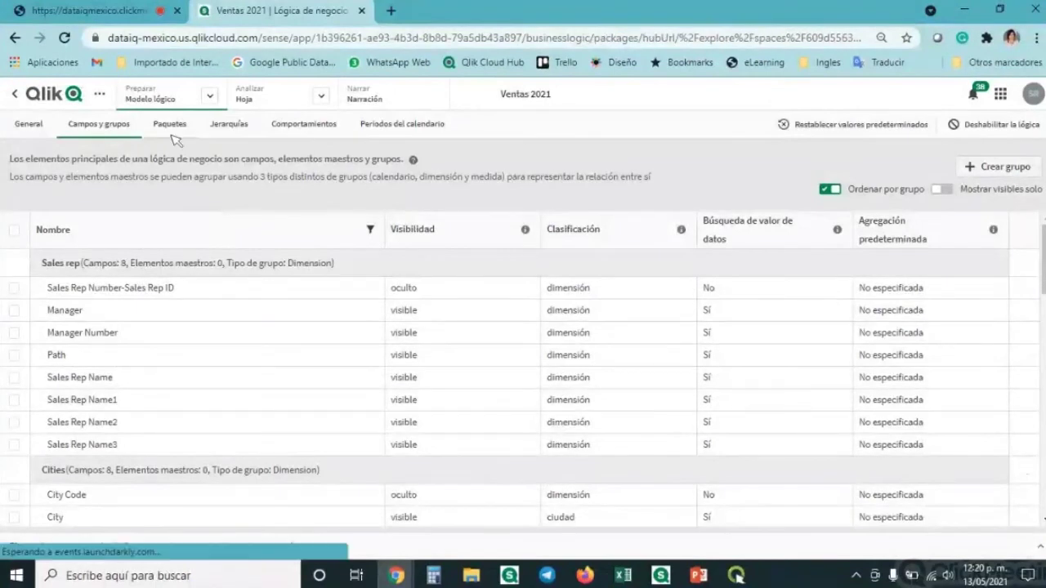
left_click(535, 399)
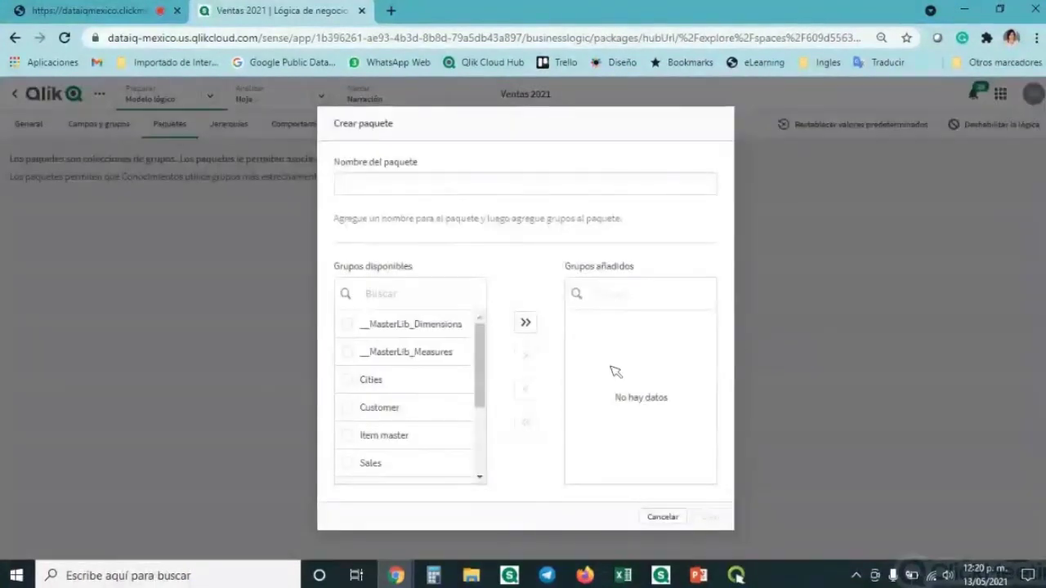
scroll(465, 382, "down", 3)
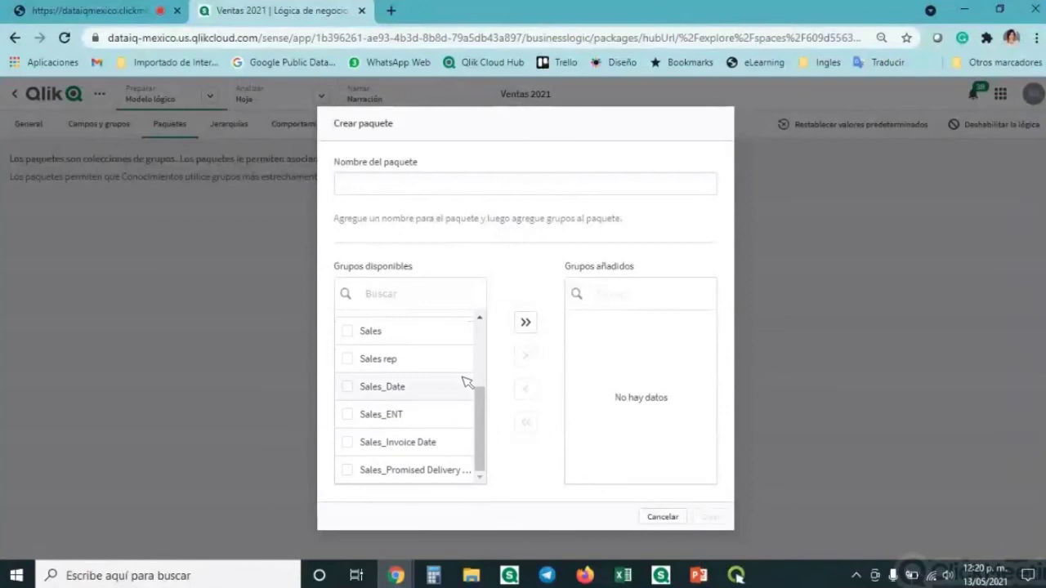
scroll(443, 436, "up", 3)
scroll(444, 441, "down", 2)
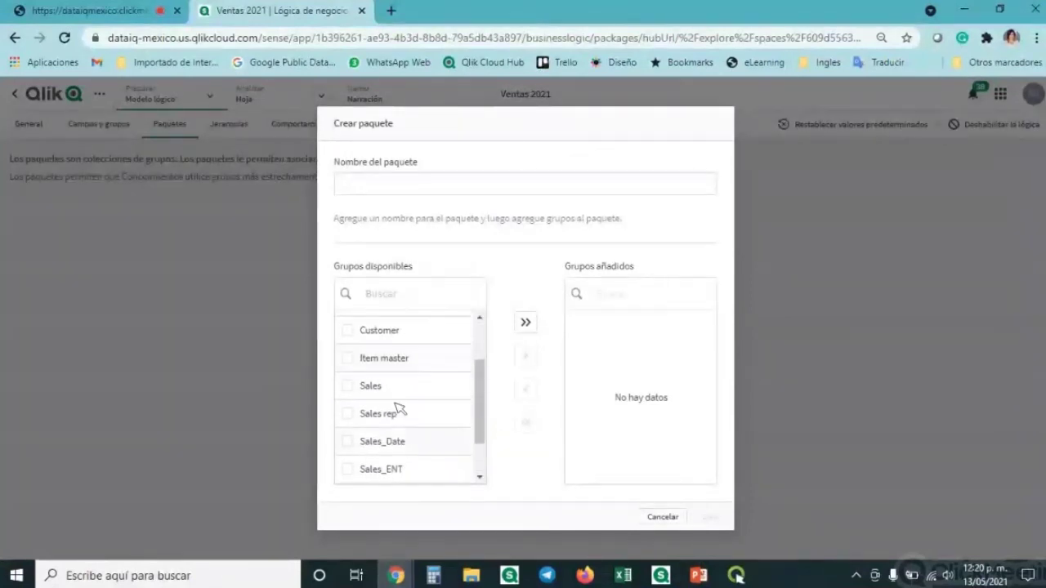
left_click(350, 387)
left_click(525, 359)
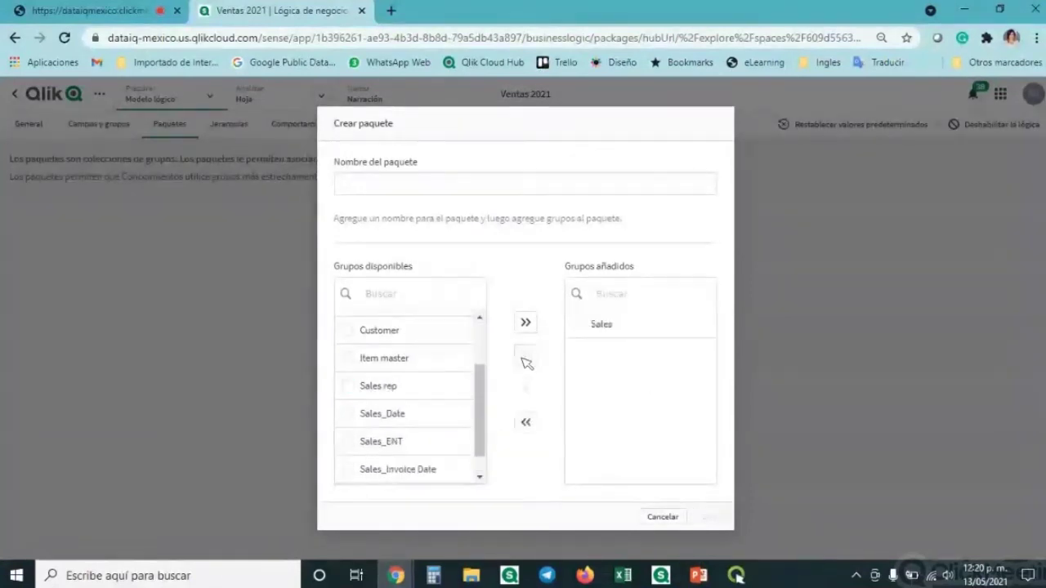
scroll(353, 429, "down", 1)
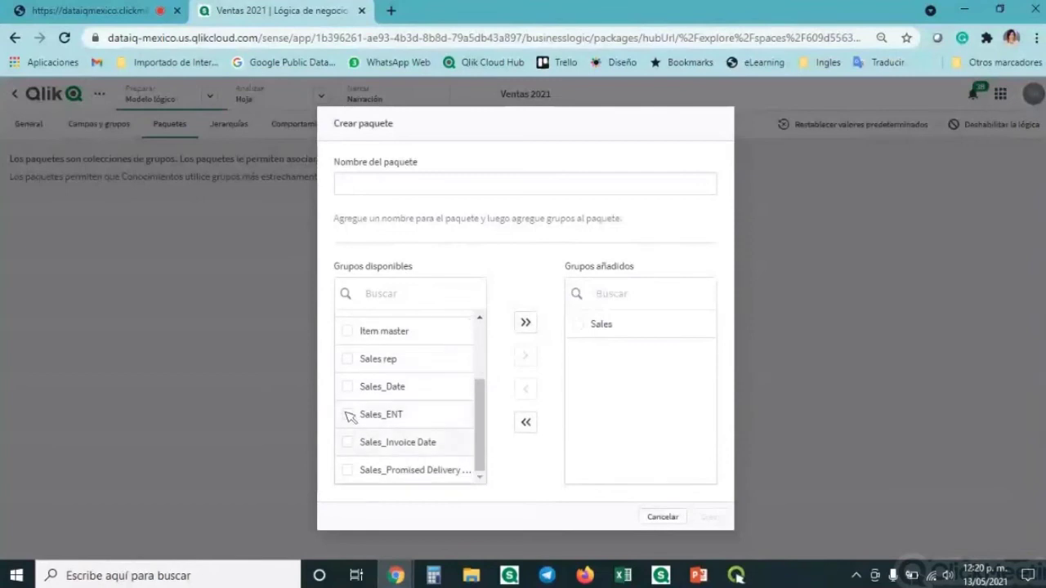
left_click(347, 386)
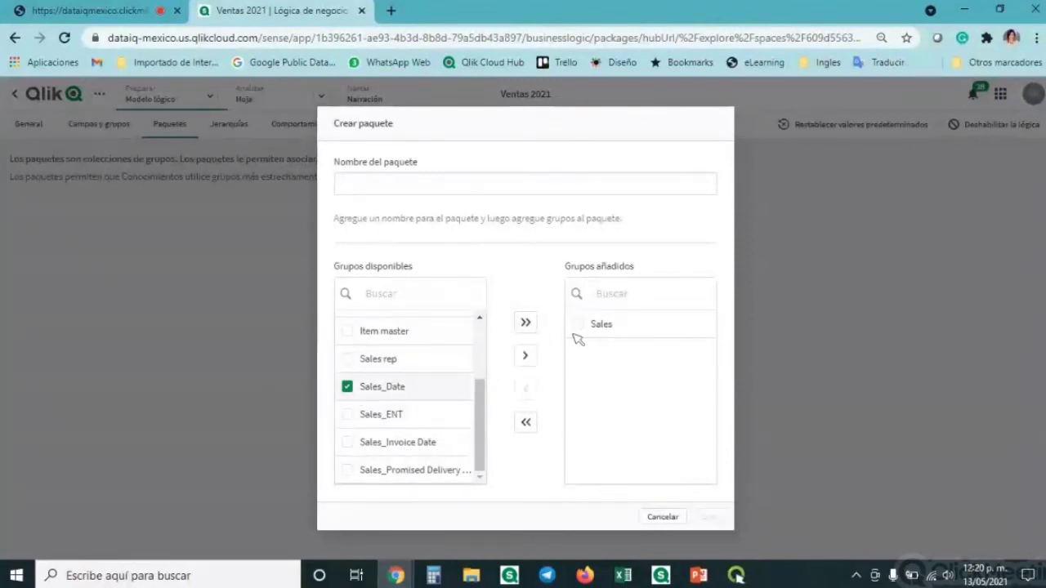
left_click(525, 355)
- Add all remaining available groups to the package, name it Ventas, create it and check its group list
left_click(578, 324)
left_click(579, 351)
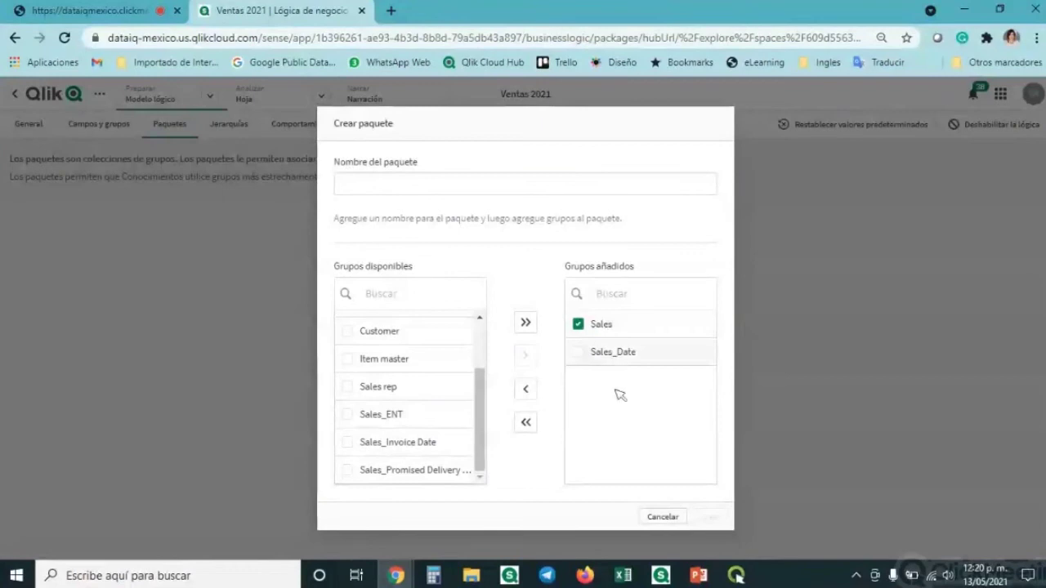
left_click(529, 321)
left_click(578, 435)
left_click(579, 407)
left_click(442, 187)
type("Ventas")
left_click(562, 296)
left_click(711, 520)
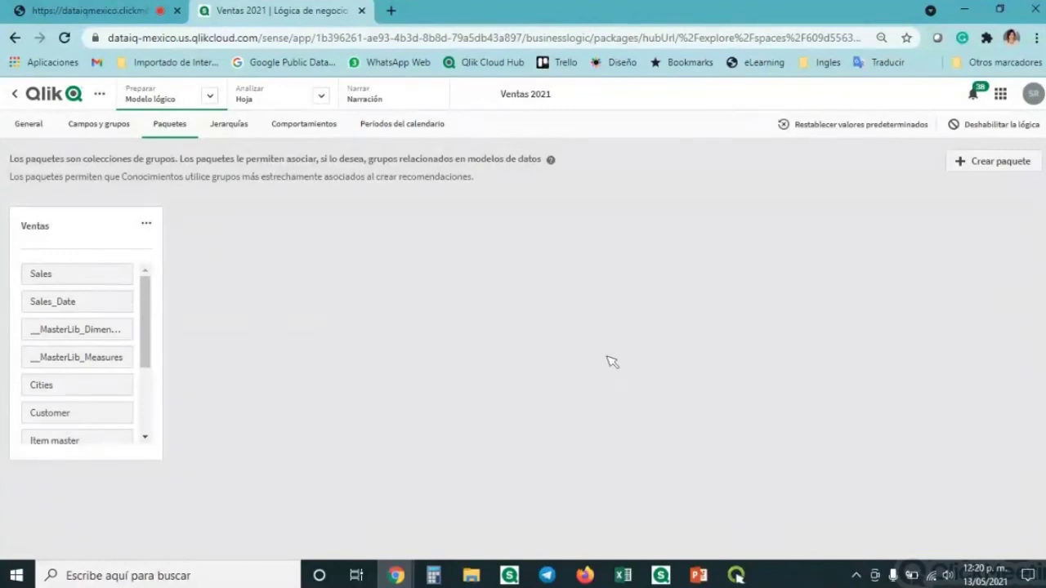
scroll(67, 342, "down", 3)
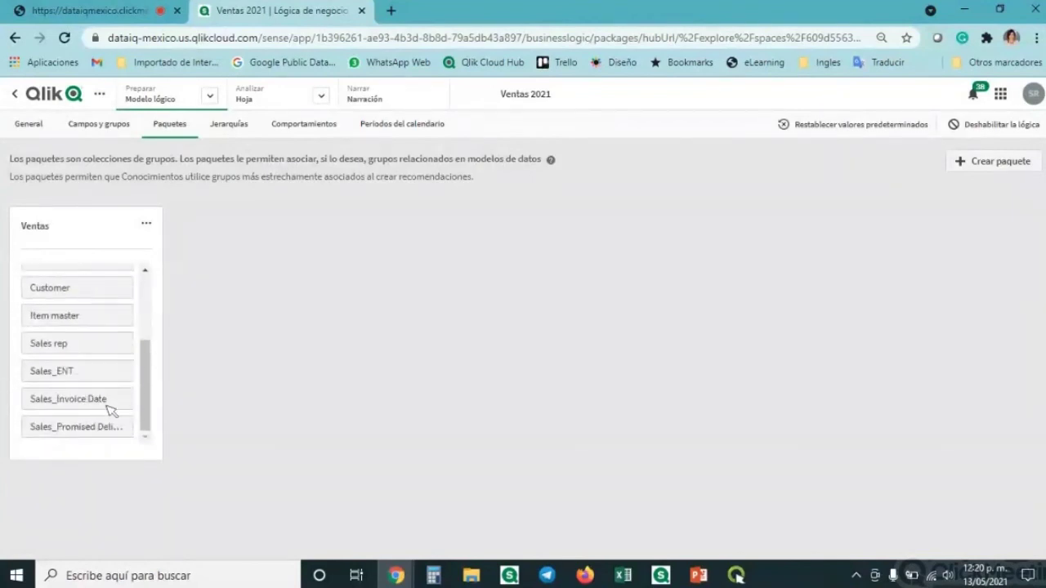
scroll(112, 411, "up", 3)
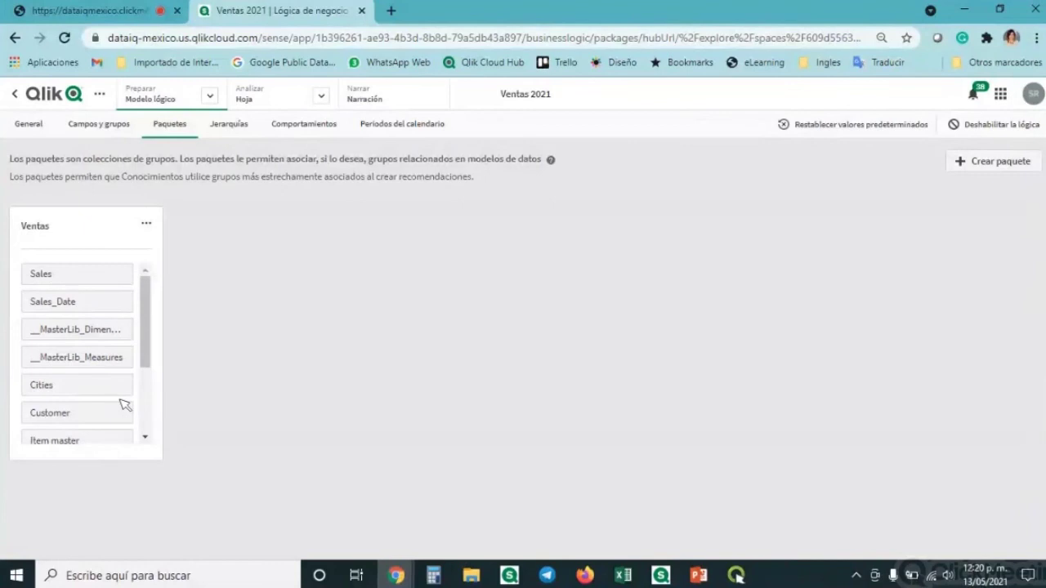
- Create a hierarchy named Respresentante with the Cities group first and the Sales rep group second
left_click(230, 133)
left_click(509, 389)
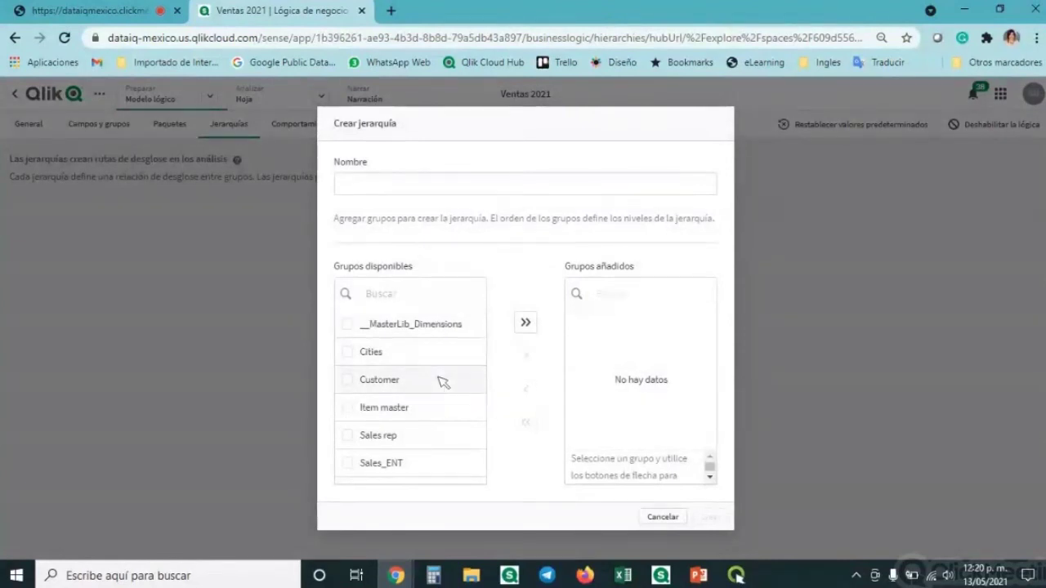
left_click(351, 357)
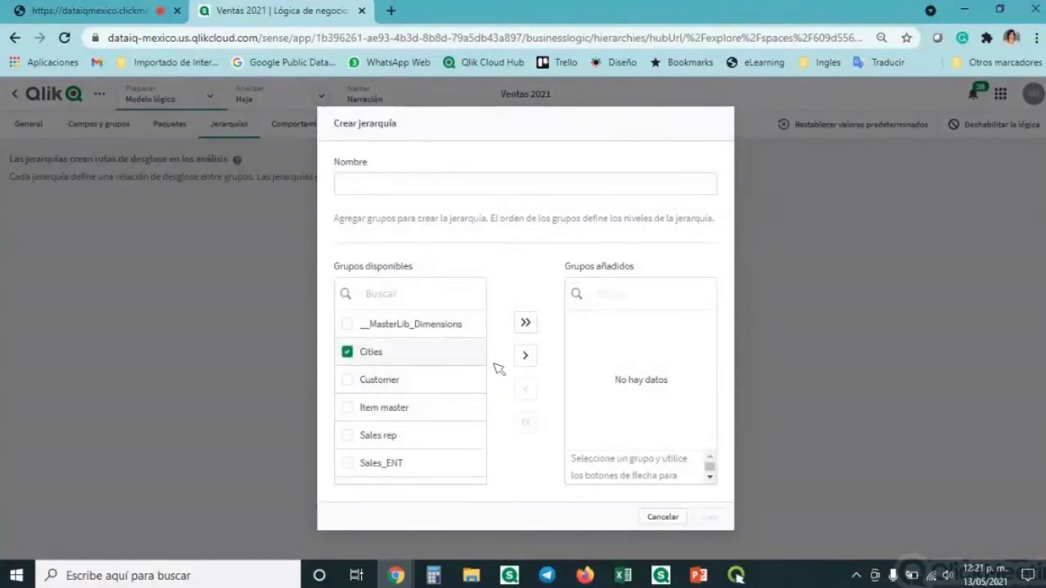
left_click(526, 355)
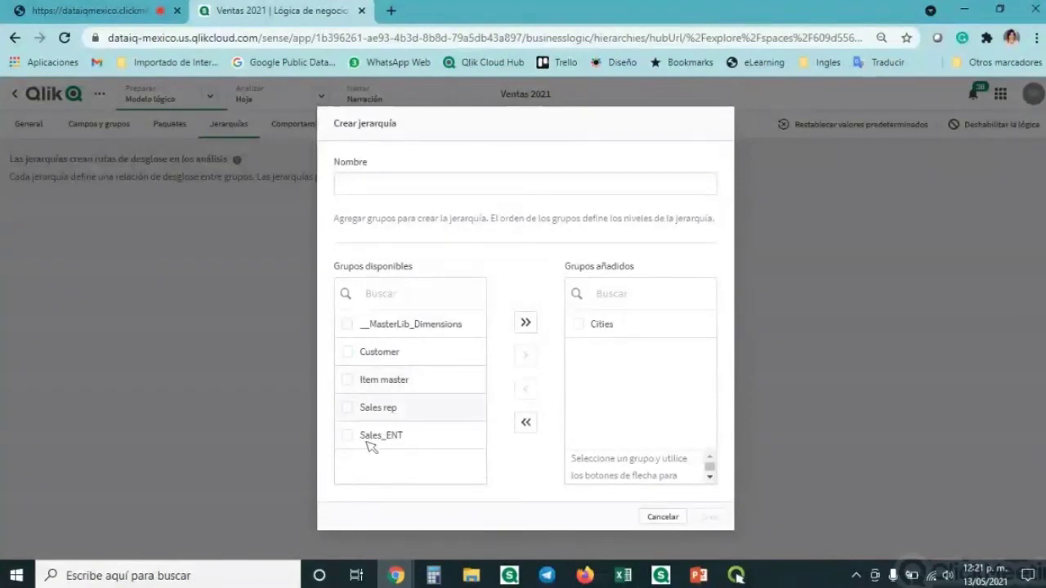
left_click(347, 407)
left_click(526, 355)
left_click(427, 187)
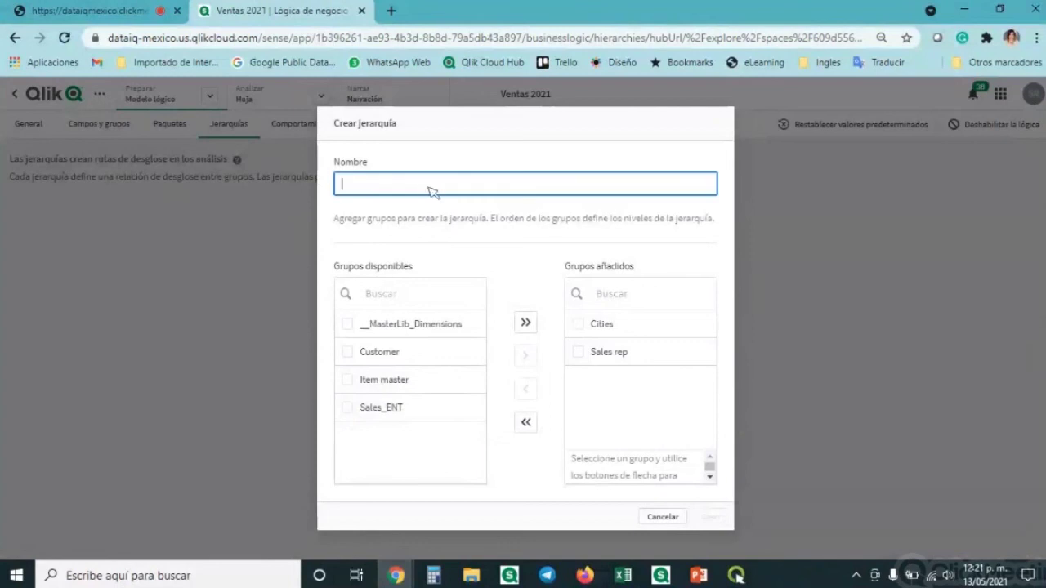
type("Respresentante")
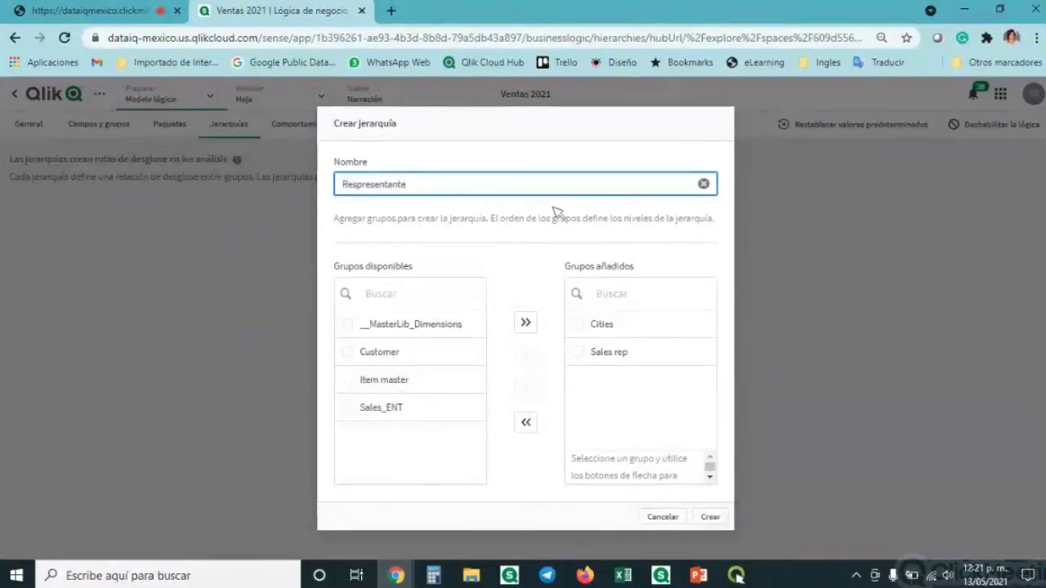
left_click(717, 517)
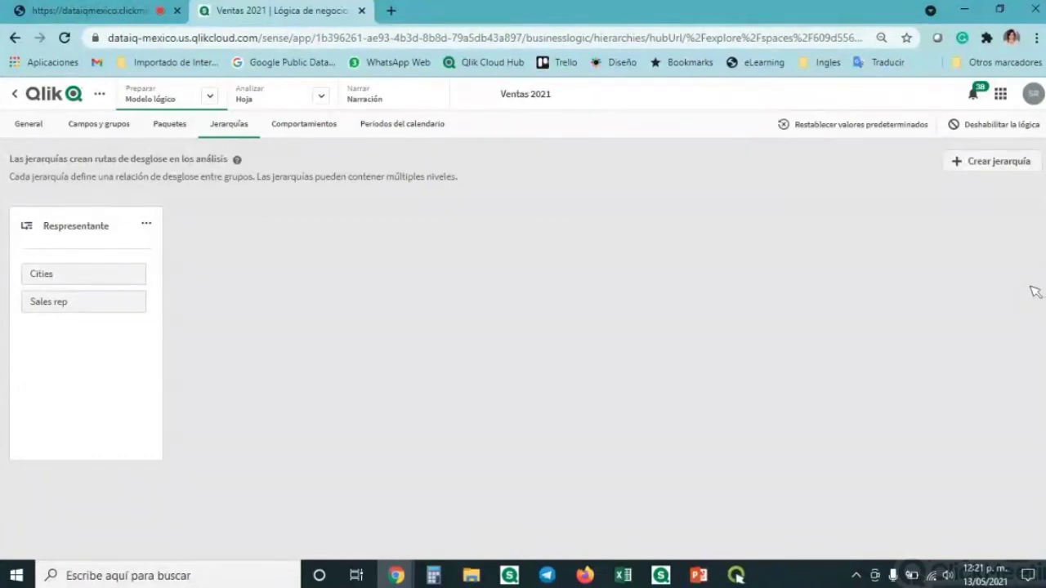
- Review the behaviors defined in the logical model and its default calendar periods
left_click(301, 136)
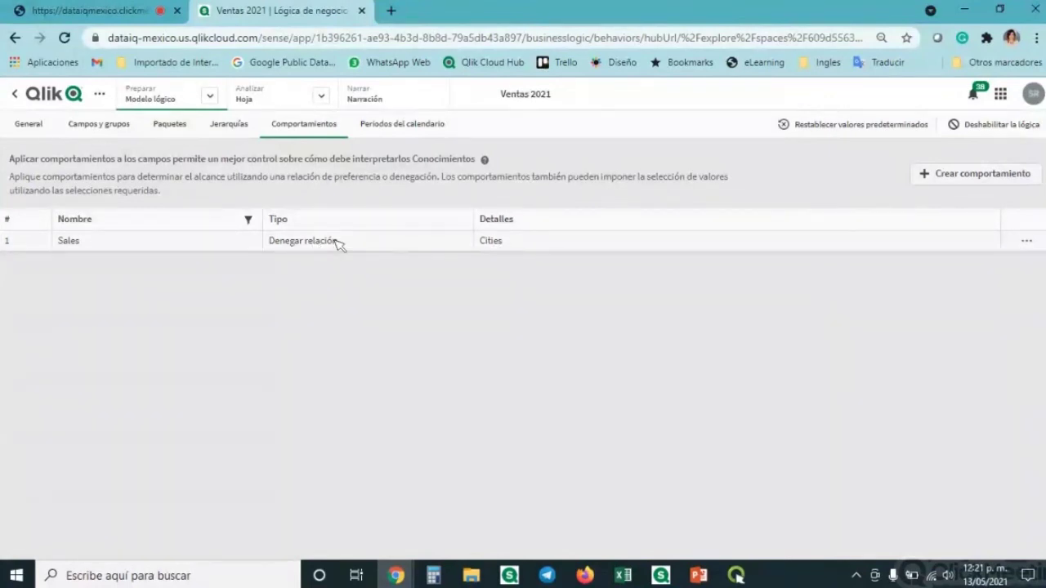
left_click(400, 125)
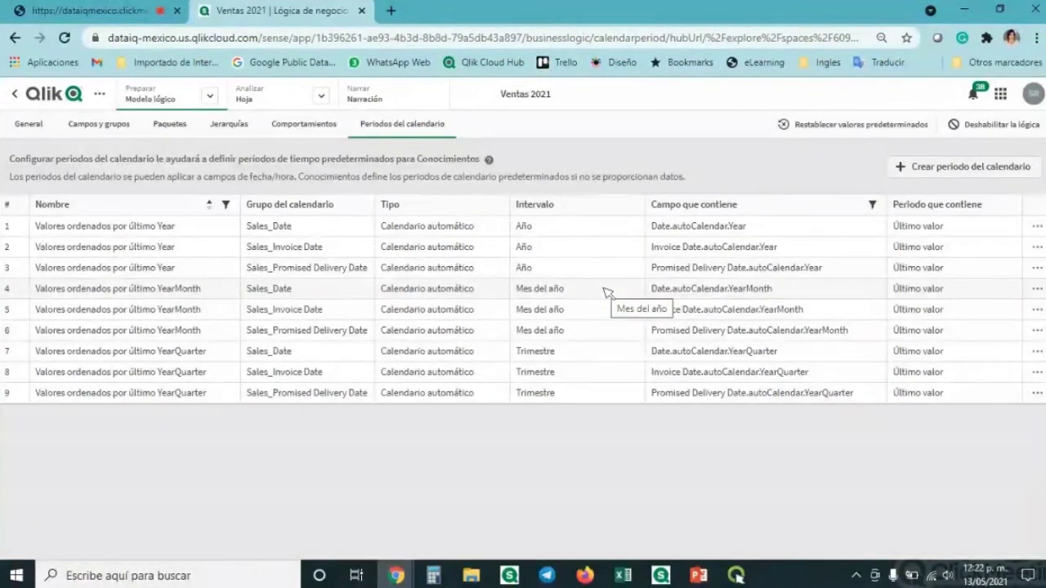
- Open the business logic vocabulary and start a definition for the term Ventas applied to the Sales field
left_click(210, 99)
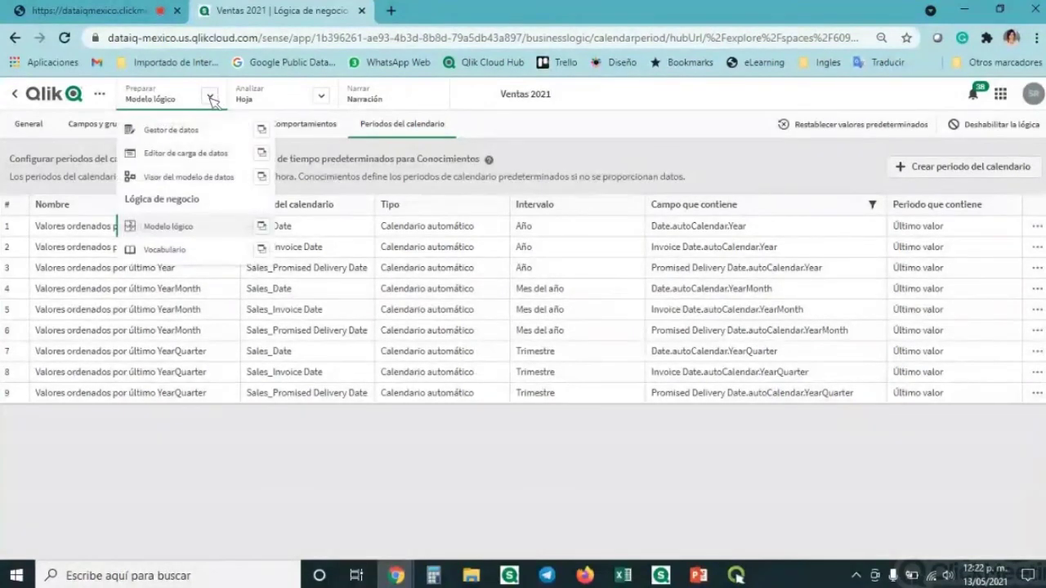
left_click(188, 249)
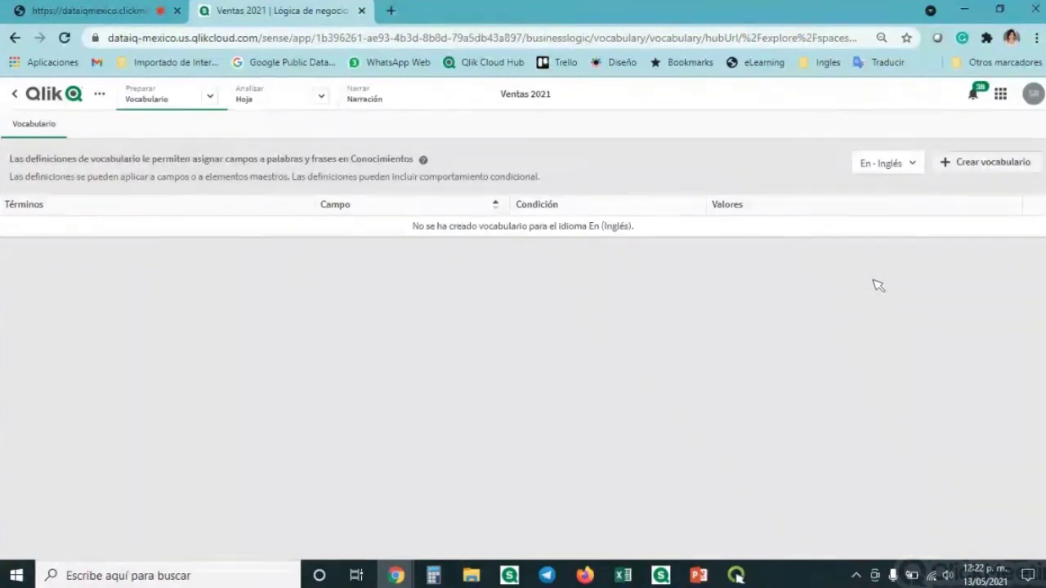
left_click(980, 169)
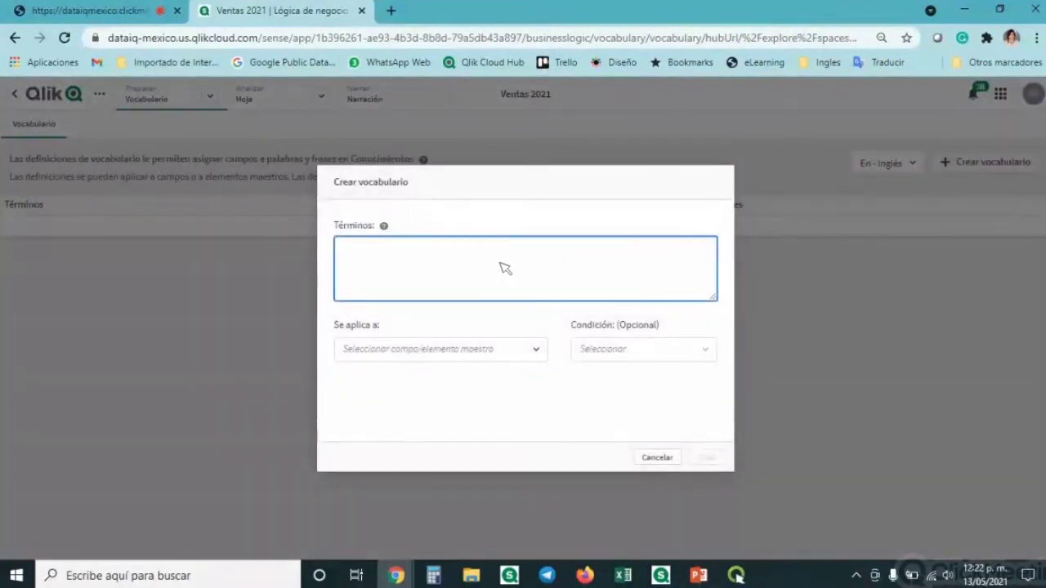
type("Ventas")
left_click(449, 357)
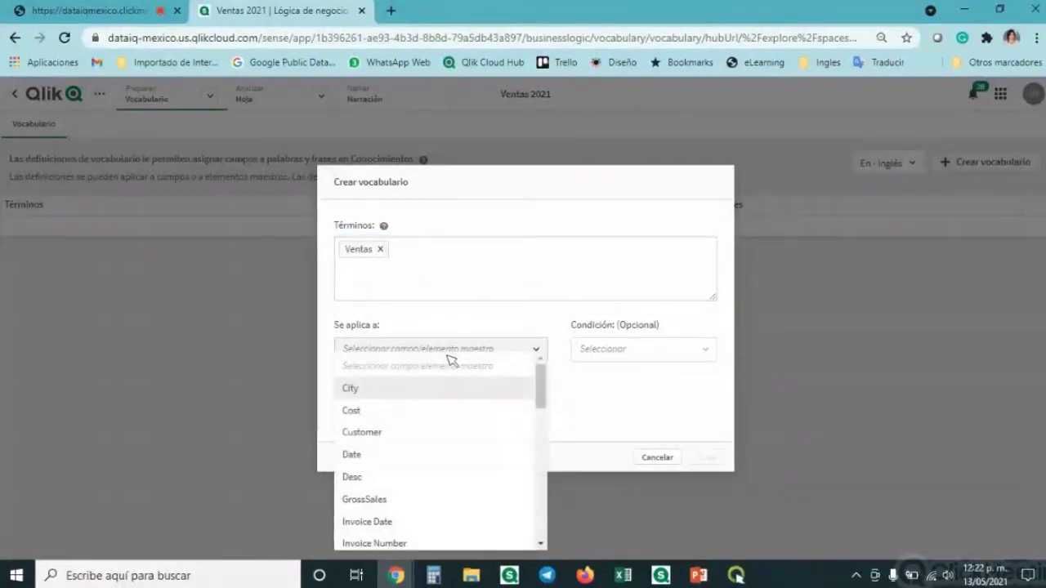
left_click_drag(537, 384, 537, 493)
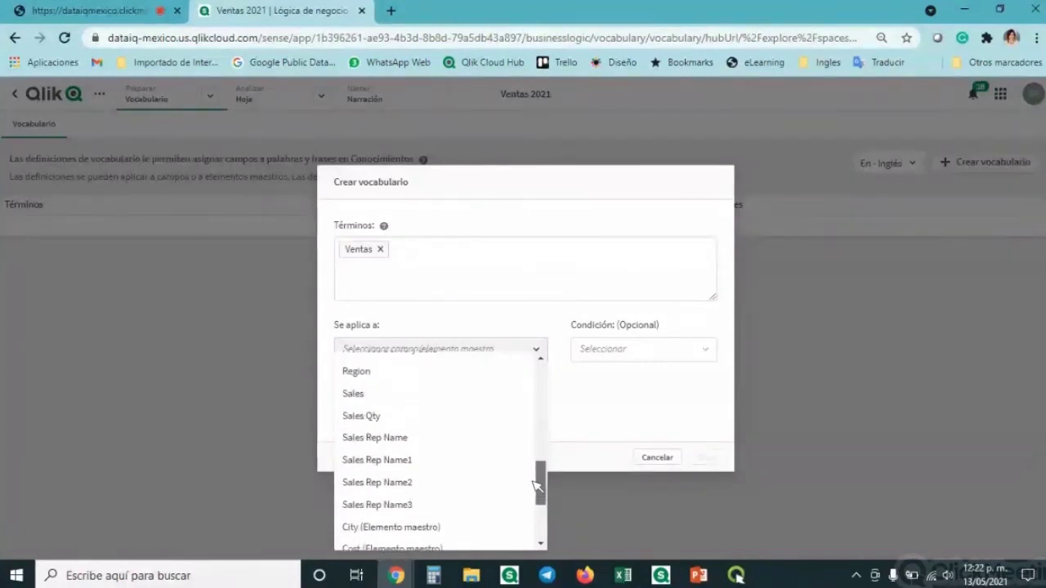
left_click(415, 395)
- Set the Ventas term's condition to Mayor que 1000 and create the vocabulary definition
left_click(615, 349)
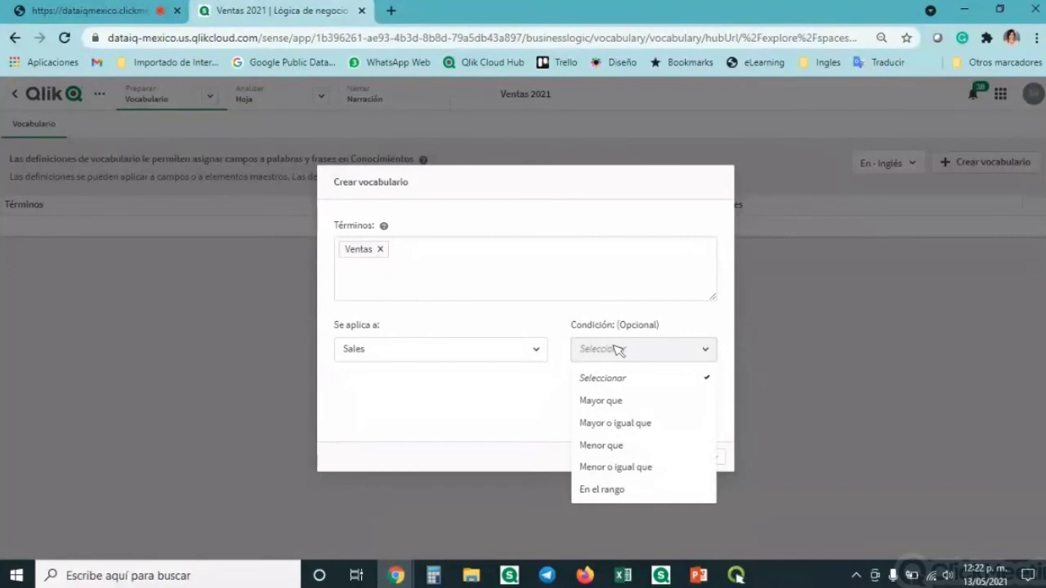
left_click(602, 401)
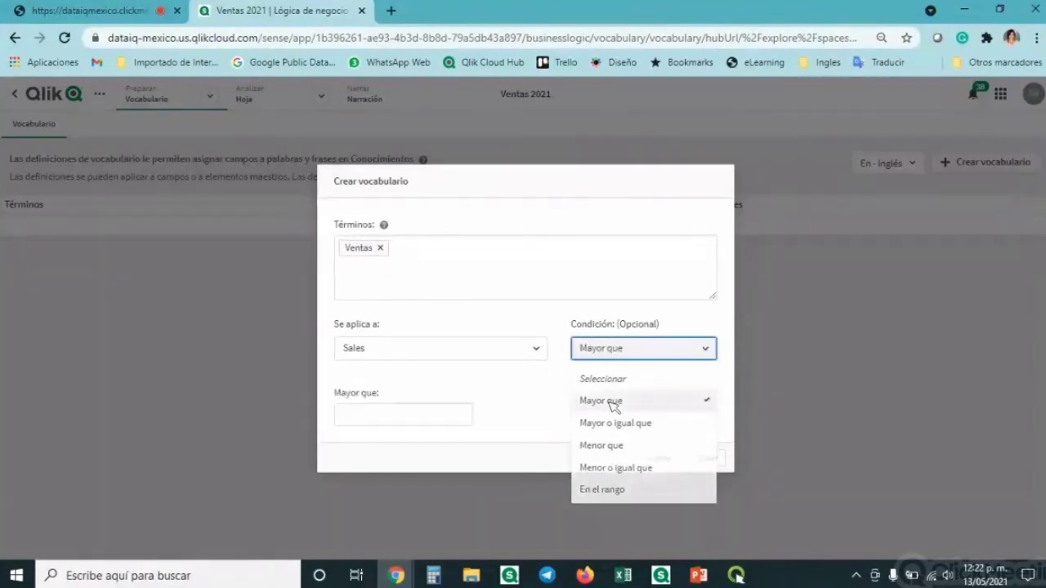
left_click(426, 420)
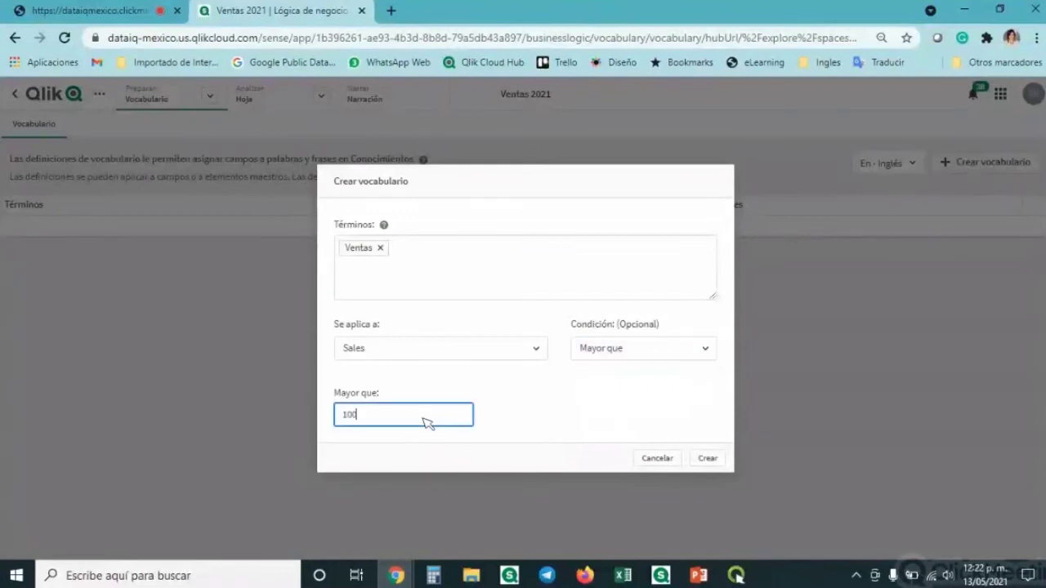
left_click(577, 423)
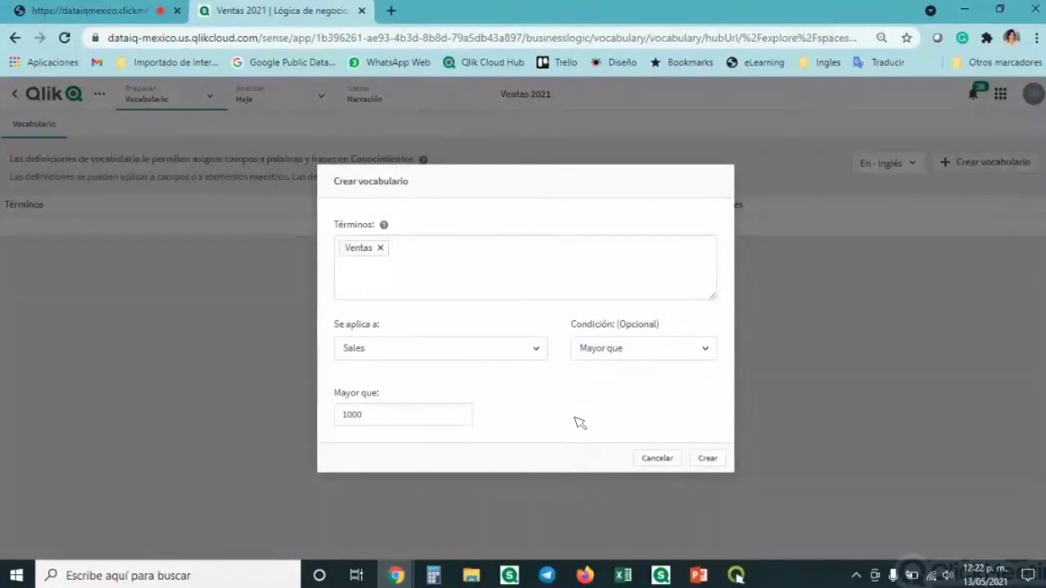
left_click(706, 459)
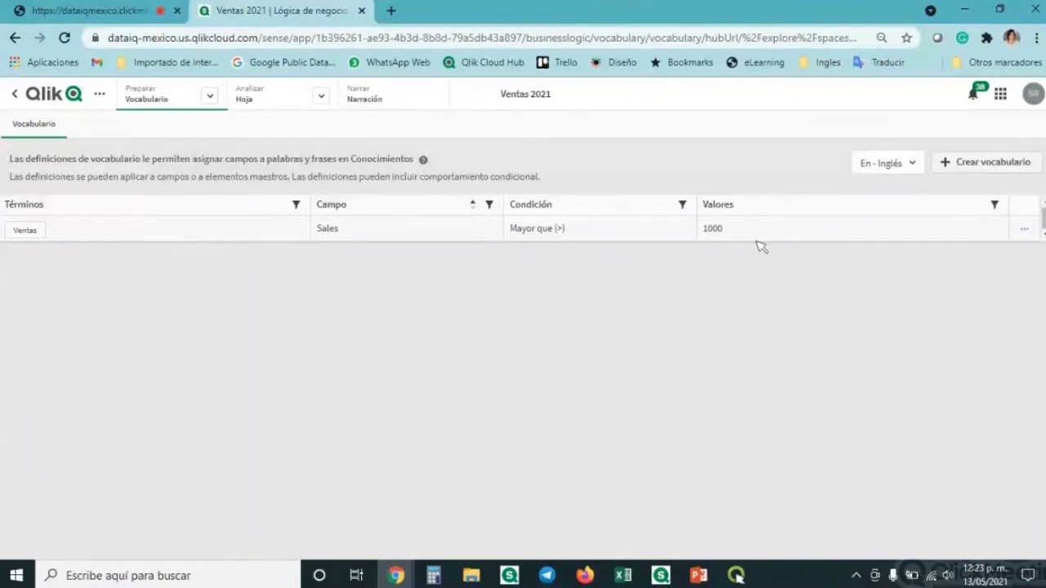
- Start a vocabulary definition for the term Clientes applied to the Customer field with the condition En
left_click(976, 166)
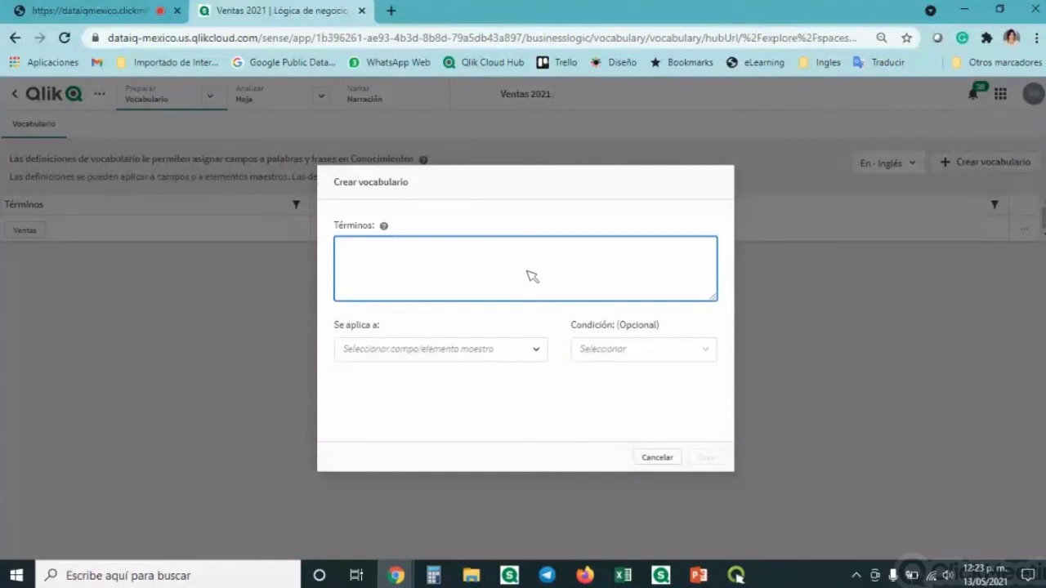
type("lientes")
left_click(500, 356)
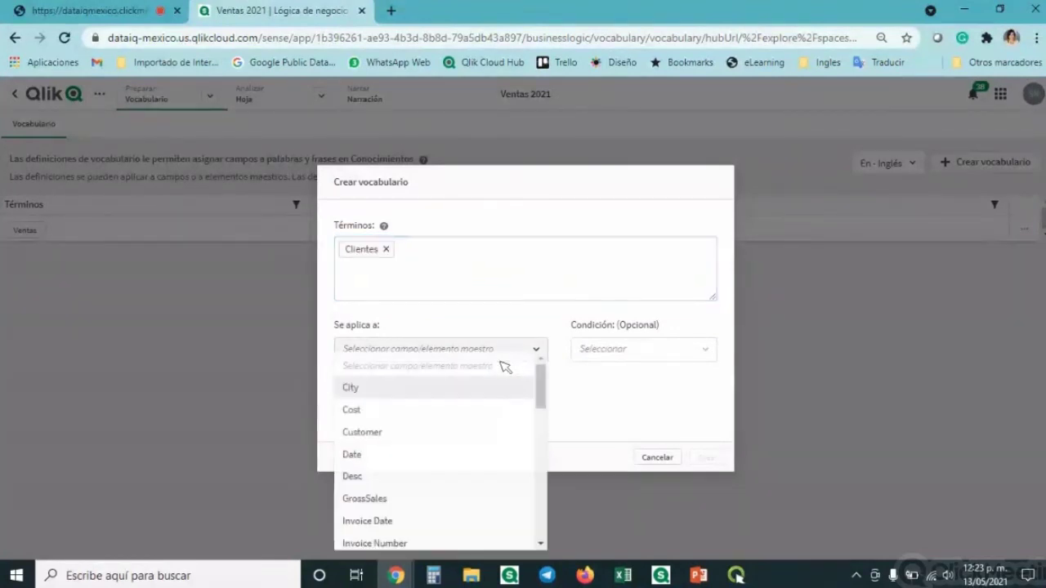
left_click(439, 434)
left_click(474, 414)
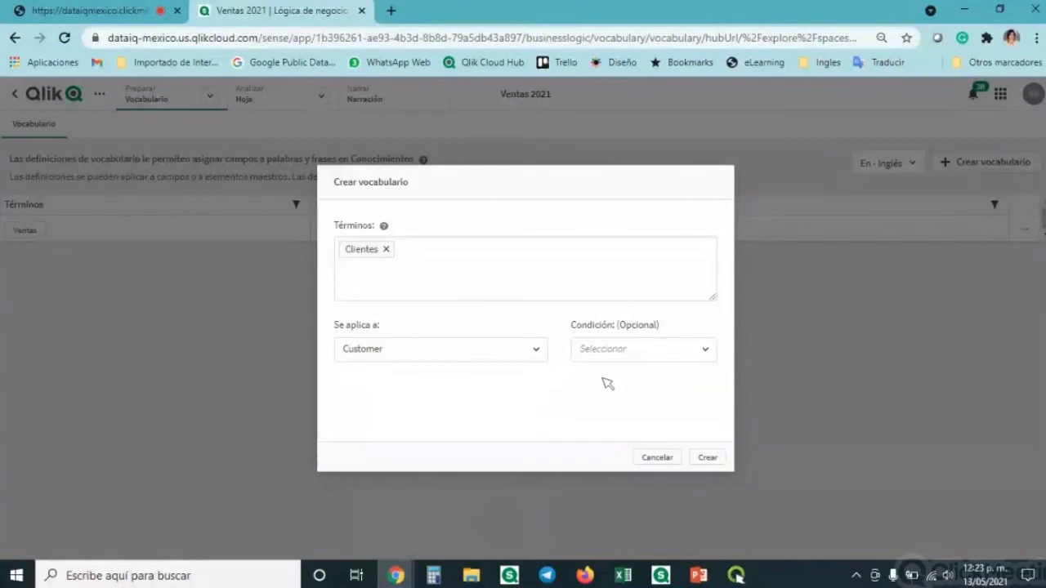
left_click(614, 354)
left_click(482, 417)
left_click(595, 360)
left_click(590, 401)
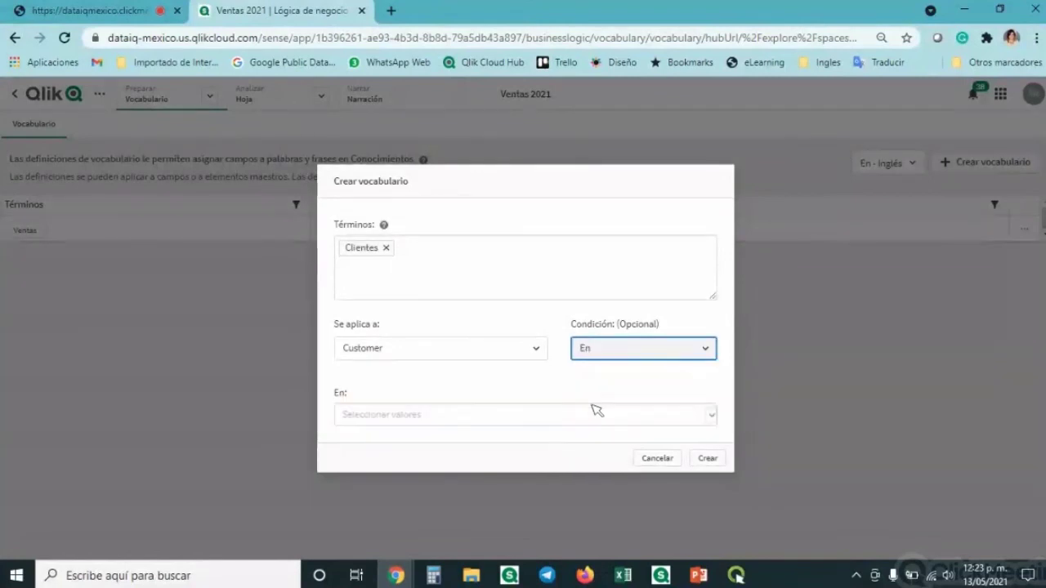
- Select Scientific Atlanta, Screen Digest and U.S. West as the Clientes term's values and create the definition
left_click(596, 424)
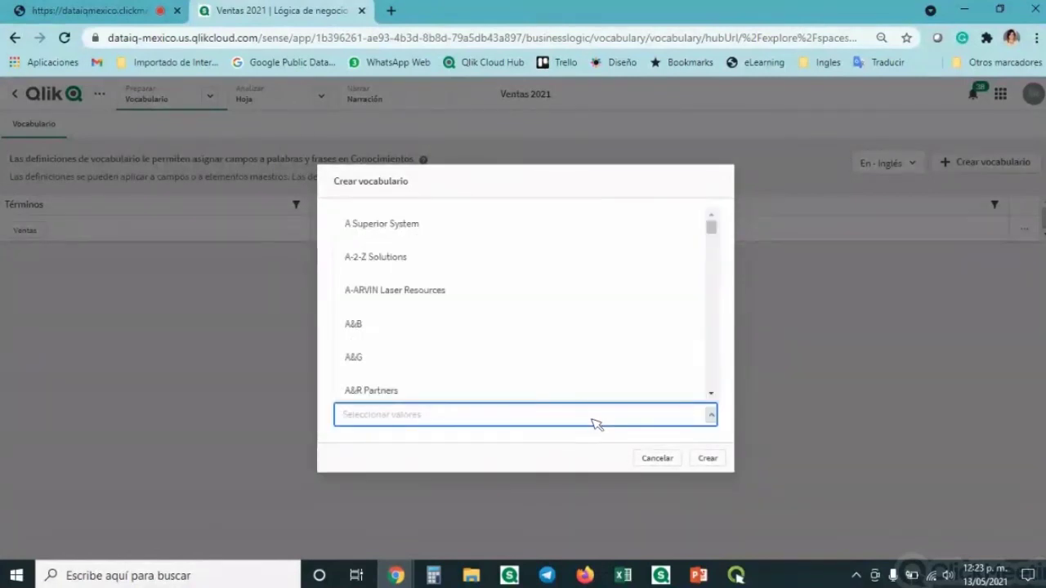
left_click_drag(712, 230, 701, 353)
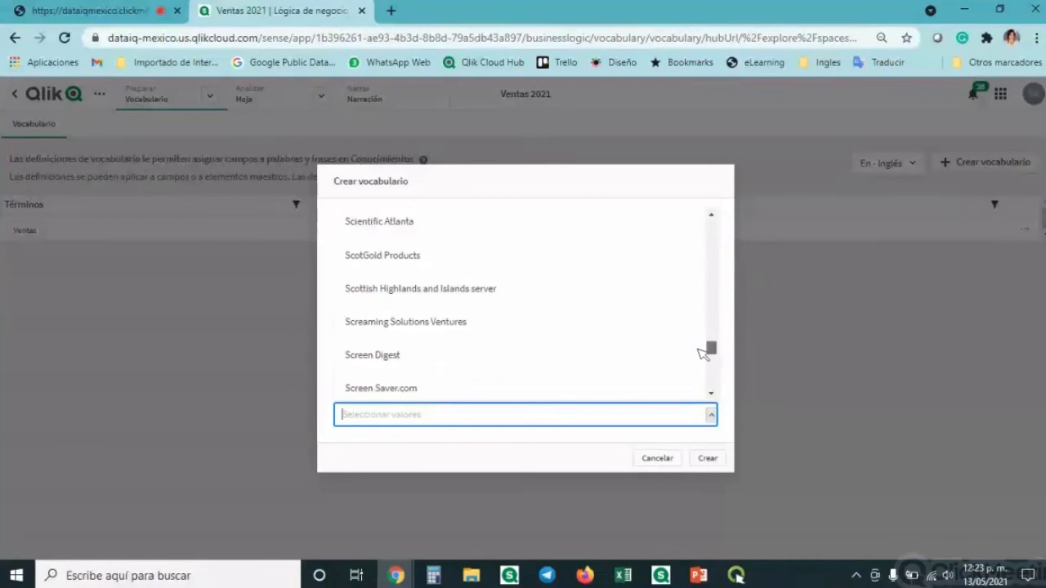
left_click(460, 236)
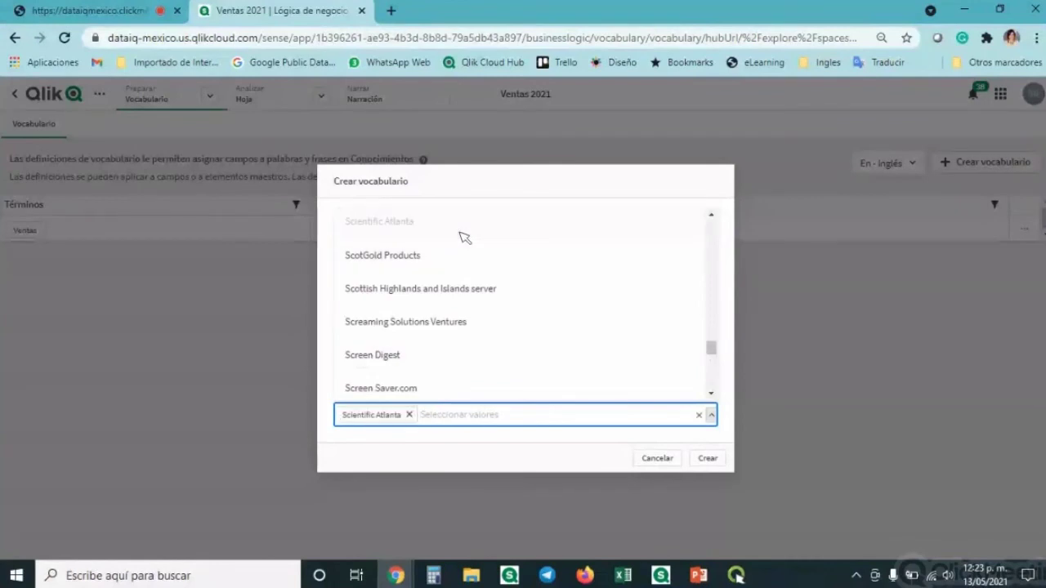
left_click(408, 360)
left_click_drag(716, 342, 712, 365)
left_click(509, 337)
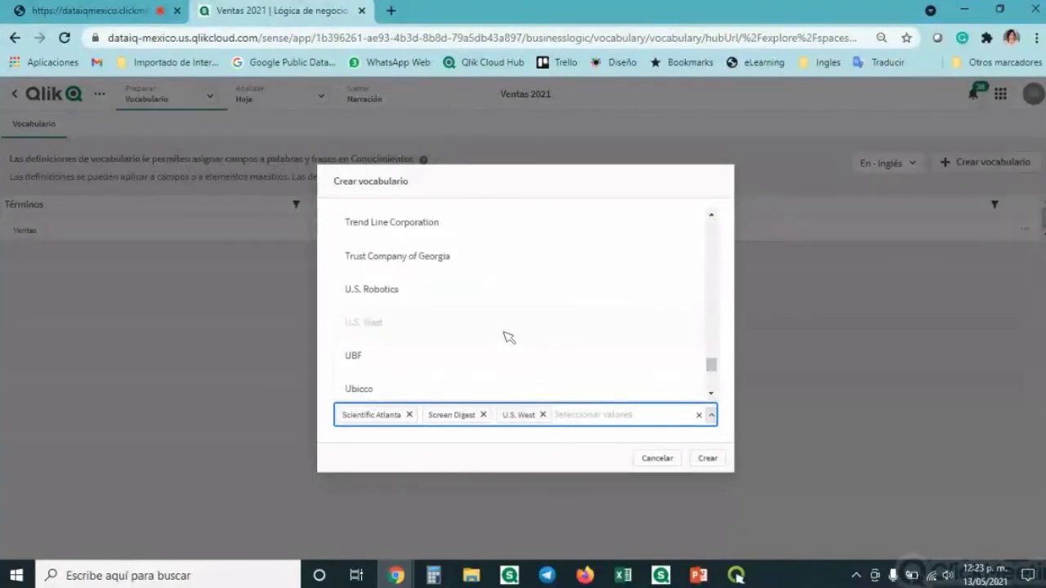
left_click(514, 454)
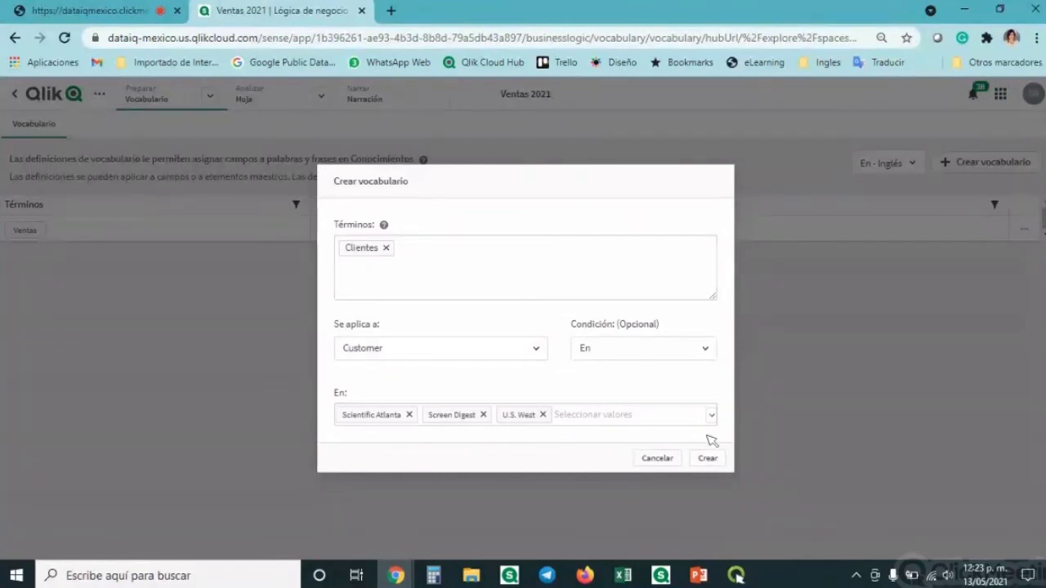
left_click(718, 457)
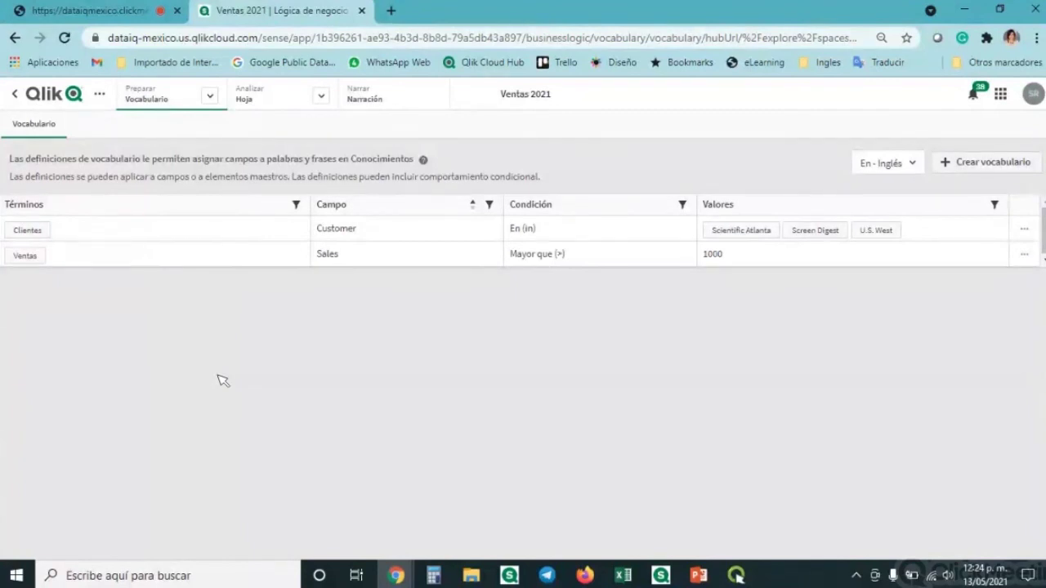
- Check the vocabulary for Es - Español and return to the En - Inglés definitions
left_click(911, 163)
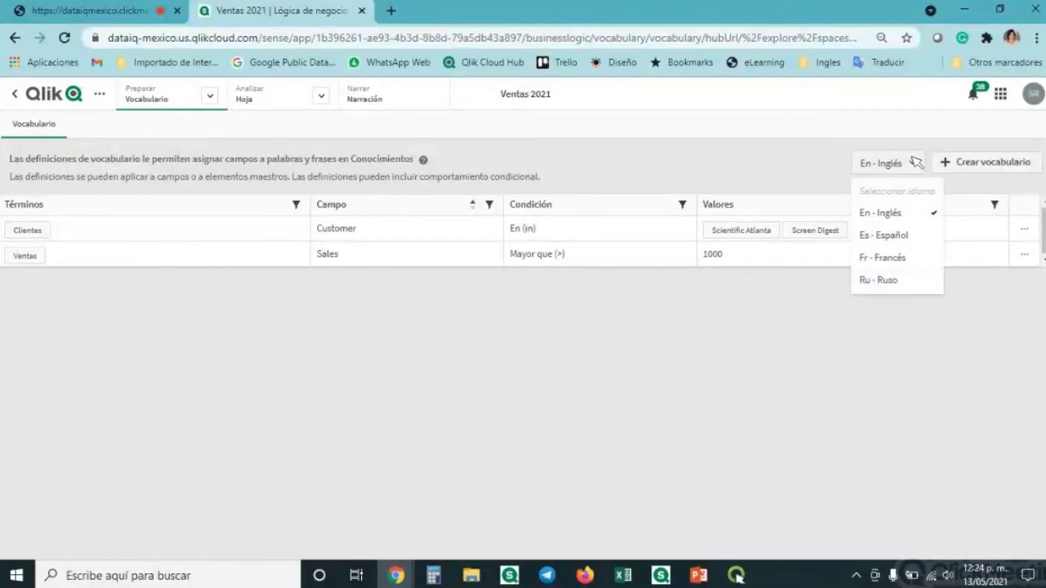
left_click(898, 237)
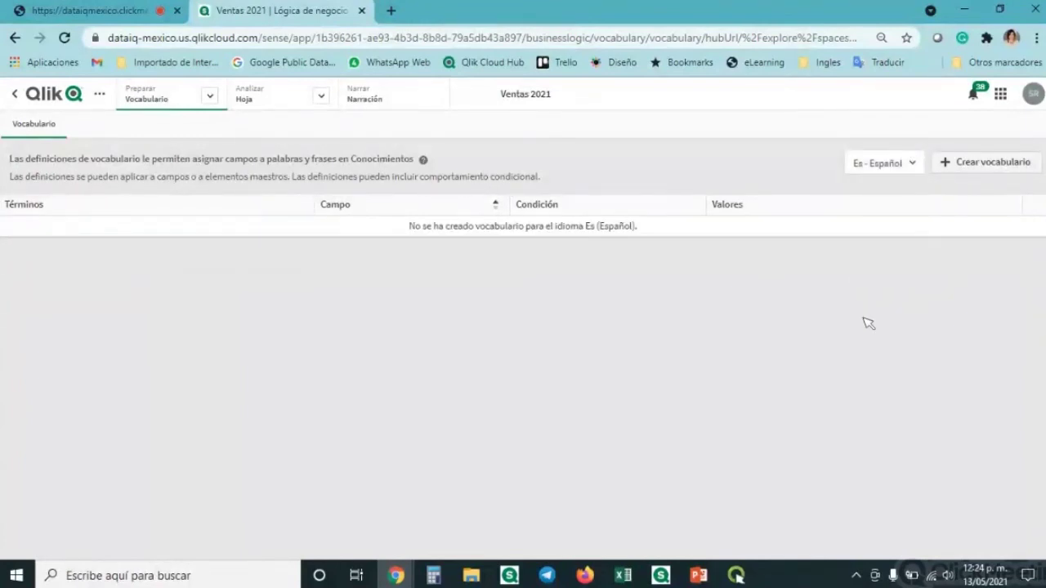
left_click(898, 163)
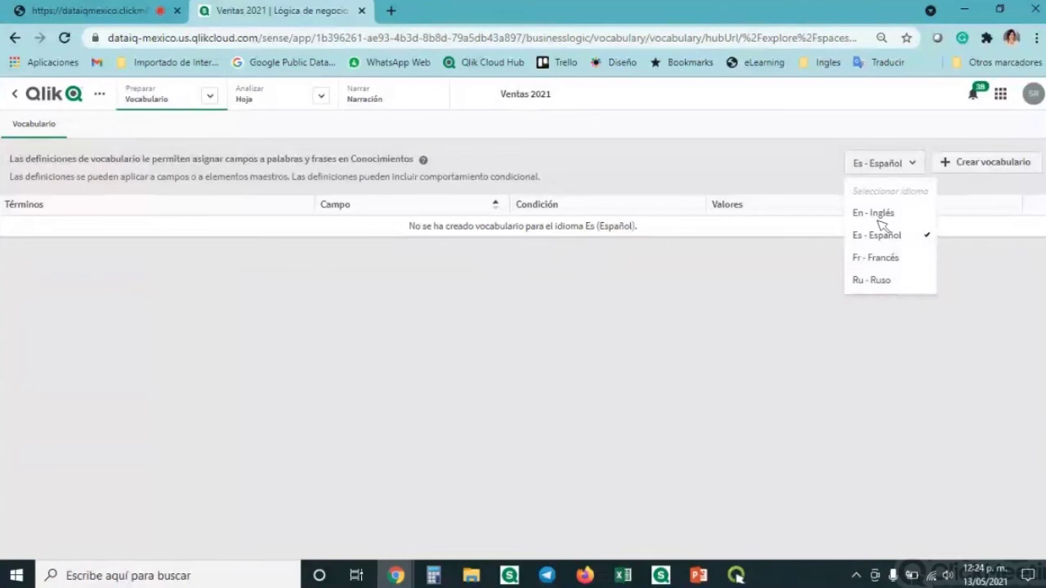
left_click(881, 214)
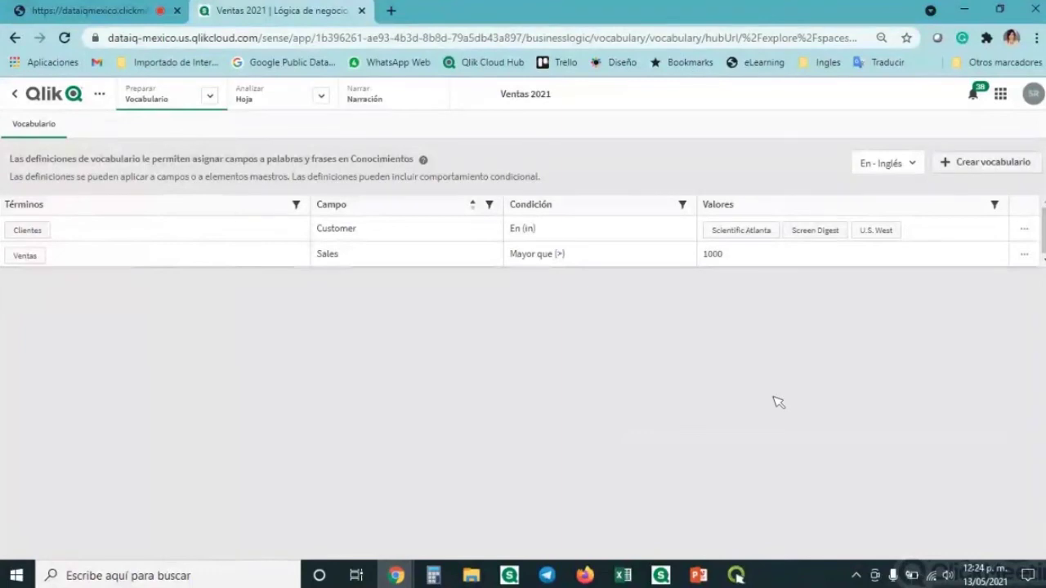
- Return to the analysis sheet and examine the data, sorting, presentation and color options in the Ventas por Cliente chart's exploration menu
left_click(210, 97)
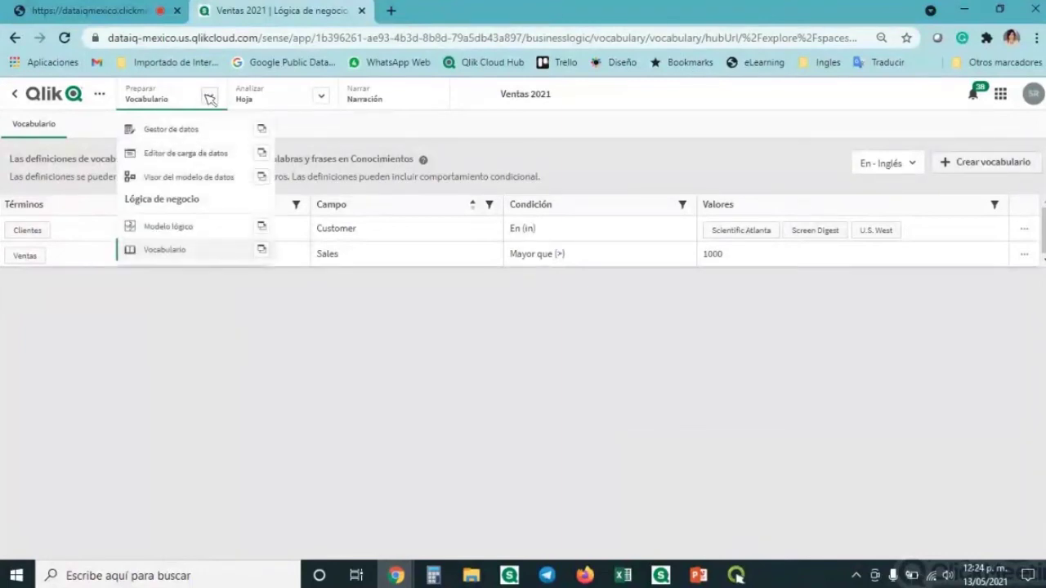
left_click(278, 103)
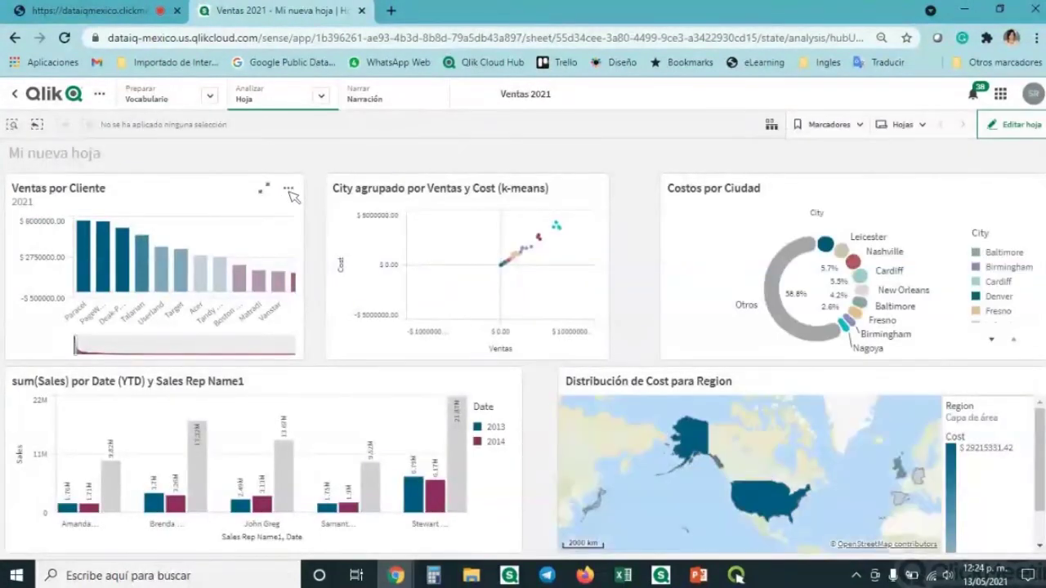
left_click(290, 190)
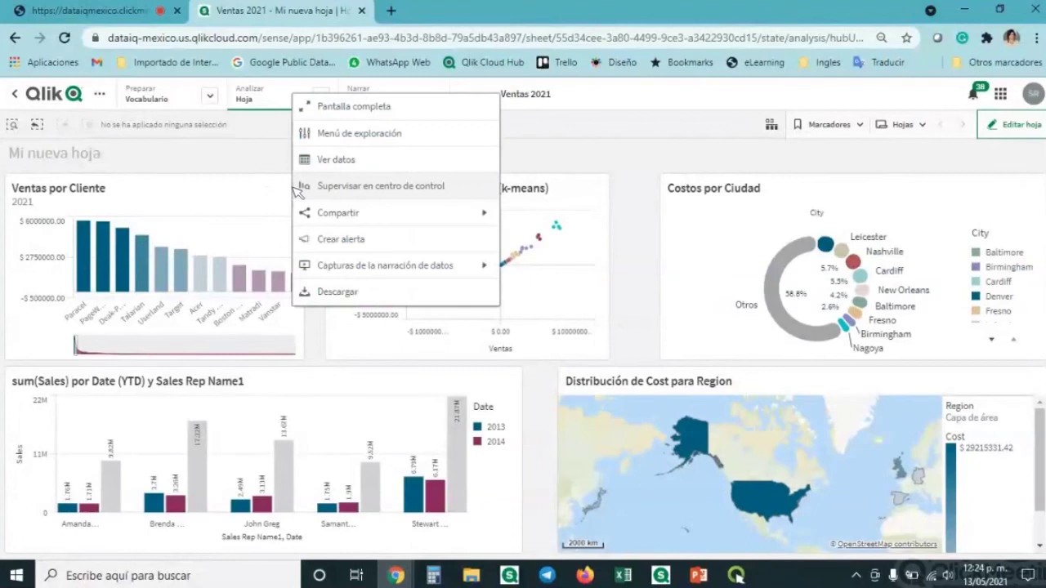
left_click(424, 137)
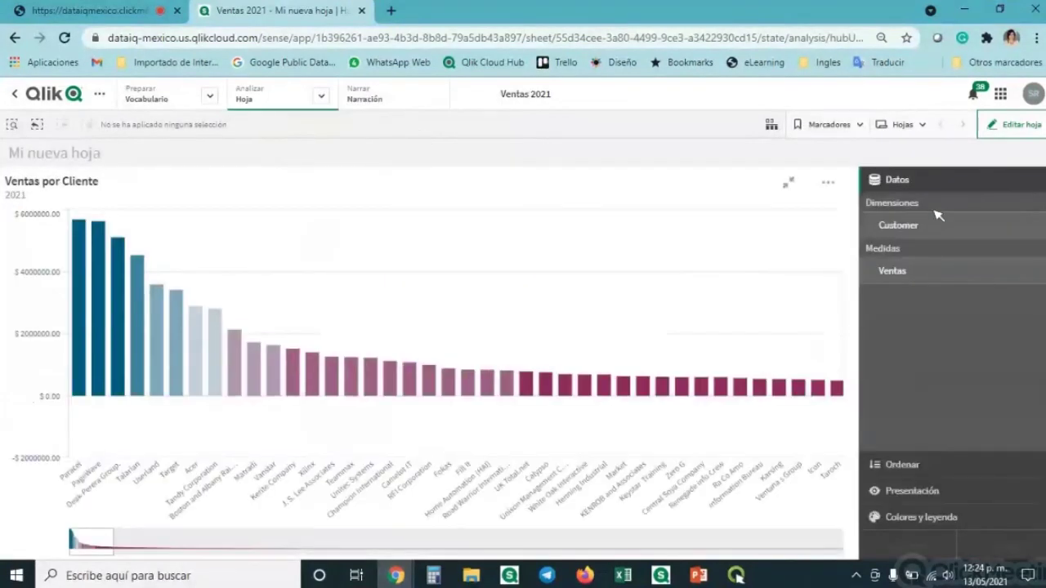
left_click(928, 472)
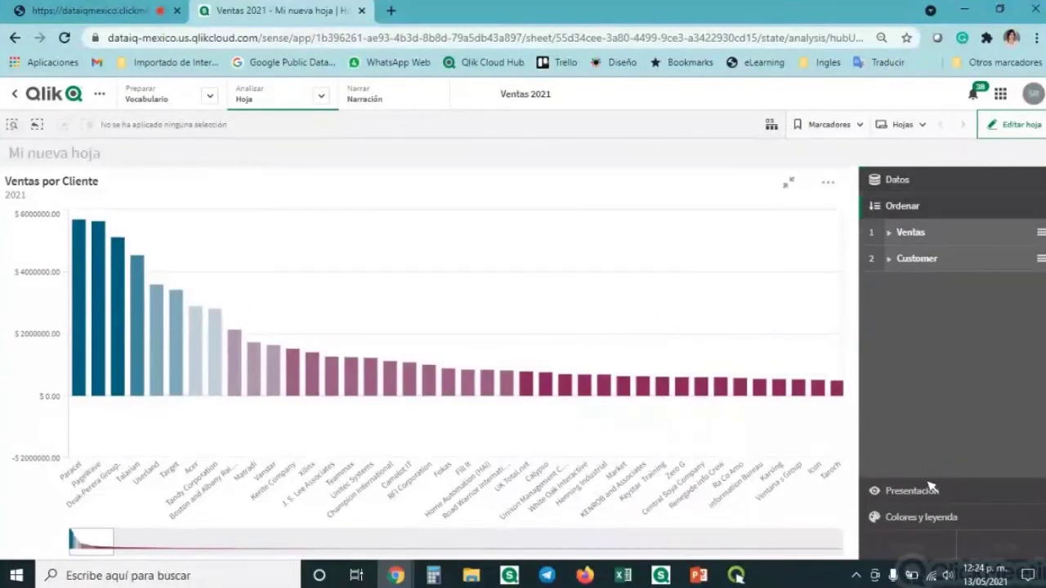
left_click(928, 491)
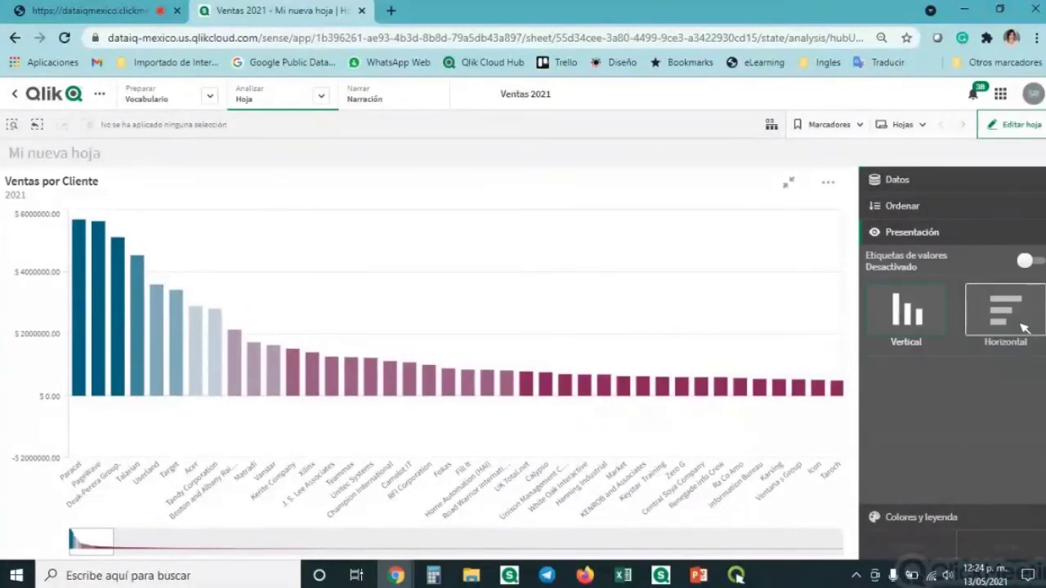
left_click(915, 517)
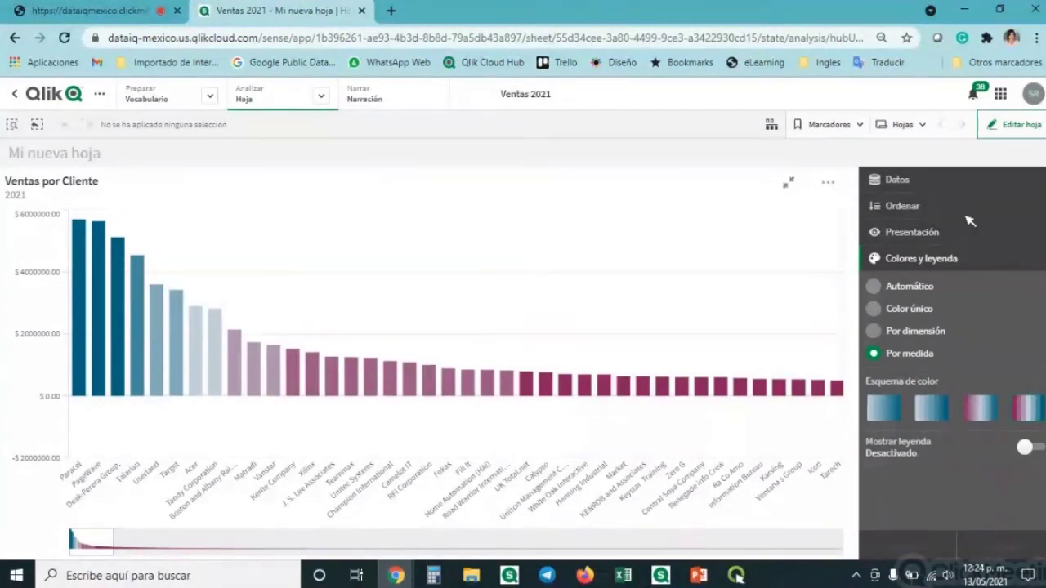
left_click(788, 182)
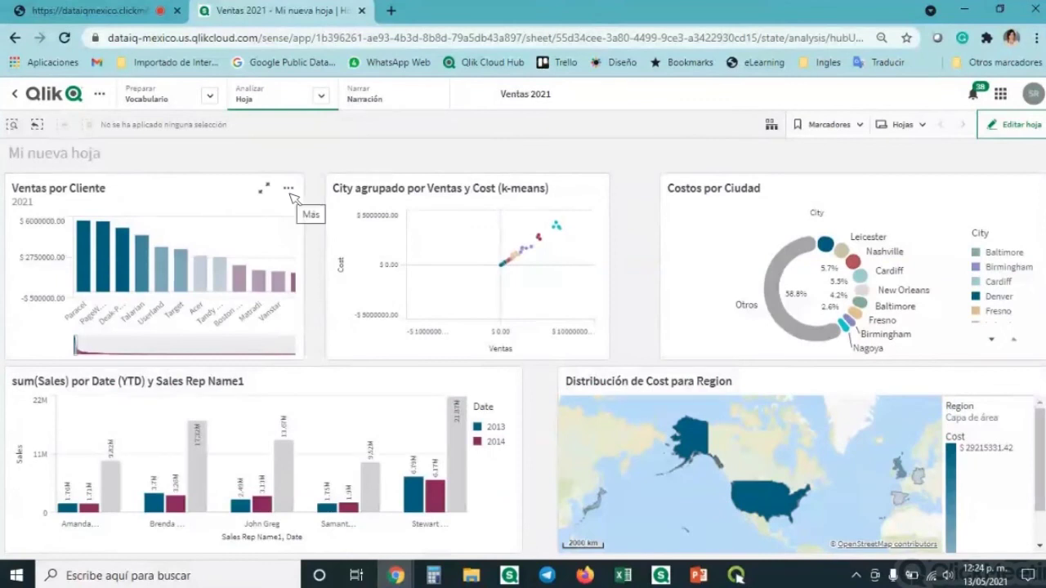
- View the Ventas por Cliente chart's data as a table with a resized Ventas column, and return to the chart view
left_click(289, 190)
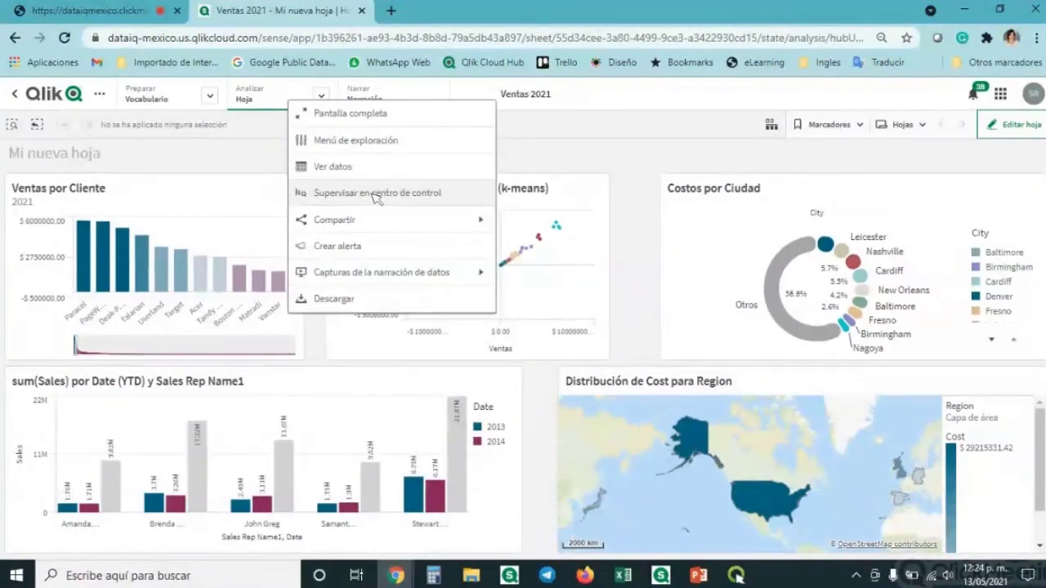
left_click(361, 166)
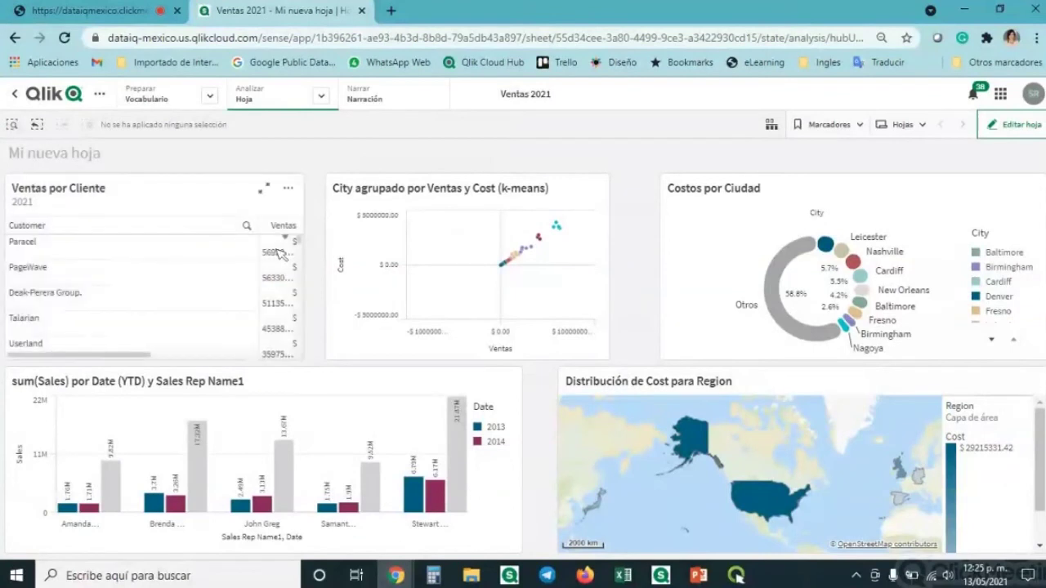
mouse_move(262, 228)
left_mouse_down()
mouse_move(181, 226)
mouse_move(268, 229)
left_mouse_up()
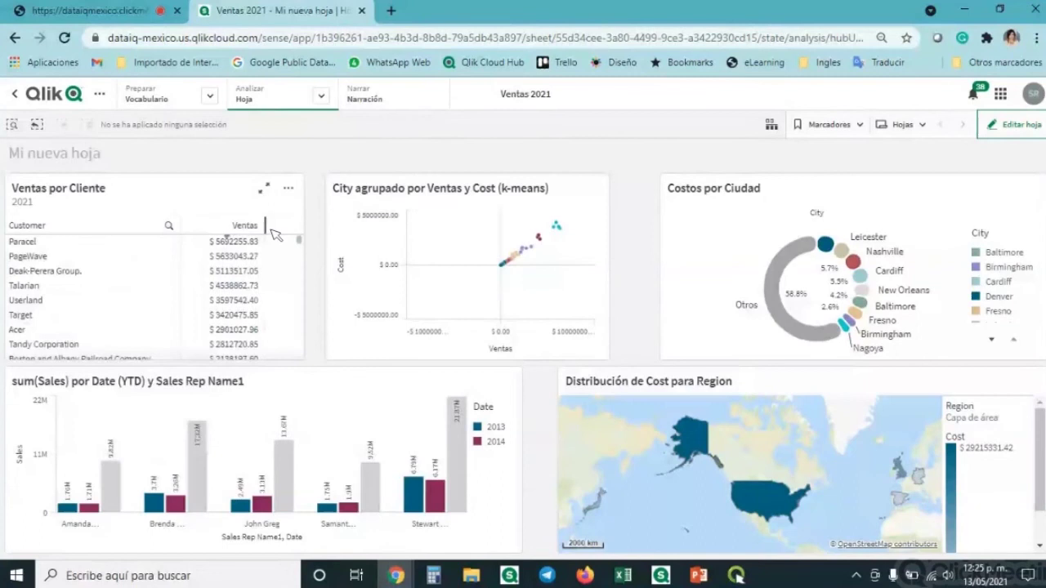
mouse_move(300, 242)
left_mouse_down()
mouse_move(294, 367)
mouse_move(297, 237)
left_mouse_up()
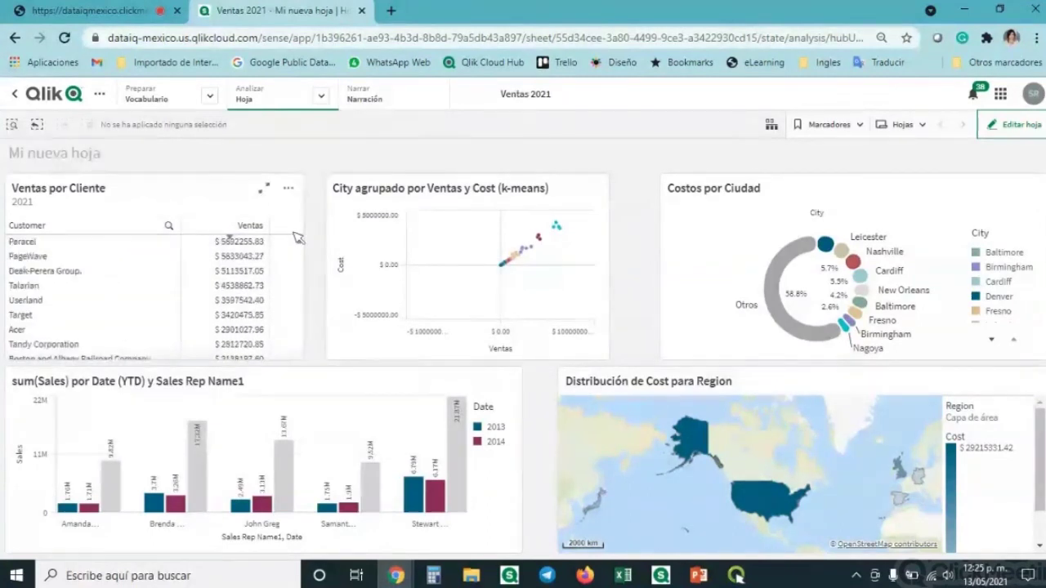
left_click(290, 189)
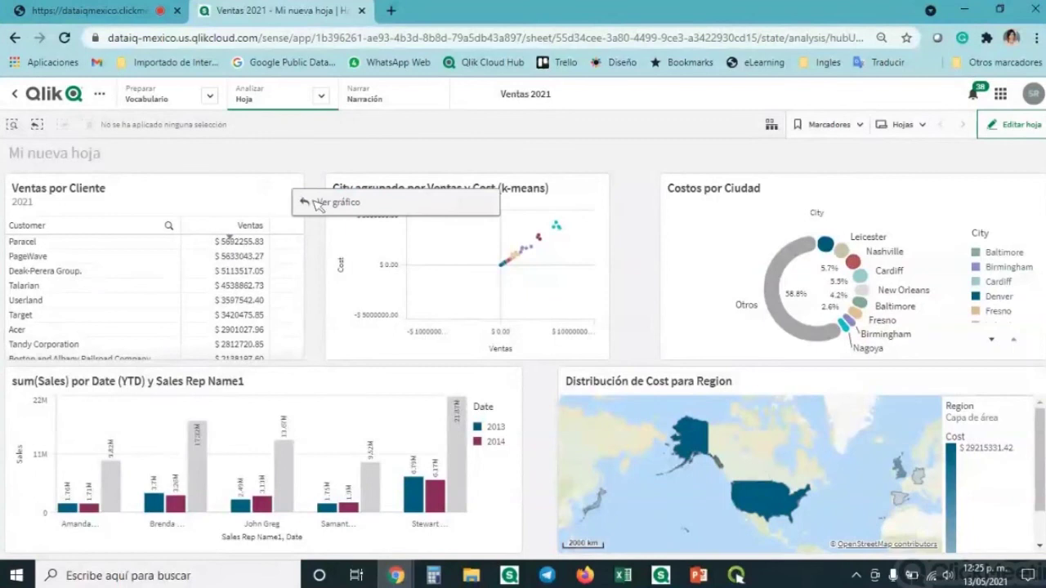
left_click(319, 202)
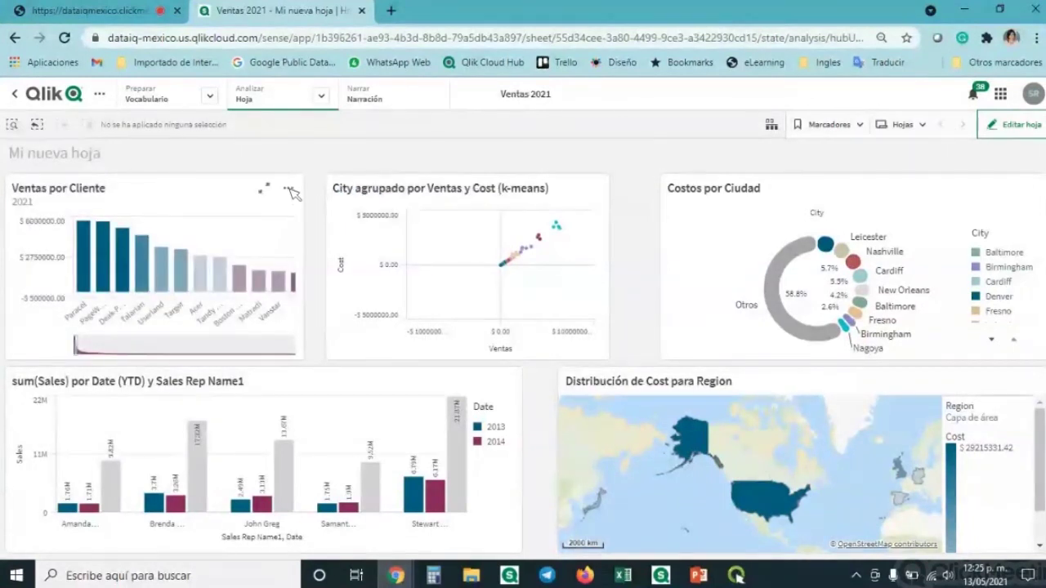
- Start a new alert from the Ventas por Cliente chart and title it Ventas
left_click(290, 190)
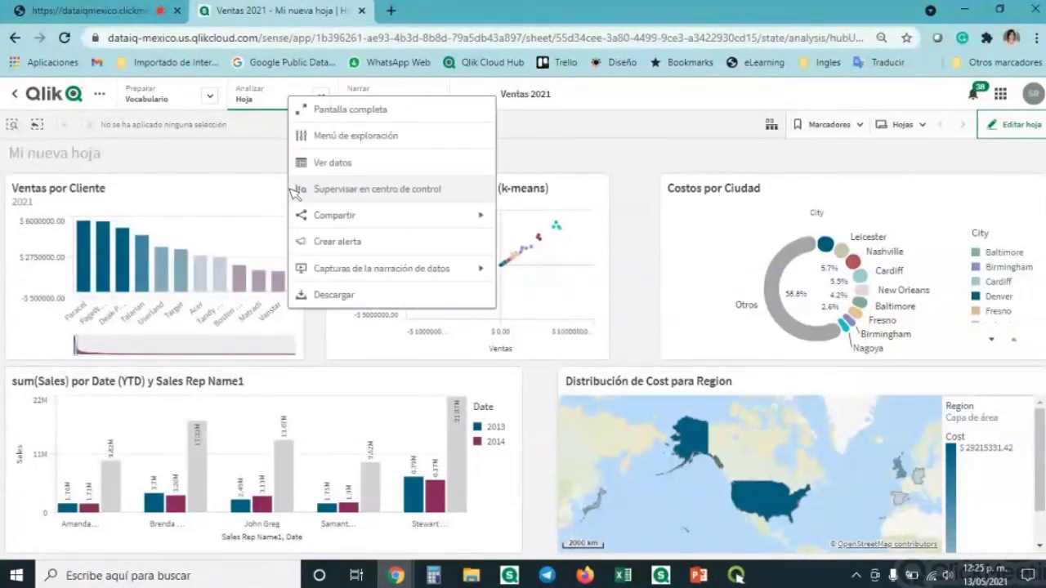
left_click(381, 244)
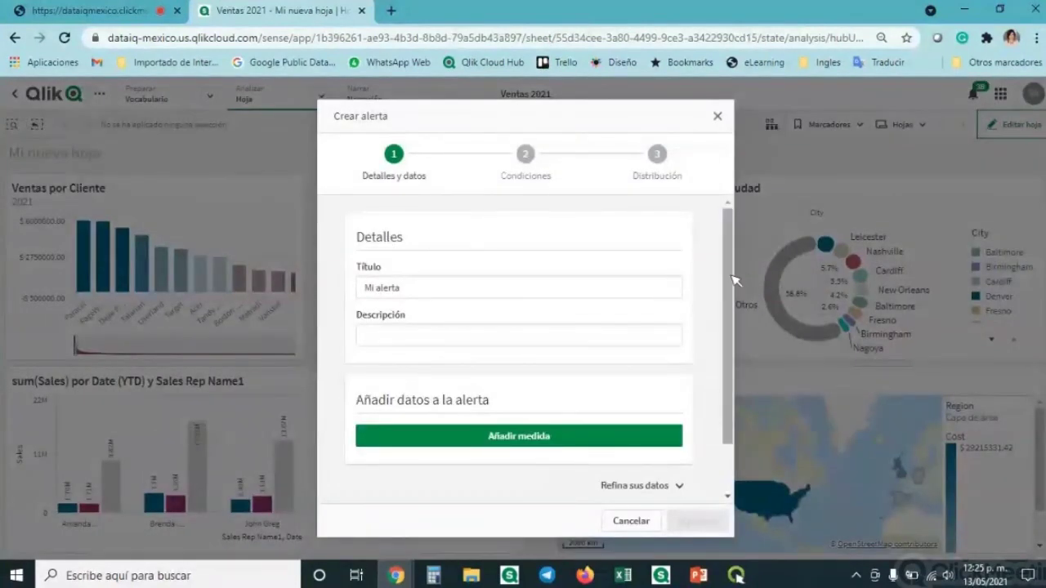
left_click_drag(726, 319, 743, 243)
left_click(443, 289)
triple_click(442, 291)
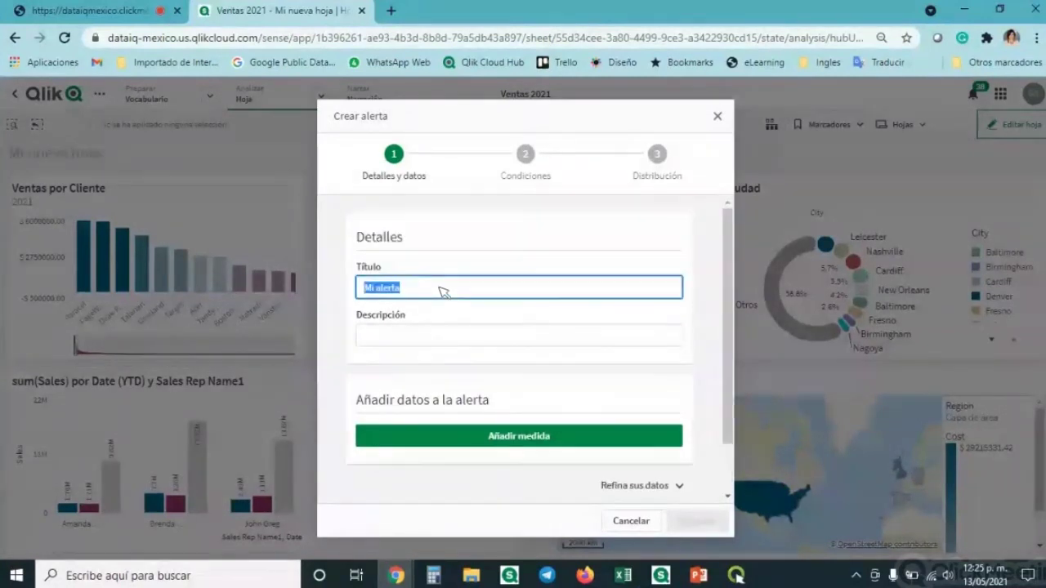
type("Ventas")
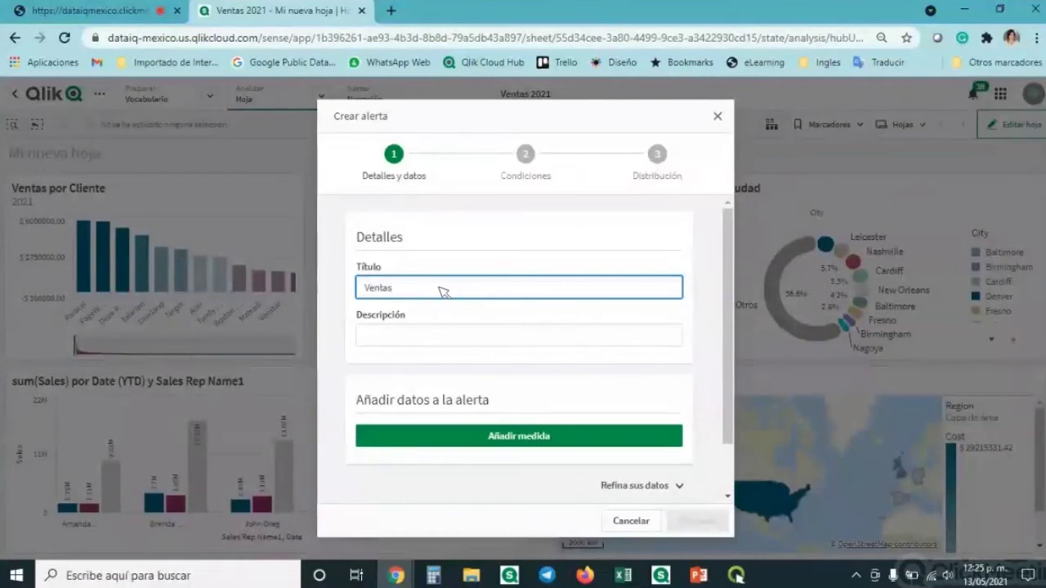
- Add the chart's Ventas measure to the alert and check the data preview
scroll(559, 391, "down", 1)
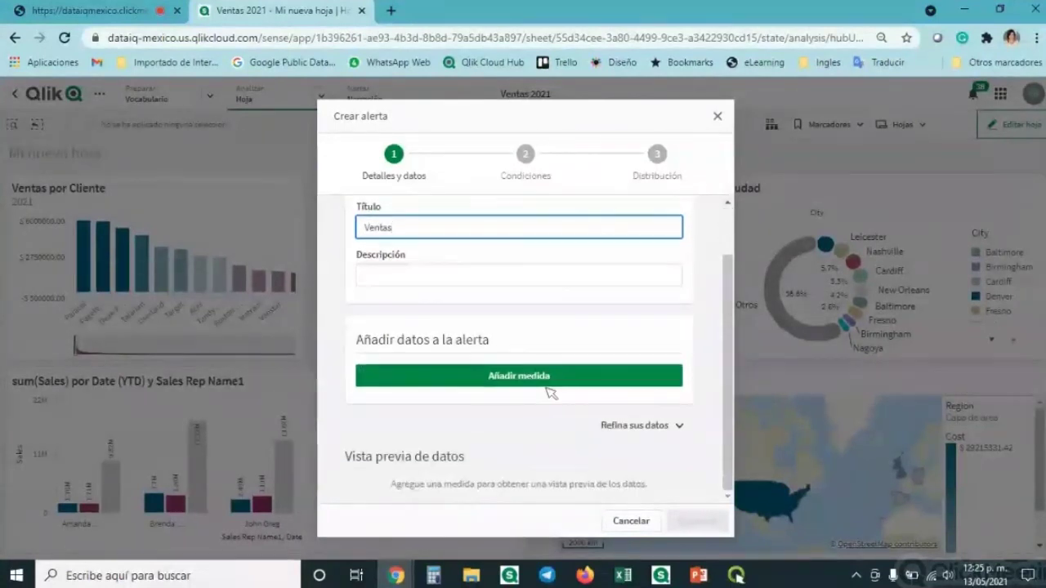
left_click(528, 375)
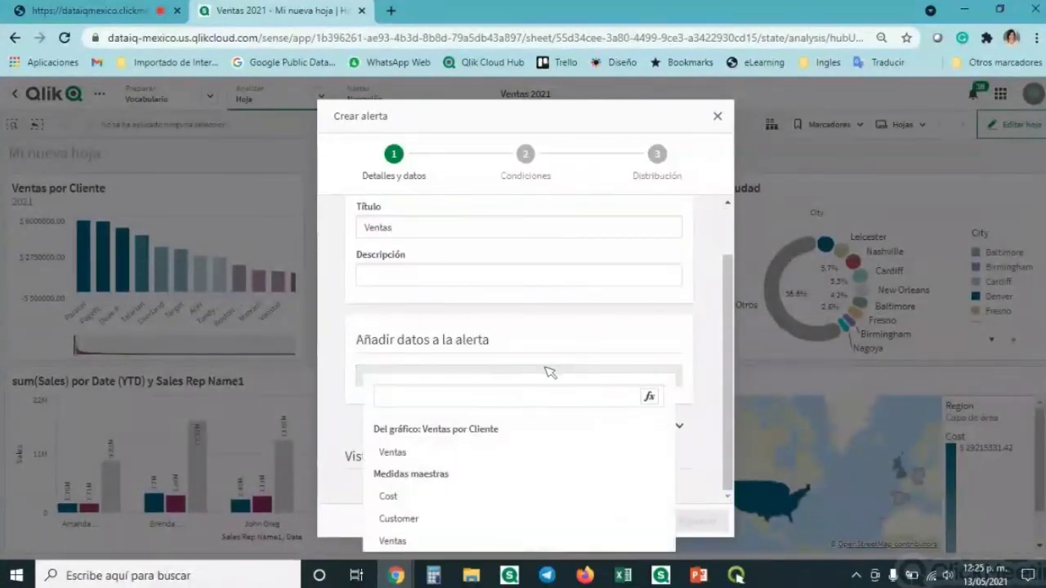
left_click(425, 453)
scroll(512, 362, "down", 2)
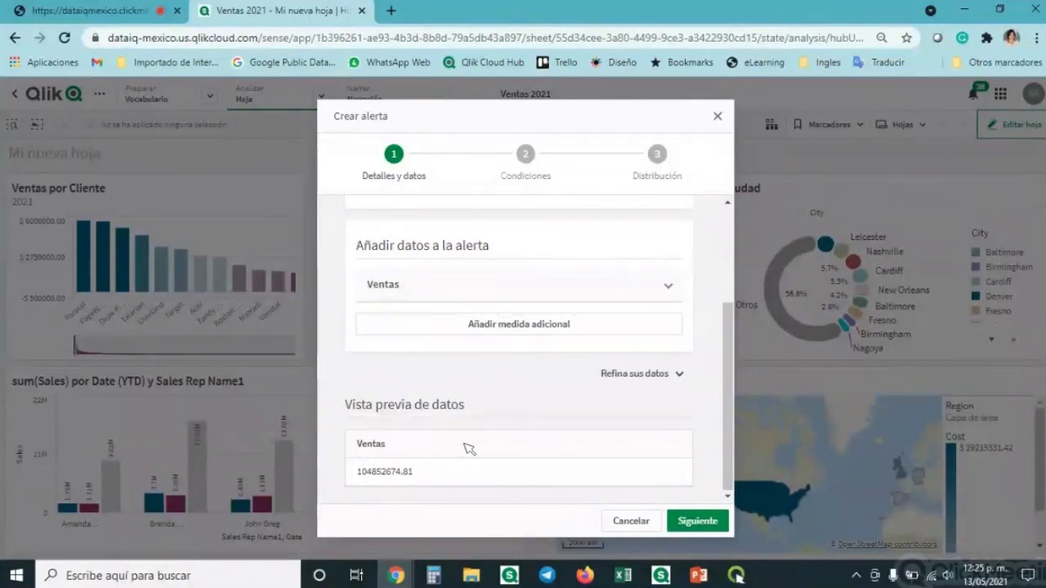
- Refine the alert's data by splitting the Ventas measure by the chart's Customer dimension
scroll(525, 420, "up", 2)
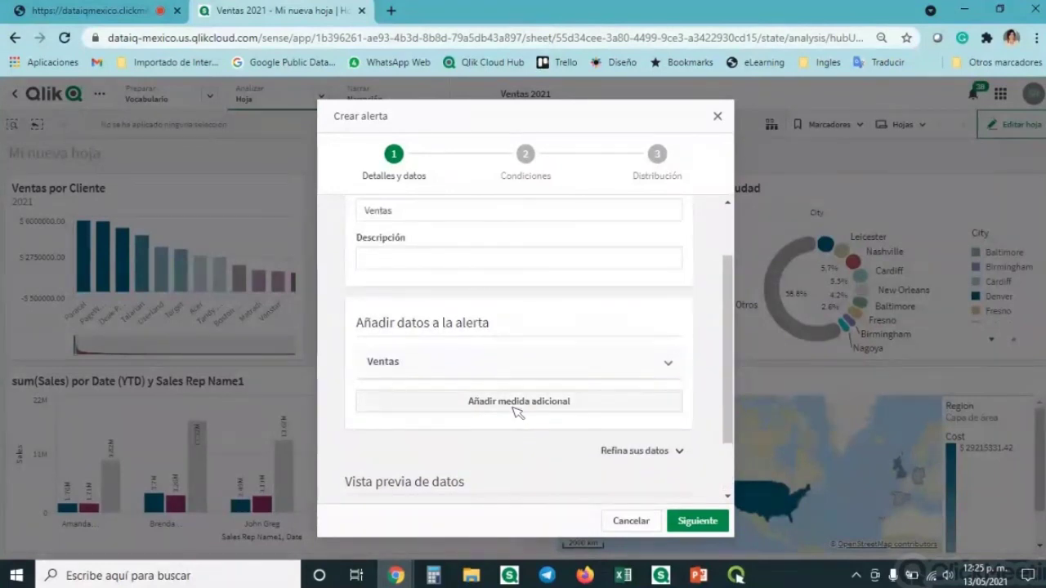
scroll(523, 409, "down", 2)
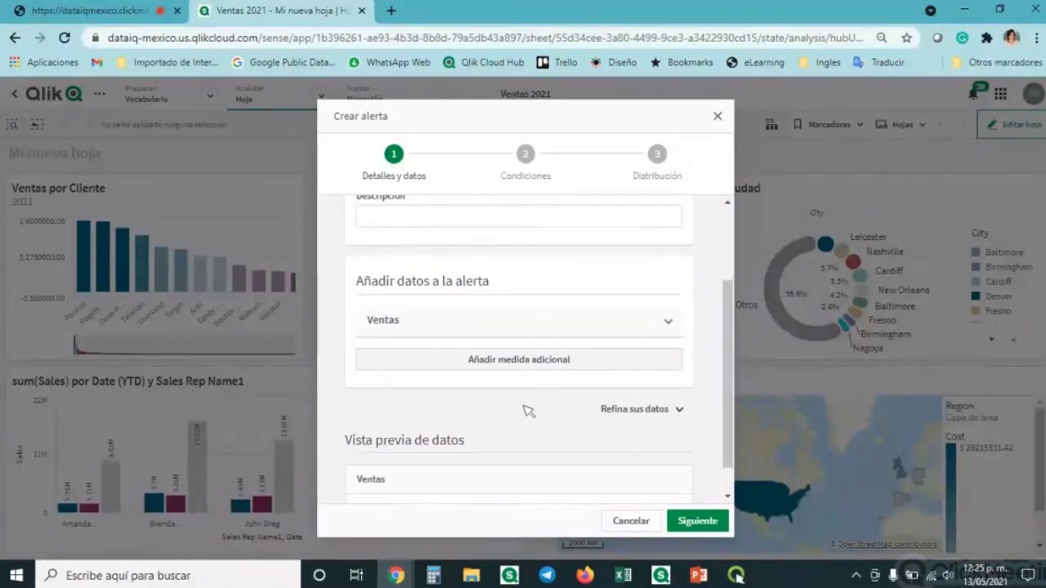
left_click(658, 373)
scroll(500, 381, "down", 1)
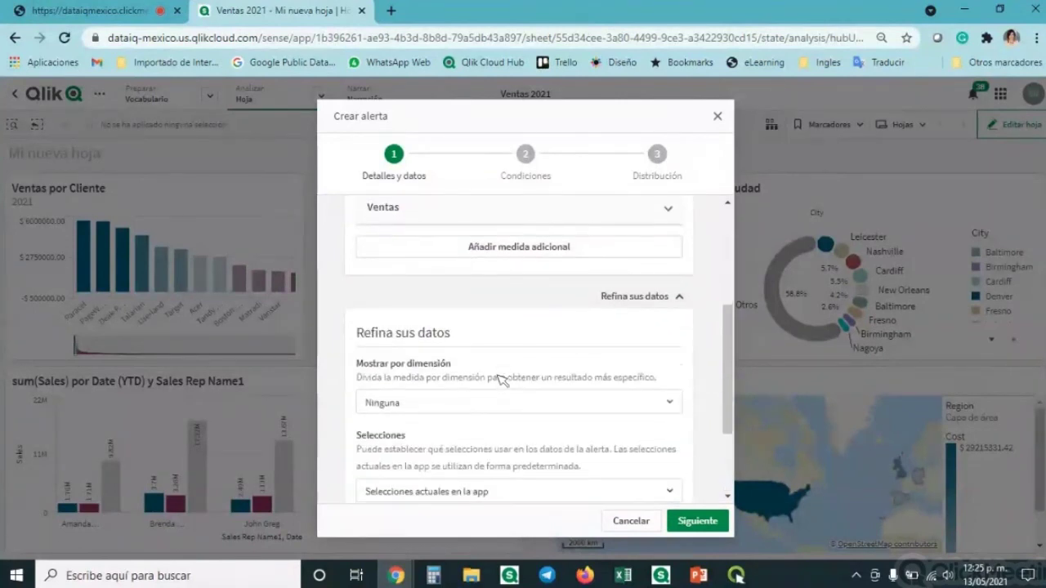
left_click(472, 408)
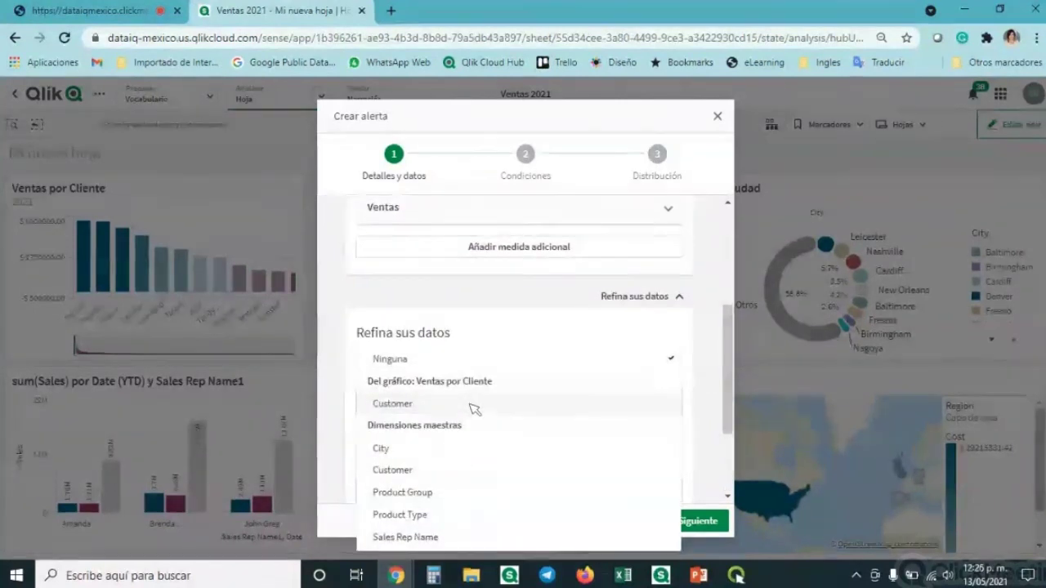
left_click(472, 406)
- Examine the alert's data preview of Ventas for each customer
scroll(527, 363, "down", 5)
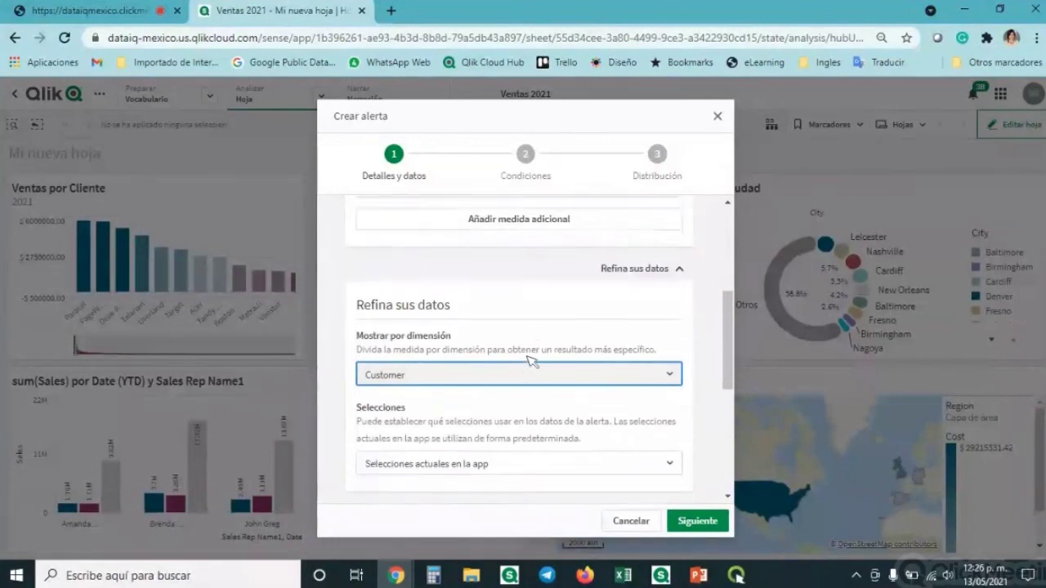
scroll(516, 381, "up", 1)
scroll(515, 376, "up", 2)
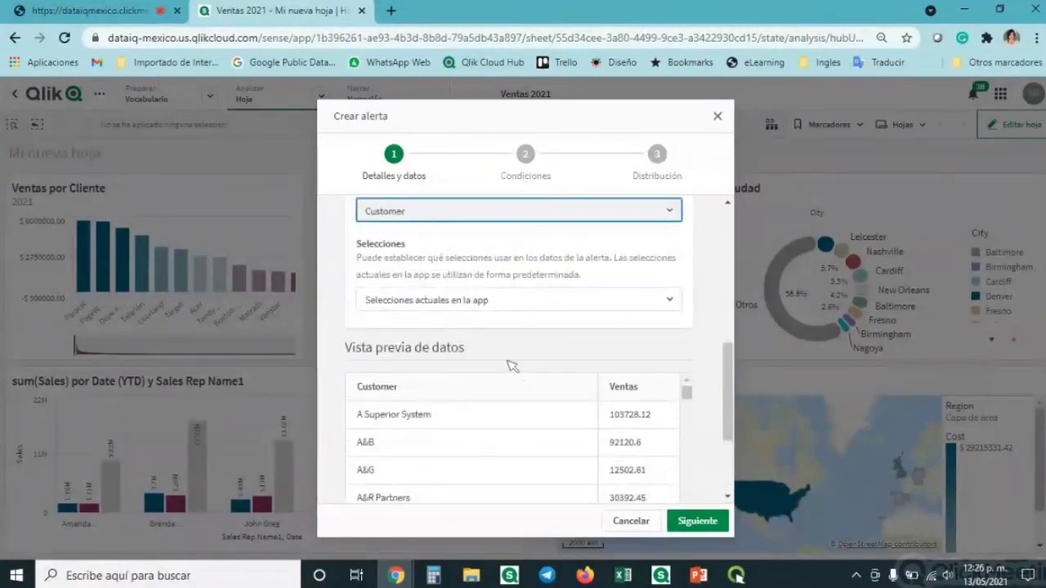
scroll(494, 319, "up", 1)
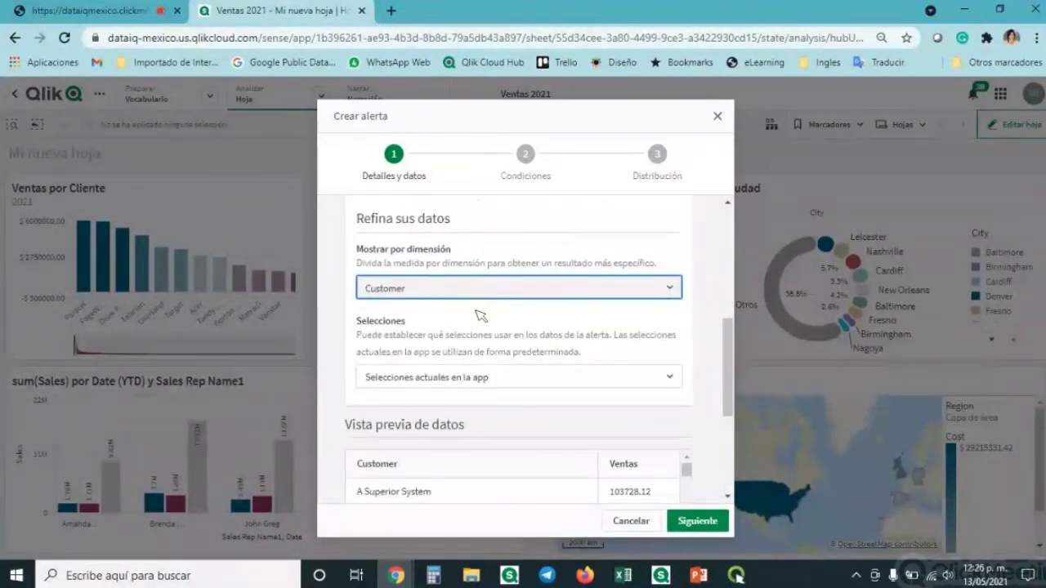
scroll(494, 341, "down", 3)
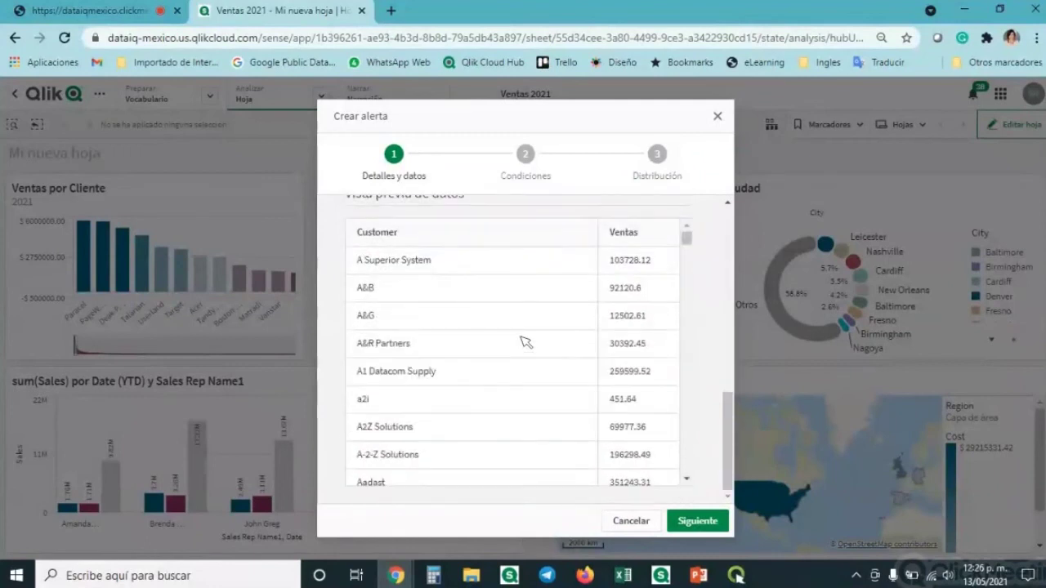
scroll(506, 346, "down", 4)
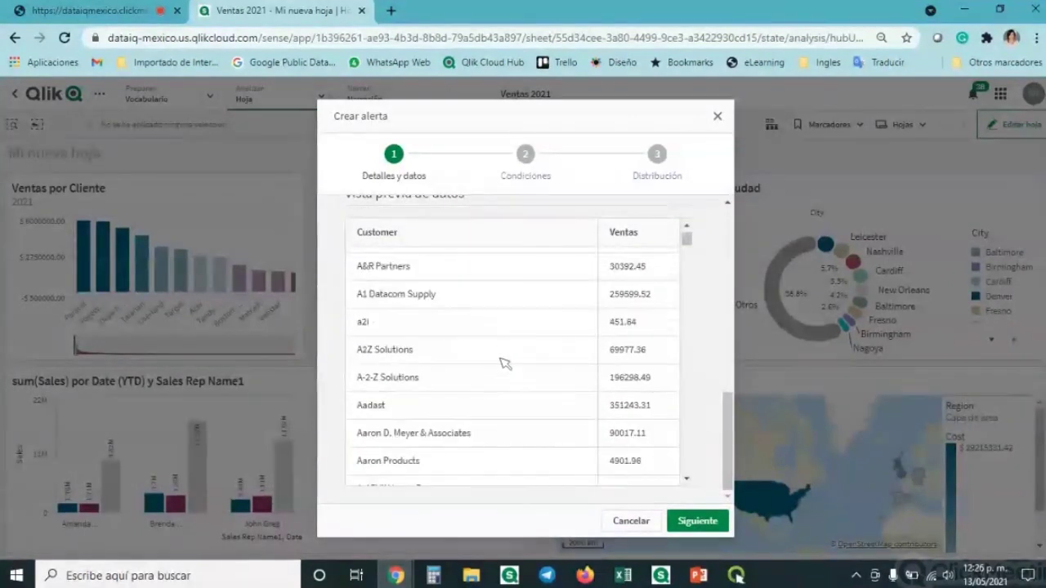
scroll(506, 384, "down", 10)
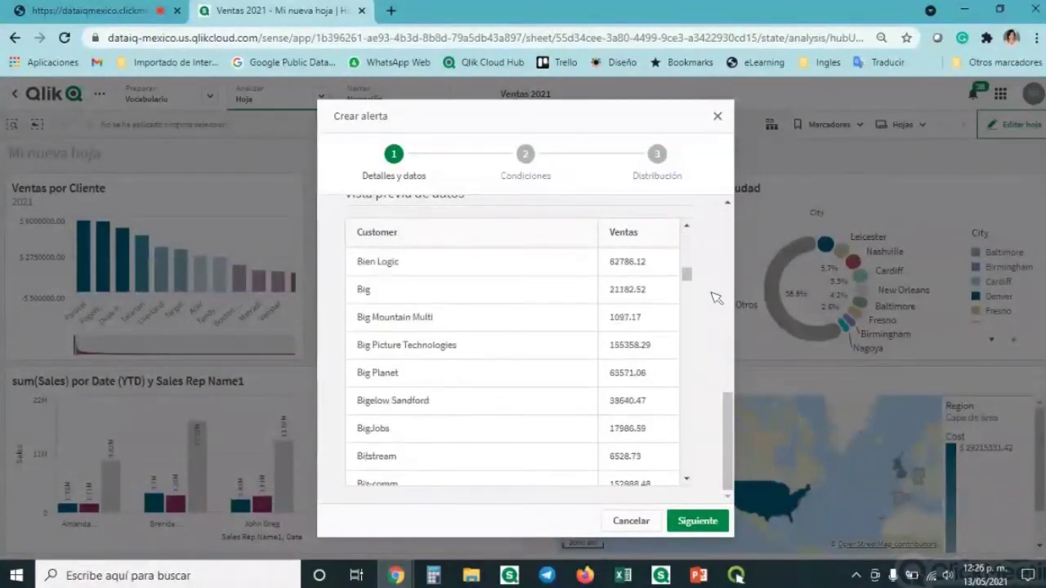
left_click_drag(691, 290, 686, 234)
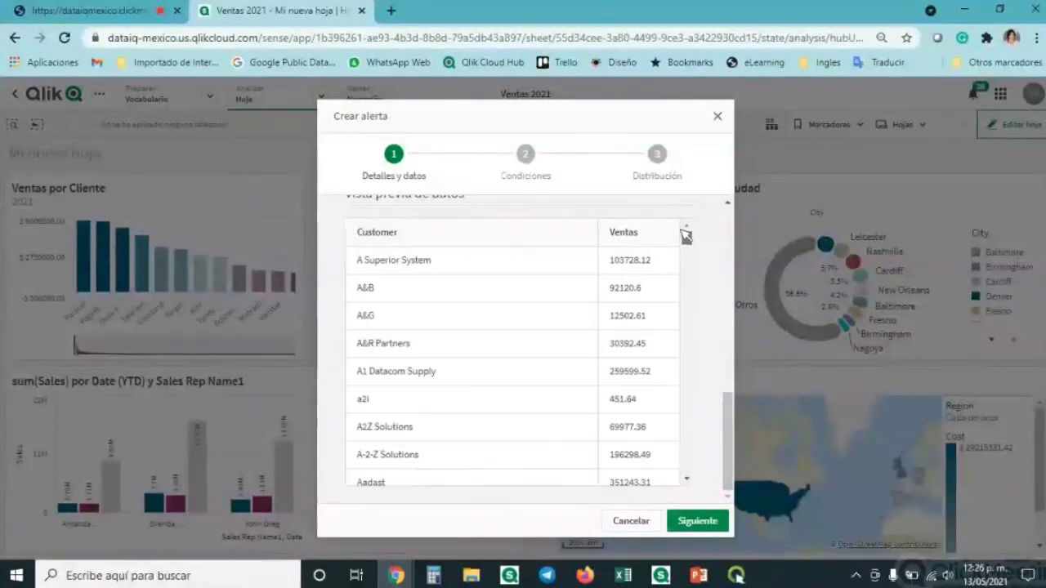
scroll(660, 439, "up", 3)
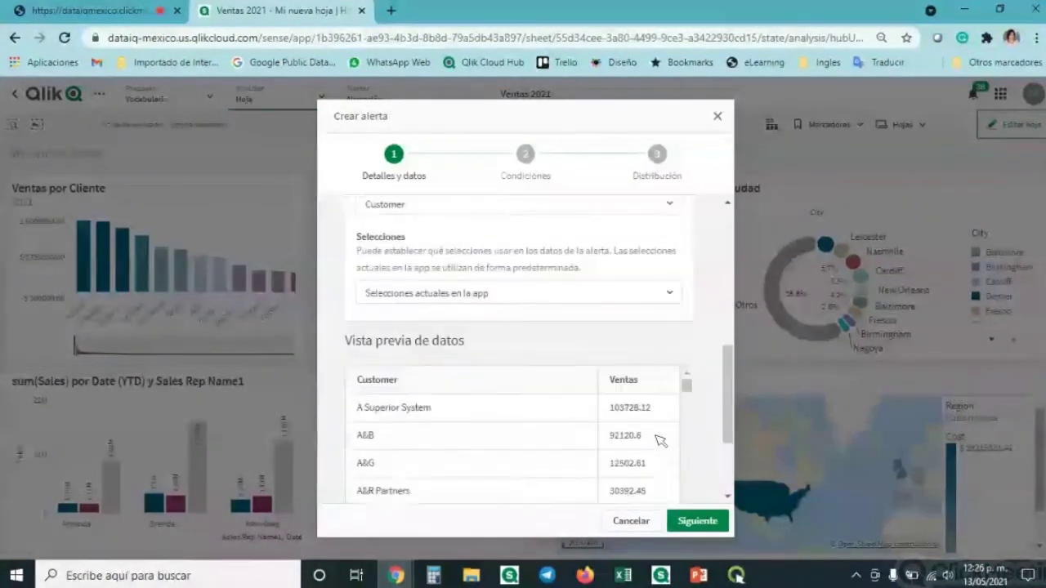
scroll(660, 444, "down", 3)
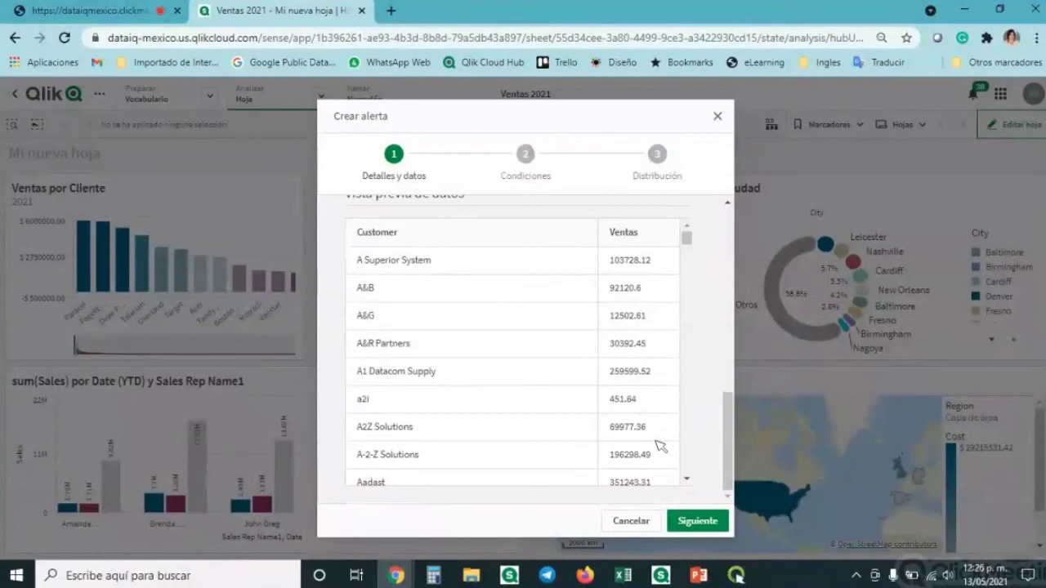
scroll(641, 403, "down", 2)
- Continue to the alert's conditions and base Condición 1 on the Ventas measure with the operator Mayor que
left_click(697, 521)
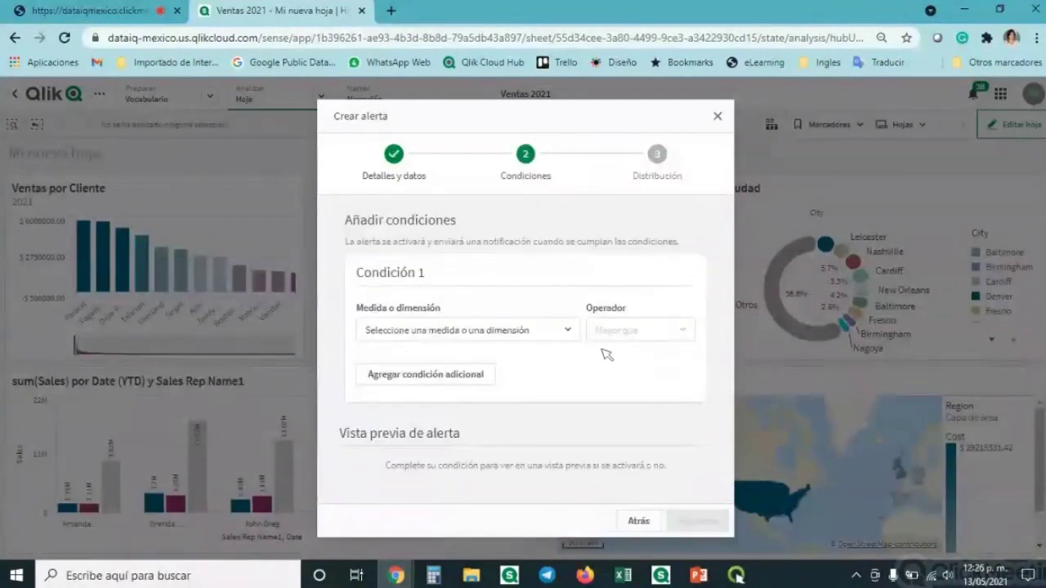
left_click(562, 332)
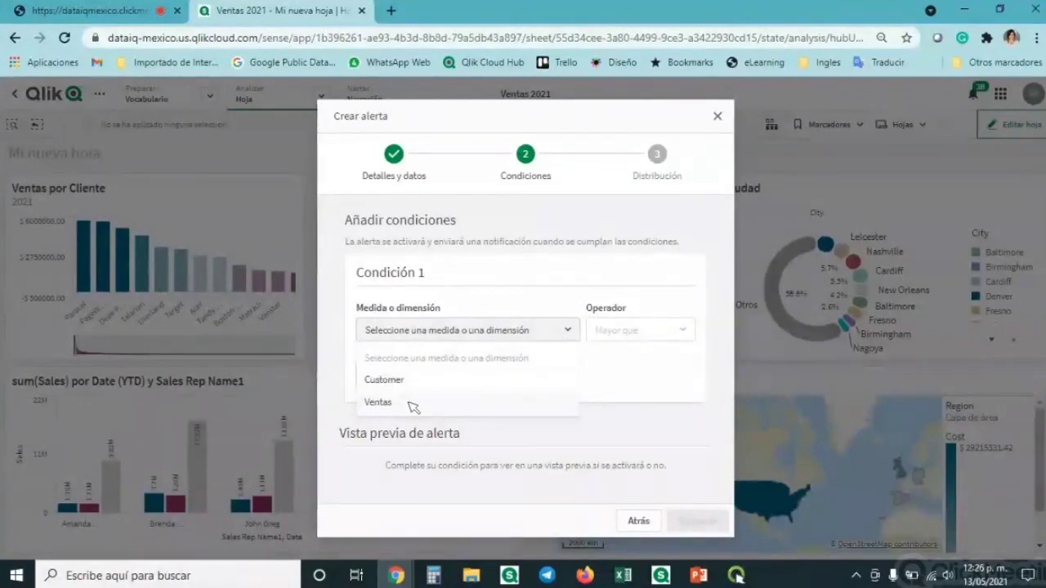
left_click(411, 404)
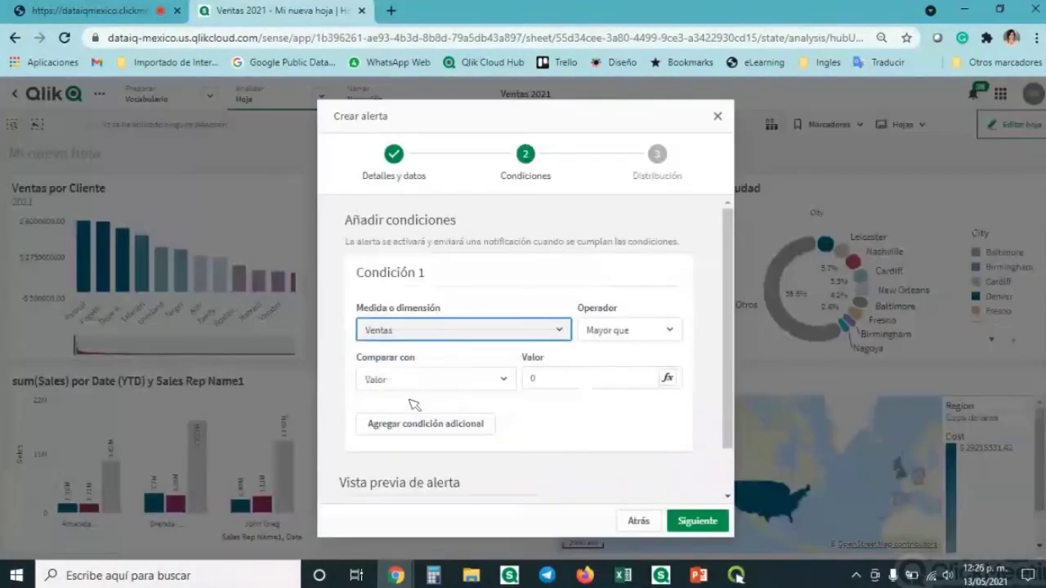
left_click(669, 332)
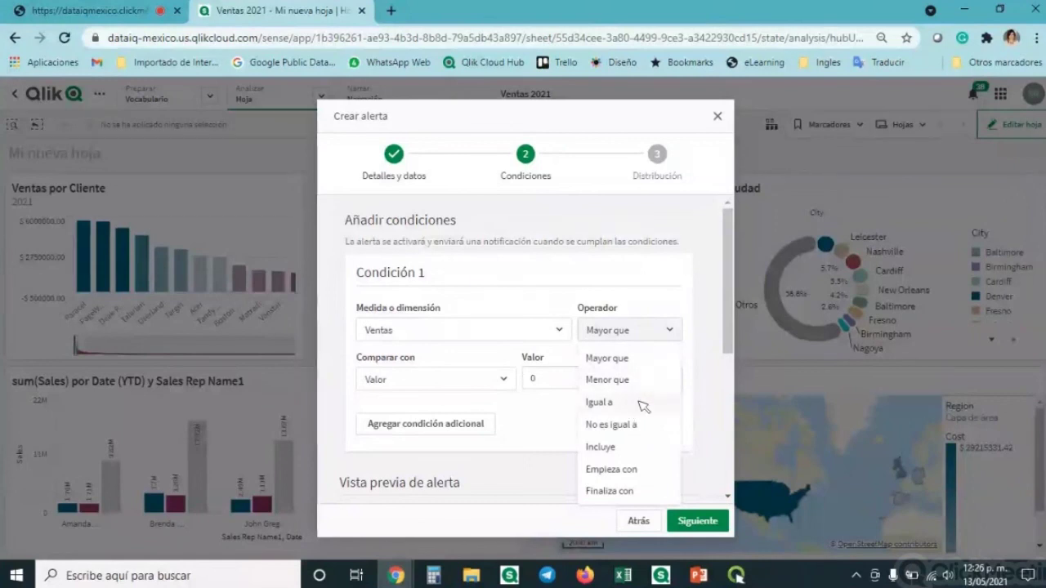
left_click(628, 359)
- Keep Condición 1 comparing with a fixed value and set that value to 100000
left_click(441, 380)
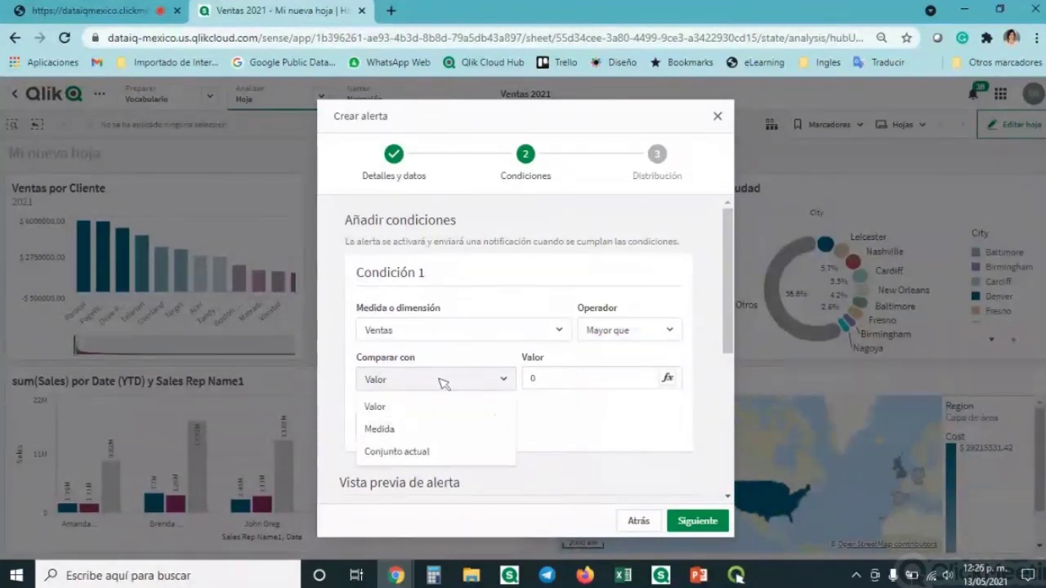
left_click(442, 380)
left_click(591, 378)
type("100000")
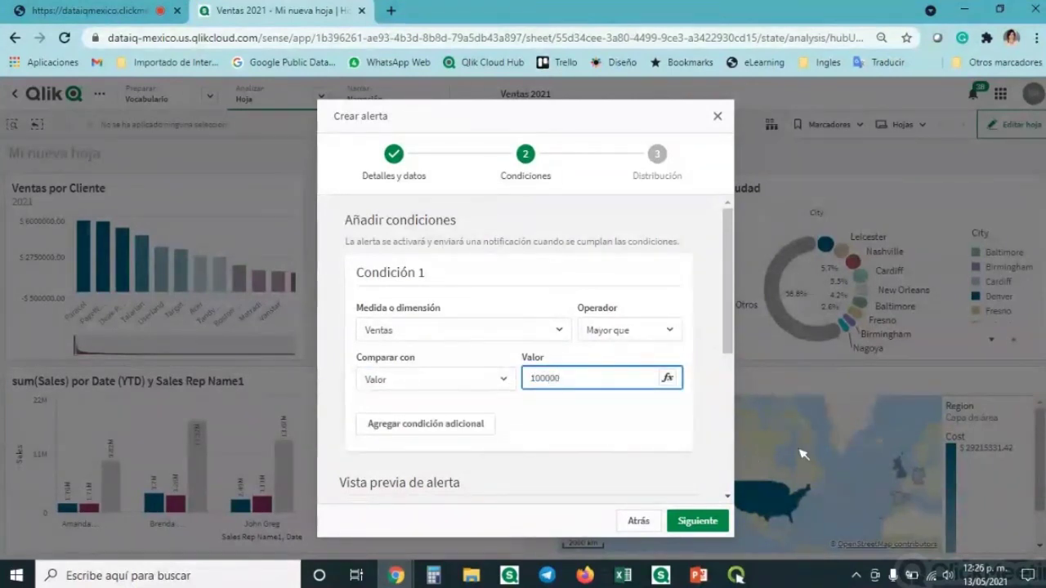
left_click(647, 438)
- Examine the alert preview for the customers whose Ventas meet the 100000 condition
scroll(727, 367, "down", 1)
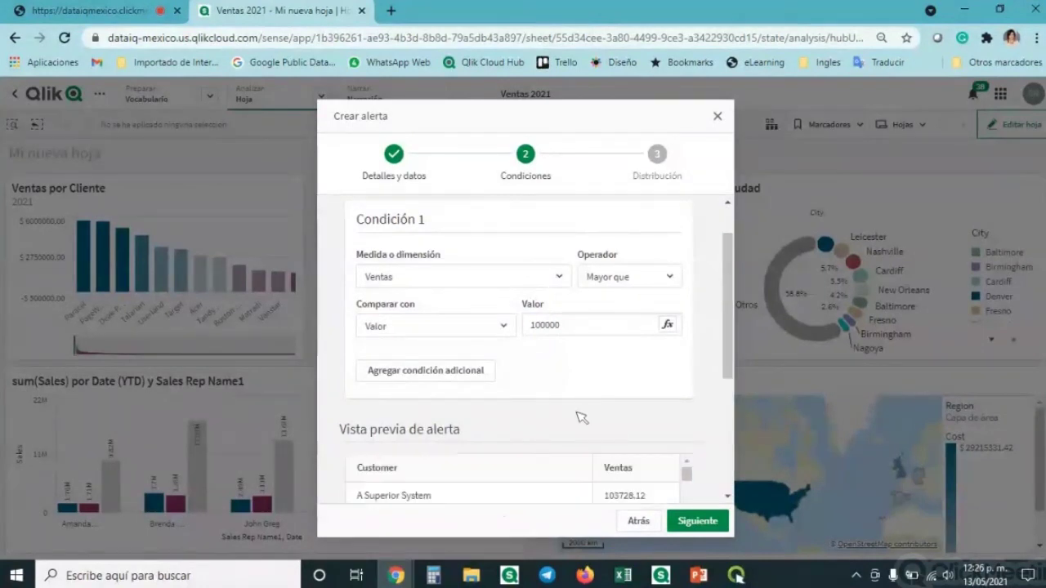
scroll(582, 418, "down", 2)
scroll(575, 409, "down", 5)
scroll(570, 454, "down", 1)
scroll(565, 446, "down", 5)
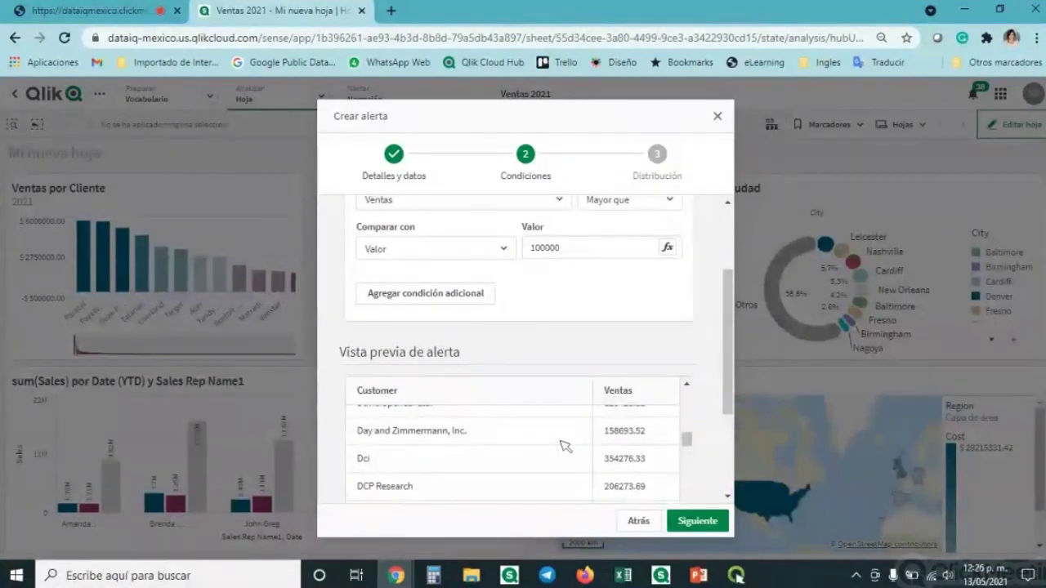
scroll(730, 343, "down", 3)
scroll(637, 423, "down", 8)
scroll(633, 429, "down", 15)
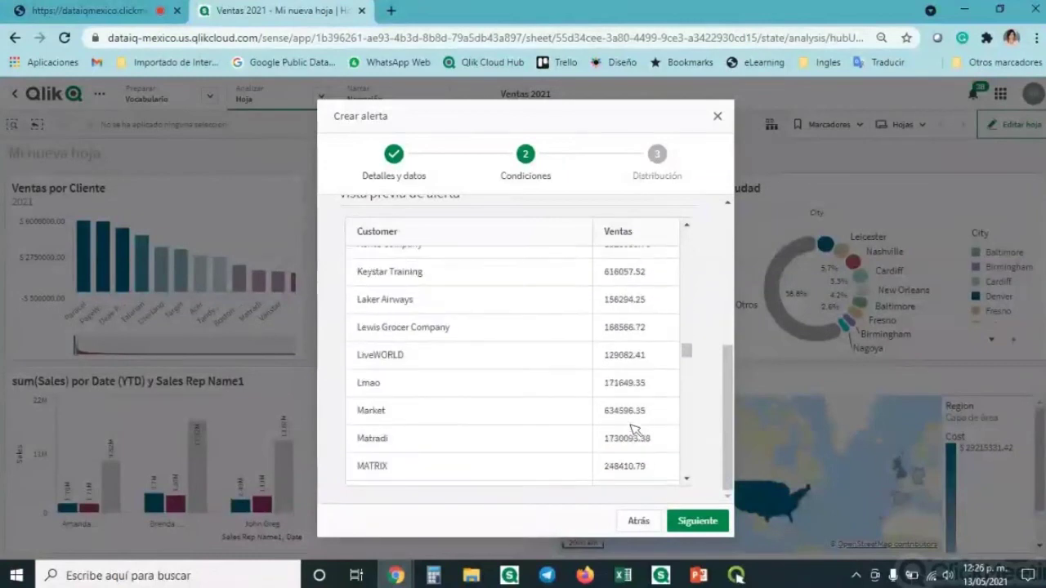
left_click_drag(686, 374, 684, 234)
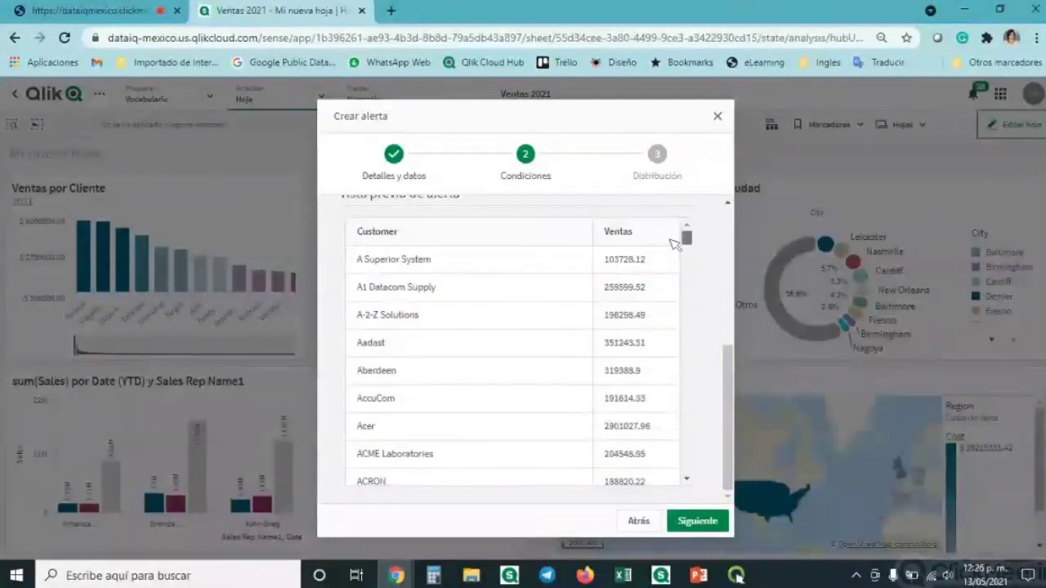
scroll(719, 283, "up", 2)
scroll(719, 283, "up", 3)
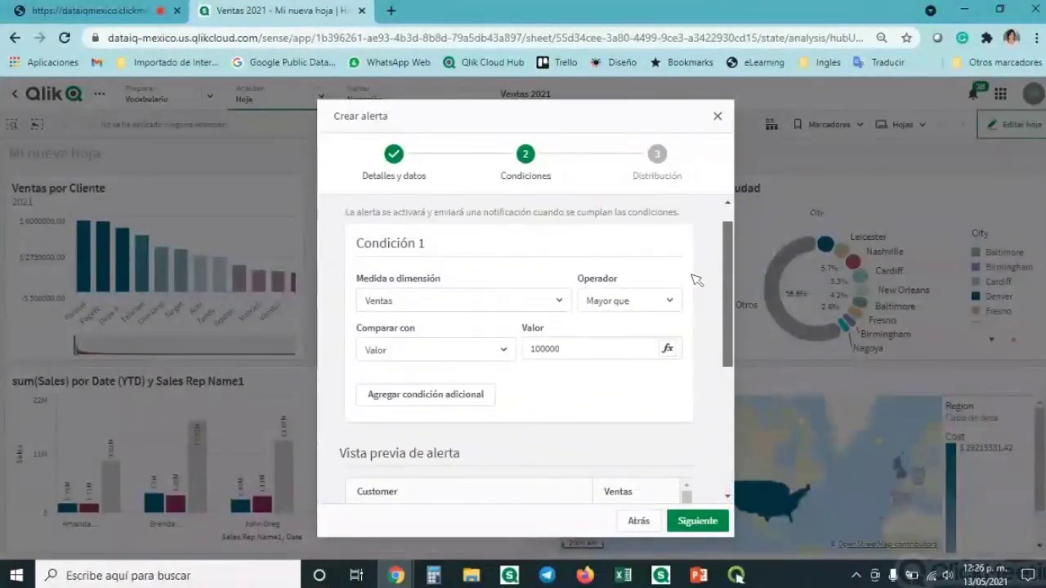
- Raise the value in Condición 1 to 1000000 and check the customers in the alert preview
left_click(583, 352)
type("0")
left_click(633, 399)
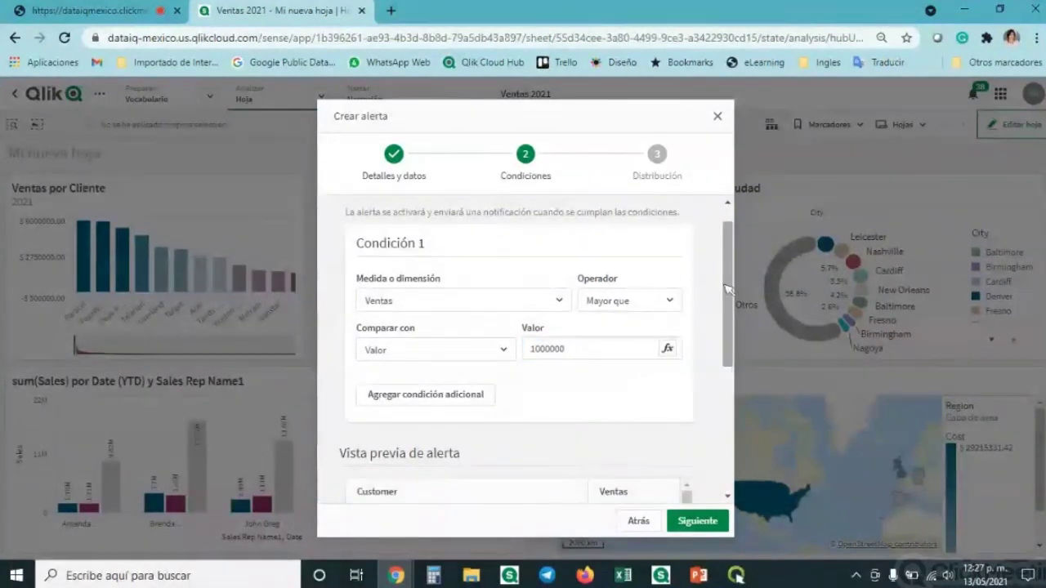
scroll(677, 368, "down", 10)
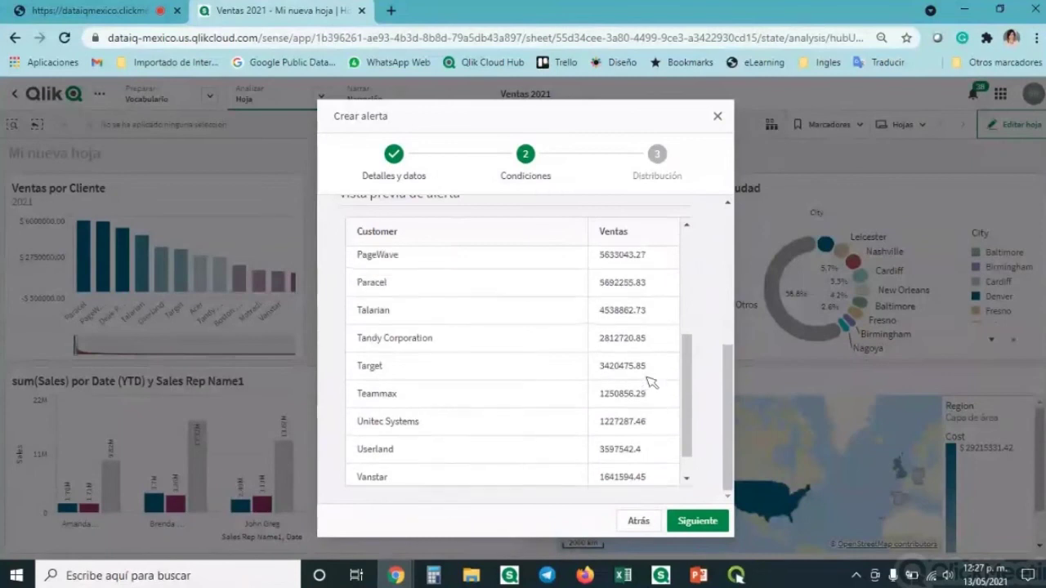
scroll(654, 379, "up", 10)
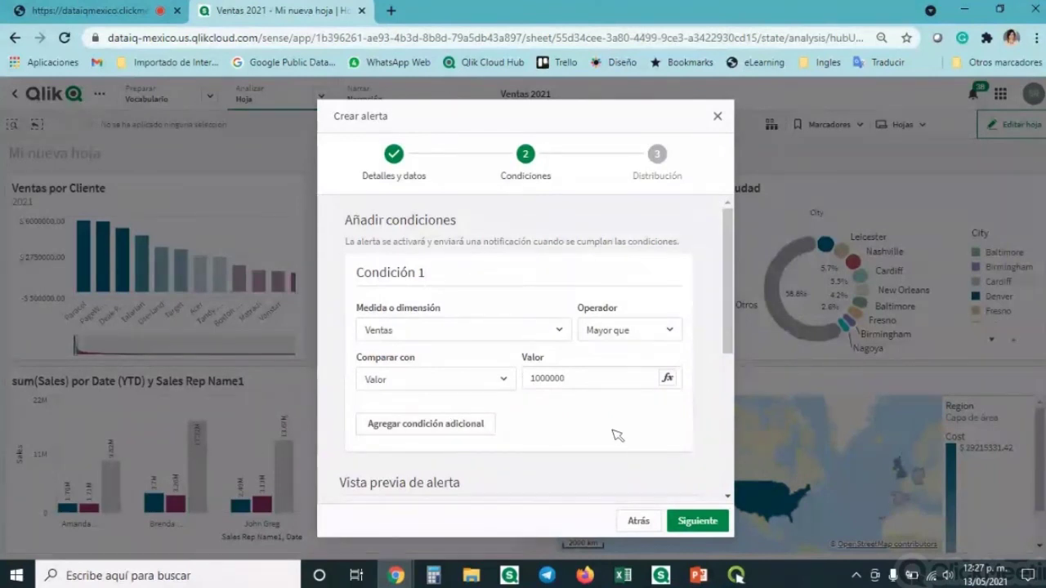
scroll(606, 426, "down", 2)
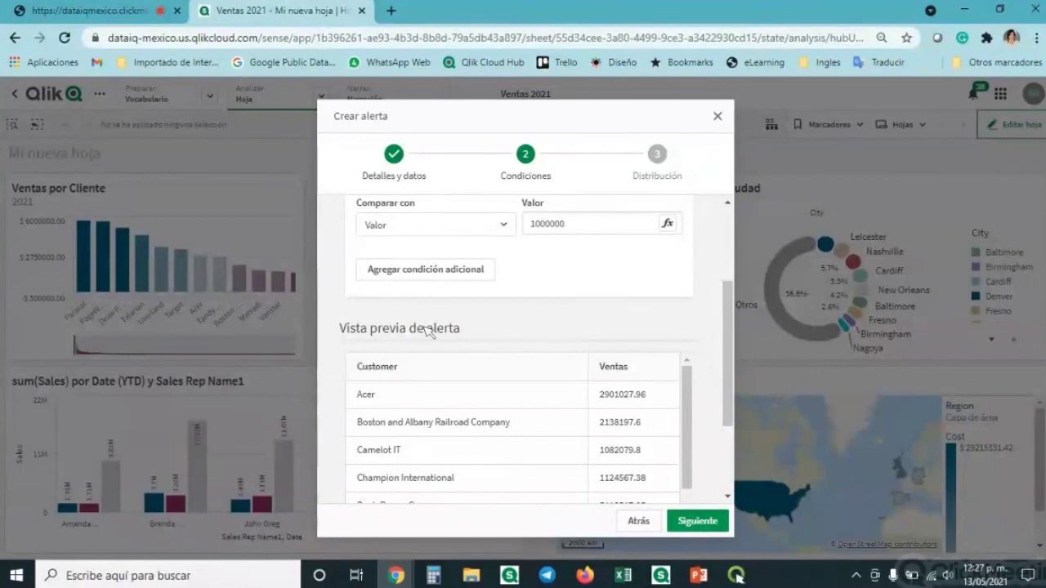
- Continue to the alert's distribution settings and schedule its evaluation at a fixed time with the option A diario
left_click(706, 521)
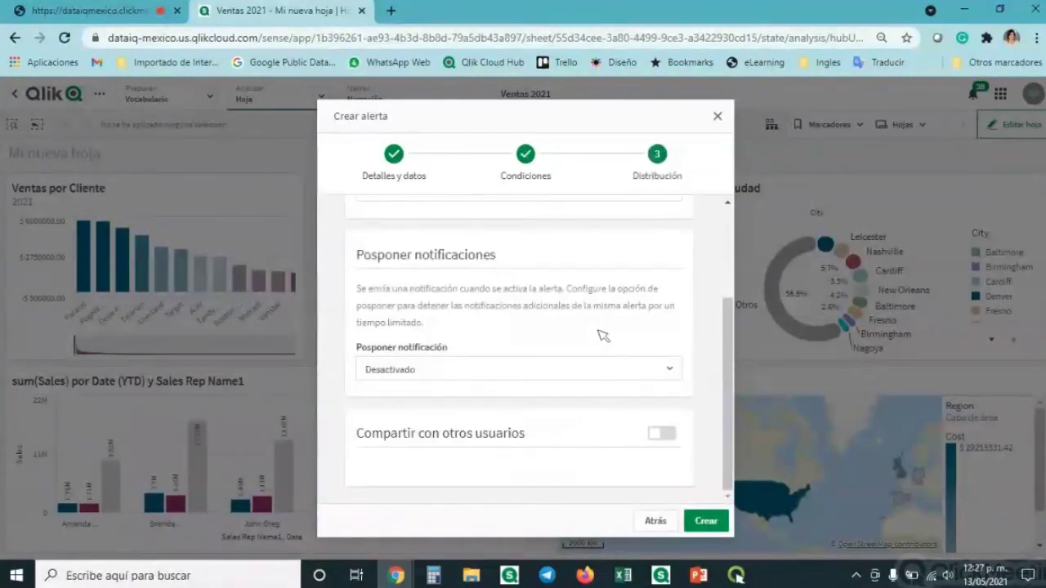
scroll(654, 397, "up", 2)
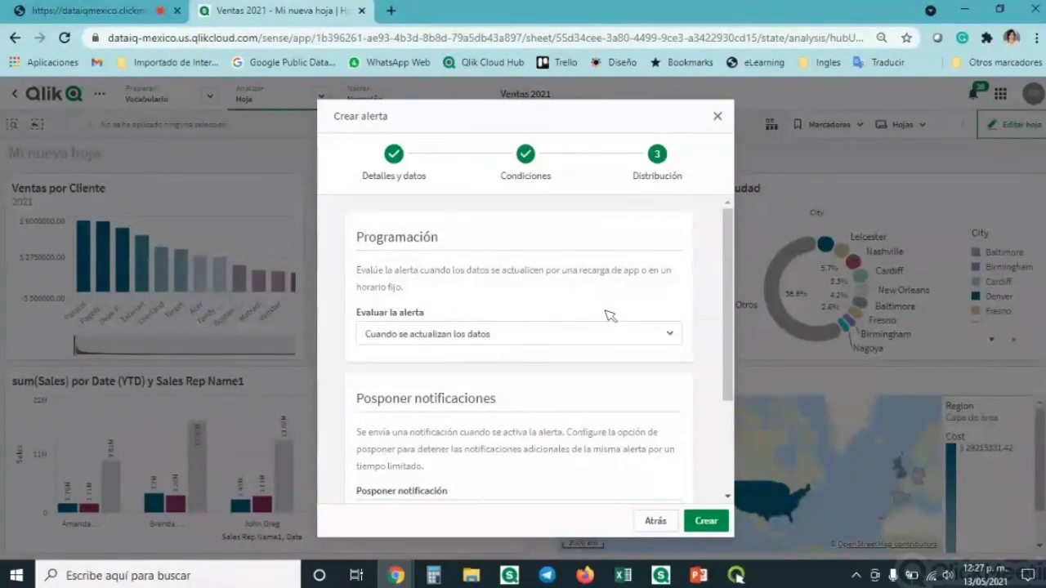
left_click(547, 337)
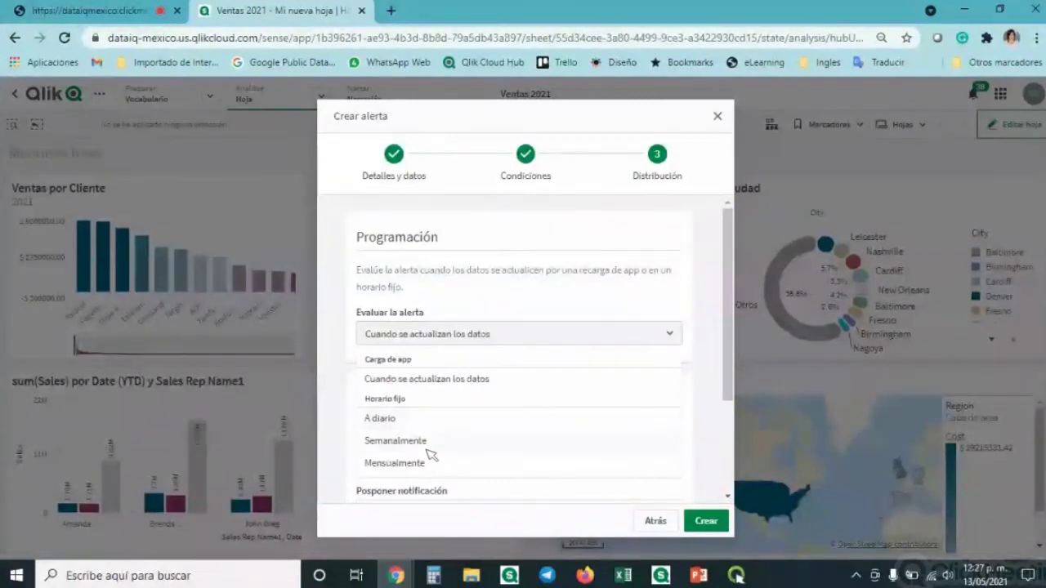
left_click(449, 423)
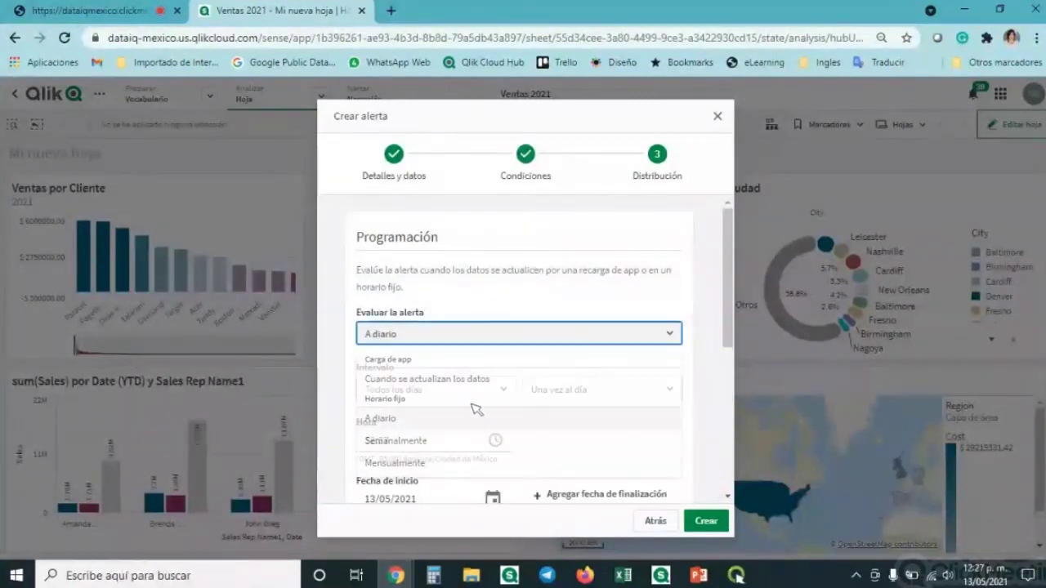
left_click(566, 339)
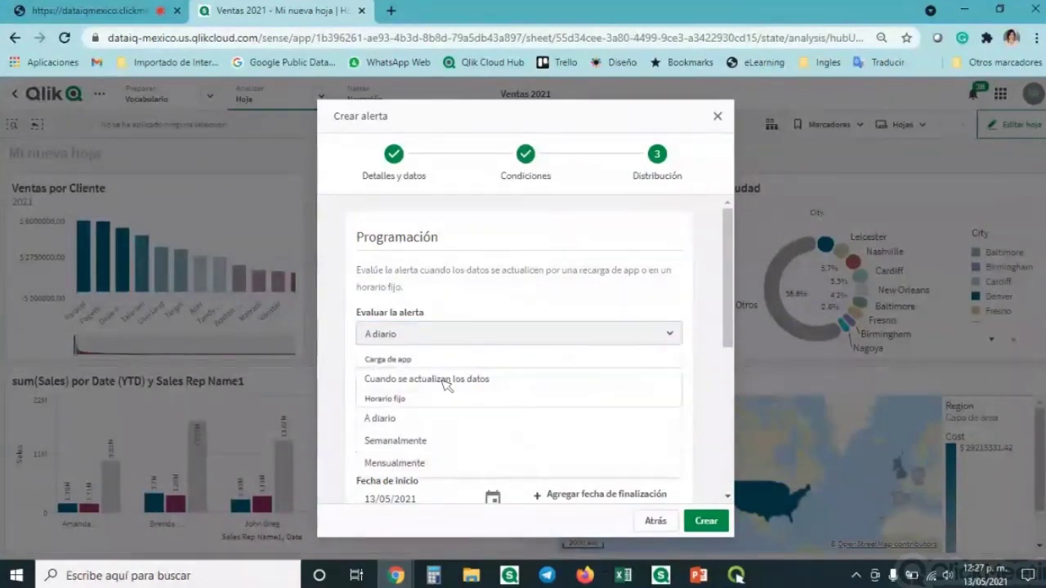
left_click(447, 380)
left_click(425, 334)
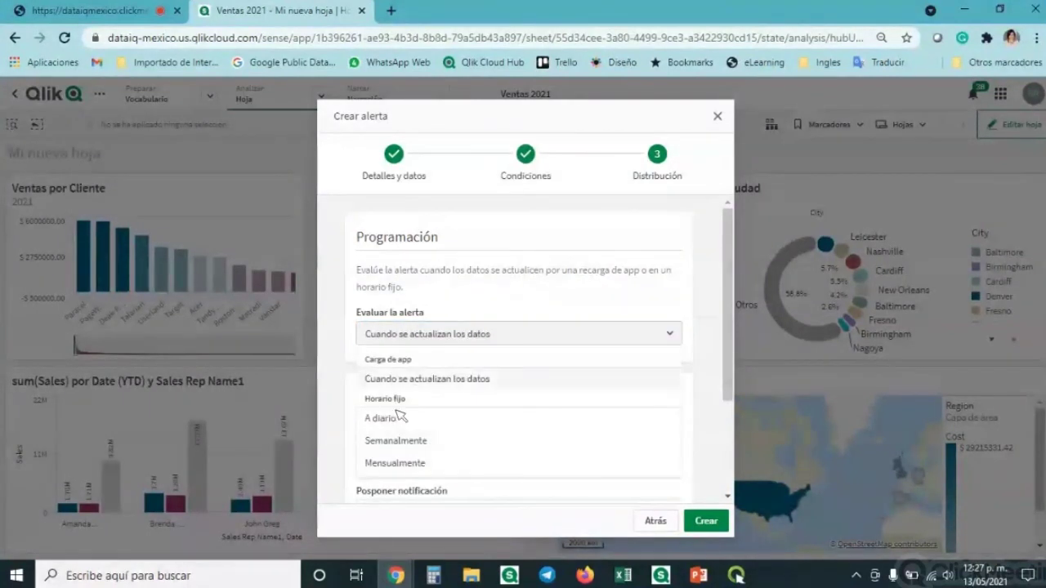
left_click(403, 420)
scroll(572, 376, "down", 2)
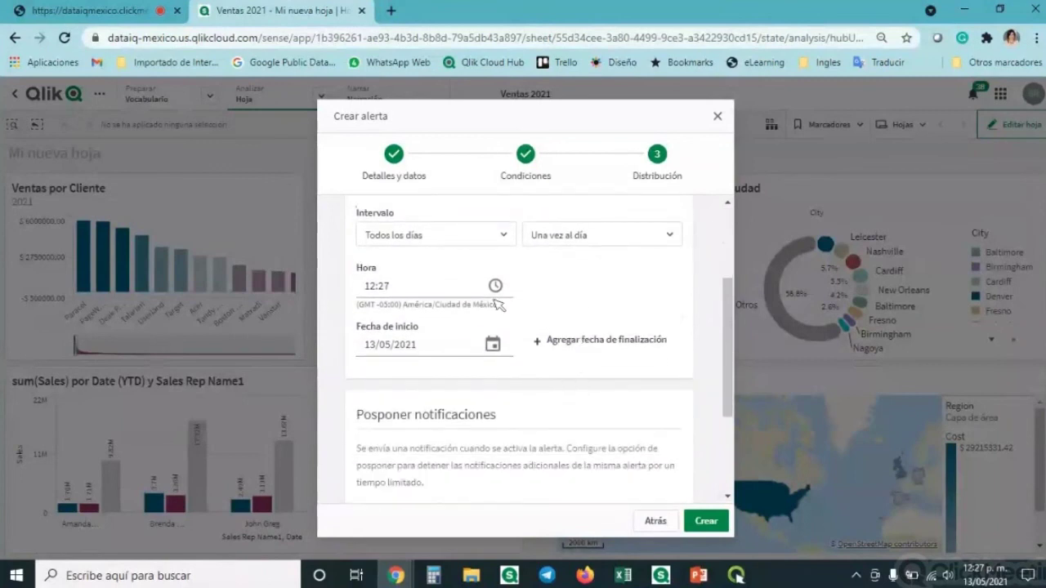
- Review the available day intervals and times-per-day frequencies for the alert's daily evaluation
left_click(471, 239)
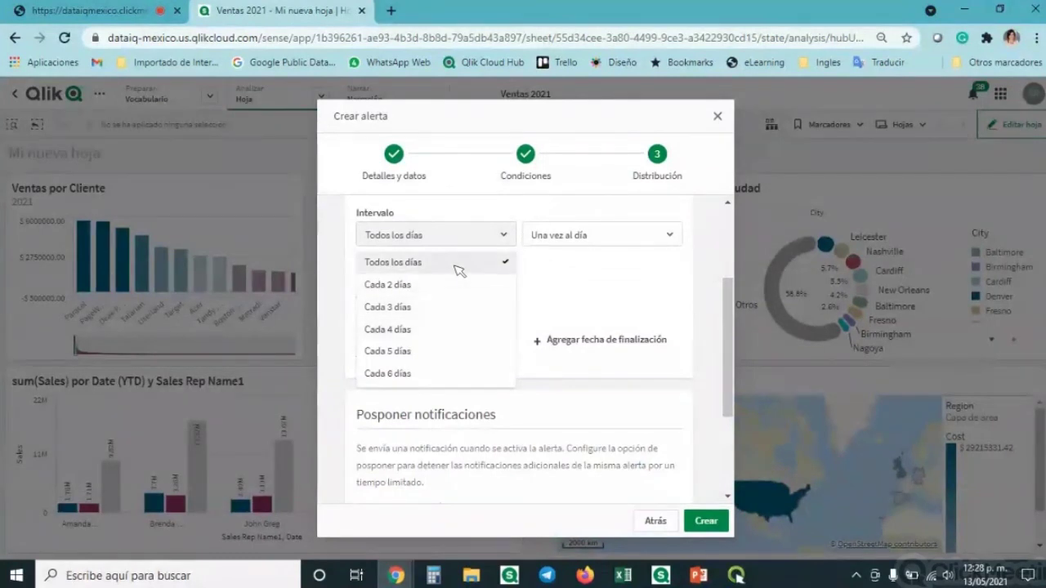
left_click(624, 242)
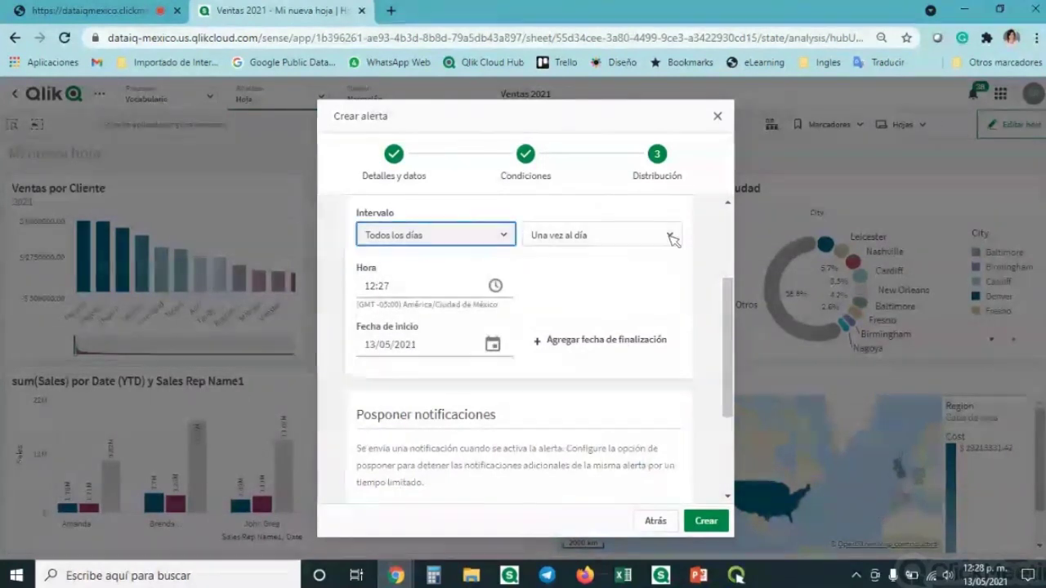
left_click(673, 237)
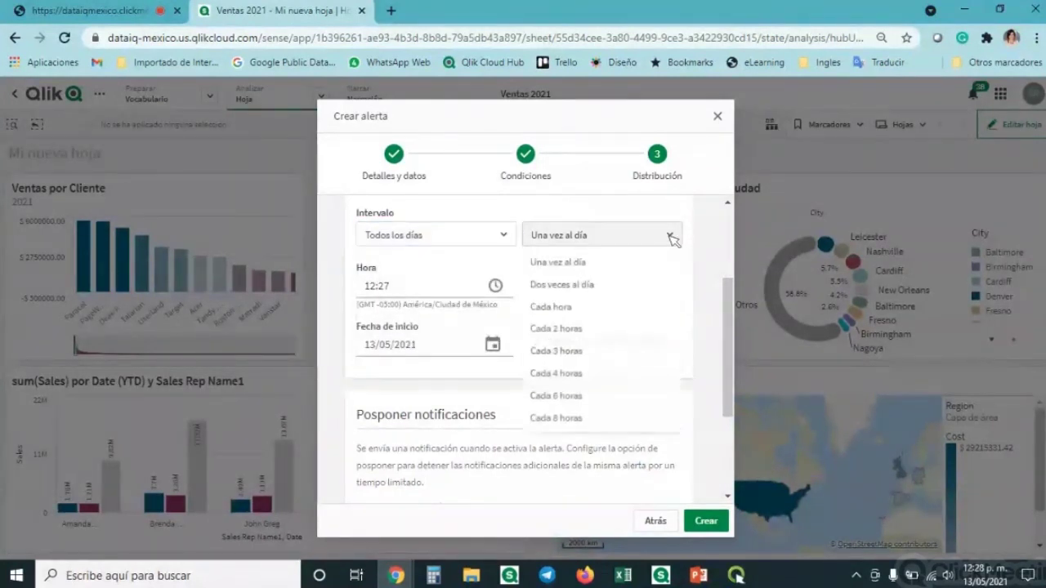
left_click(500, 214)
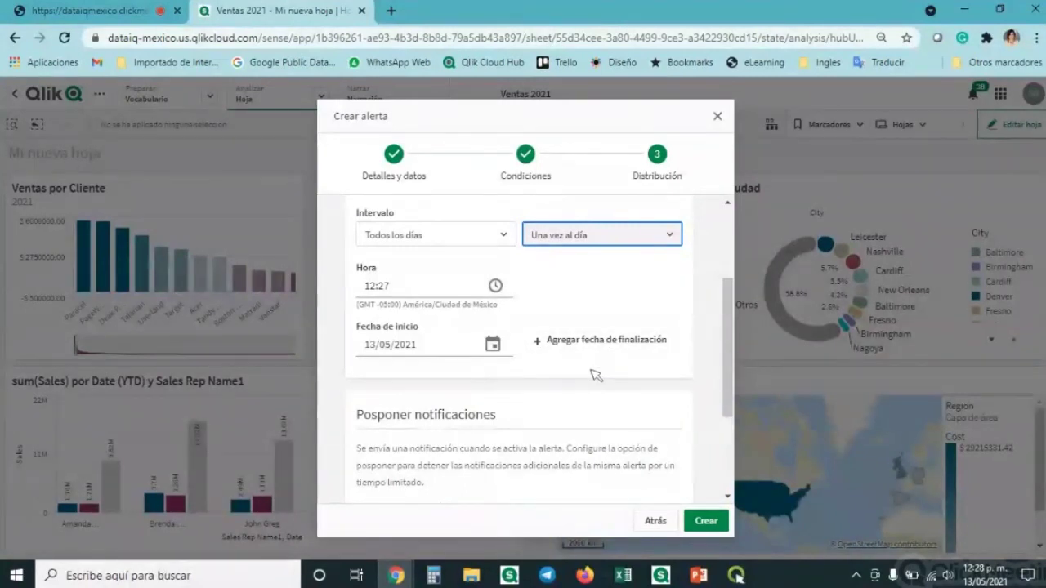
- Try the Semanalmente and Mensualmente schedules for evaluating the alert and review their settings
scroll(539, 343, "up", 1)
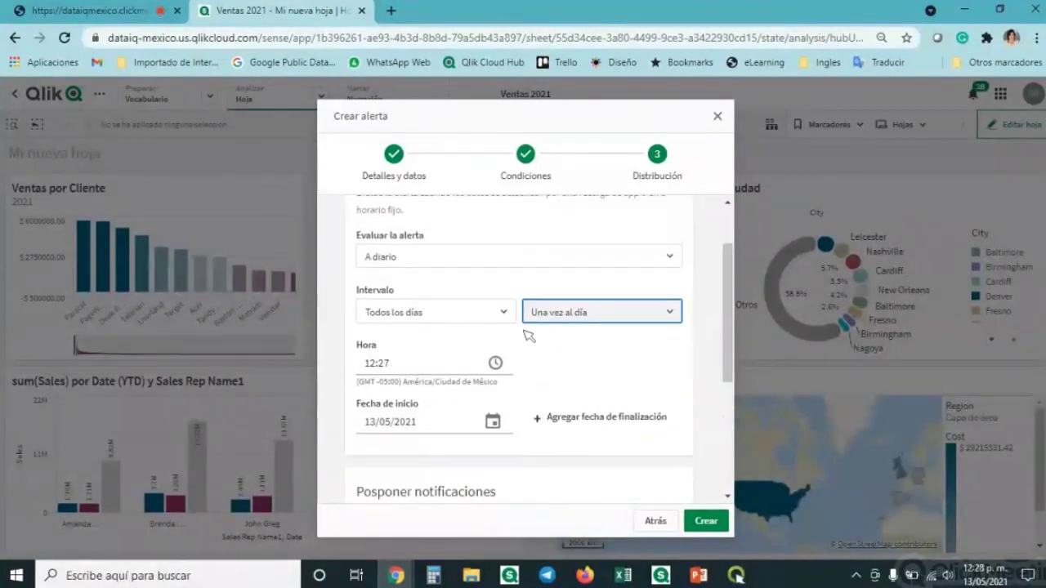
left_click(504, 260)
left_click(430, 364)
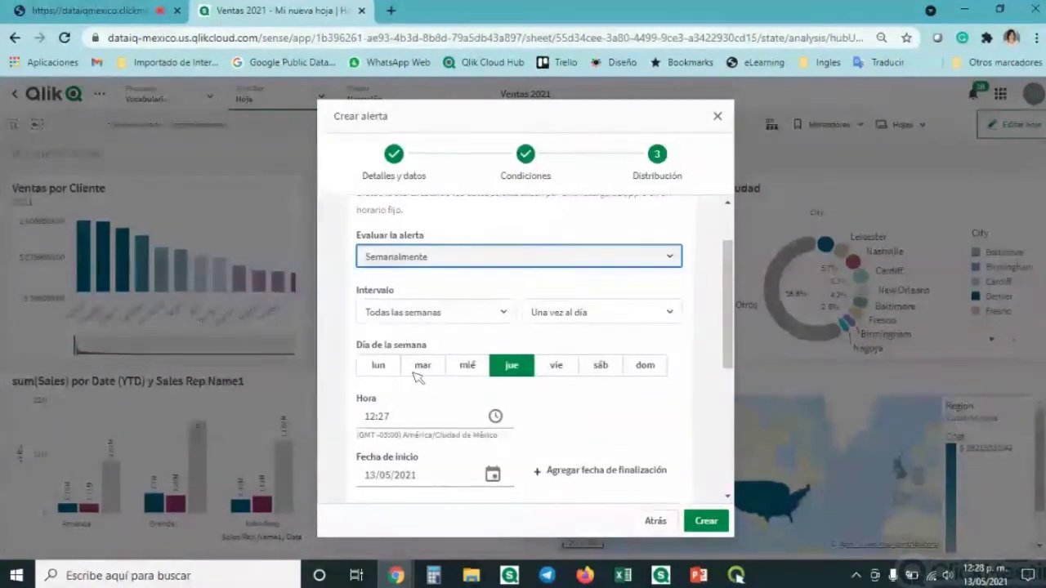
left_click(491, 260)
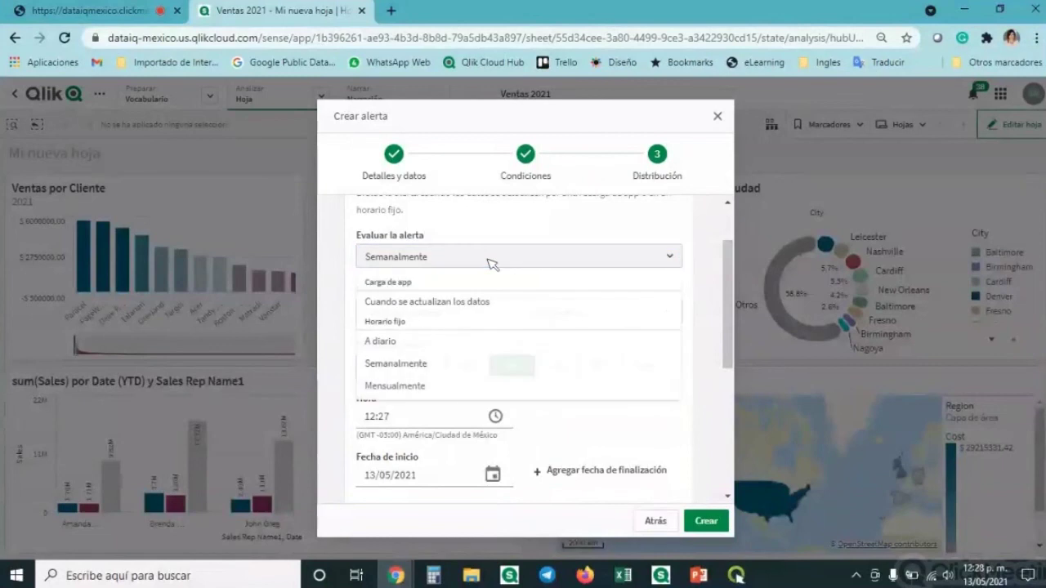
left_click(433, 384)
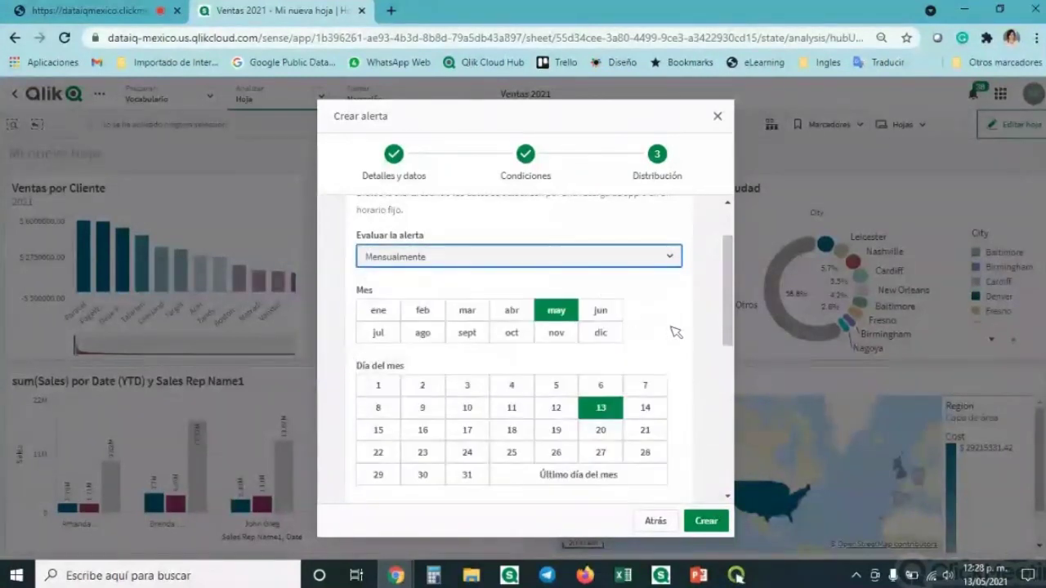
scroll(670, 335, "down", 5)
scroll(670, 339, "up", 5)
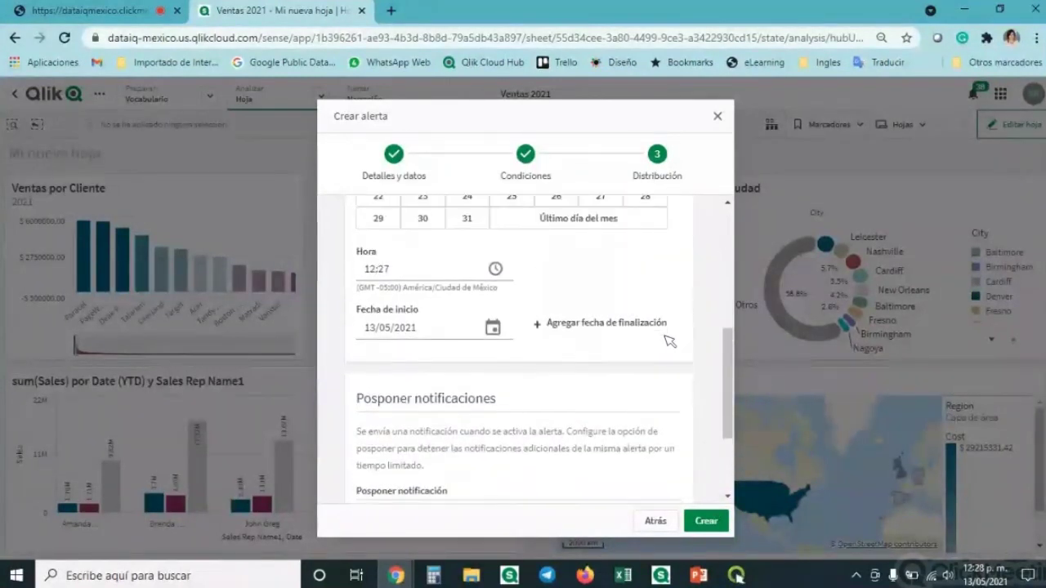
- Set the alert to evaluate Cuando se actualizan los datos and keep Posponer notificación on Desactivado
left_click(496, 256)
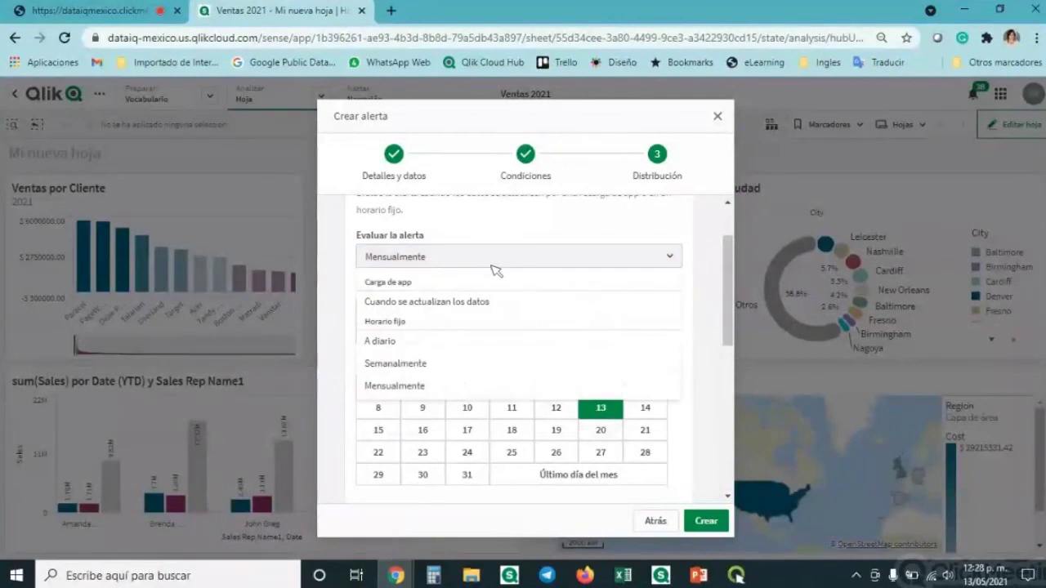
left_click(437, 304)
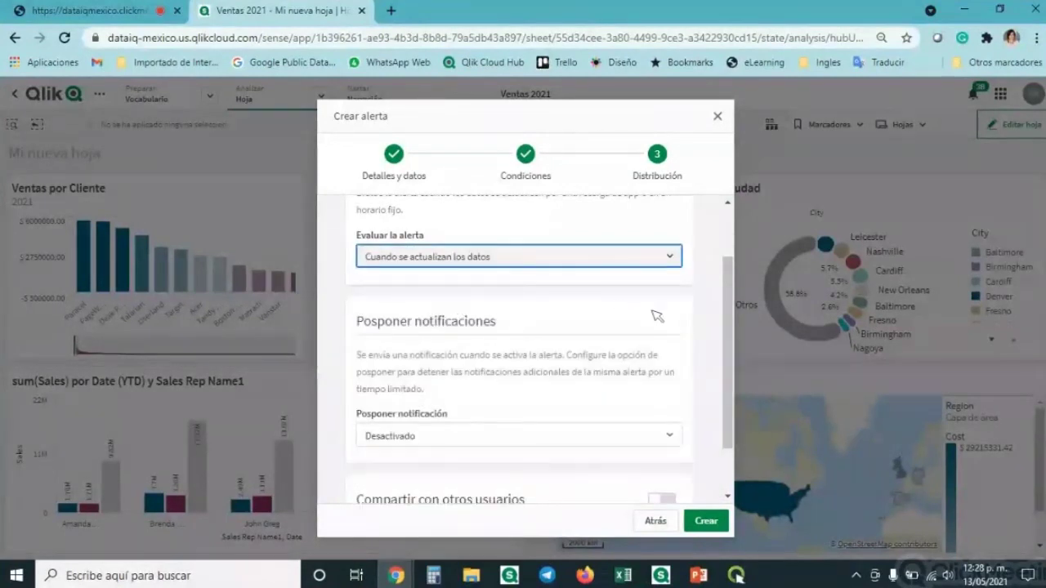
scroll(663, 335, "down", 2)
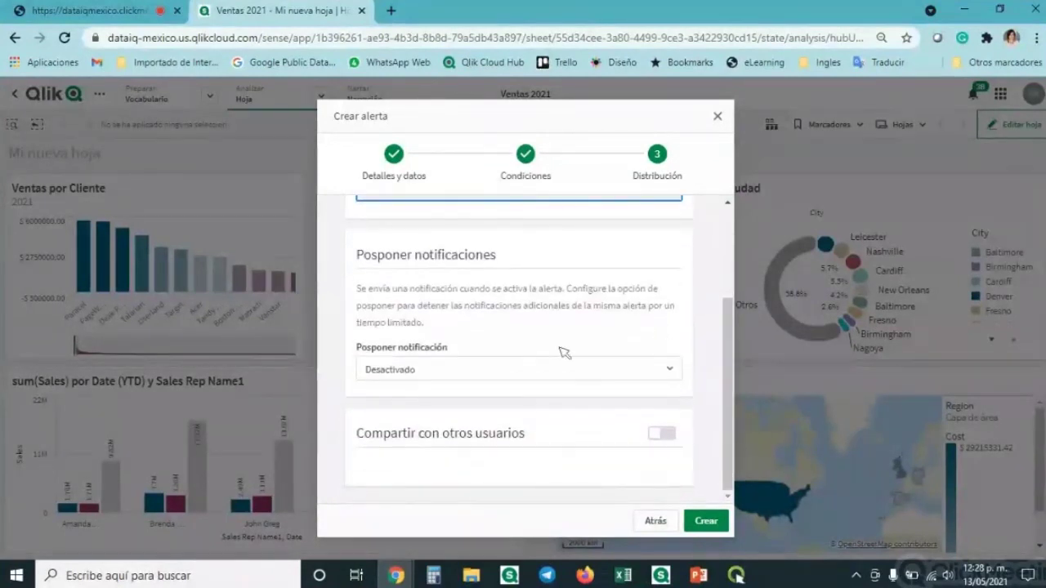
left_click(491, 370)
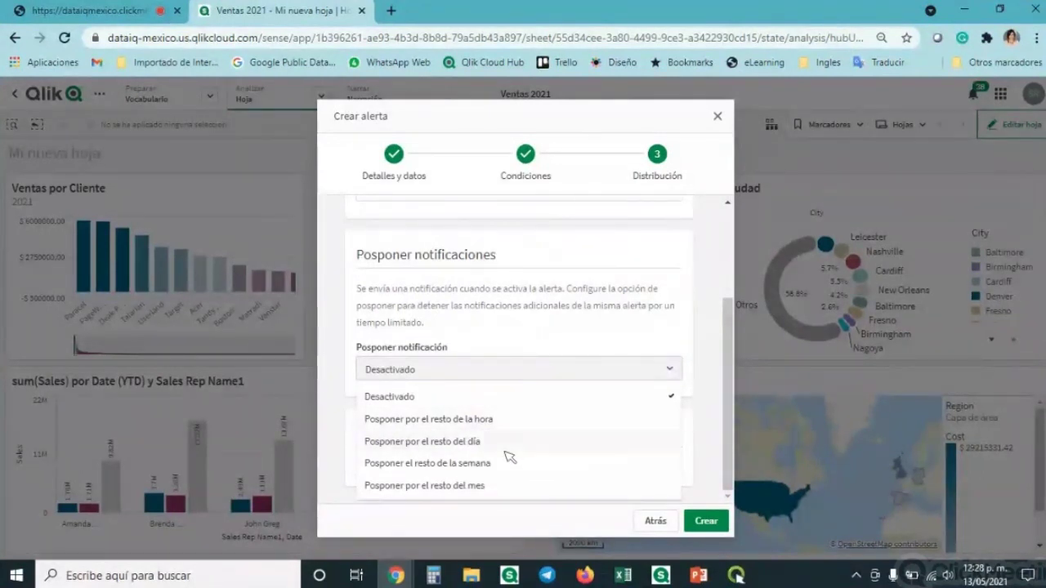
left_click(695, 336)
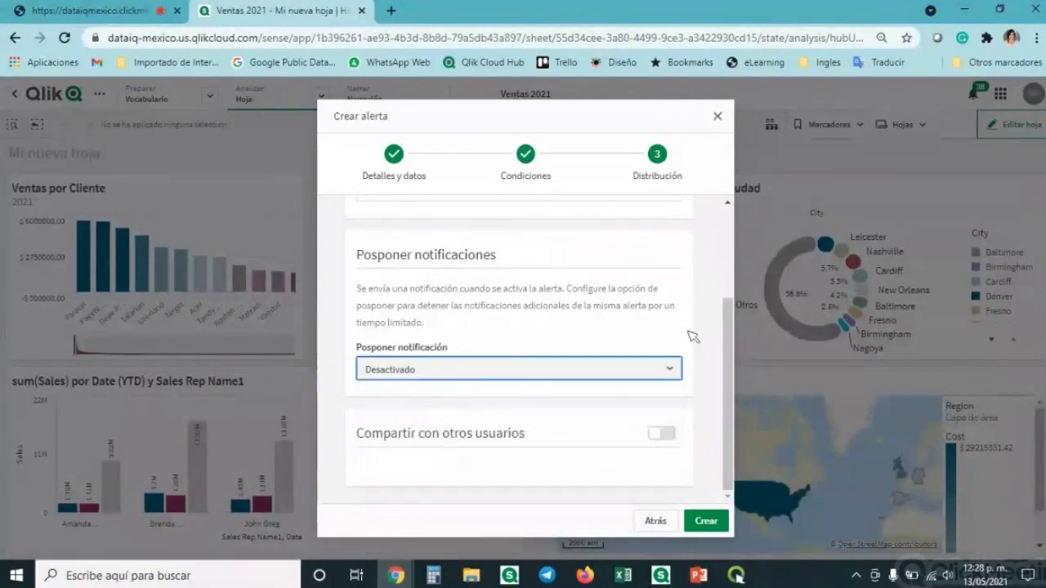
- Enable Compartir con otros usuarios and add the first listed user as a recipient of the alert
left_click(670, 435)
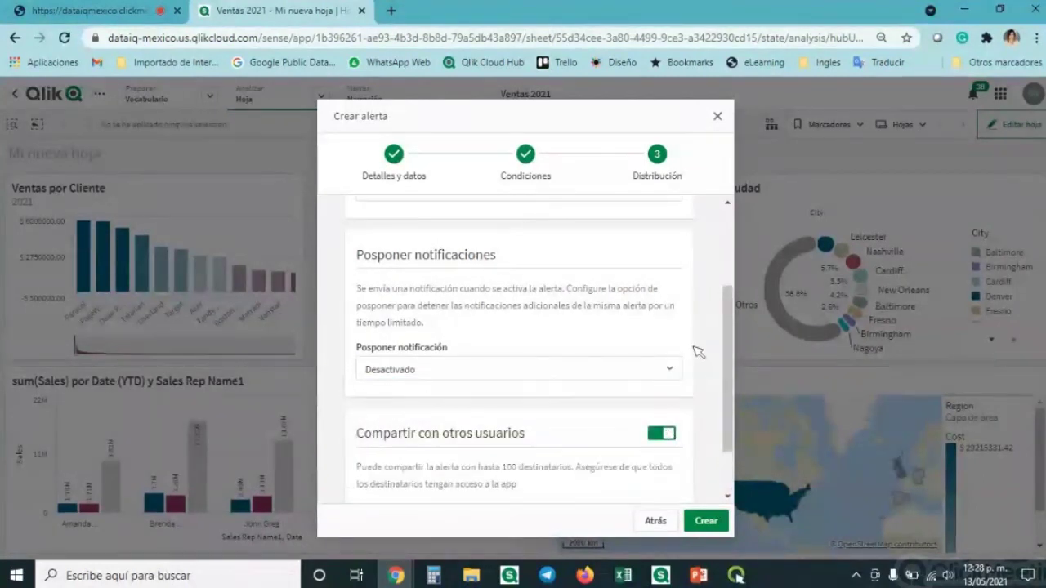
scroll(696, 352, "down", 1)
left_click(562, 464)
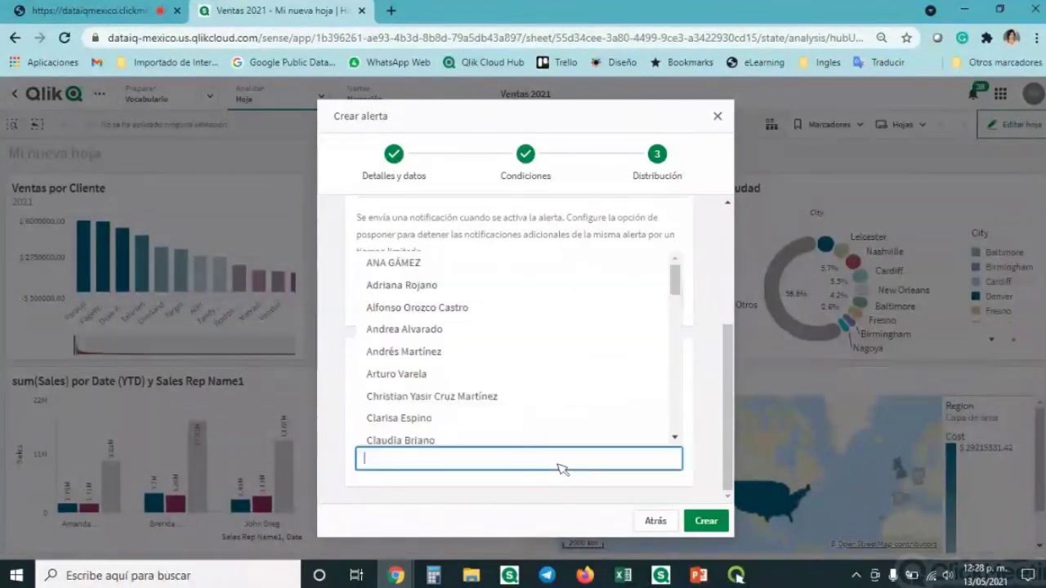
left_click(451, 264)
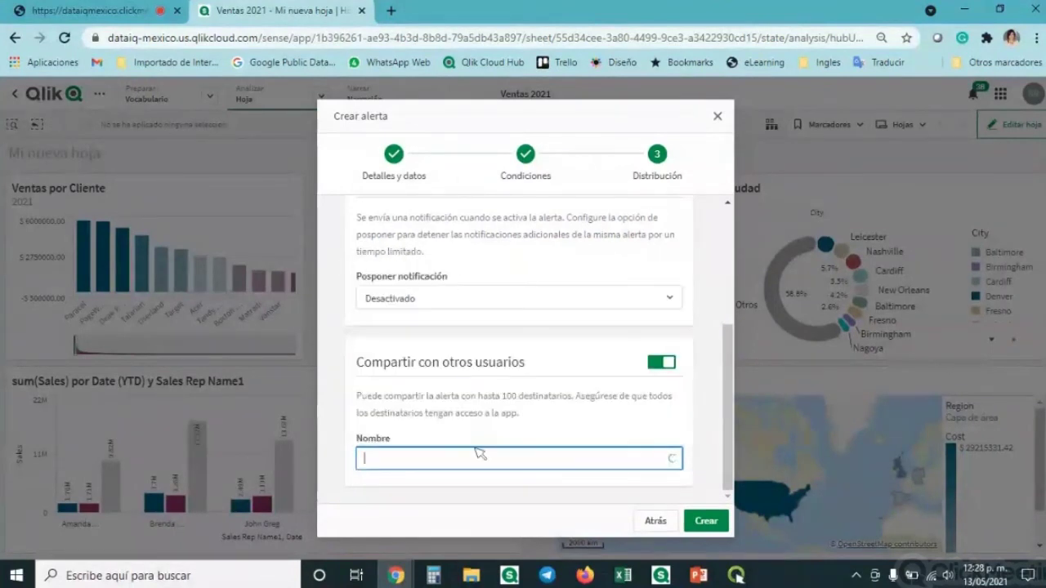
left_click(509, 467)
left_click(439, 266)
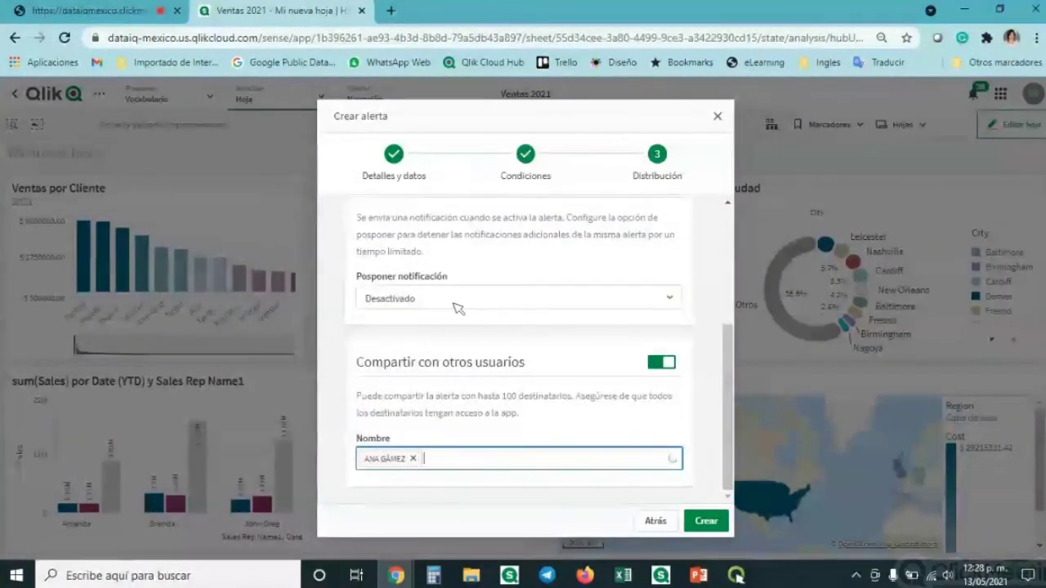
- Create the alert and open the page that manages the alerts
scroll(658, 434, "up", 3)
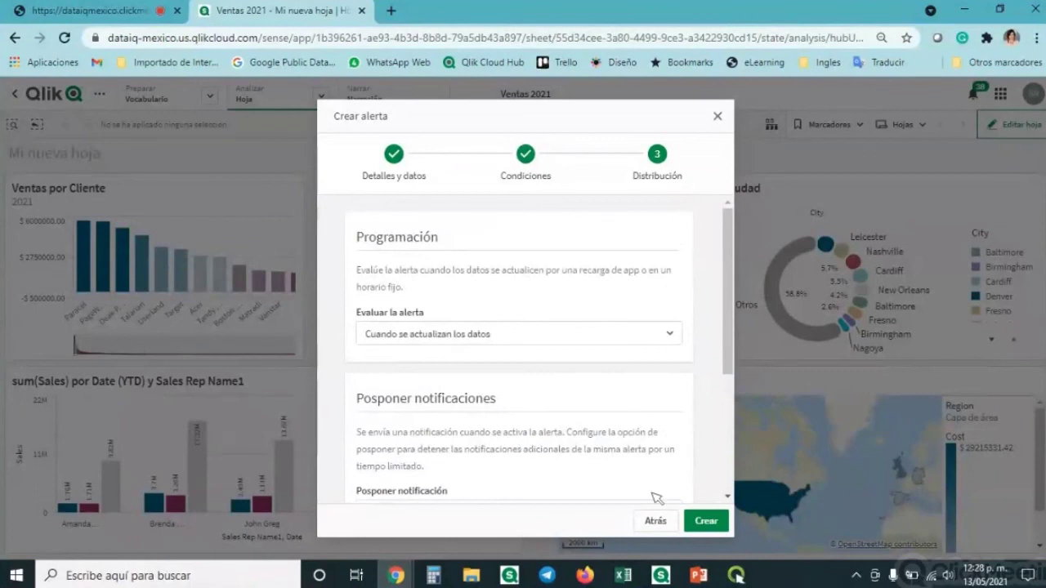
left_click(704, 523)
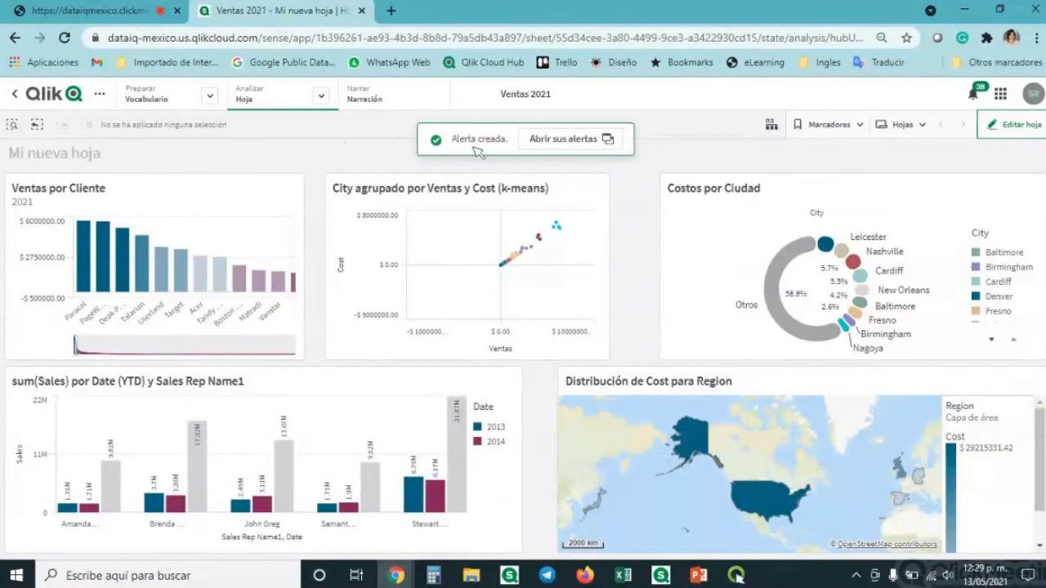
left_click(608, 139)
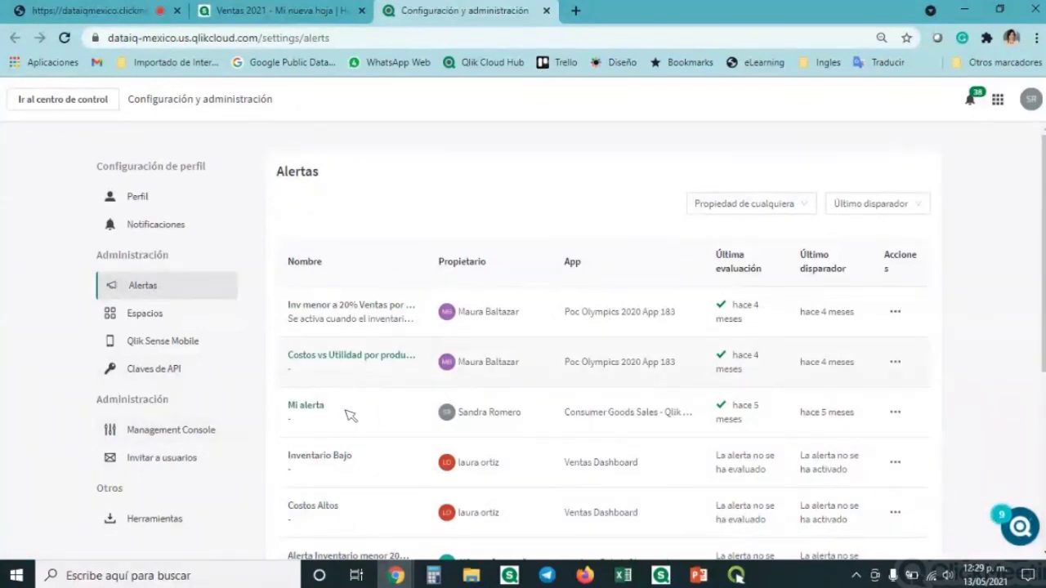
- Look through the list of alerts and filter it to those under Propiedad mía
scroll(345, 425, "down", 1)
scroll(361, 414, "down", 3)
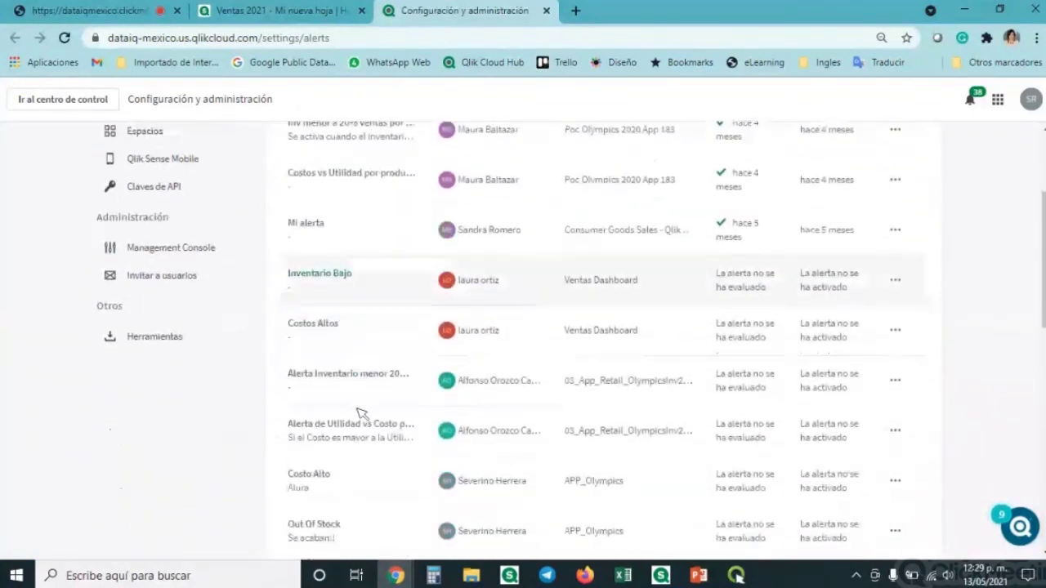
scroll(378, 404, "down", 3)
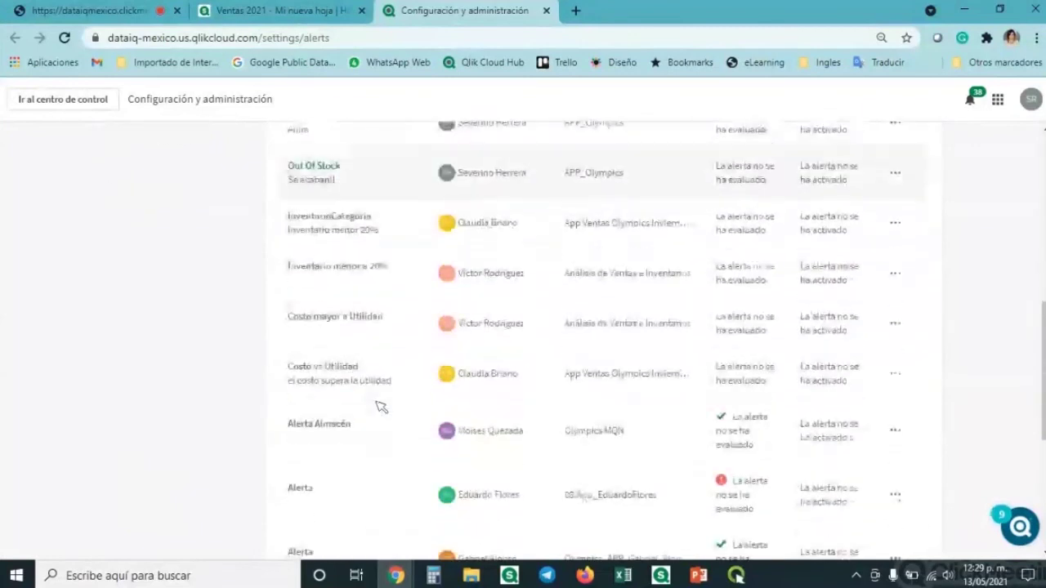
scroll(374, 413, "up", 7)
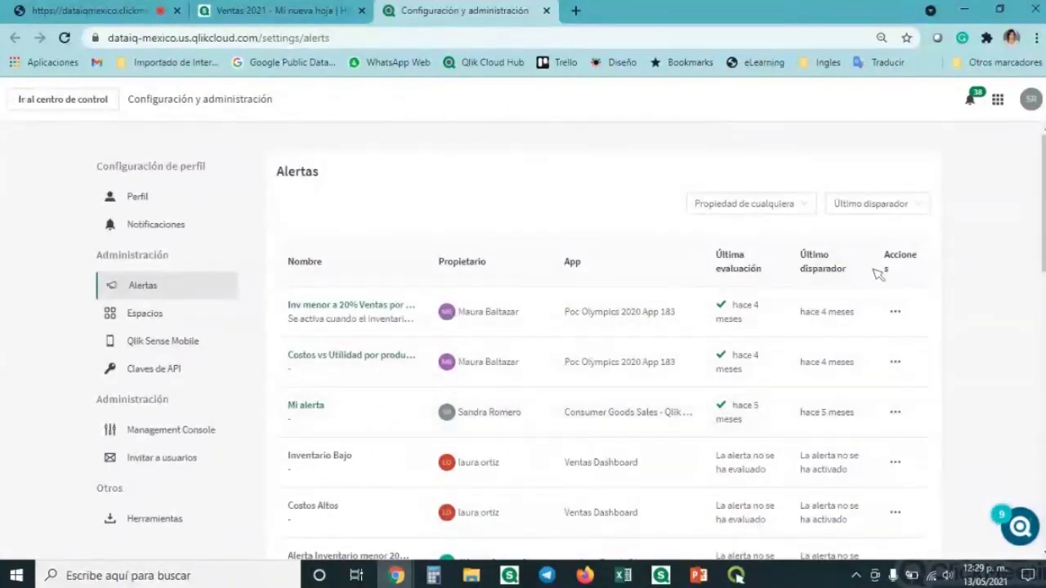
double_click(746, 262)
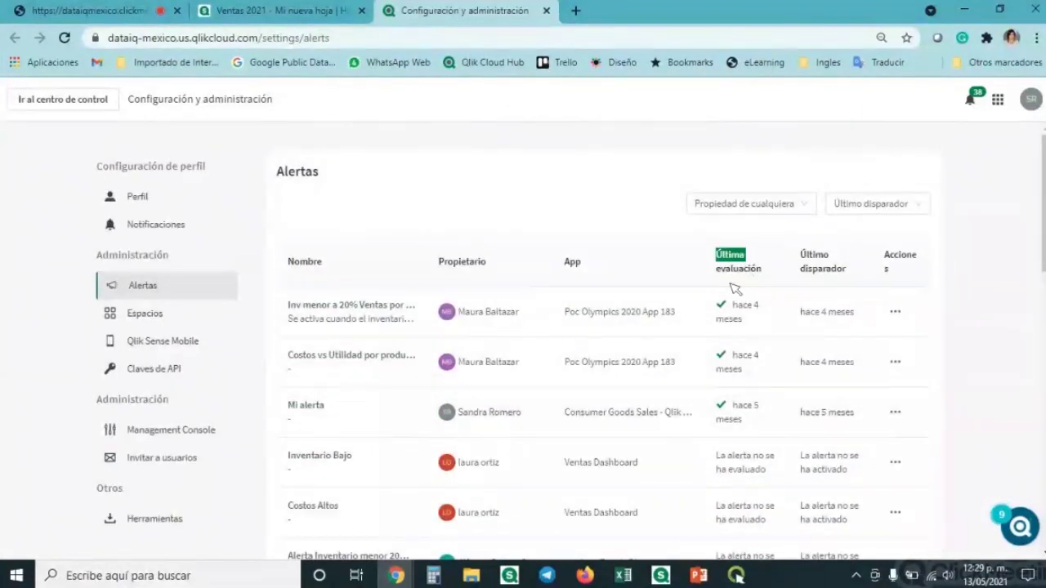
left_click(774, 206)
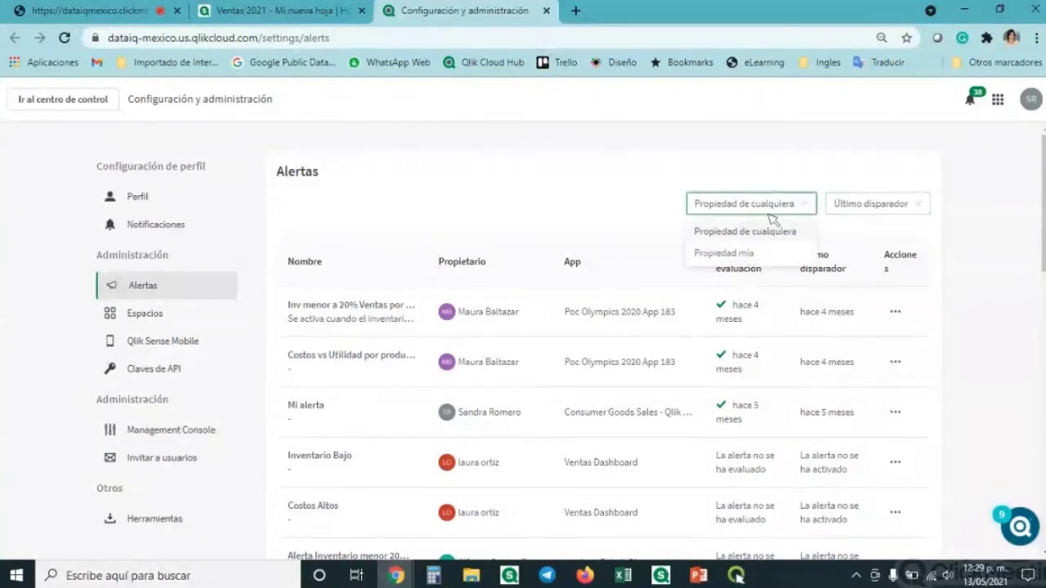
left_click(740, 254)
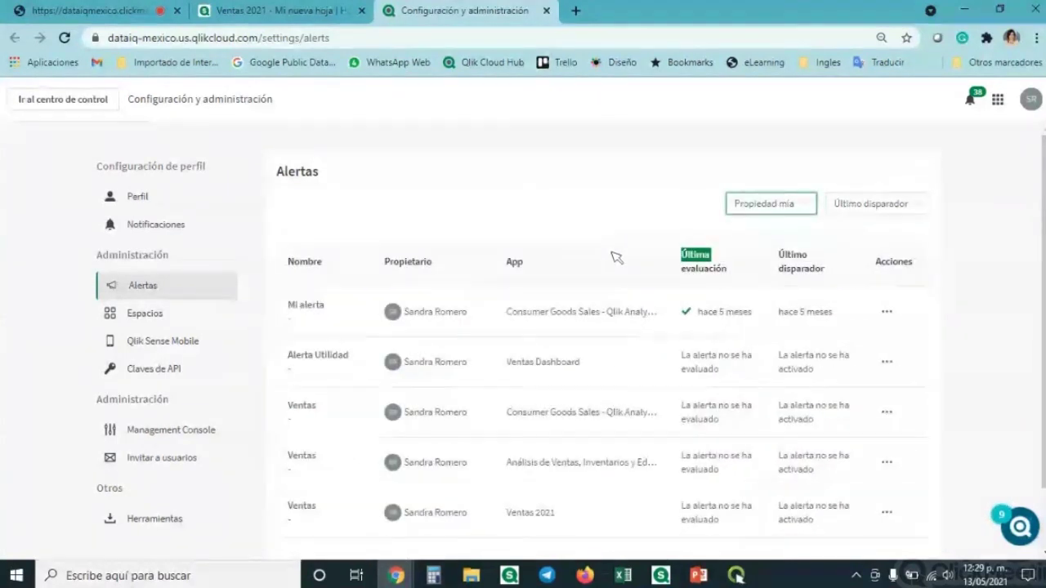
- Try to open Preferencias de notificaciones for the Ventas alert of the Ventas 2021 app
scroll(617, 258, "down", 2)
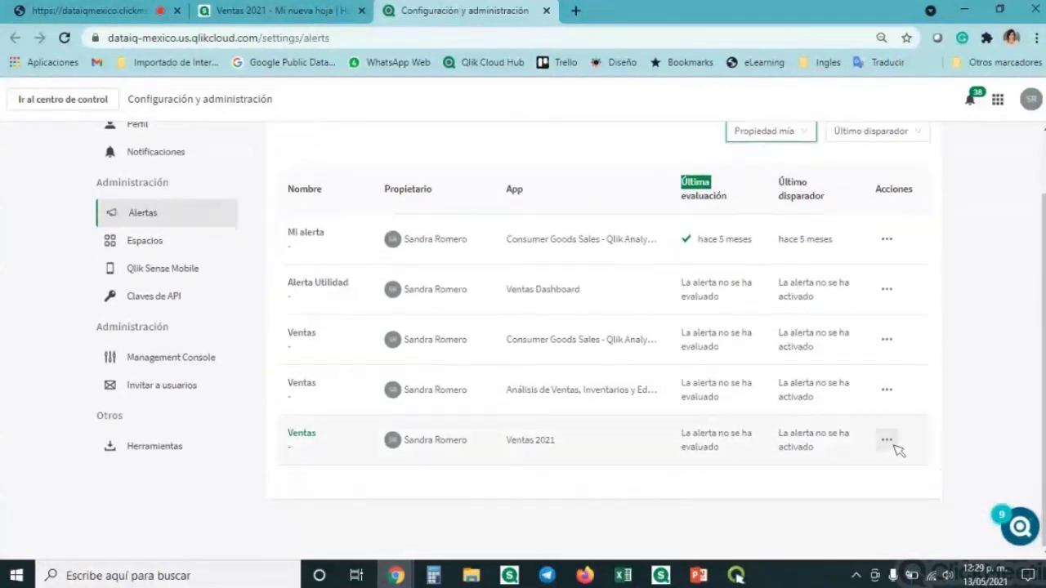
left_click(894, 445)
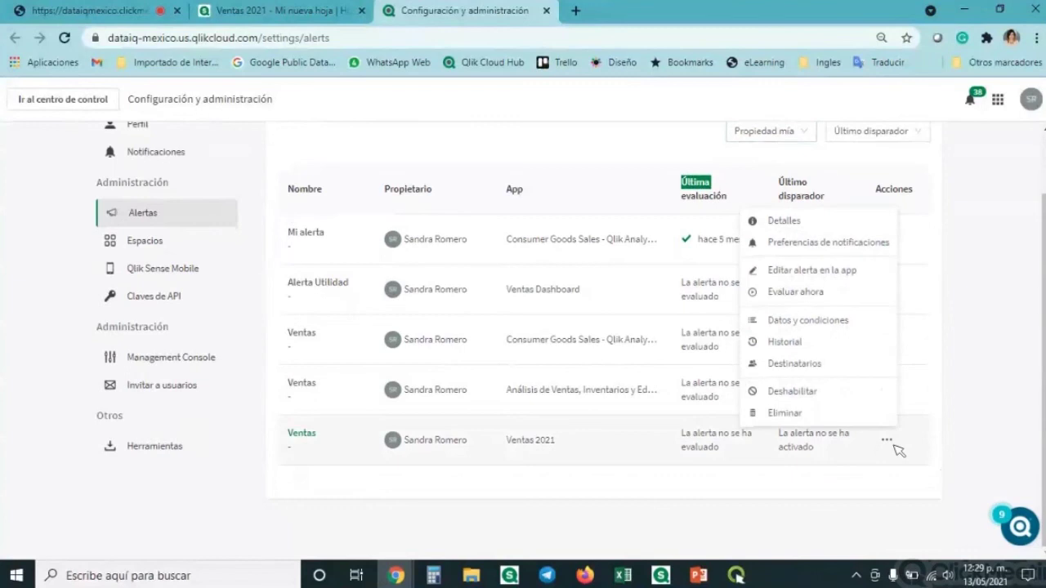
left_click(867, 242)
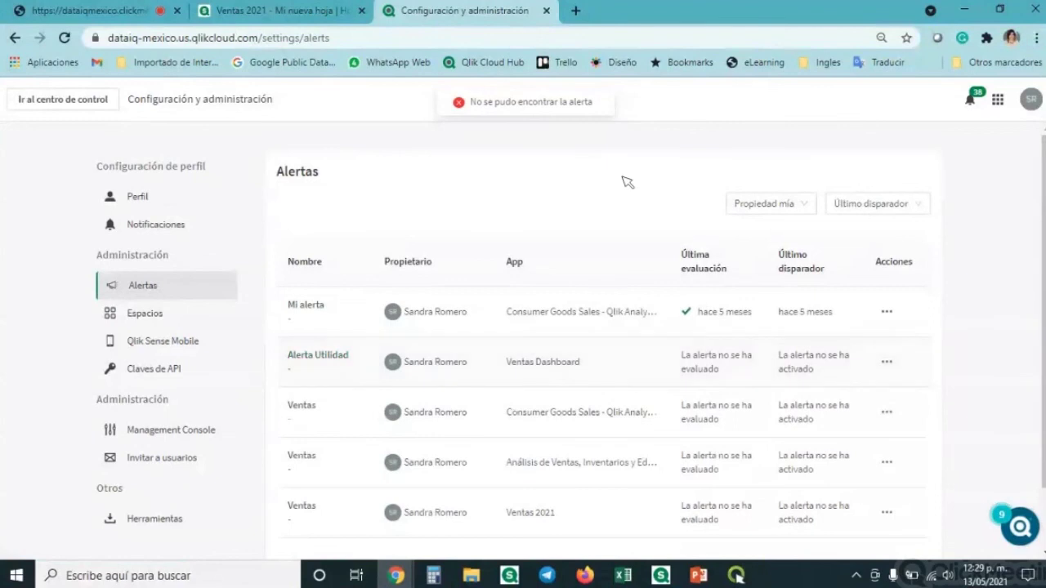
scroll(614, 384, "down", 1)
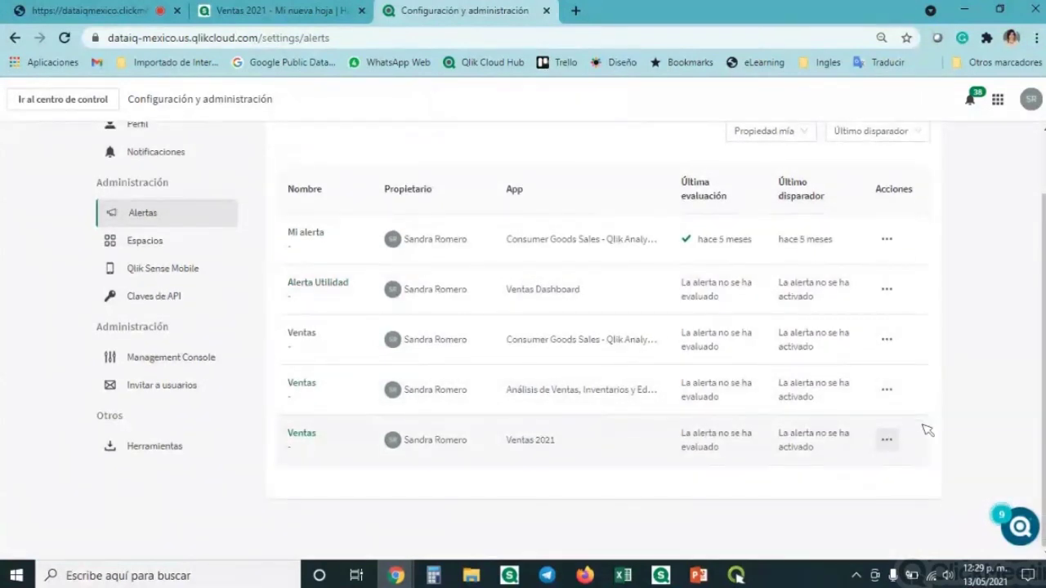
left_click(893, 442)
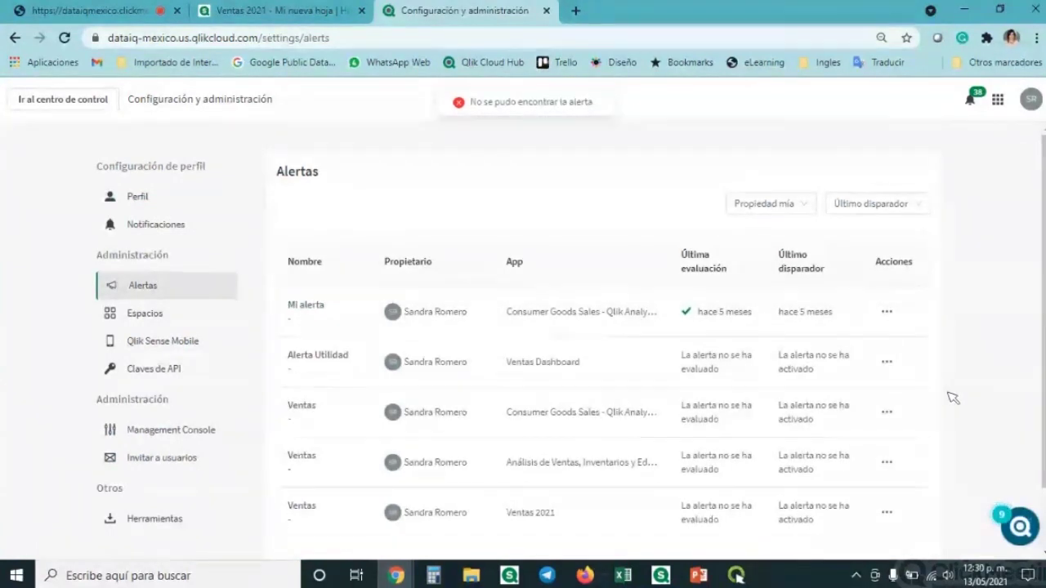
- Check the account's notifications list and close it again
scroll(953, 398, "down", 1)
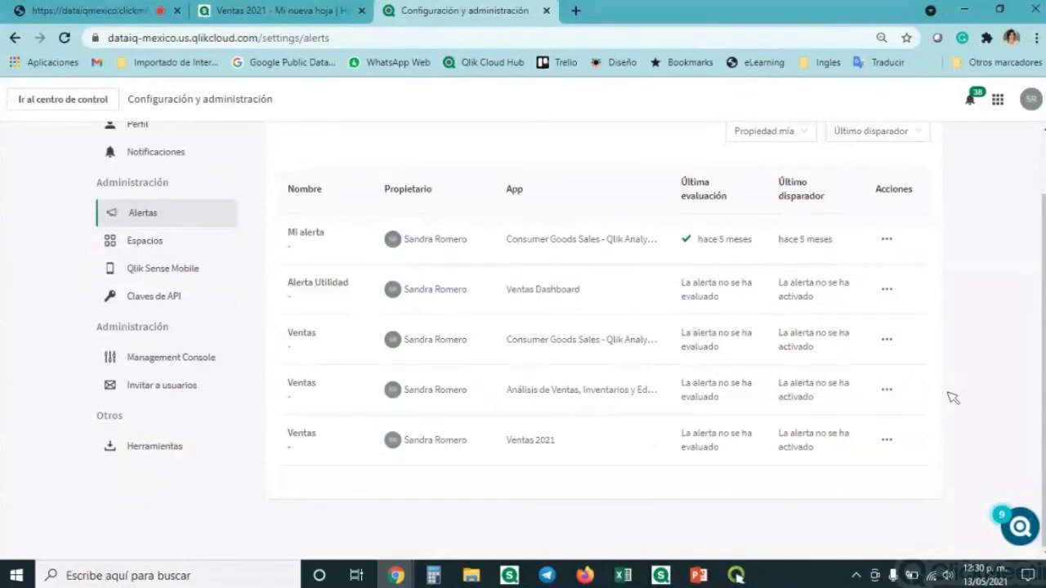
scroll(952, 398, "up", 1)
left_click(973, 99)
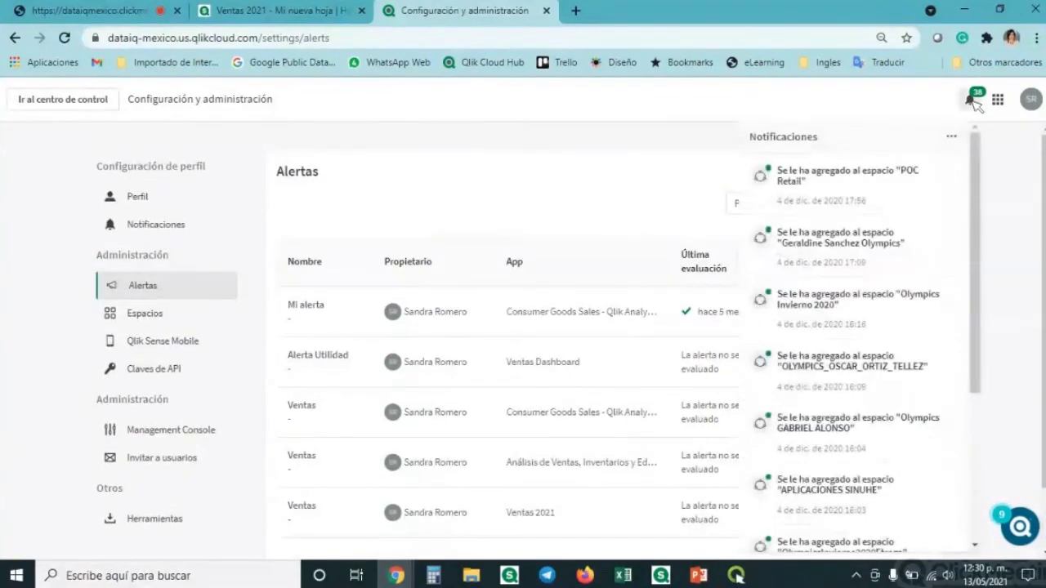
left_click(1001, 150)
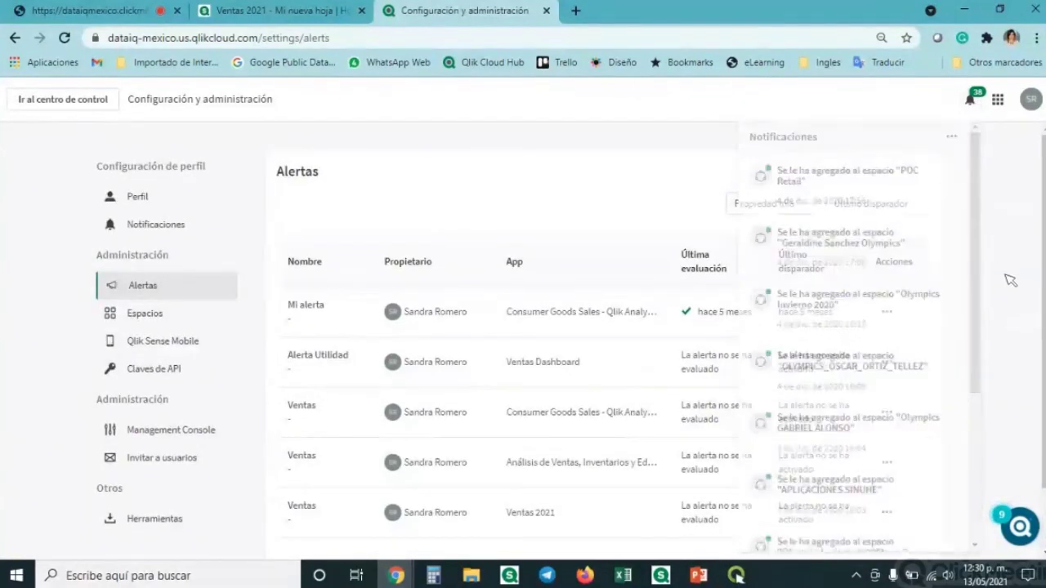
- Return from the alerts page to the Webinar Qlik Sense Saas space and briefly look at the Insight Advisor Chat
left_click(257, 6)
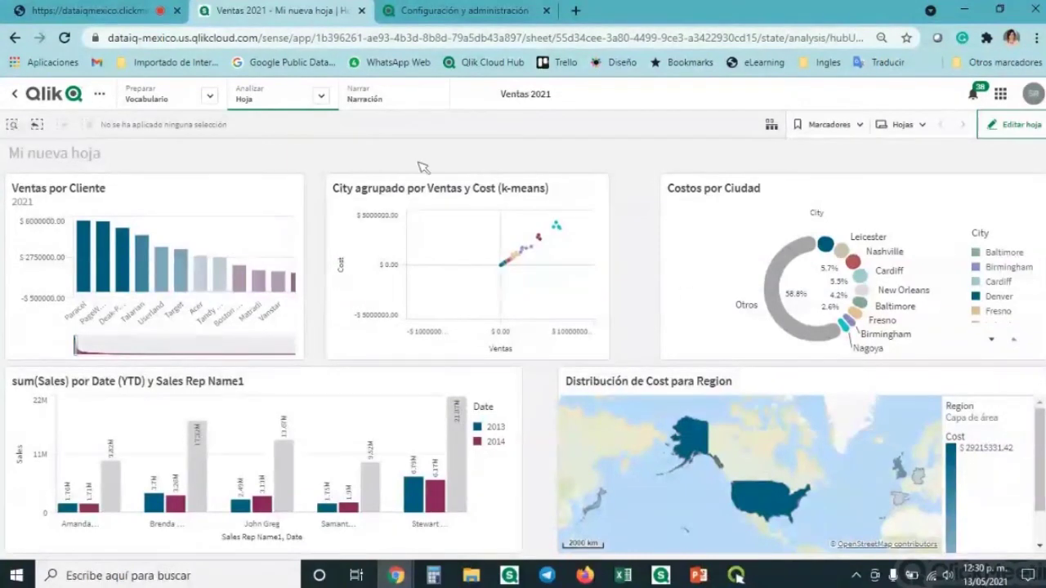
left_click(39, 94)
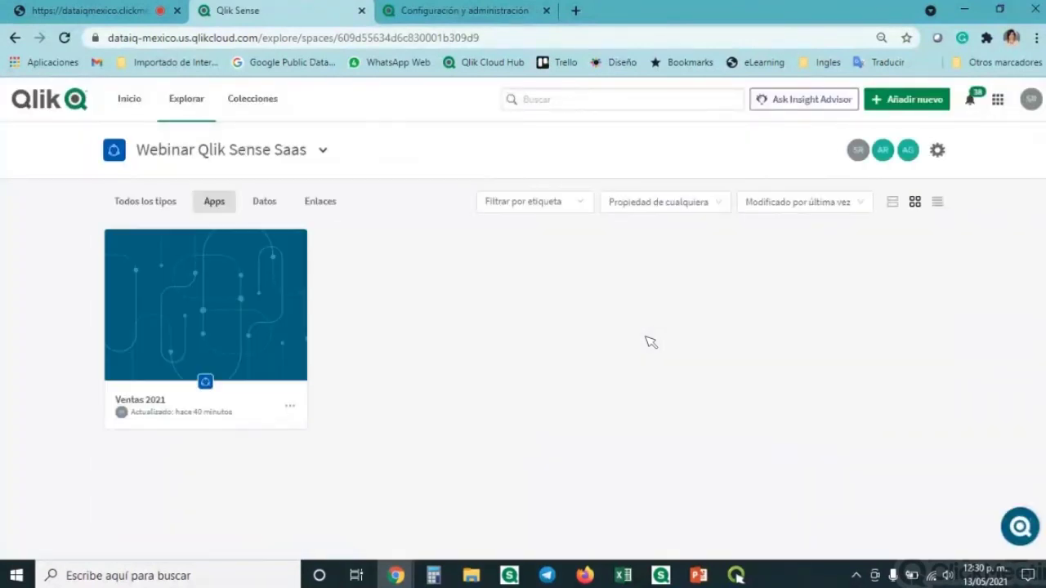
left_click(783, 105)
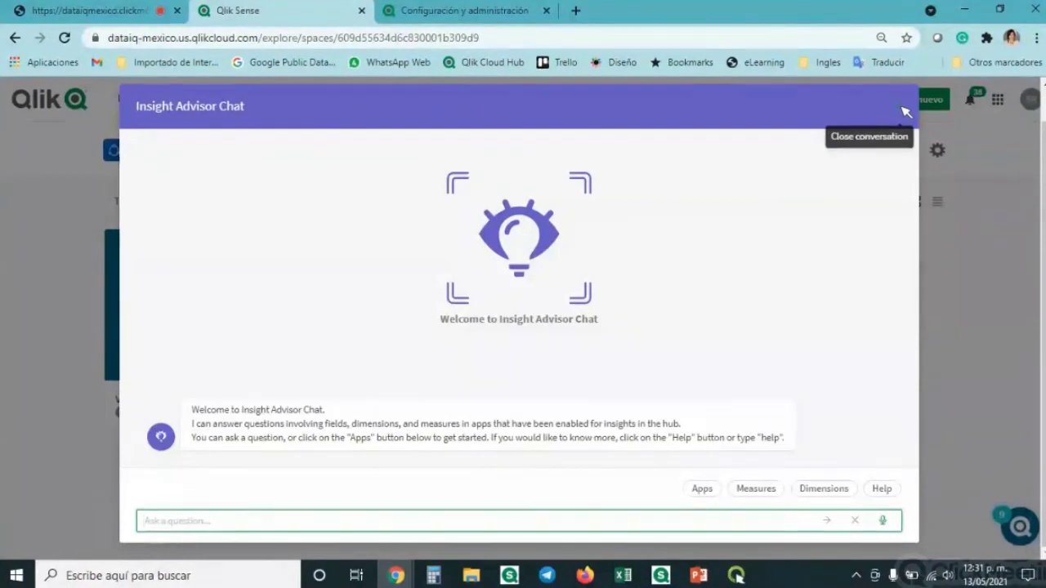
left_click(905, 112)
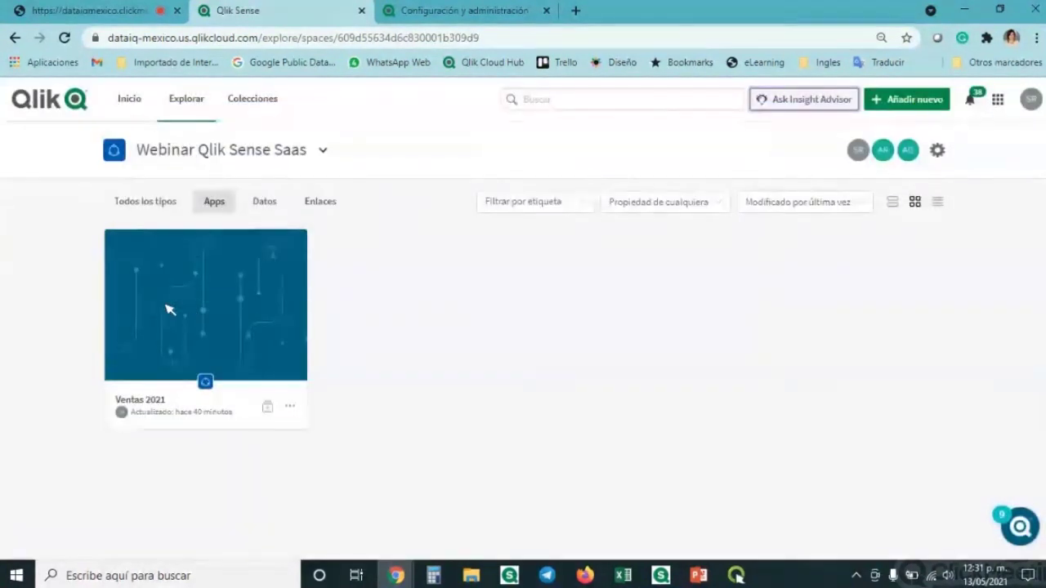
- Enable Conocimientos en el chat del centro de control in the Ventas 2021 app's options and return to the space
left_click(206, 285)
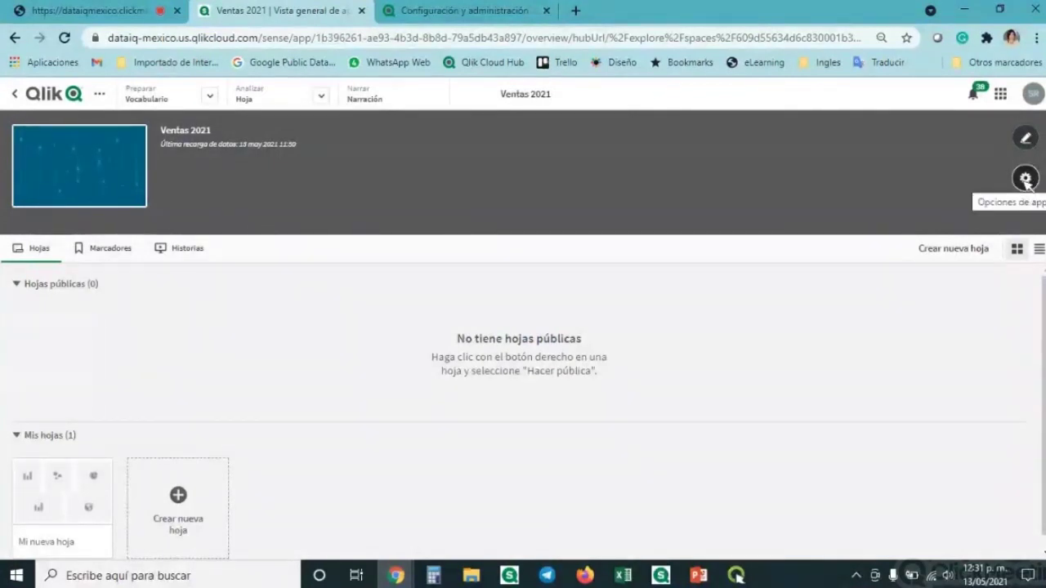
left_click(1025, 180)
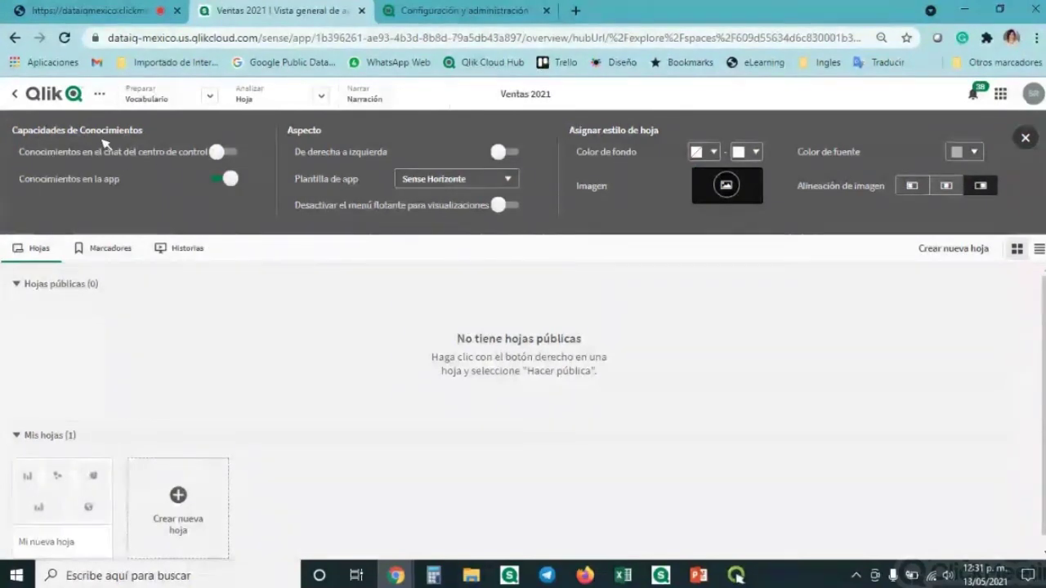
left_click(232, 153)
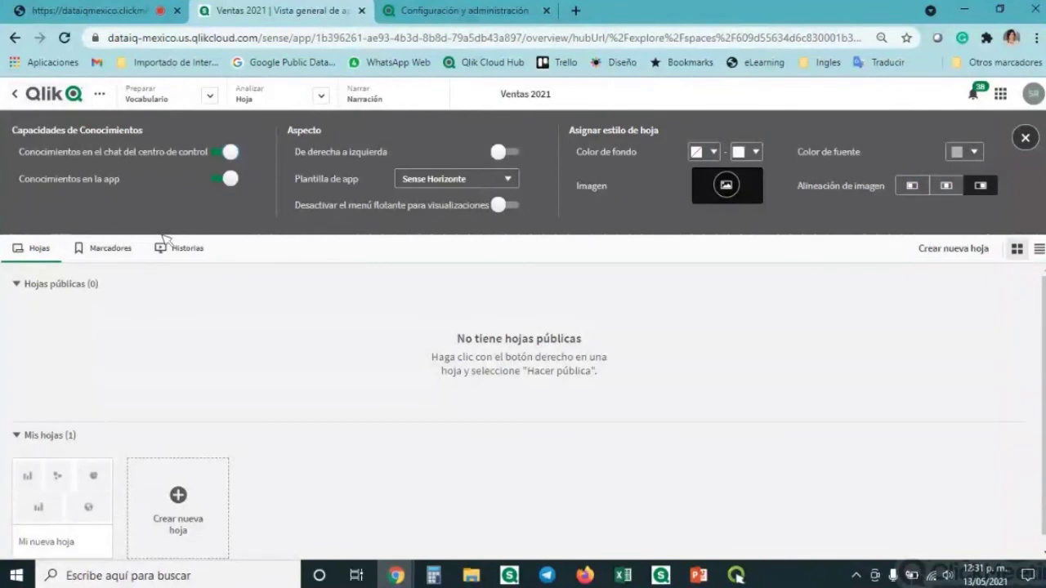
left_click(34, 97)
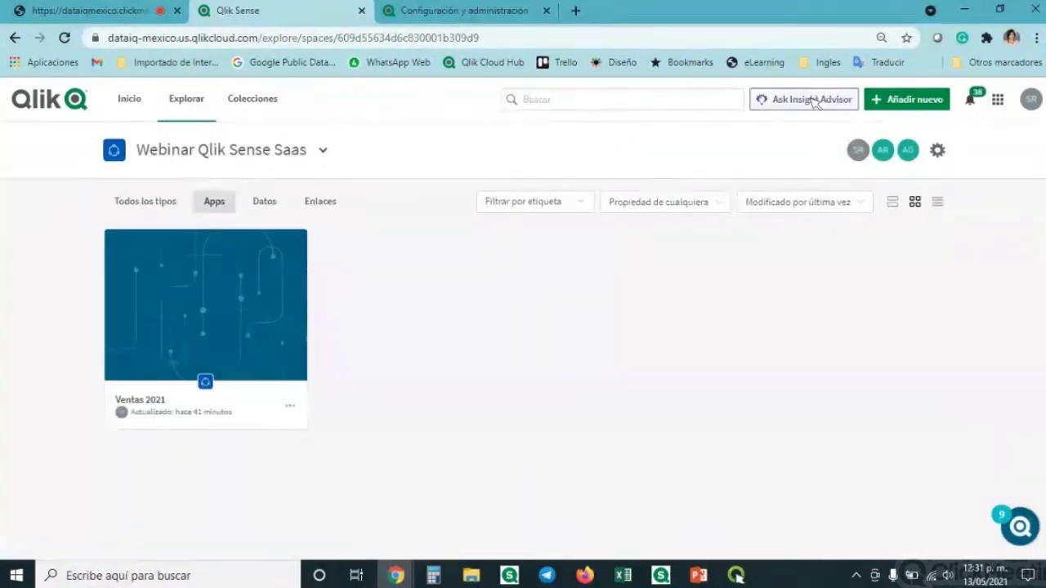
- Start an Insight Advisor Chat, list the available apps and choose Ventas 2021 for analysis
left_click(812, 100)
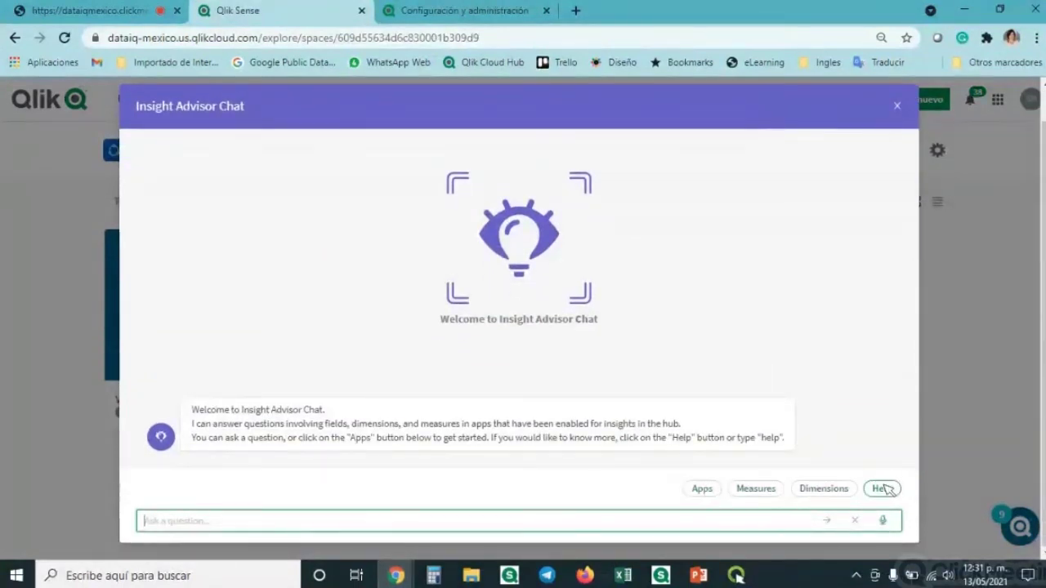
left_click(704, 492)
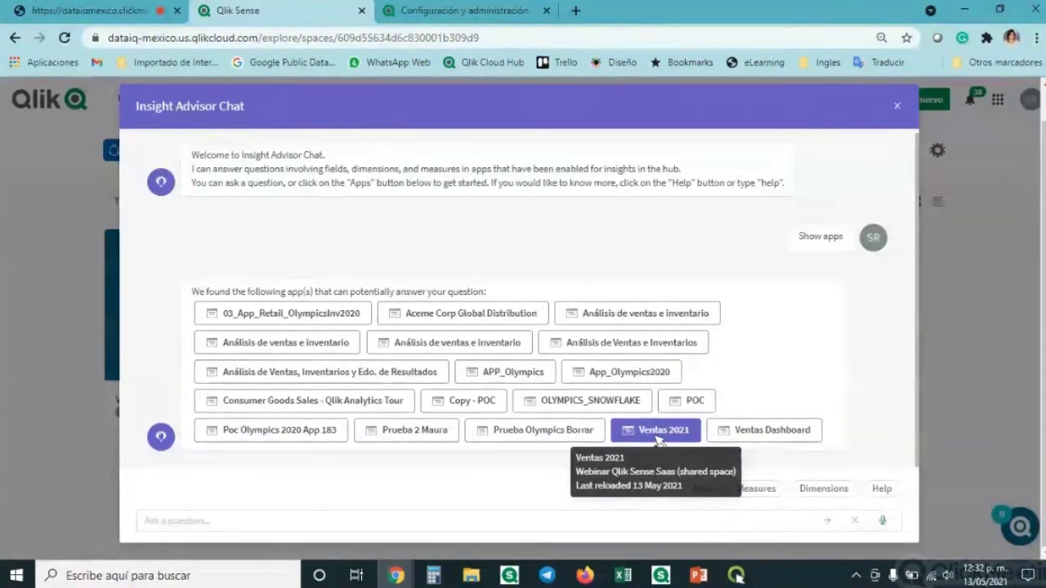
left_click(658, 438)
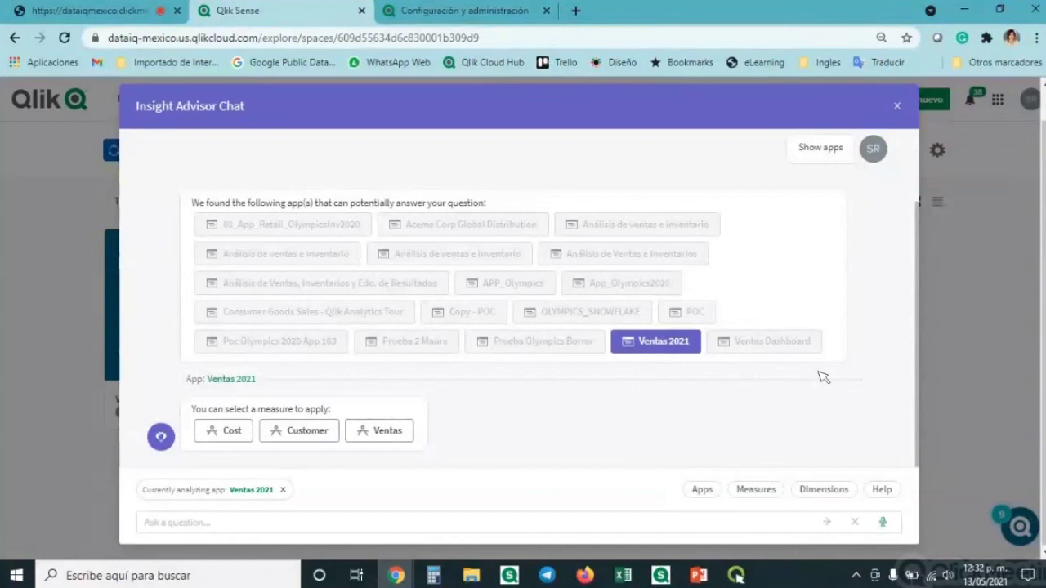
left_click(245, 429)
left_click(276, 432)
left_click(368, 433)
left_click(300, 431)
left_click(223, 431)
left_click(331, 432)
left_click(337, 431)
left_click(384, 433)
left_click(299, 433)
left_click(233, 433)
left_click(296, 440)
left_click(390, 435)
left_click(278, 433)
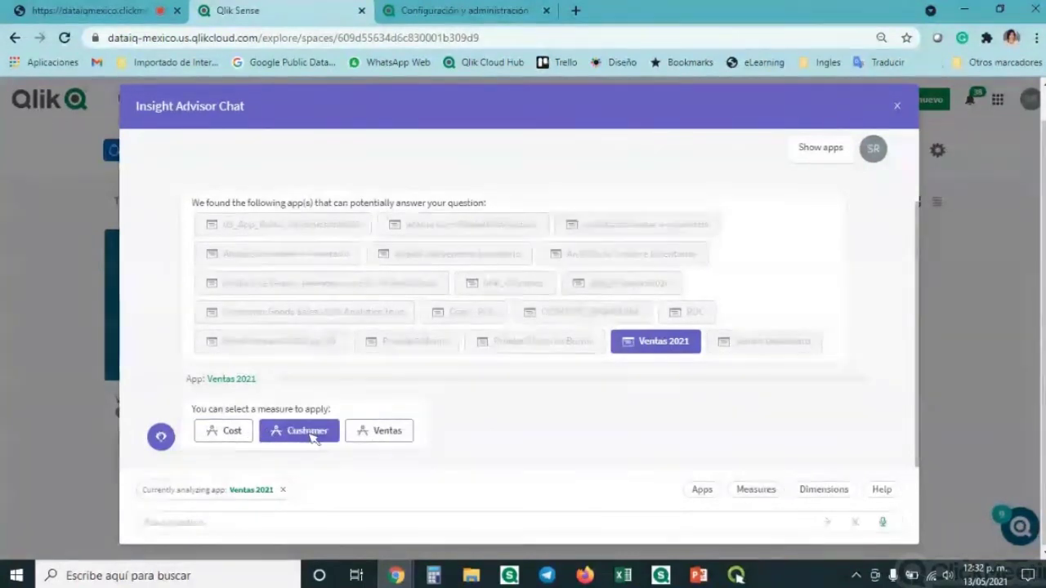
left_click(219, 435)
left_click(217, 435)
left_click(407, 437)
left_click(323, 438)
left_click(238, 440)
left_click(308, 437)
left_click(389, 434)
left_click(331, 439)
left_click(214, 441)
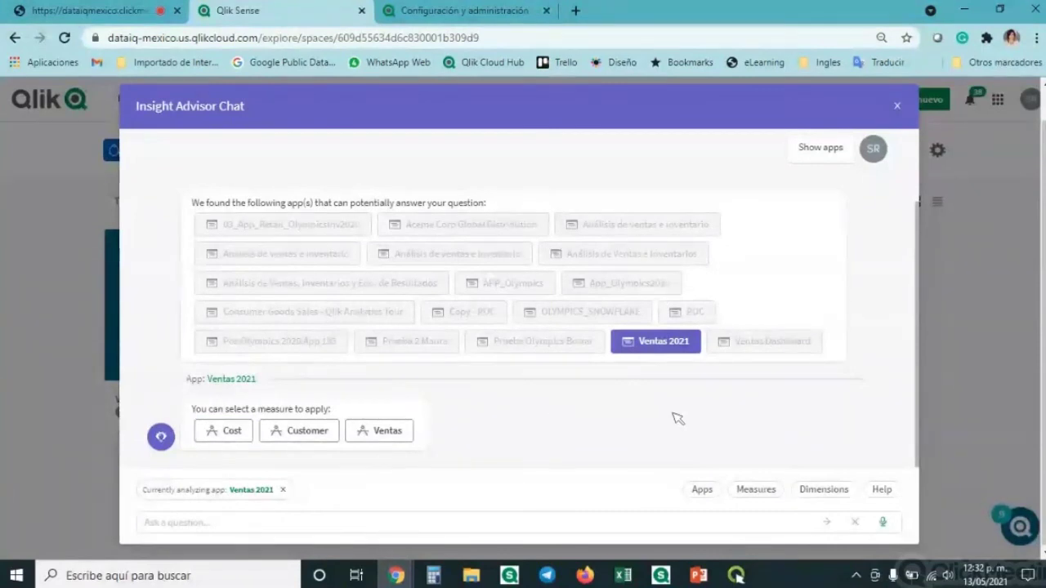
- Show the app's dimensions in the chat and apply the measure Ventas and the dimension Customer
left_click(814, 491)
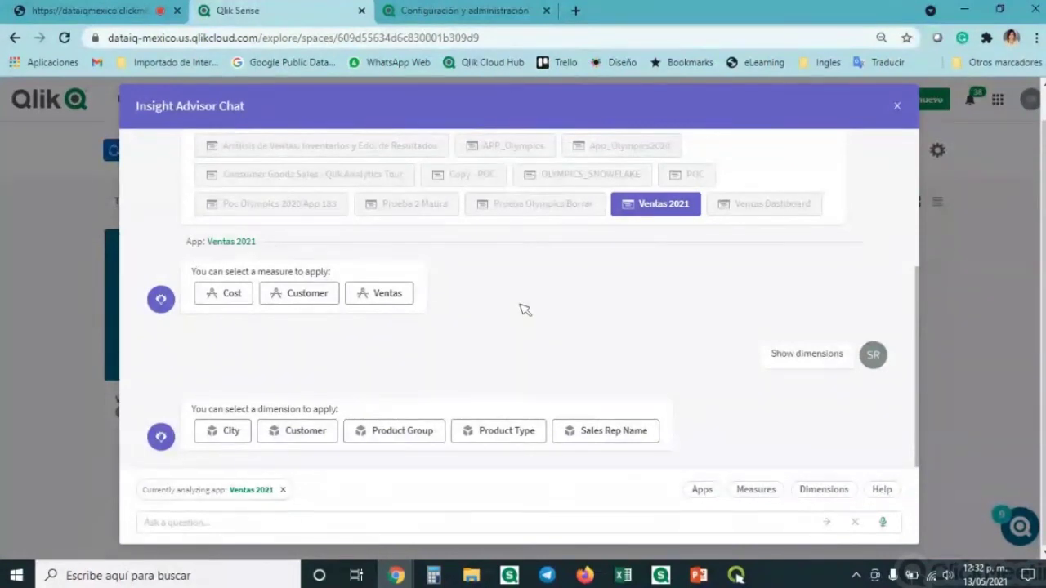
left_click(378, 304)
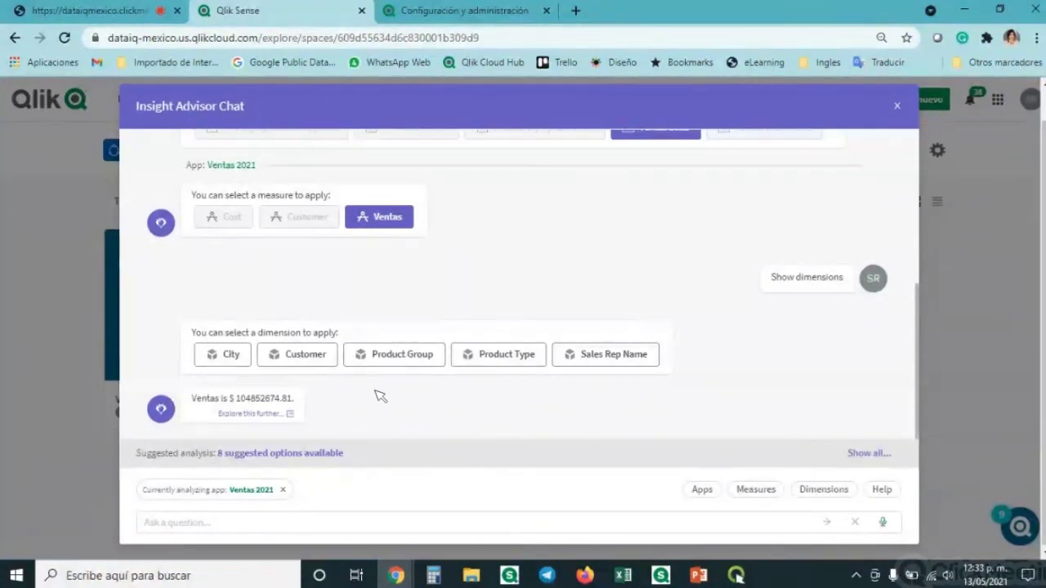
left_click(310, 360)
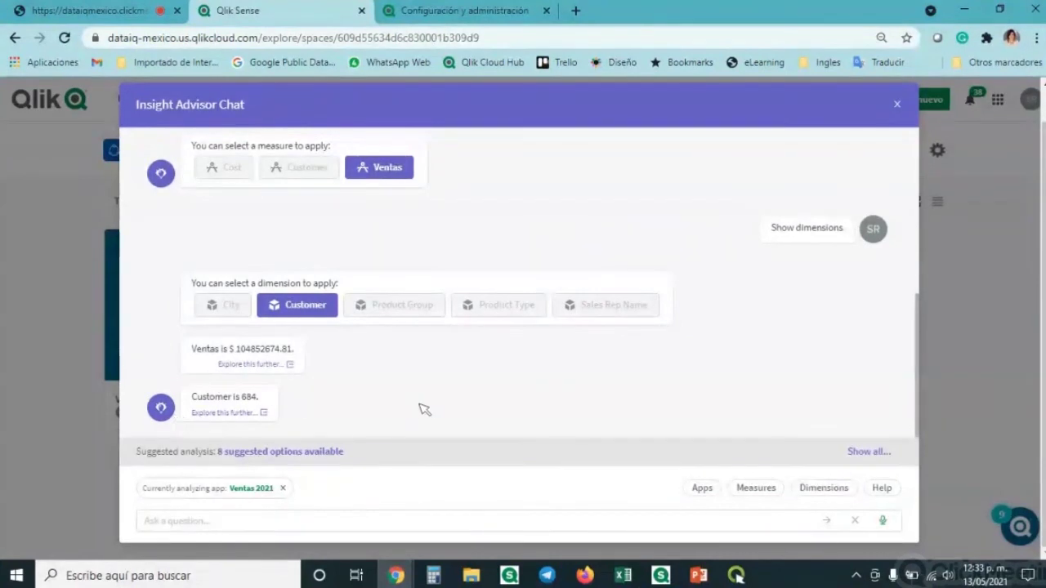
- Generate the suggested analysis Customer by City in the chat and look over its bar chart
left_click(304, 452)
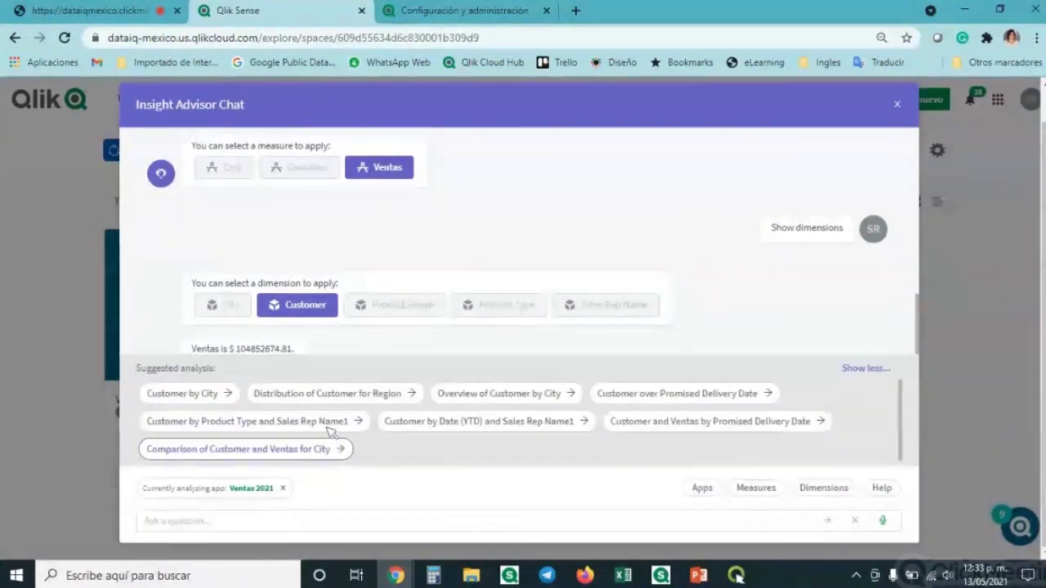
left_click(182, 395)
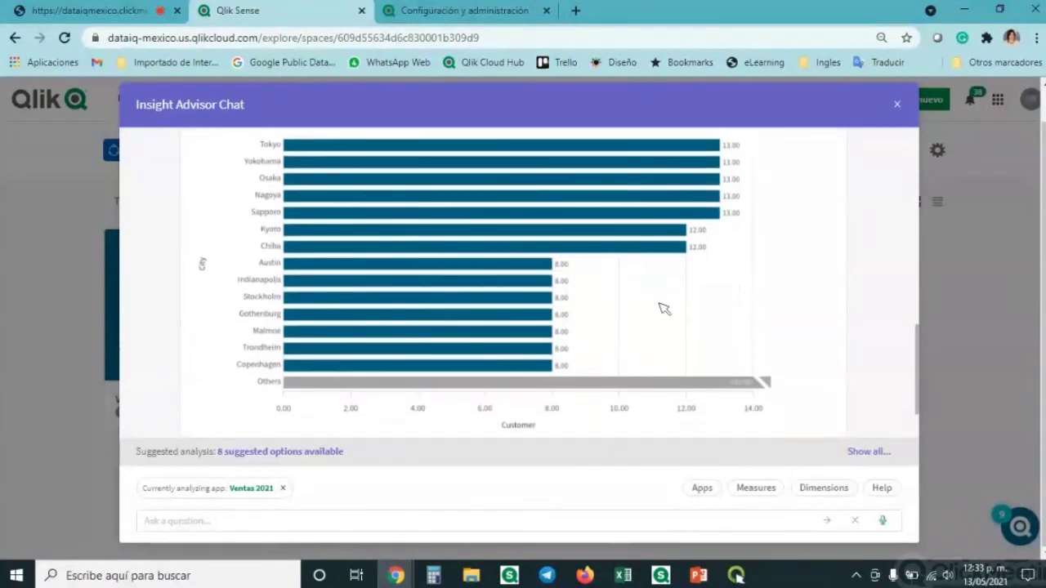
scroll(665, 308, "up", 1)
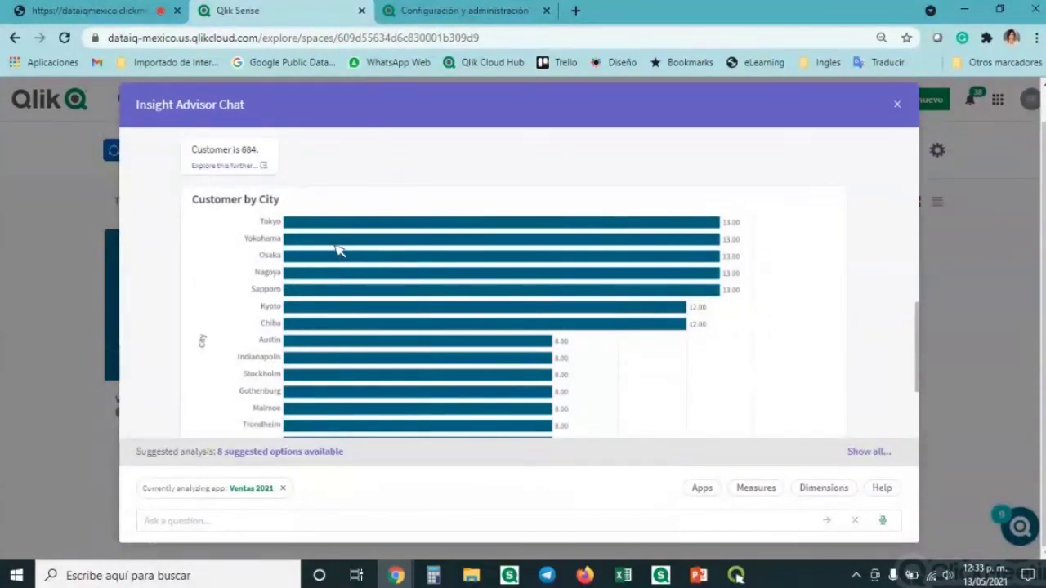
scroll(435, 300, "down", 2)
- Generate the suggested analysis Distribution of Customer for Region and look over its map
left_click(281, 451)
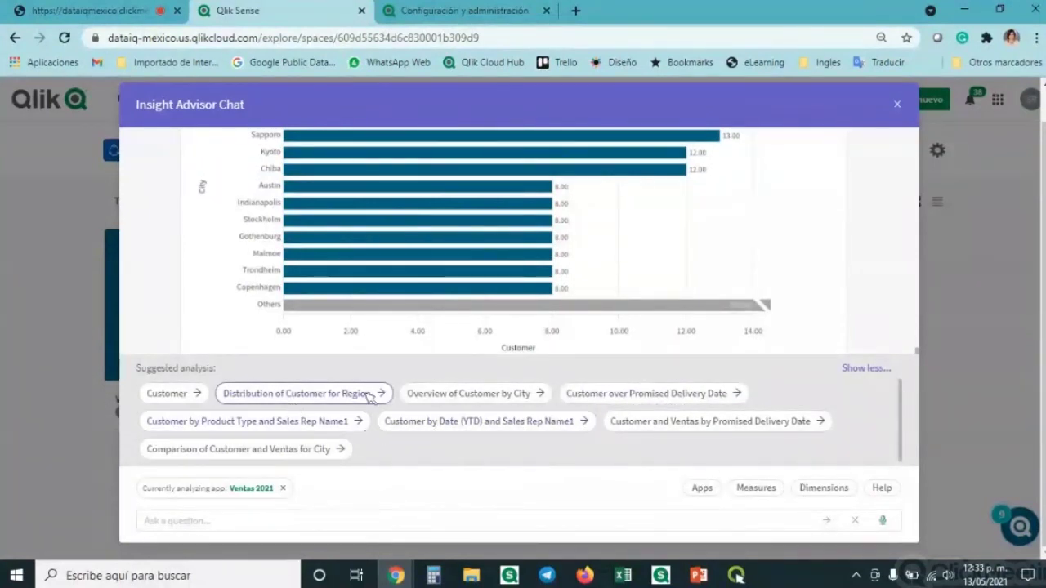
left_click(292, 406)
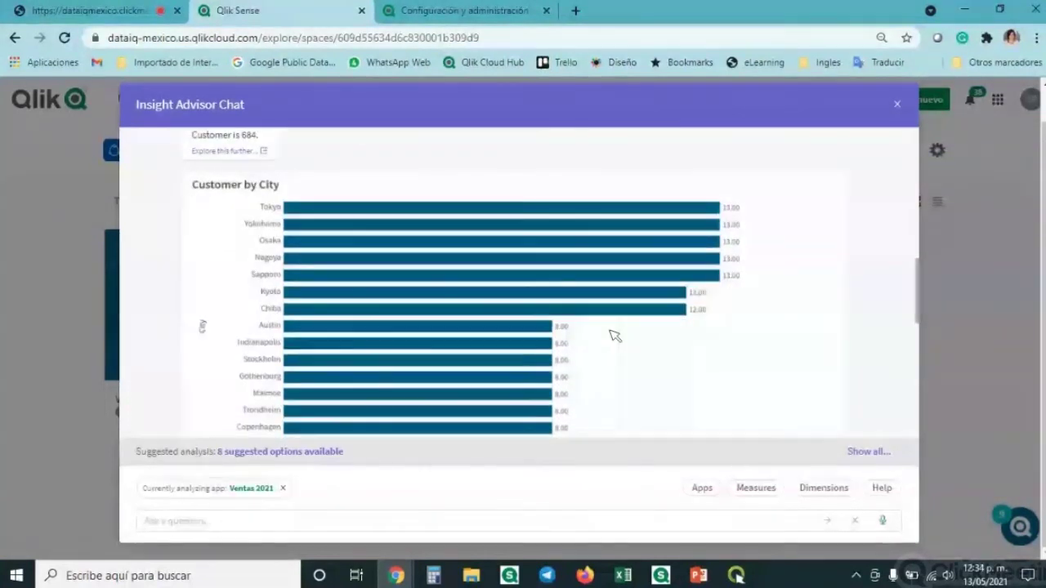
scroll(614, 335, "down", 5)
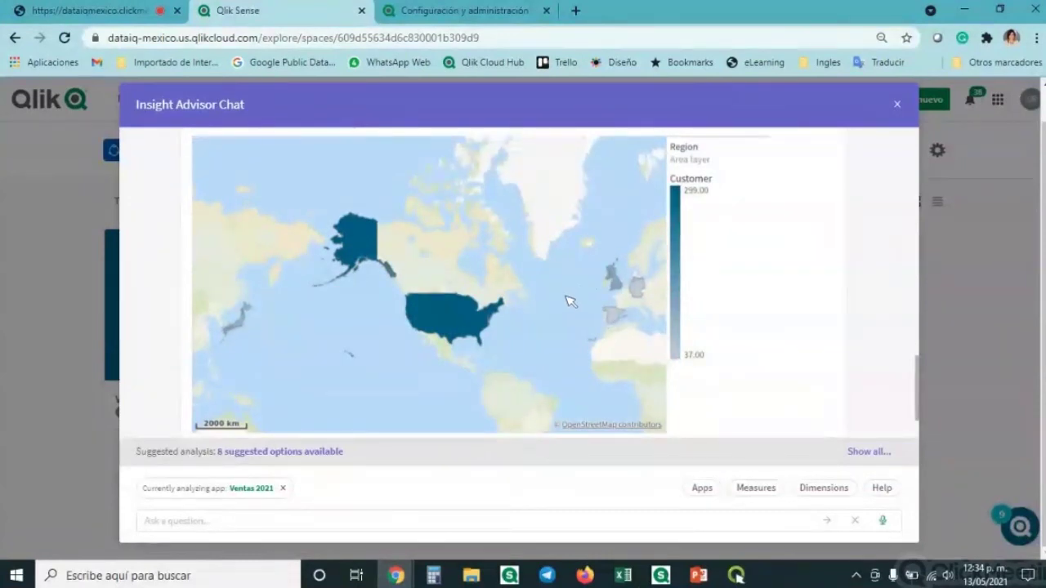
scroll(568, 303, "down", 1)
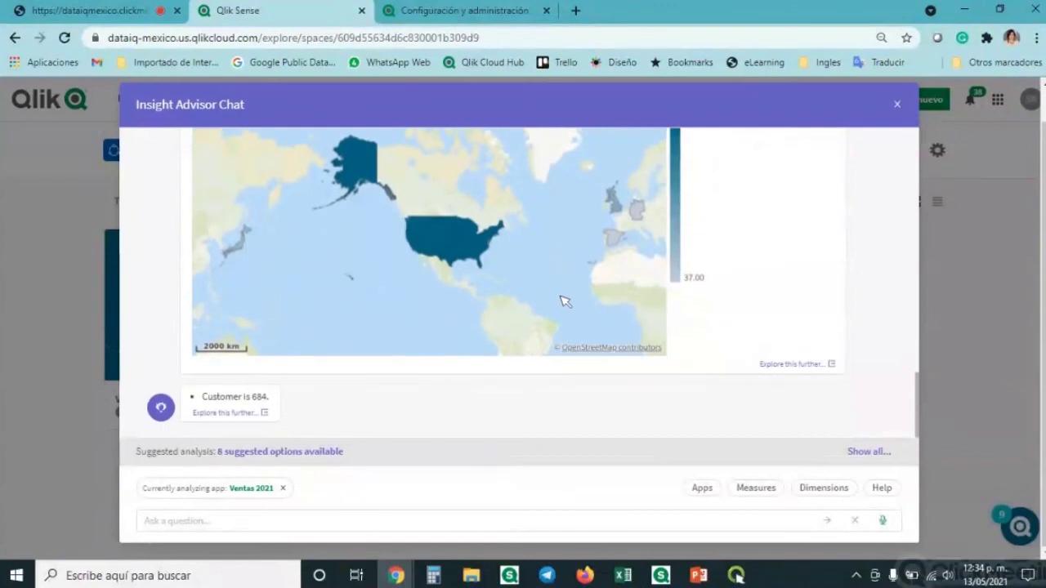
- Show the dimensions again, apply Product Group and review the chart and remarks for Customer by Product Group
left_click(811, 490)
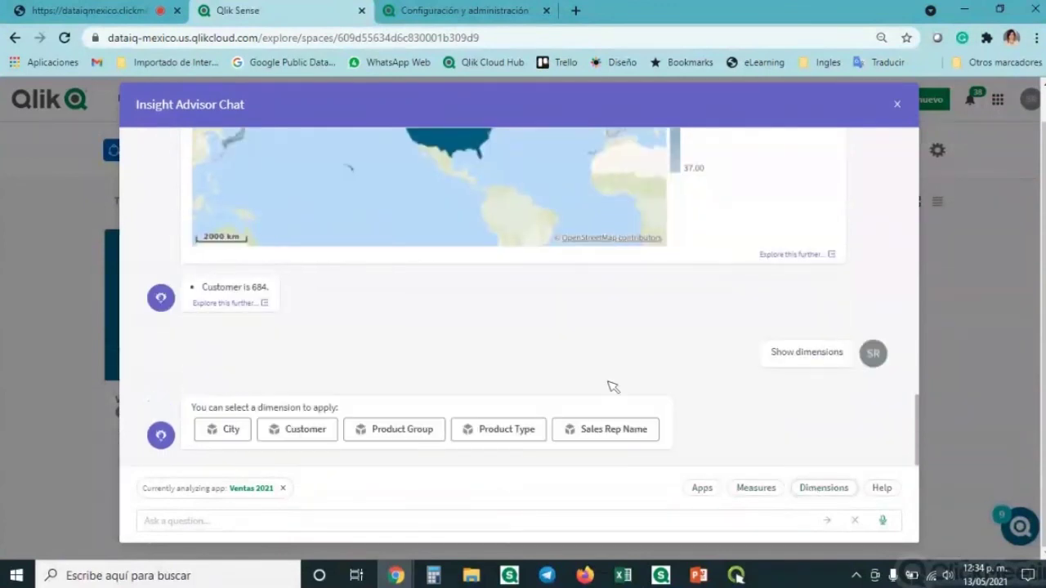
left_click(425, 431)
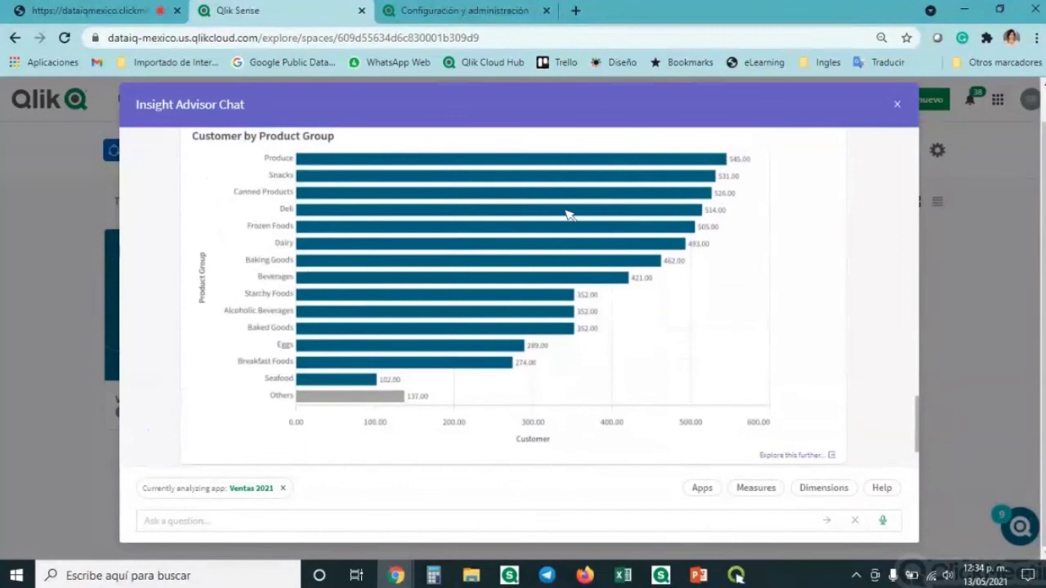
scroll(687, 347, "down", 1)
scroll(690, 347, "down", 2)
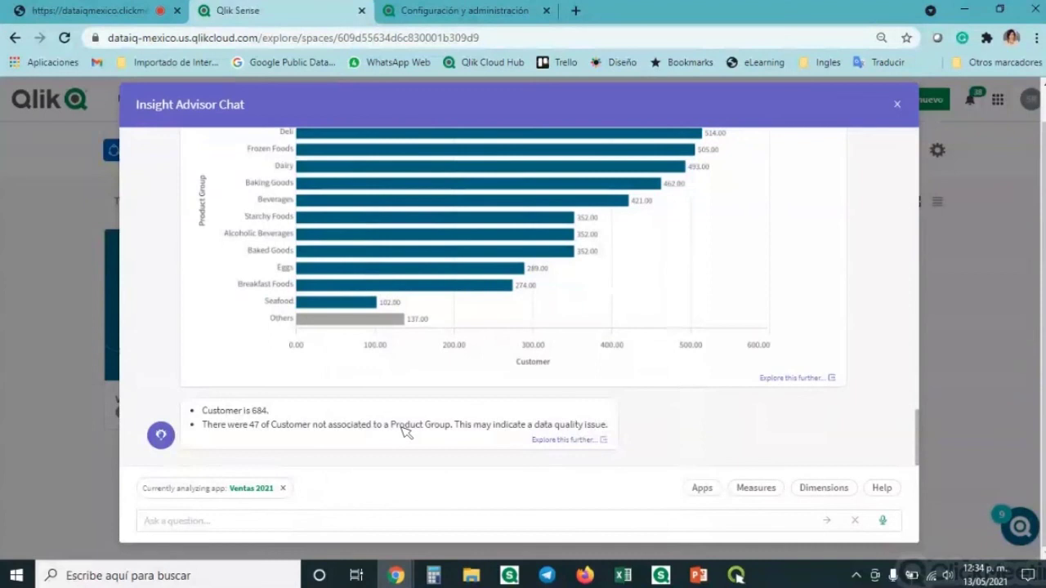
- Reset the chat's app context with the command "clear" and display the chat's help
left_click(409, 521)
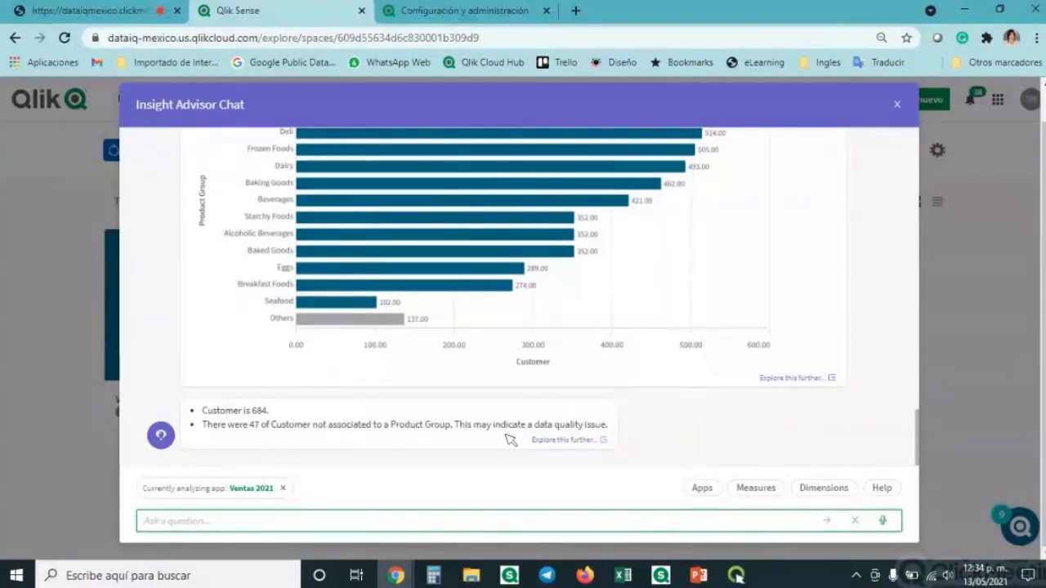
type("clear")
key("Return")
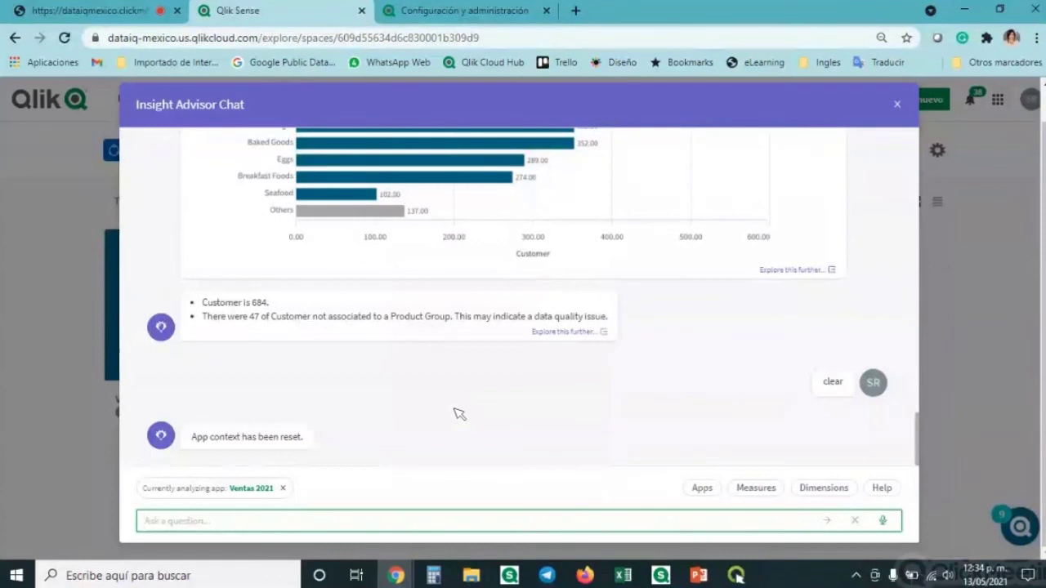
left_click(882, 488)
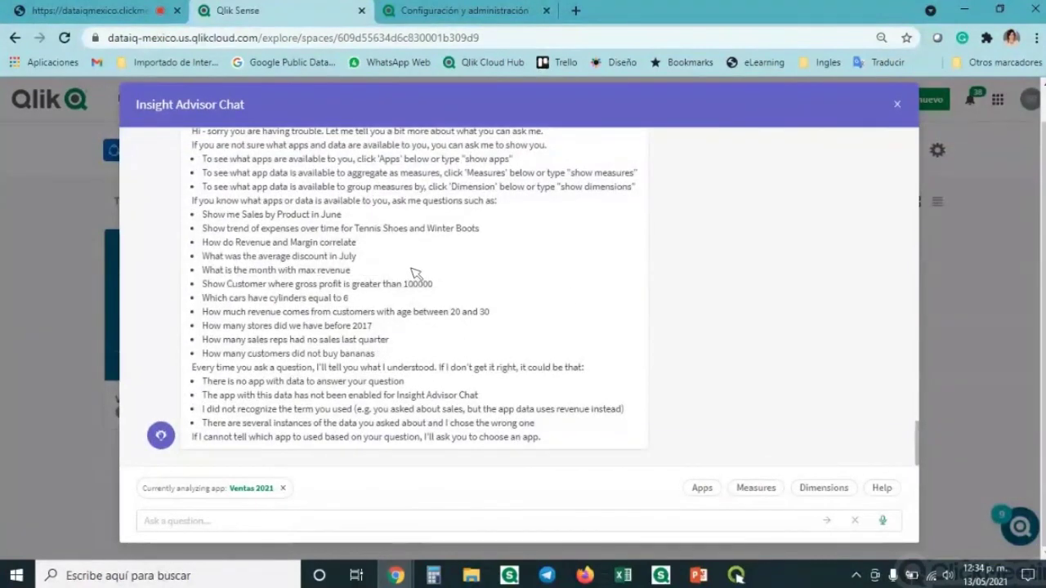
- Ask the chat "show me sales by customer" and choose Ventas 2021 as the app that answers it
left_click(477, 525)
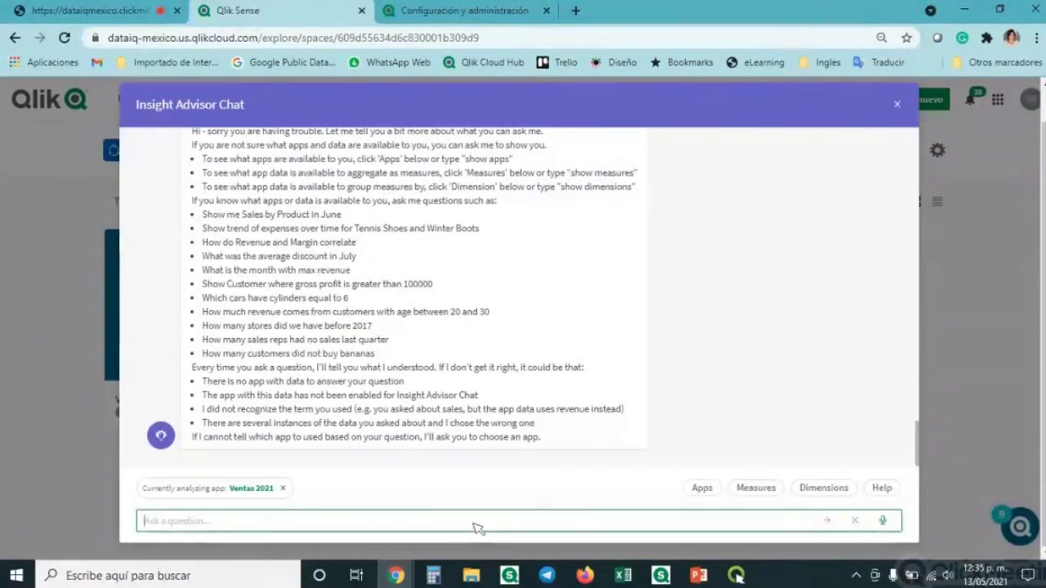
type("show")
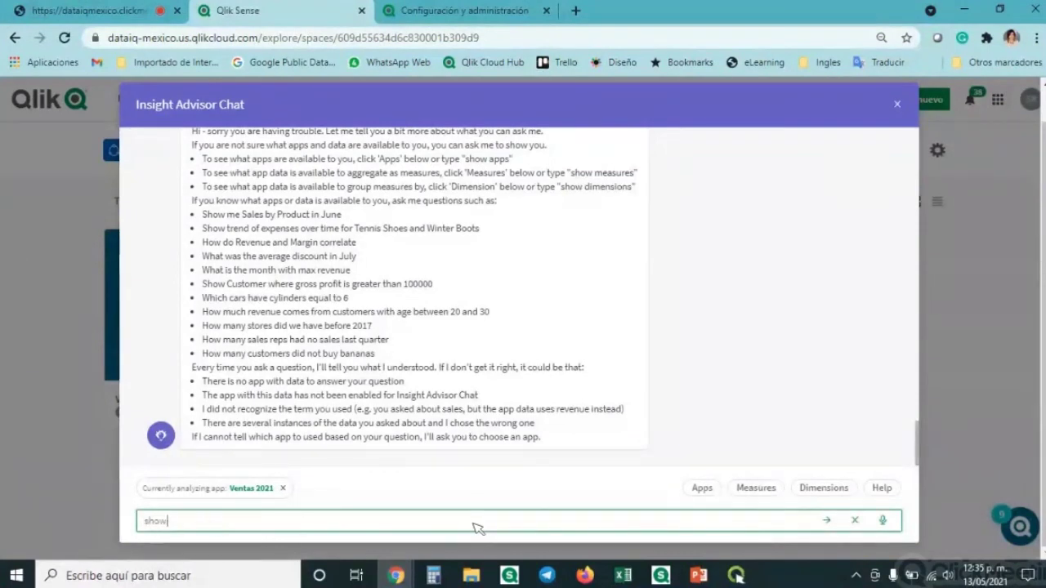
type(" me sales by customer")
key("Return")
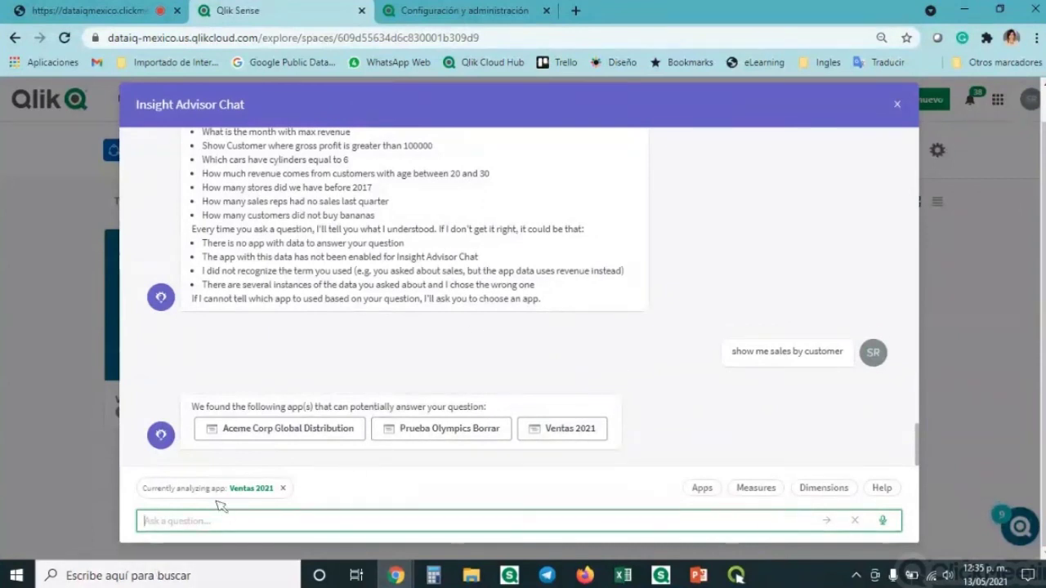
left_click(556, 431)
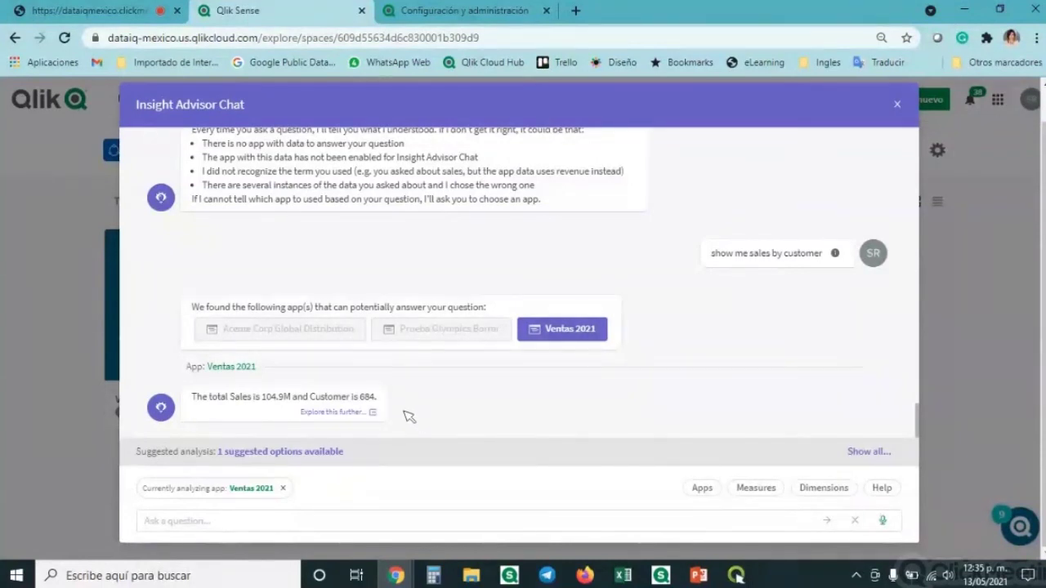
- Expand the suggested analyses for the sales question and review the earlier answers in the conversation
left_click(296, 453)
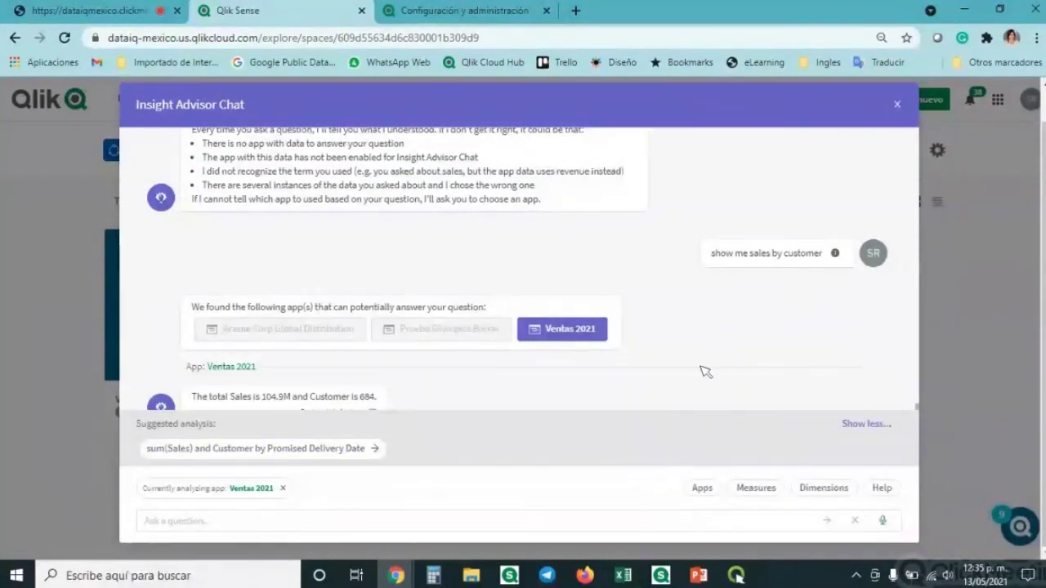
scroll(705, 372, "up", 10)
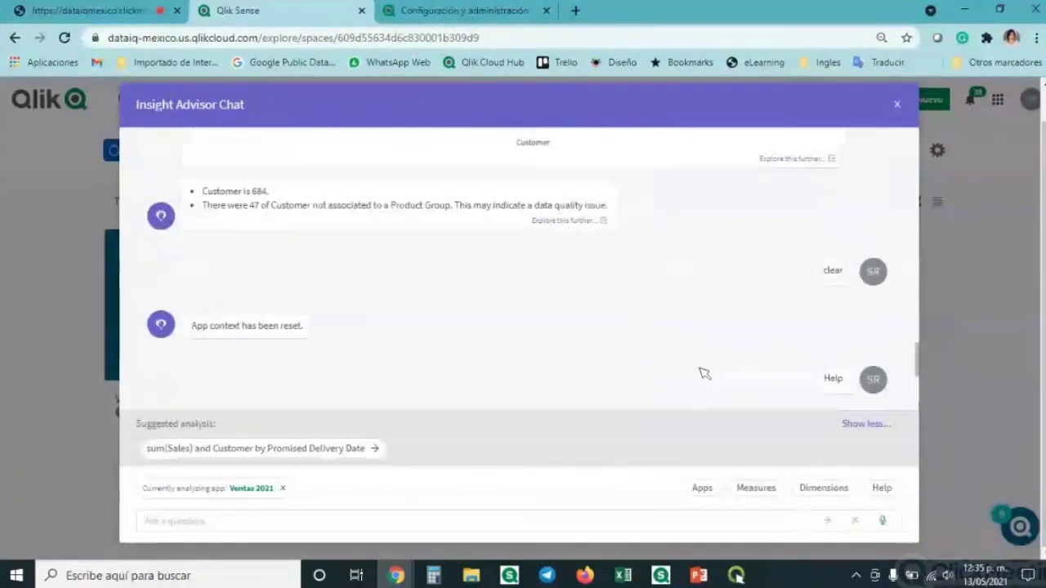
scroll(704, 373, "up", 3)
scroll(702, 380, "up", 3)
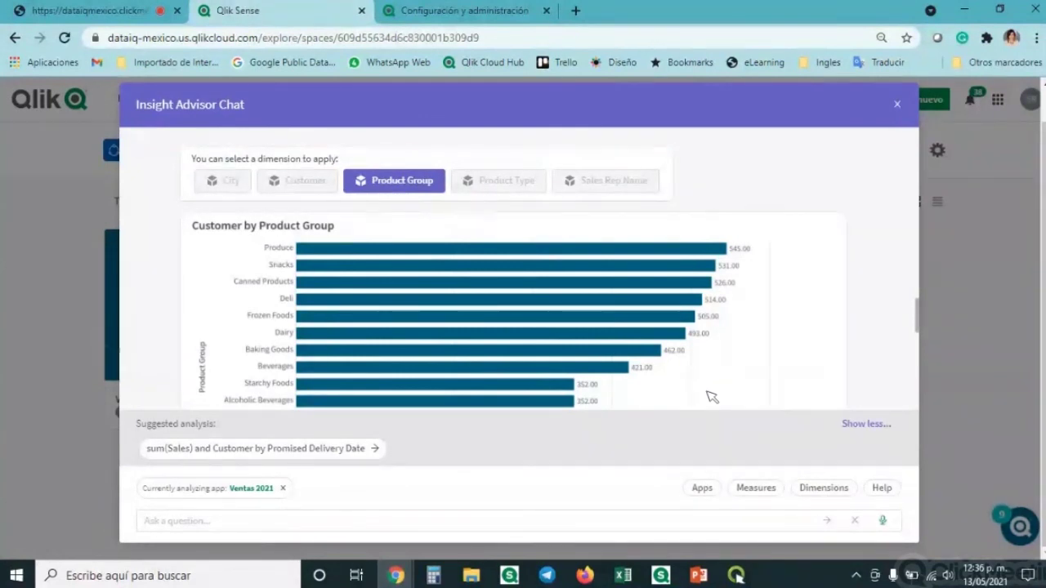
- Close the Insight Advisor Chat and open the Connect & Learn resources
left_click(902, 112)
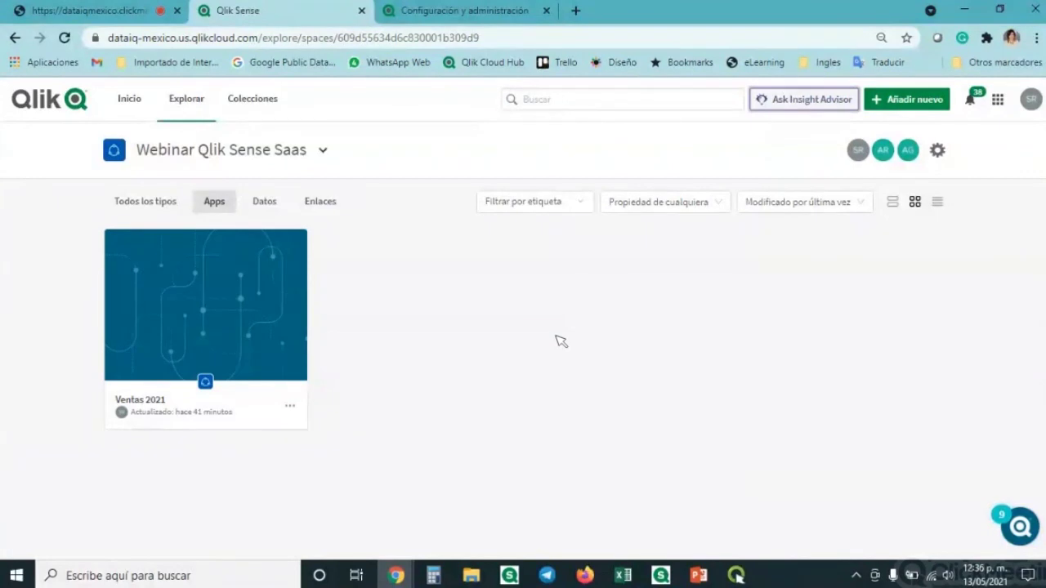
left_click(1019, 527)
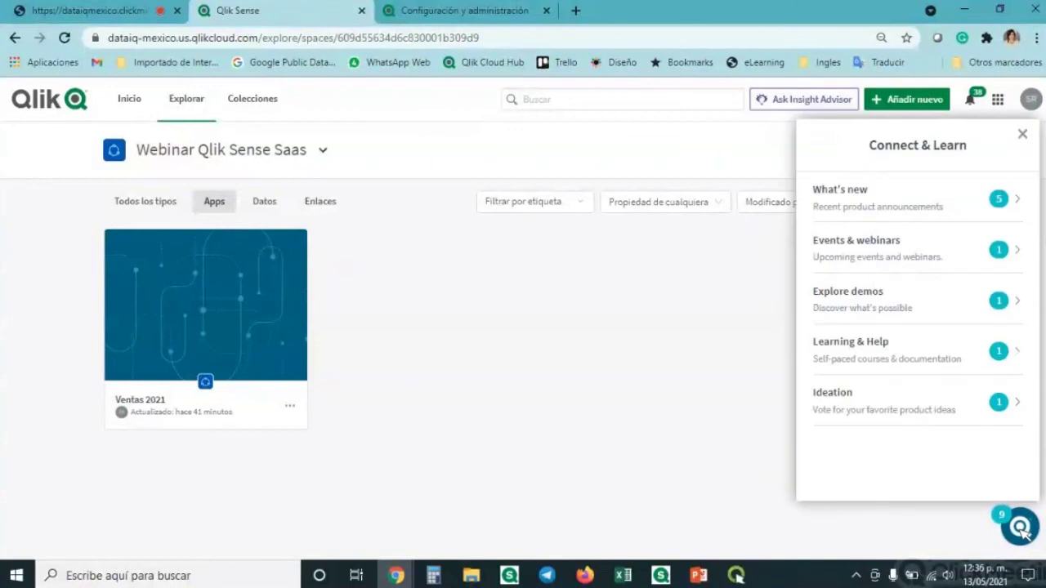